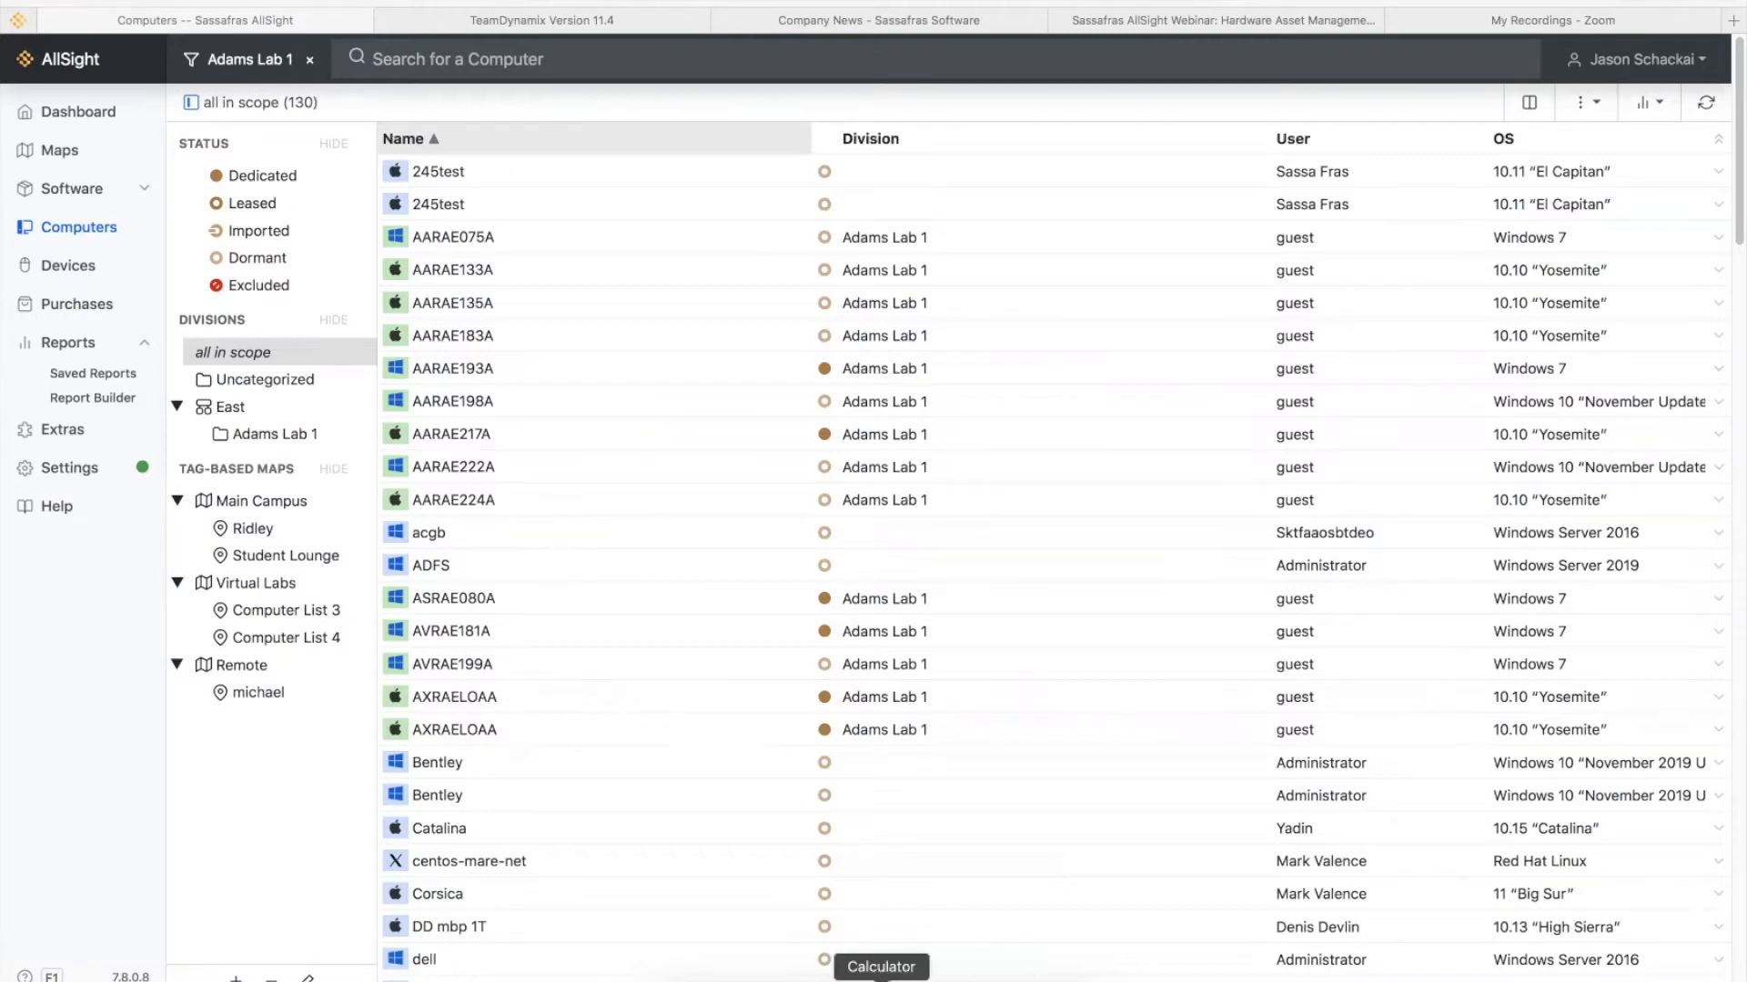
- Switch to KeyConfigure to view its Computers window
click(852, 980)
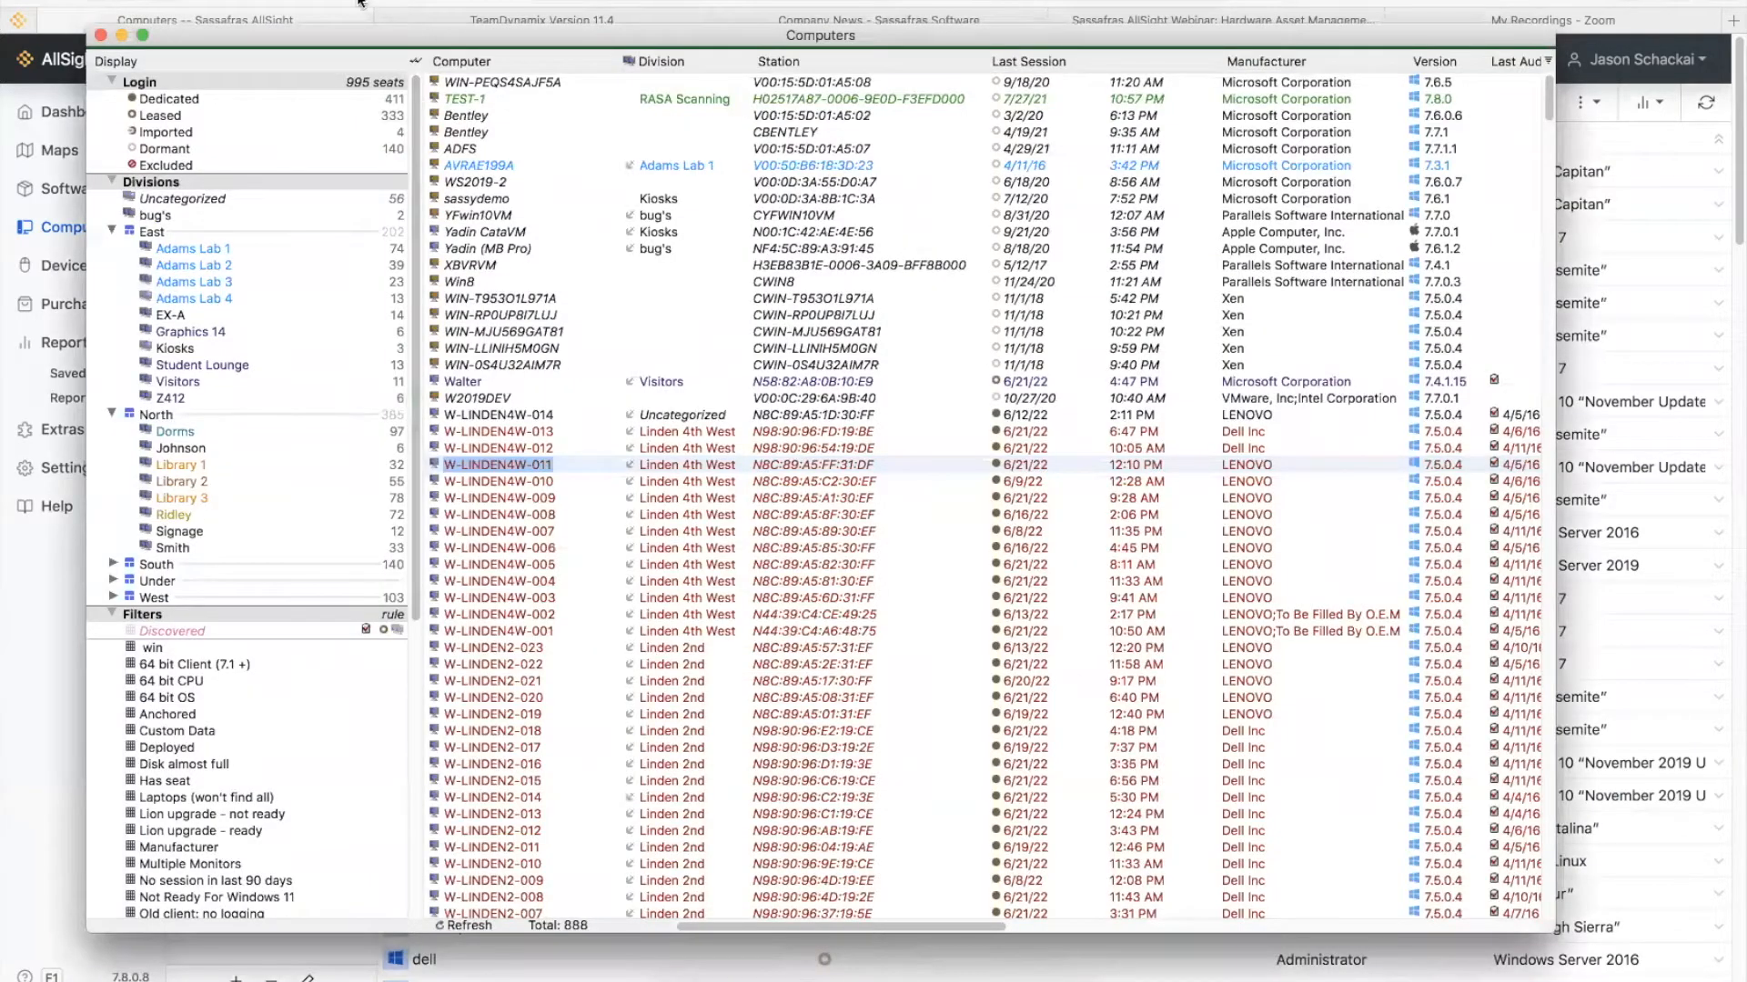
click(360, 1)
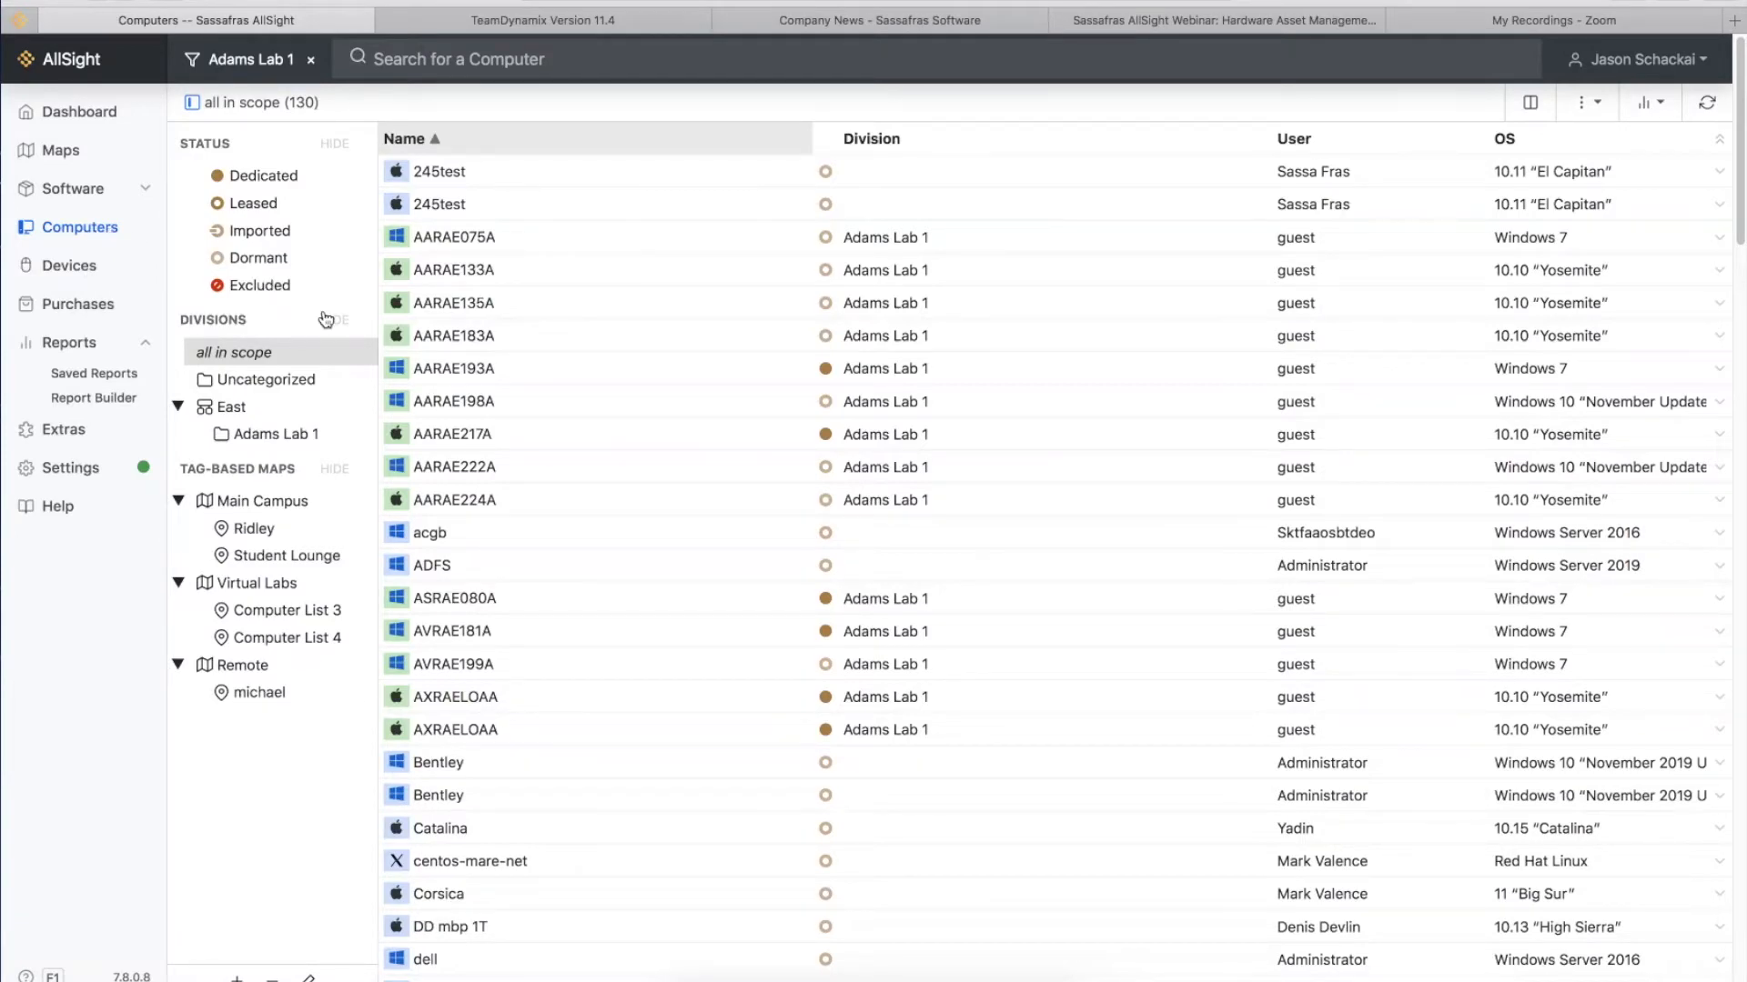
- Filter the web computer list by Imported status, clear the filter, and view the Information page of computer AARAE193A
click(198, 235)
click(259, 233)
double_click(434, 364)
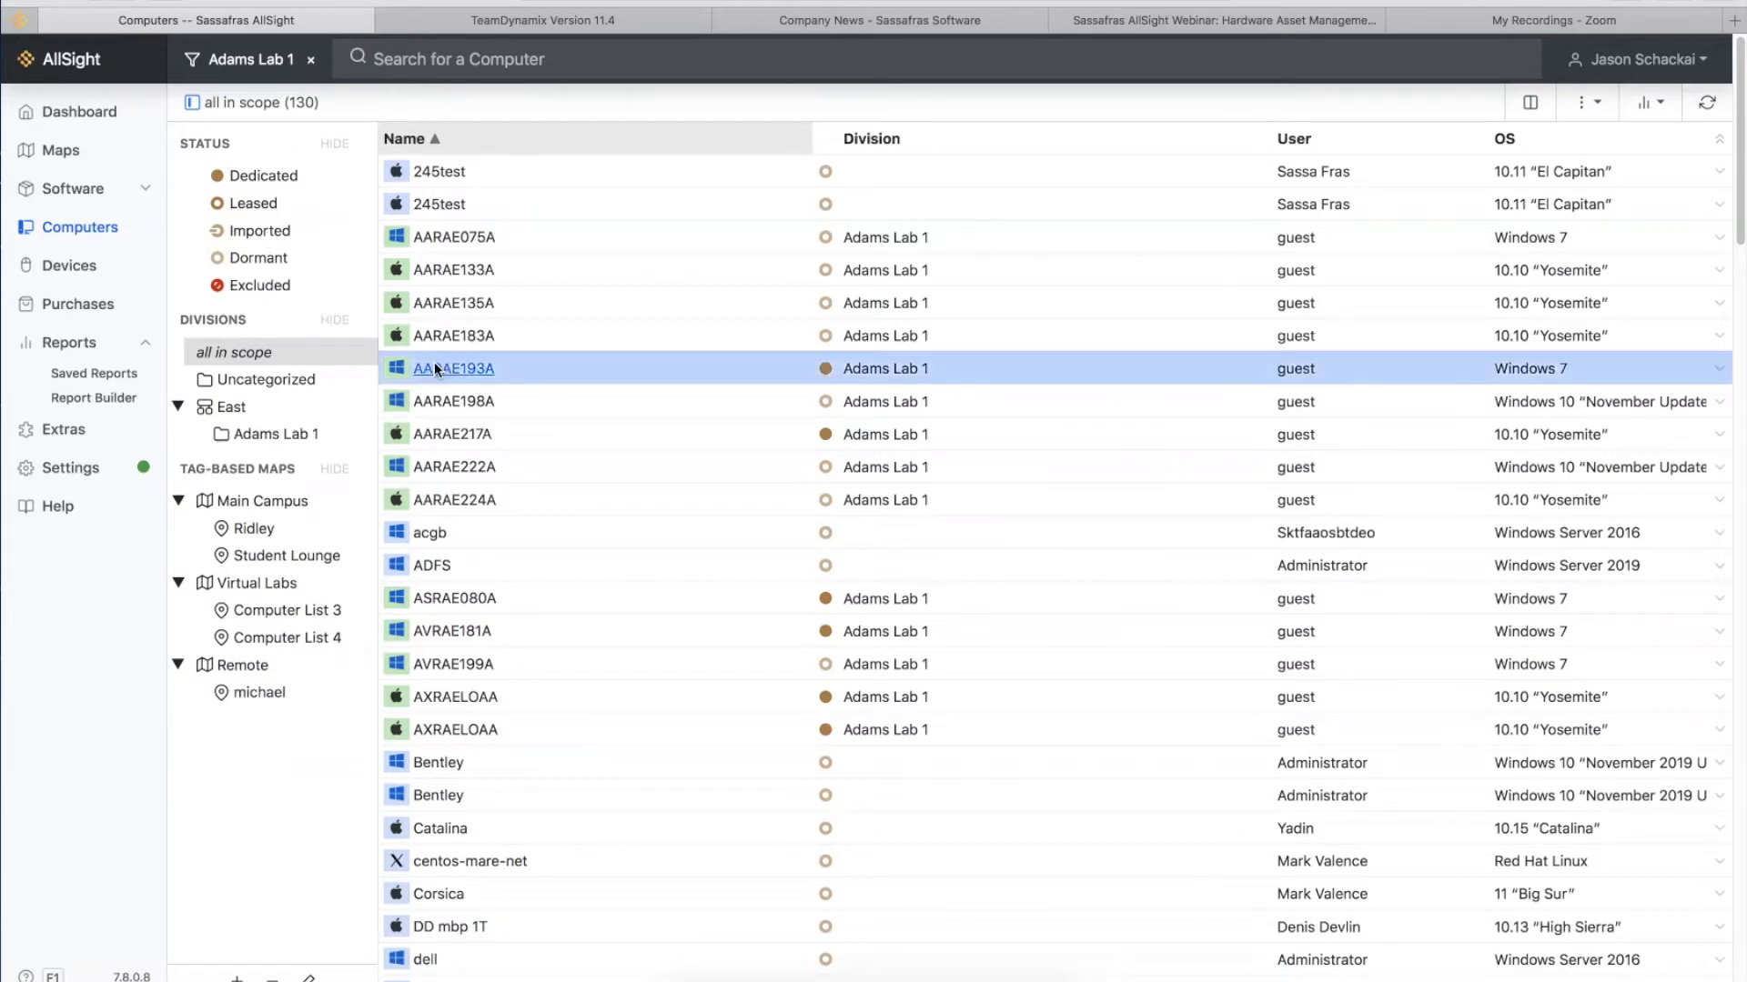
click(259, 140)
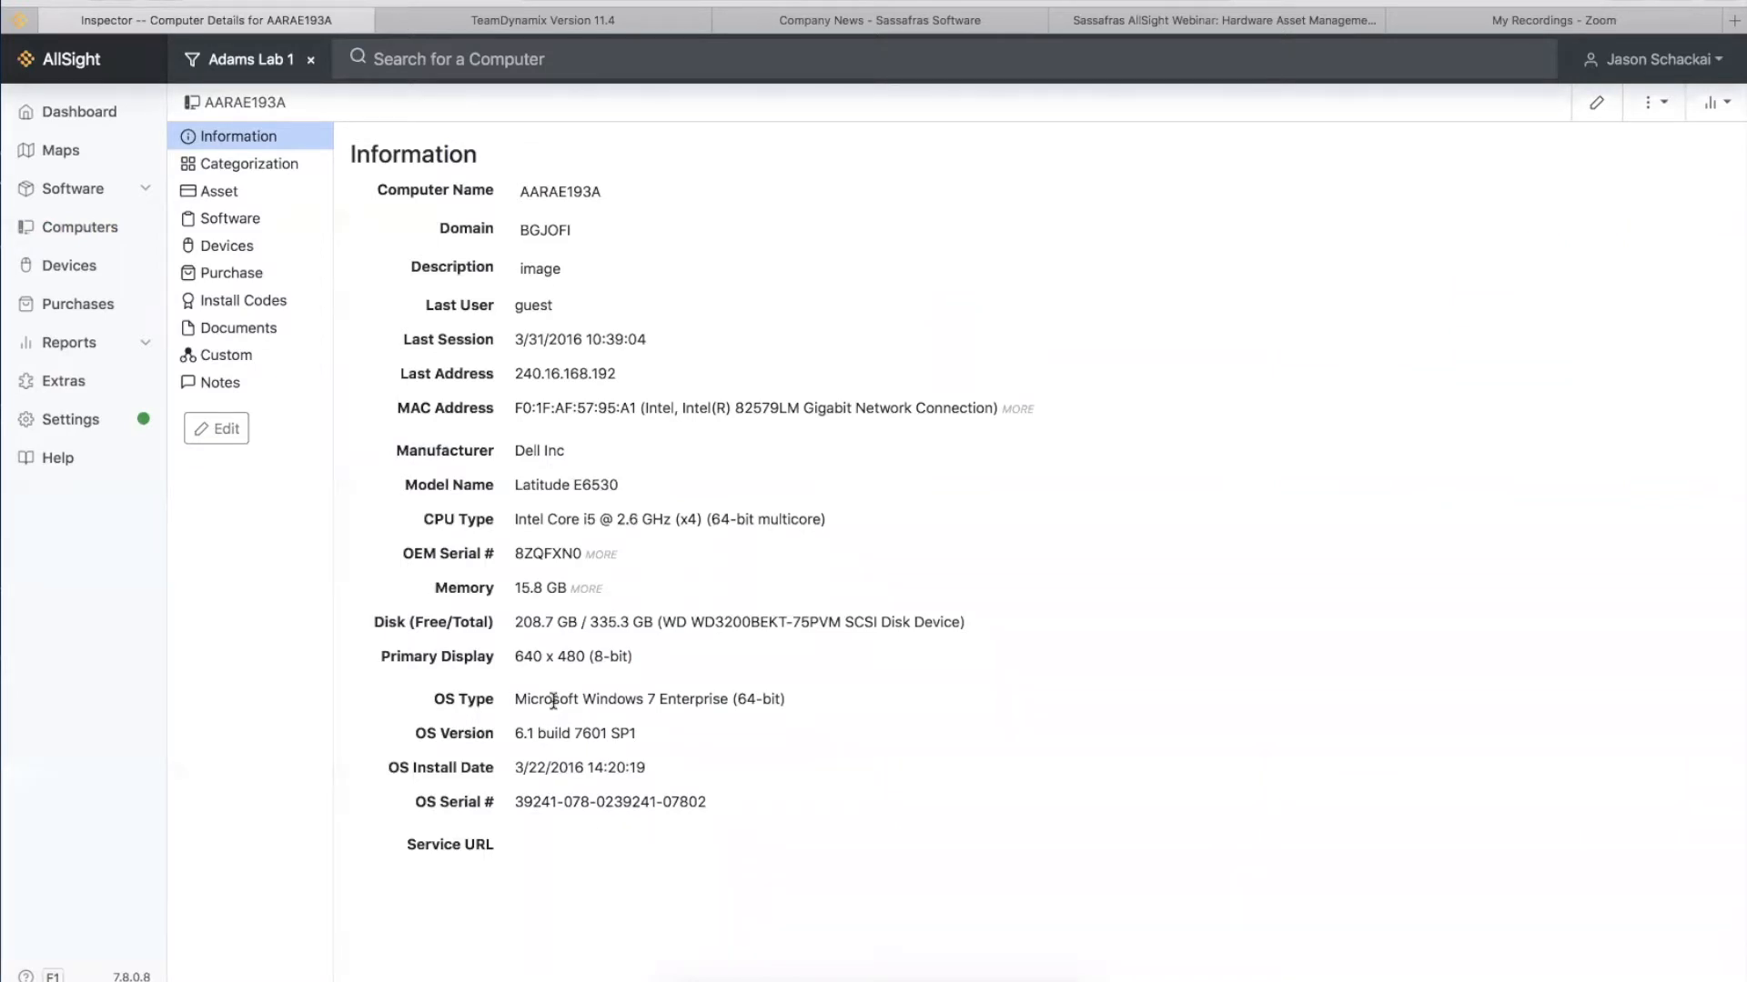
- Return to the computer list and show only Imported computers, then remove that status filter
click(97, 230)
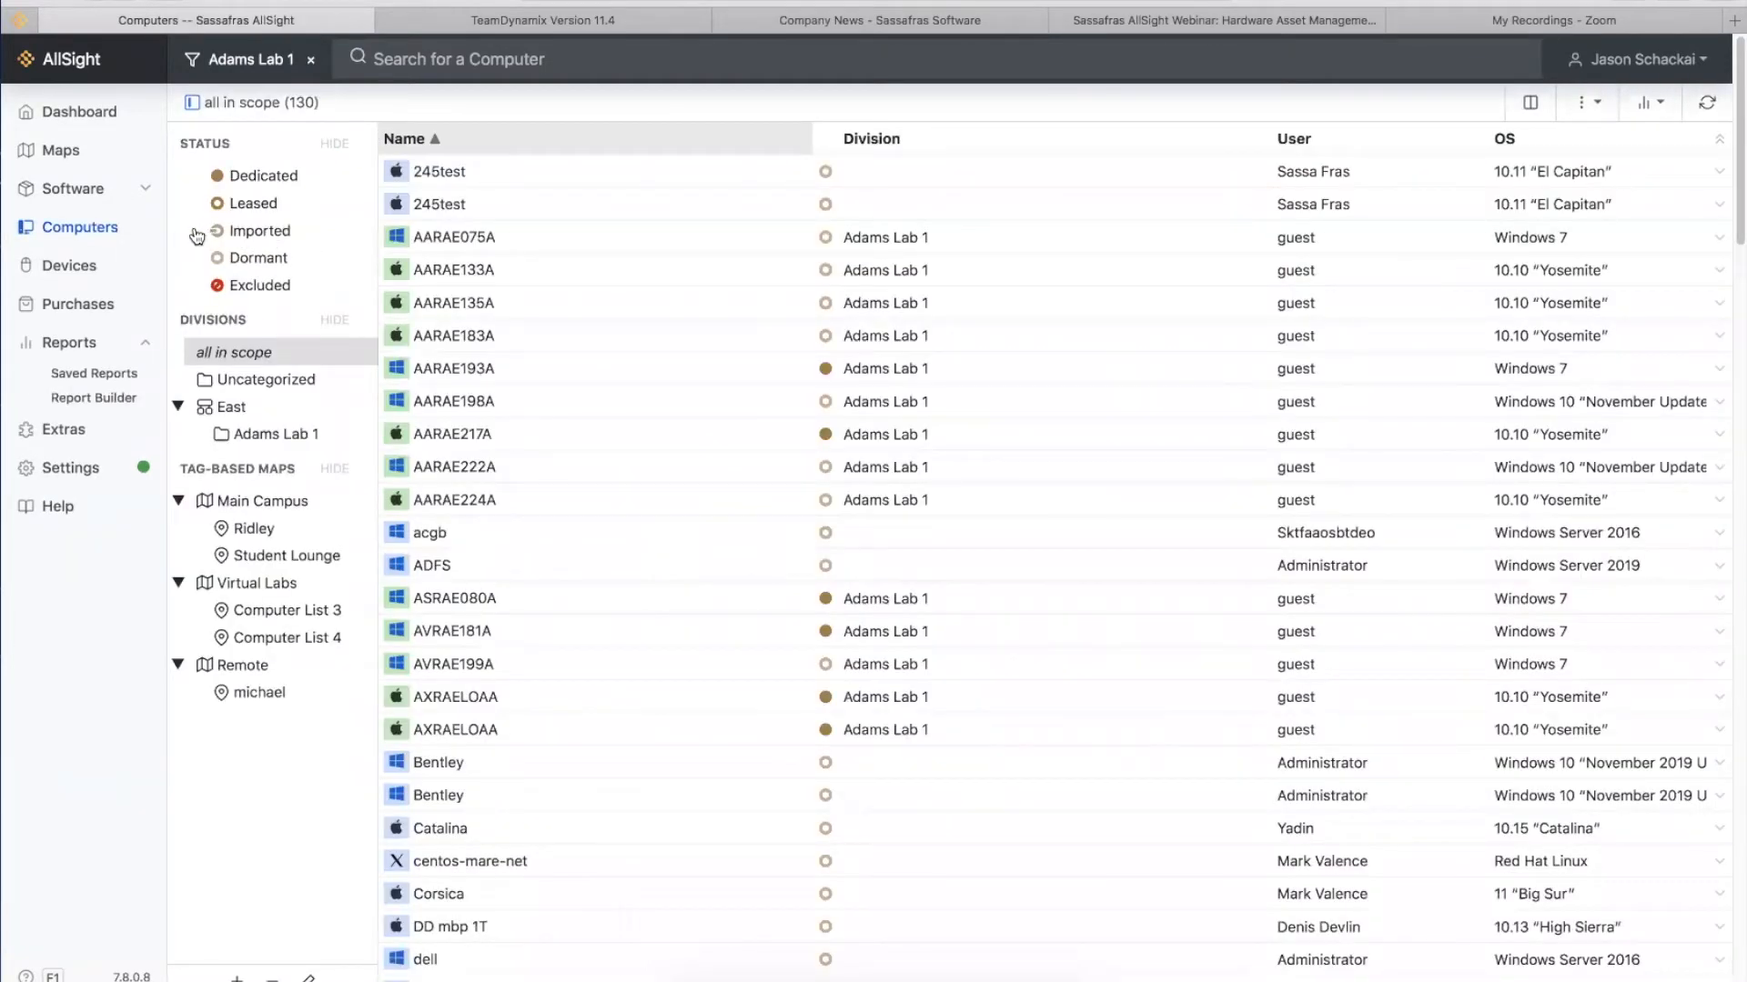
click(195, 235)
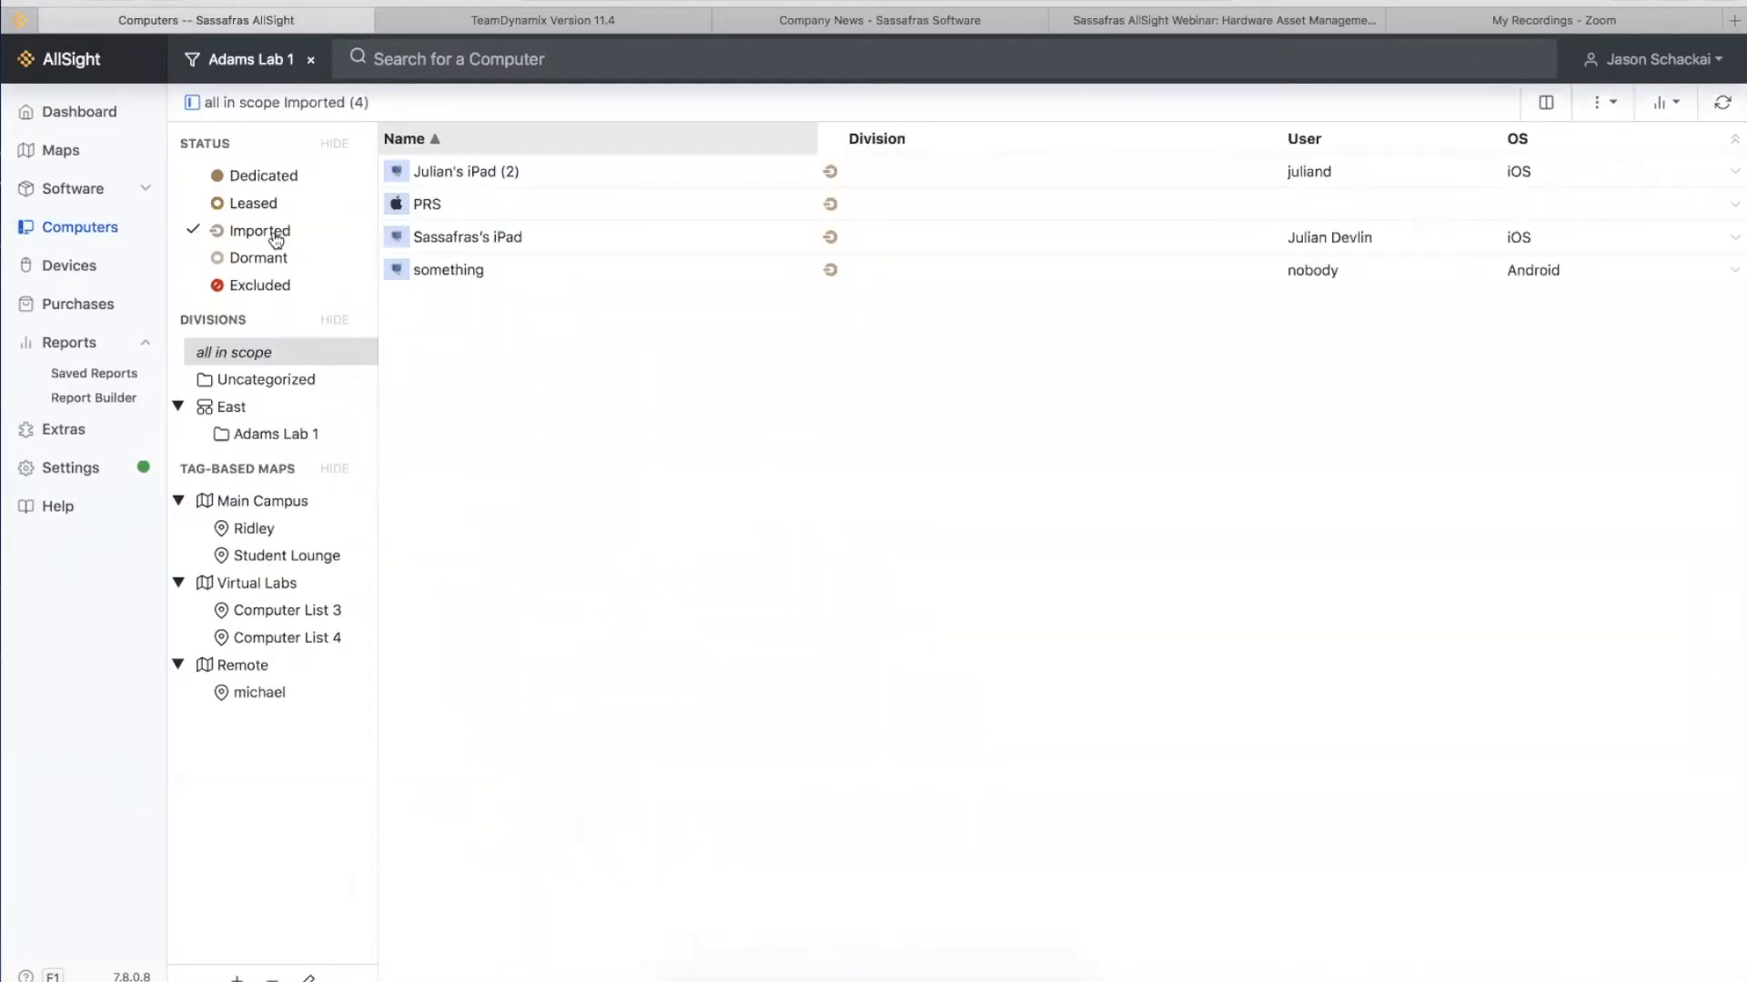
click(193, 234)
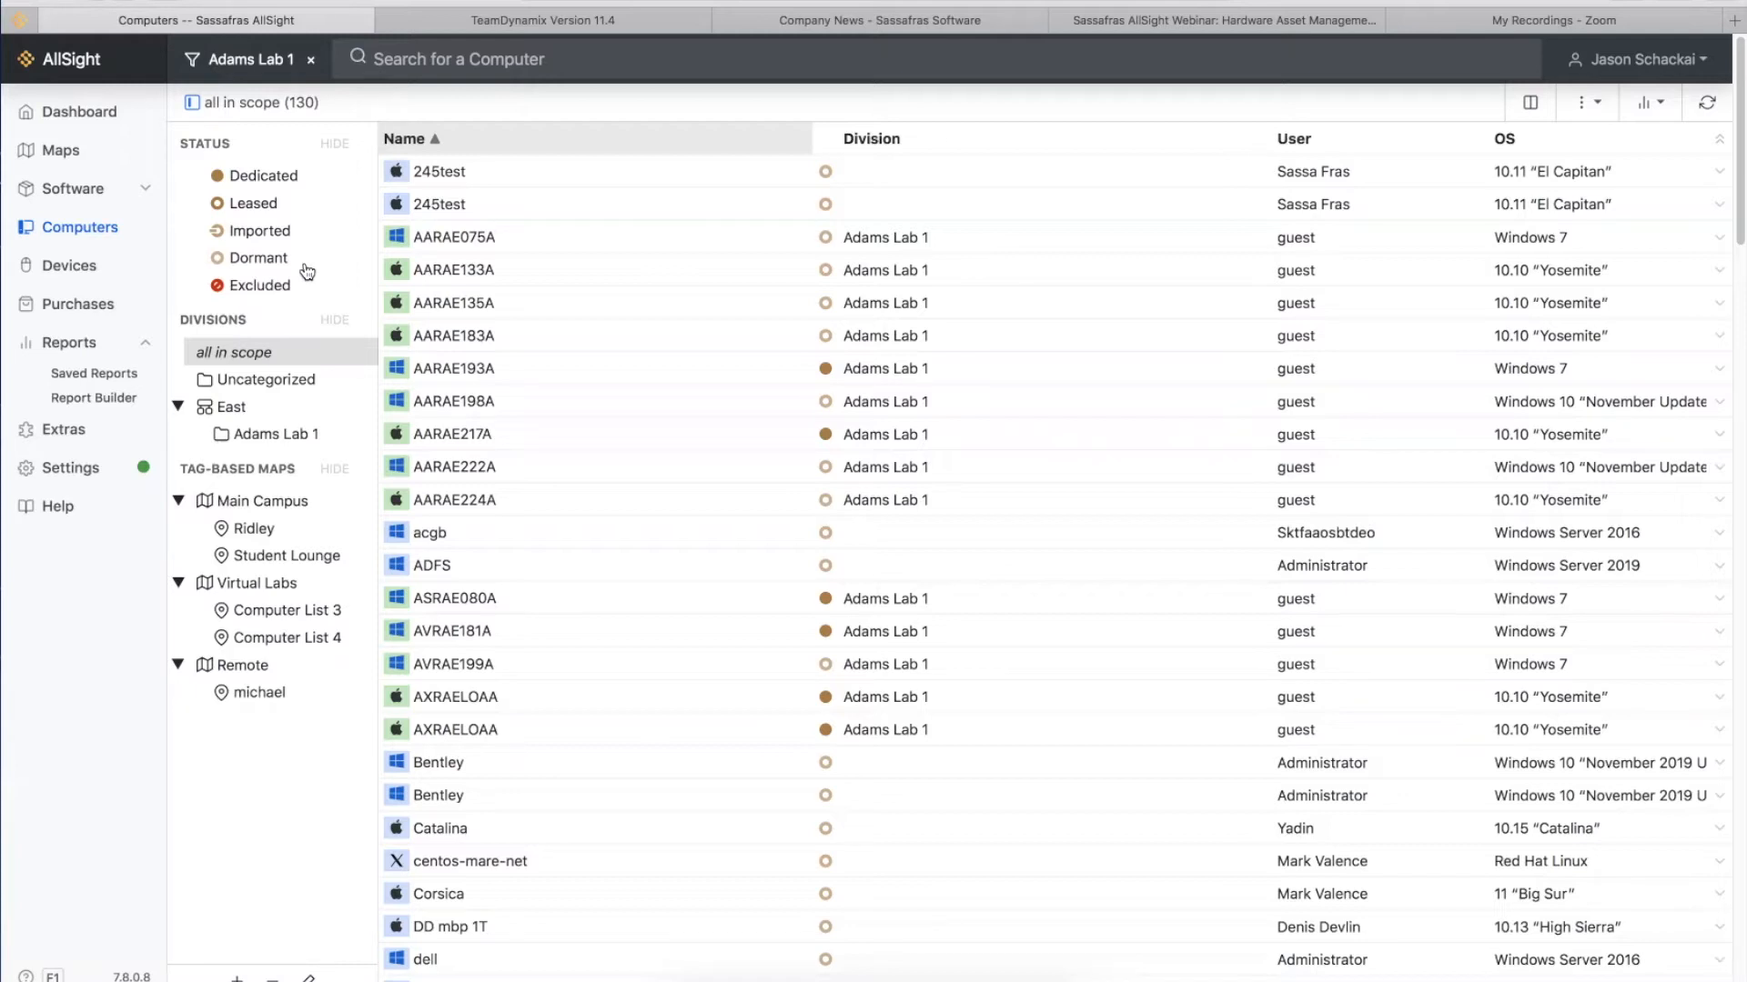
- Open computer AARAE193A and view its Asset details
click(428, 367)
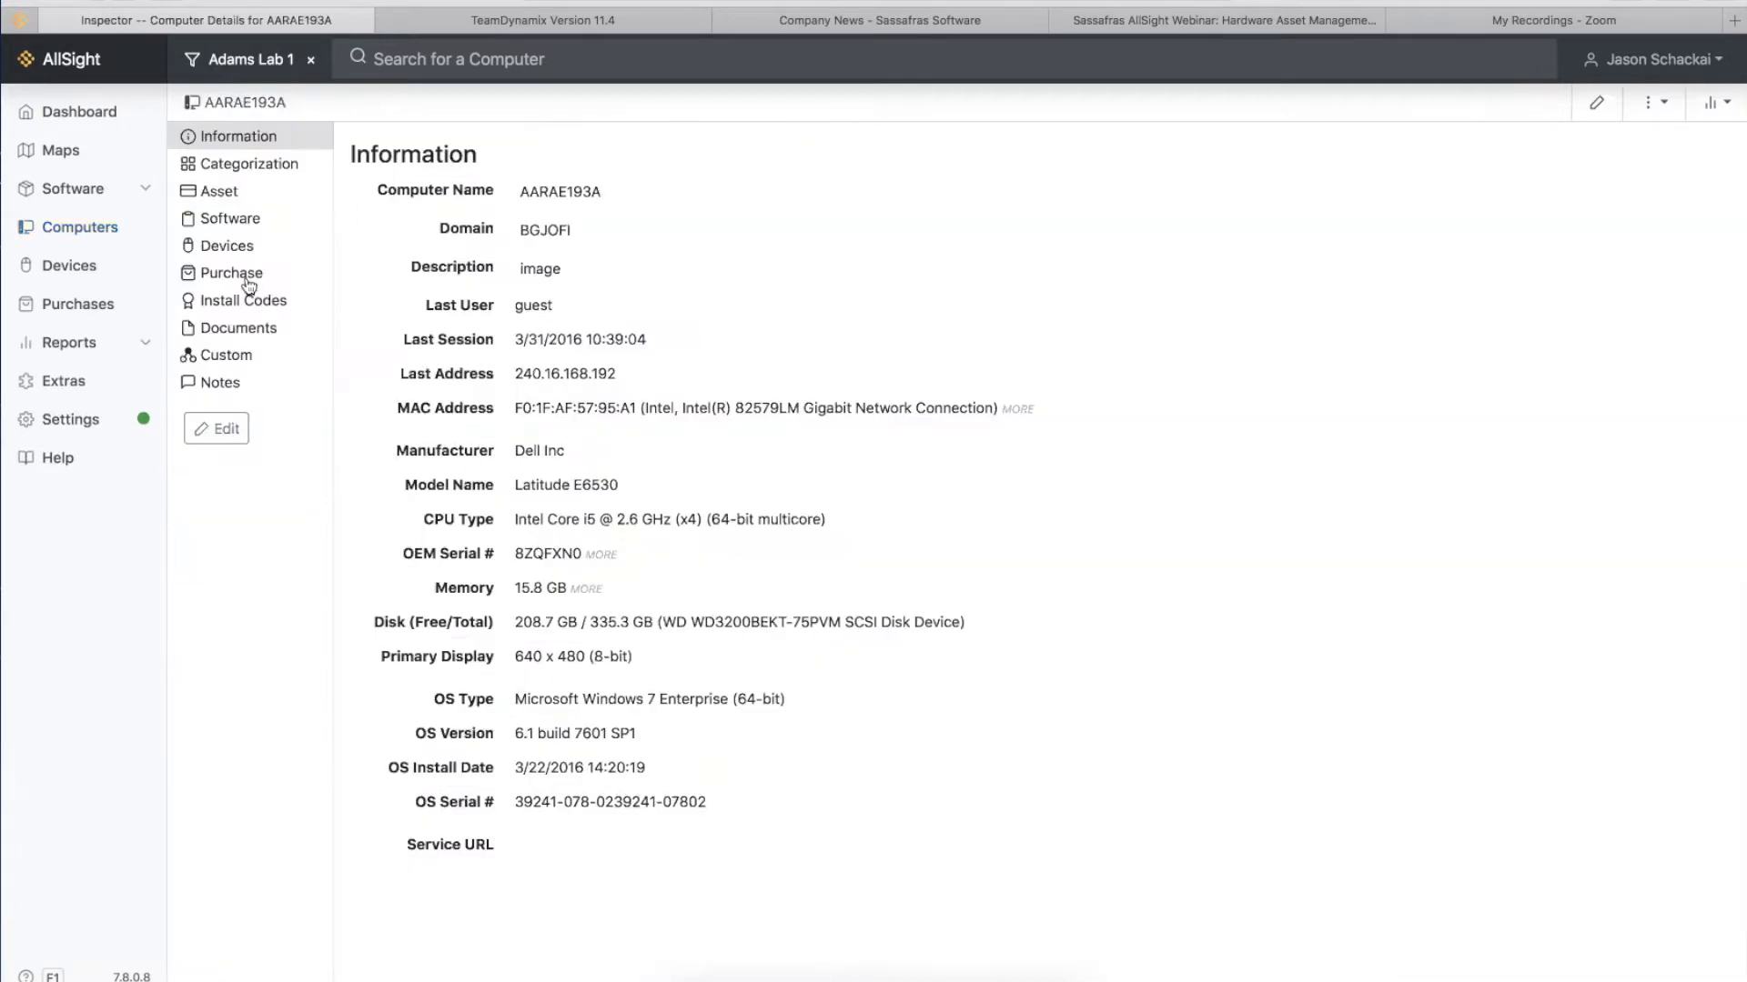
click(224, 198)
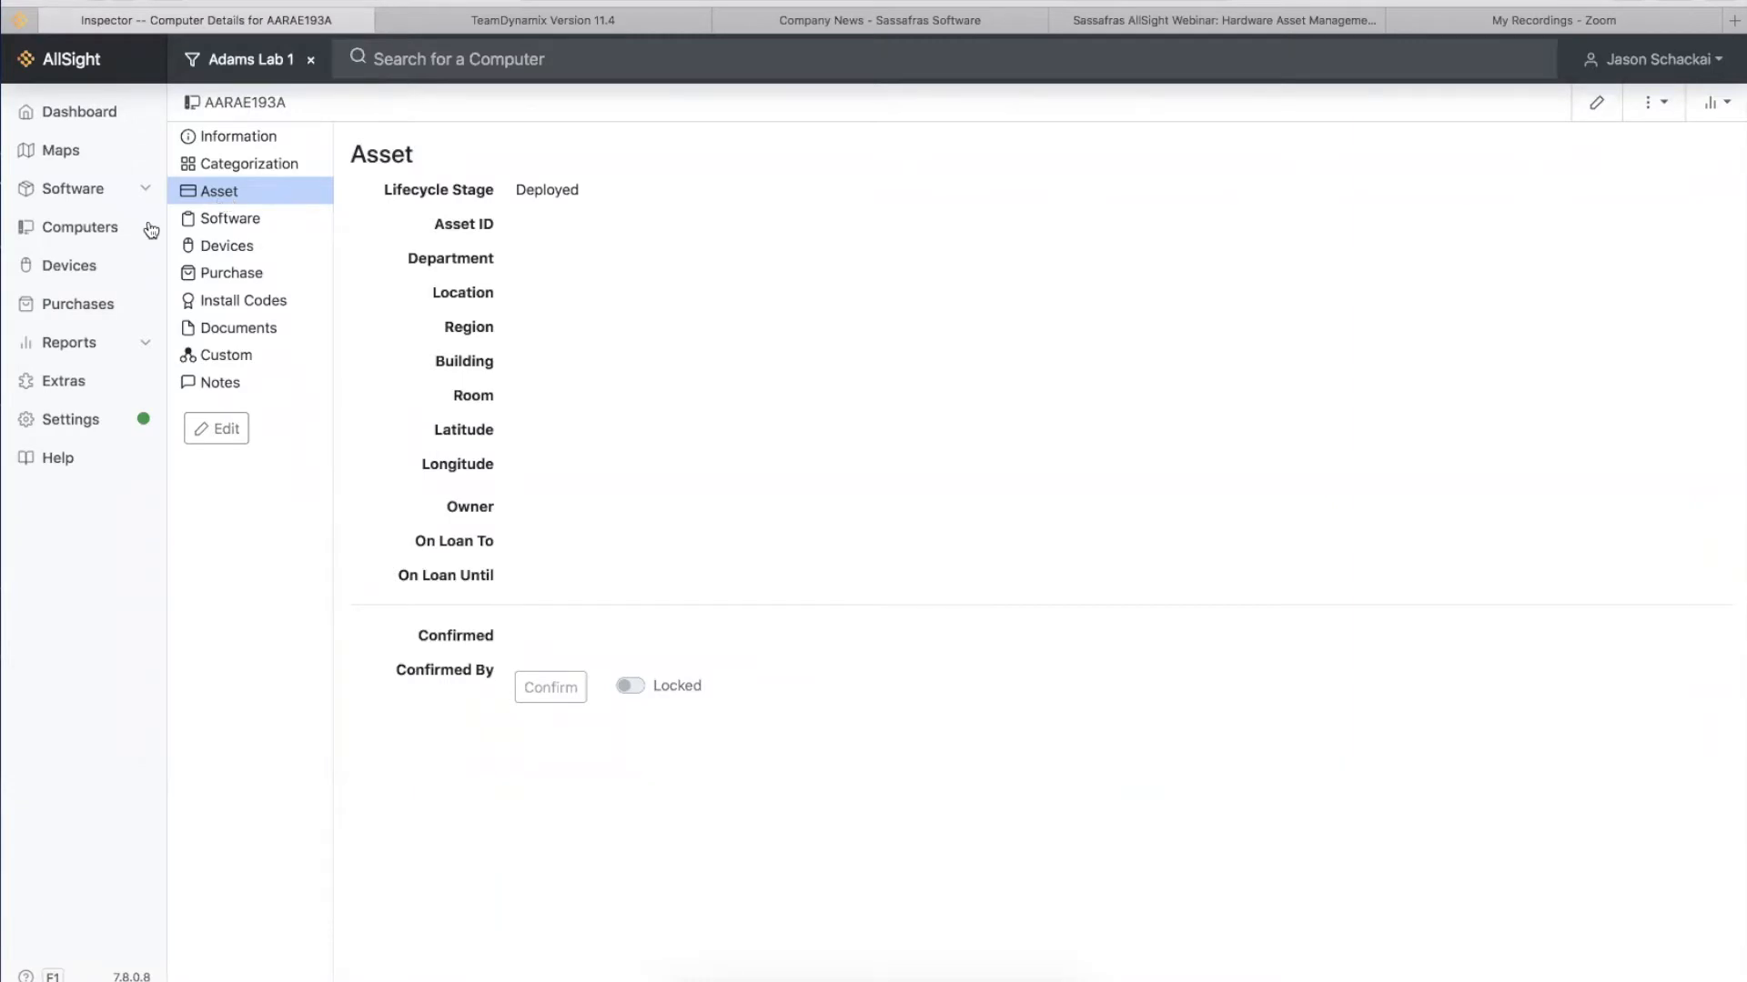
- Return to the computer list, filter it by Dedicated and Leased status, and clear both filters
click(102, 227)
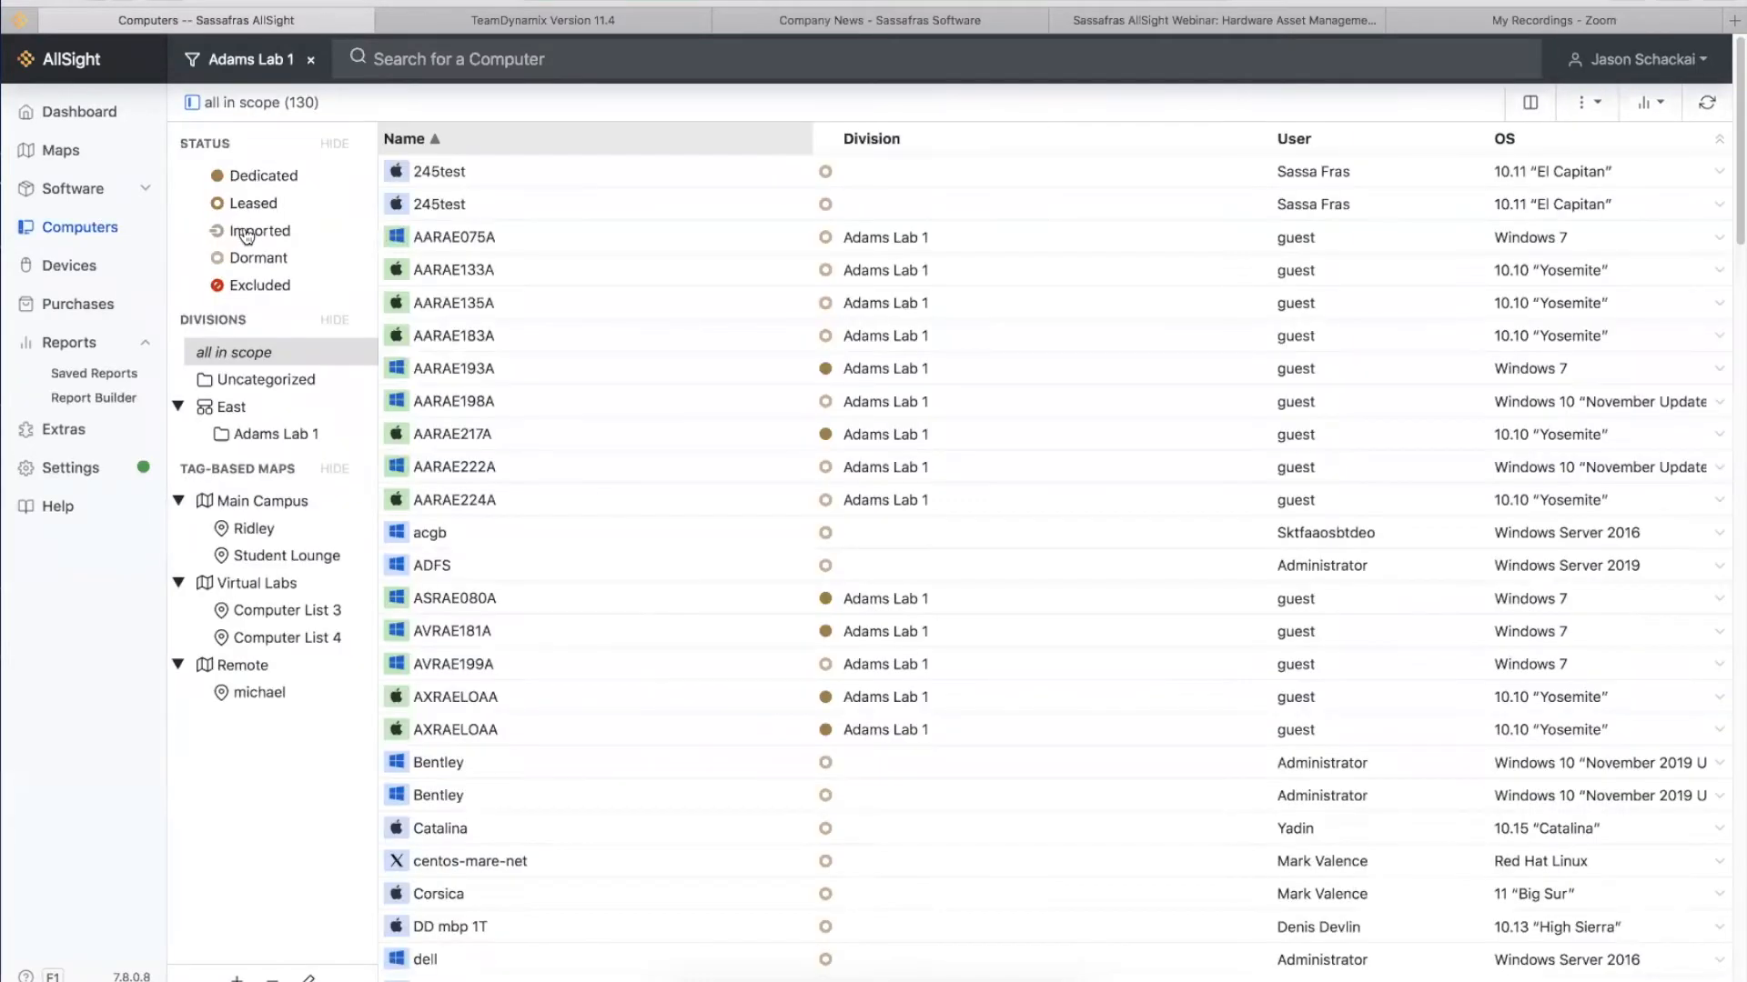
click(201, 178)
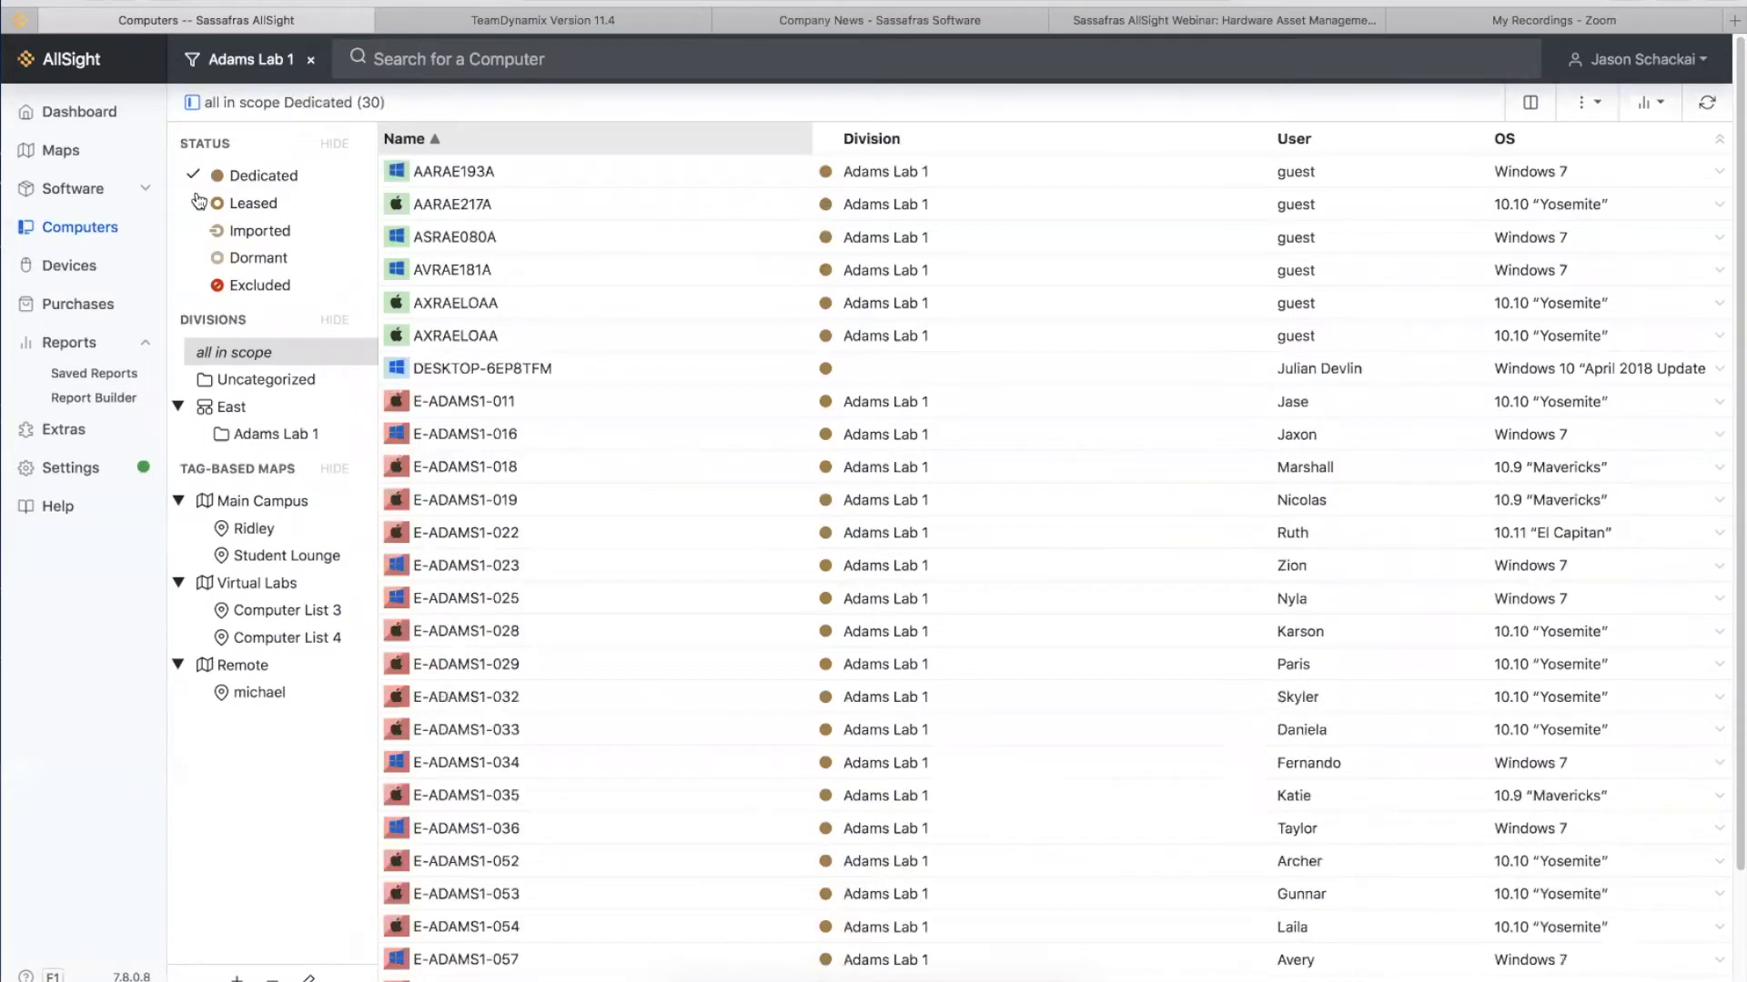
click(197, 203)
click(196, 179)
click(197, 203)
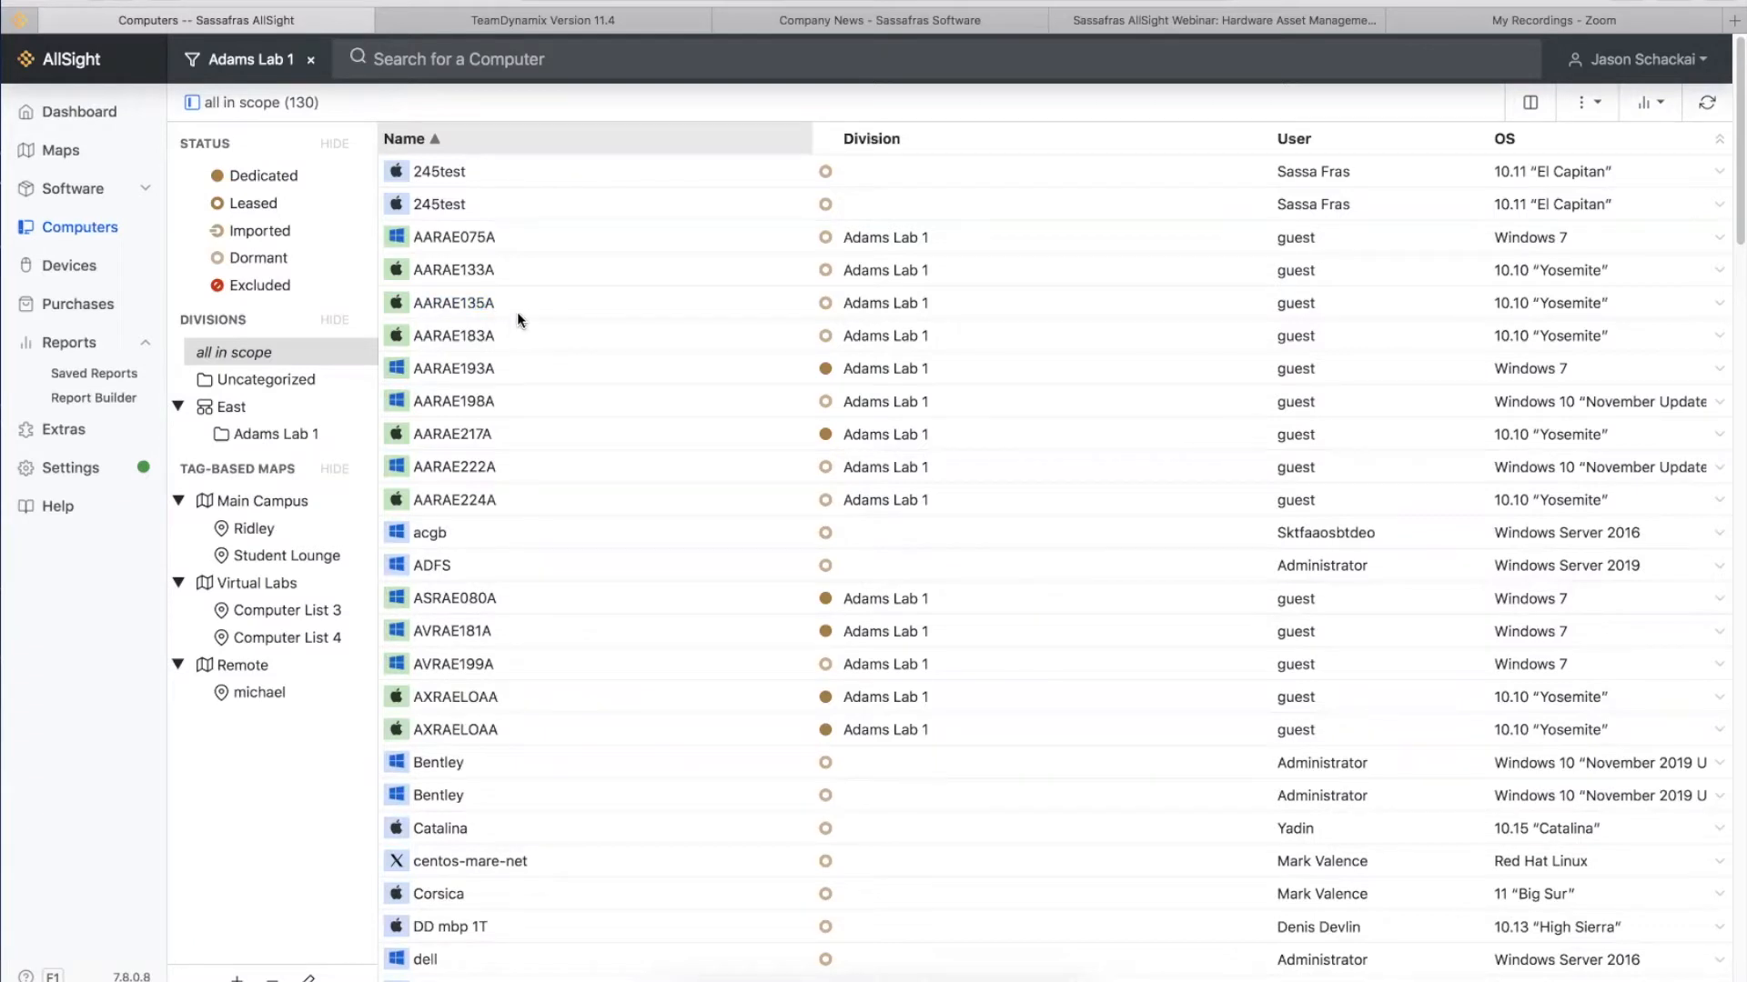
- Open computer AARAE193A again and review its Information and Asset pages
double_click(482, 373)
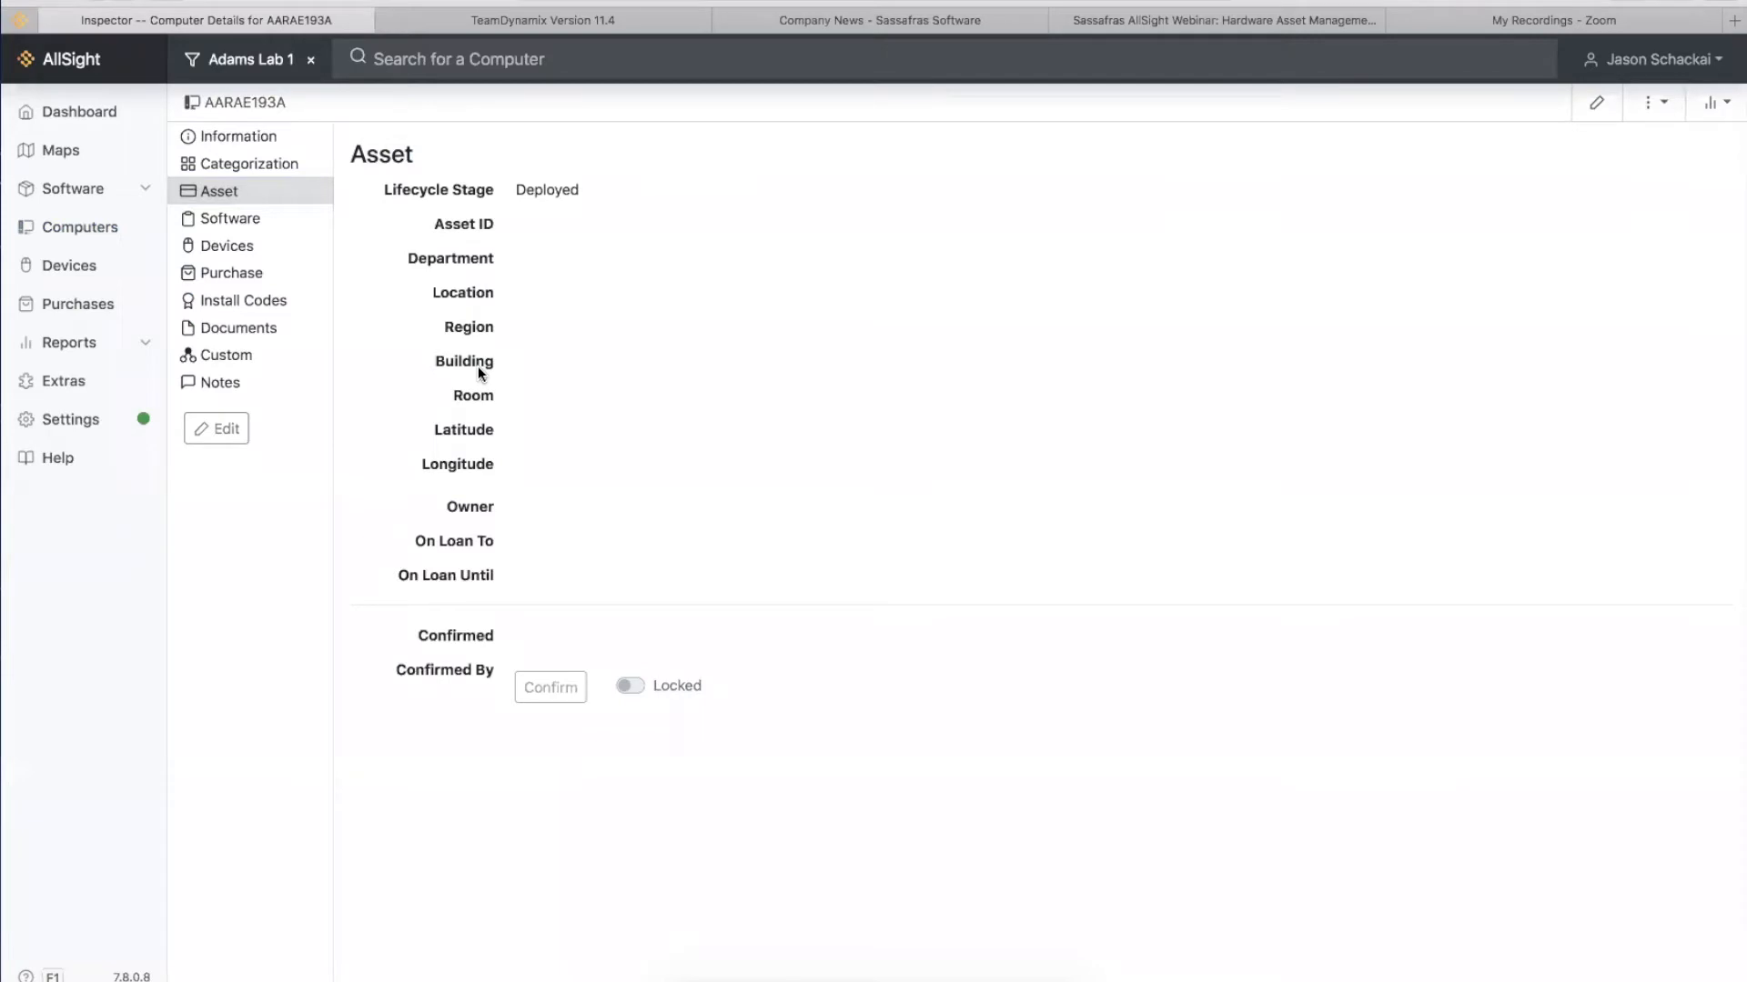
click(240, 138)
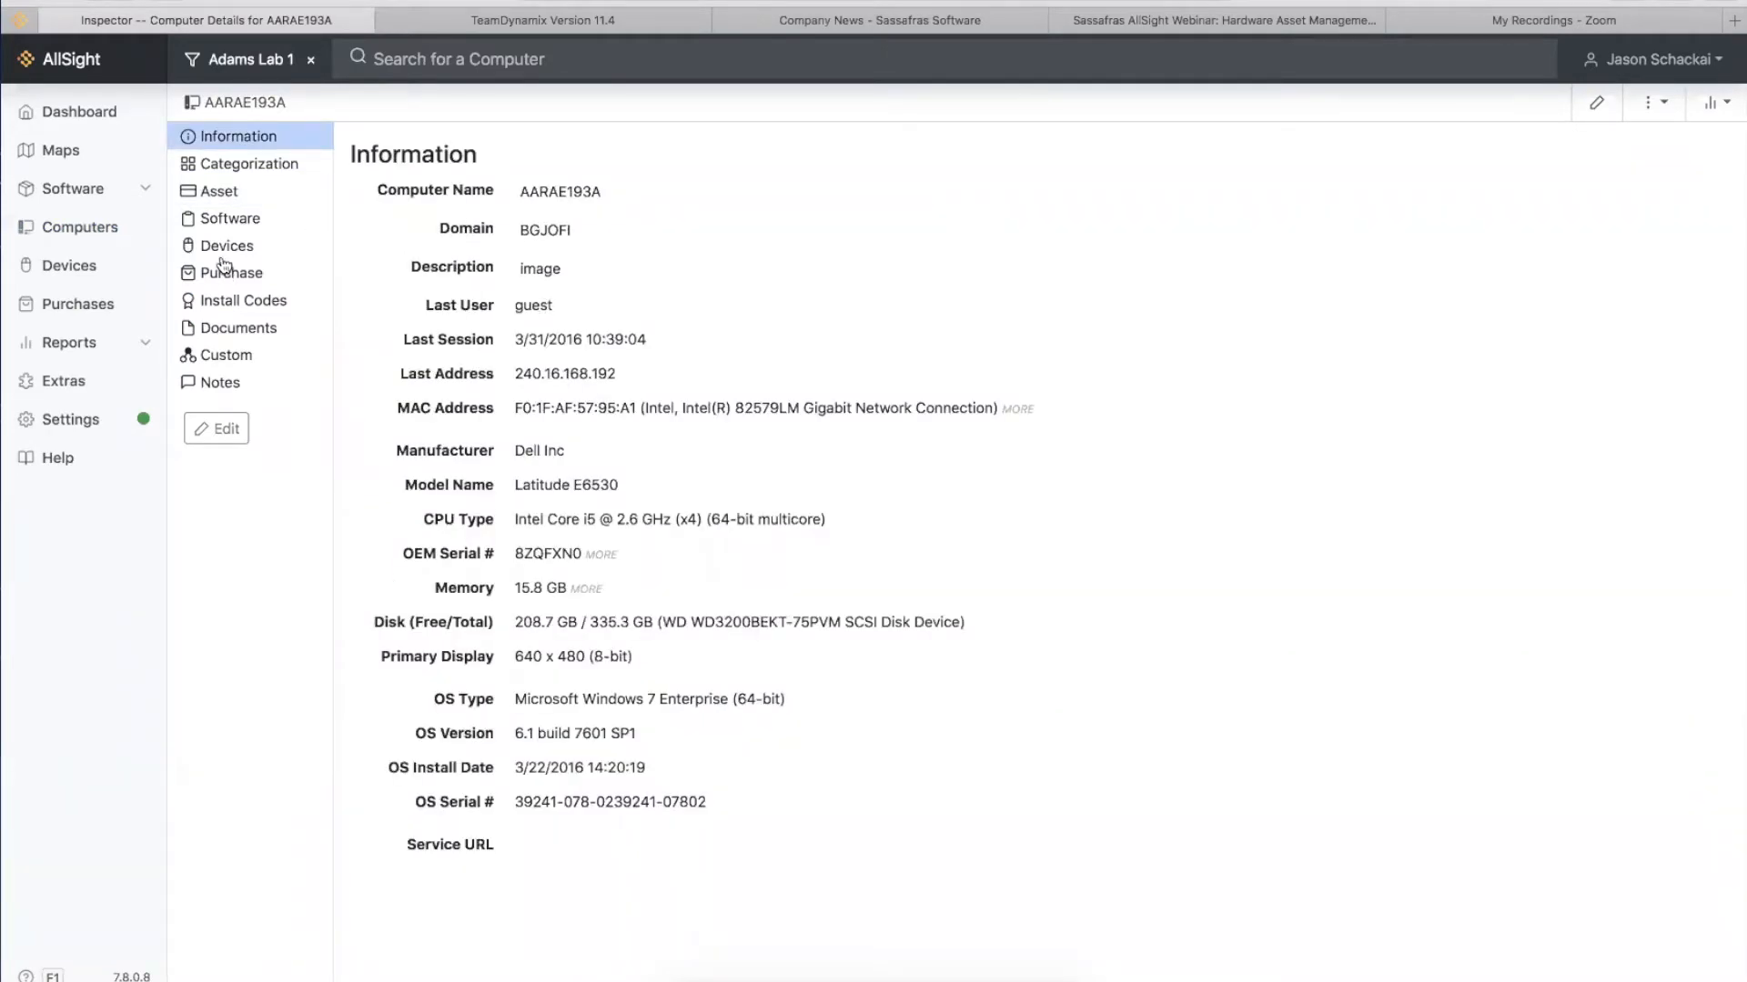
click(211, 193)
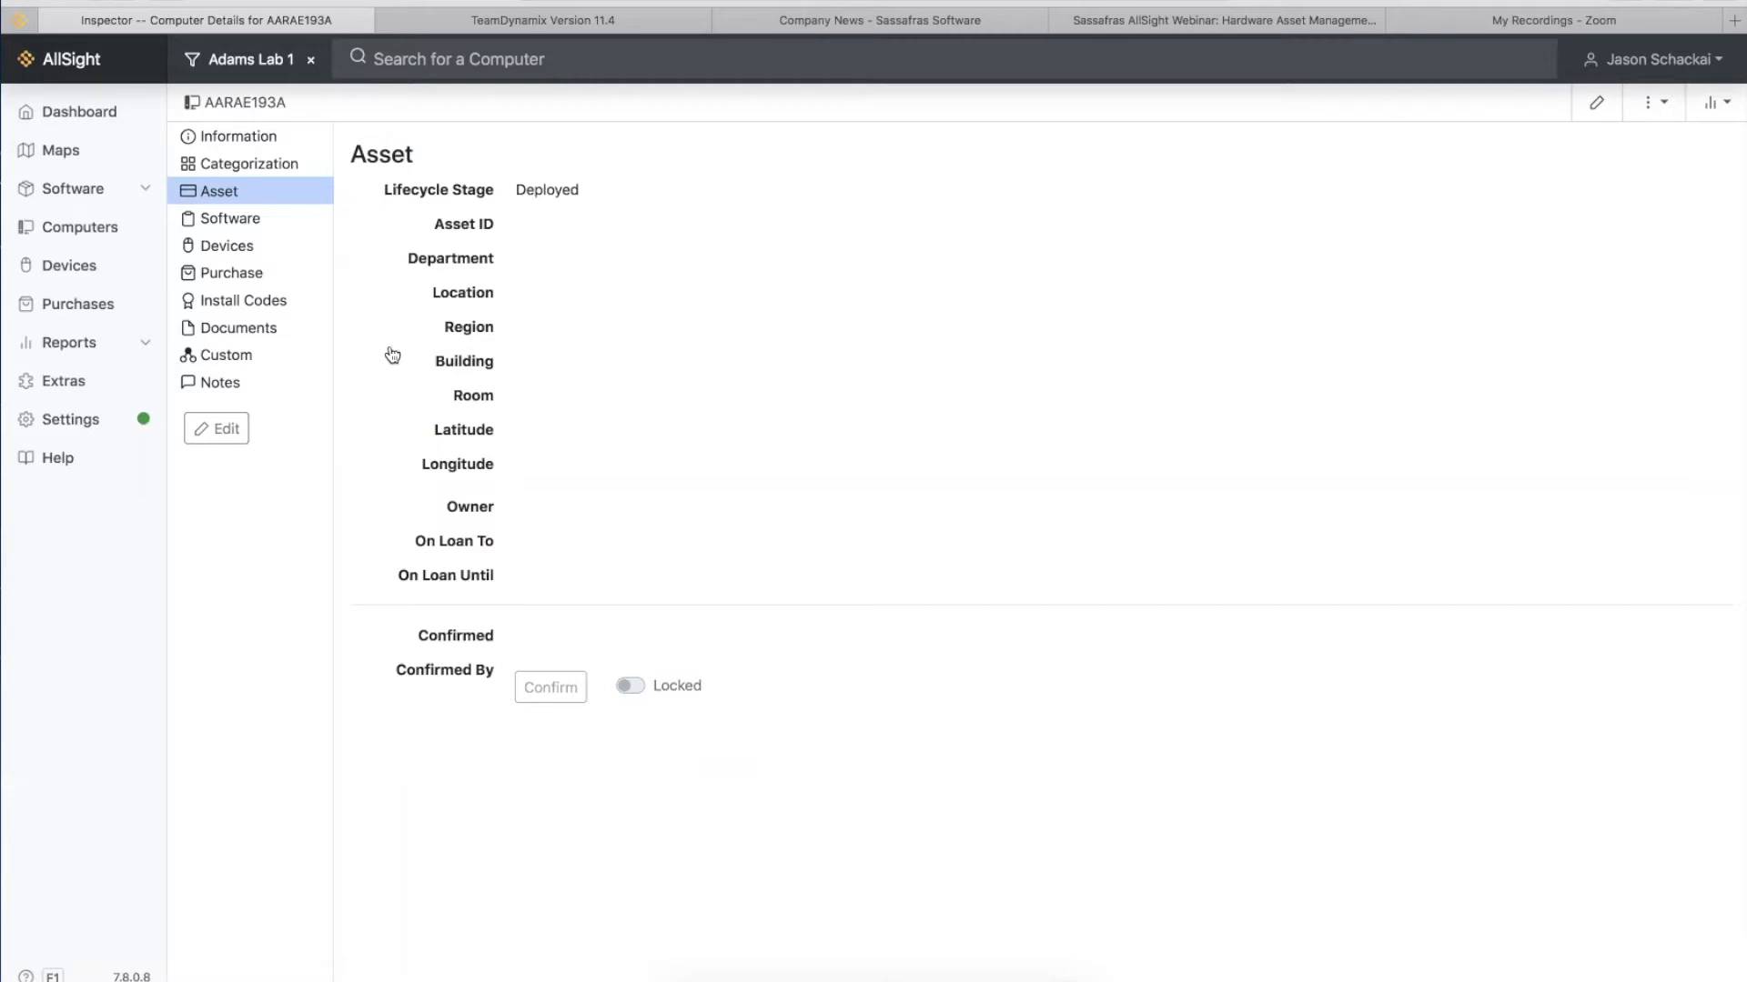
- Review the available scripts in the settings, such as the warranty date and the Intune and Jamf import scripts
click(87, 421)
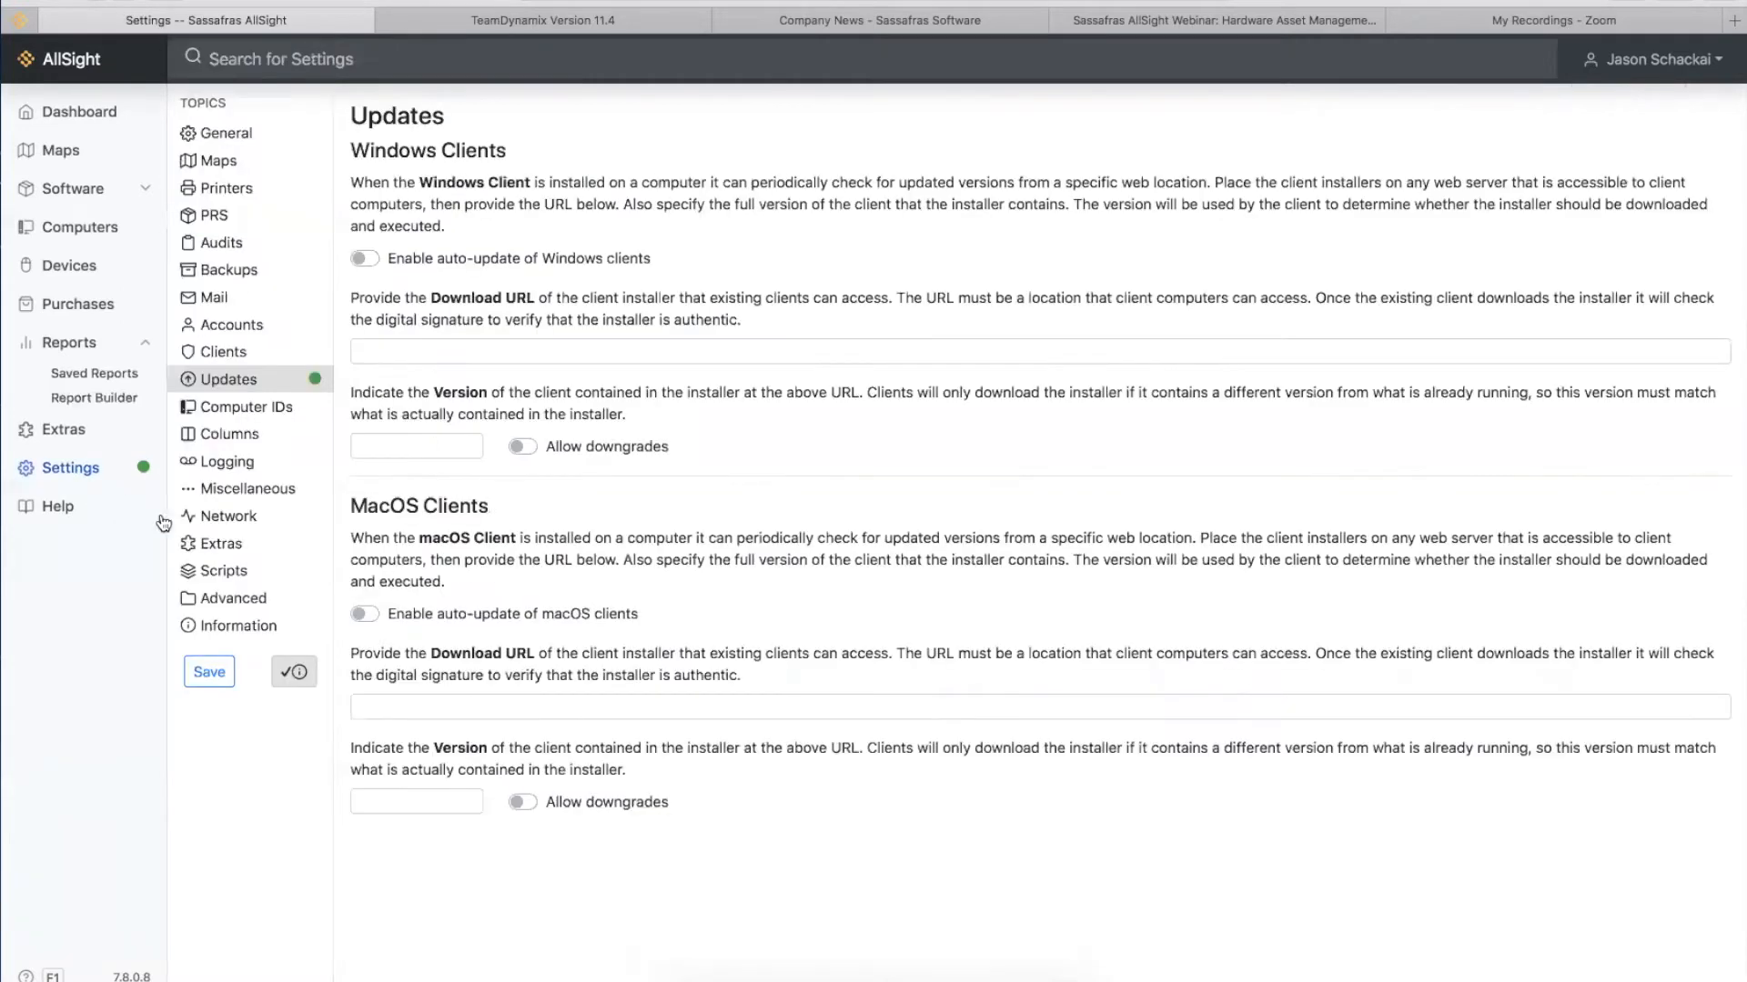
click(218, 569)
scroll(566, 601, down, 10)
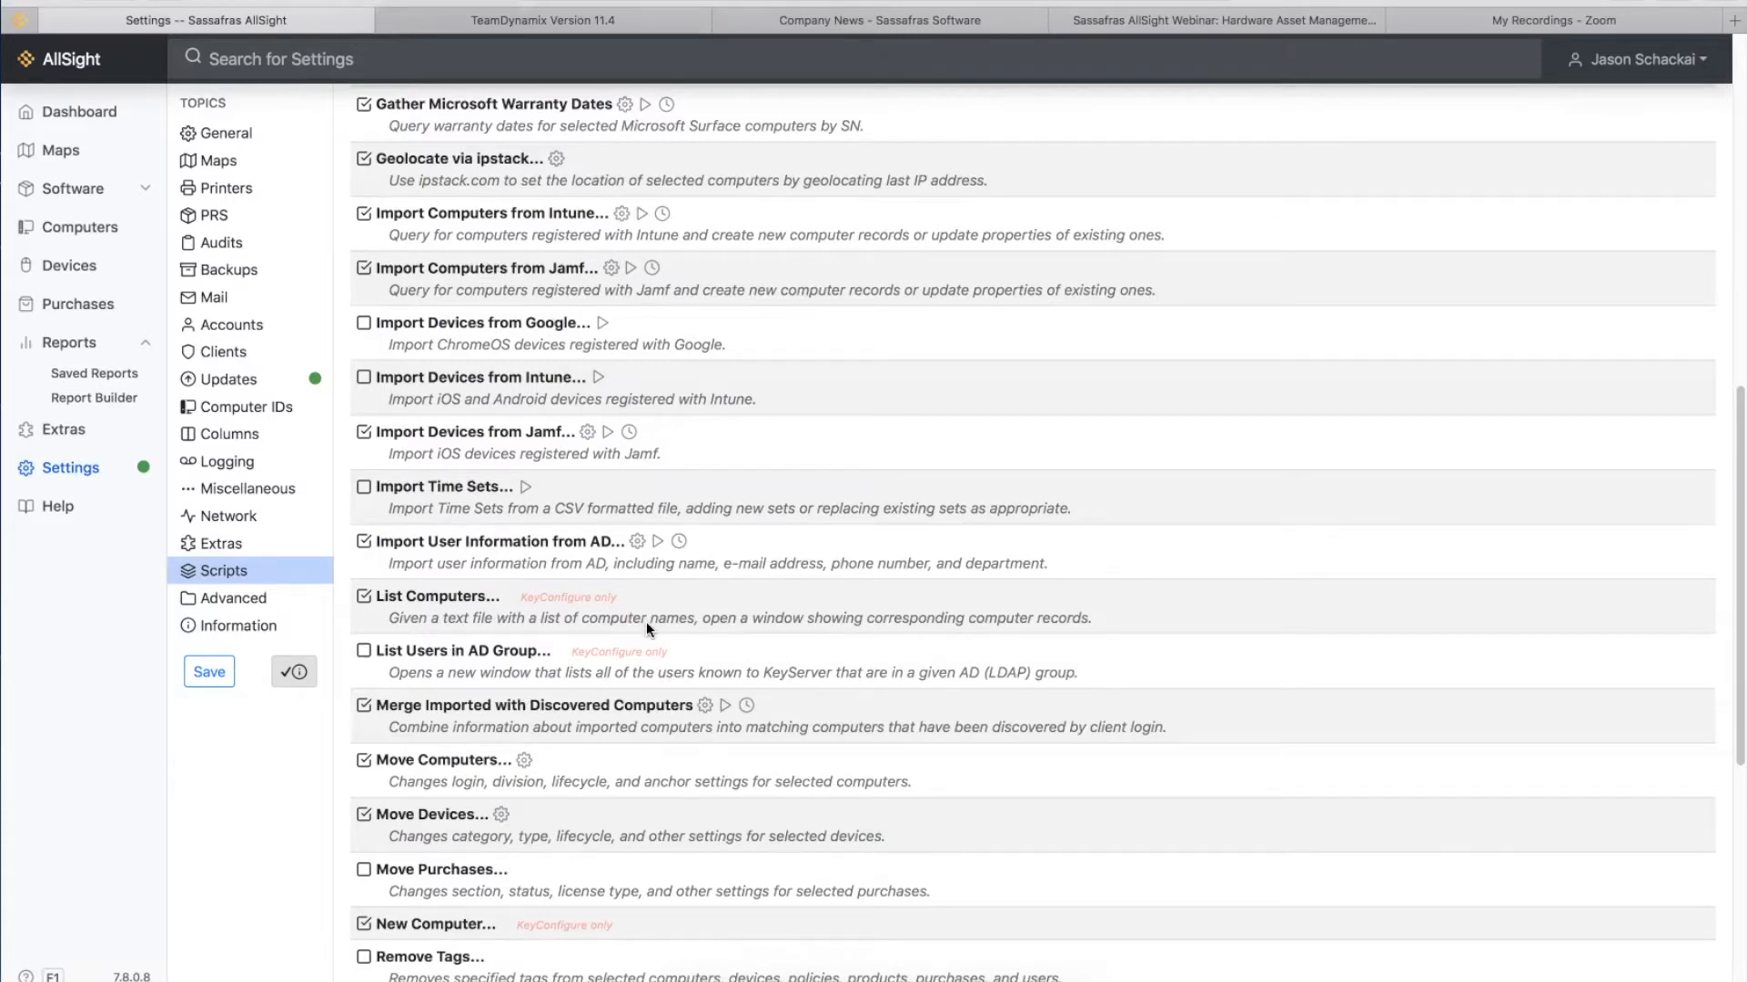
scroll(646, 621, down, 1)
scroll(432, 410, up, 3)
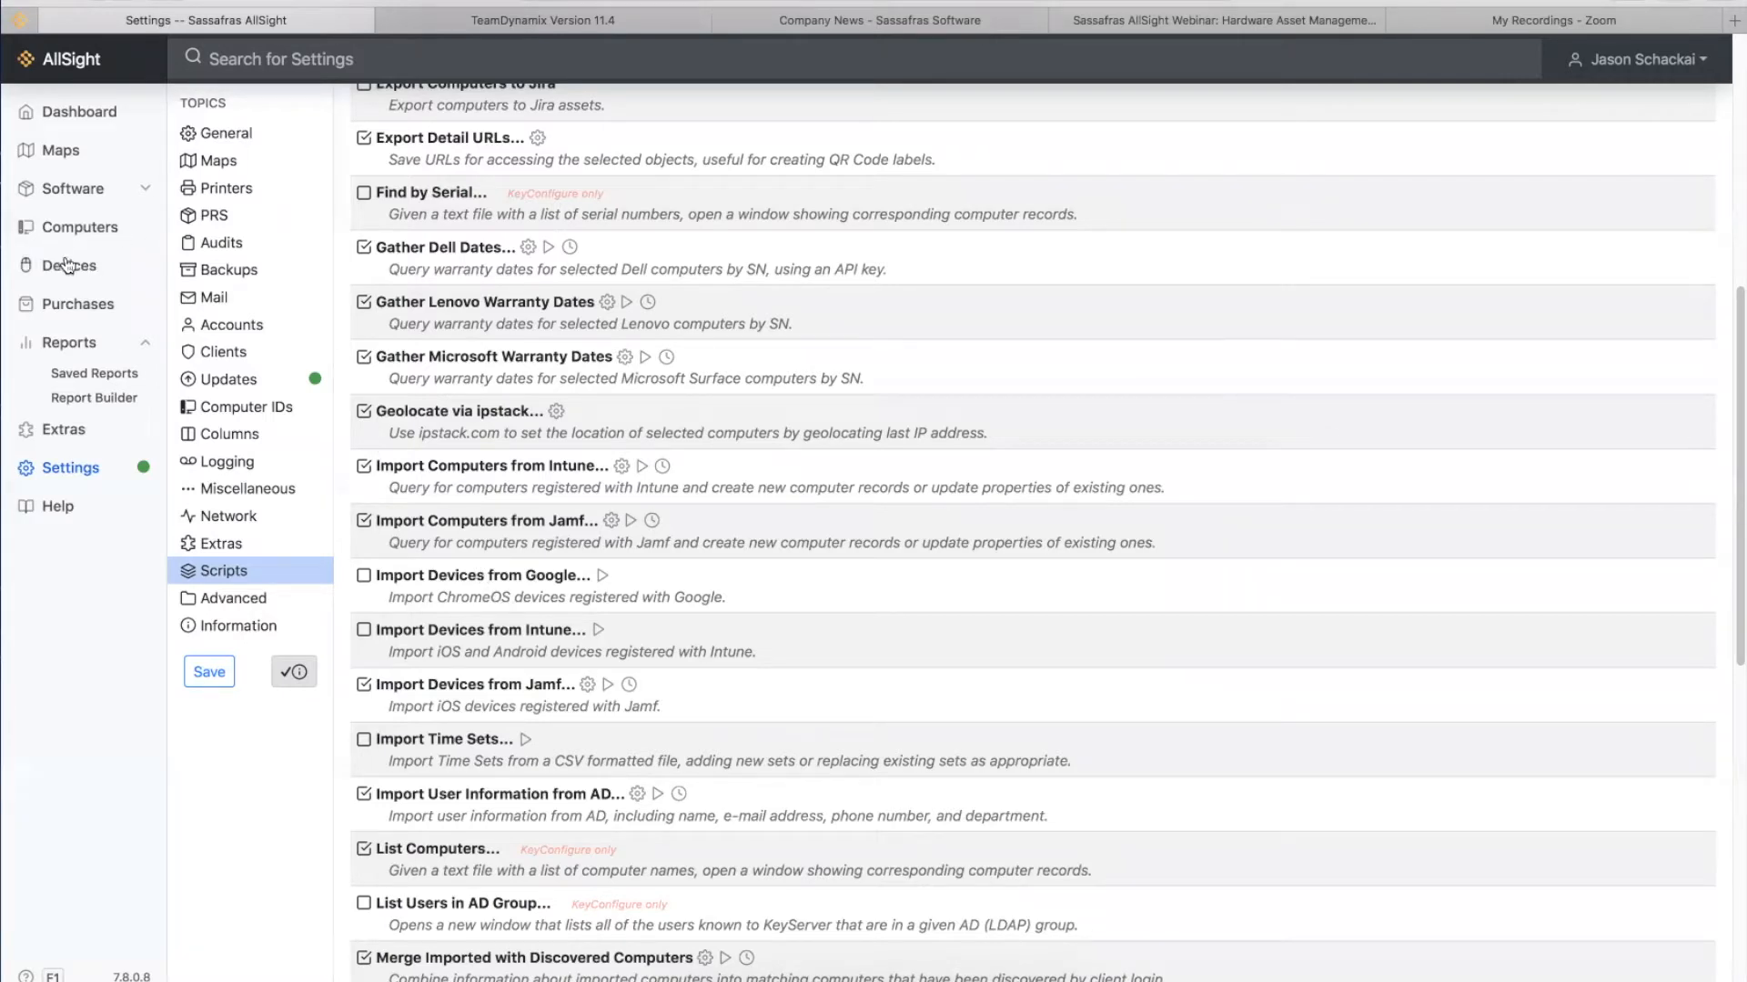
- Go back to the computer list and view the Information page of AARAE193A
click(77, 227)
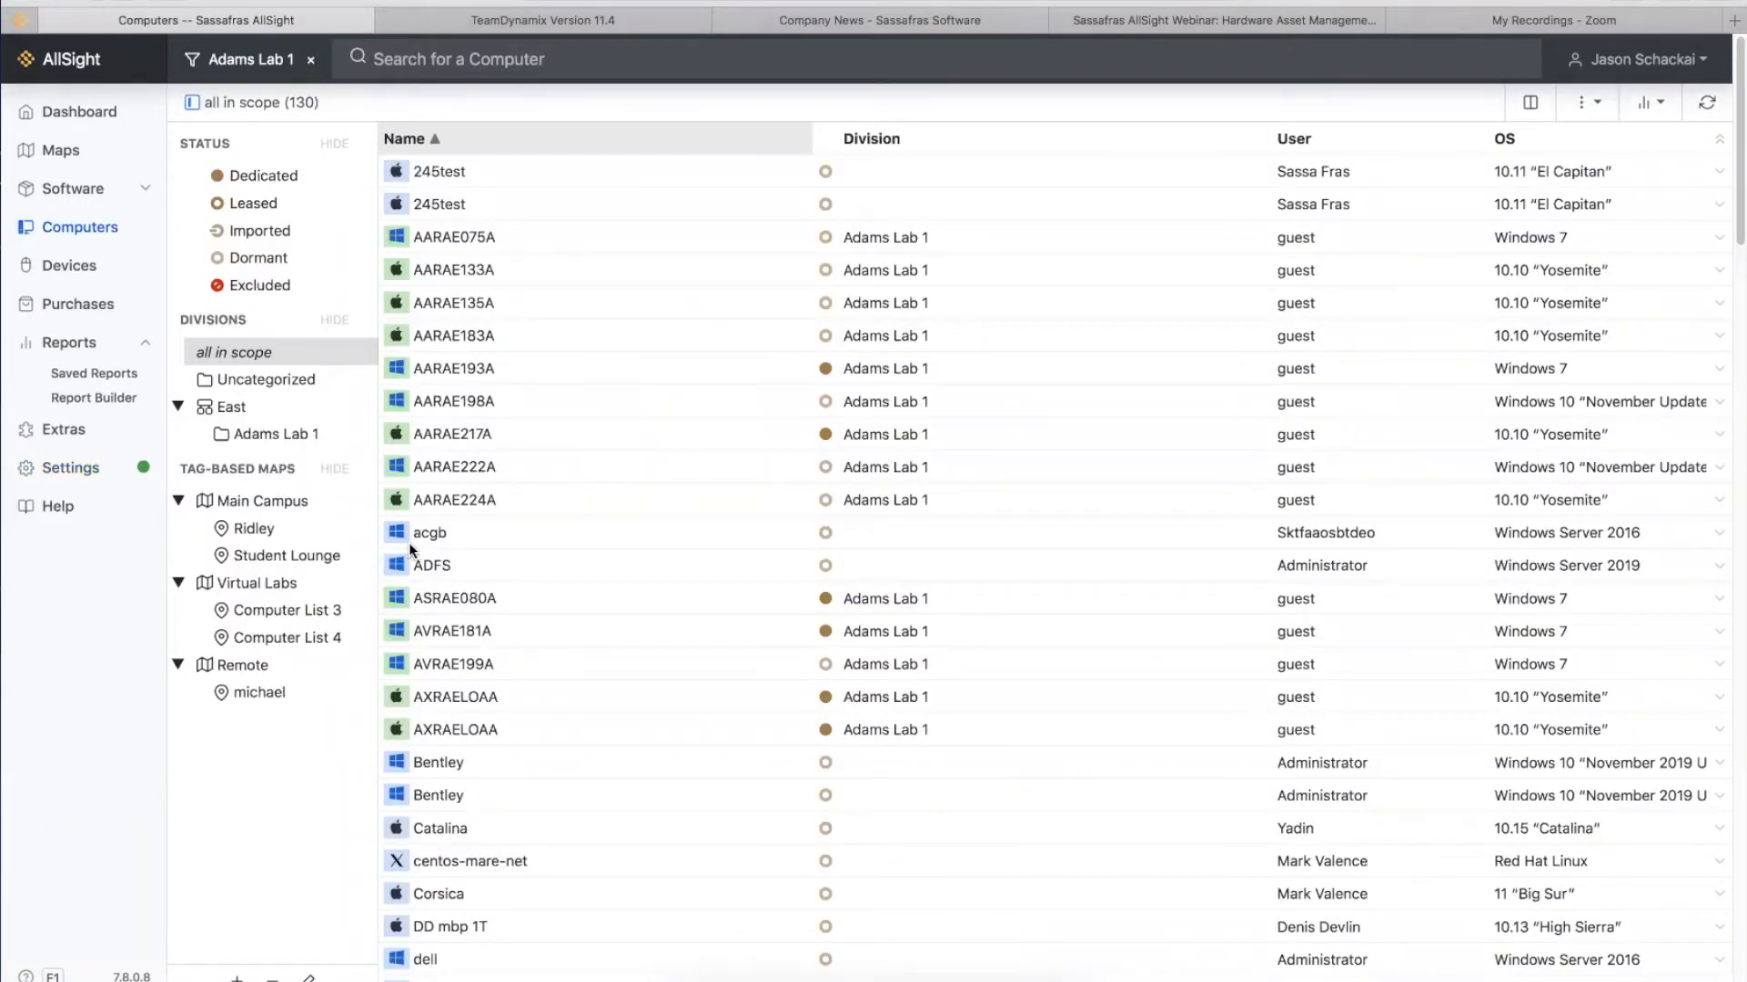
click(467, 373)
click(467, 374)
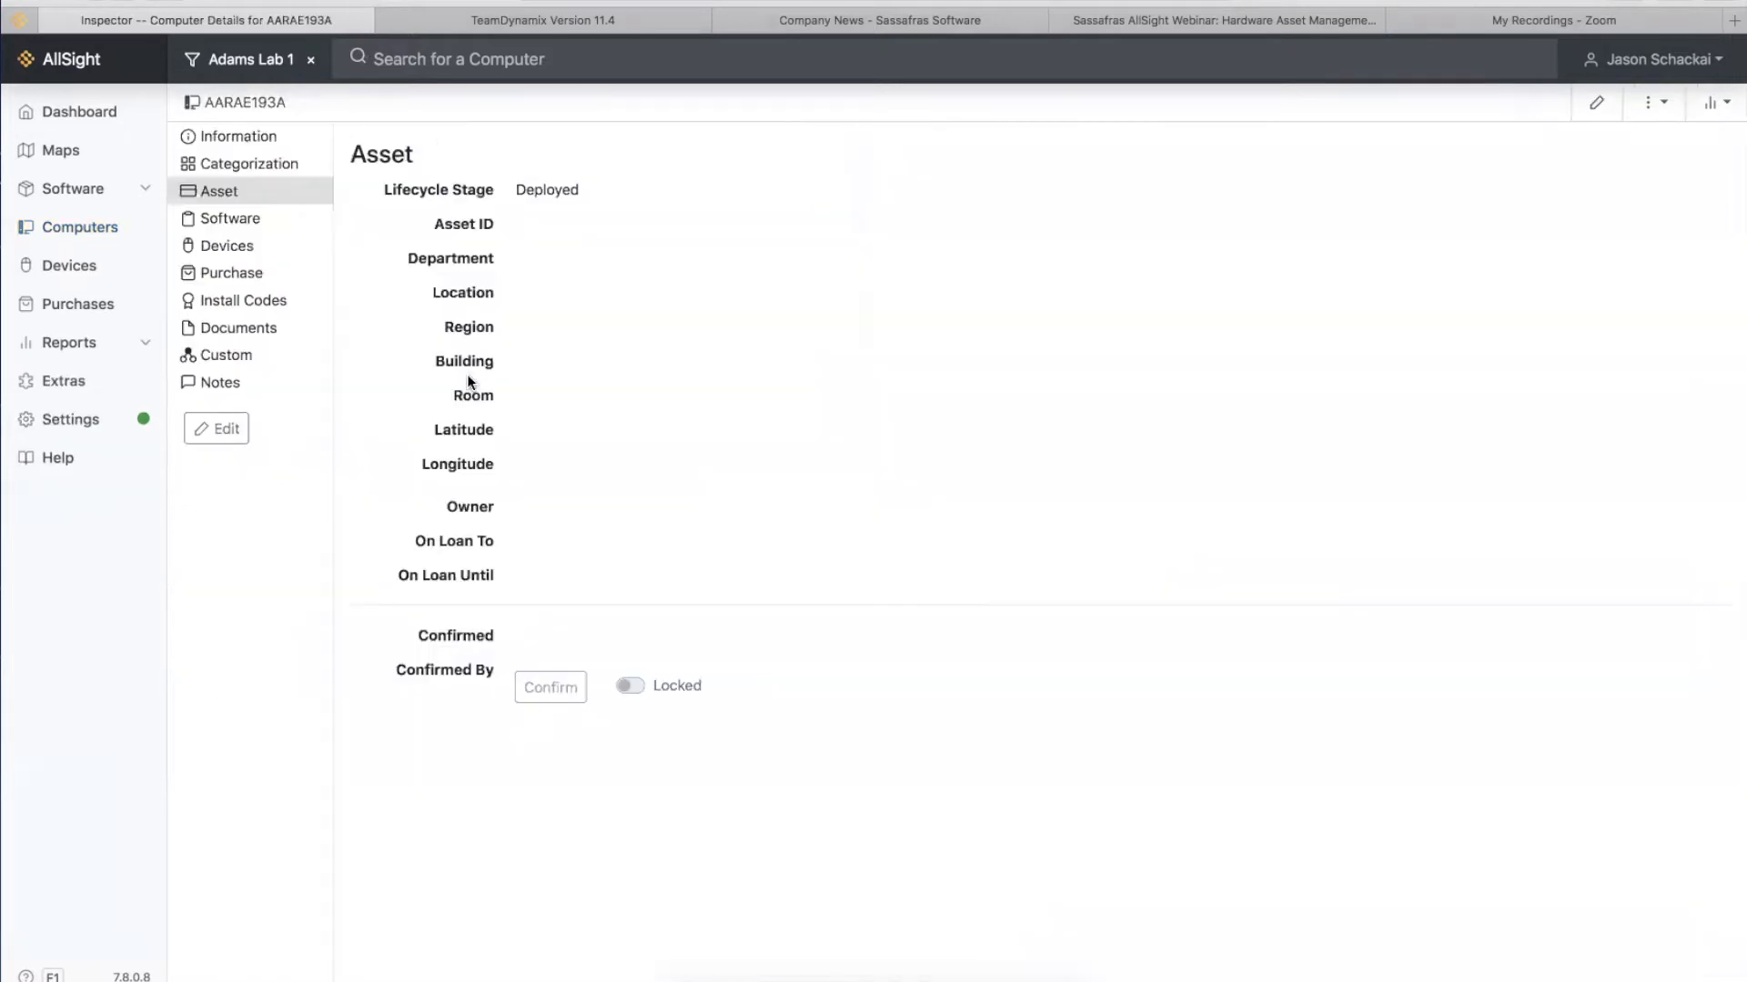
click(251, 145)
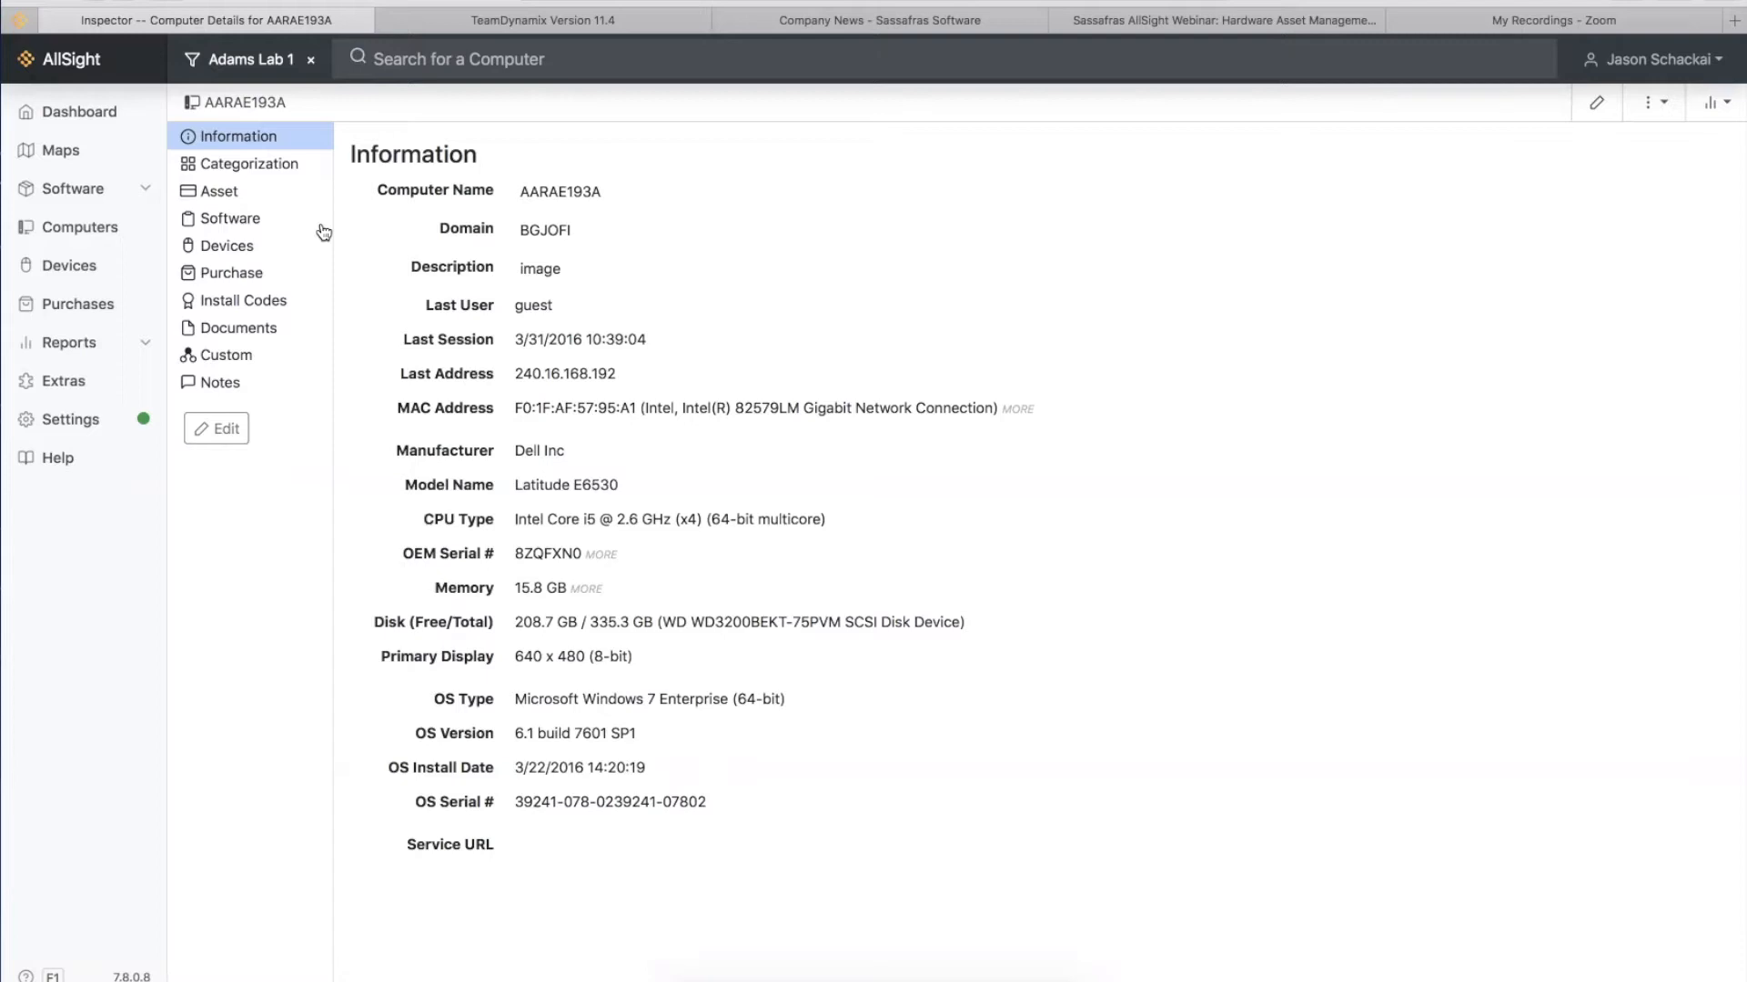
- Filter the computer list by Imported, Dormant and Excluded status, then clear all three filters
click(112, 225)
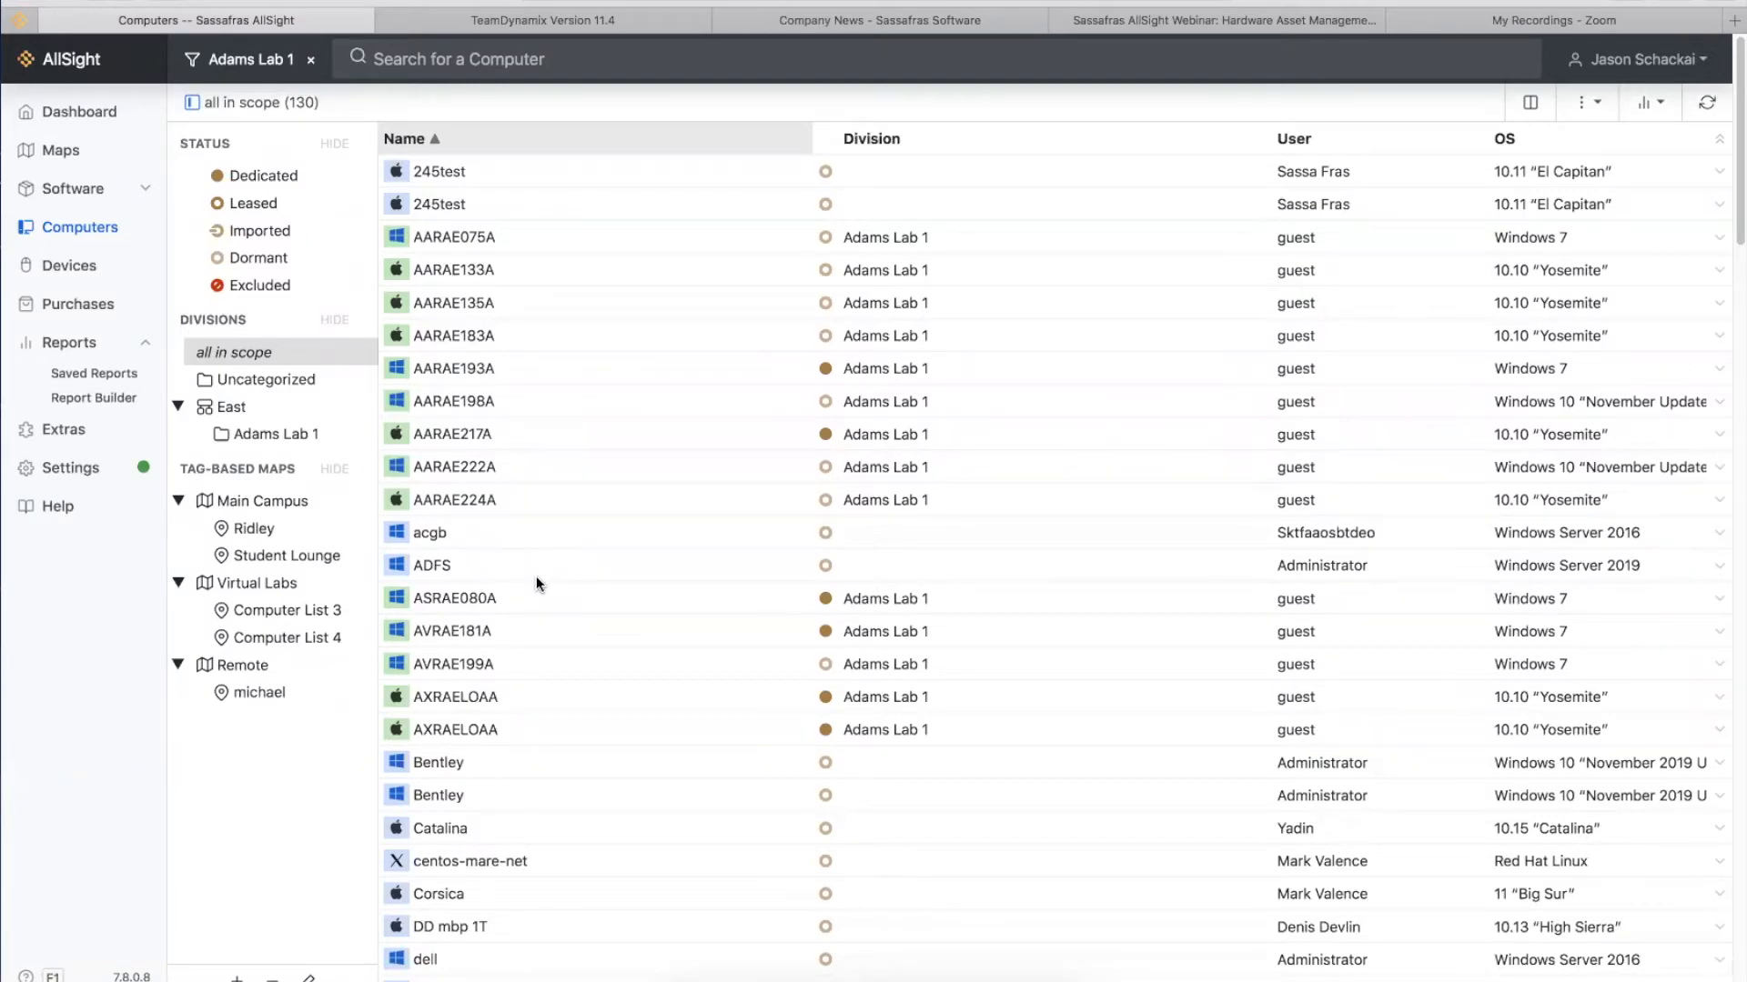
click(188, 234)
click(188, 235)
click(190, 232)
click(194, 259)
click(195, 282)
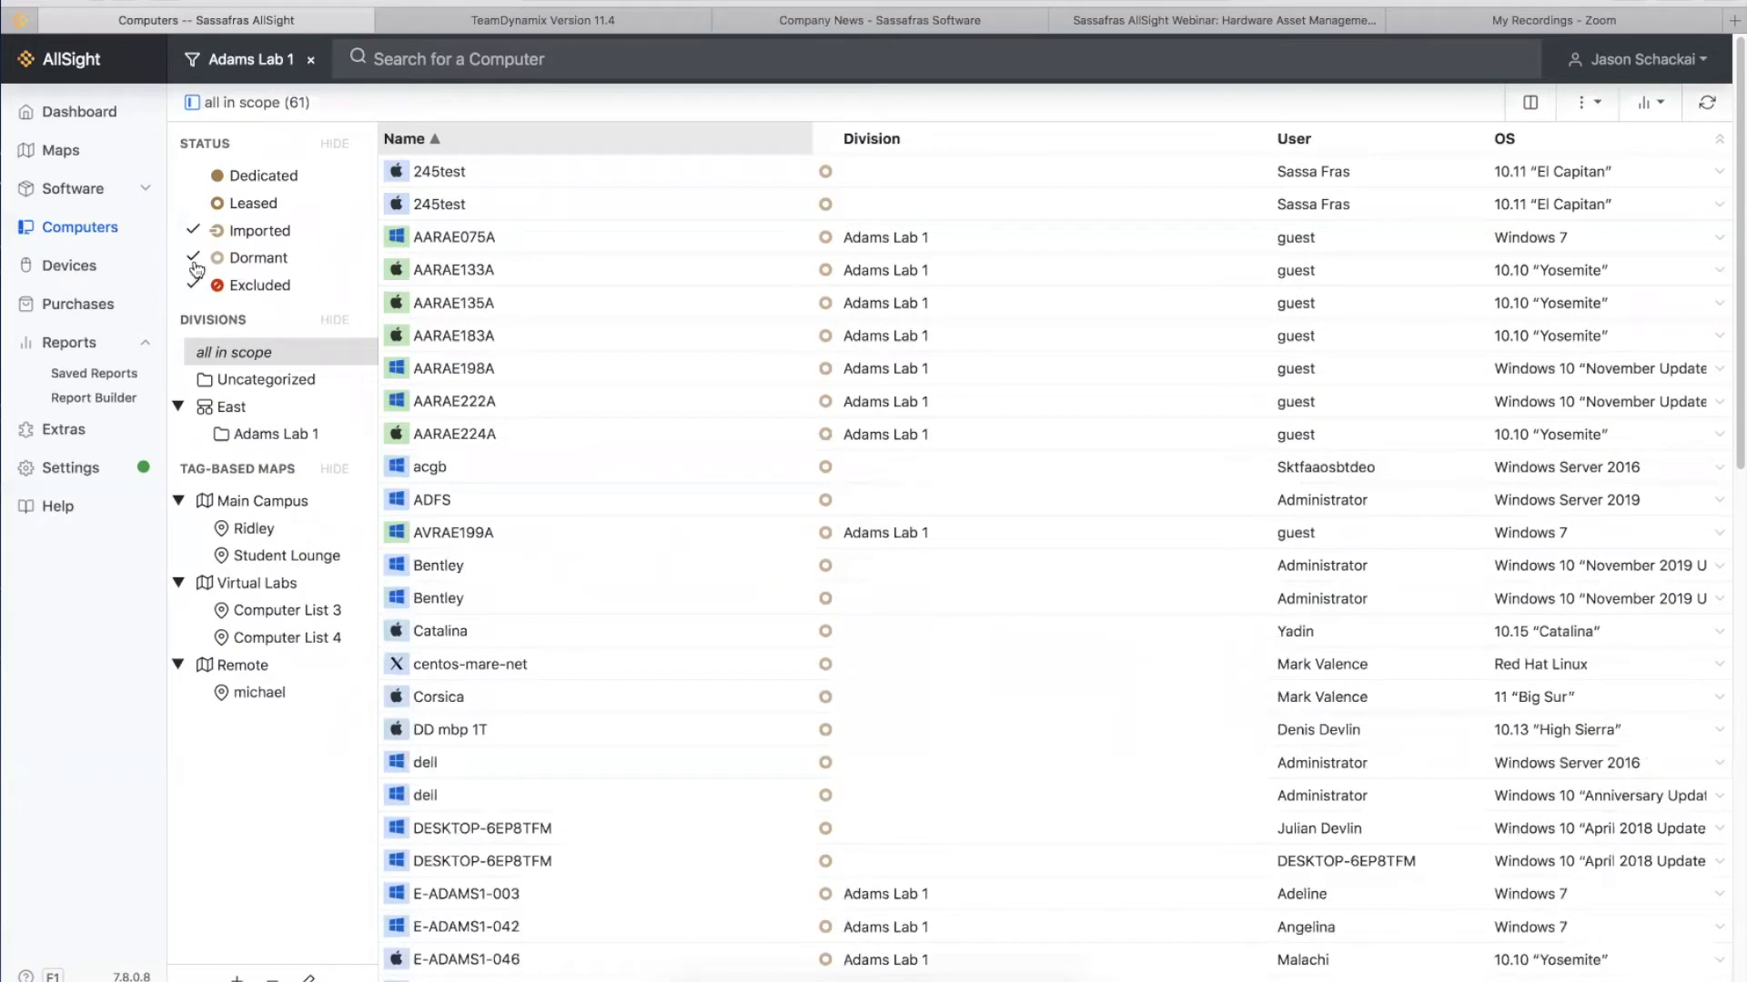
click(193, 260)
click(193, 284)
click(191, 234)
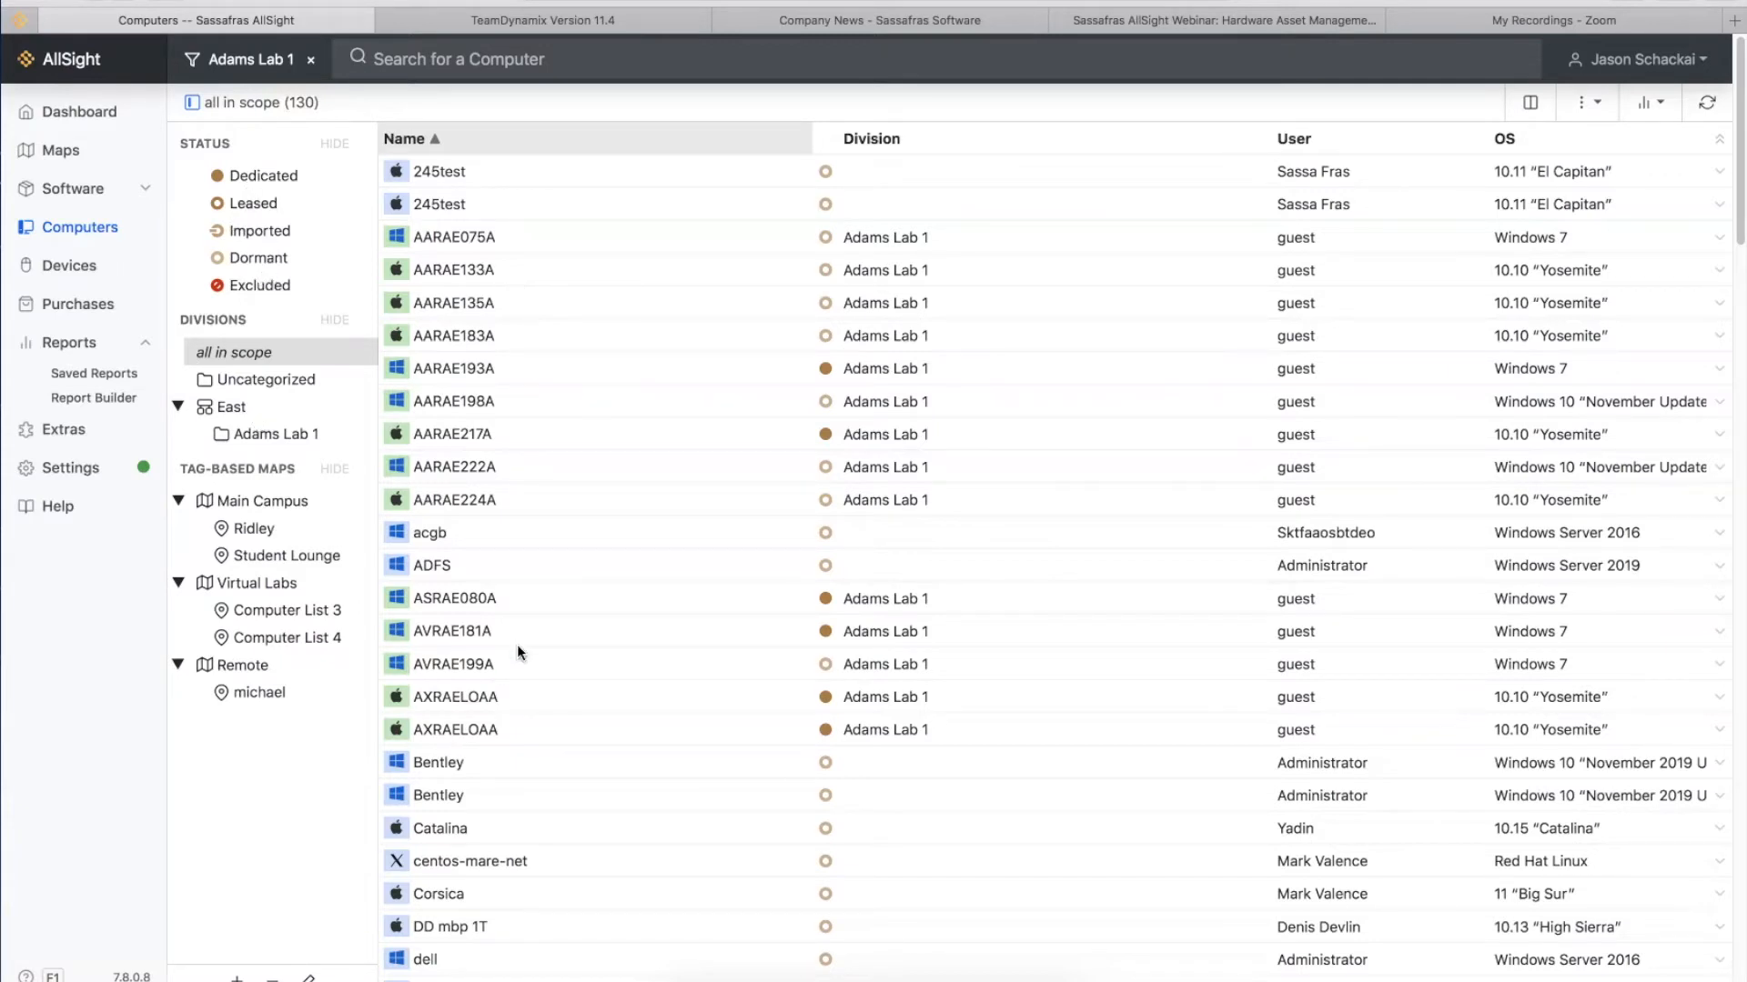
- Open the Camera 1 device record and review its Service, Categorization and Information pages
click(64, 266)
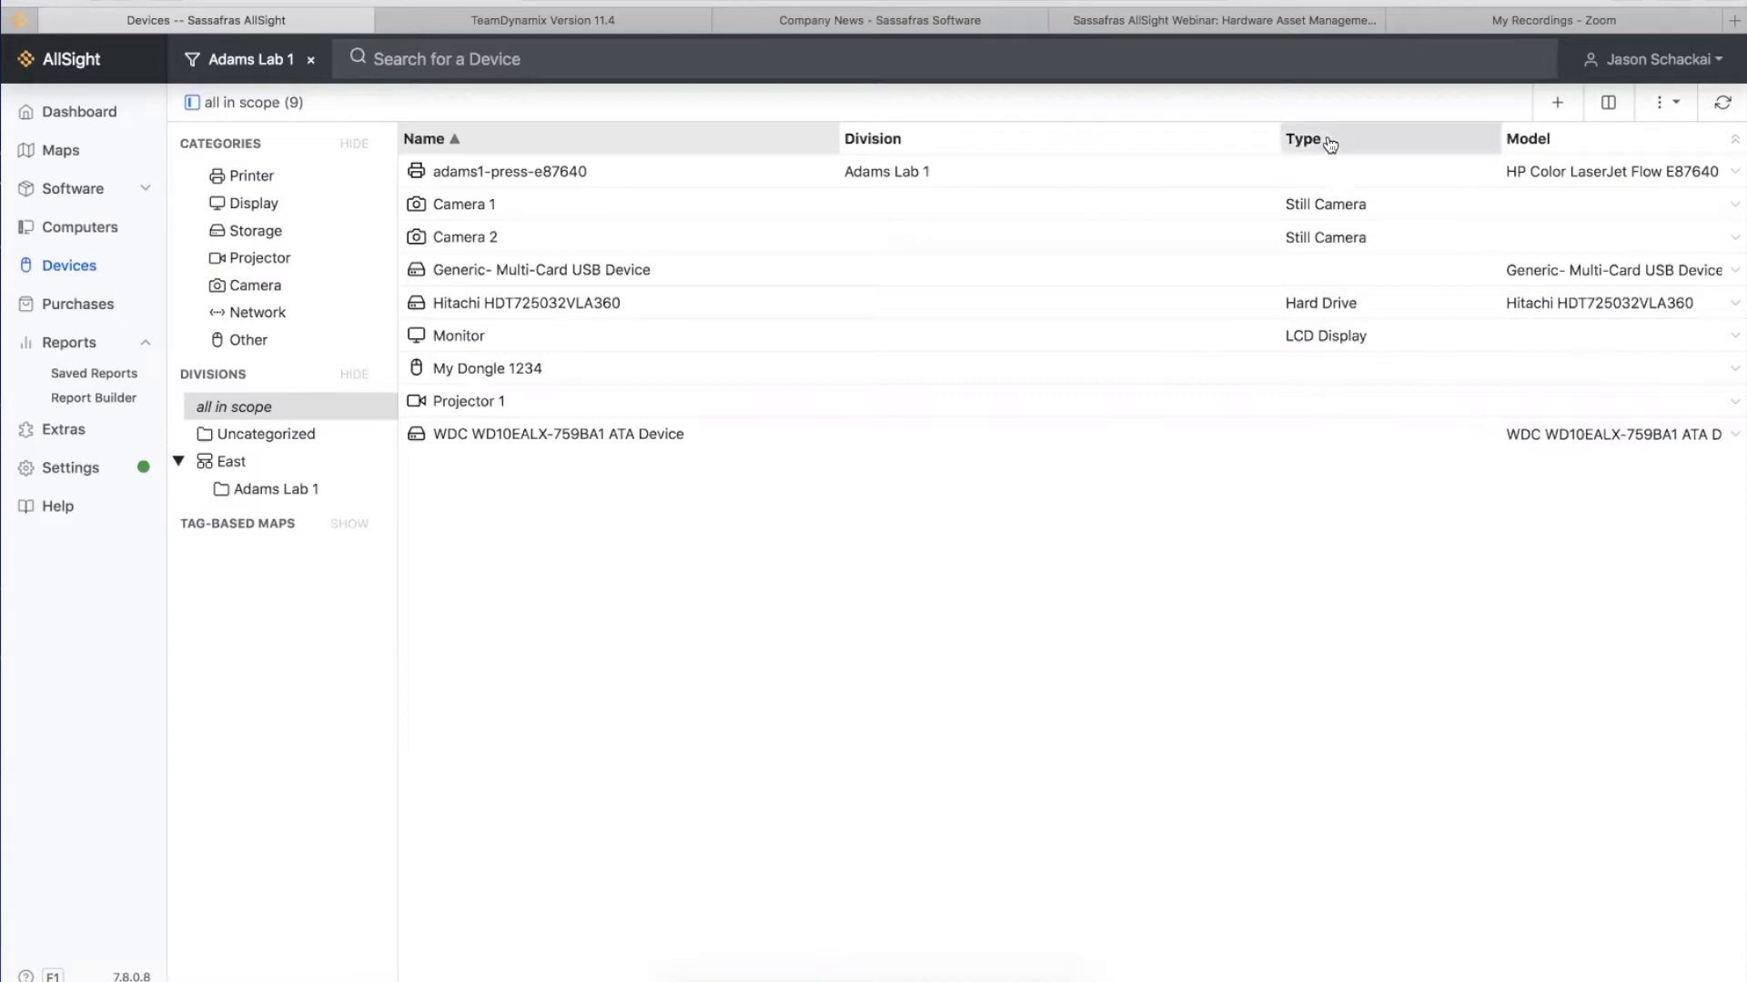
click(473, 206)
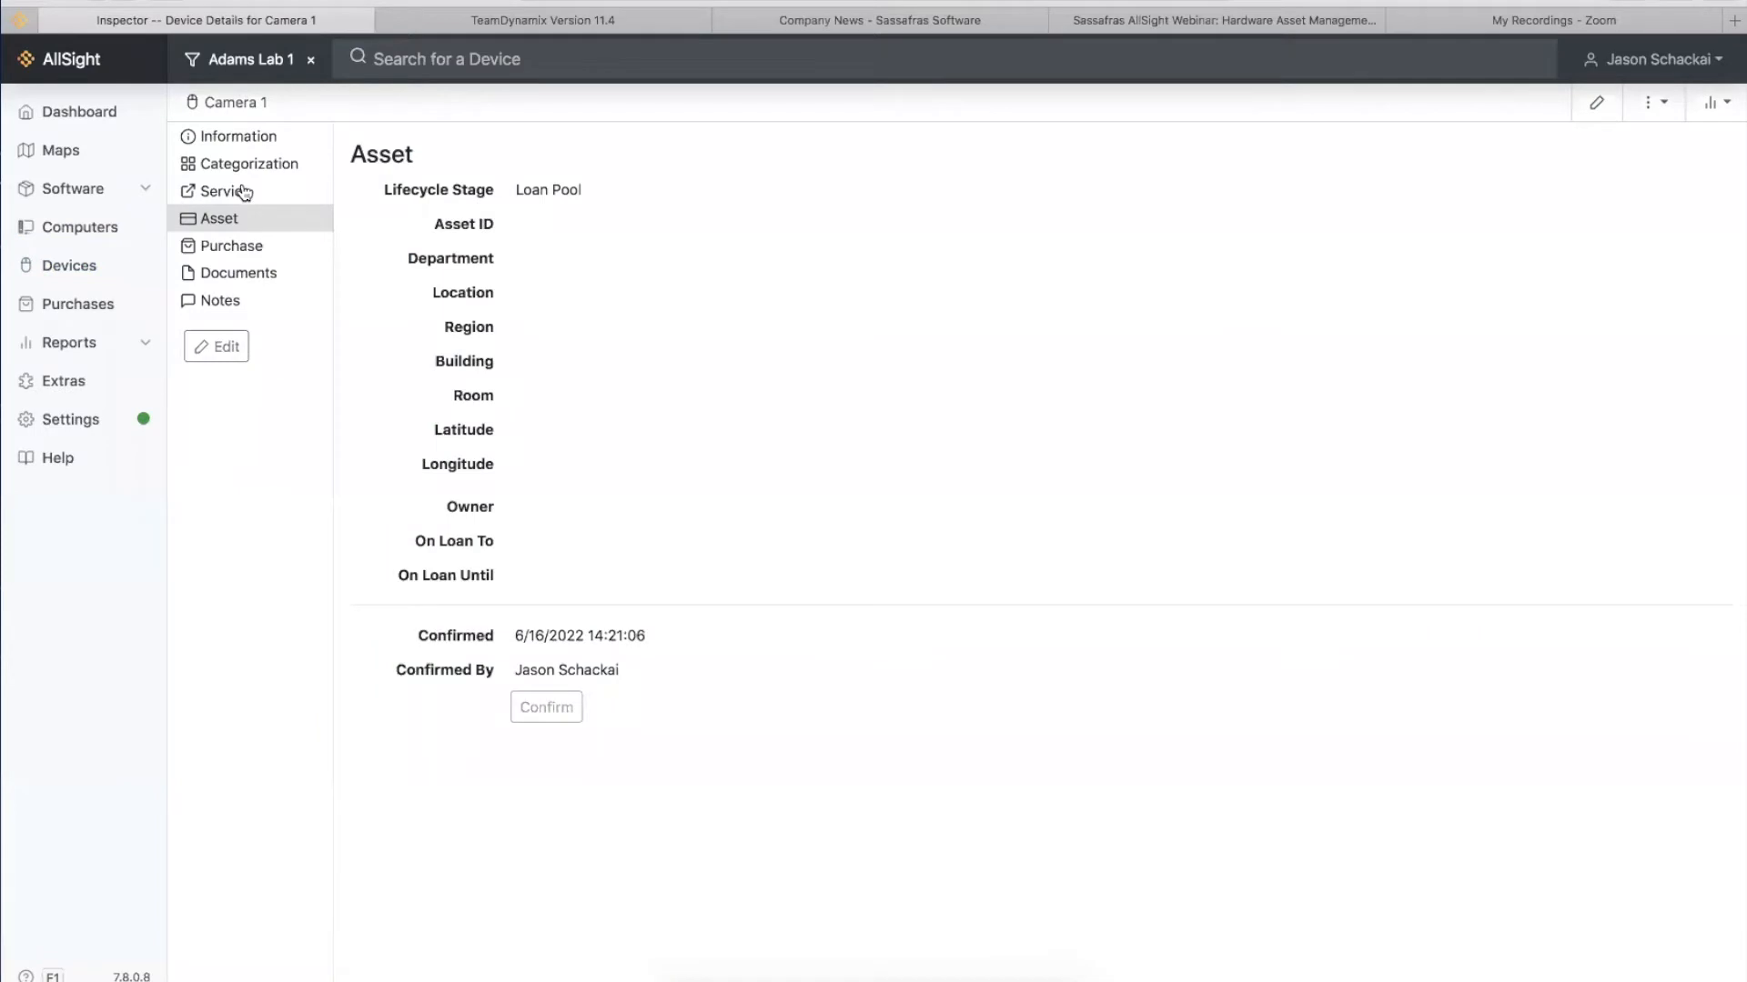
click(243, 191)
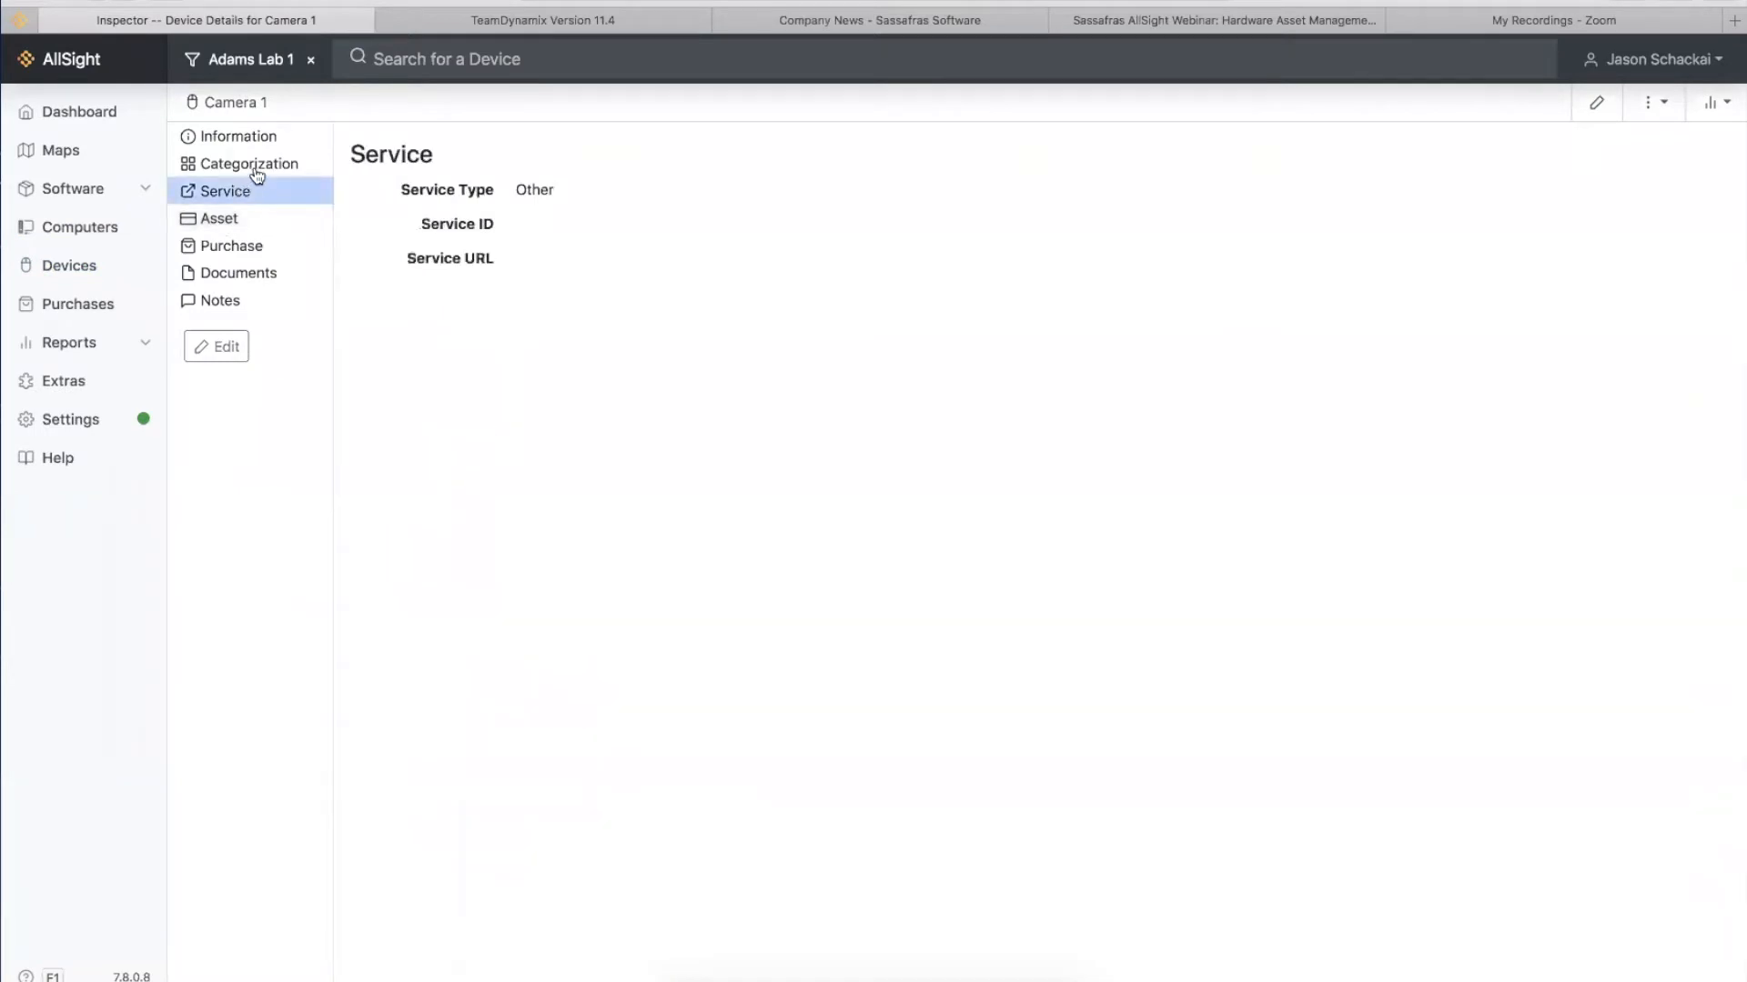
click(258, 171)
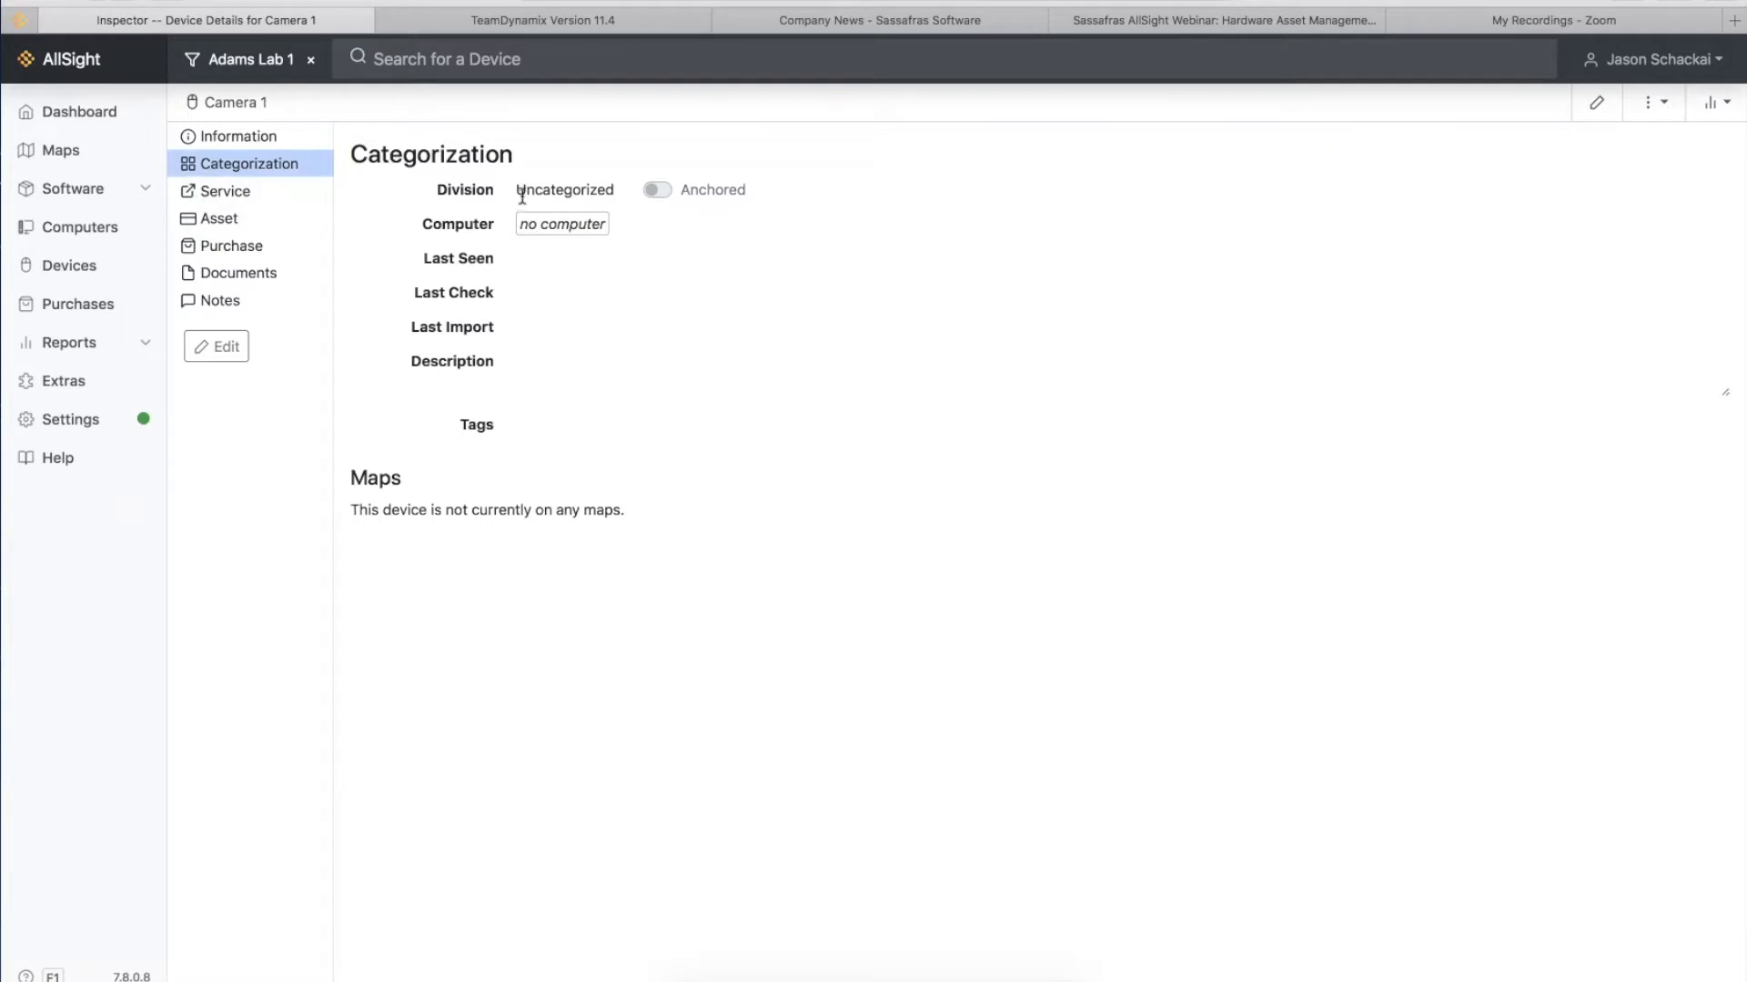
click(270, 142)
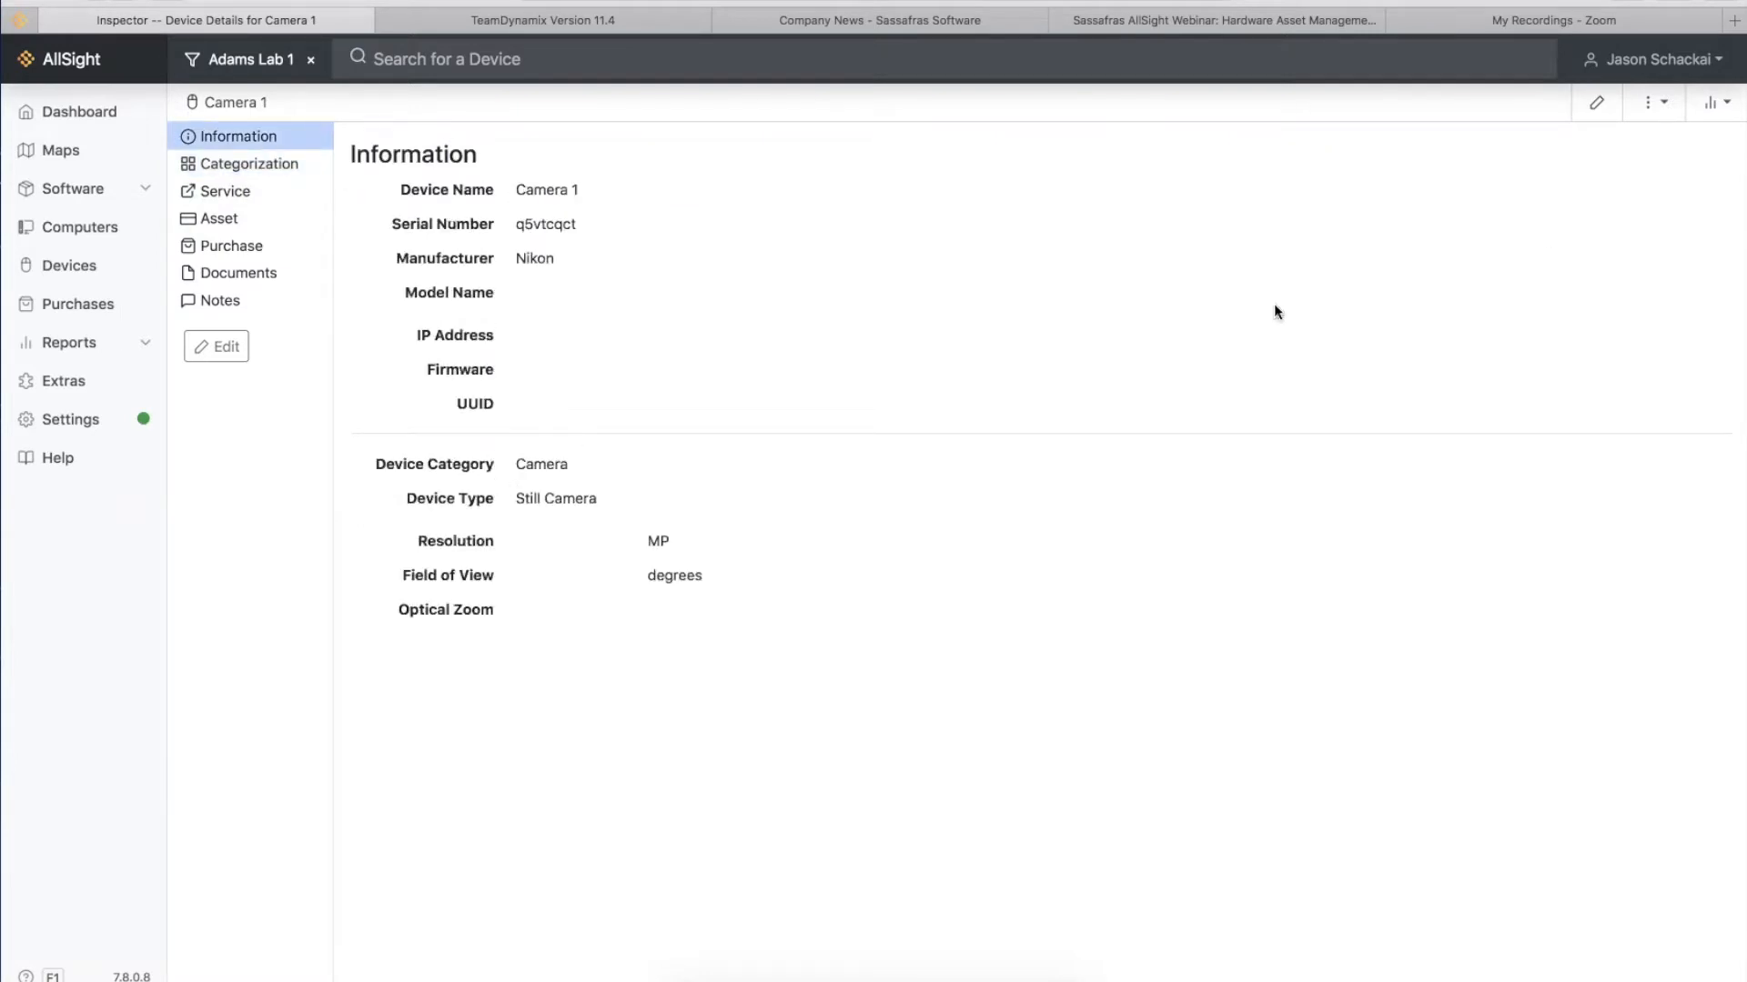
- Make the Camera 1 record editable, view the available device types, and return to the device list without choosing one
click(1596, 103)
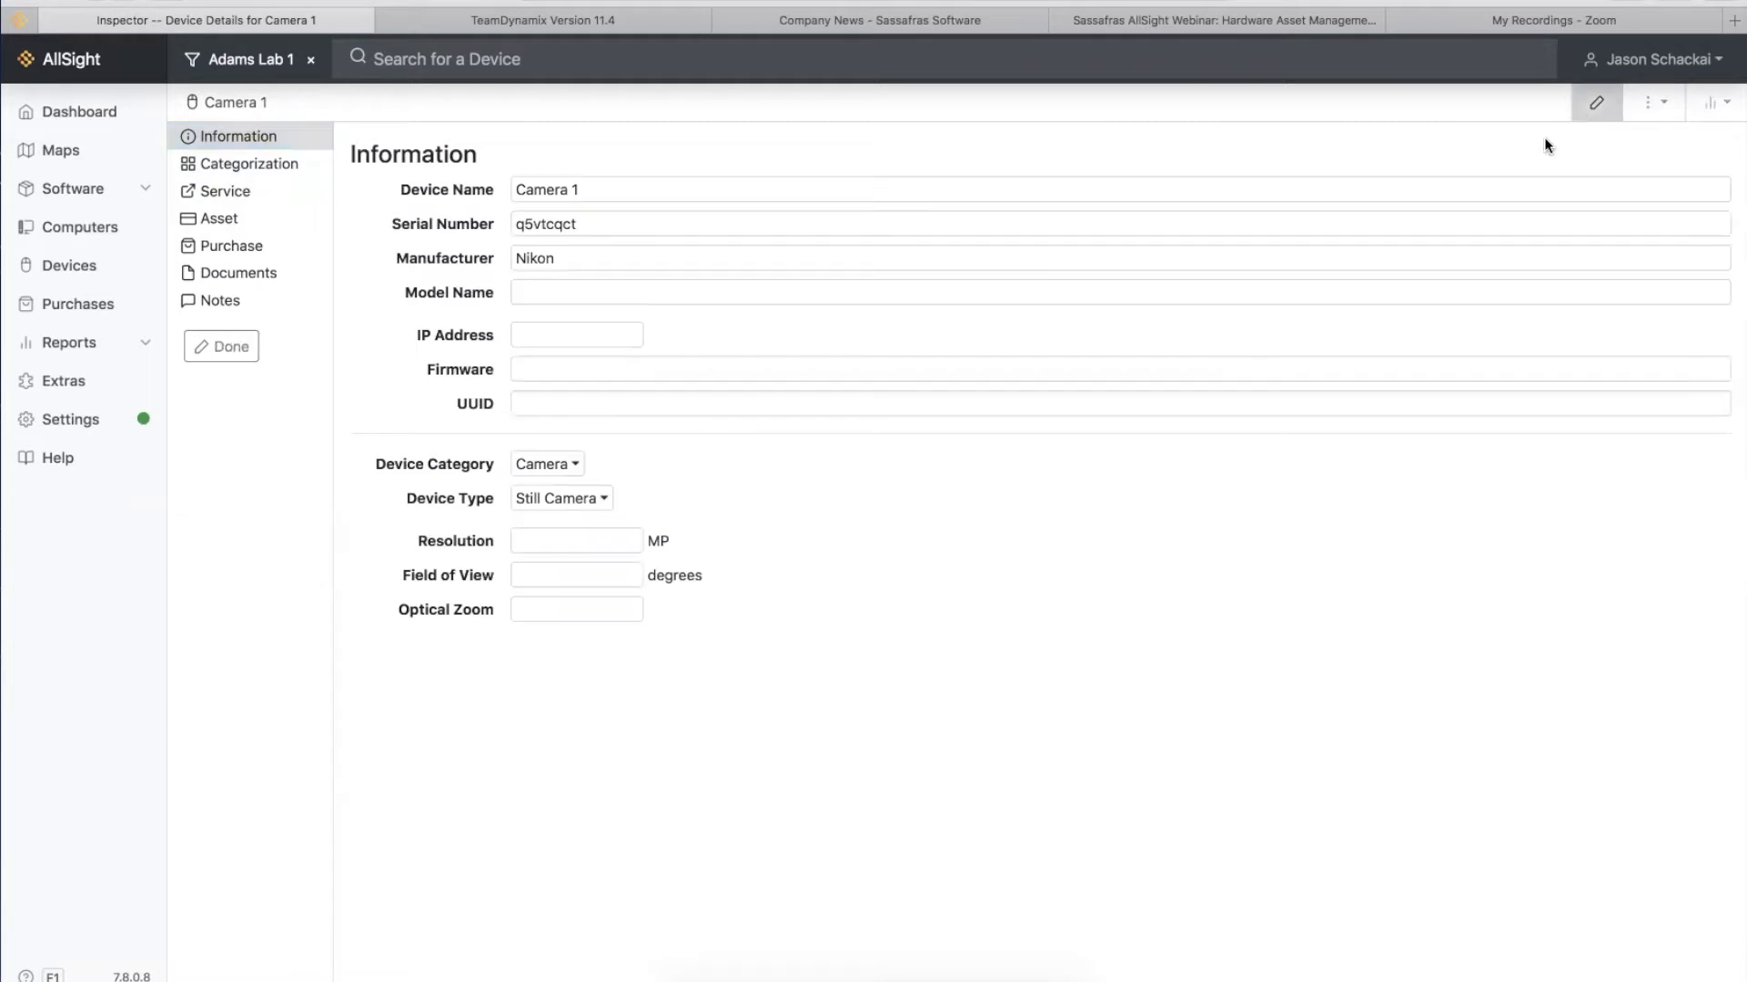
click(601, 499)
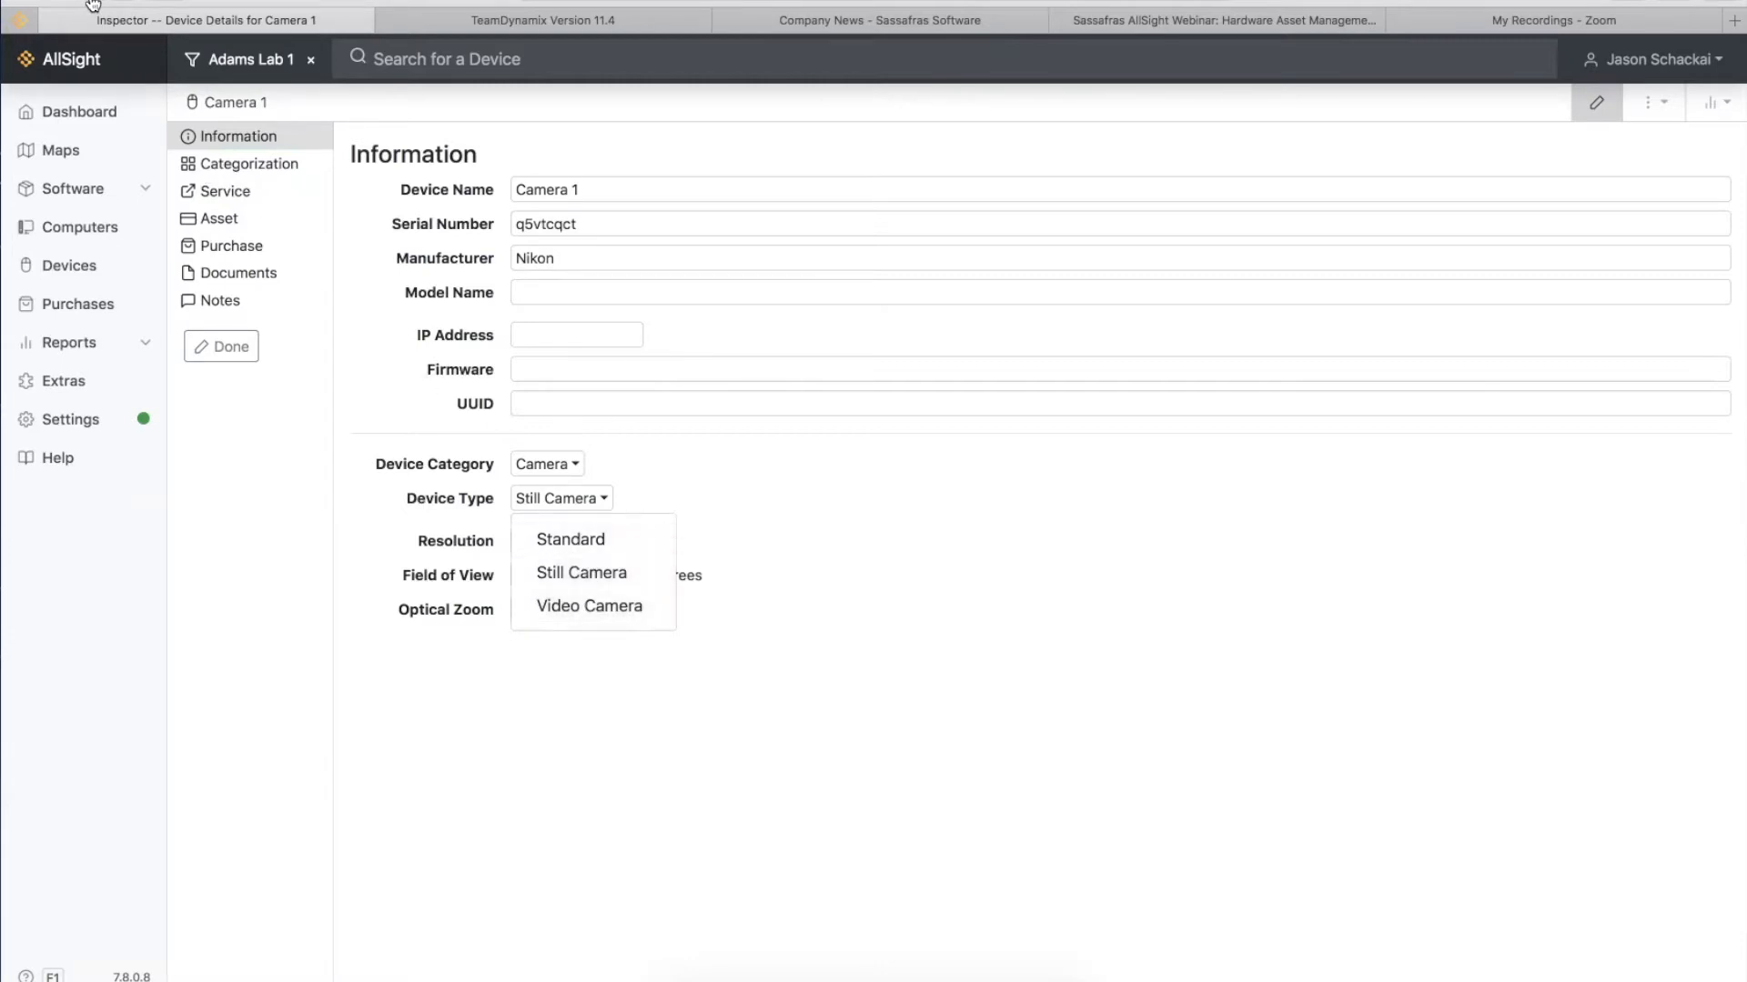
key(super+bracketleft)
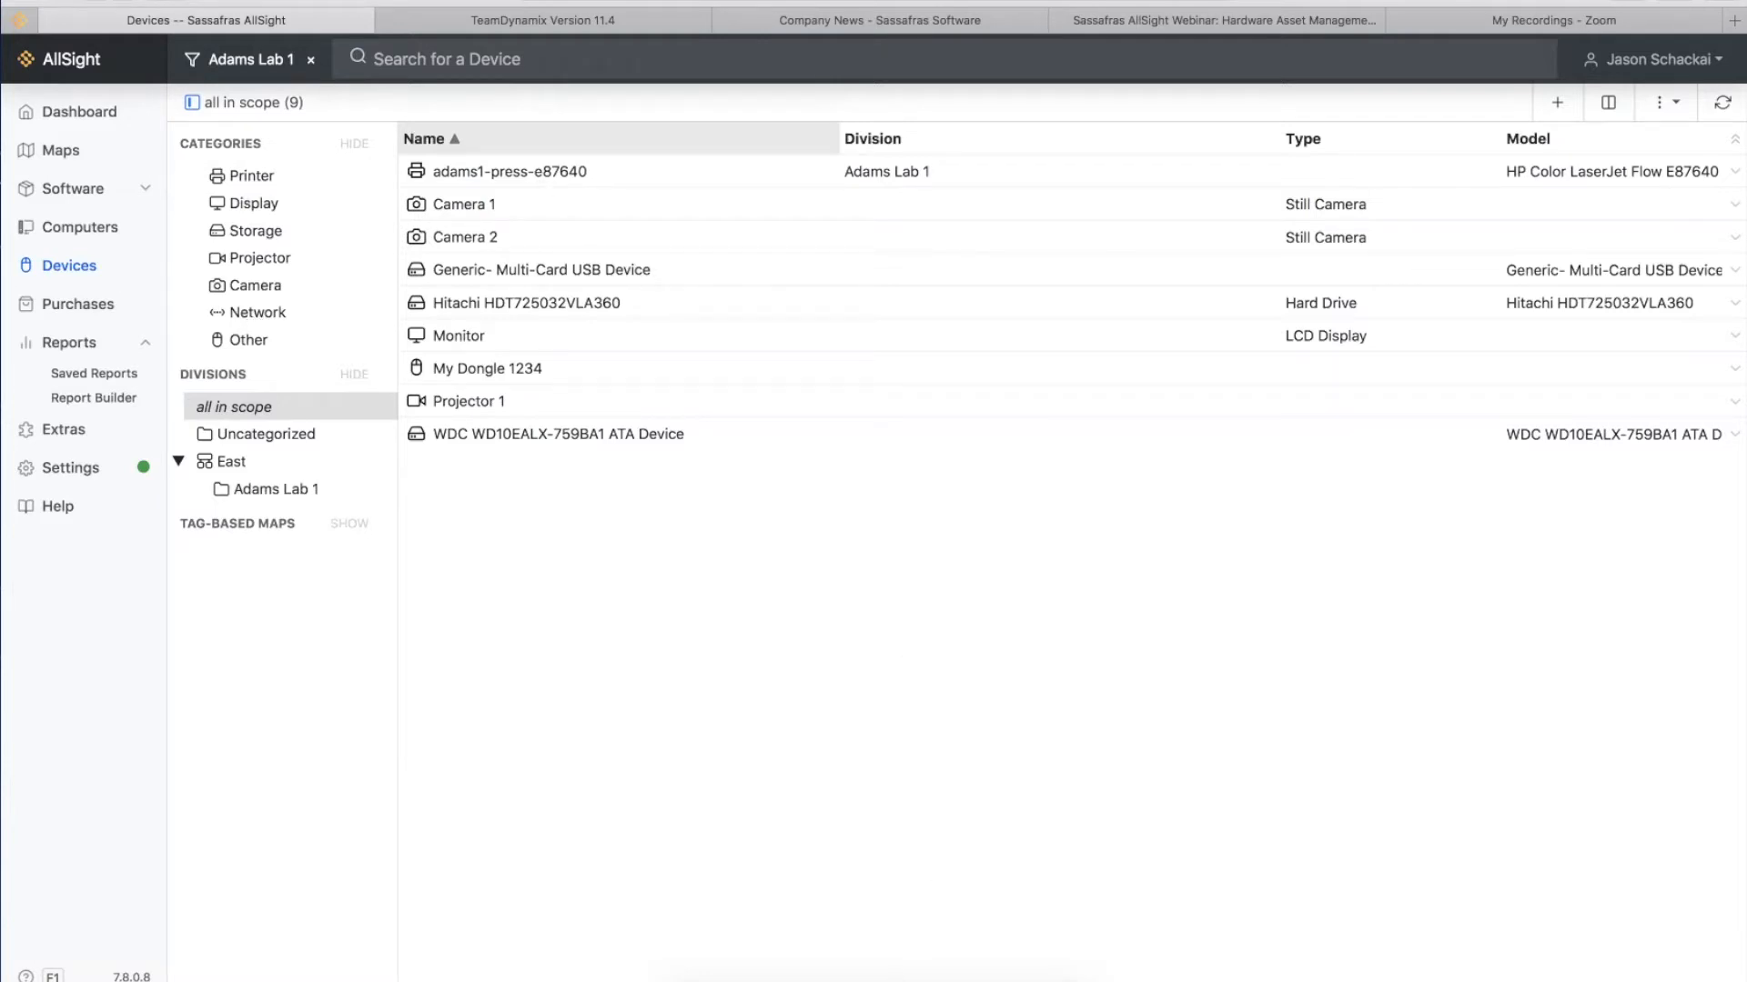
- Switch to KeyConfigure and open its Devices window
click(867, 977)
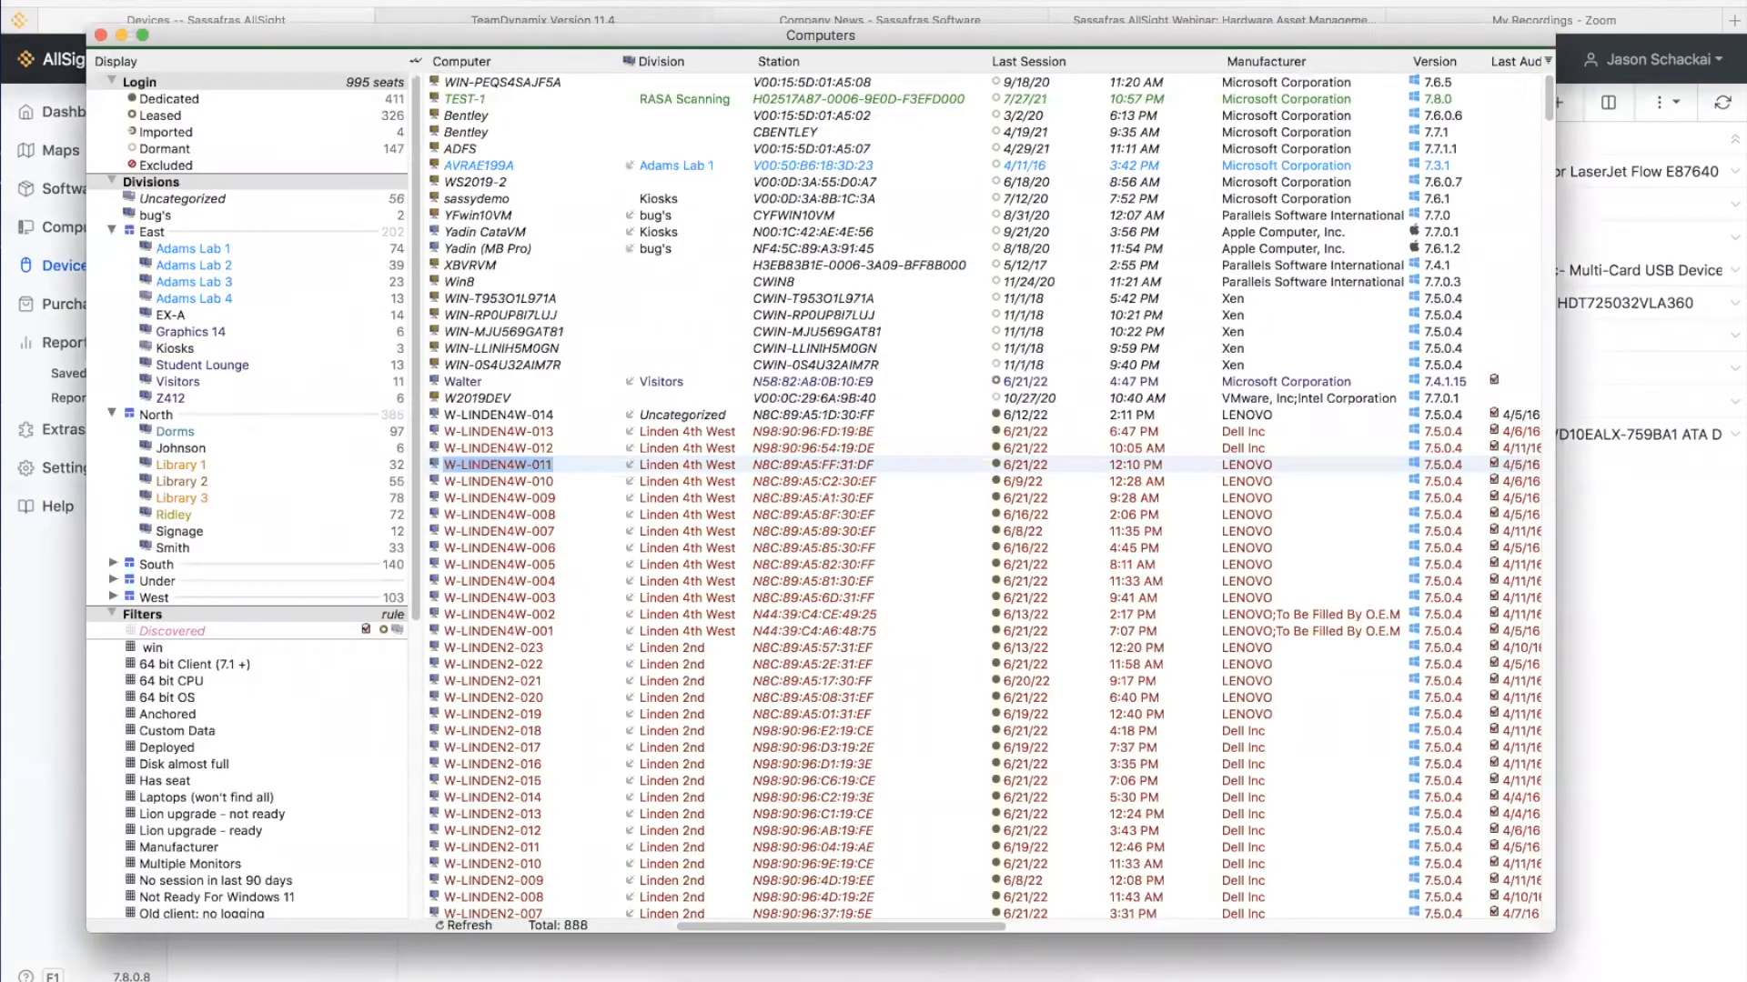
click(496, 2)
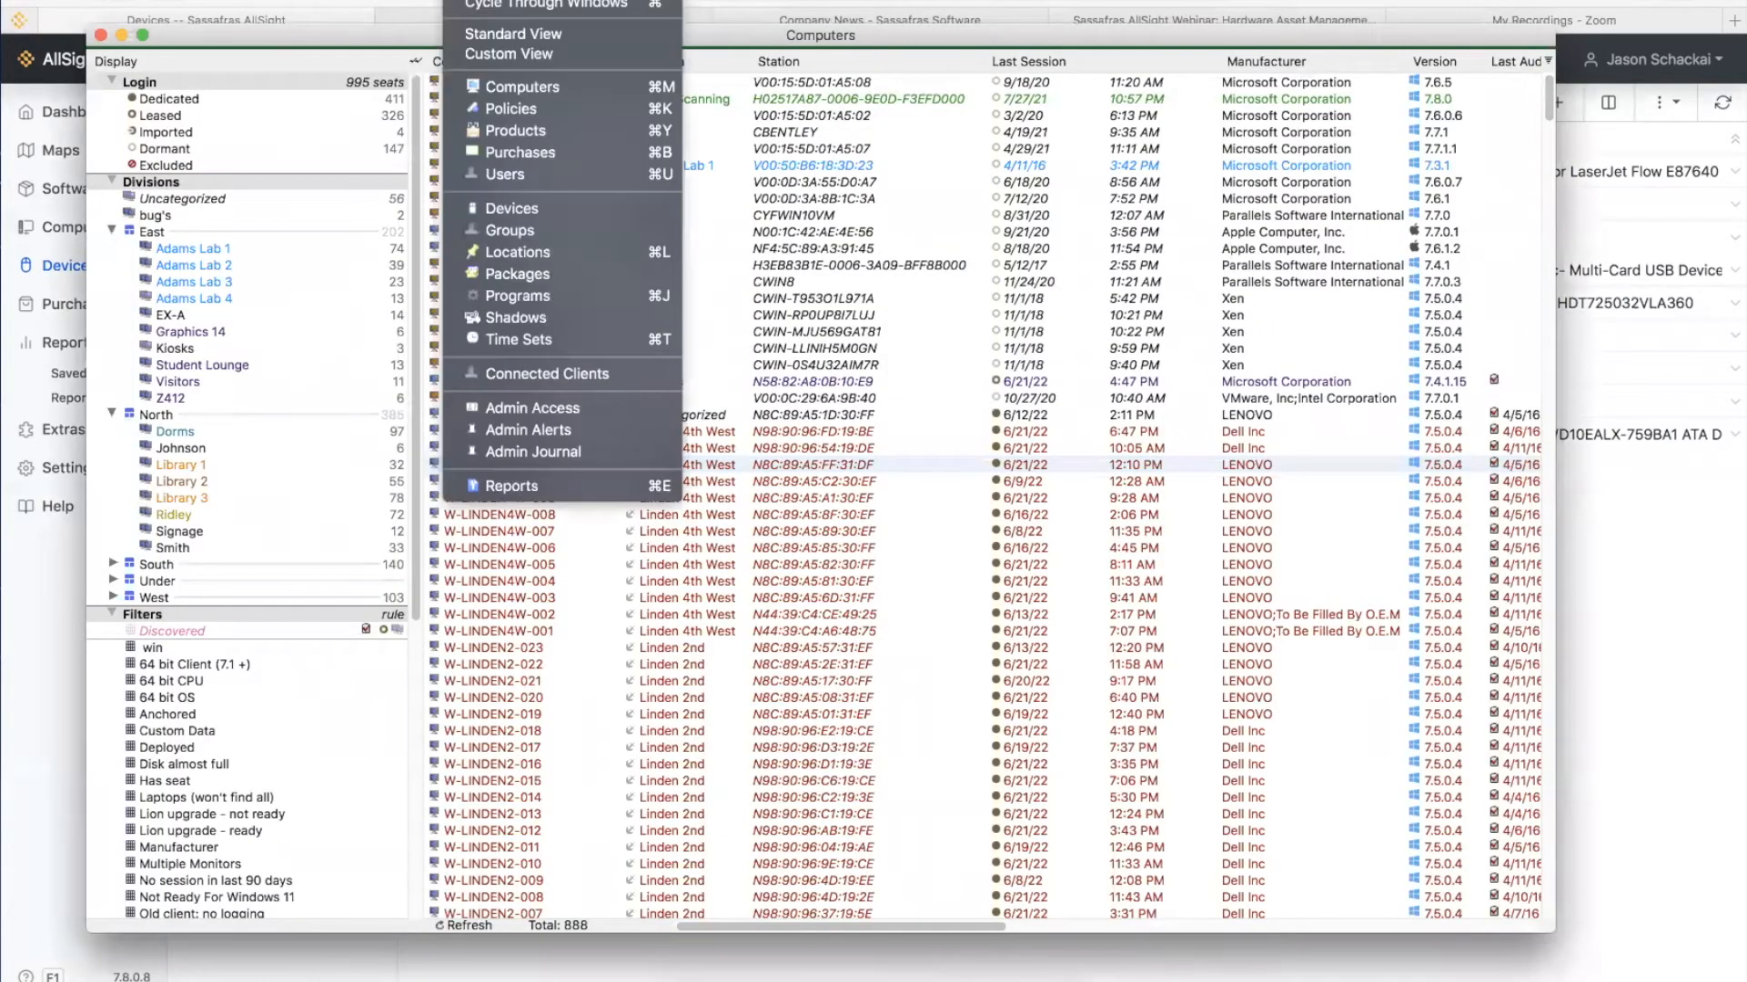
click(547, 209)
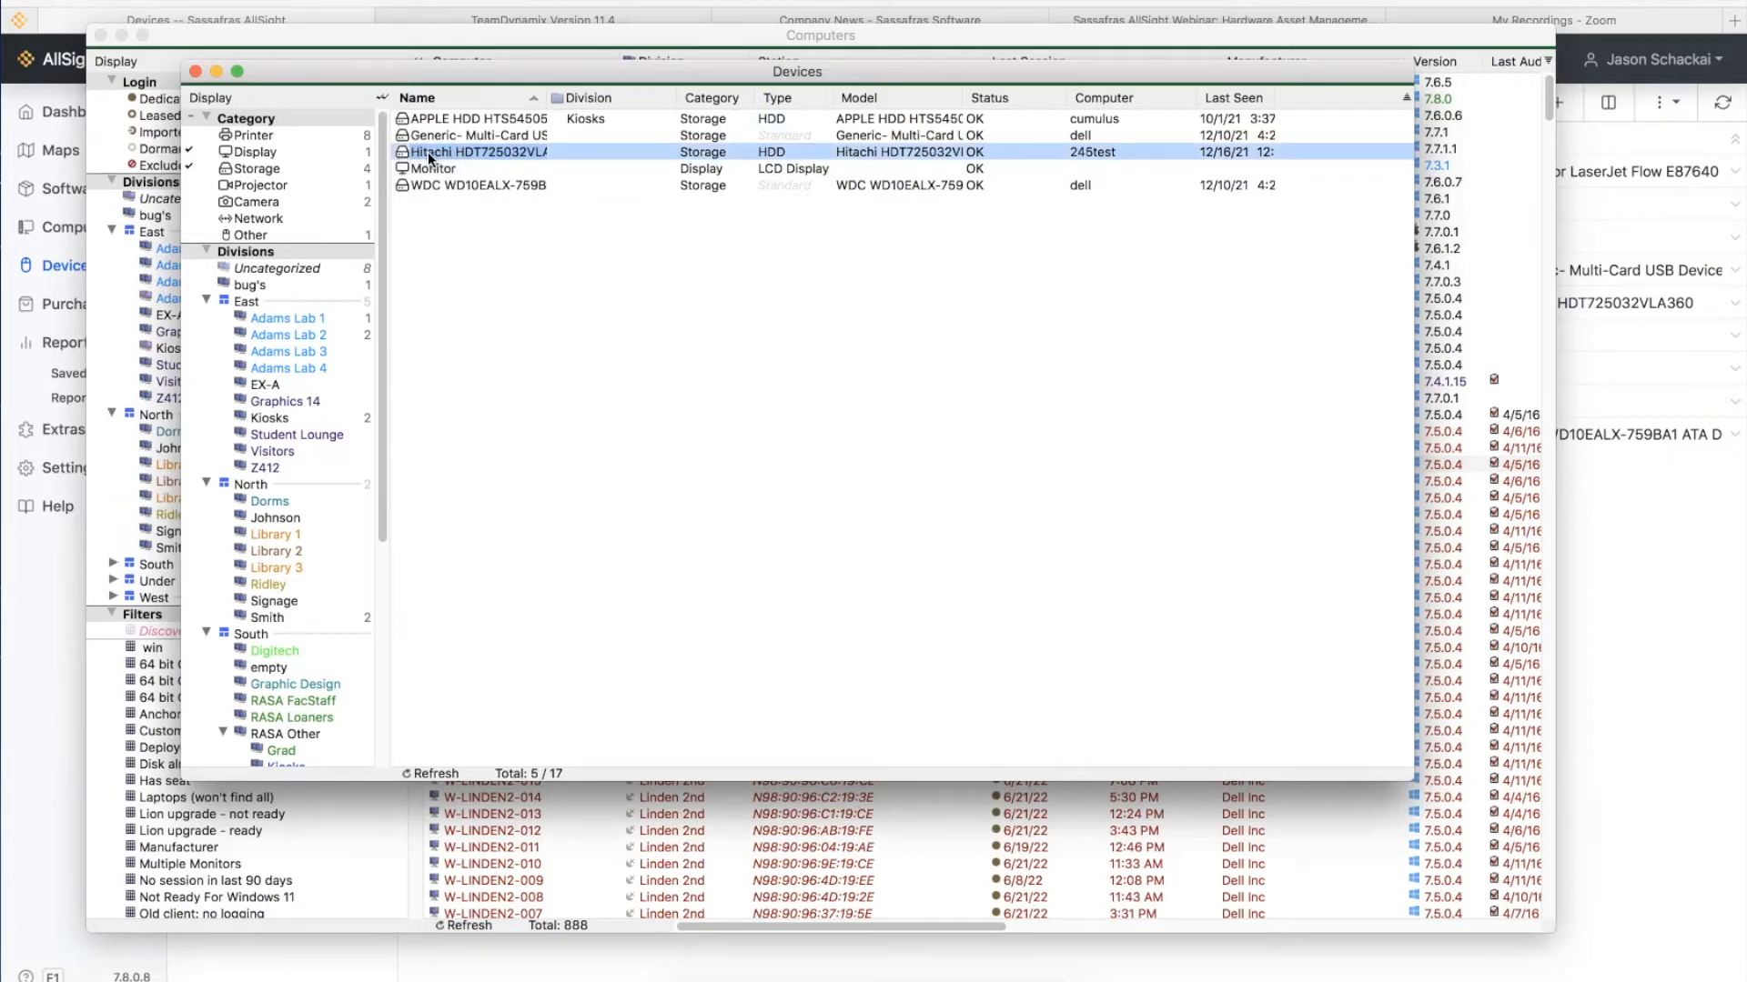
- Open the Hitachi HDT725032VLA360 device record, review its categorization, information, service and asset details, and close it
double_click(429, 155)
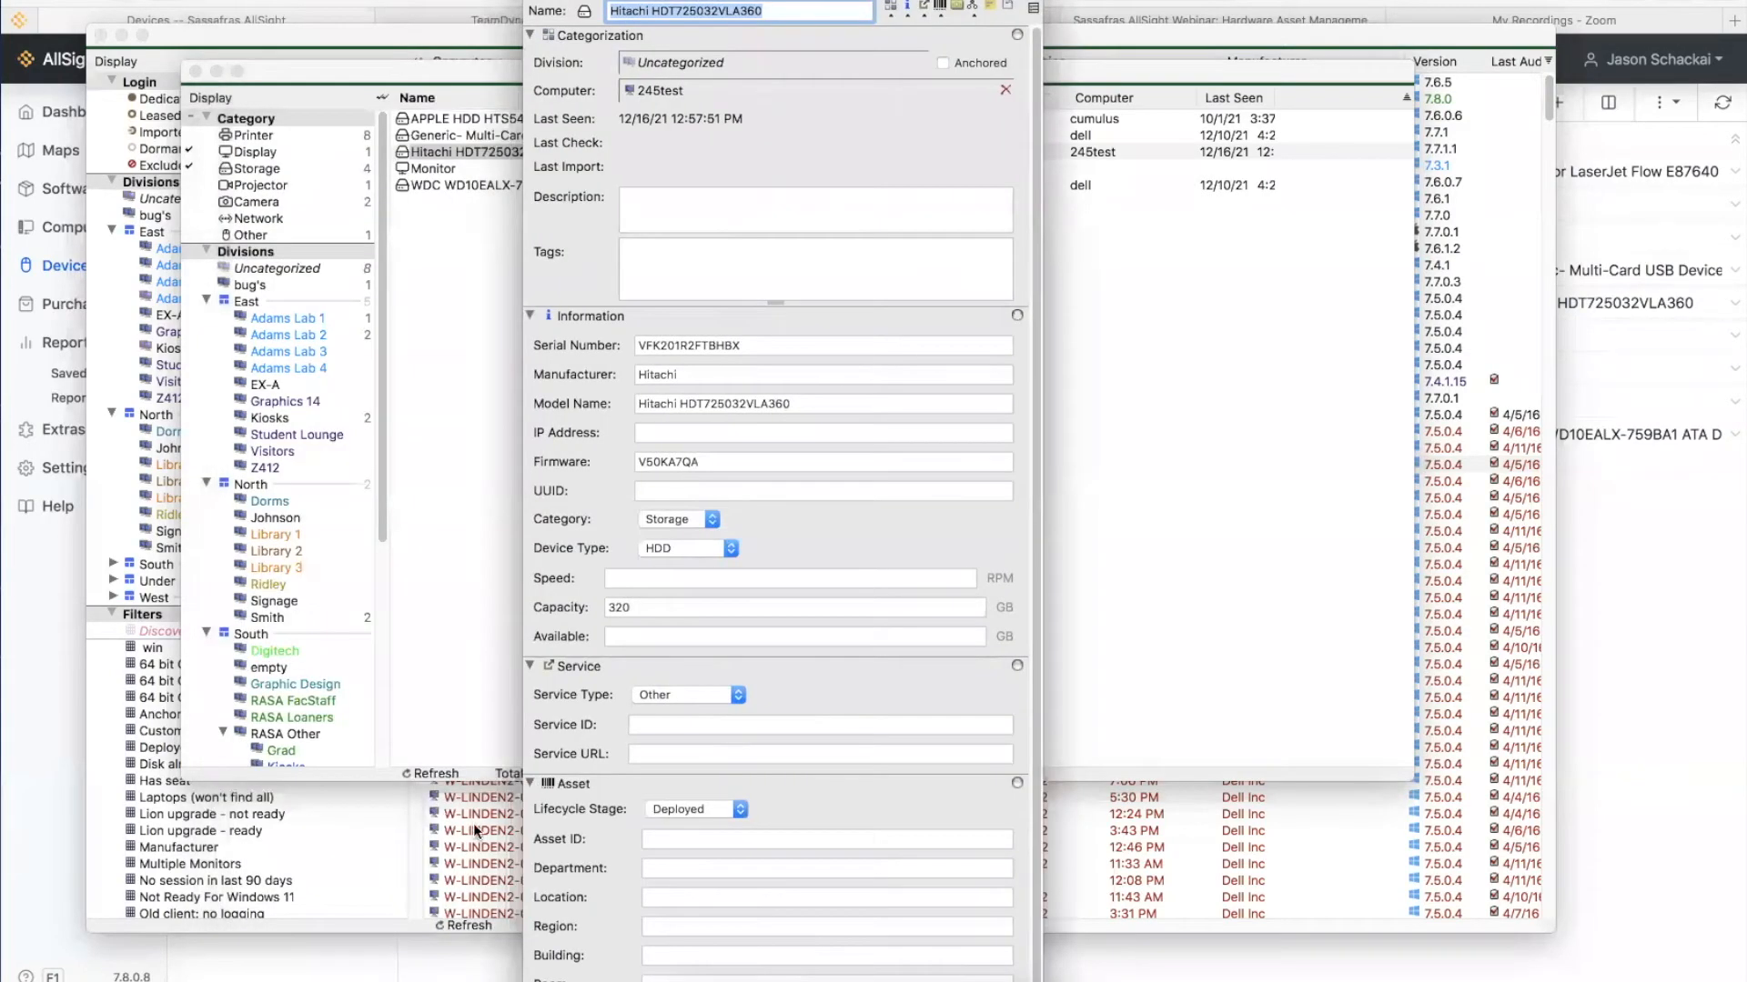
drag(472, 831, 518, 667)
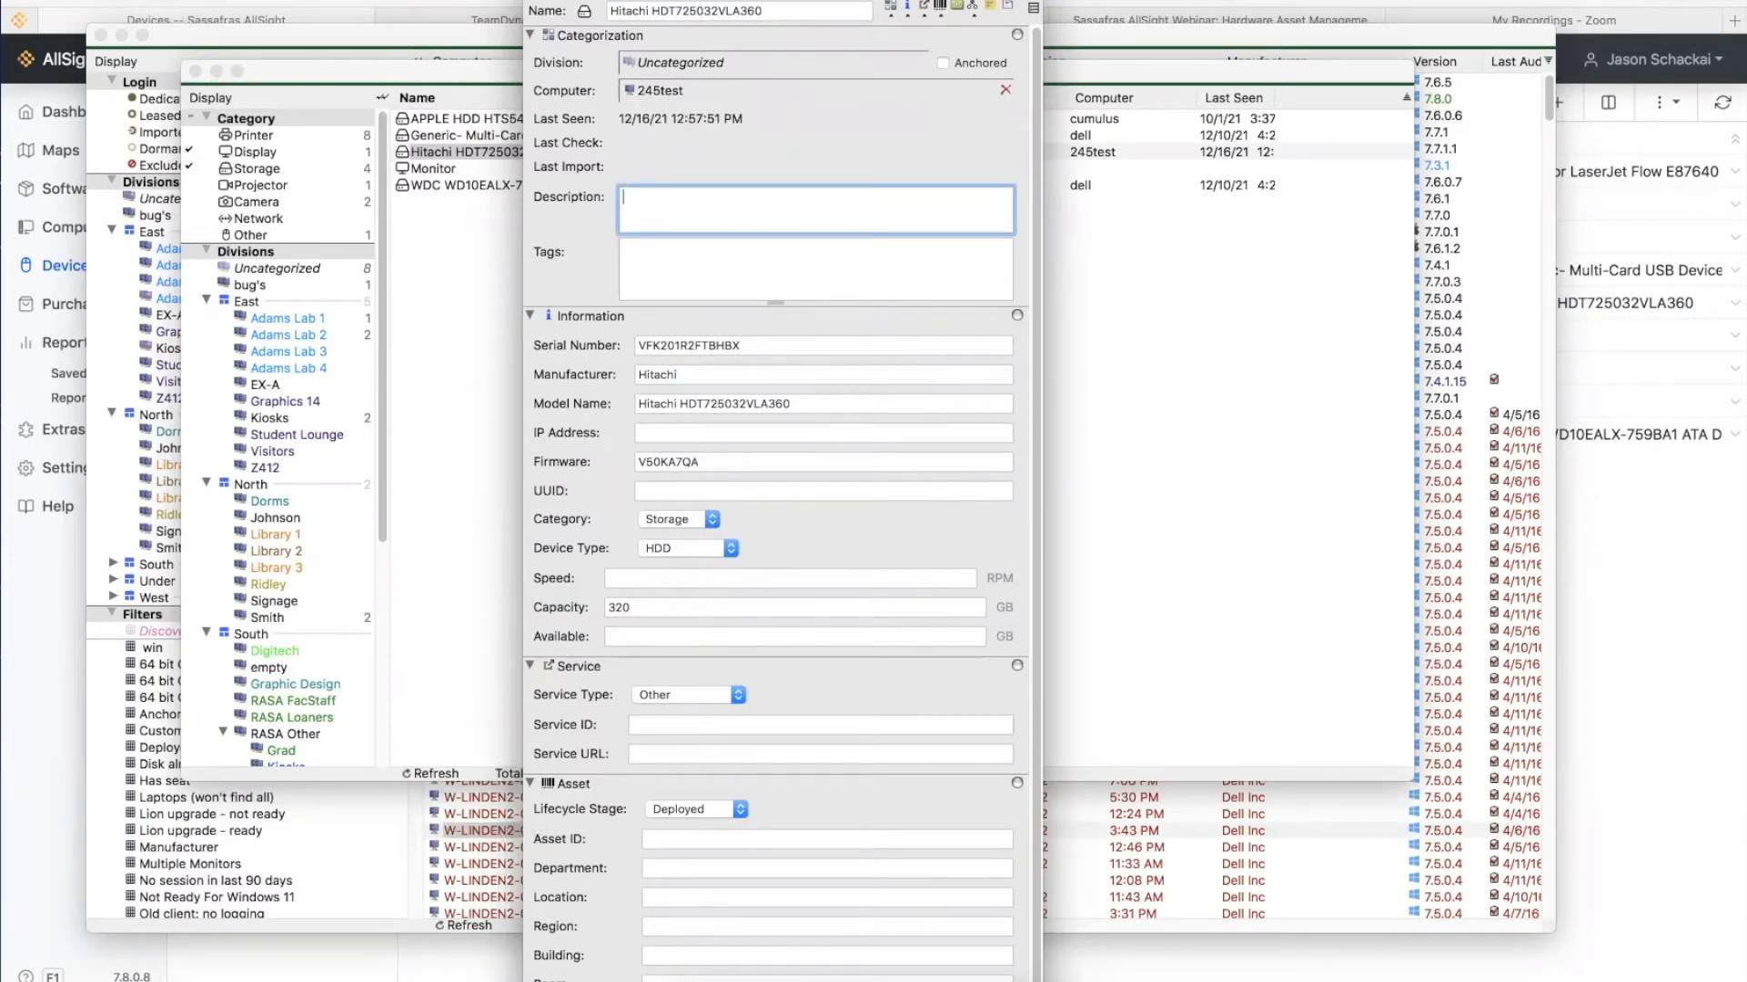
key(super+w)
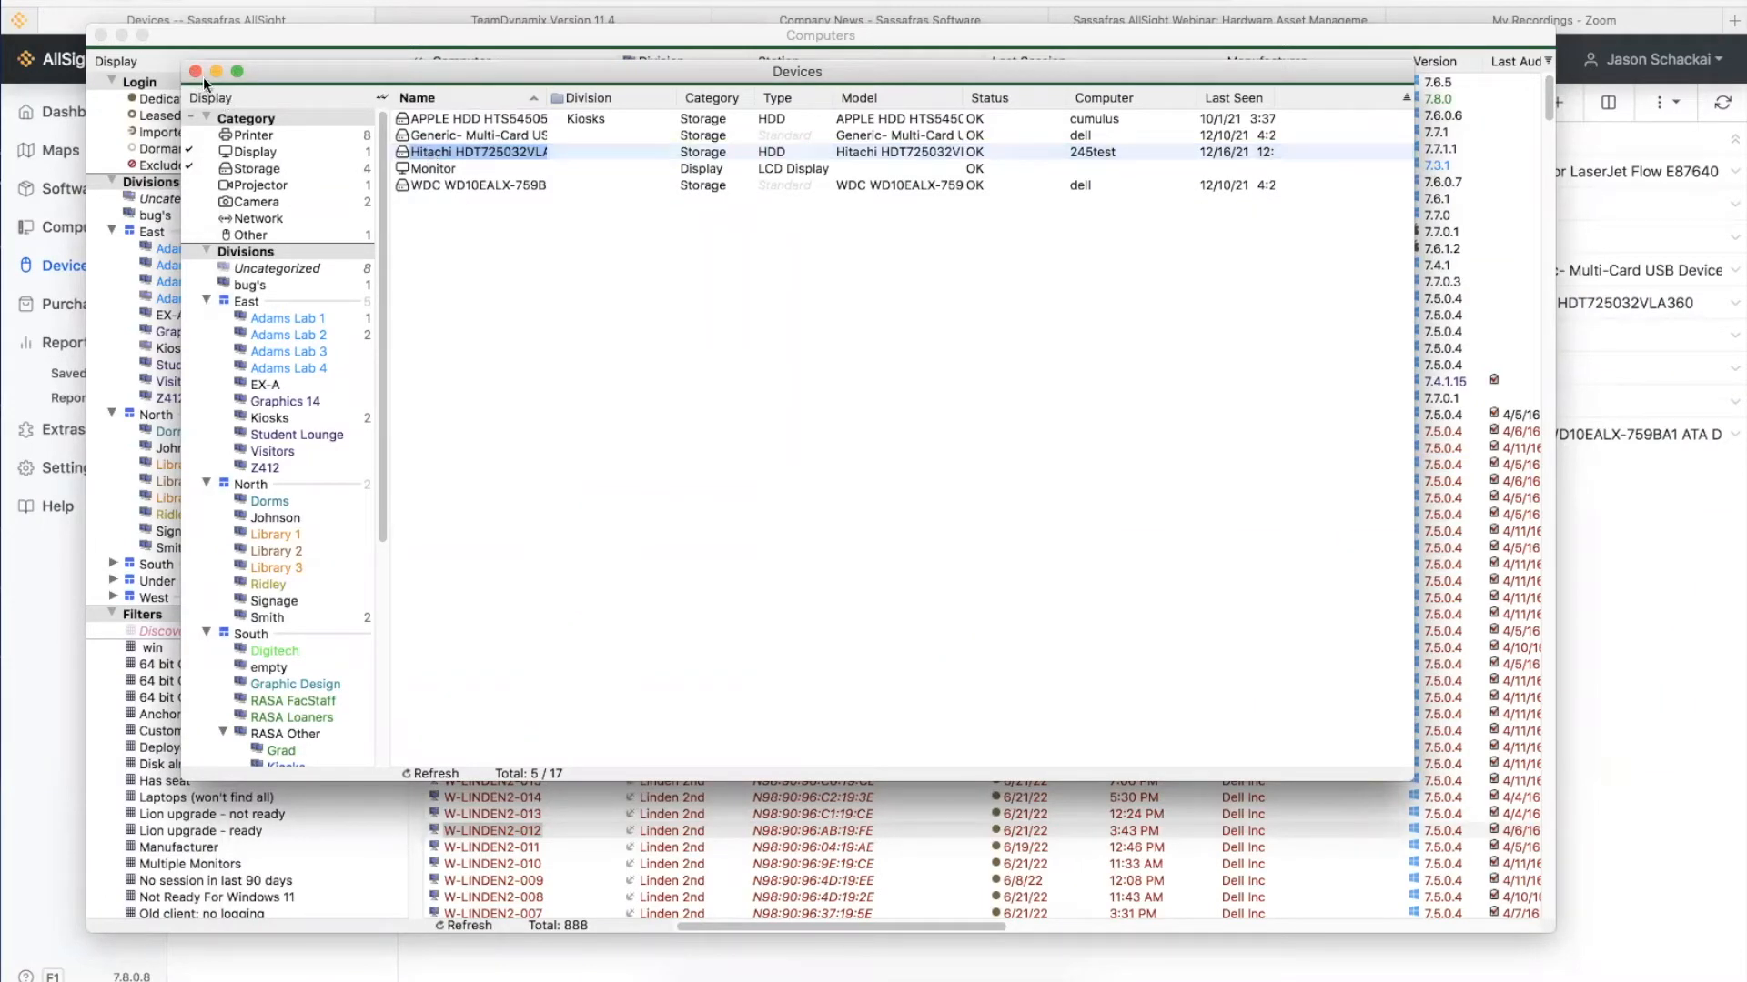
- Switch to AllSight in the browser and view the Asset page of the Hitachi HDT725032VLA360 device
click(412, 3)
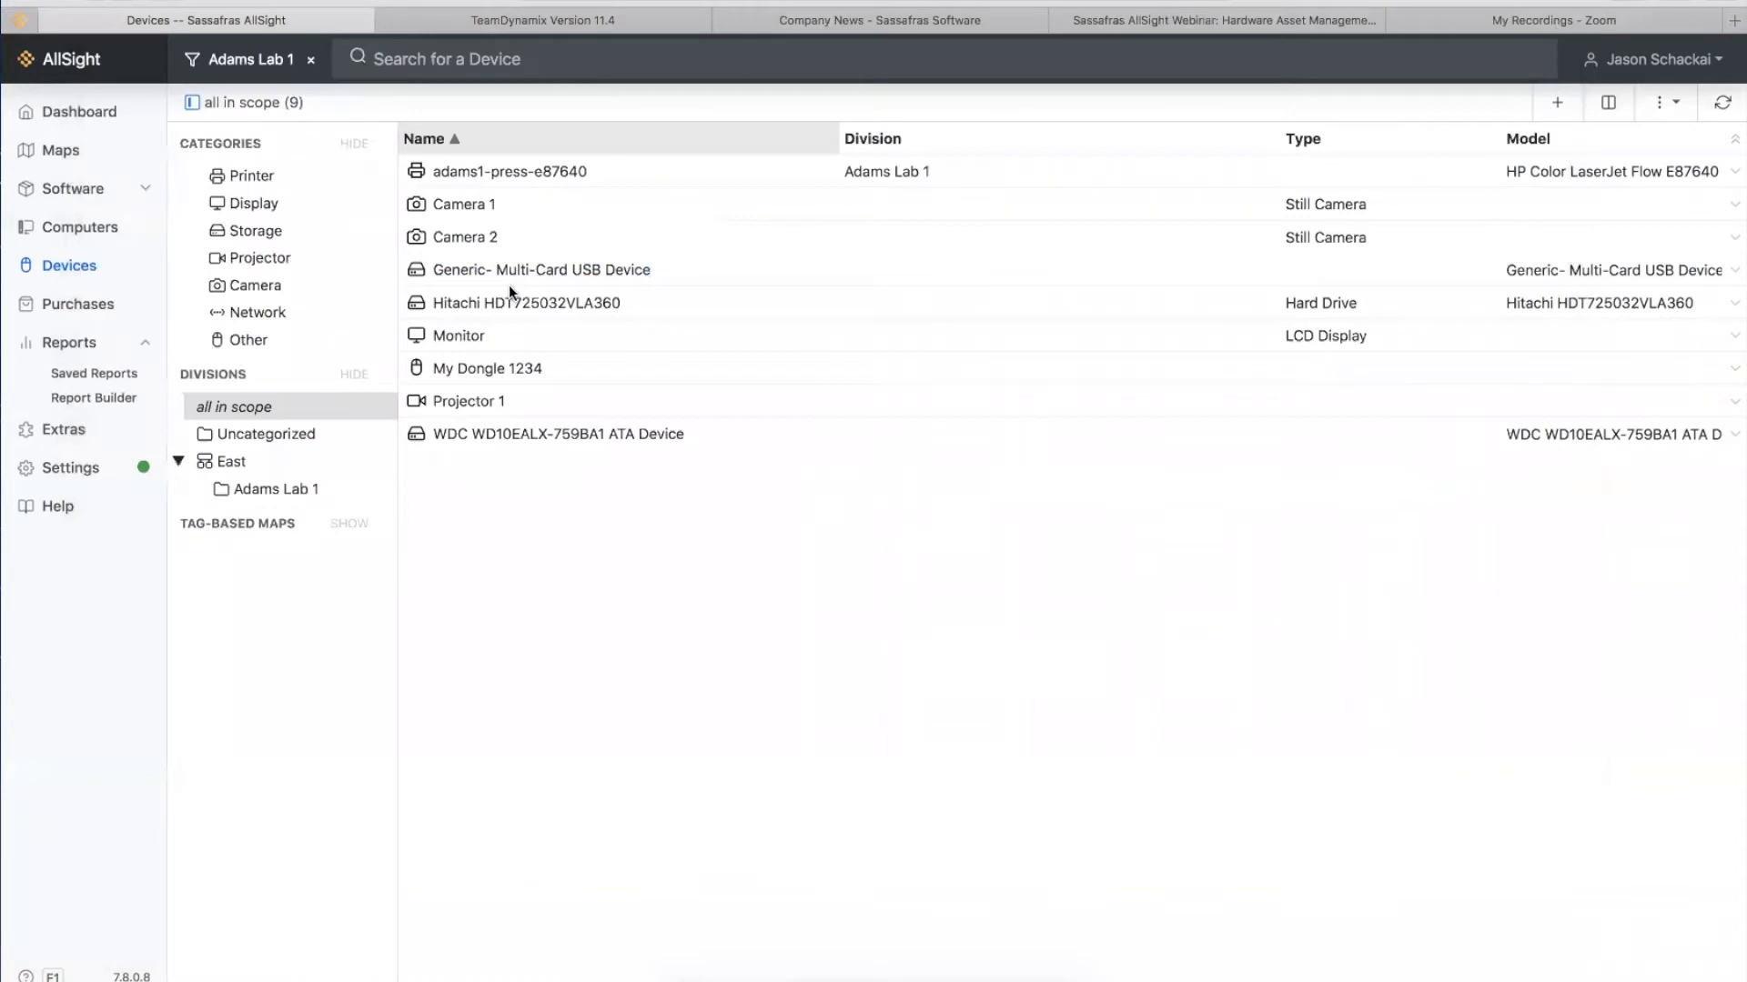
double_click(442, 302)
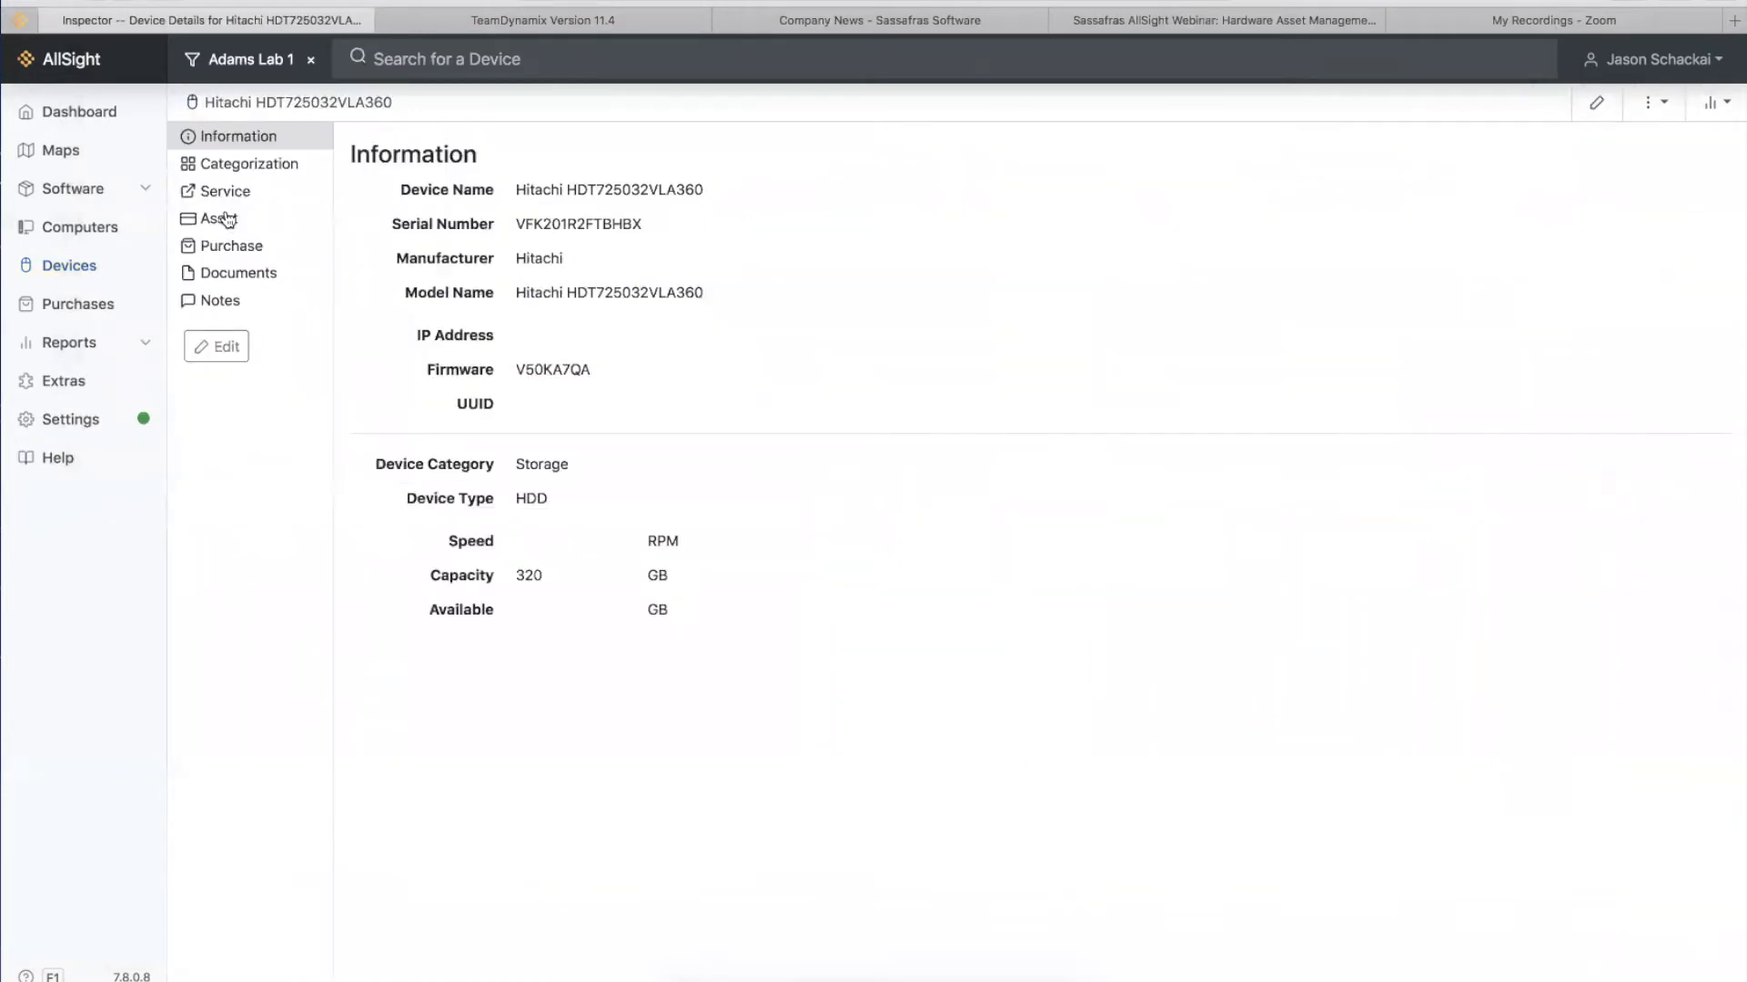
click(226, 223)
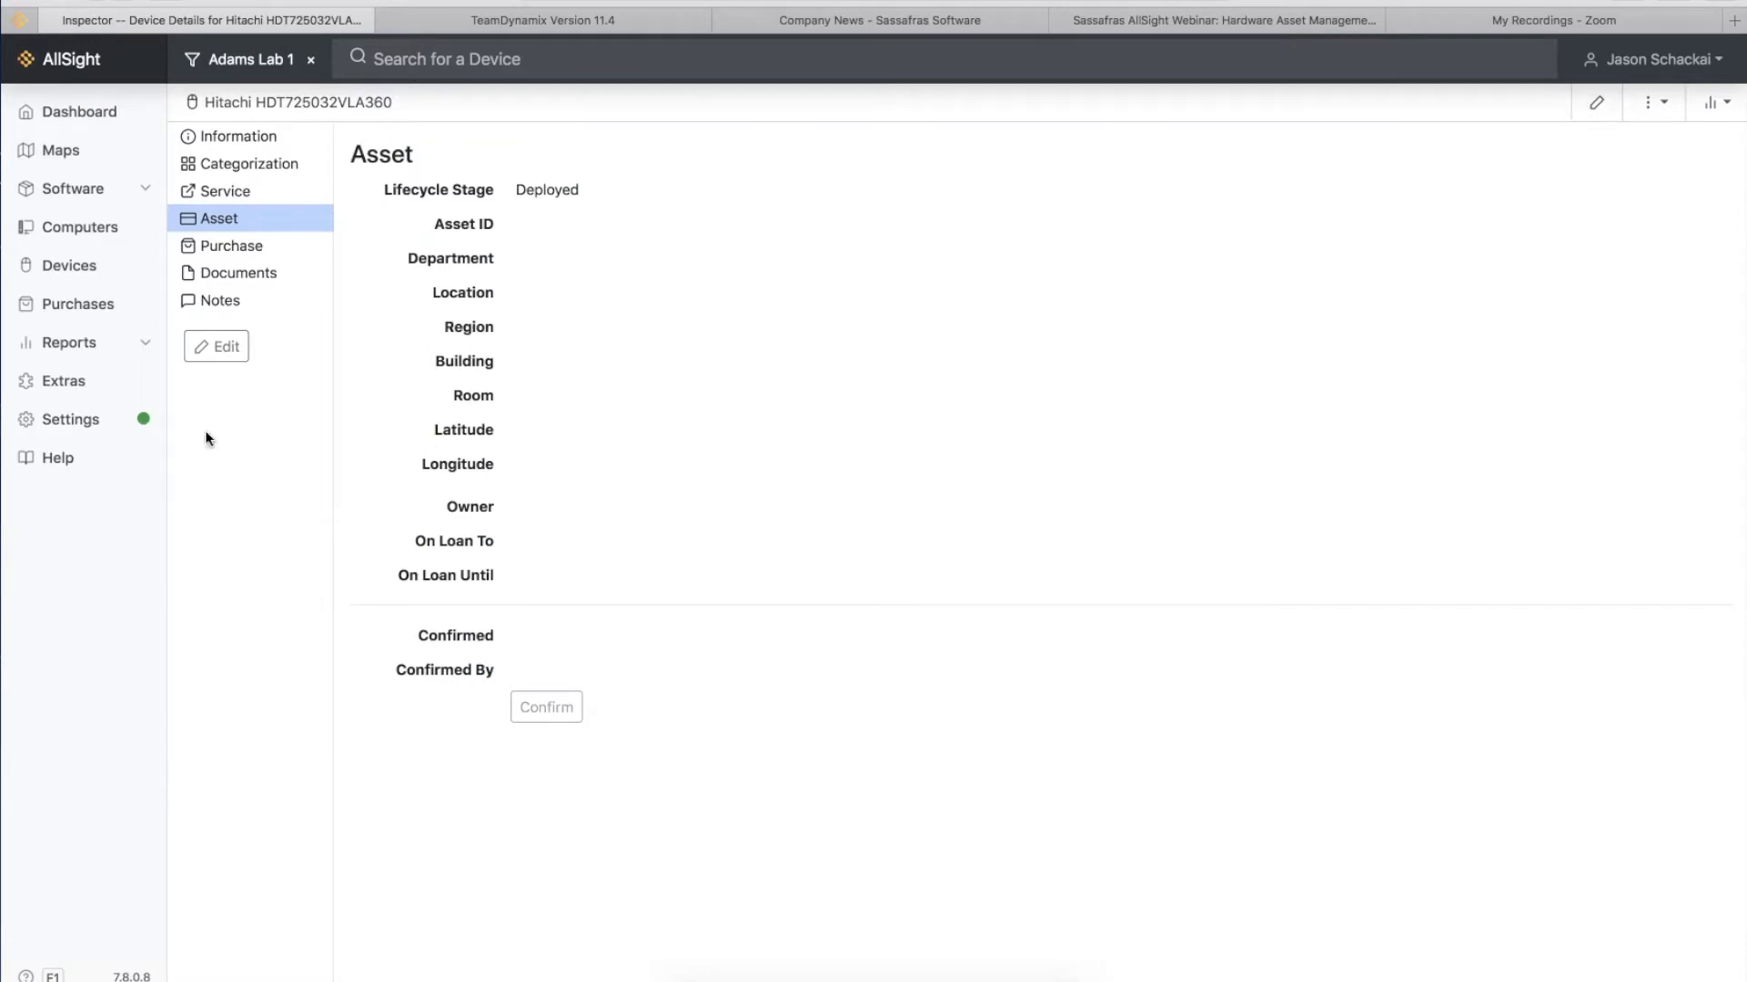
- Open the Scripts settings and look through the available scripts for moving computers and devices and setting asset fields
click(85, 422)
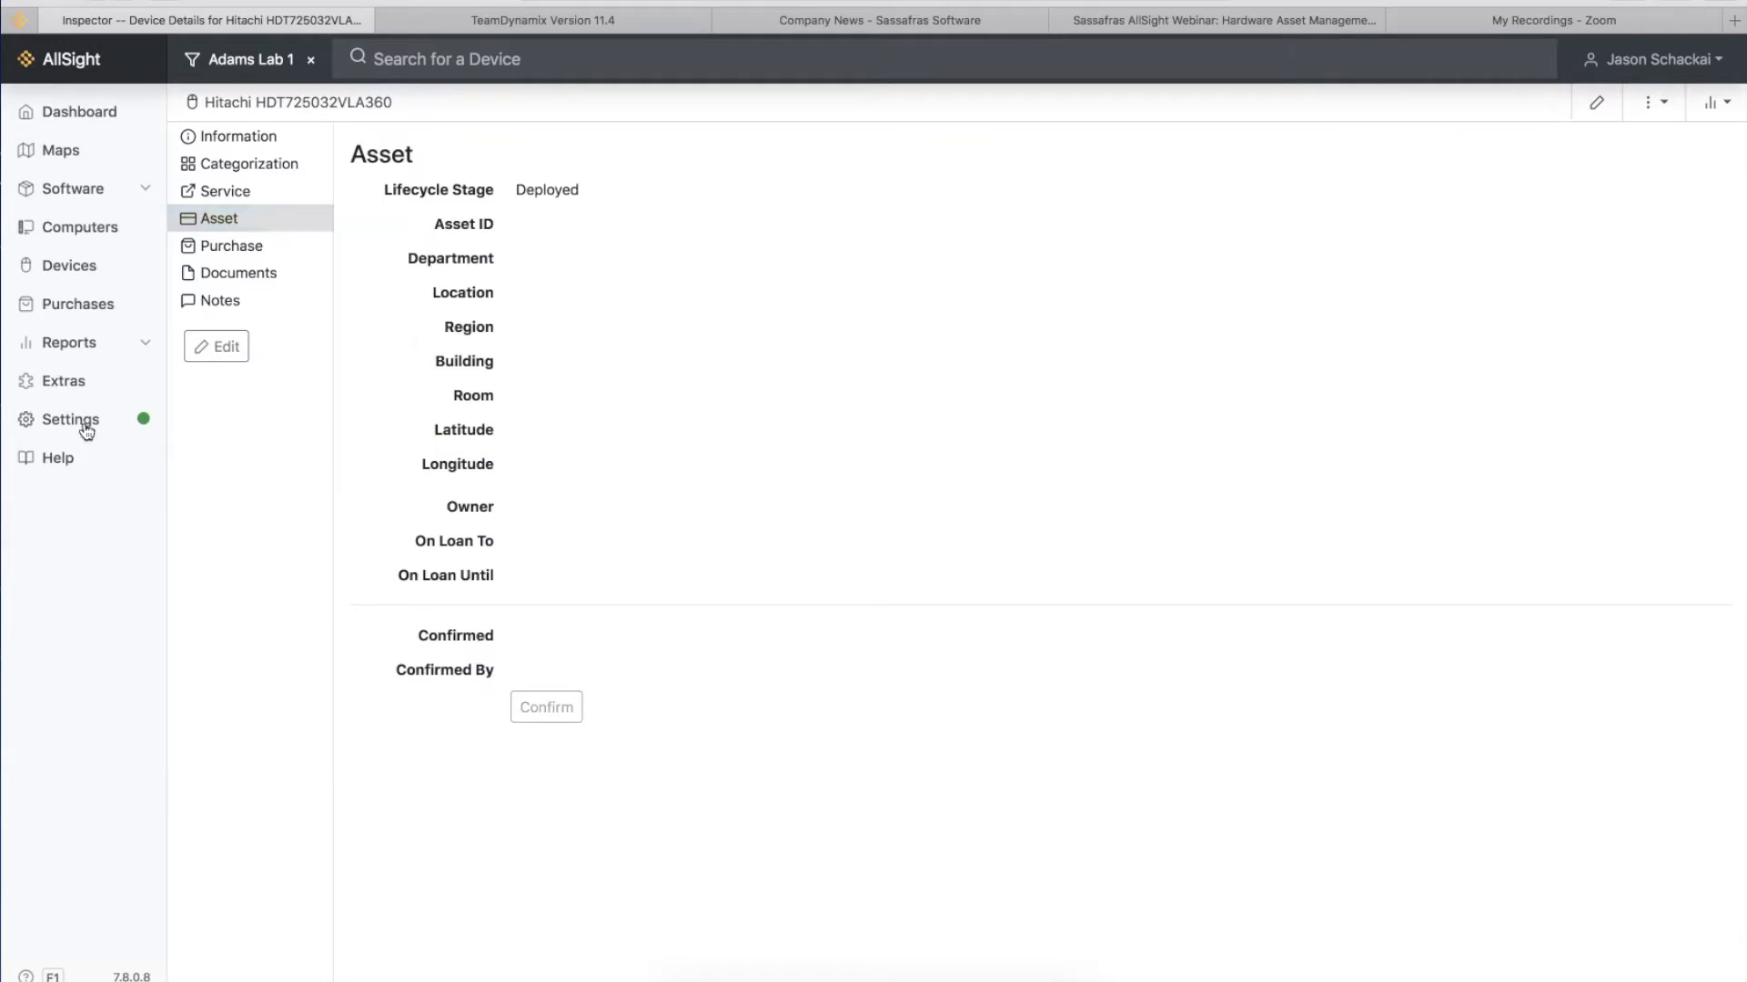
click(225, 576)
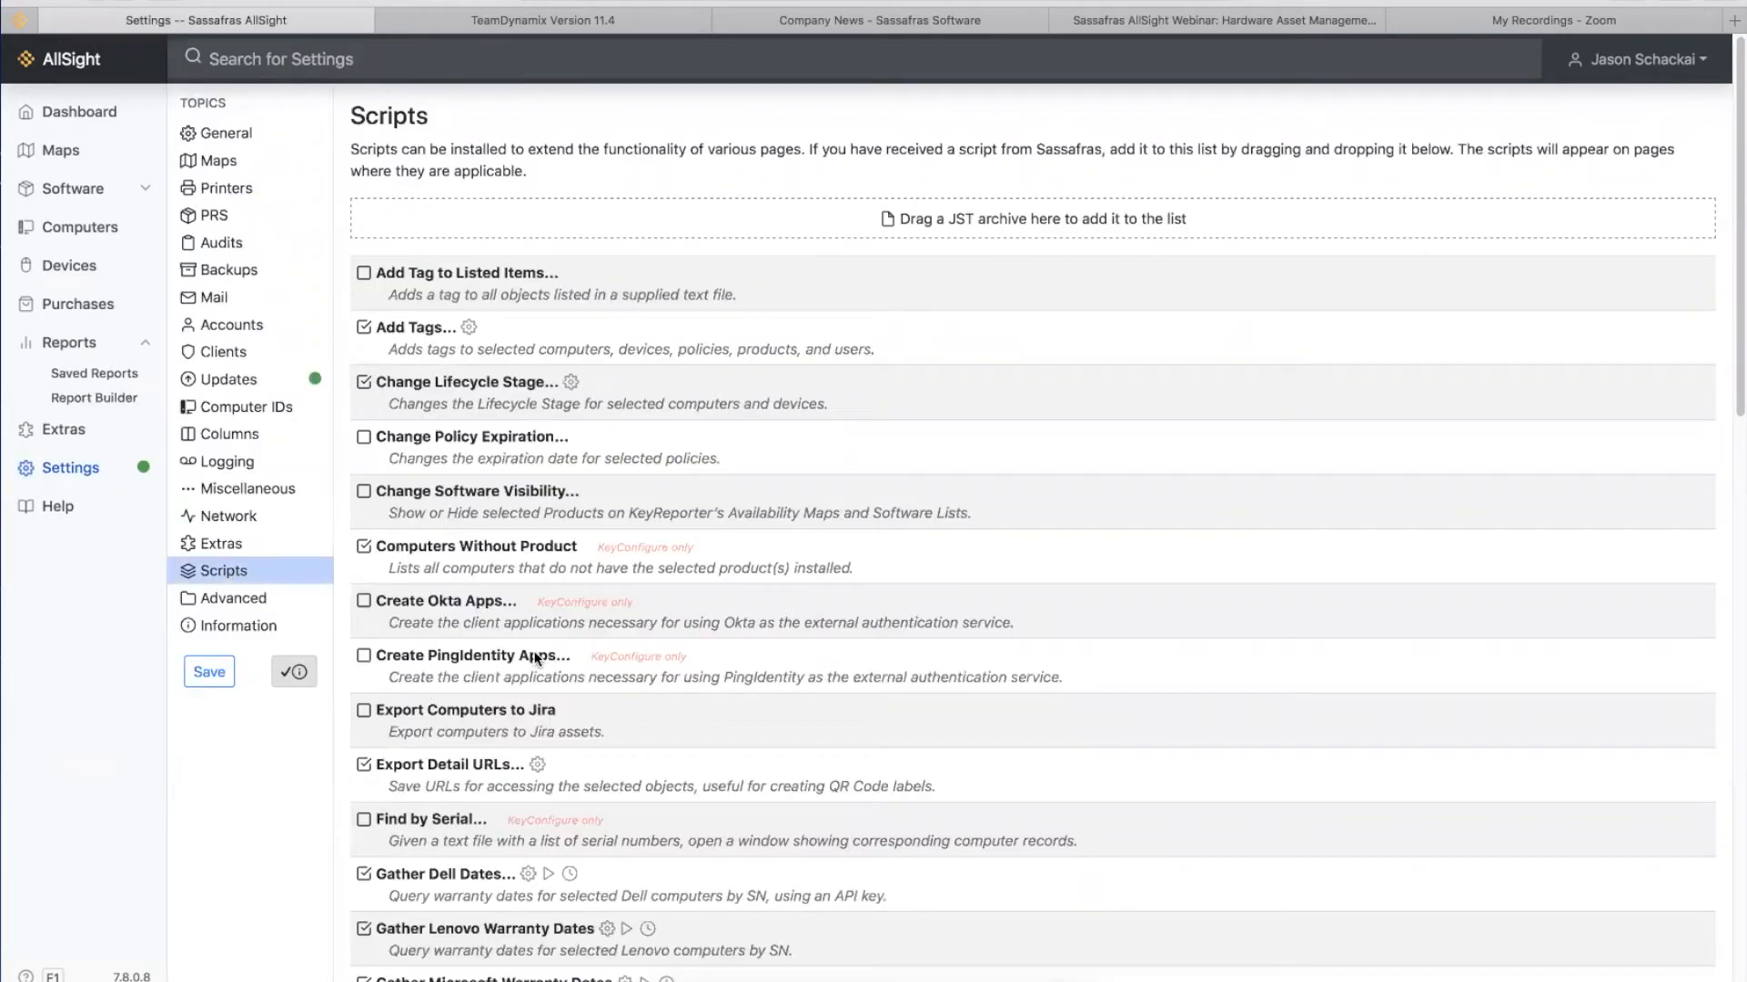
scroll(534, 653, down, 8)
scroll(535, 656, down, 5)
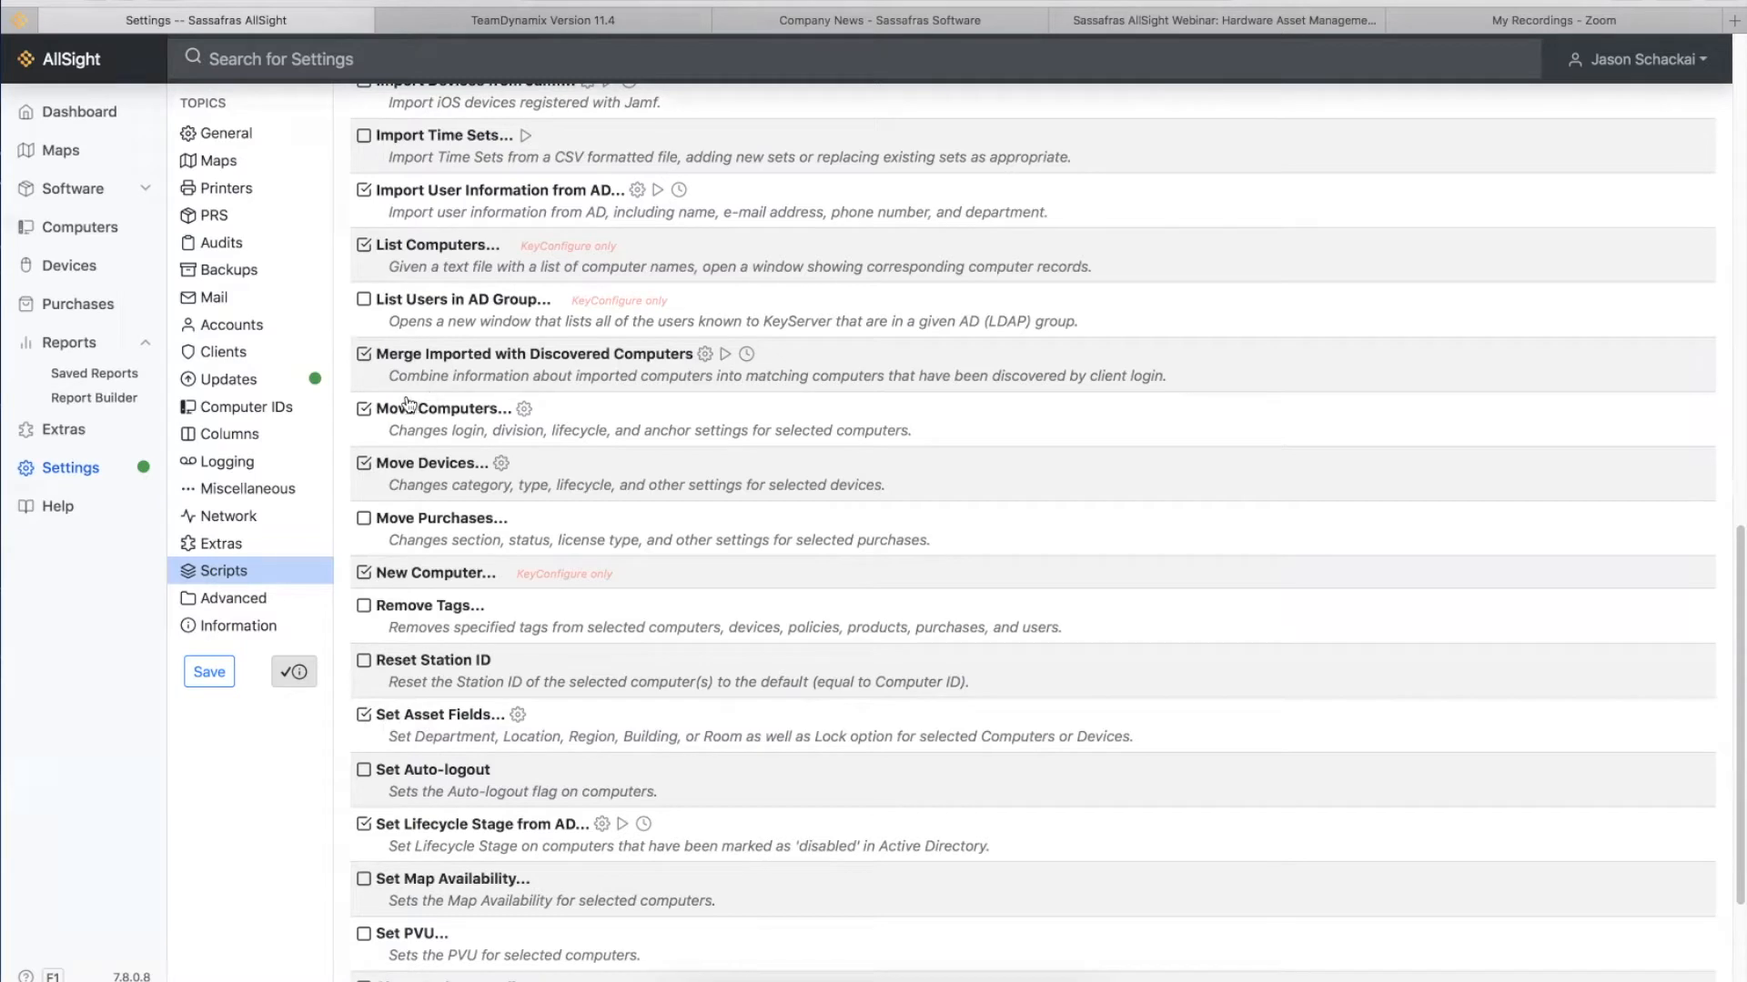
- In the computer list, select computers AARAE075A through AARAE224A and open the Set Asset Fields script for them
click(84, 233)
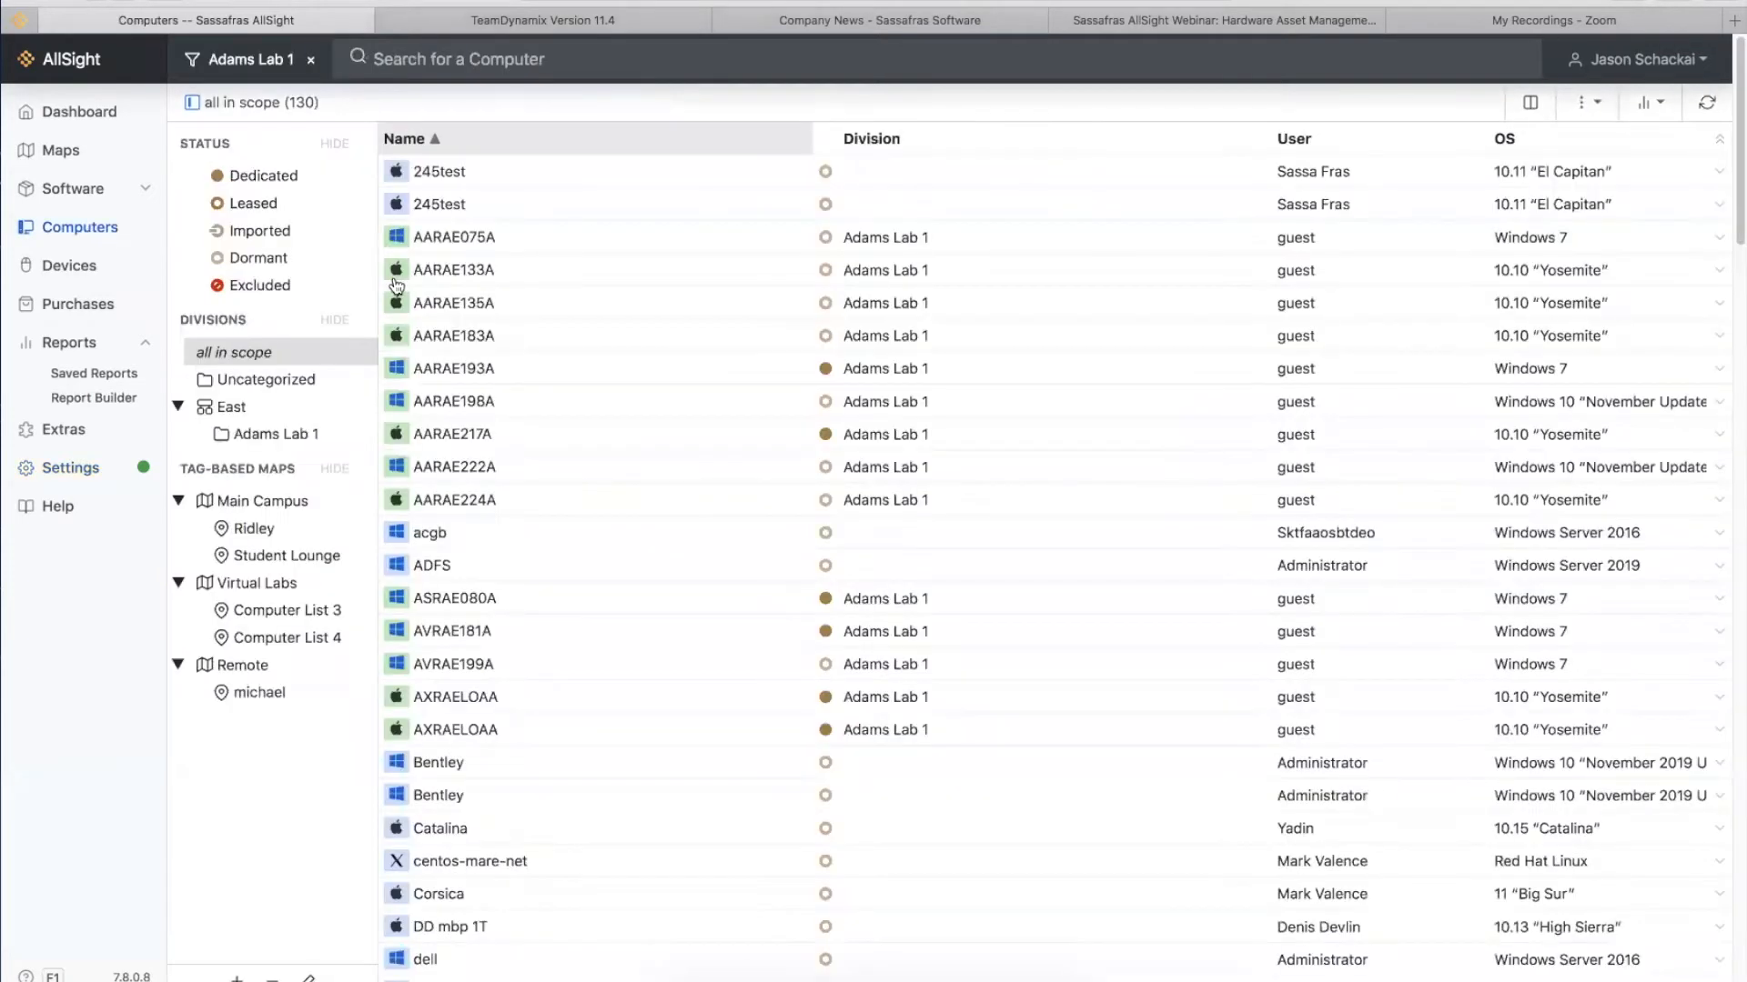
click(538, 240)
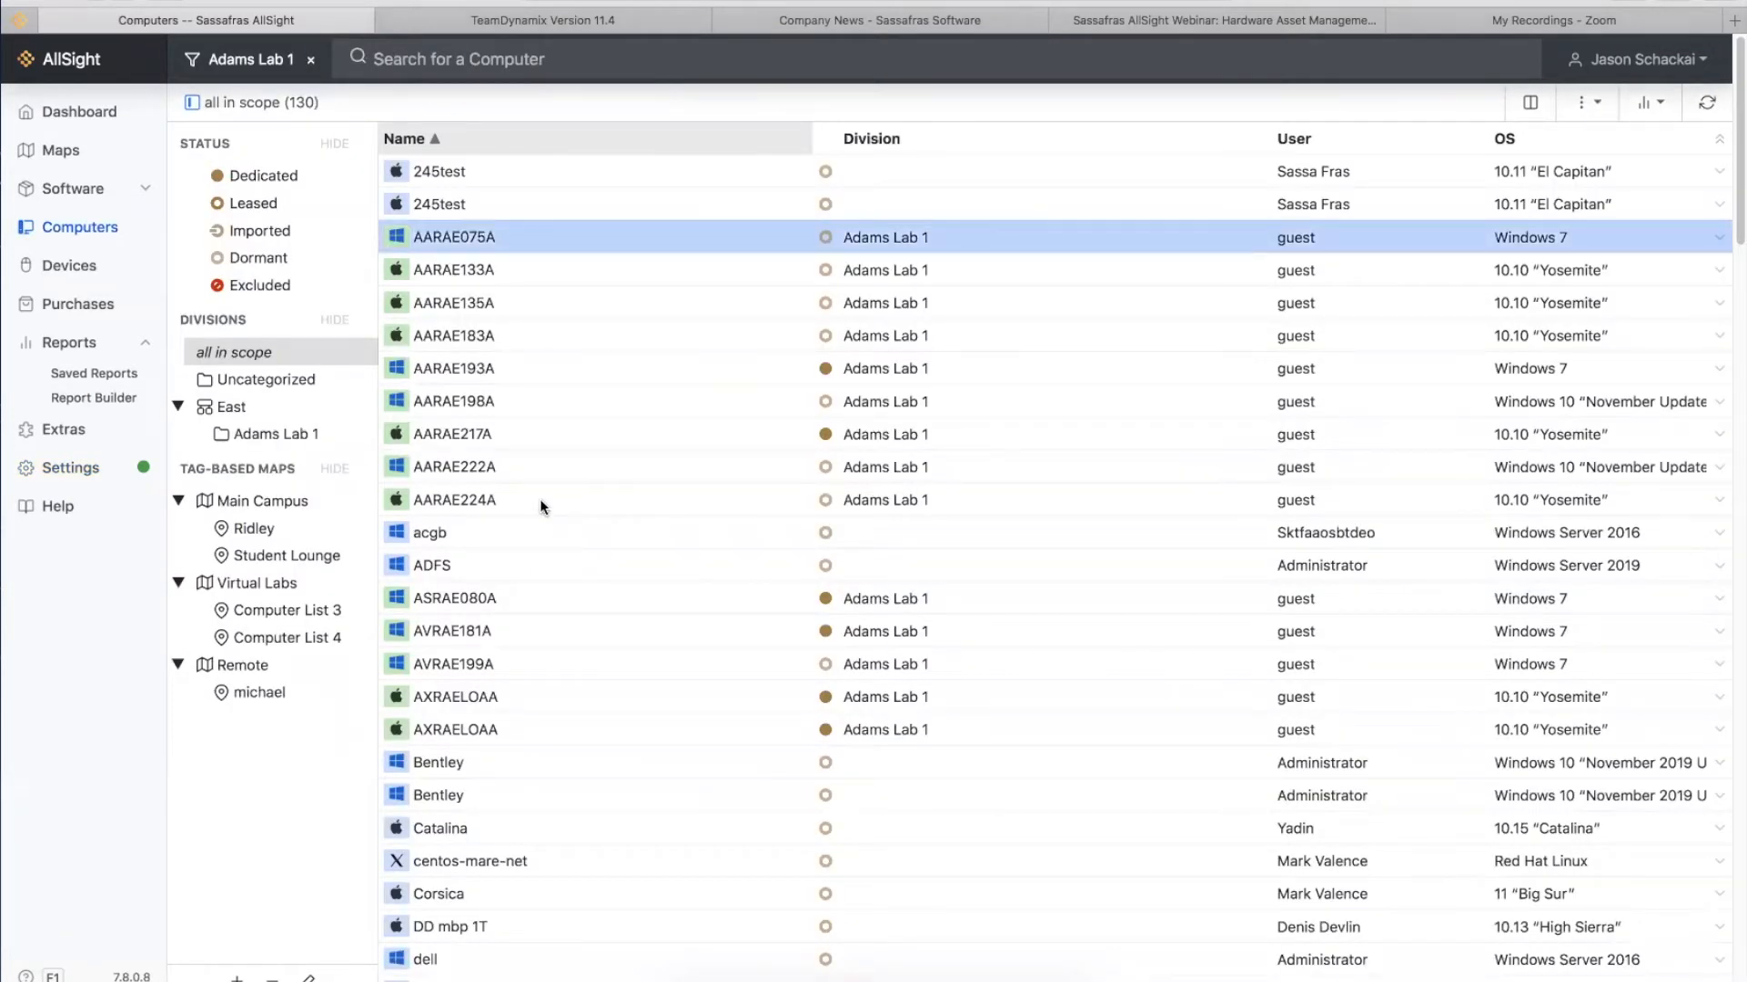
shift+click(539, 499)
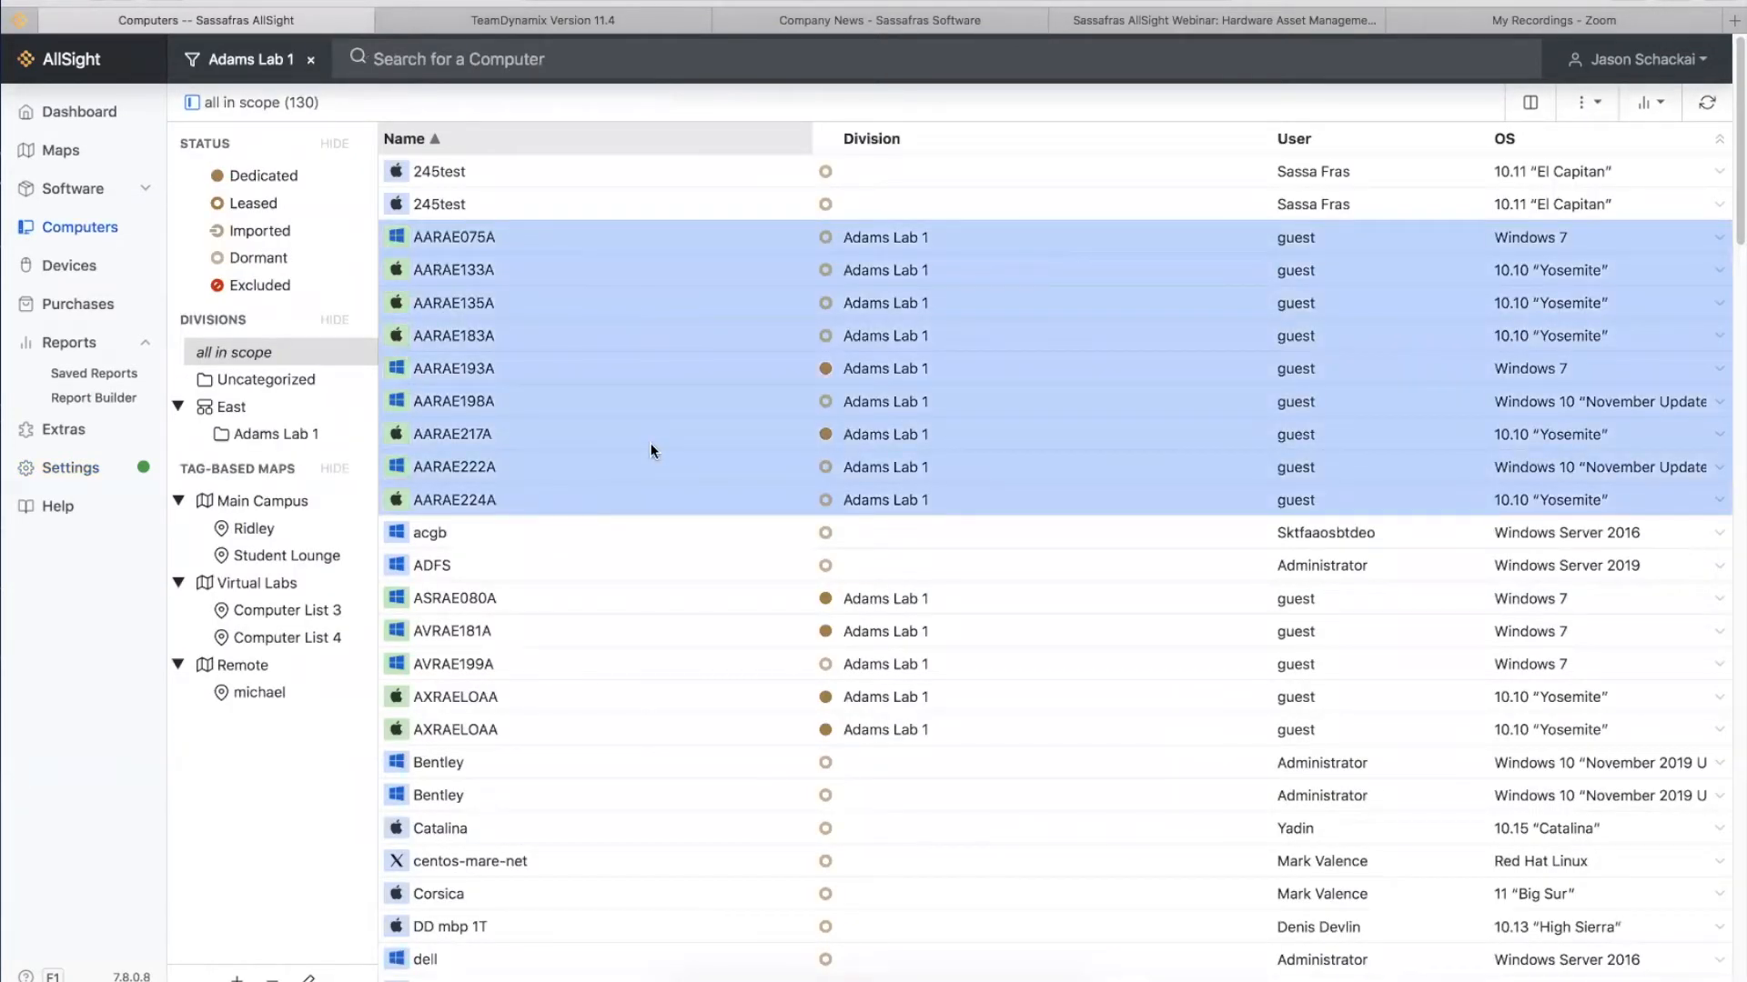
click(1588, 102)
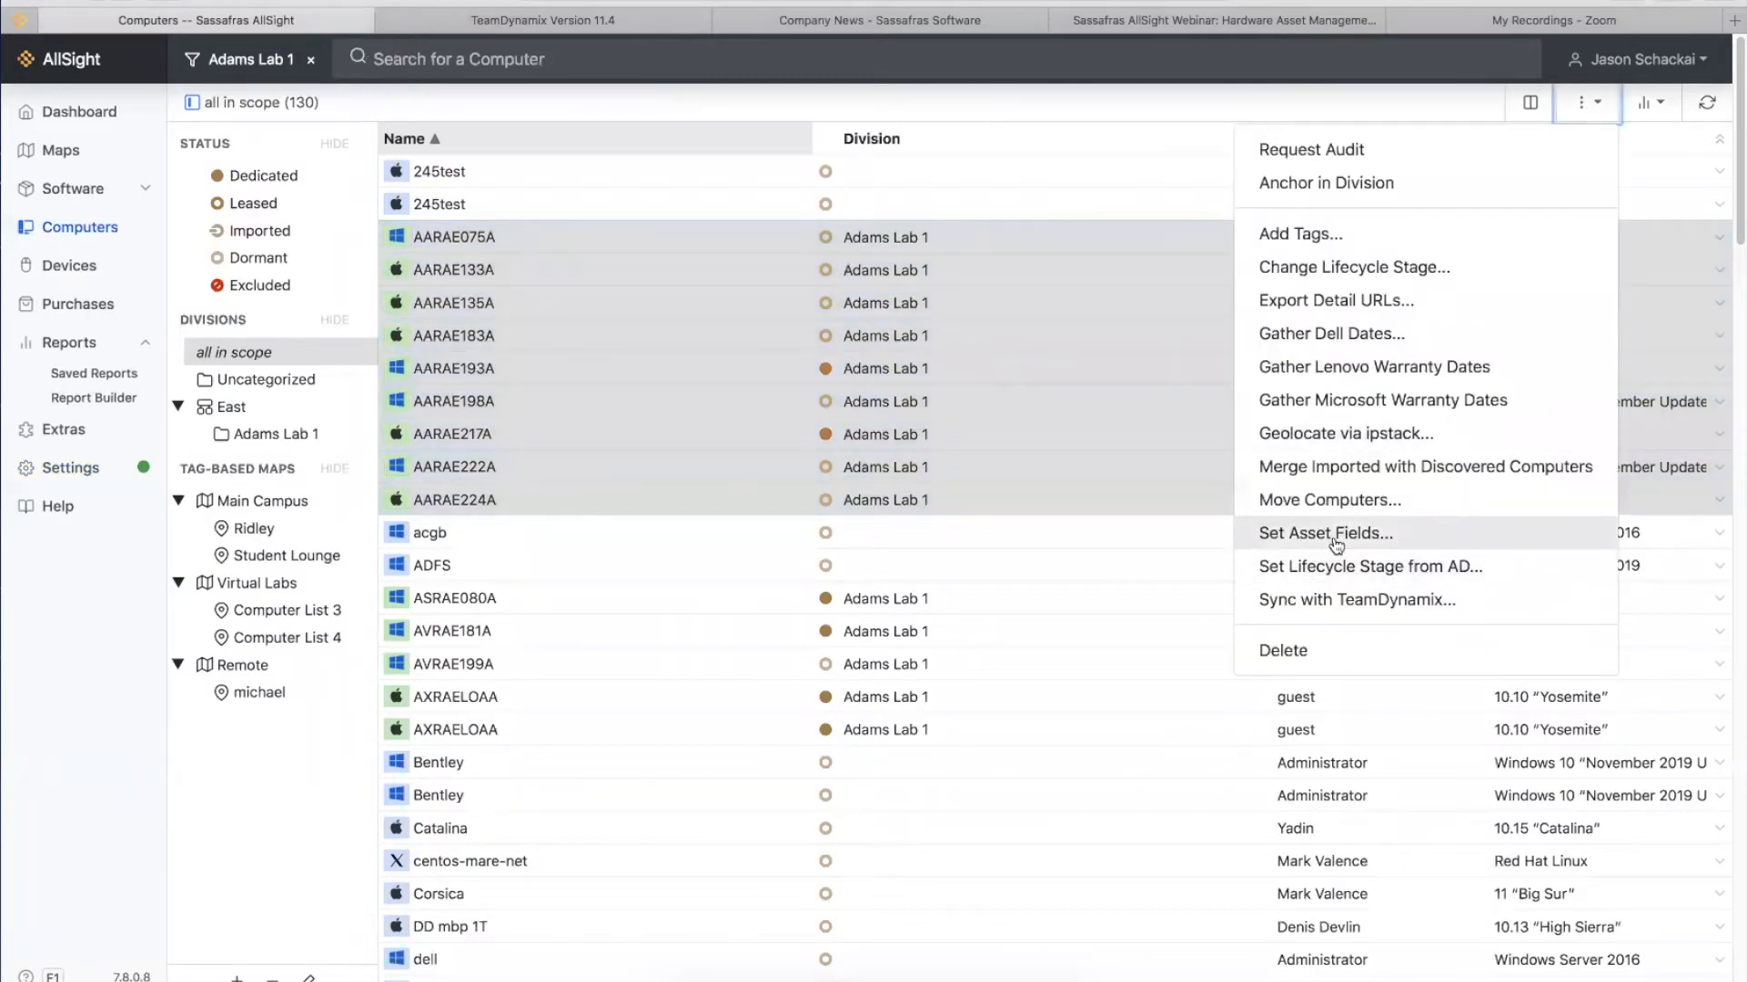
click(1334, 539)
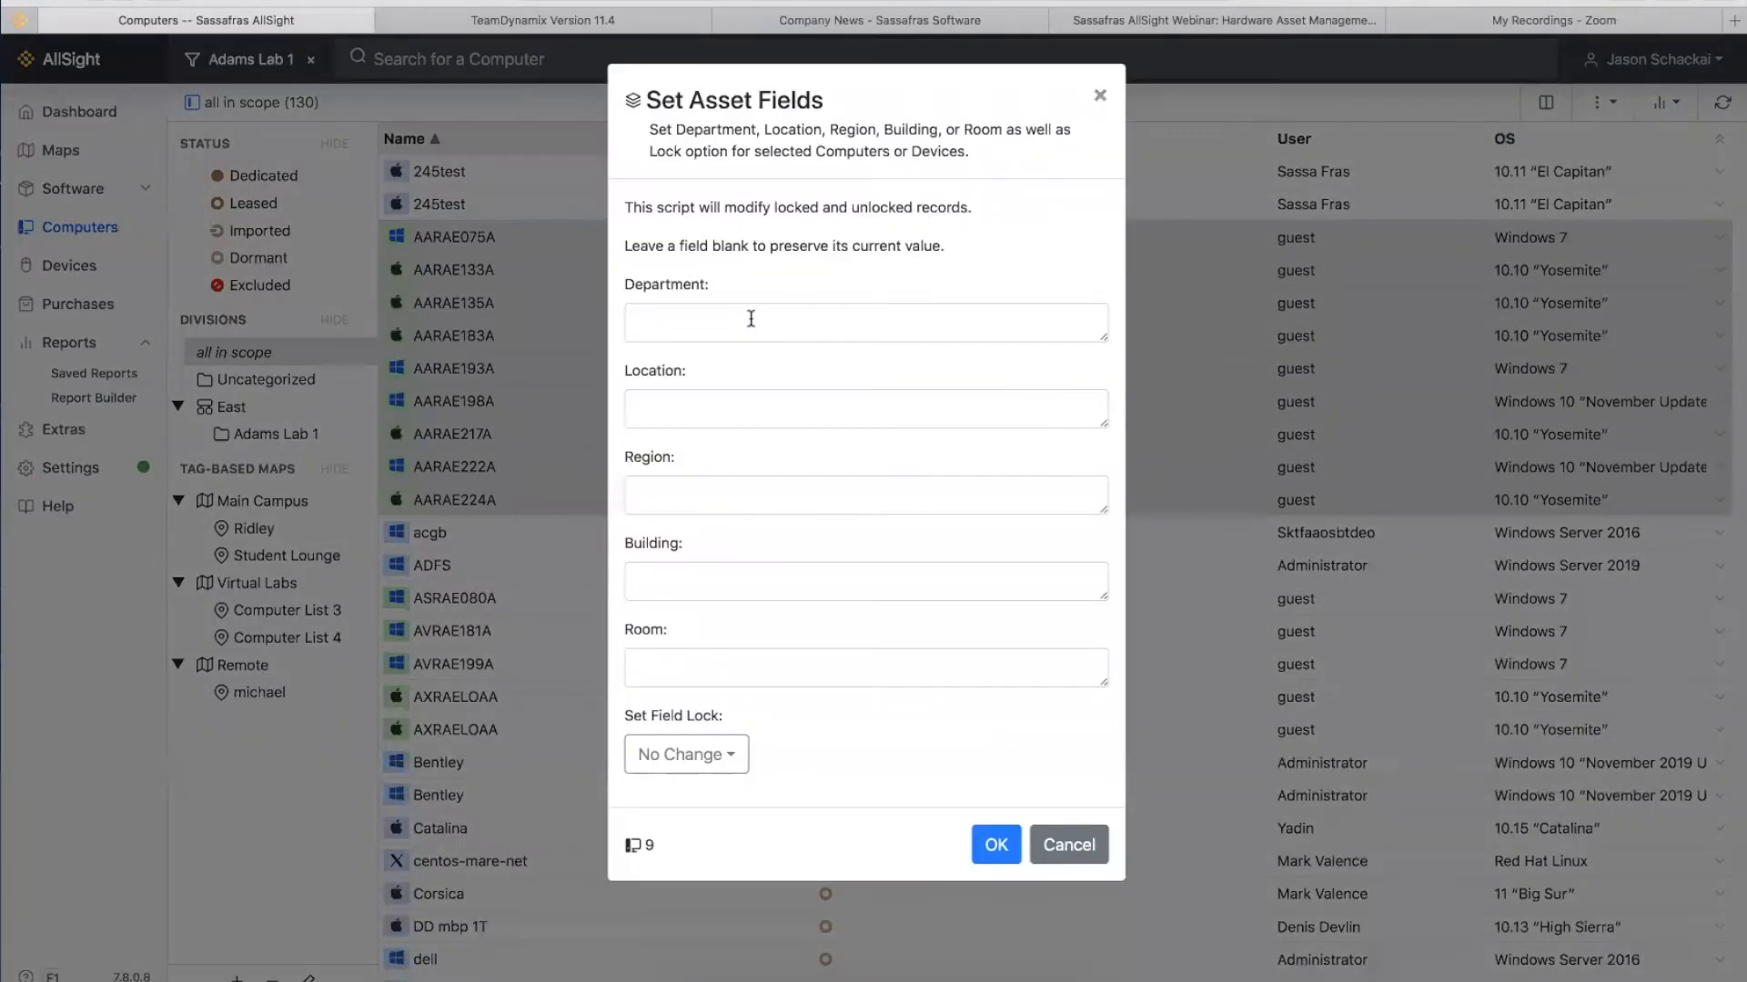
- Go through the Department, Location, Region, Building and Room fields and the field lock options, then dismiss the script without applying it
click(753, 316)
click(781, 397)
click(783, 489)
click(813, 584)
click(818, 669)
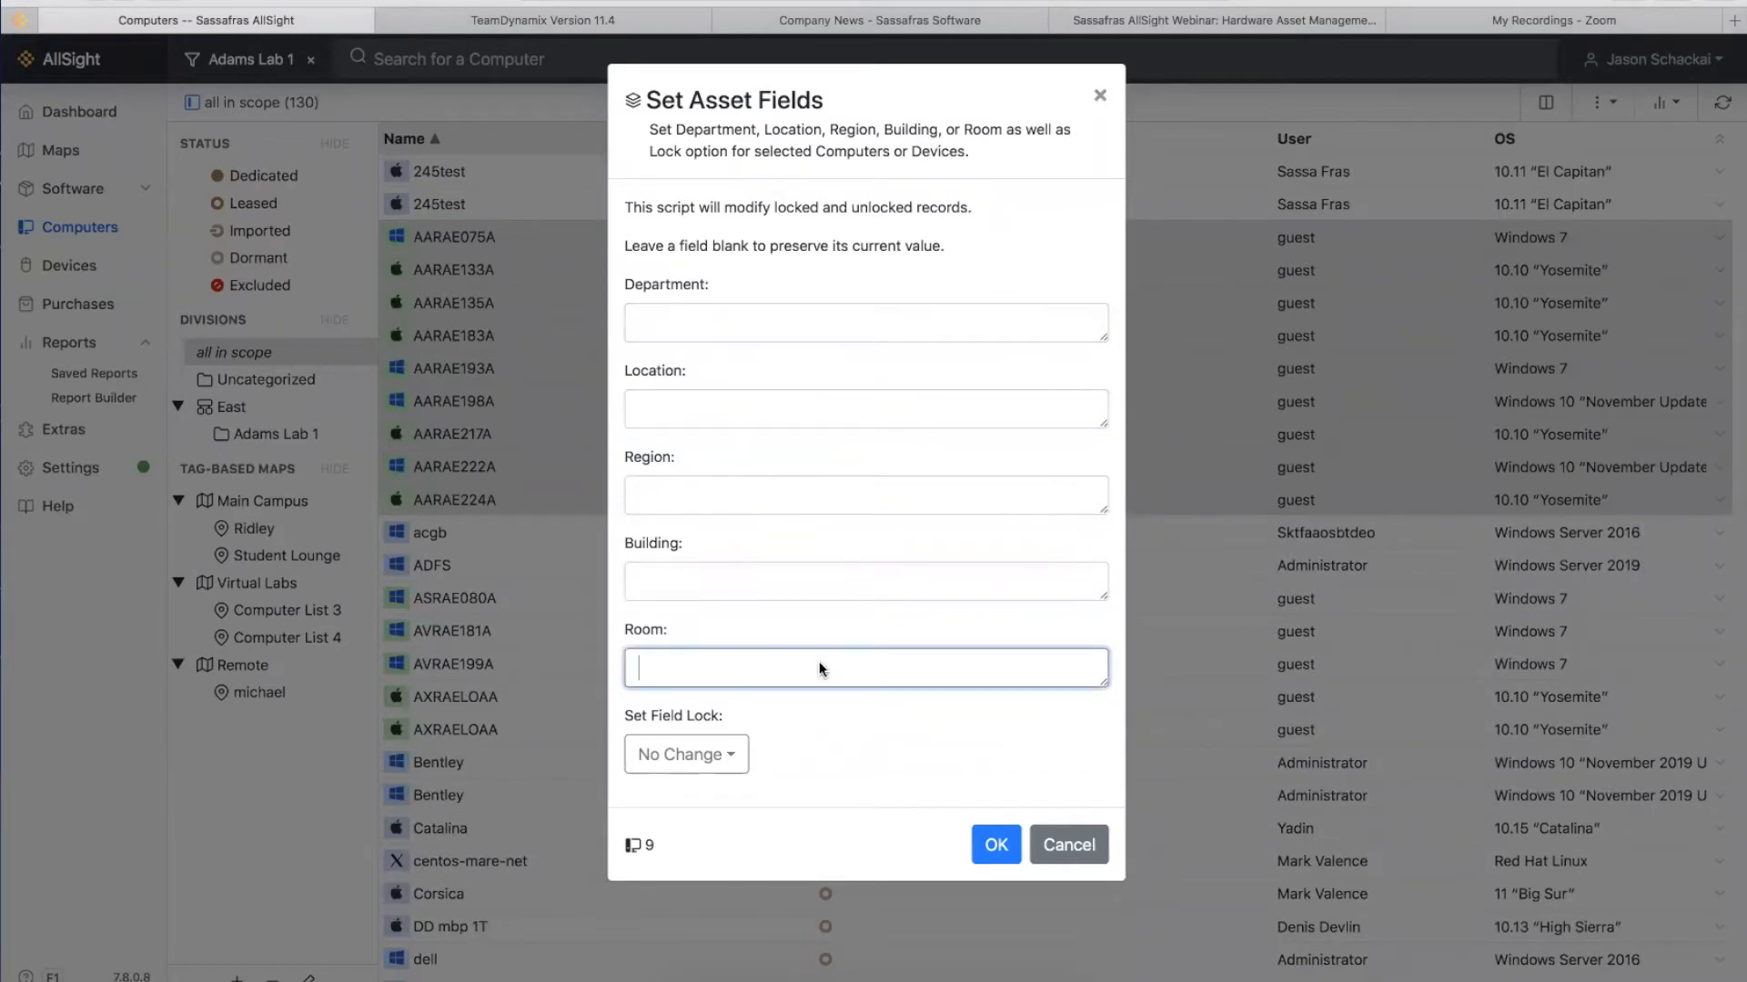
click(735, 759)
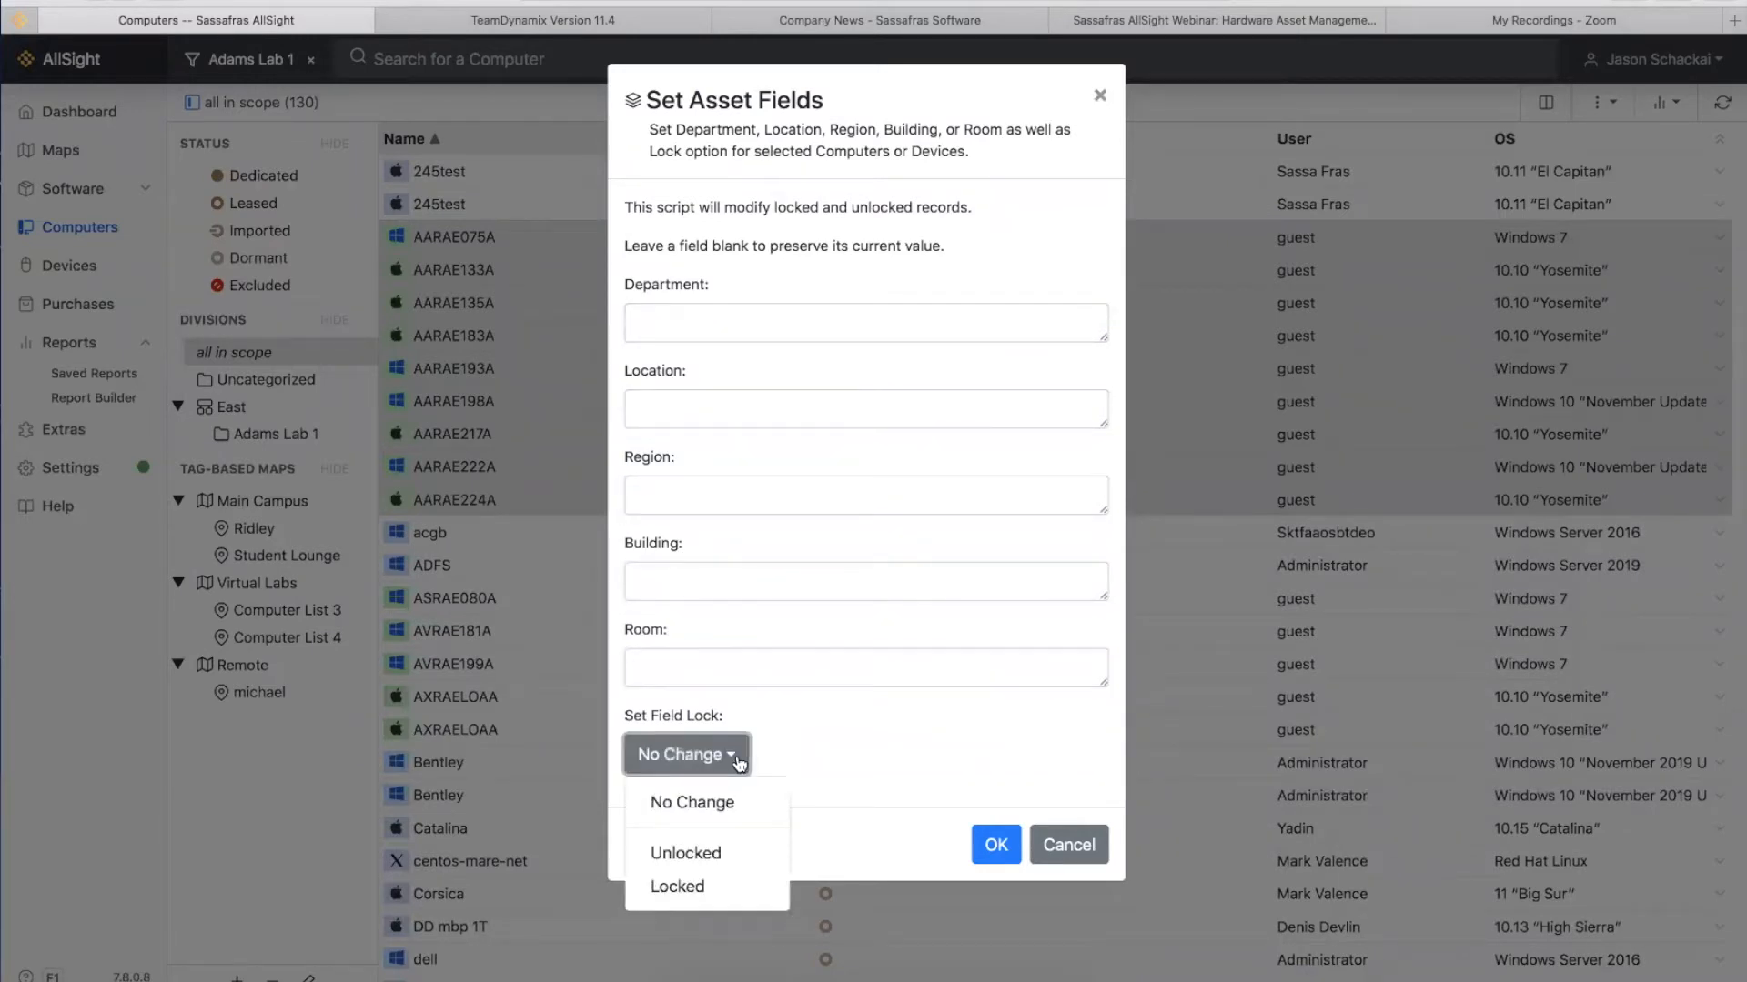
click(840, 757)
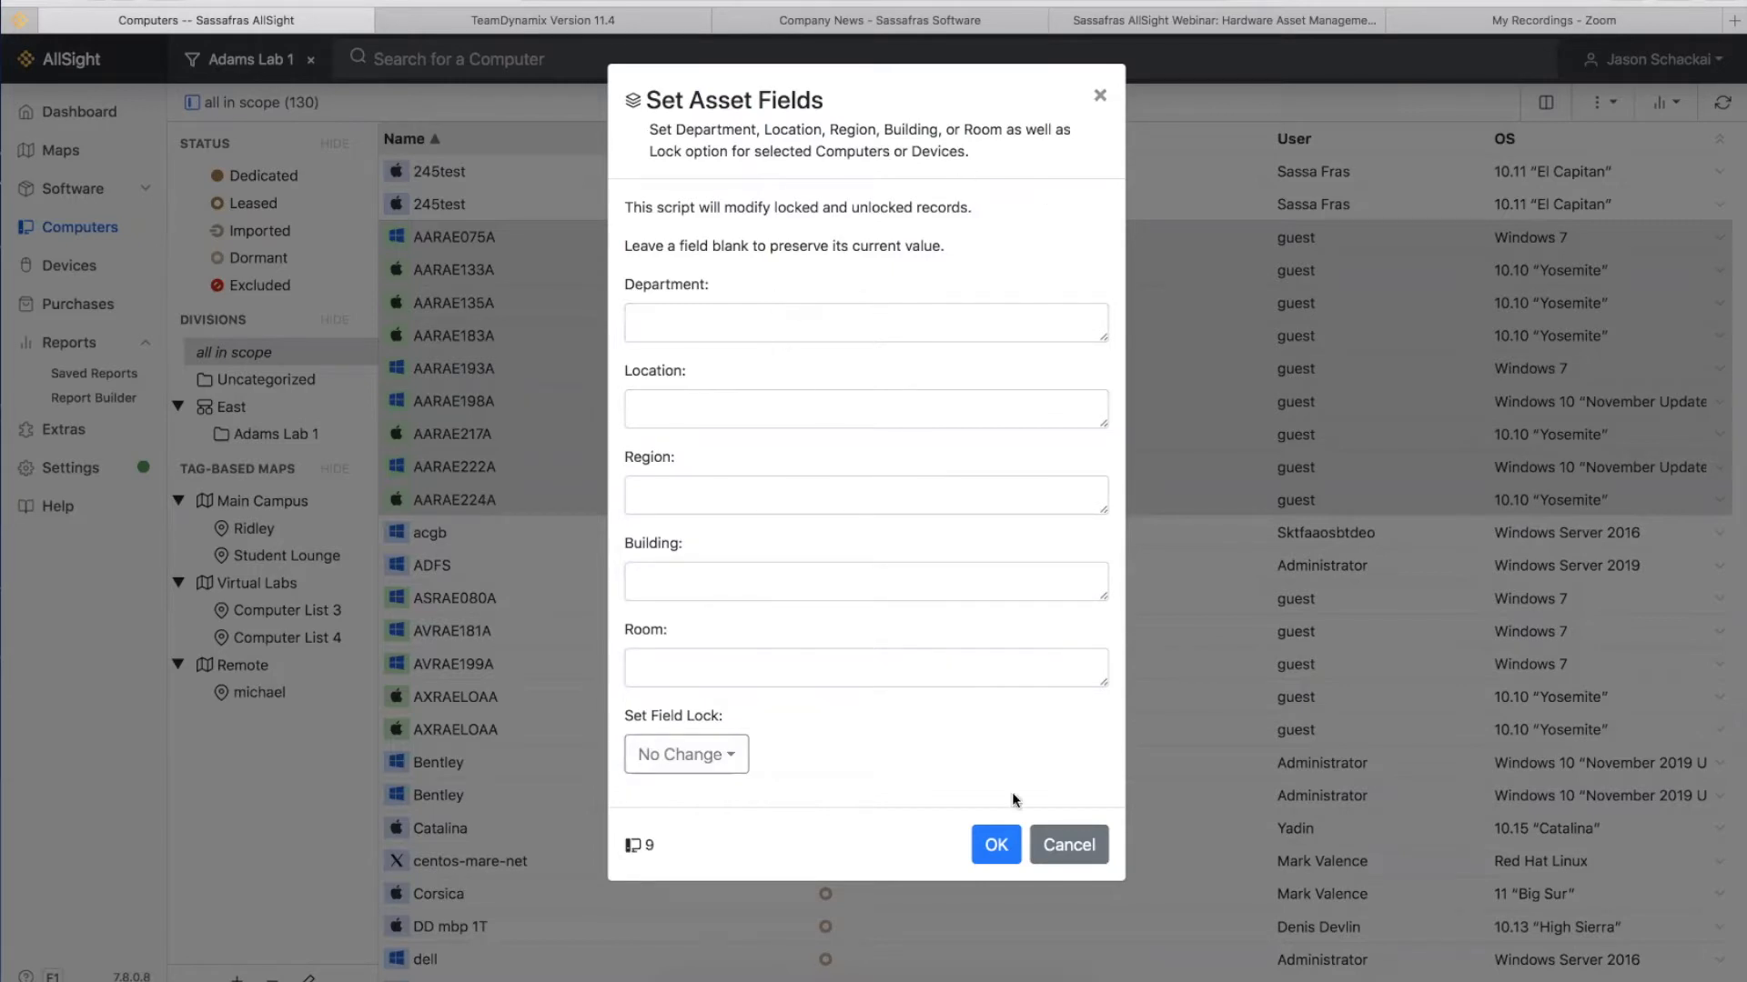
click(1101, 96)
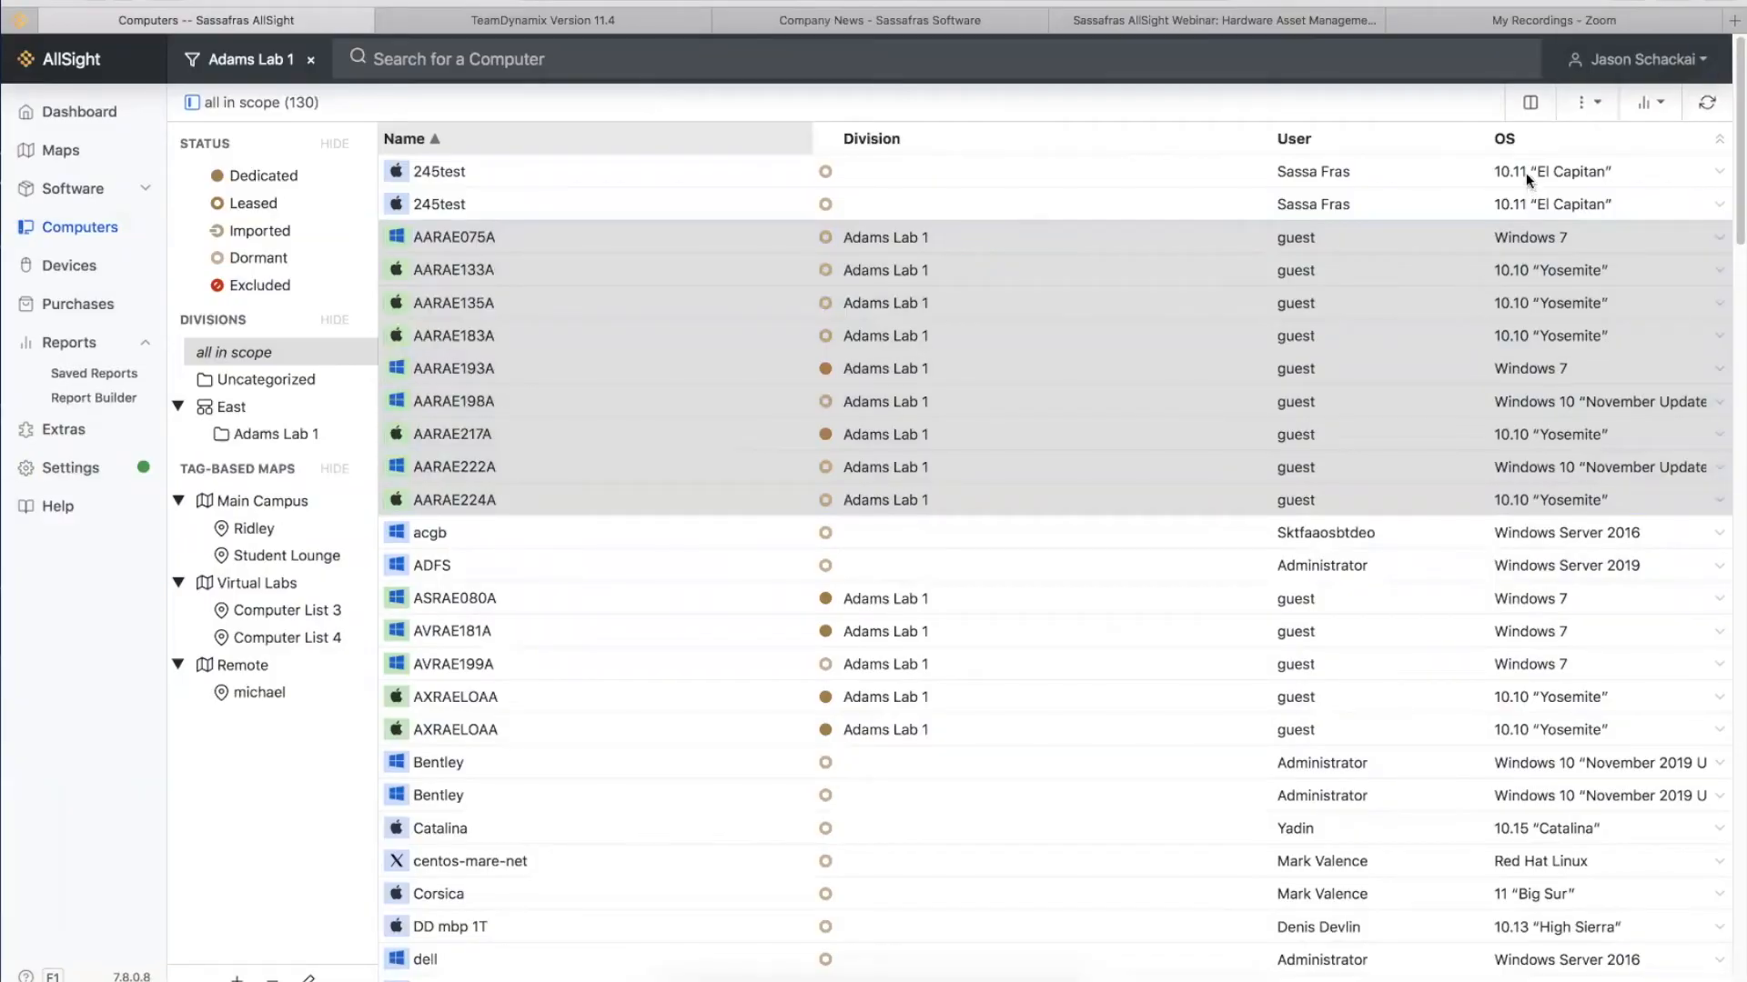
- Open the Move Computers script for the selected computers, view its login status options, and close it without applying changes
click(1579, 107)
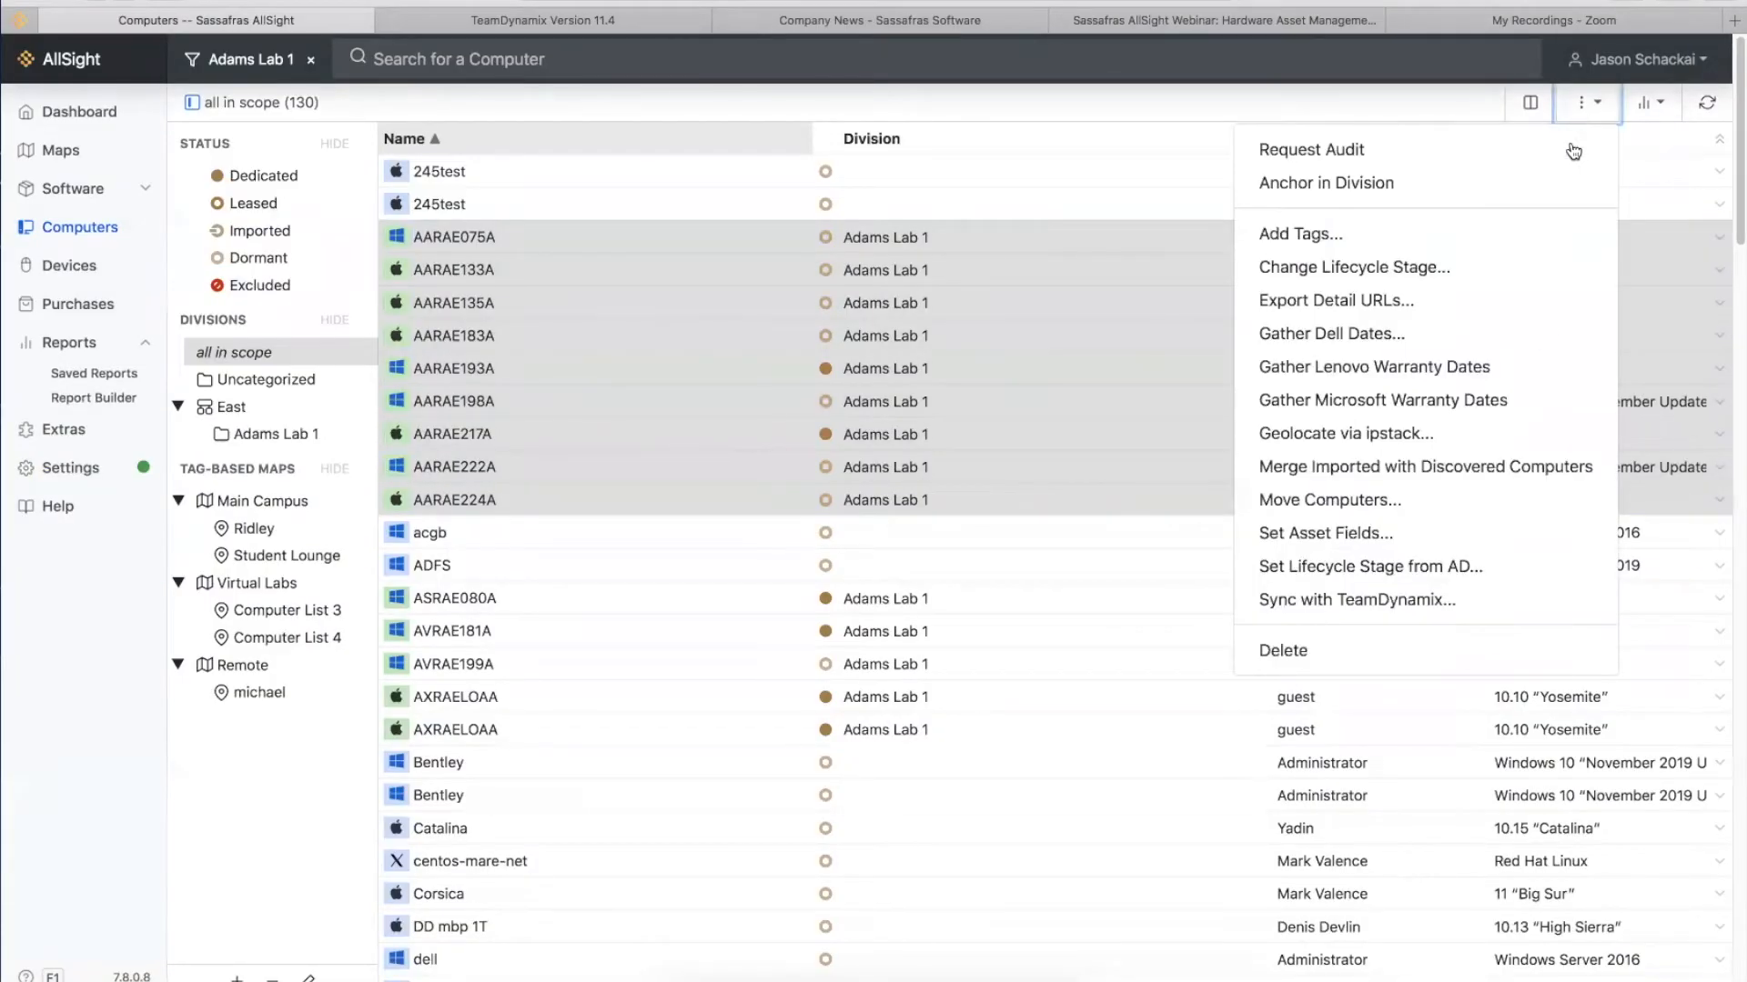
click(1385, 499)
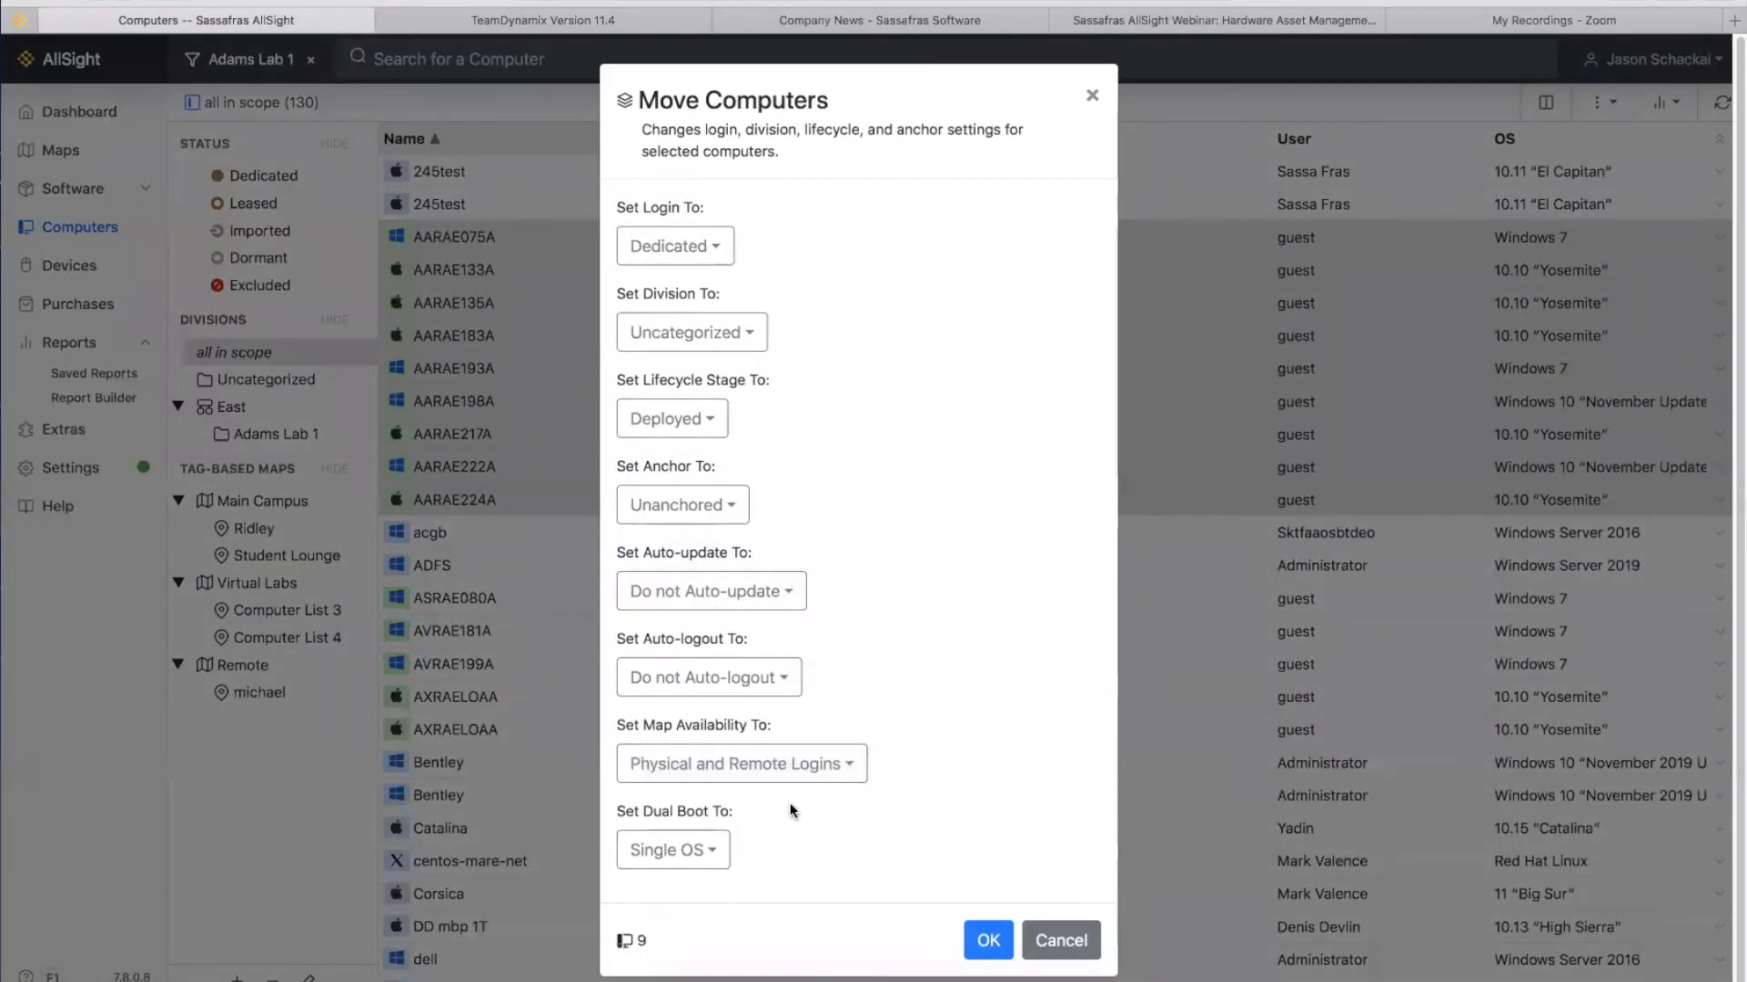
click(718, 246)
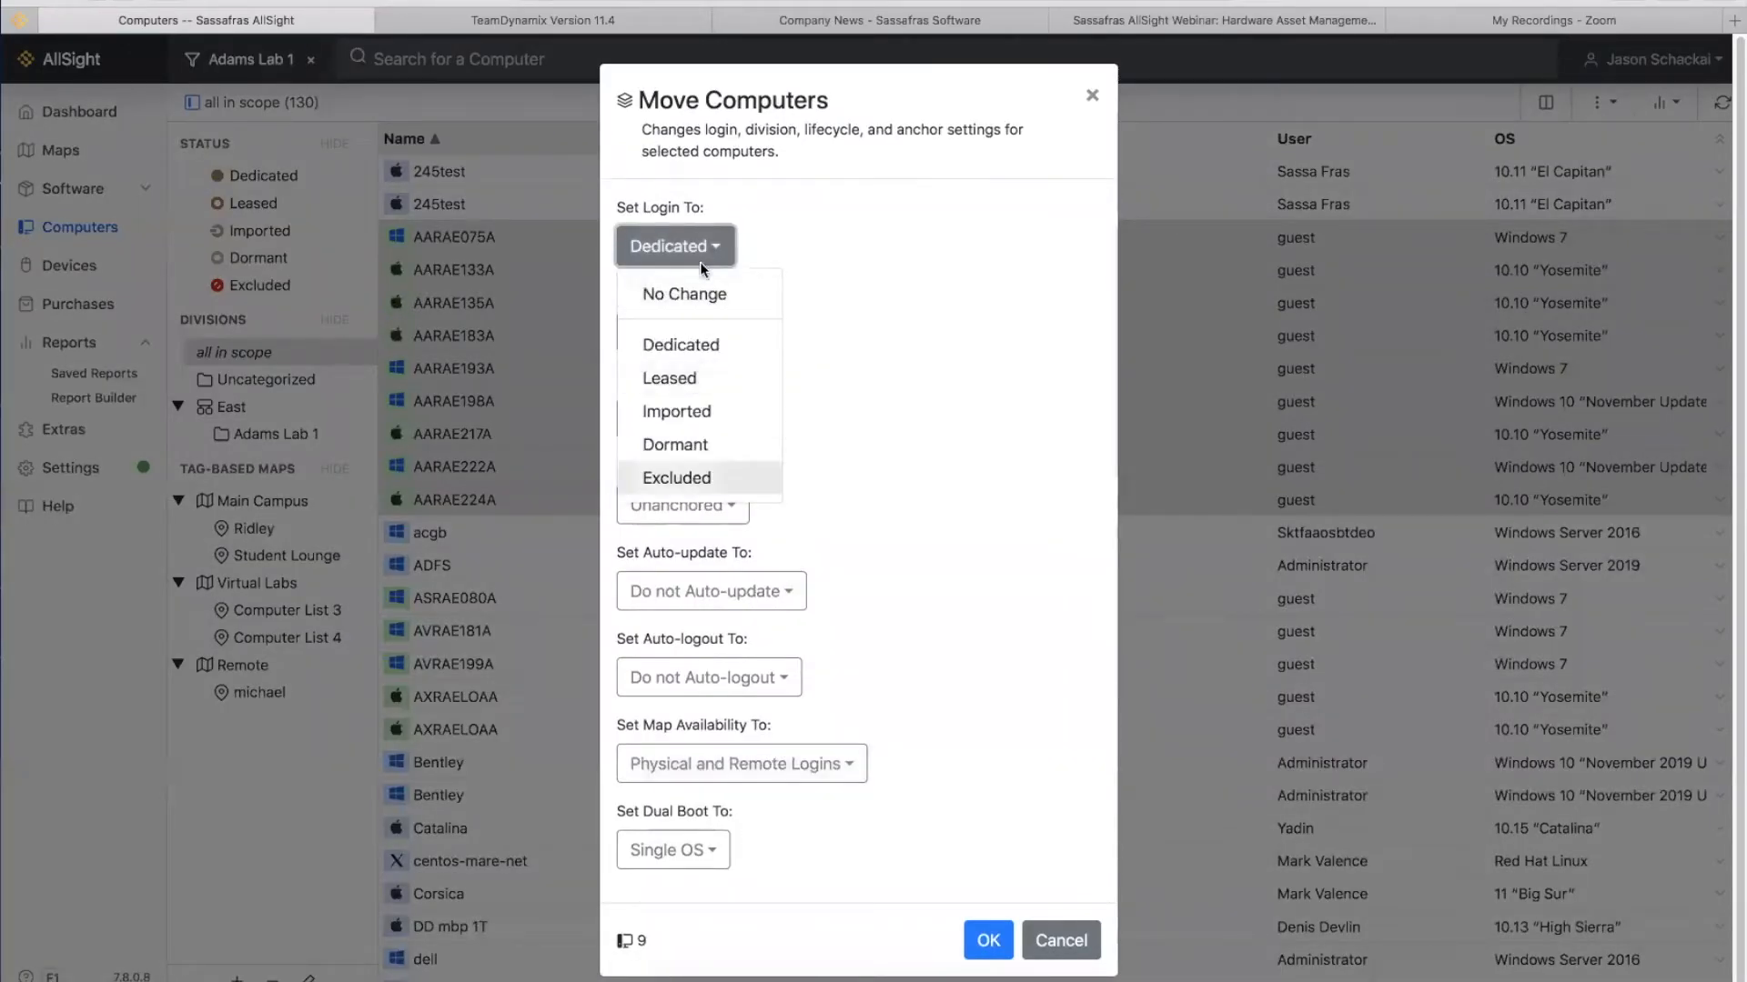
click(892, 248)
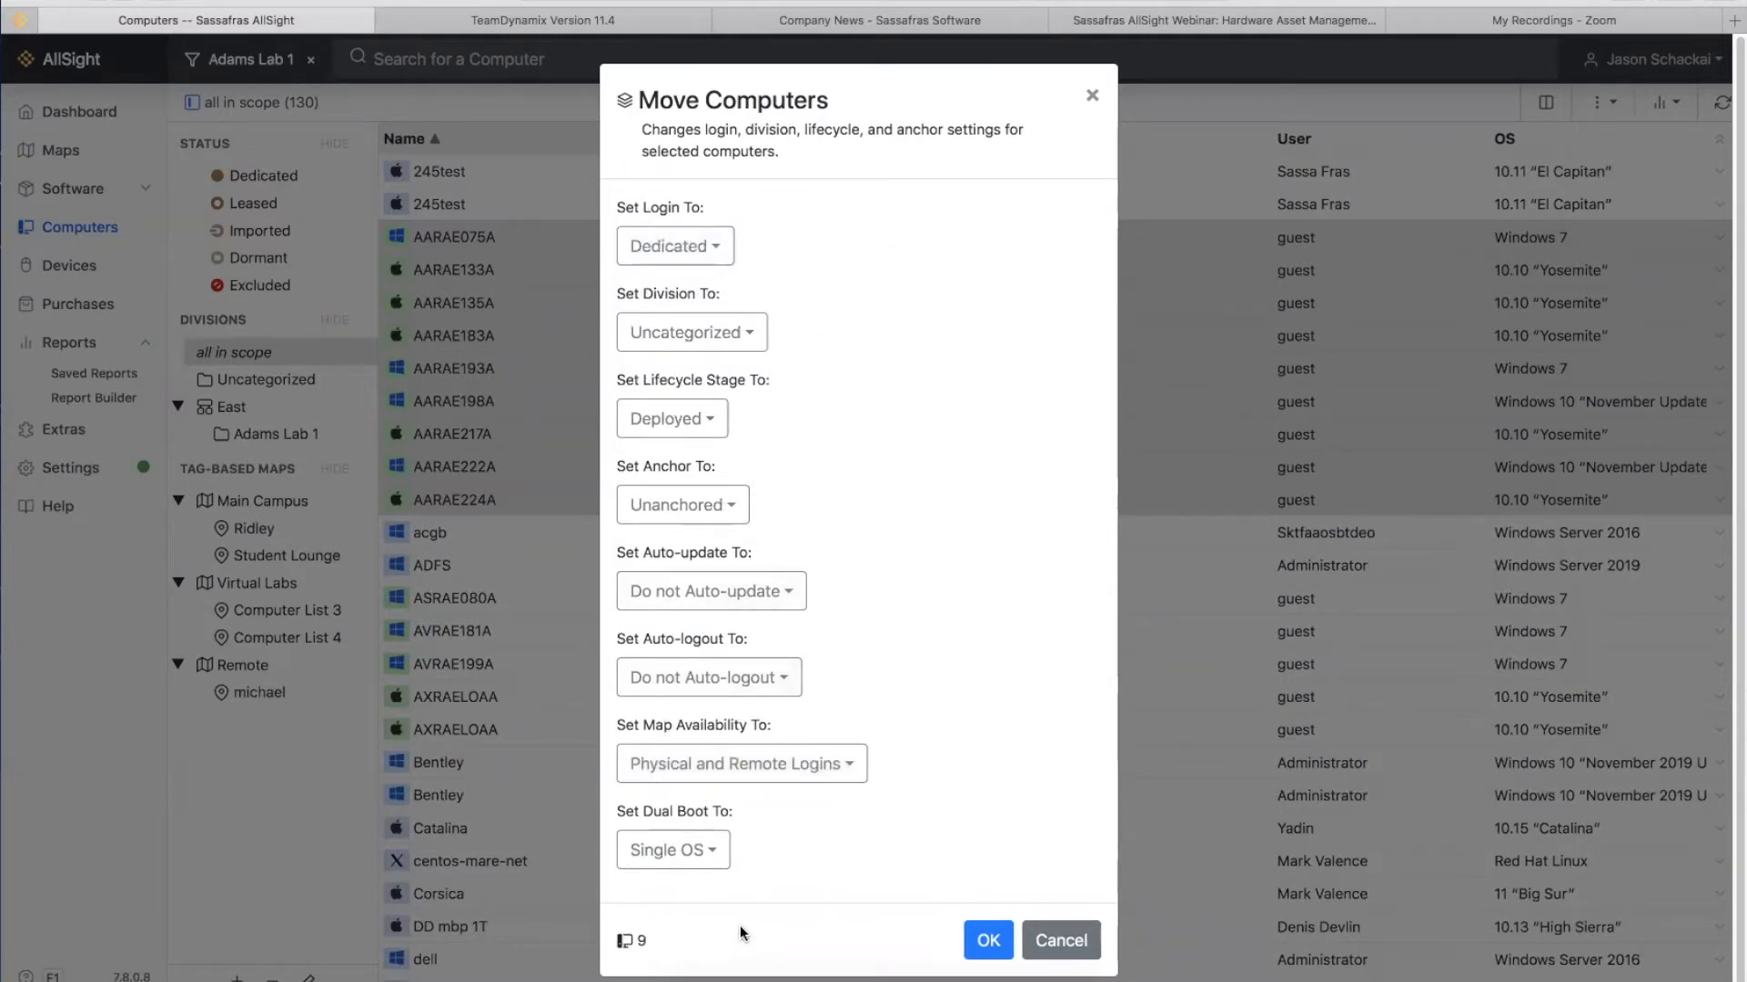
click(1092, 97)
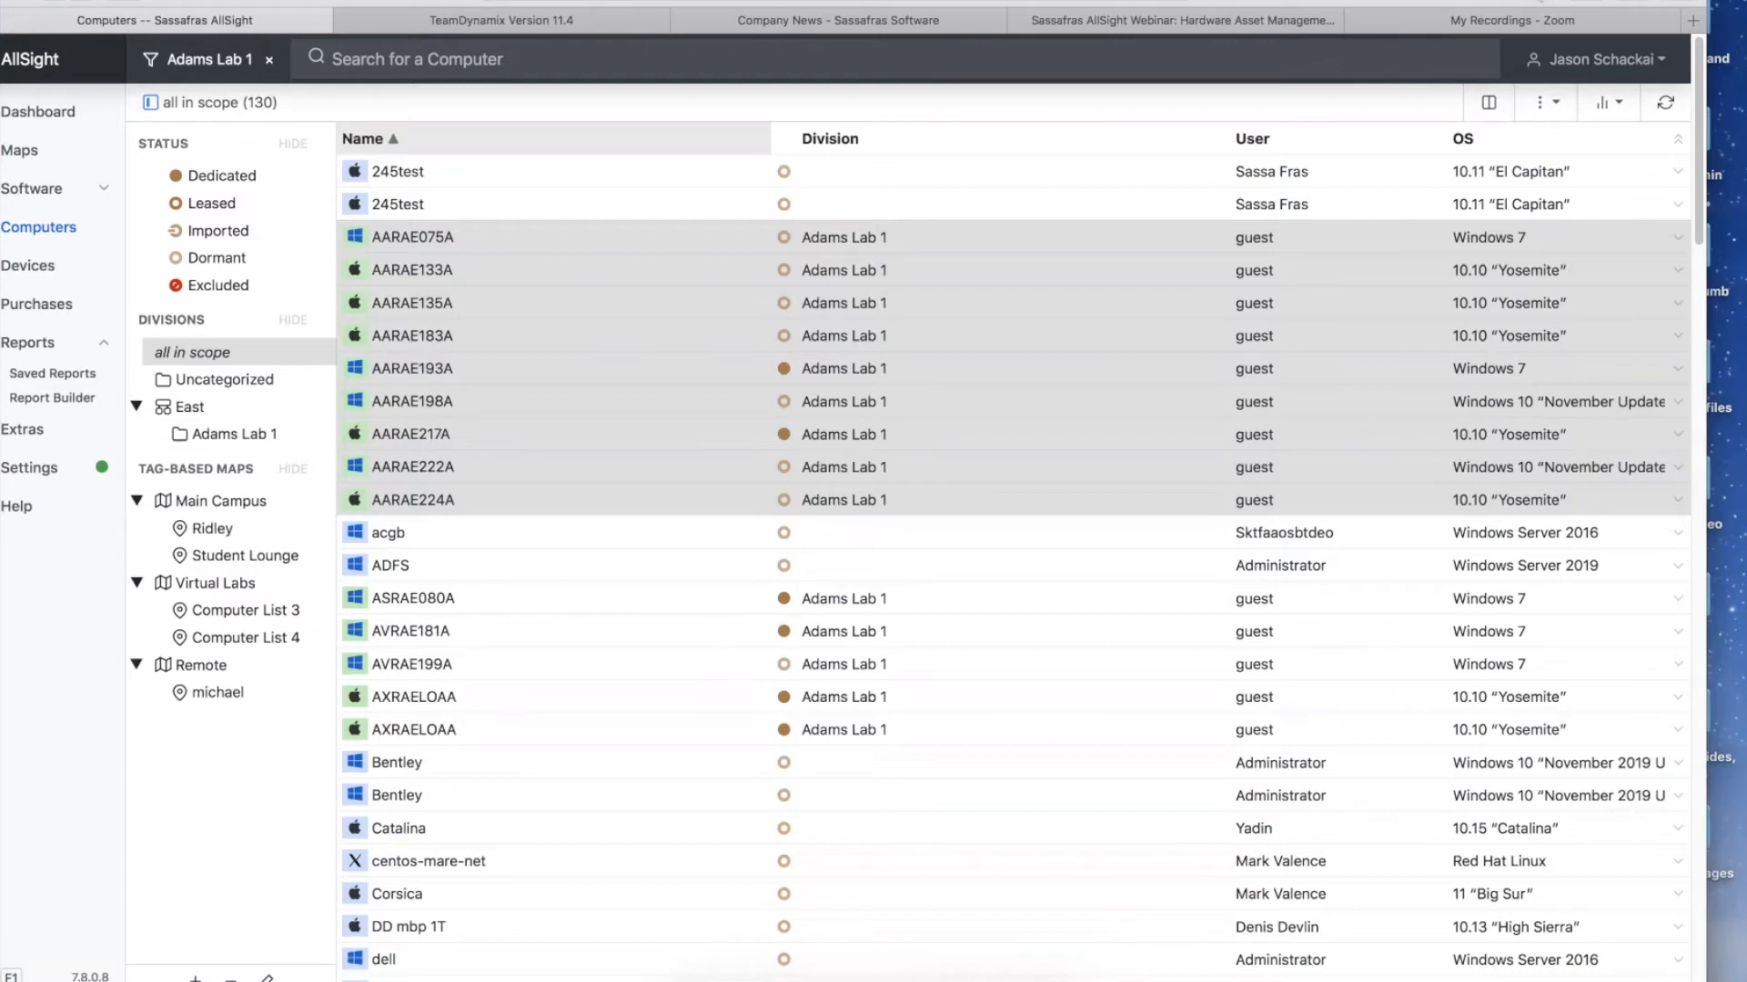
- Return to KeyConfigure, close its Devices window, and reposition the Computers window so the desktop CSV files are accessible
drag(910, 2, 949, 3)
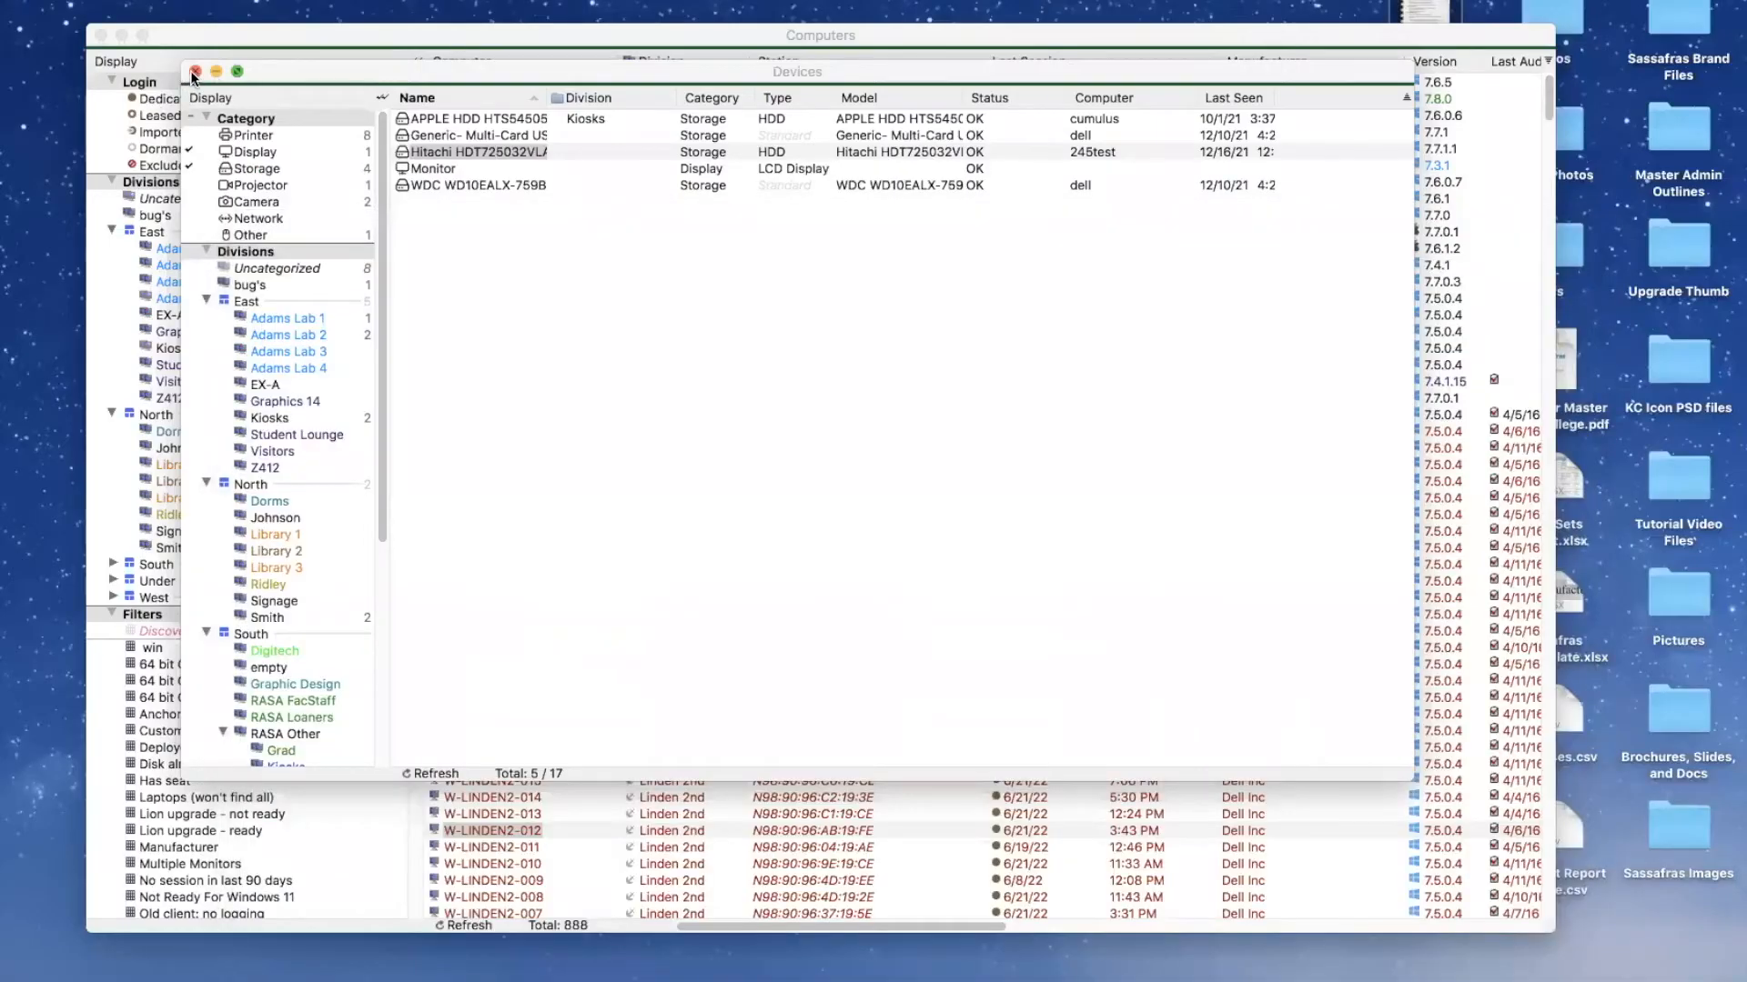
click(194, 72)
drag(851, 36, 770, 0)
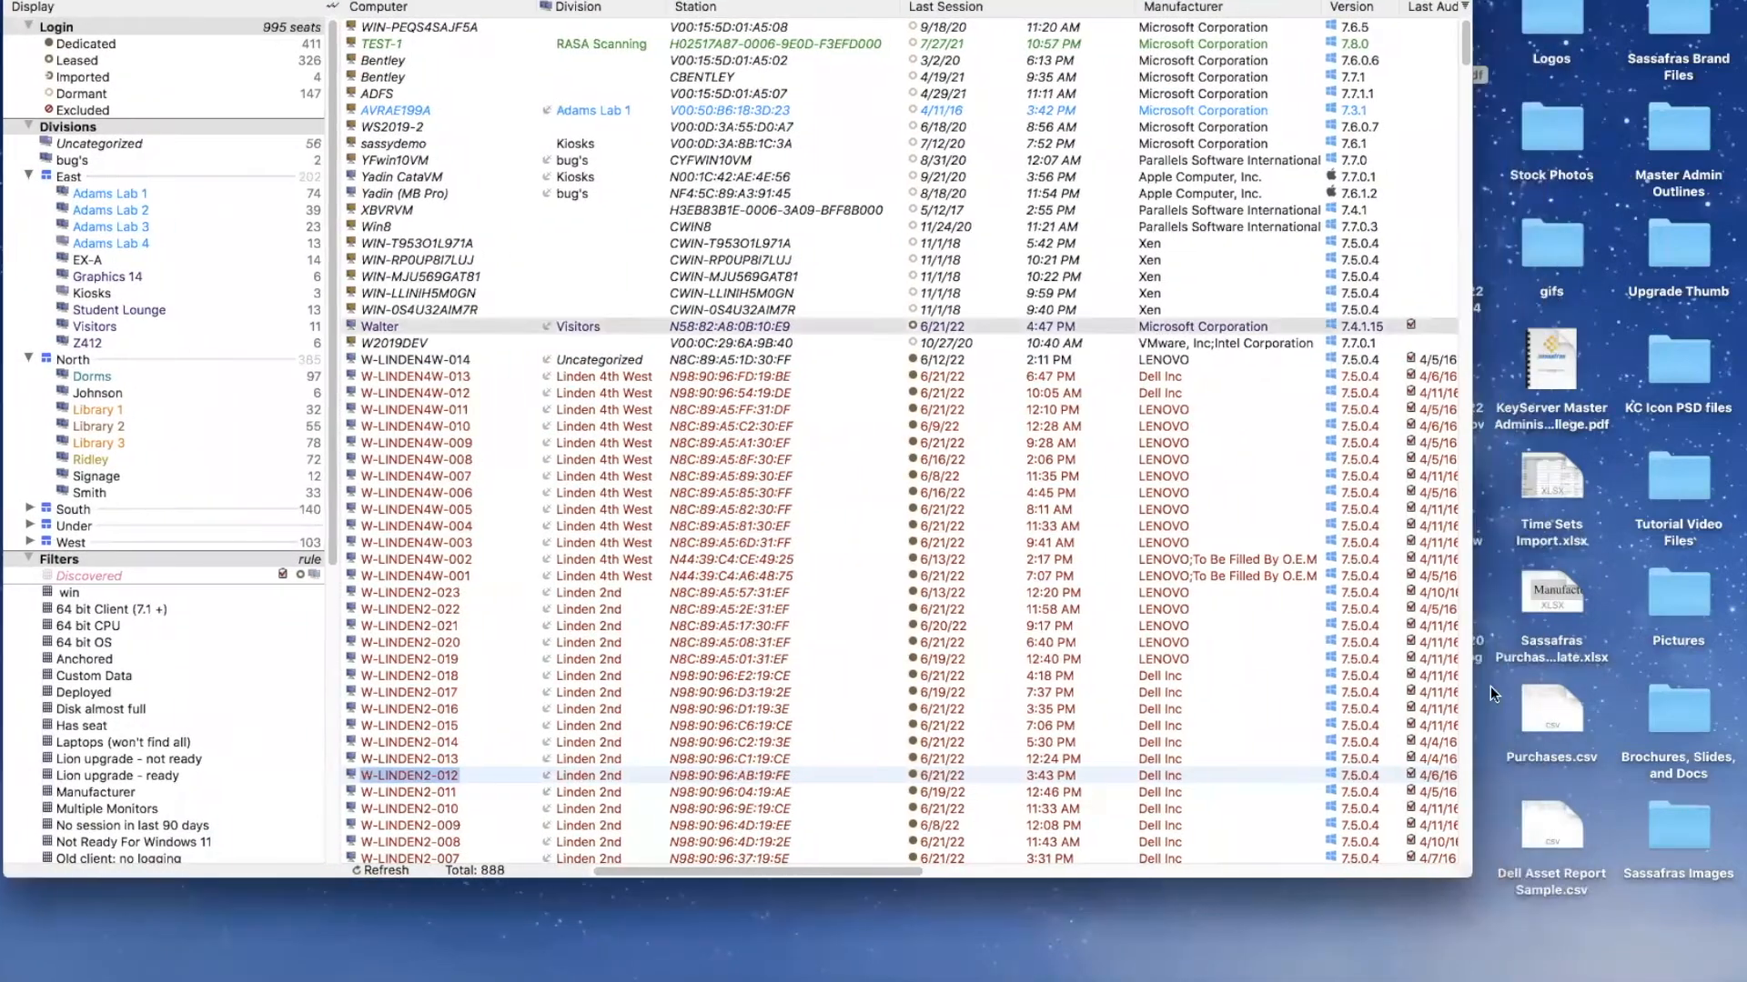
- Drop Dell Asset Report Sample.csv from the desktop onto the Computers list to import it
click(1546, 822)
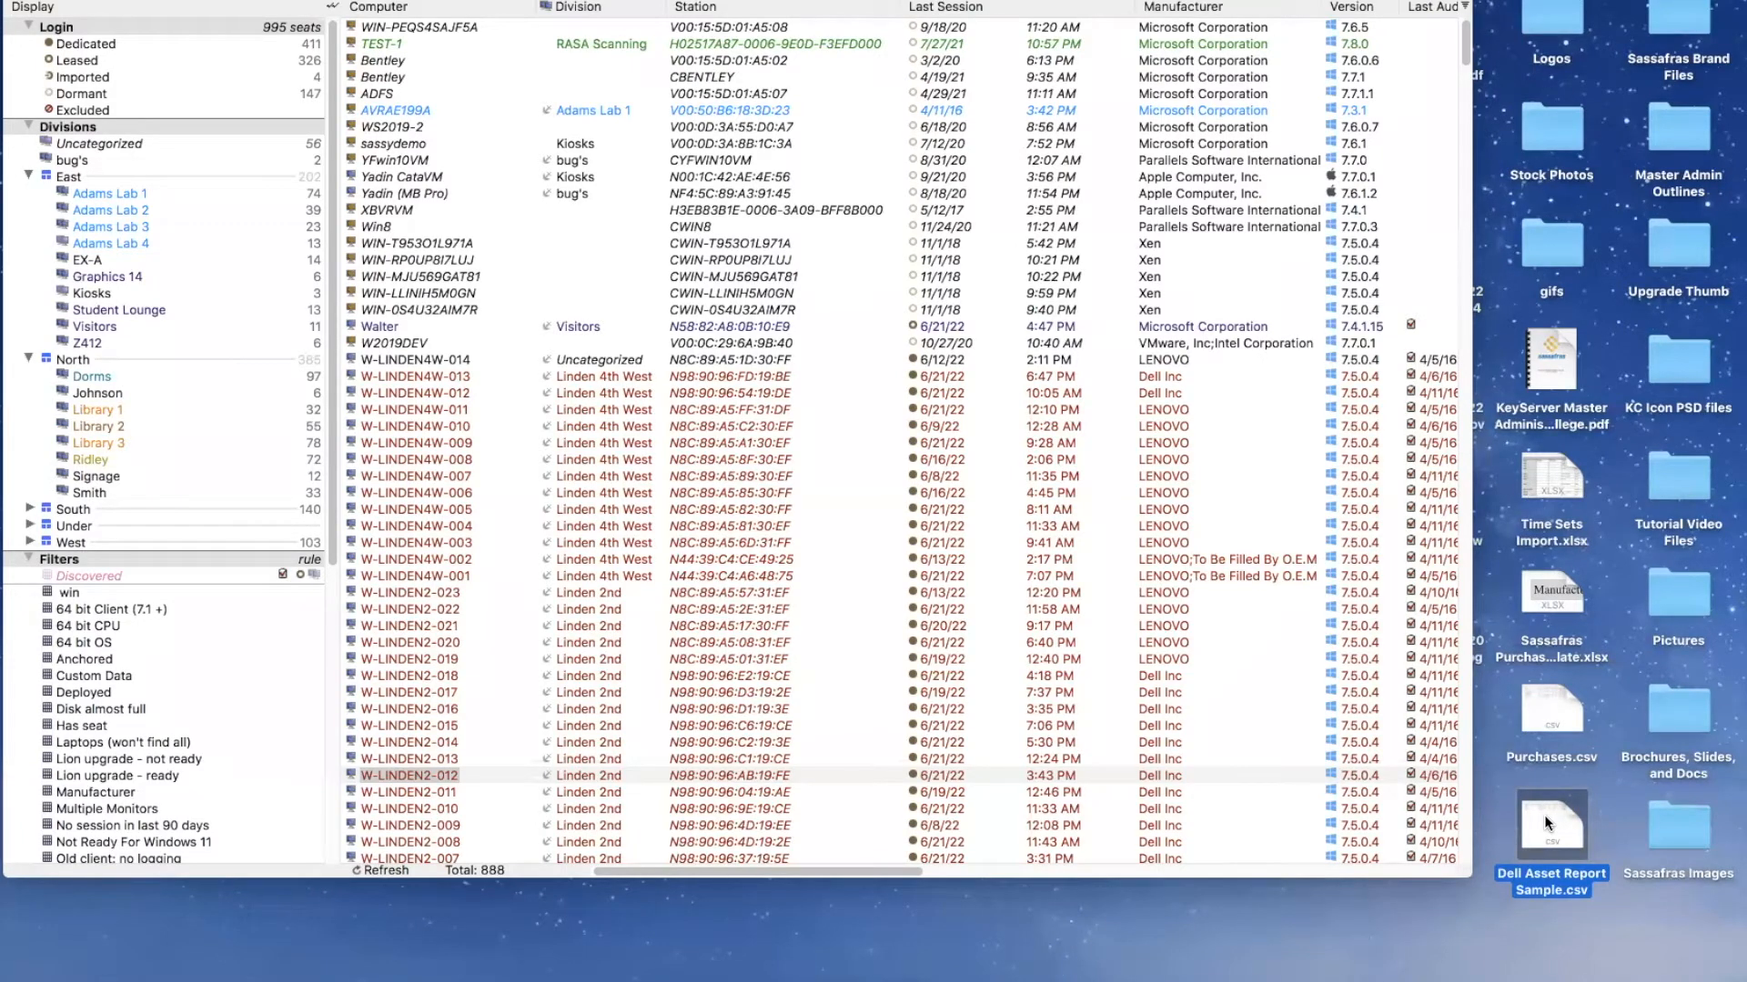
drag(1558, 826, 862, 360)
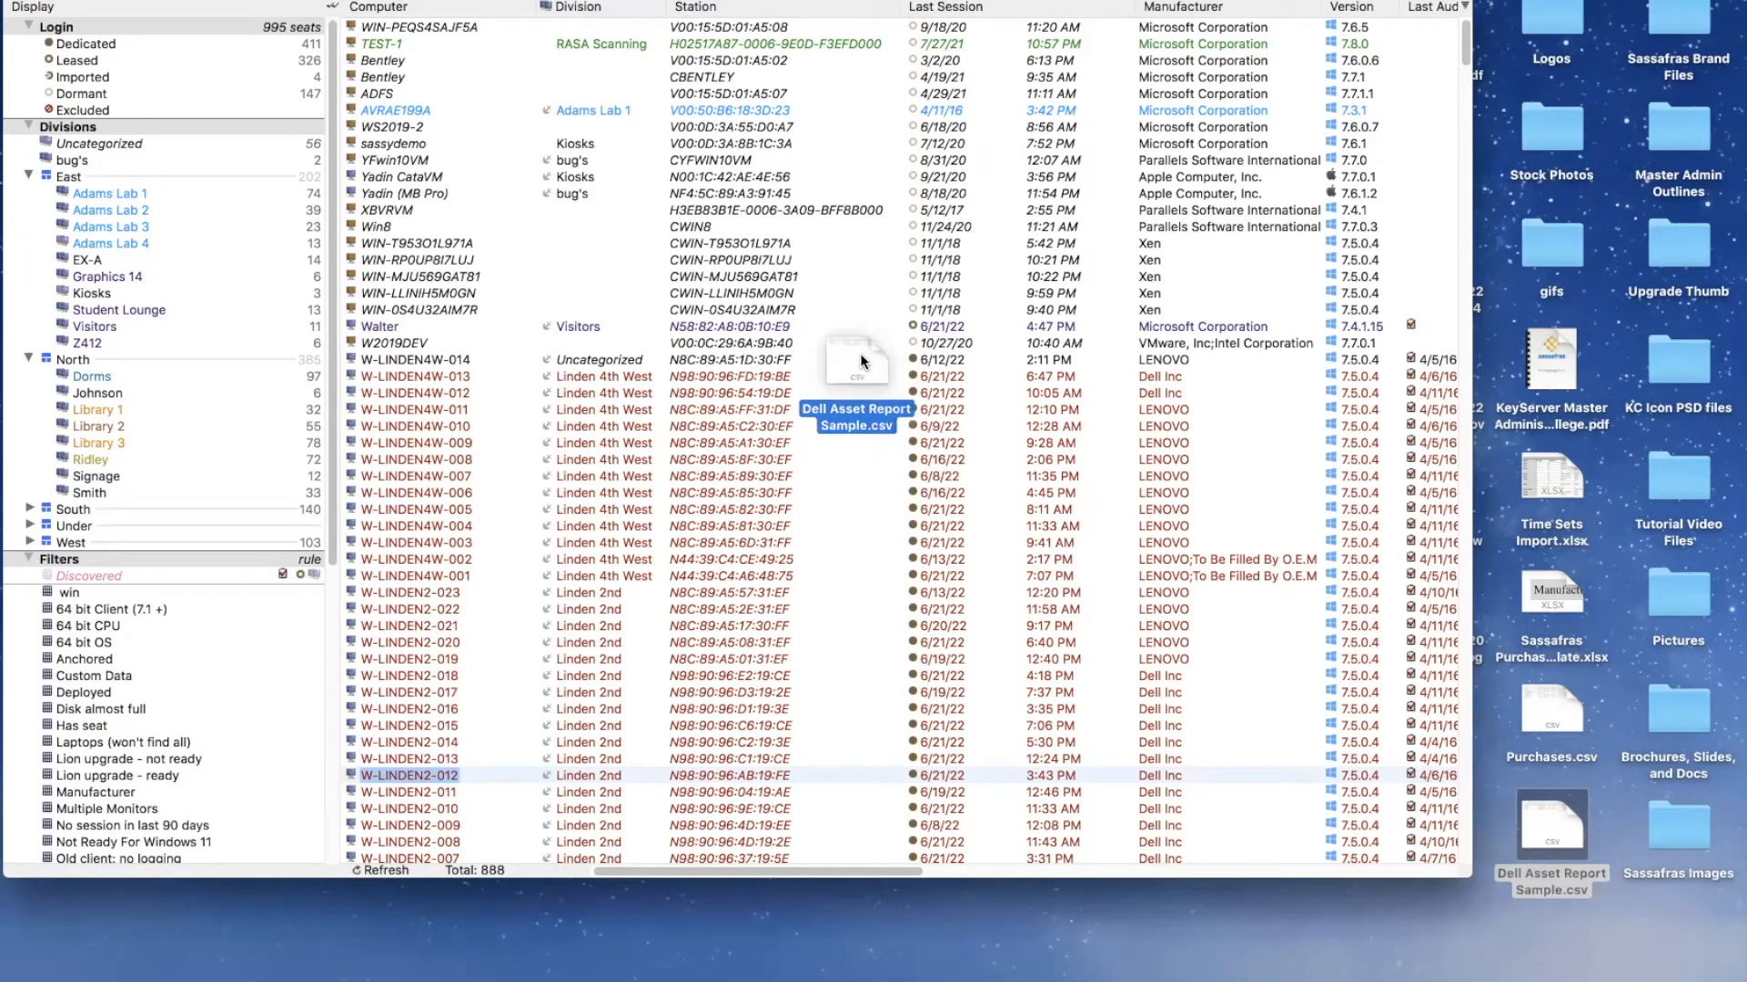
drag(856, 355, 859, 359)
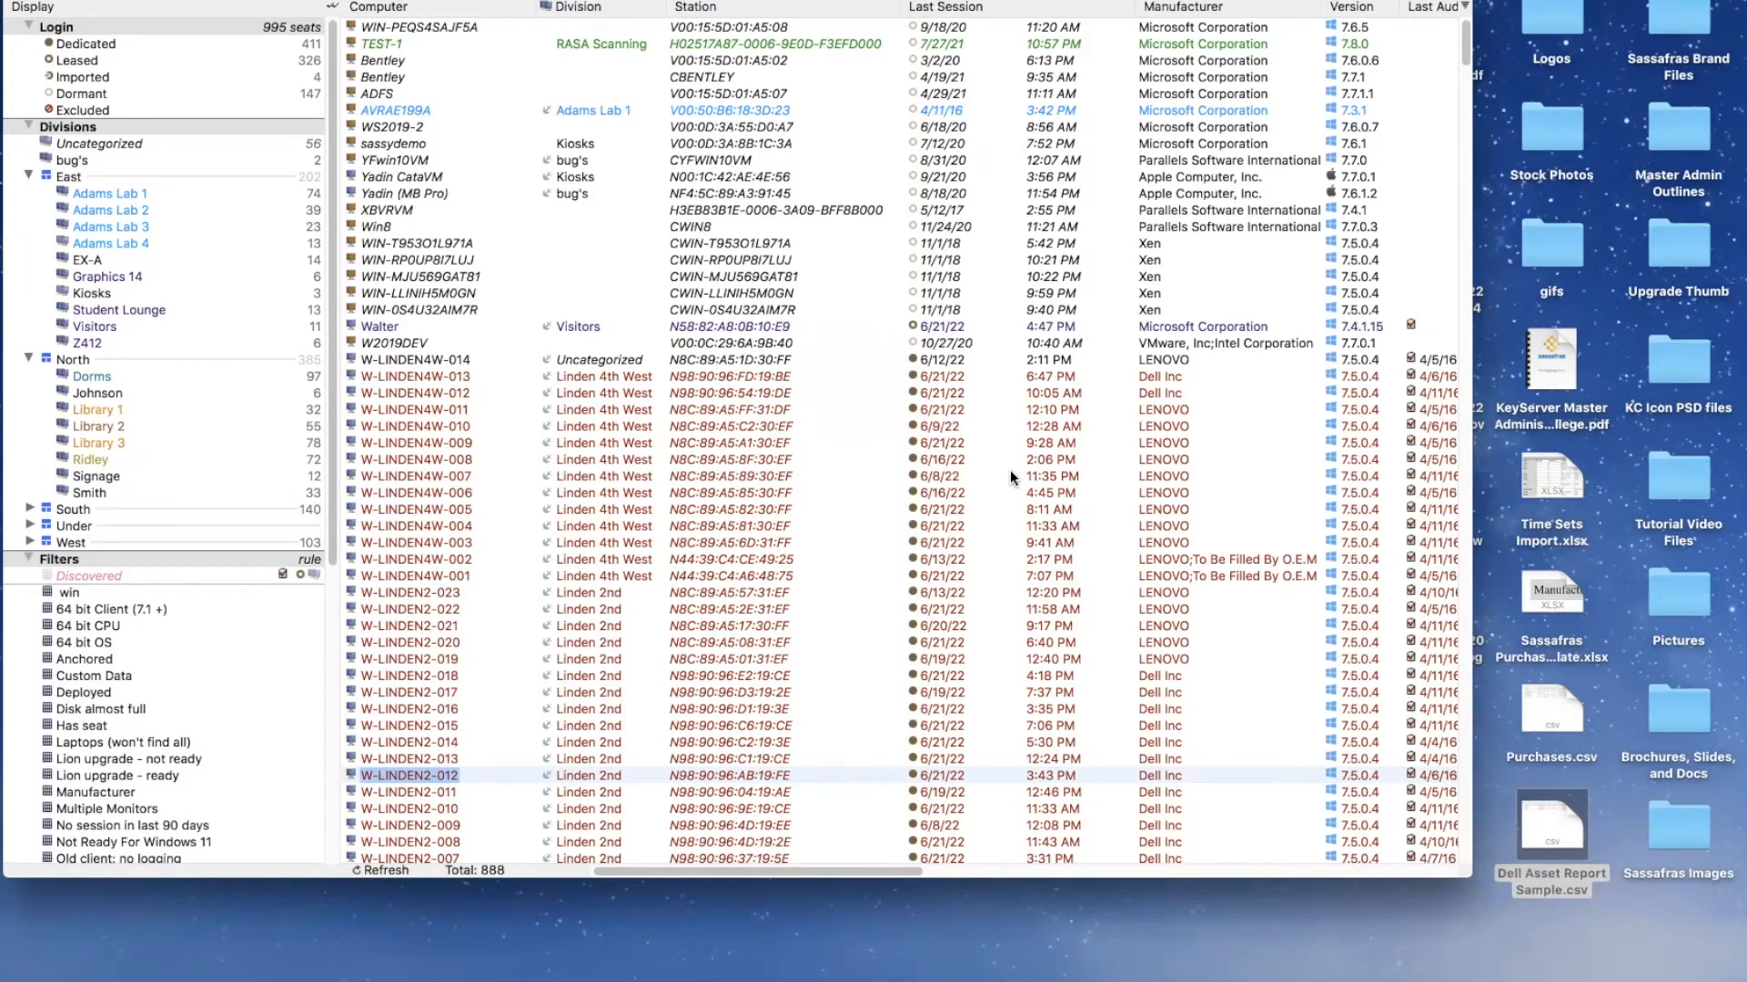
- Open Dell Asset Report Sample.csv in Numbers, widen the window, and review the report's columns
click(1557, 822)
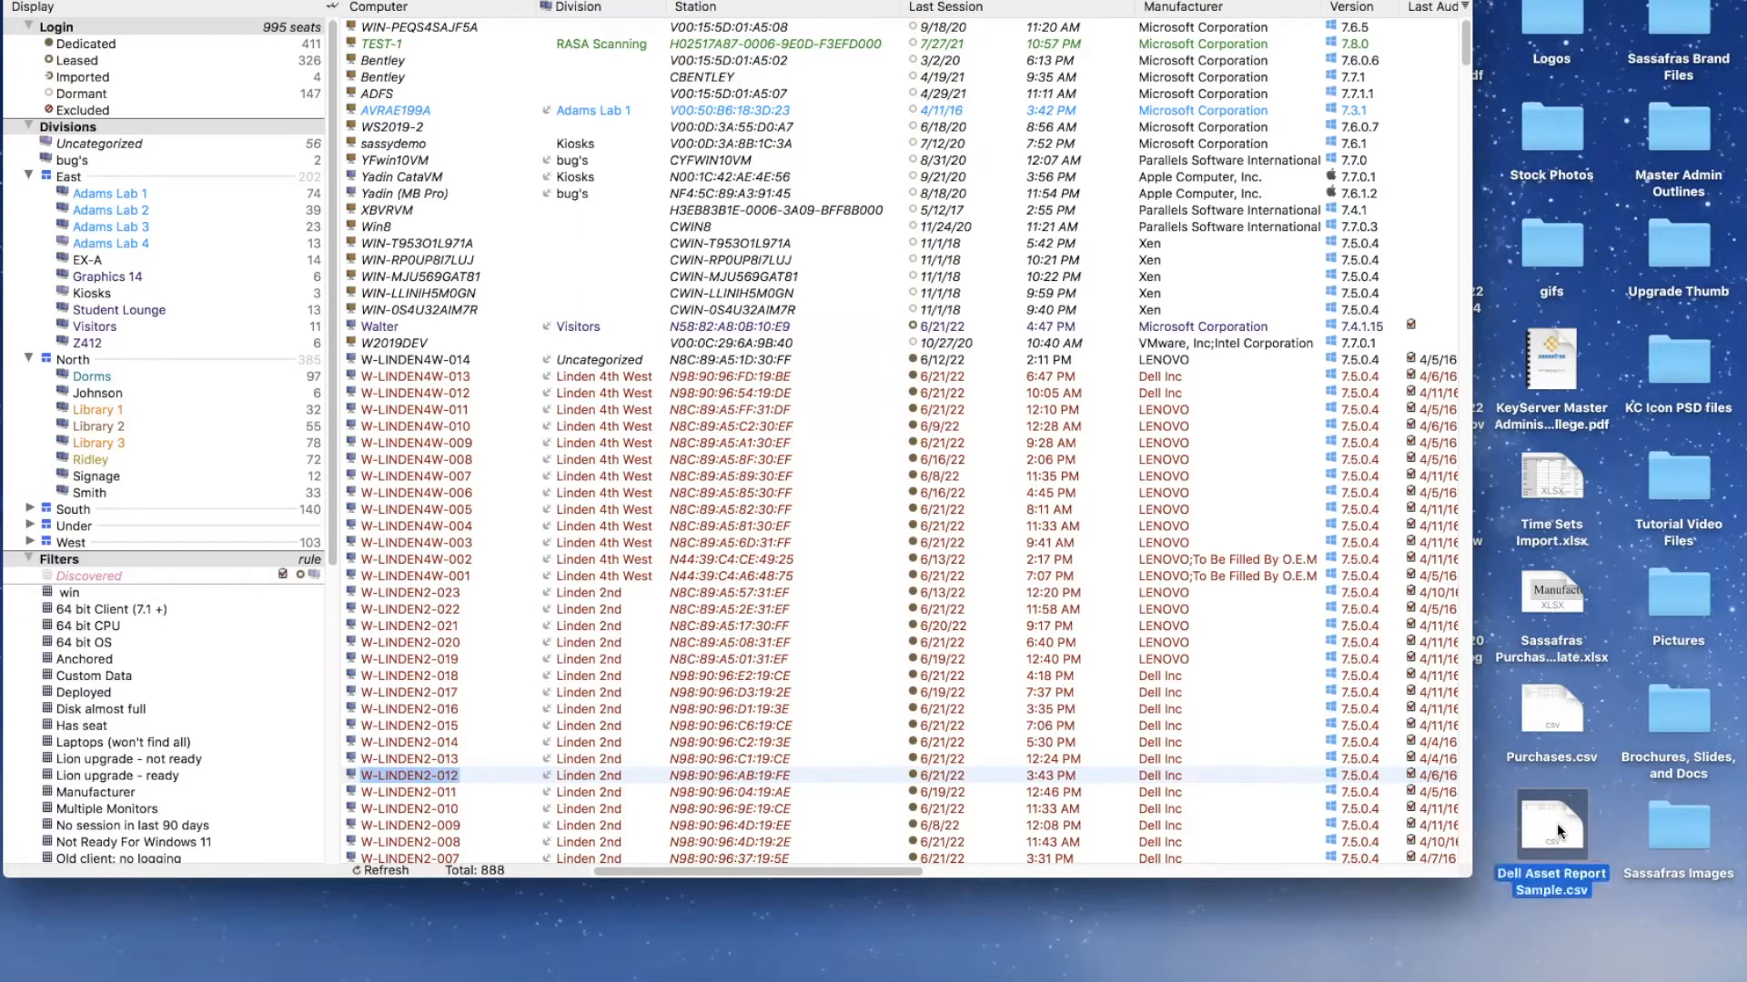
double_click(1553, 819)
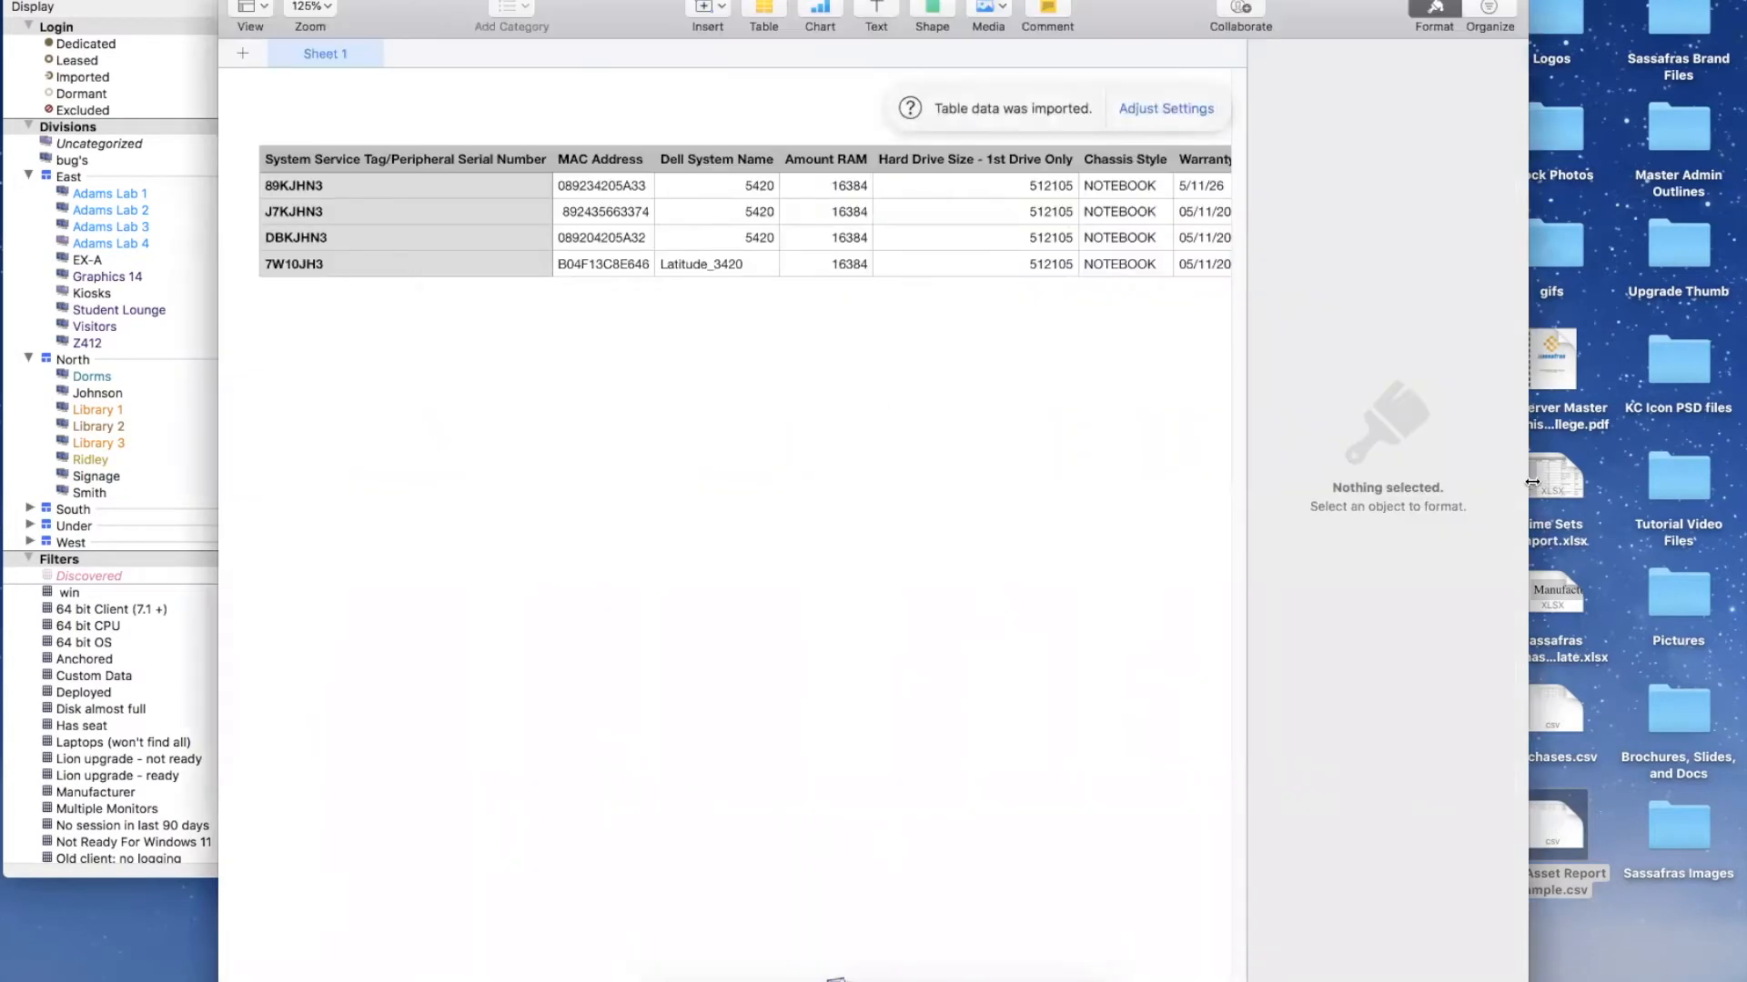
drag(1531, 483, 1731, 507)
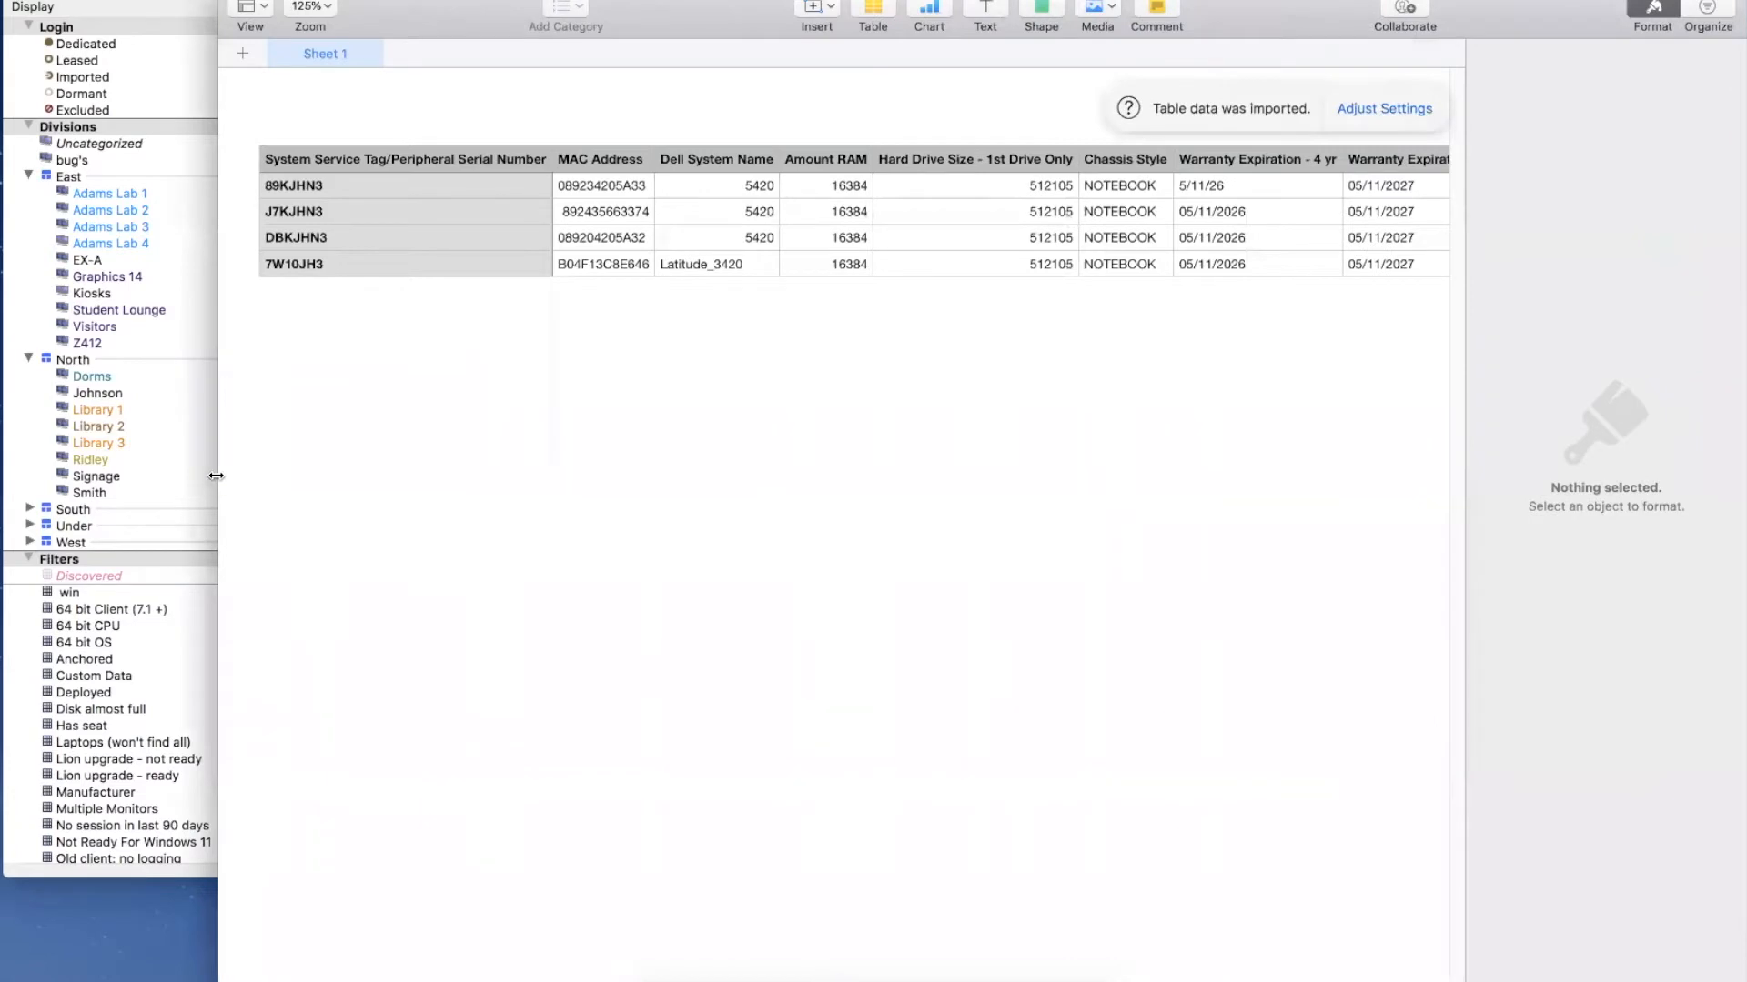
drag(211, 483, 7, 479)
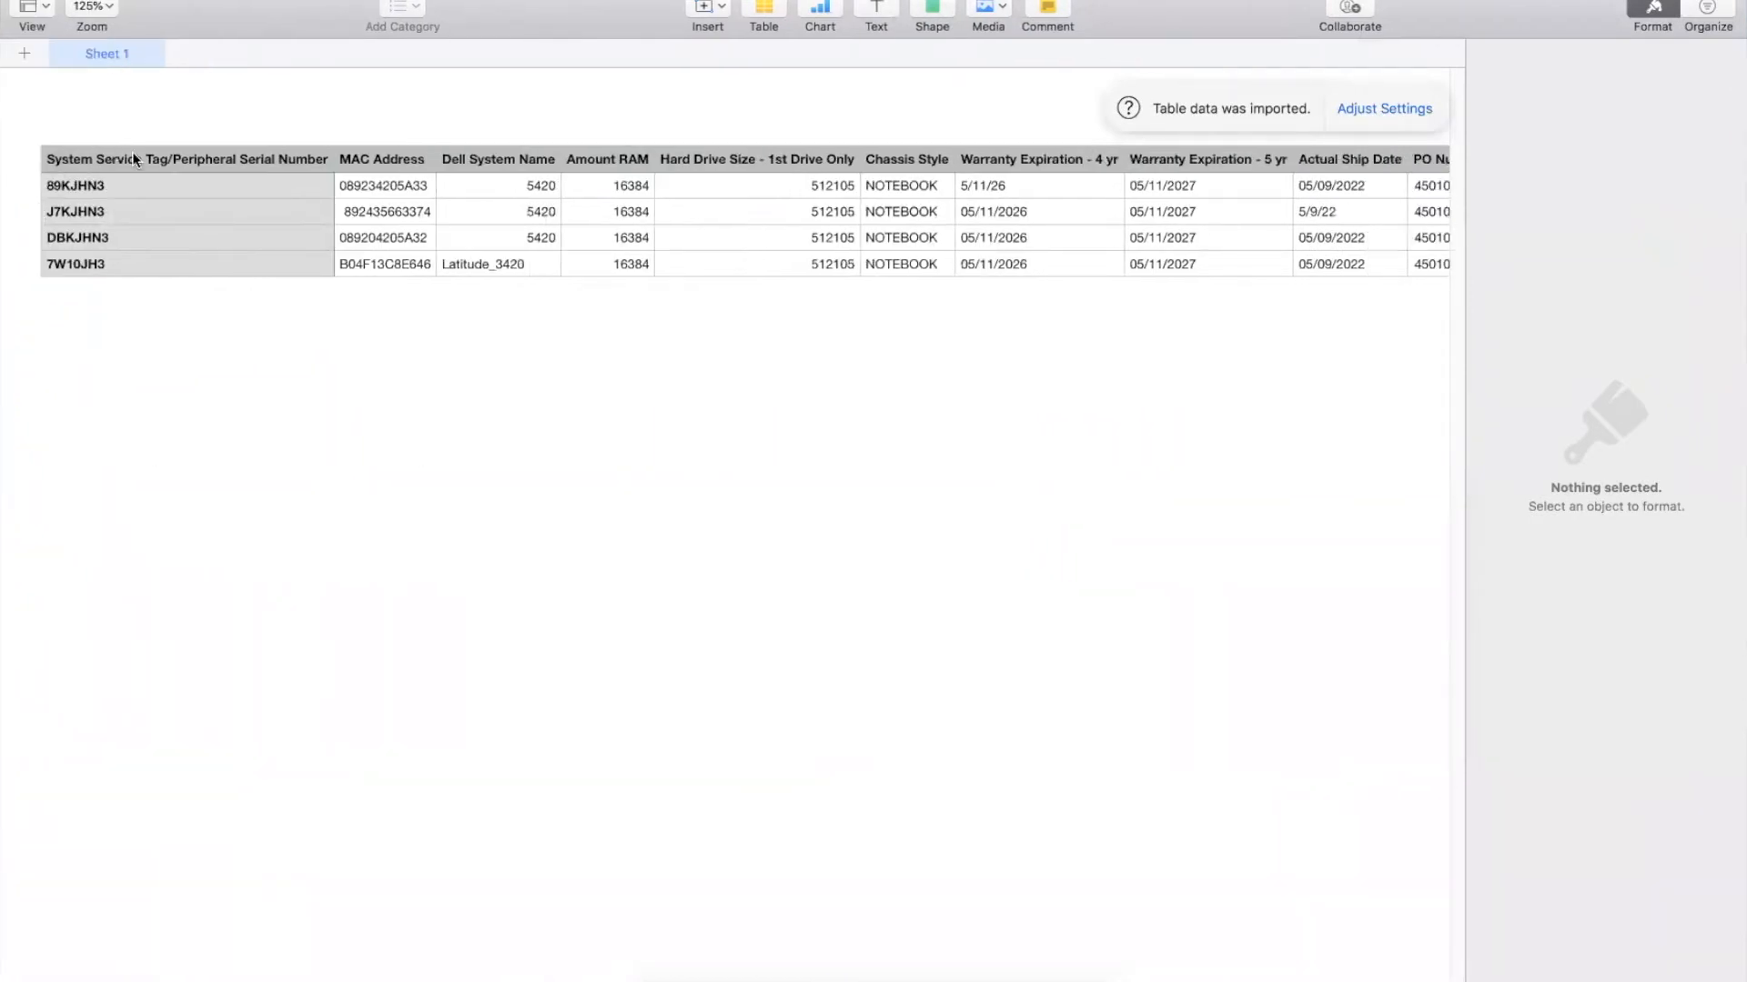
click(324, 151)
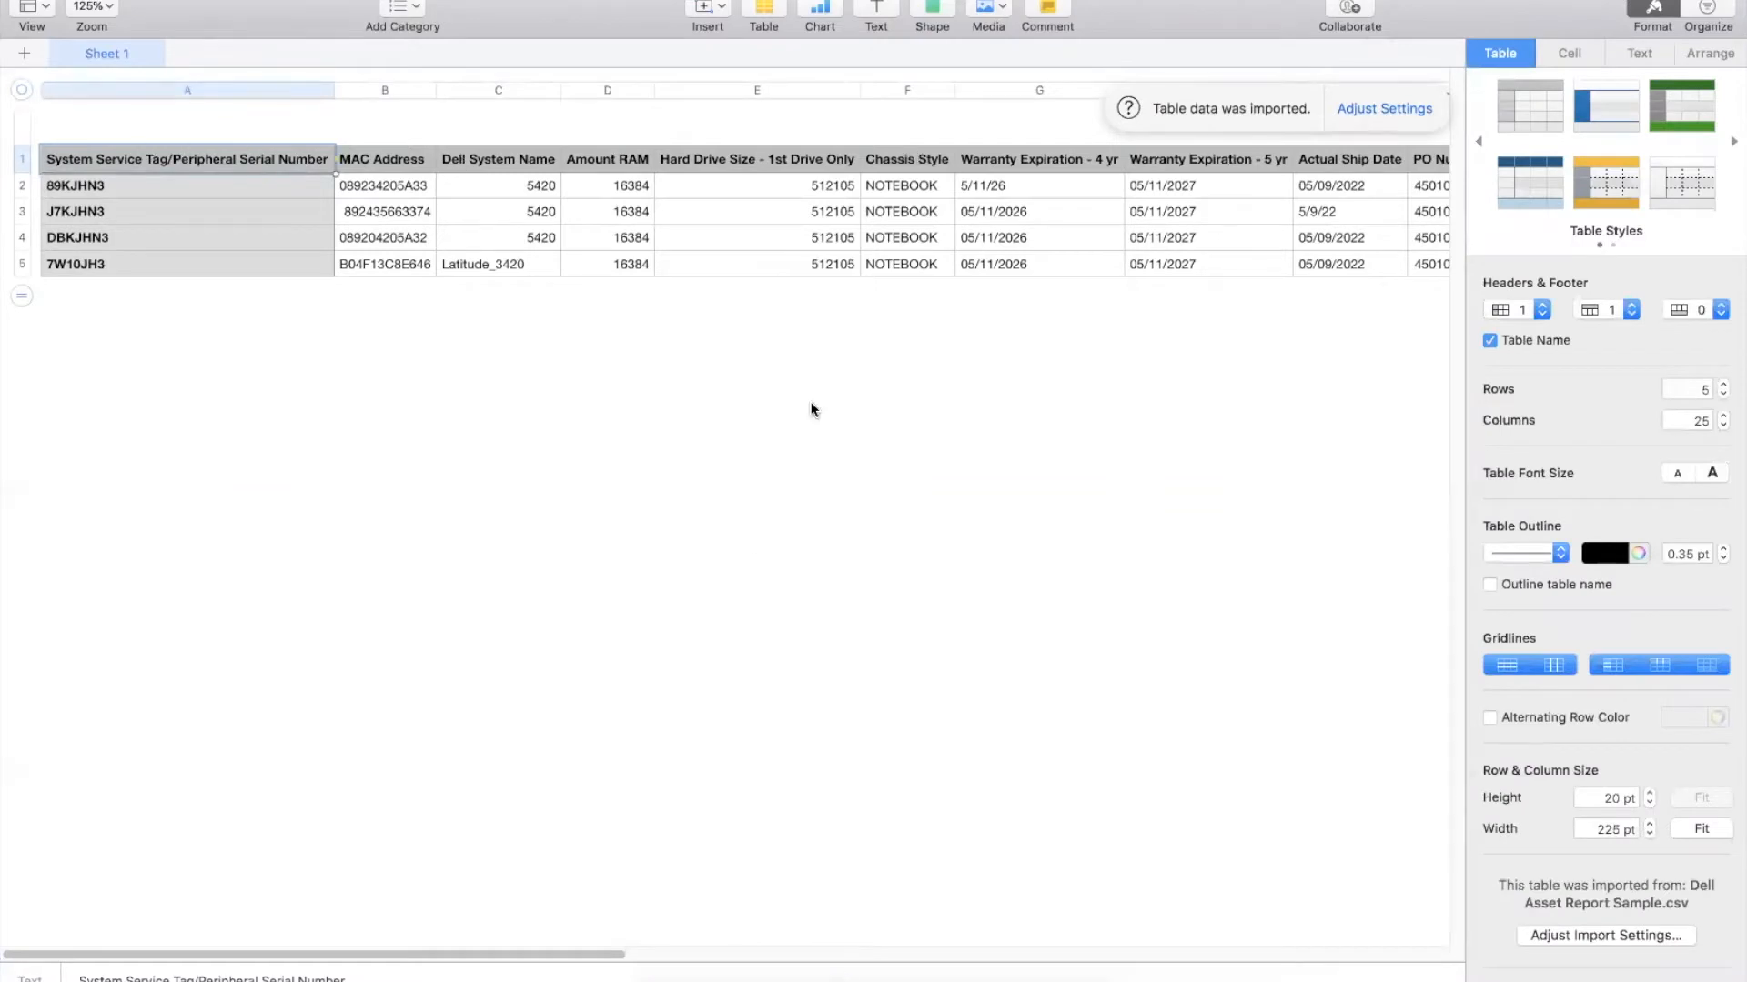
drag(621, 955, 786, 956)
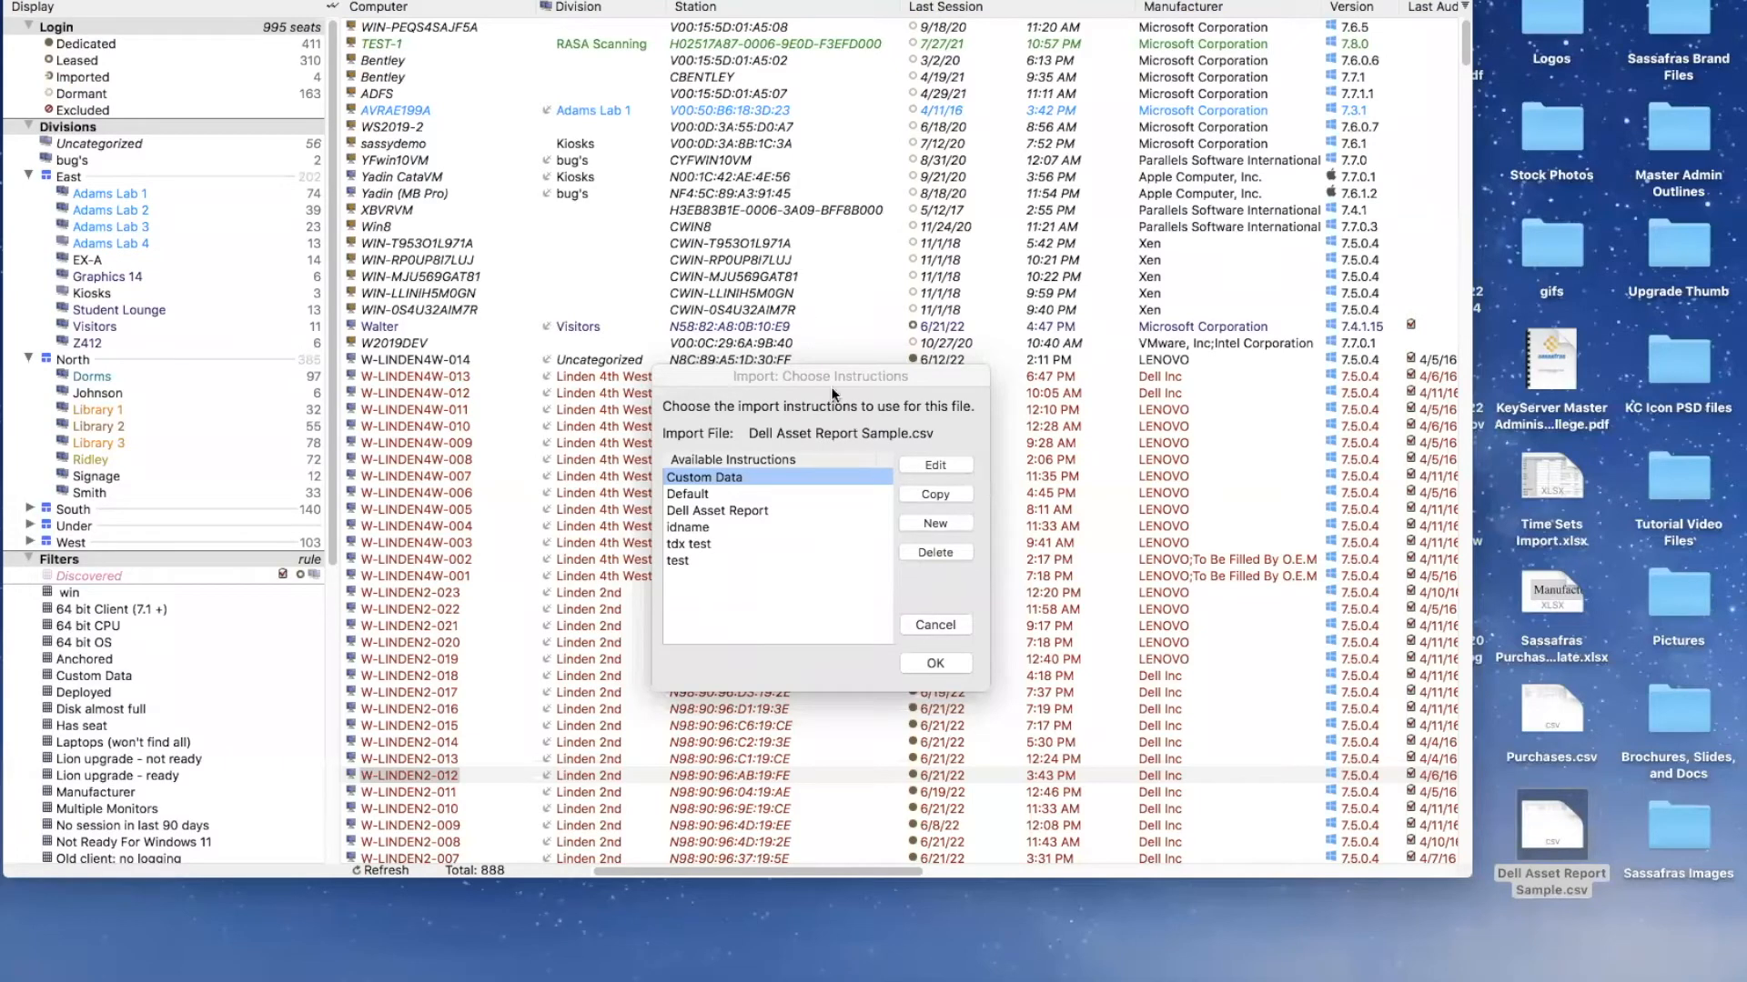
- Open the Dell Asset Report import instructions for editing and reposition the dialog for a clear view
drag(764, 371, 772, 254)
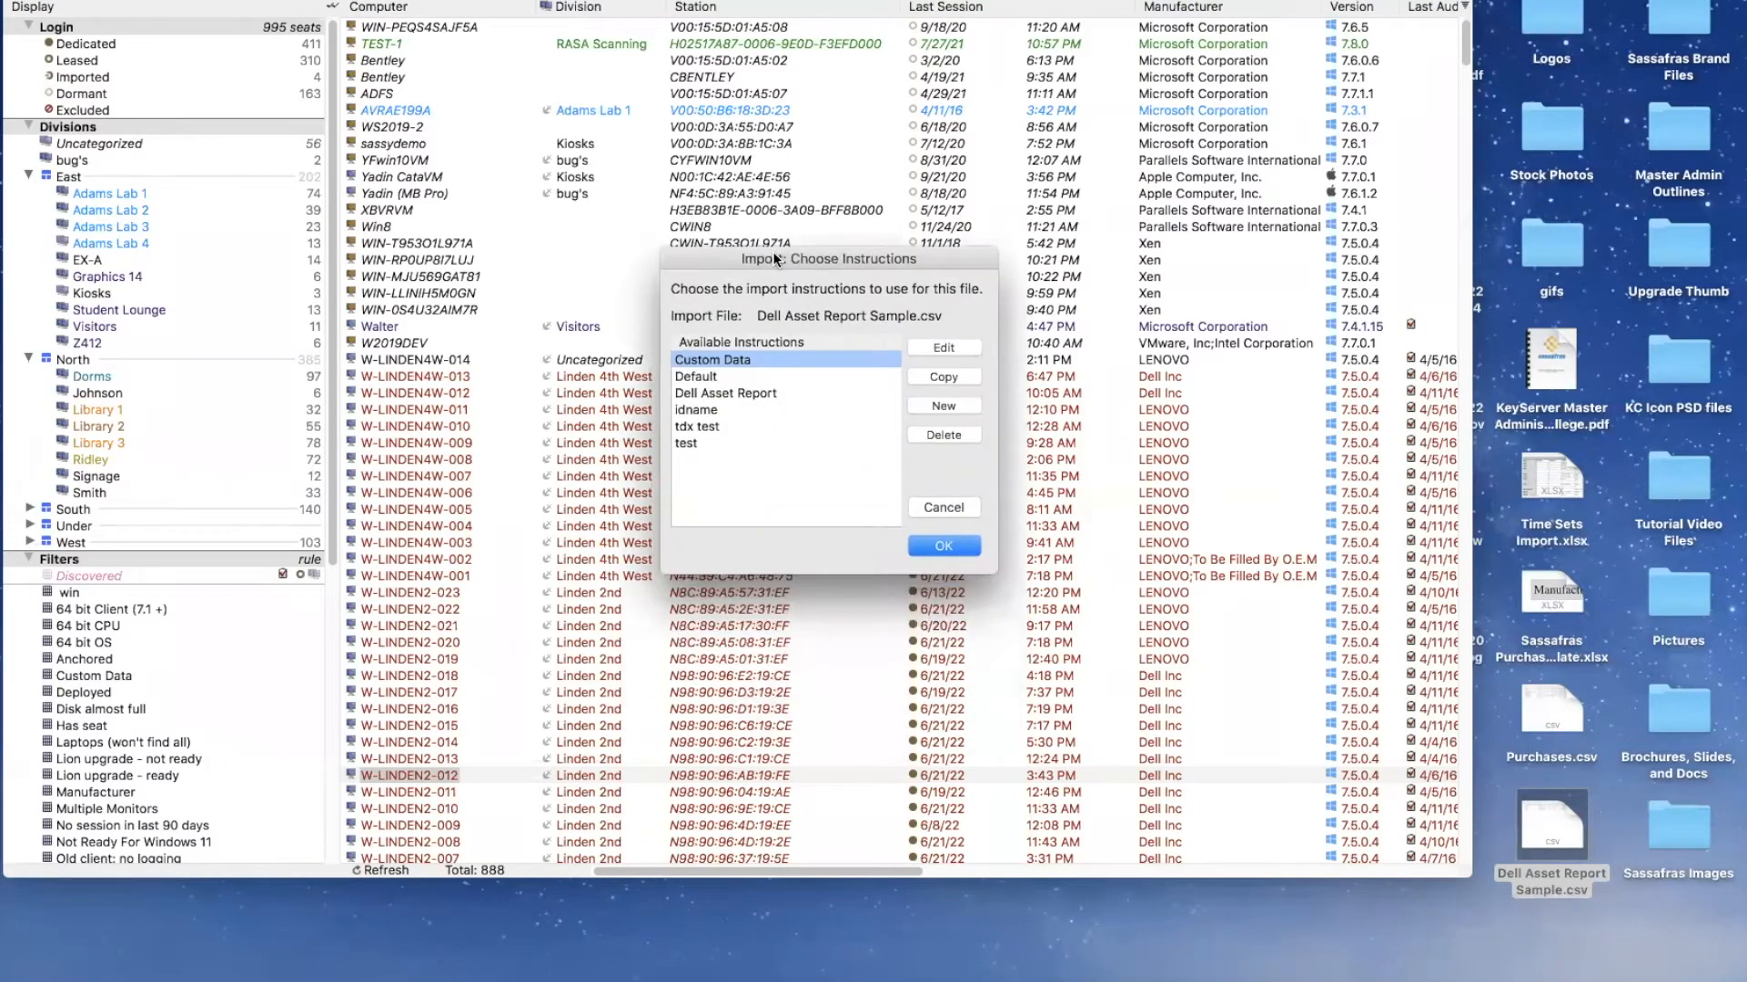
click(739, 393)
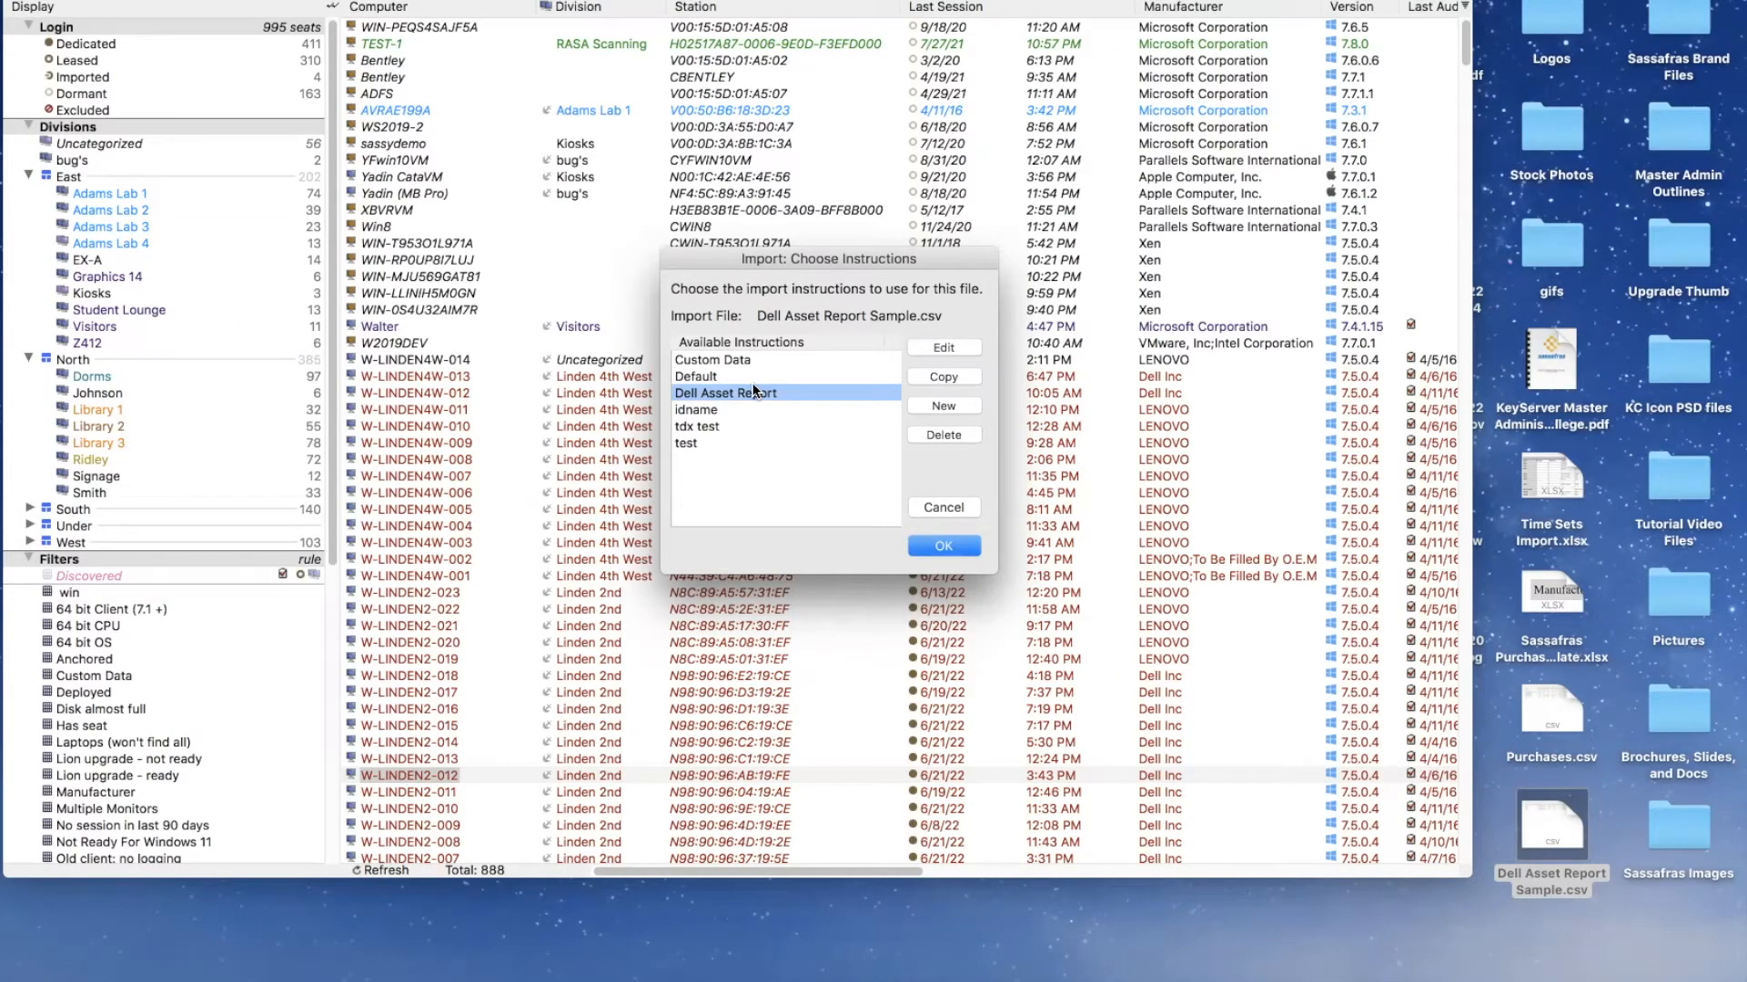
click(937, 347)
drag(855, 213, 802, 116)
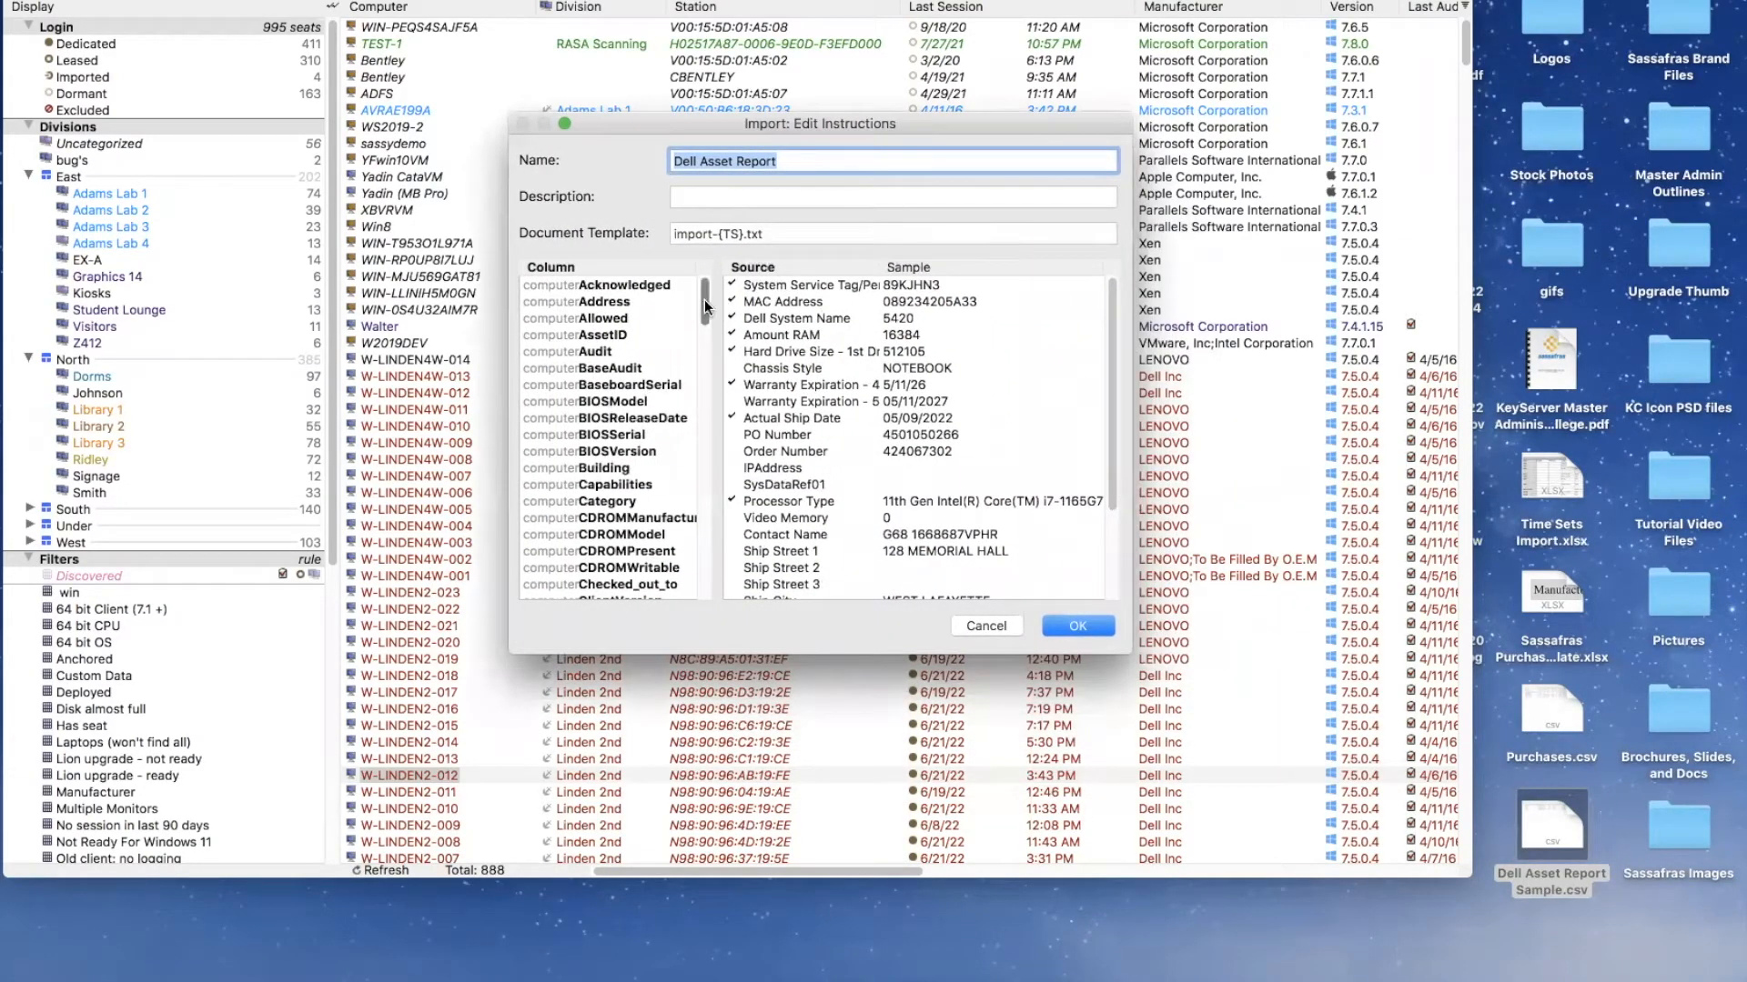
- Examine how the CSV source fields, such as Dell System Name, map to the computer columns in the import instructions
scroll(705, 307, down, 10)
scroll(707, 309, up, 10)
scroll(707, 309, up, 2)
mouse_move(1107, 314)
mouse_down()
mouse_move(1128, 402)
mouse_move(1109, 303)
mouse_up()
drag(1111, 349, 1109, 437)
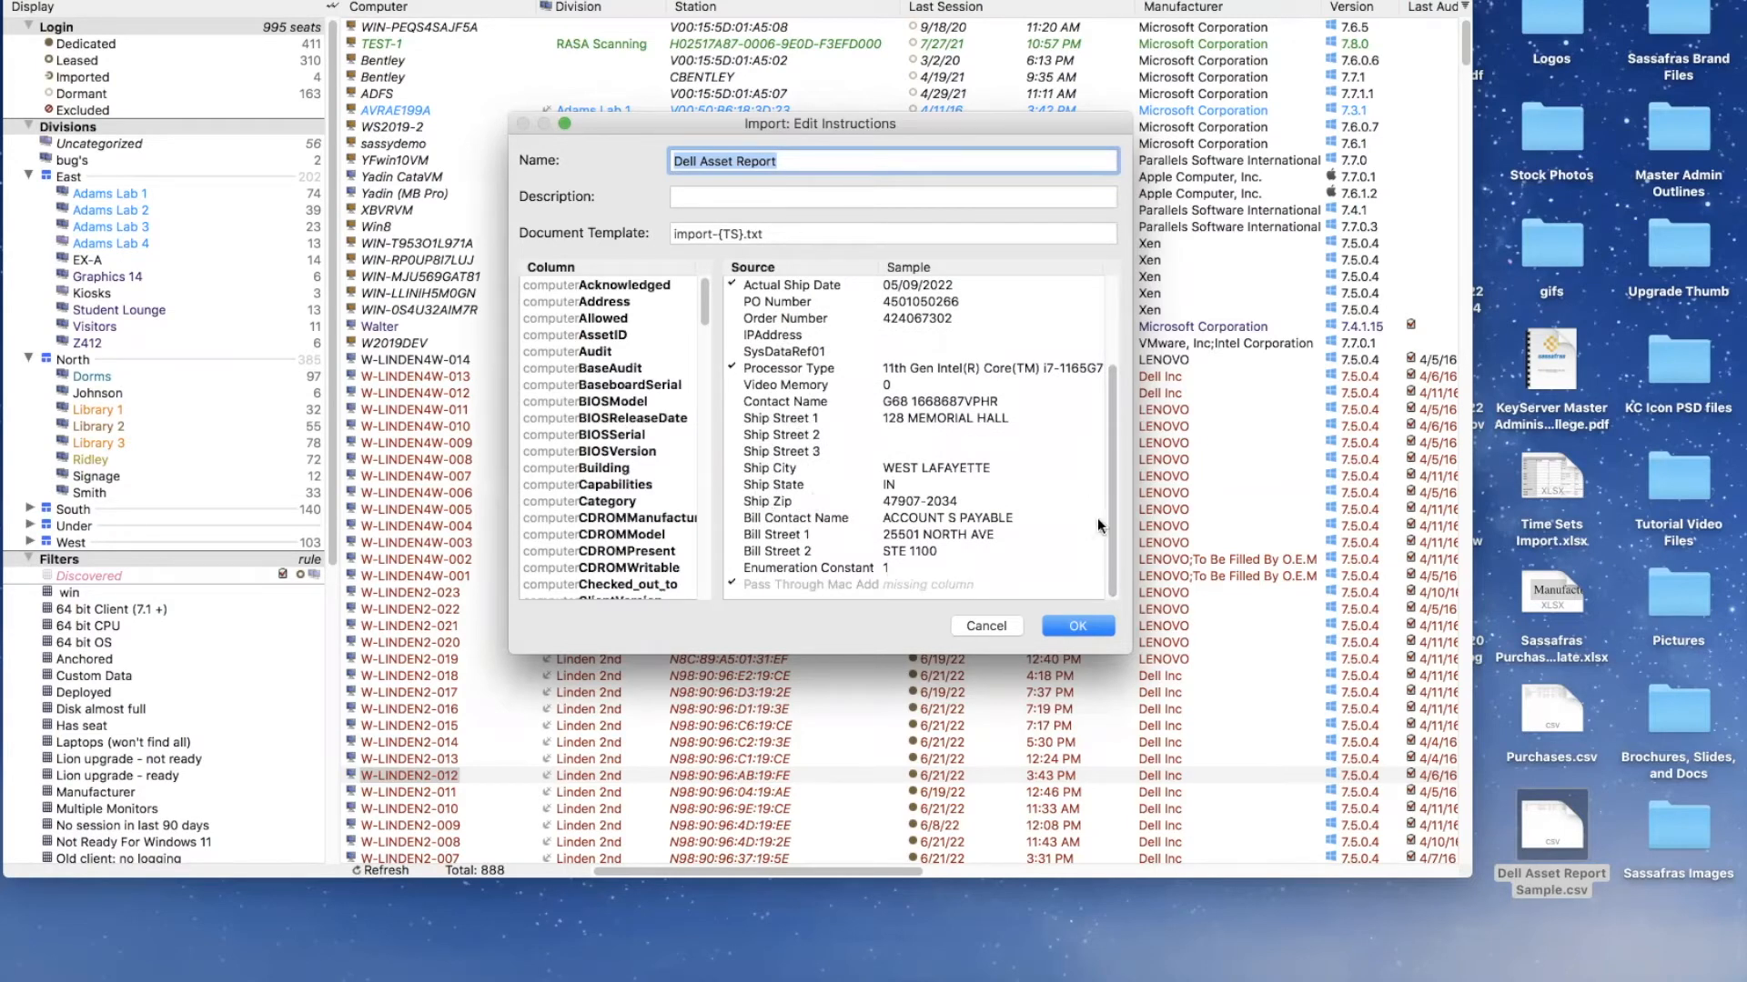
drag(1113, 504, 1113, 378)
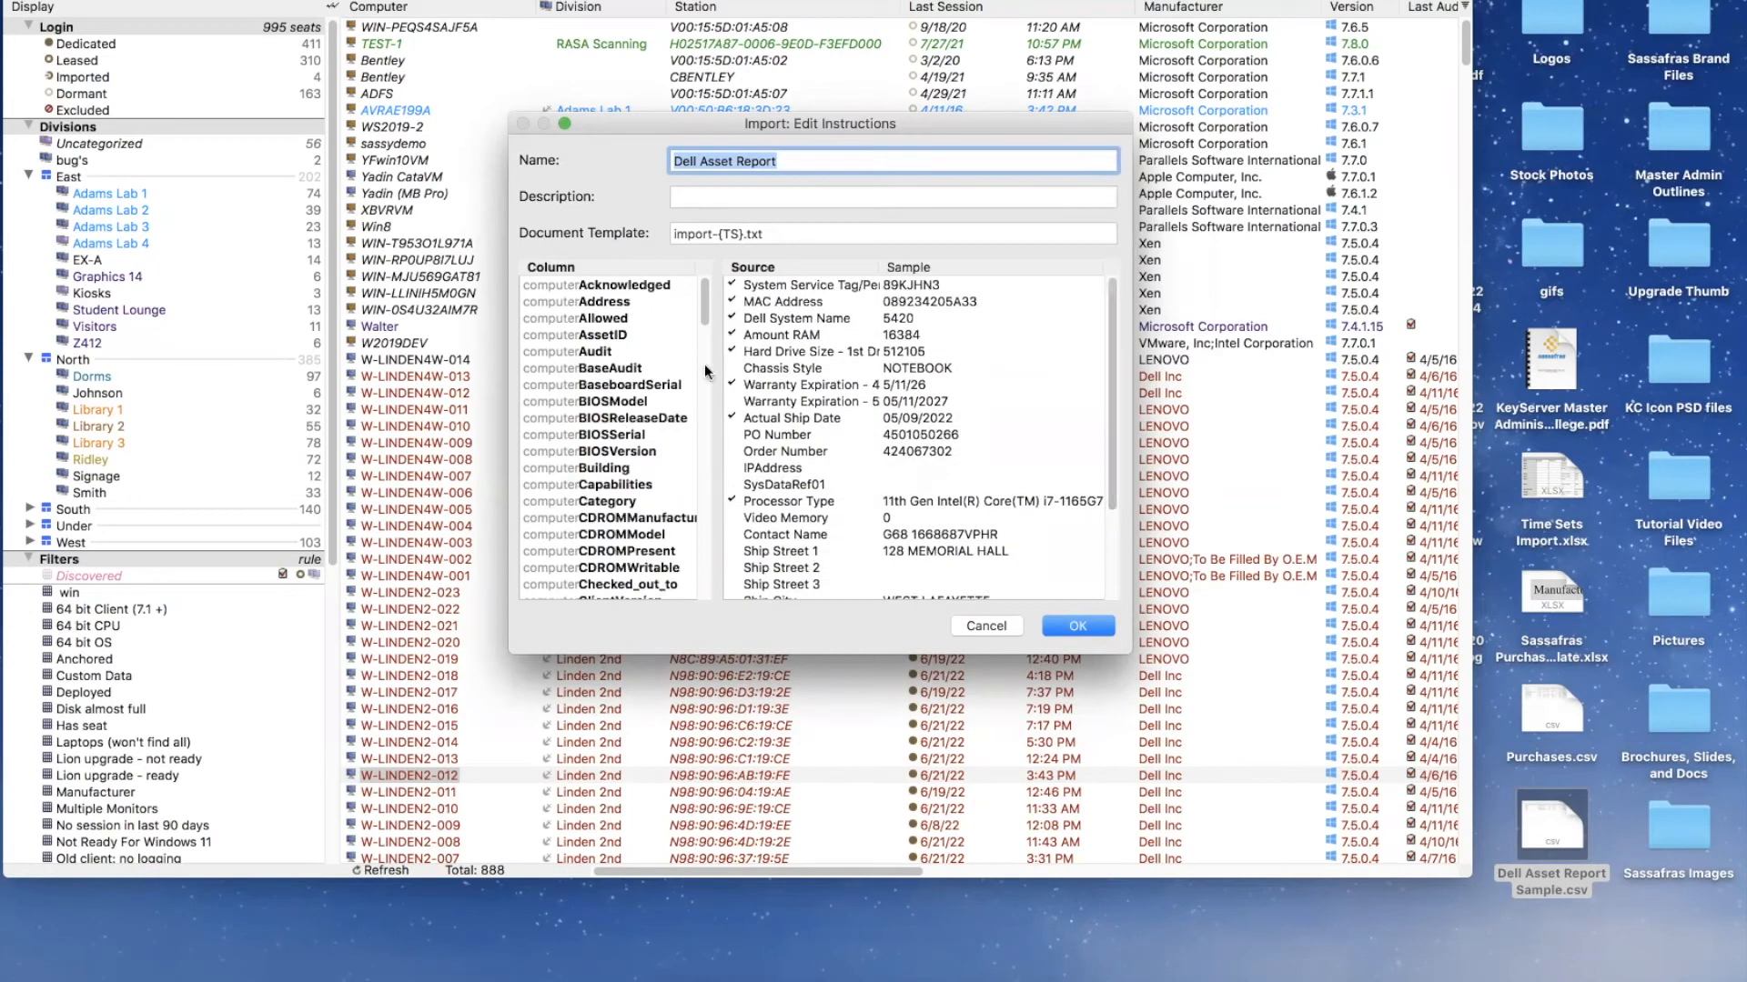
scroll(715, 357, down, 5)
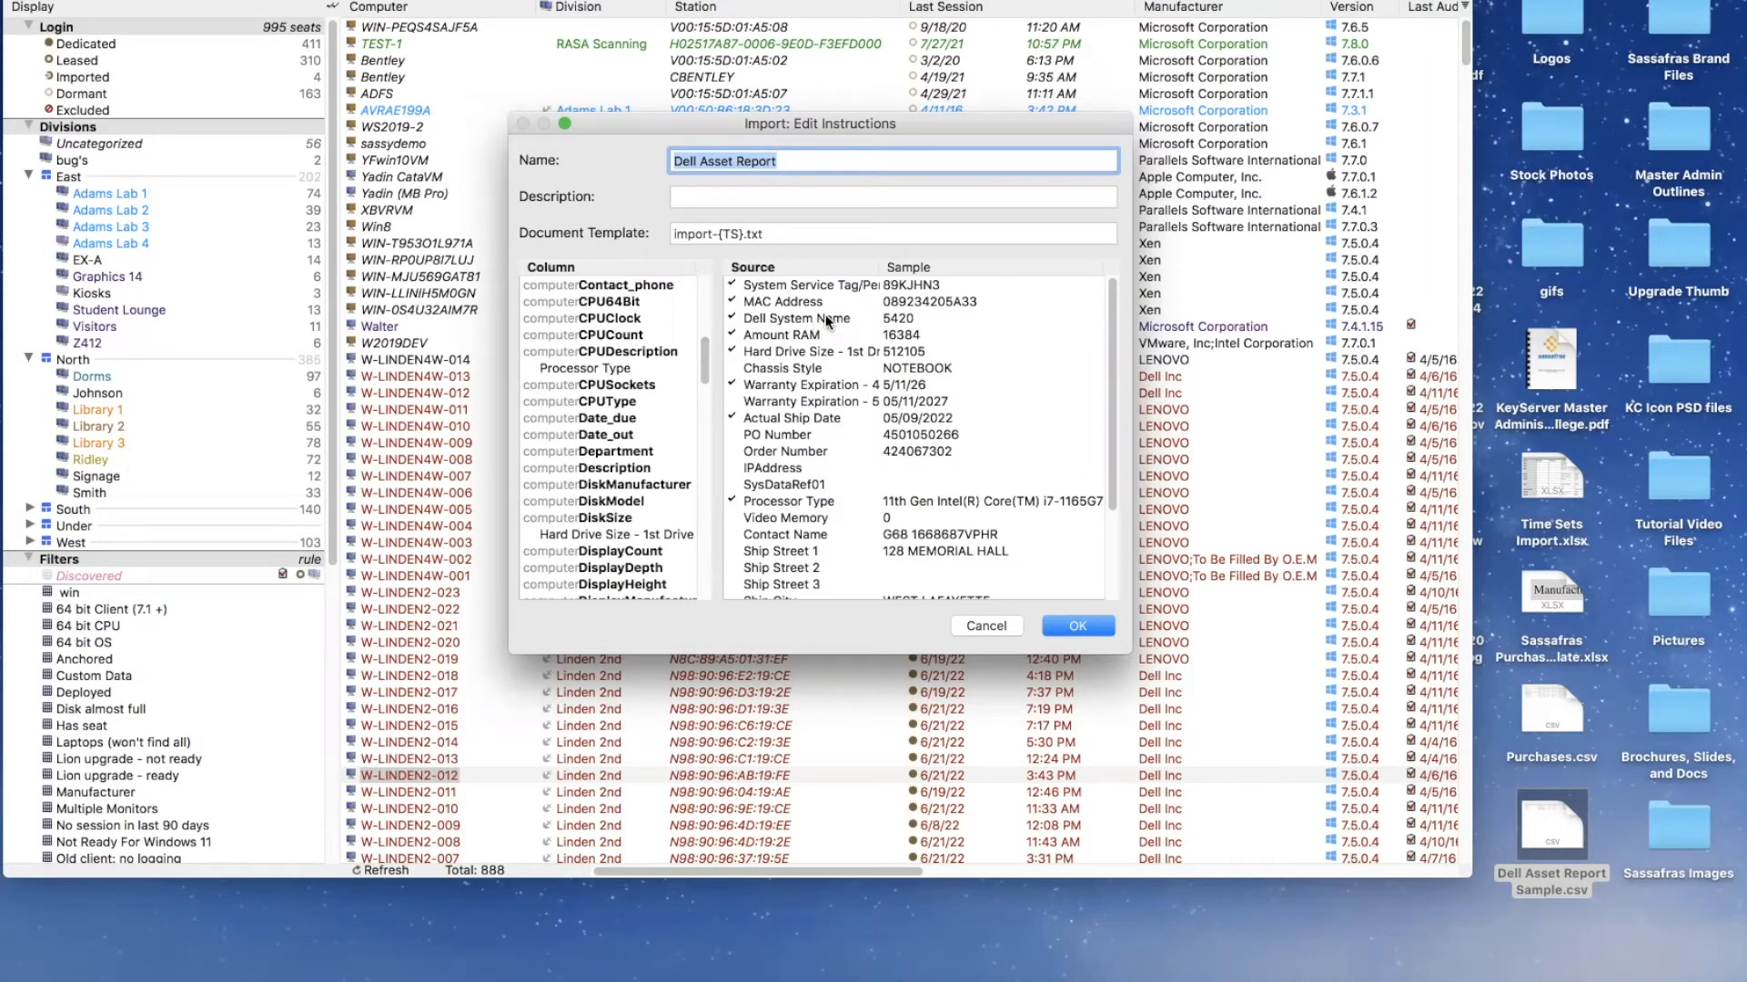
drag(815, 319, 780, 330)
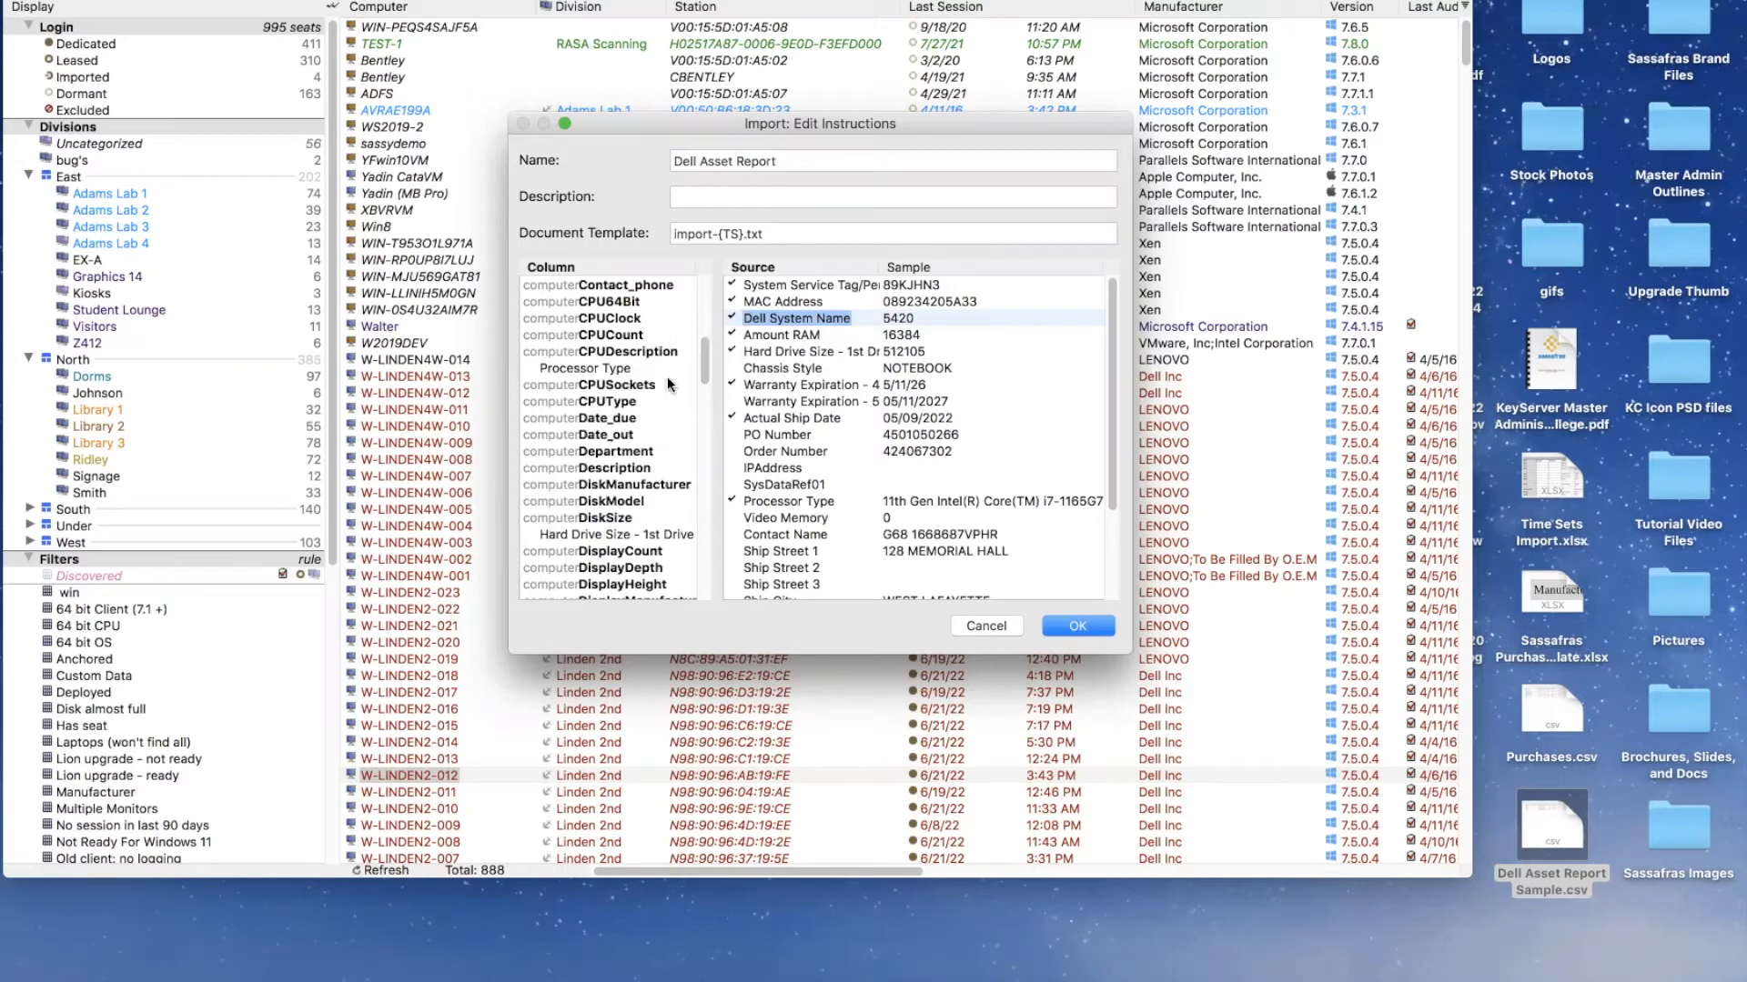
scroll(705, 382, down, 1)
scroll(717, 400, down, 10)
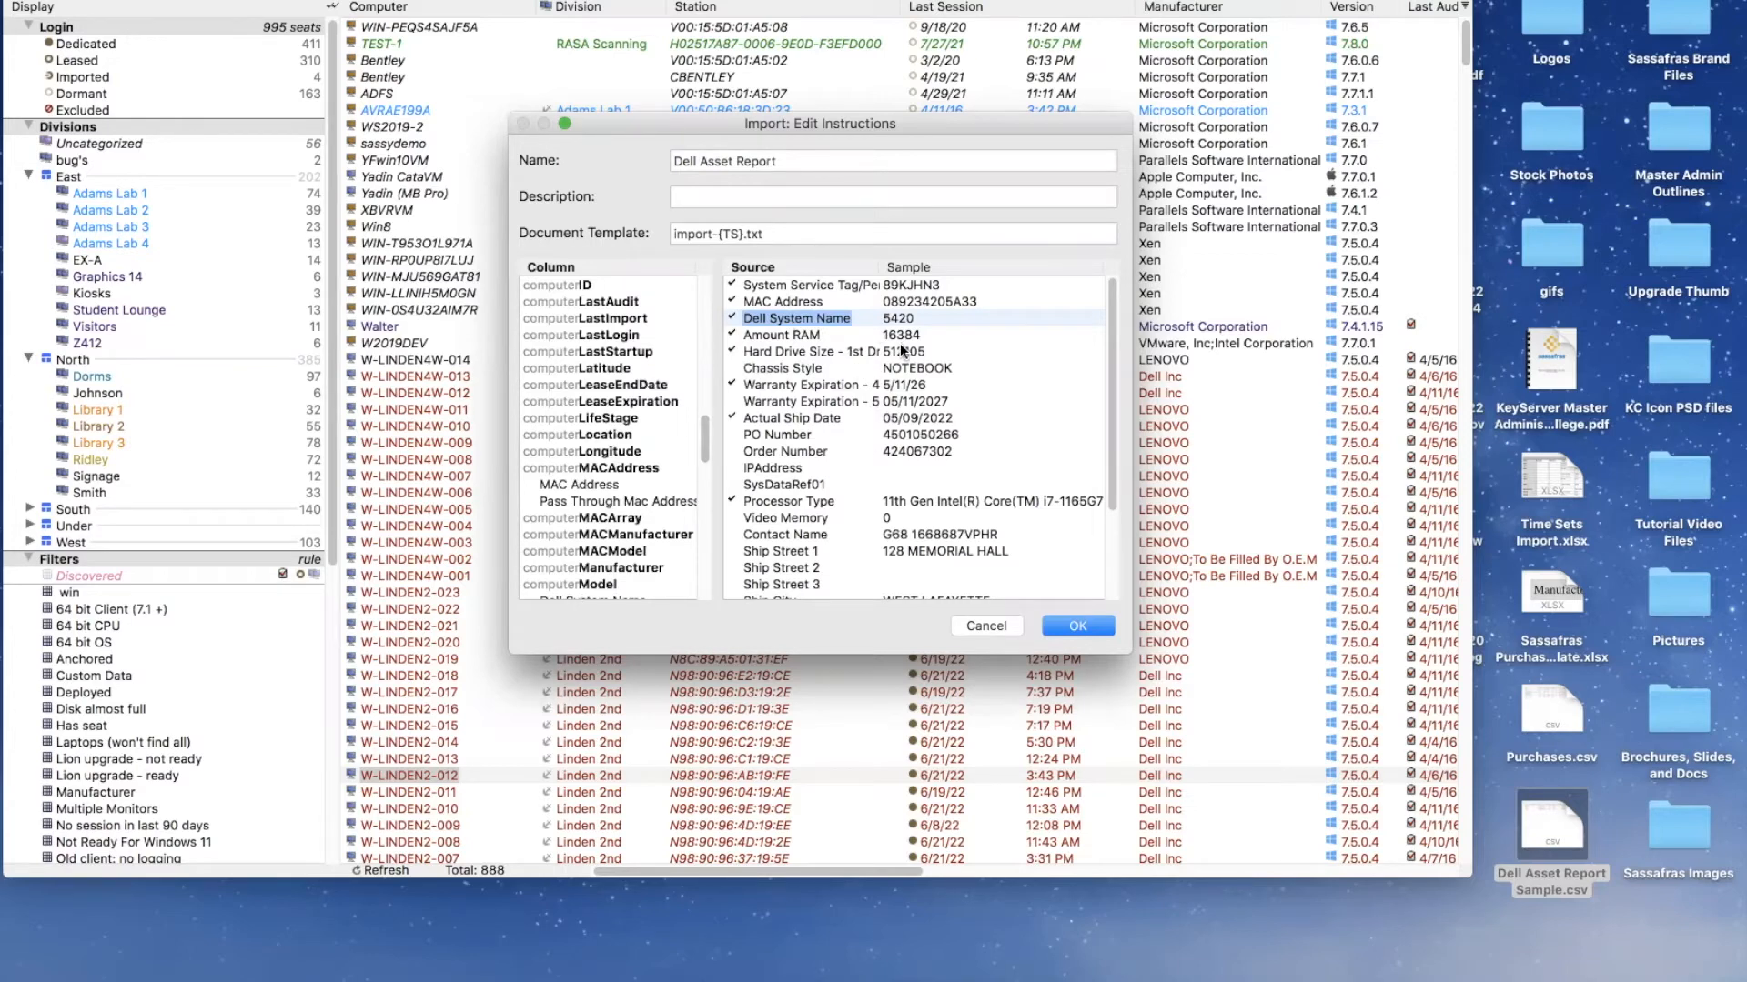
- Delete the Pass Through Mac Address source from the computerMACAddress column mapping and confirm the deletion
click(550, 489)
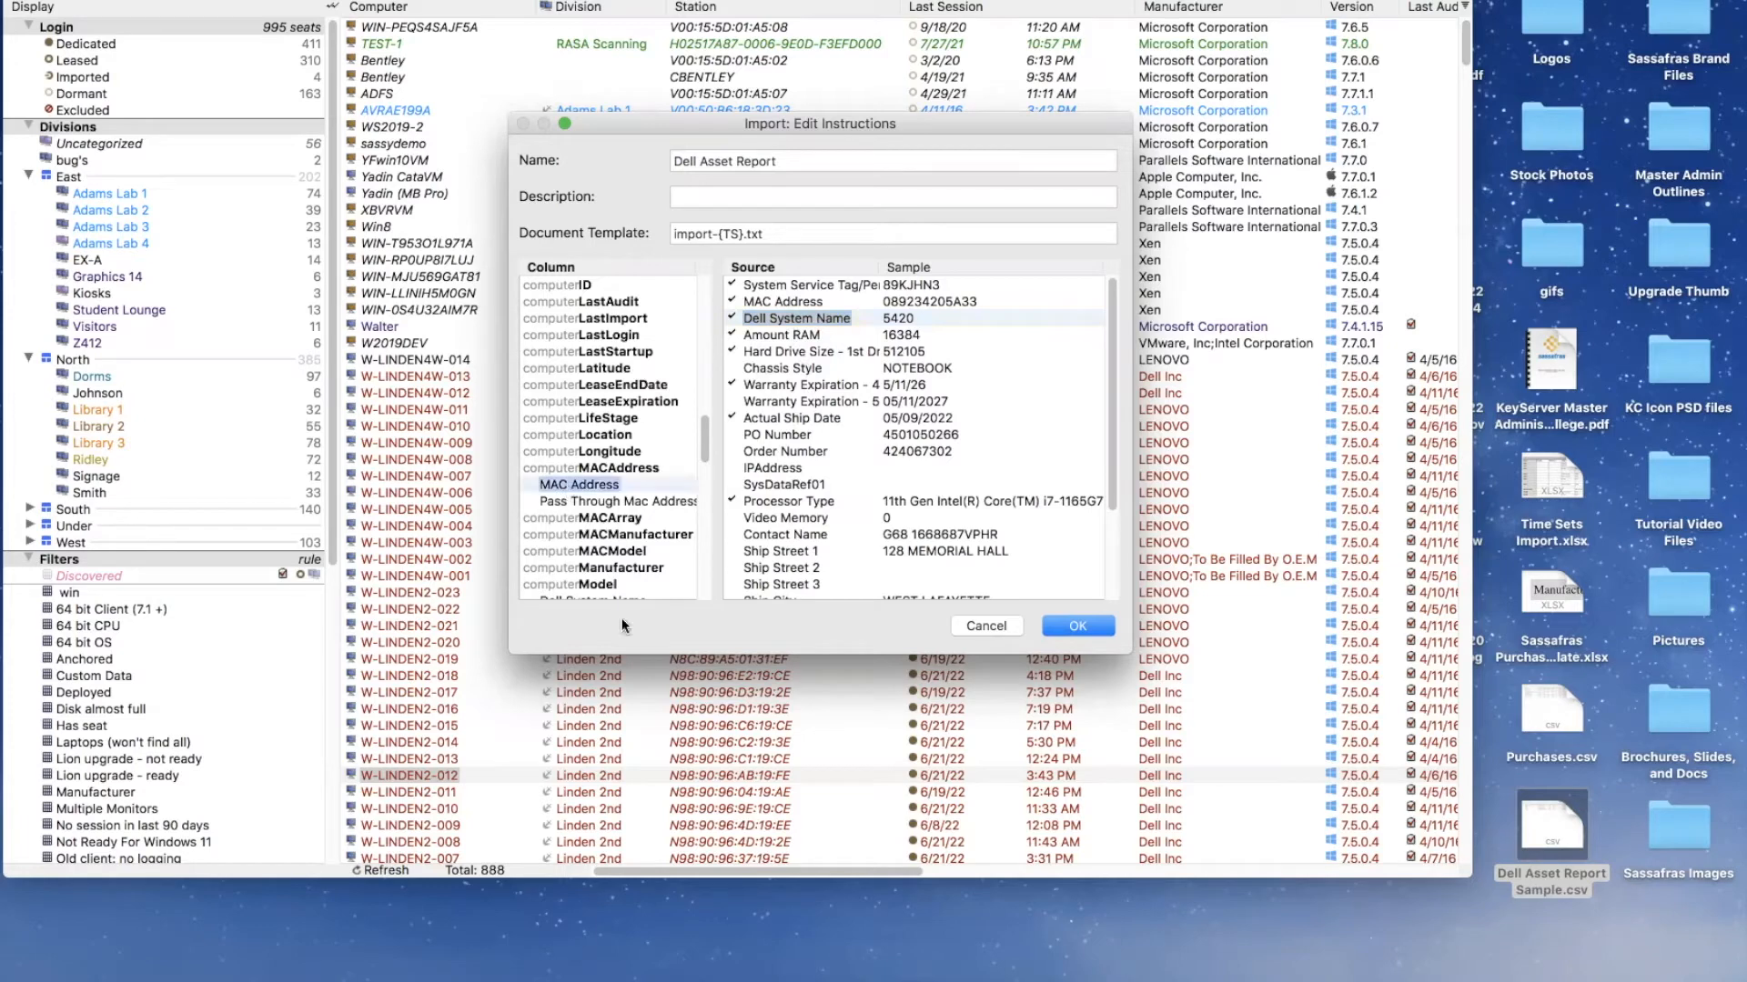
right_click(625, 500)
click(674, 565)
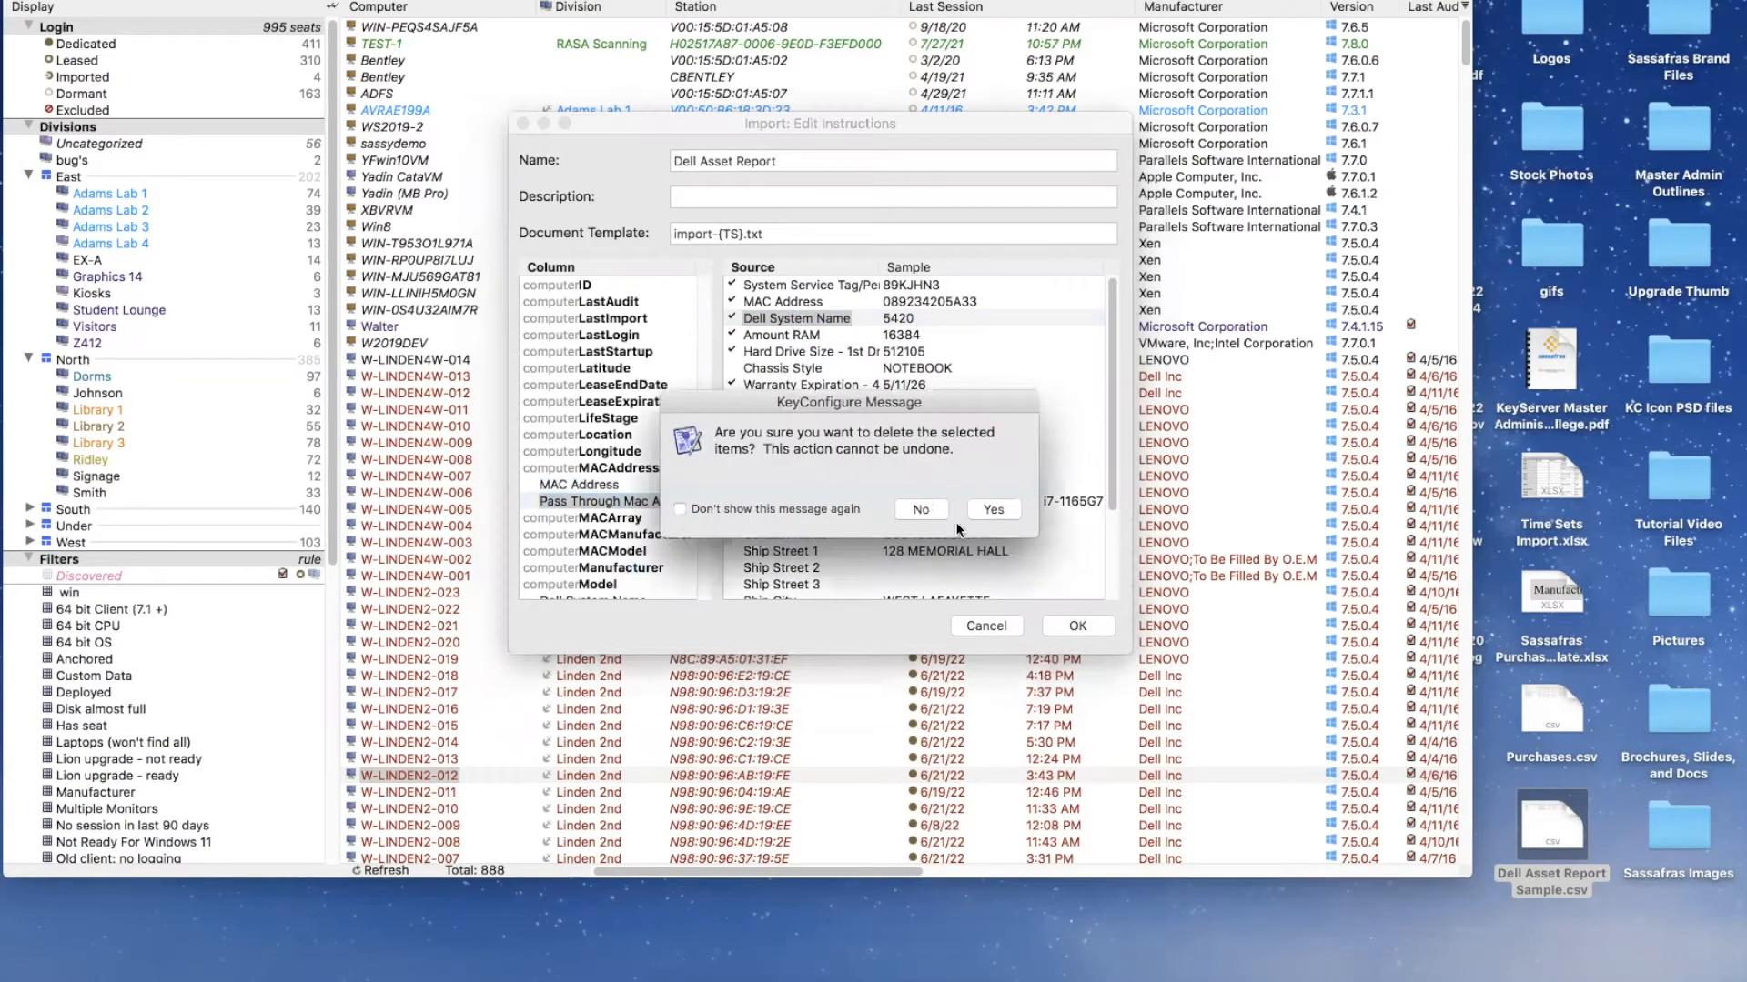
click(990, 509)
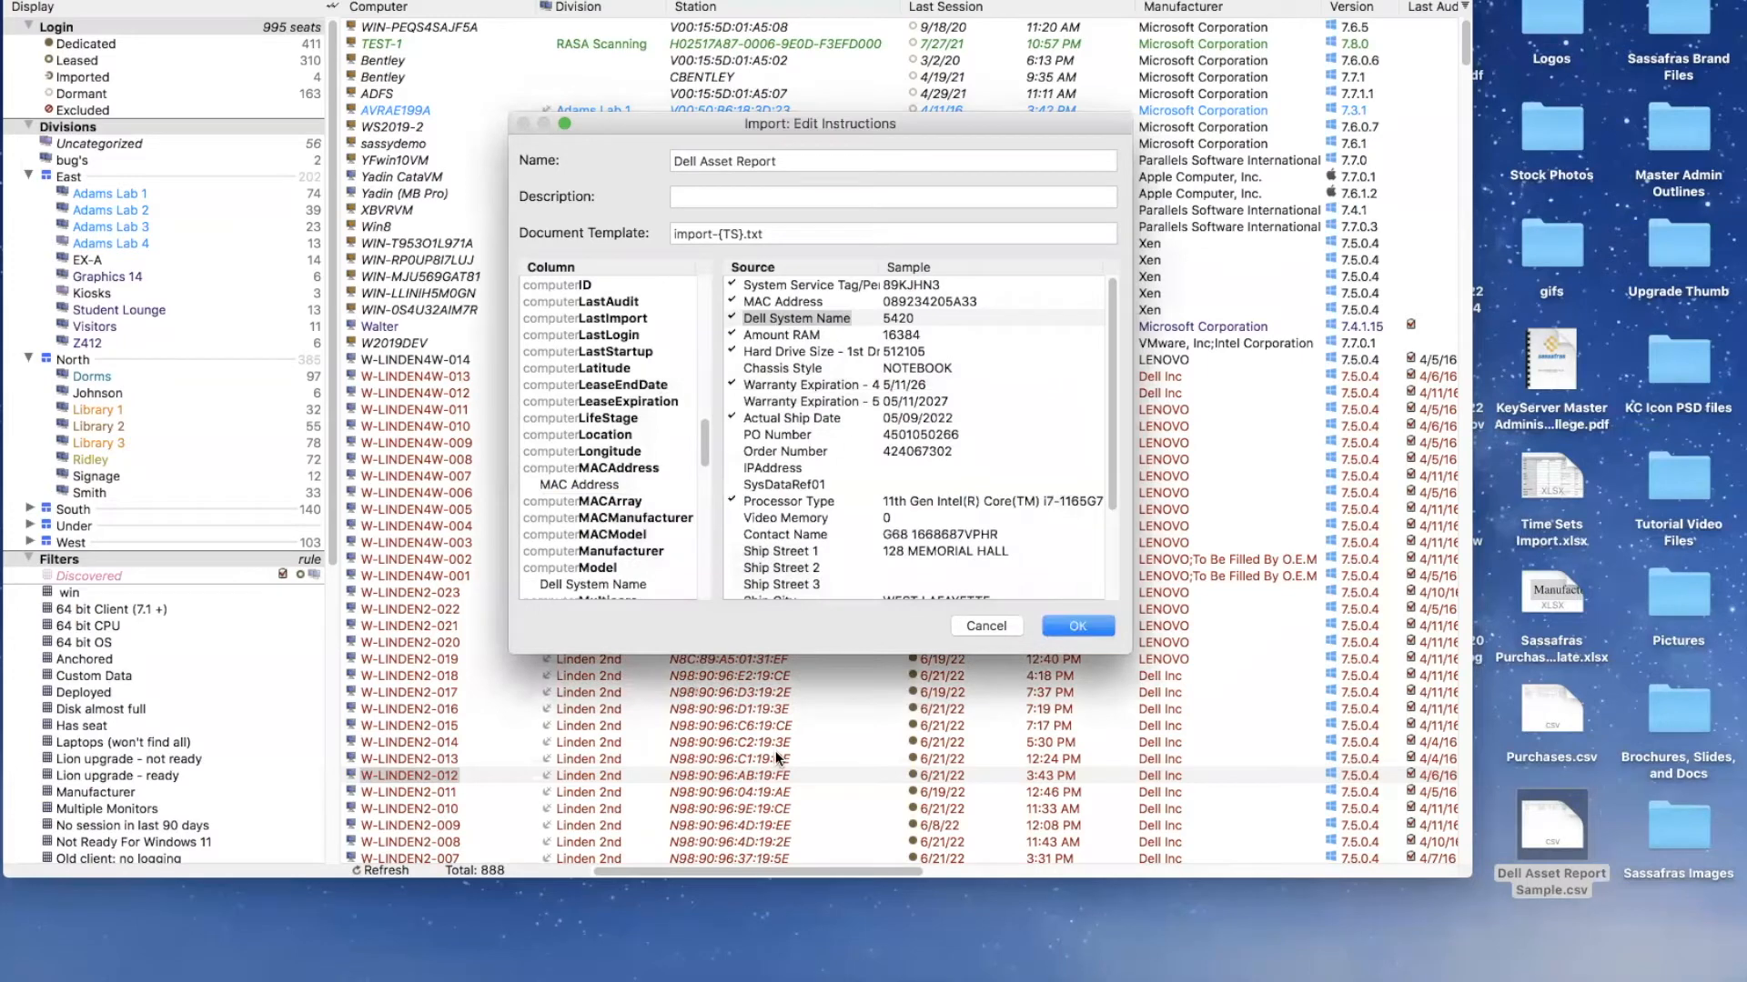
- Check the MAC Address mapping and the Processor Type source field, and save the Dell Asset Report import instructions
click(588, 477)
click(604, 480)
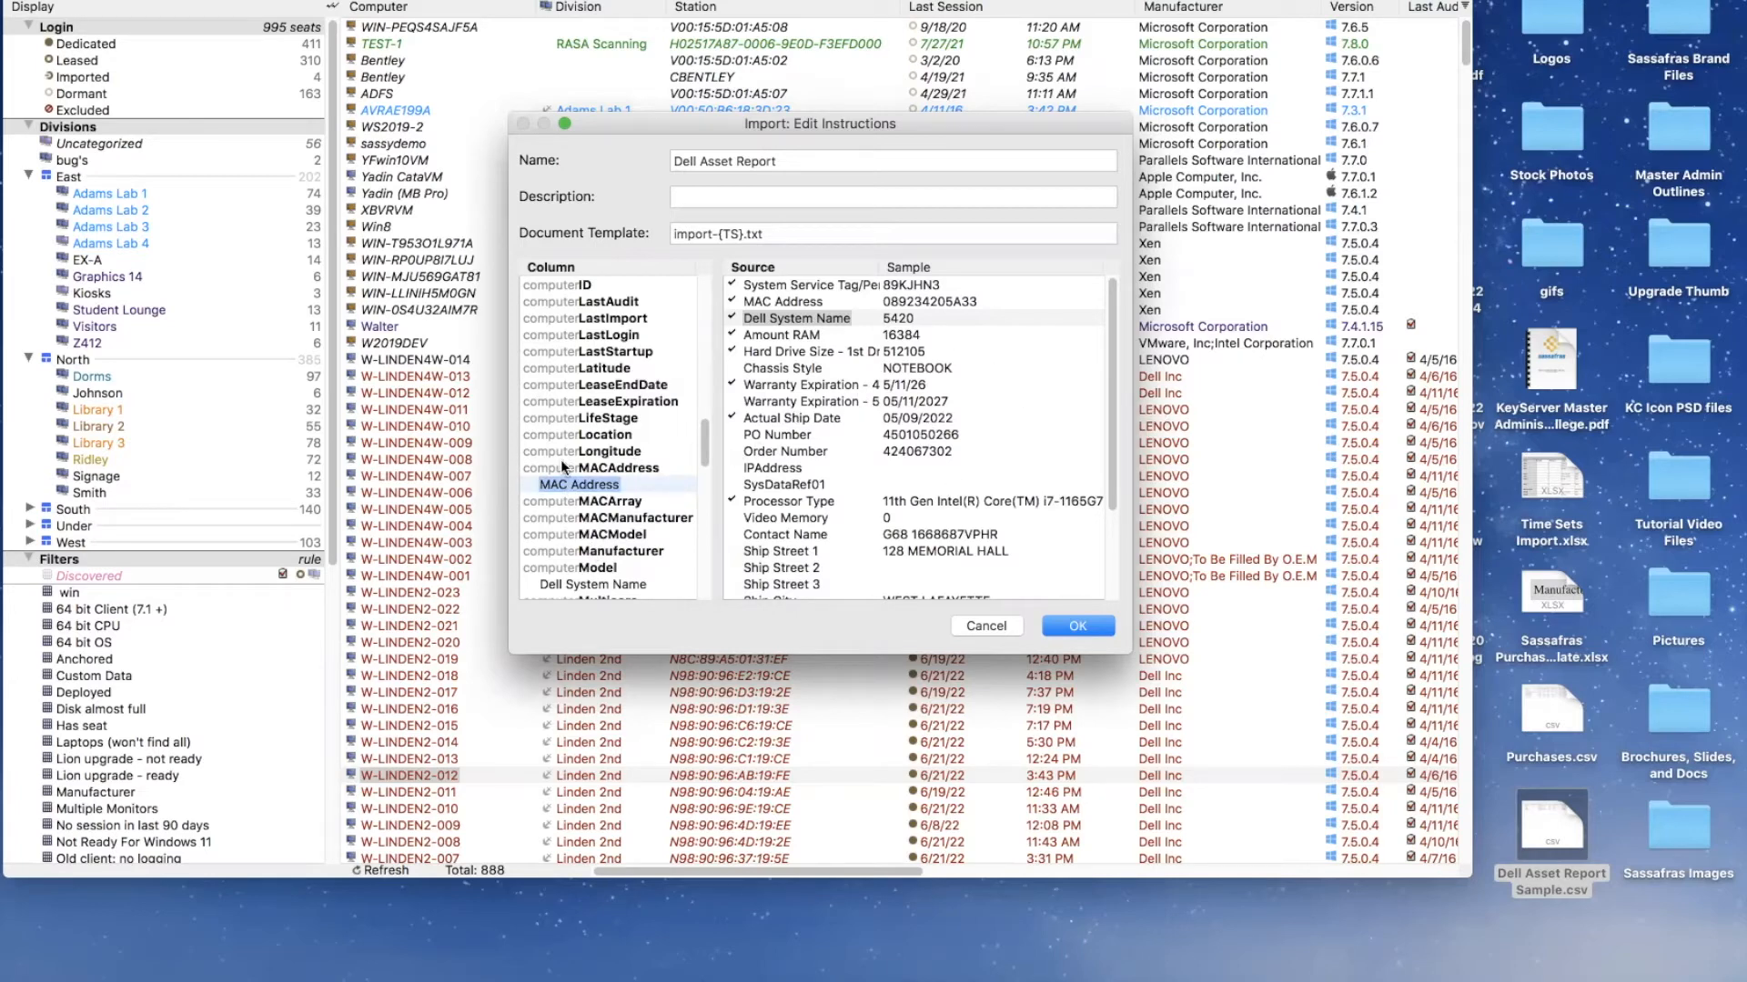
drag(709, 443, 711, 304)
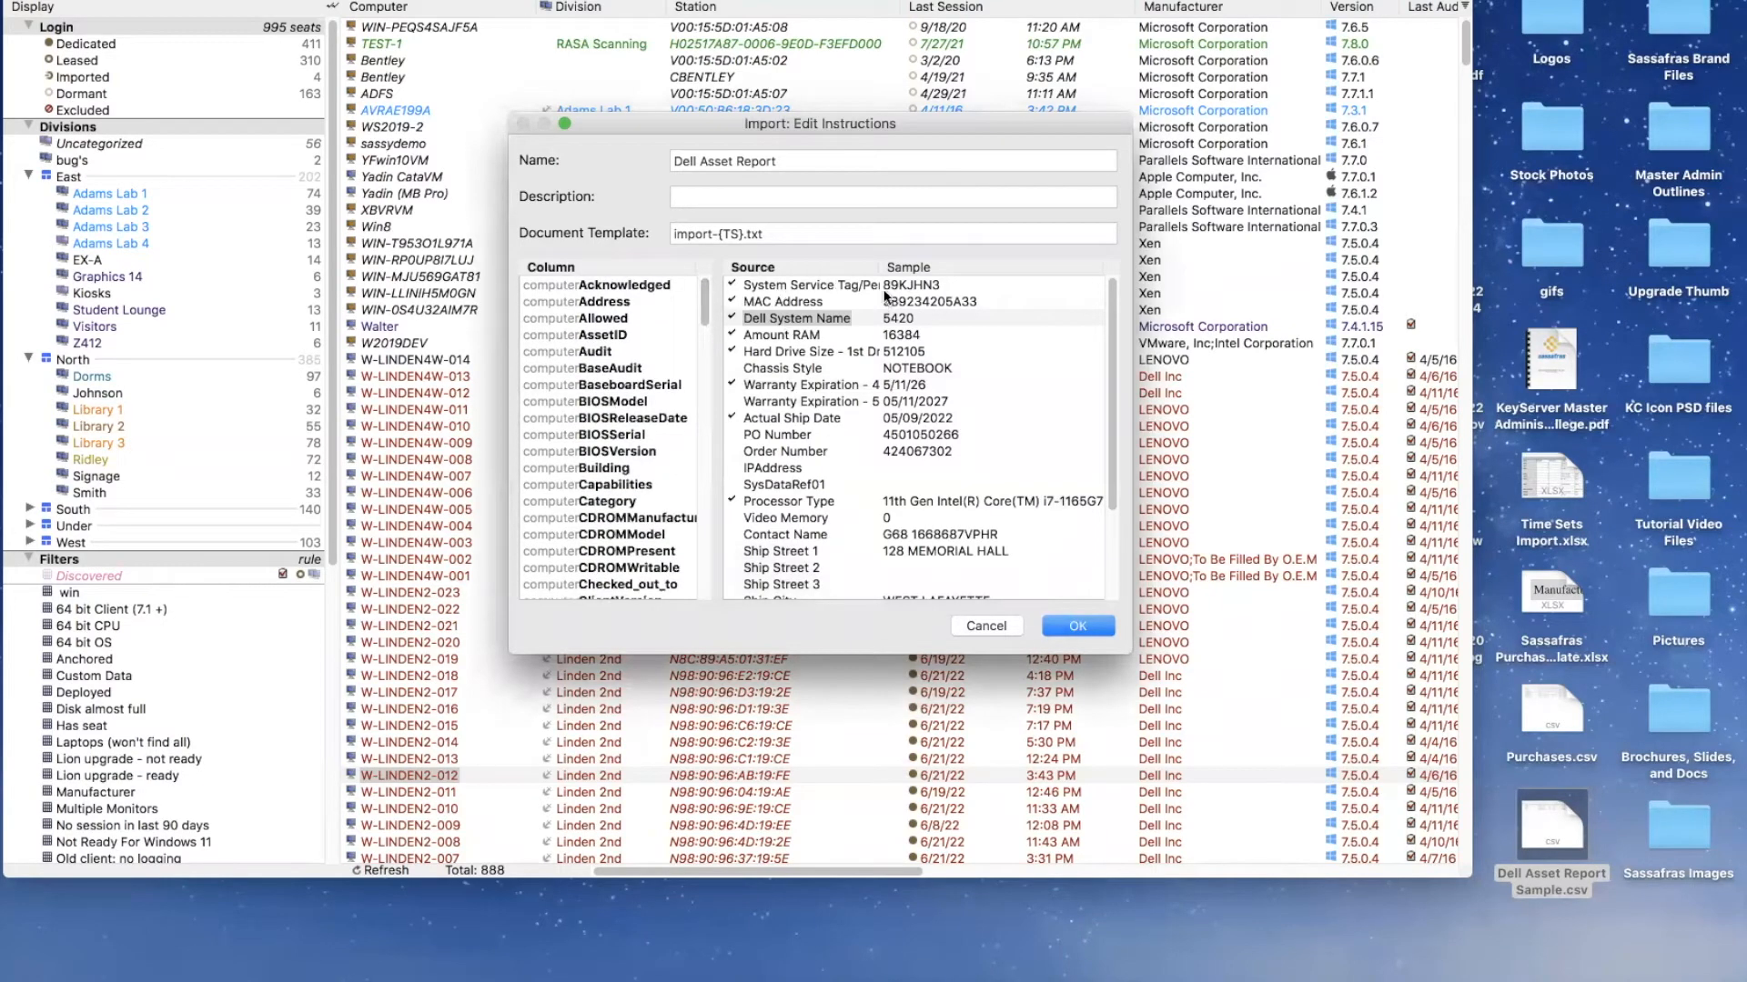
click(732, 351)
click(788, 502)
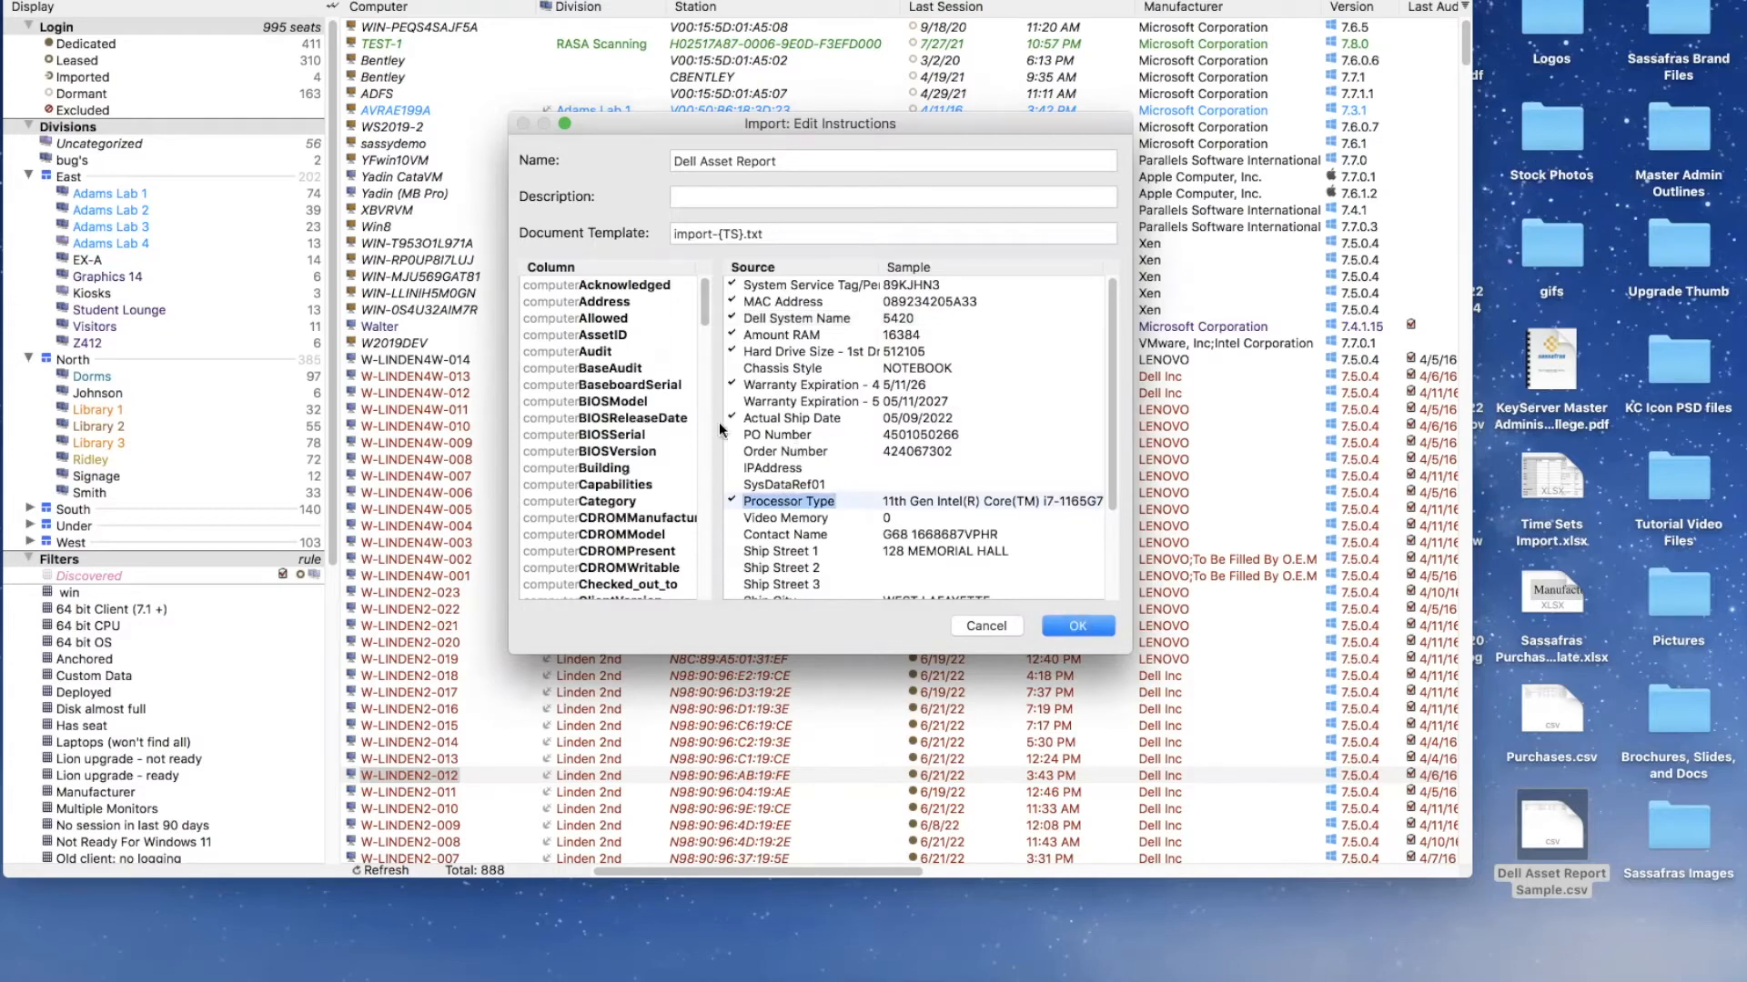
key(Return)
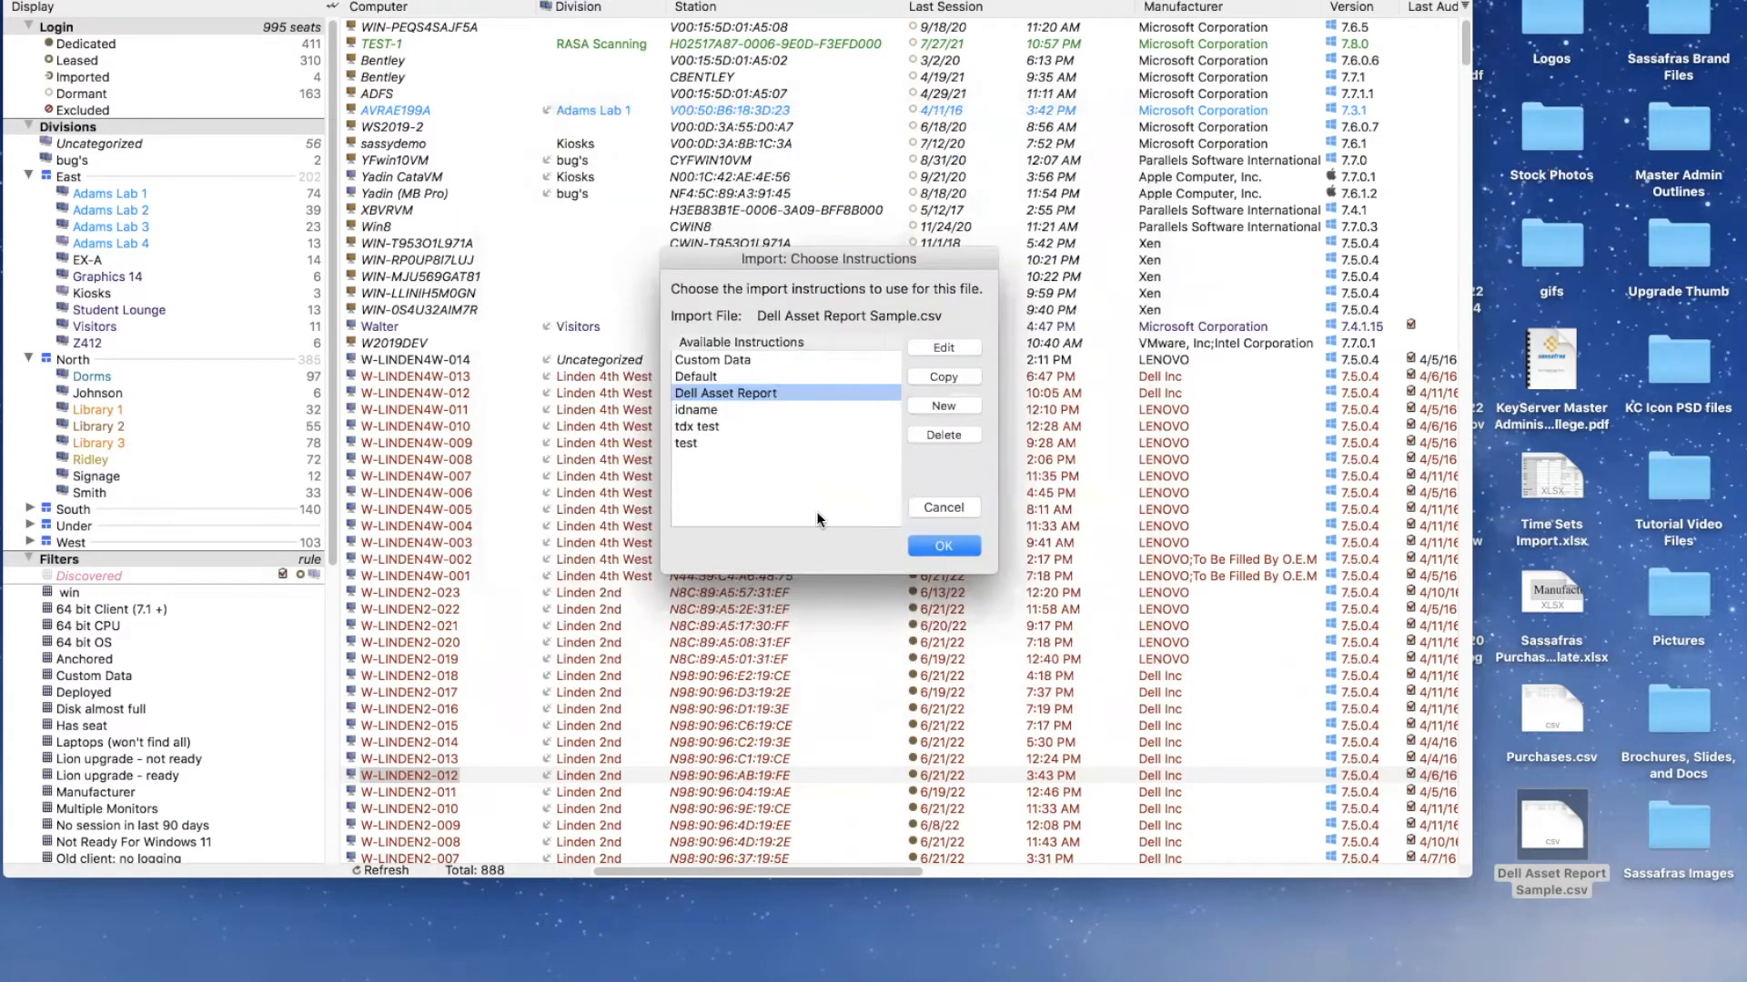
- Start the import with the Dell Asset Report instructions, view the date formats offered for computerPurchaseDate, and stop the import
click(945, 546)
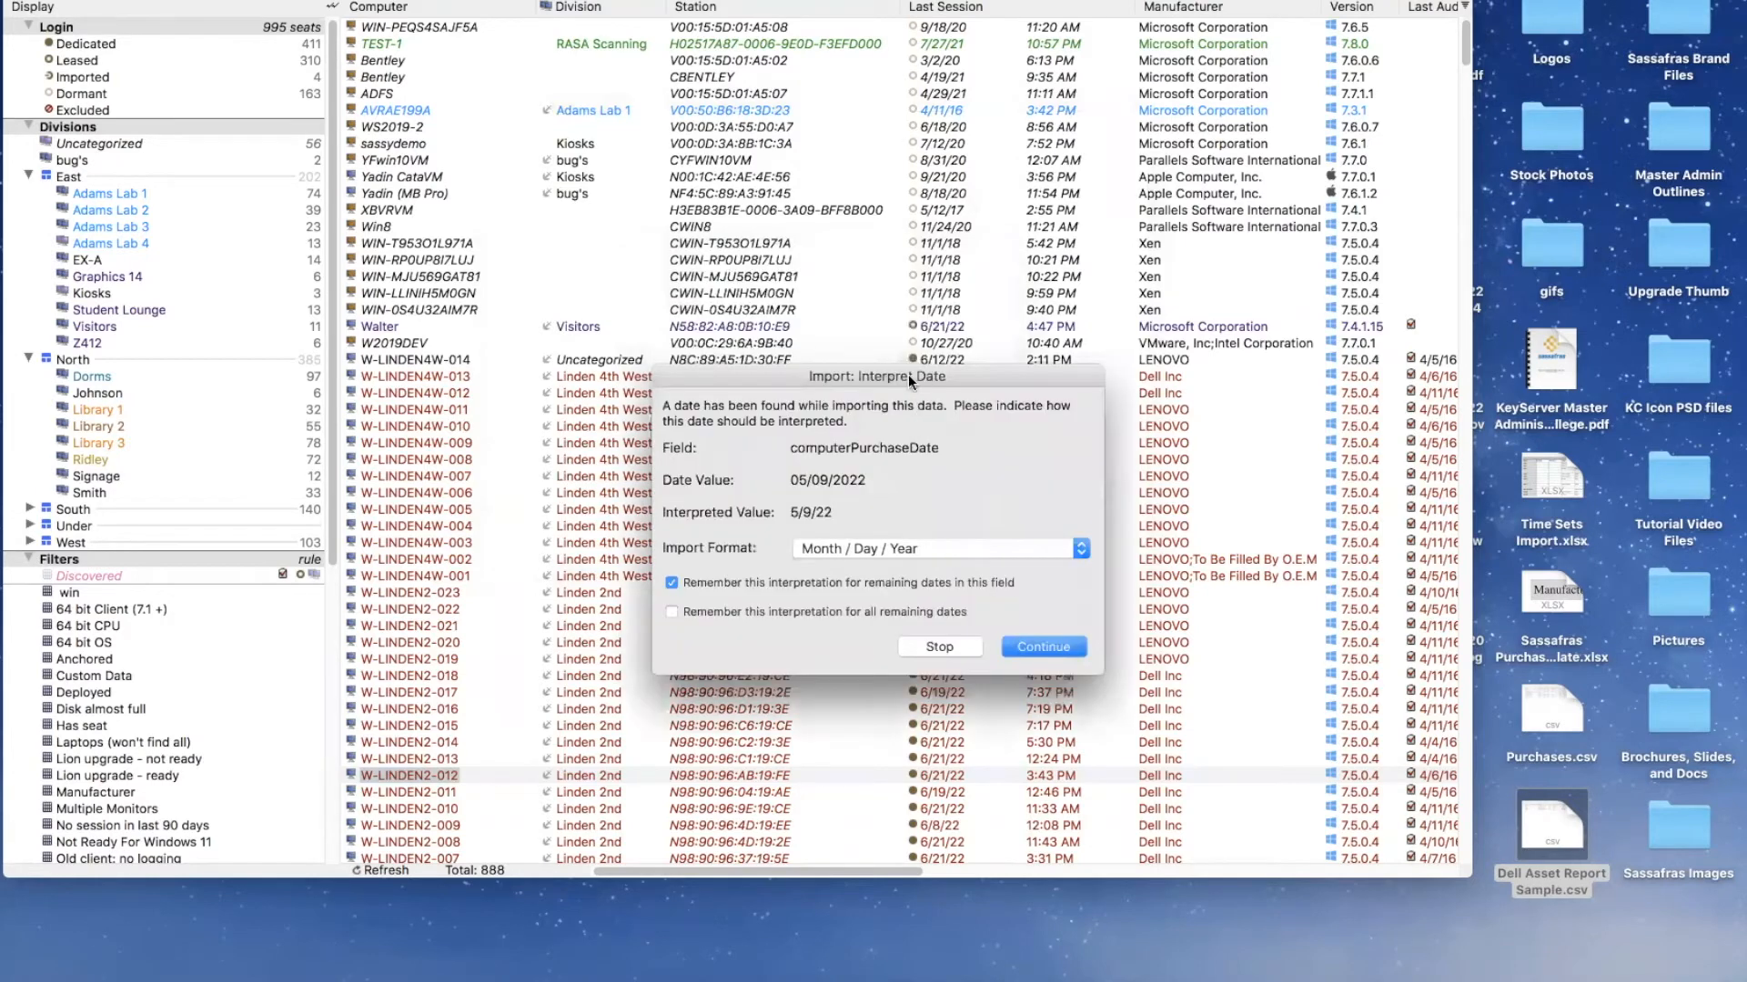
drag(870, 367, 789, 213)
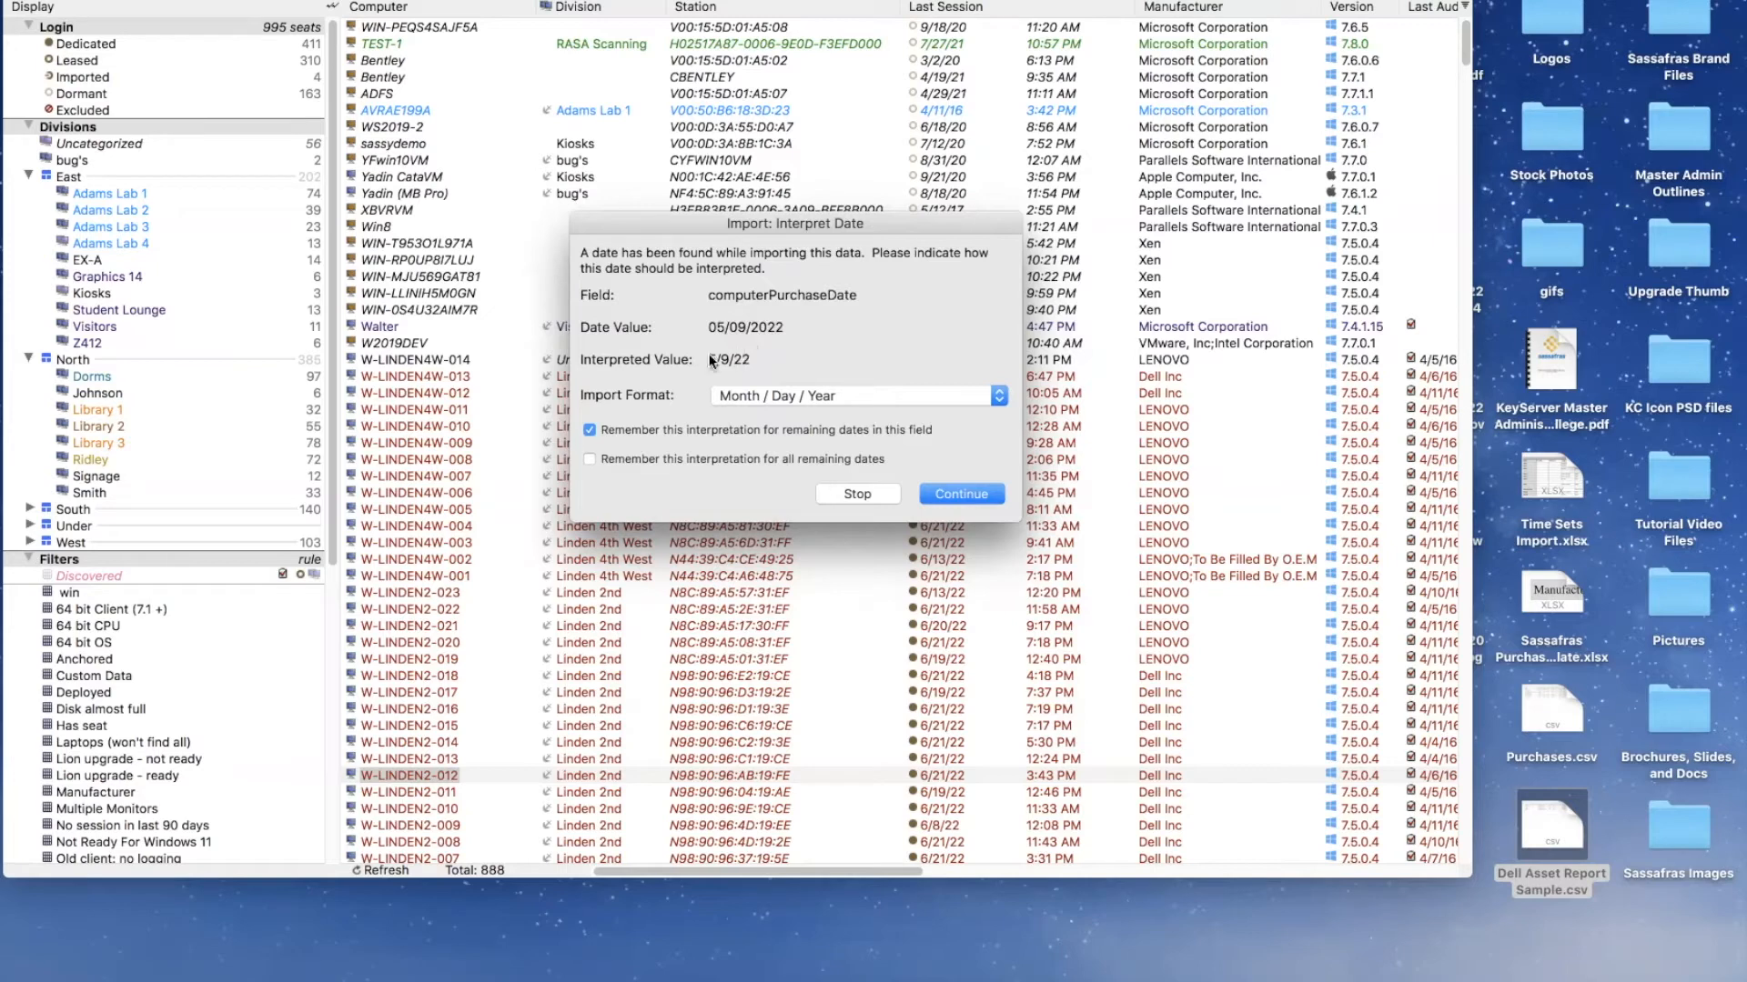
click(822, 396)
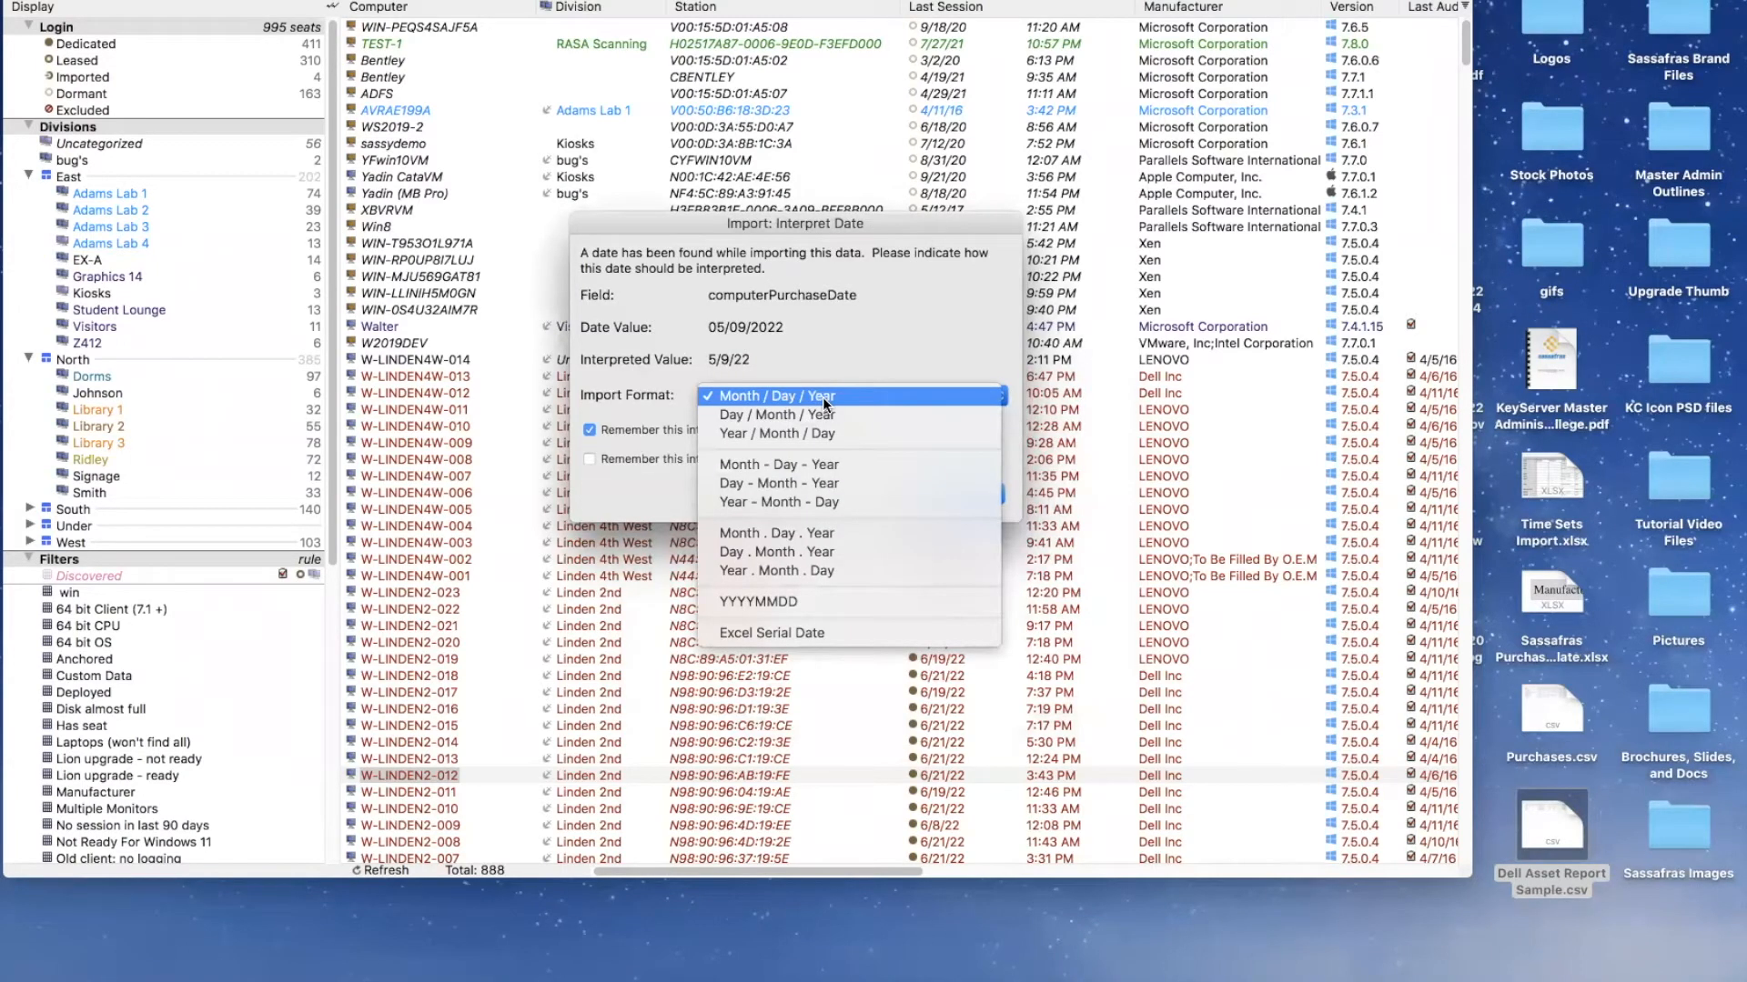
click(884, 360)
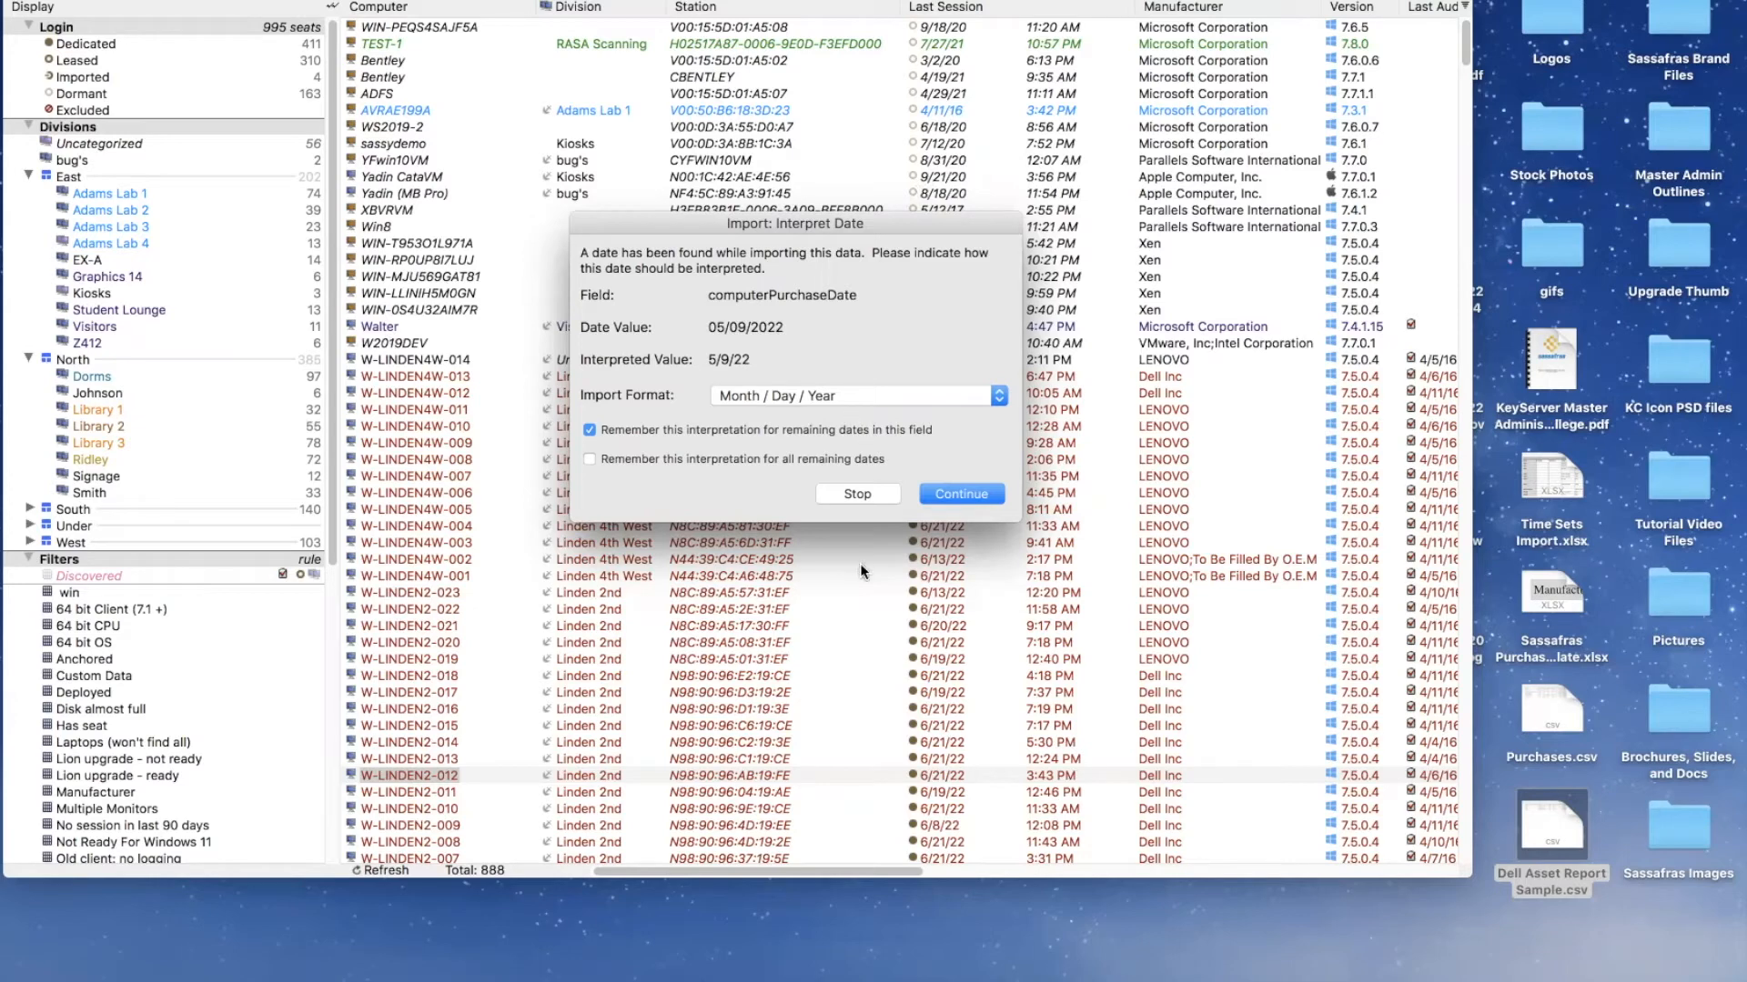
click(875, 502)
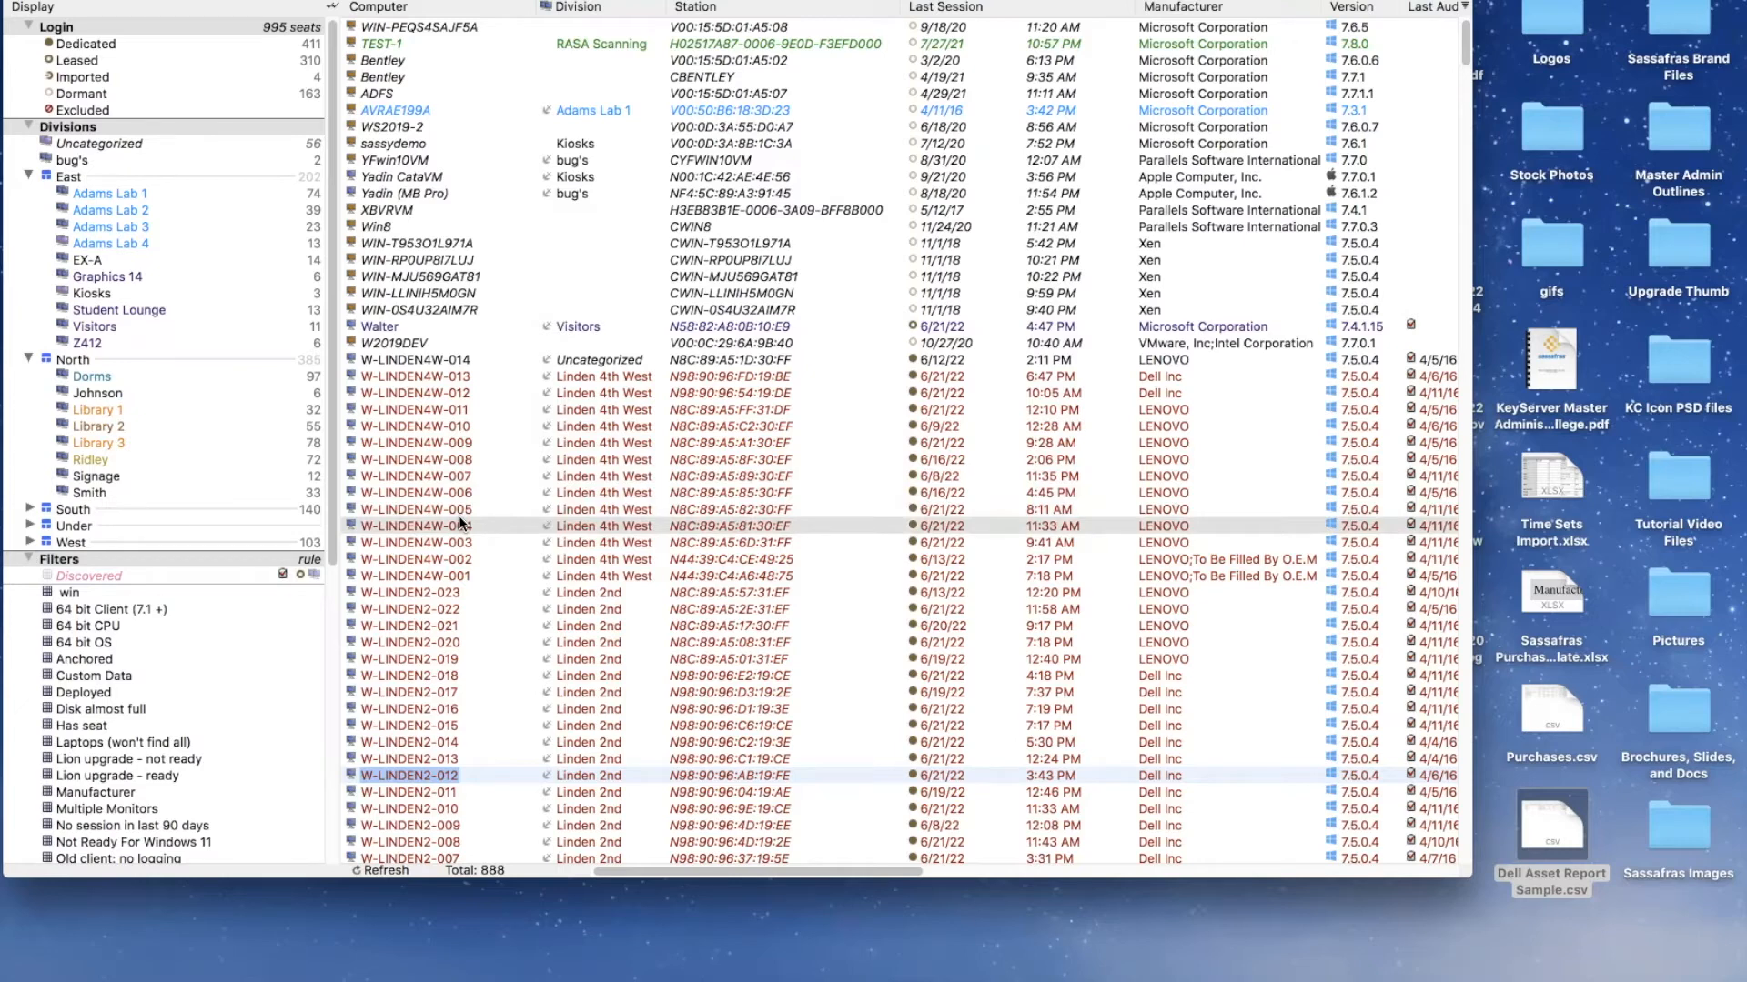
- Select W-LINDEN4W-005, switch to AllSight in the browser, and browse the available scripts in Settings down to the import scripts
click(433, 509)
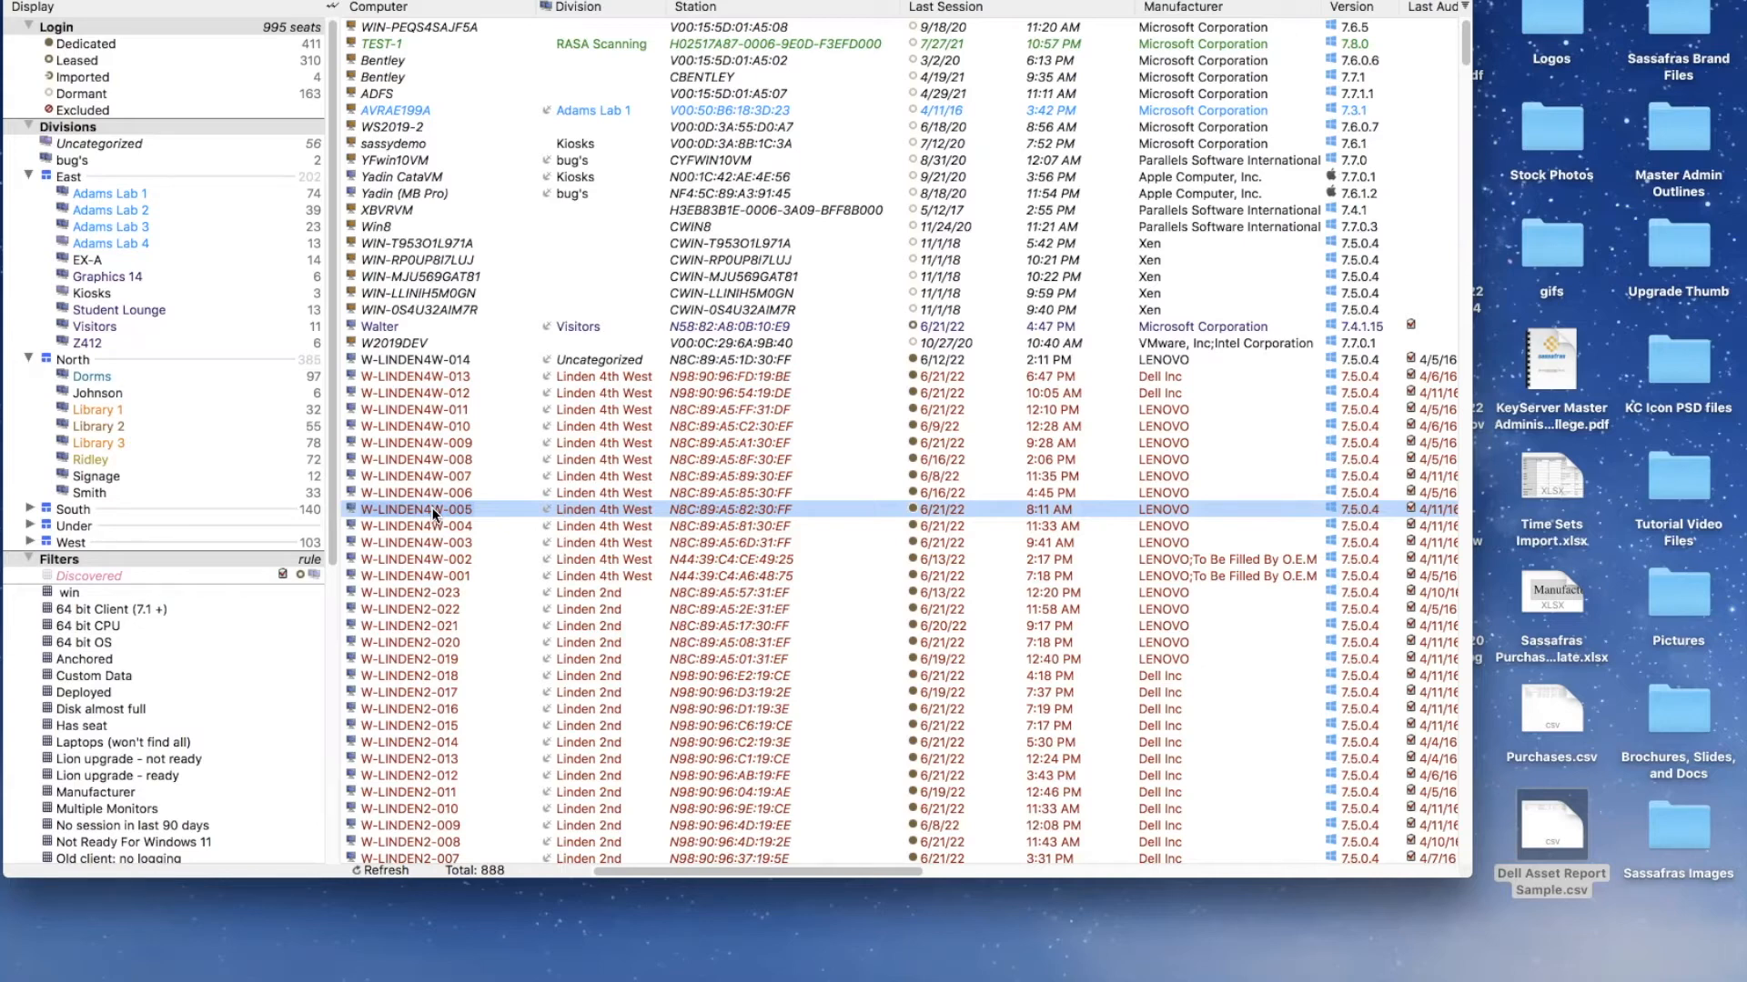
click(433, 507)
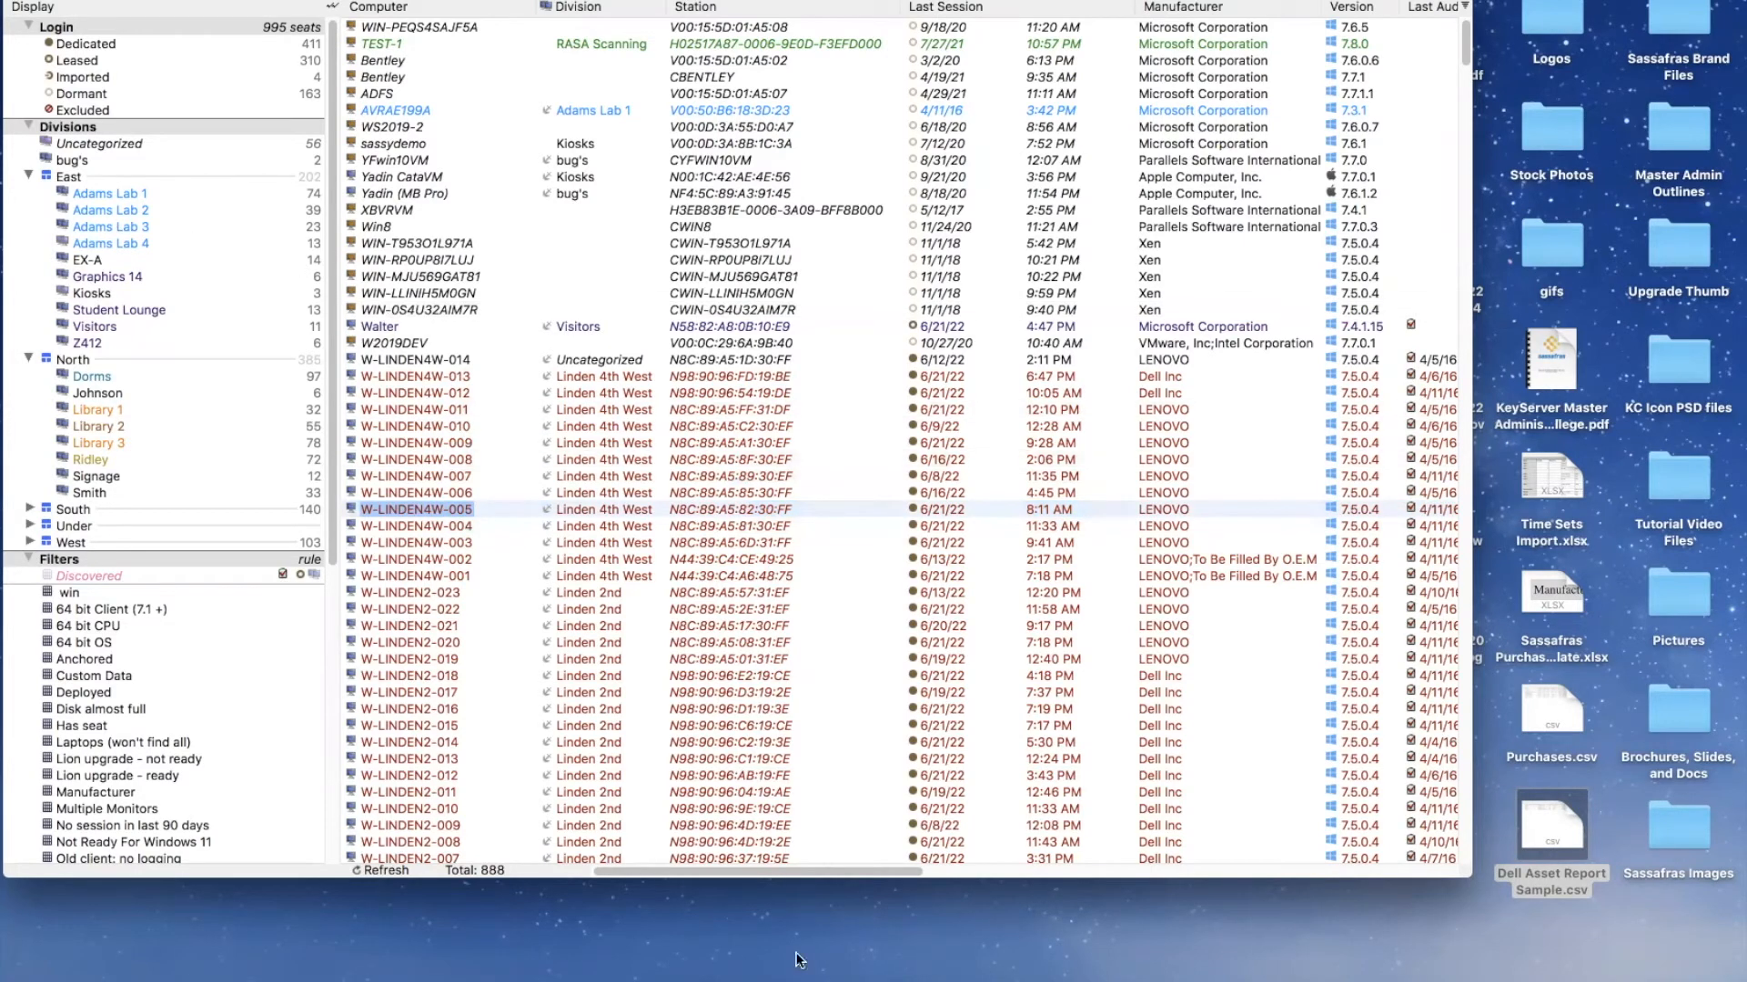
click(764, 975)
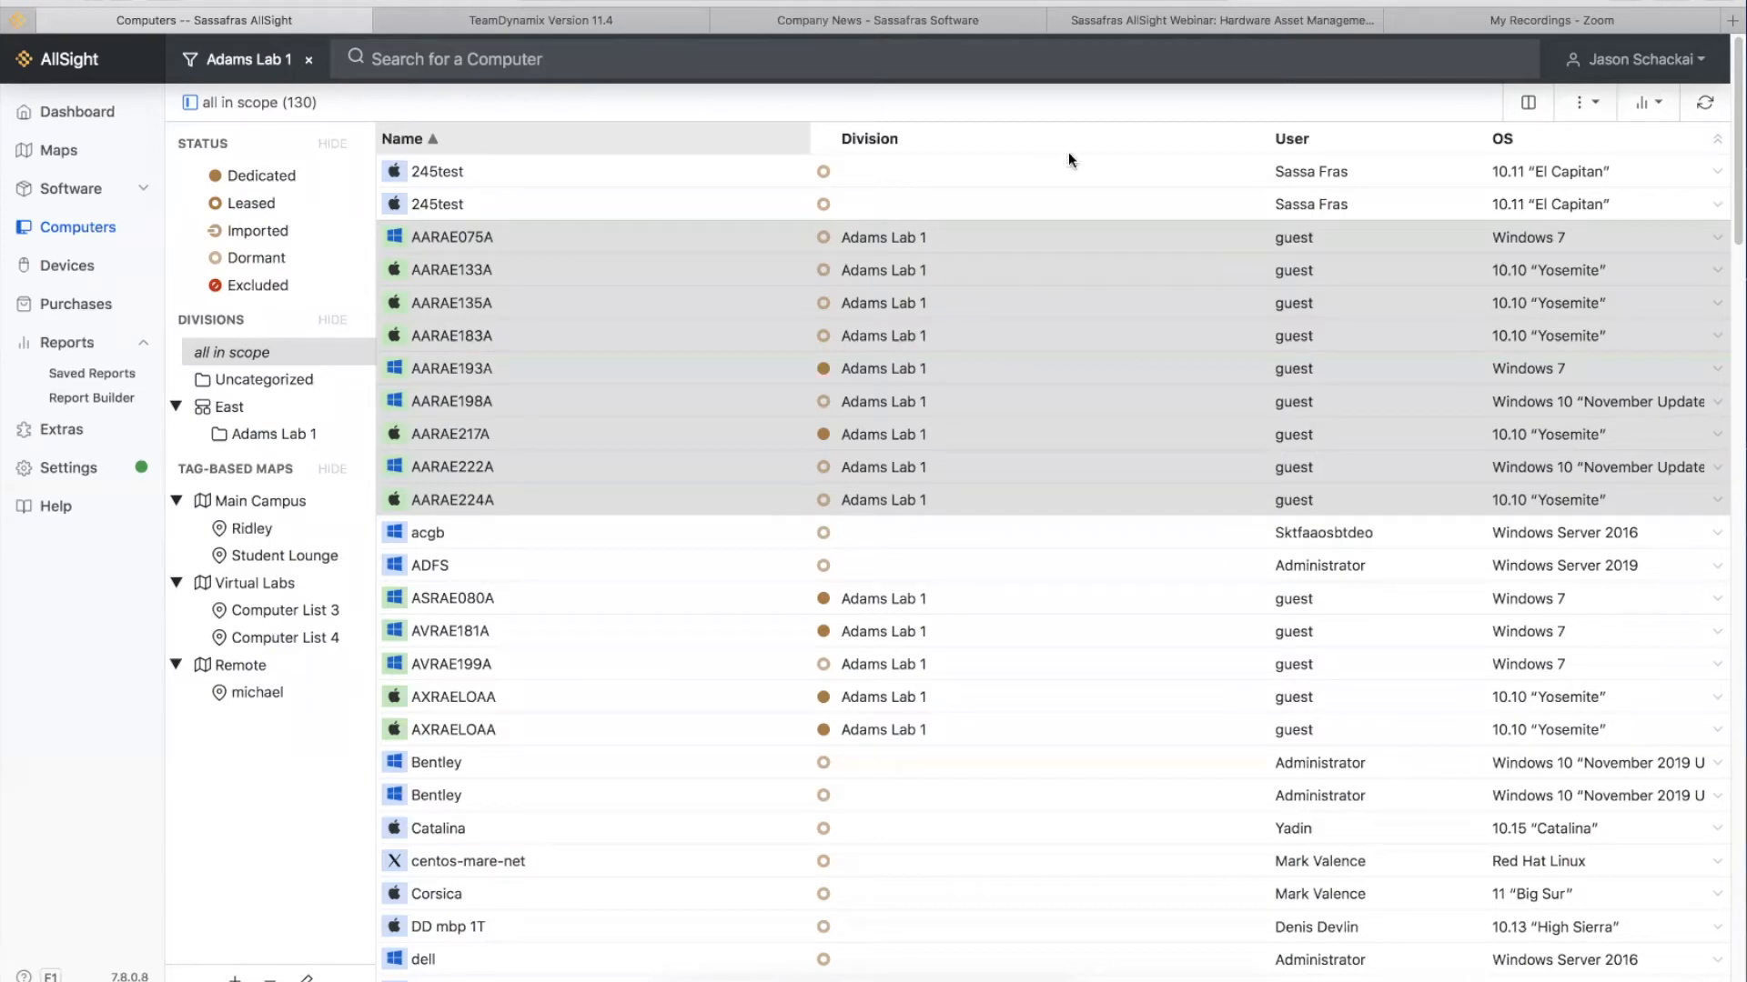
click(84, 477)
scroll(799, 671, down, 5)
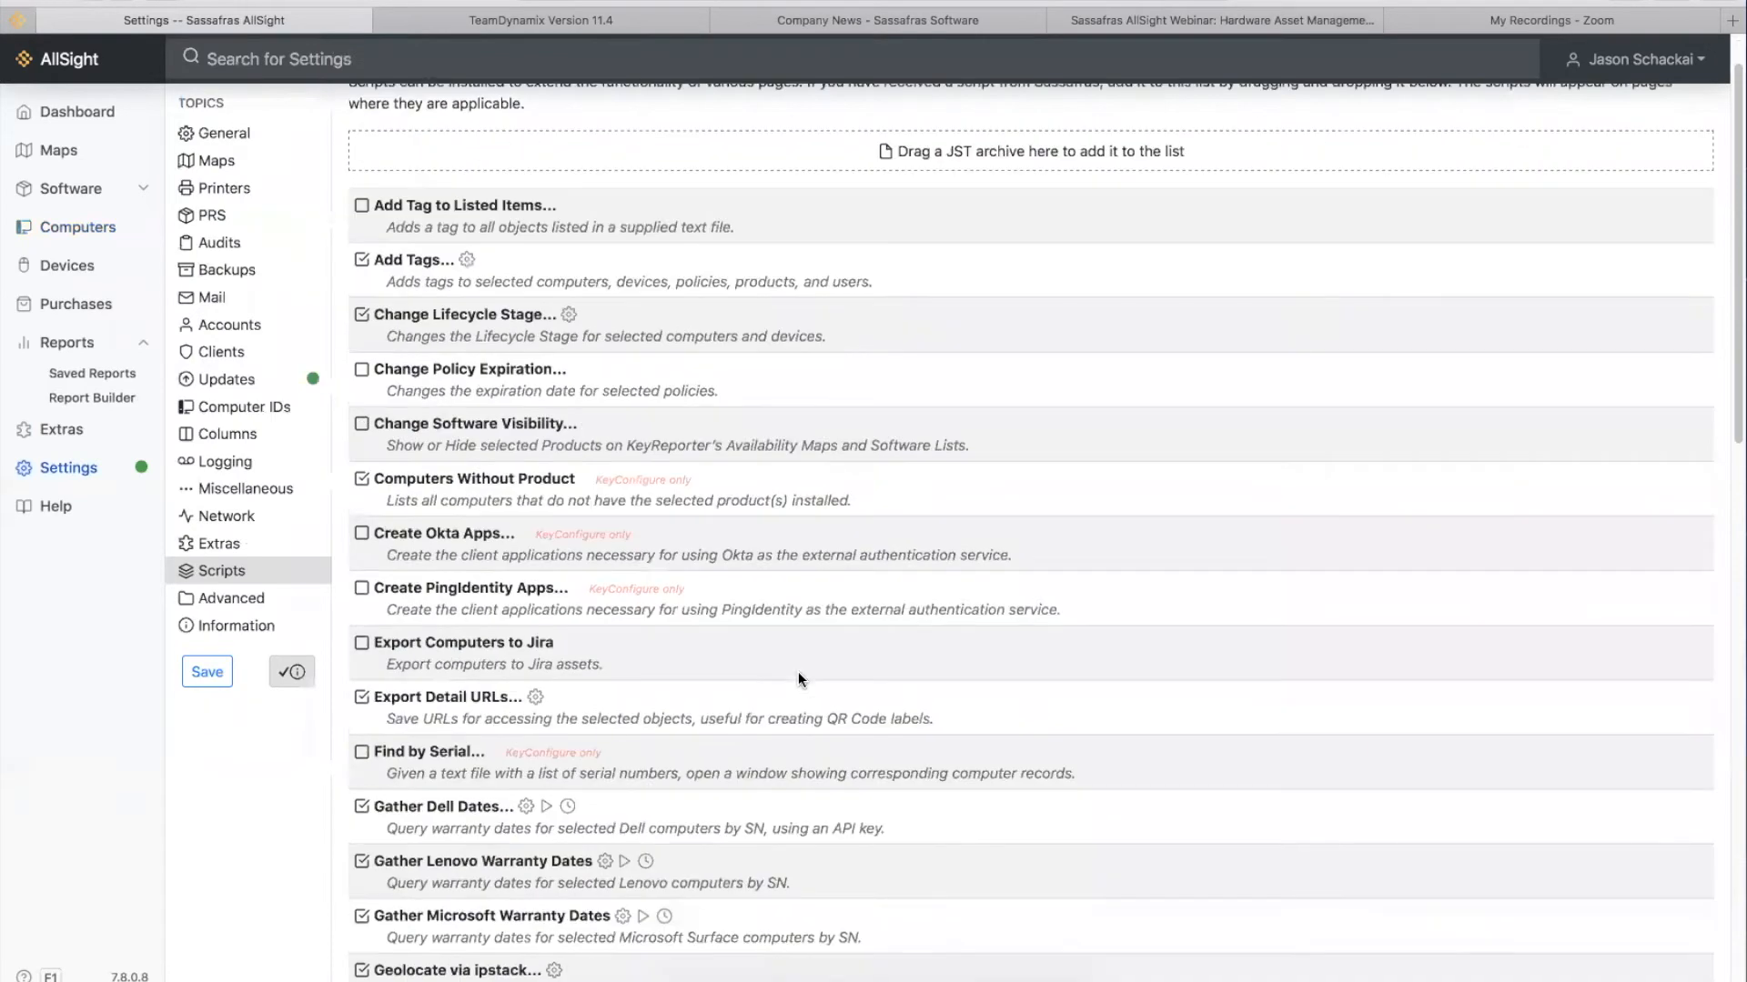
scroll(798, 678, down, 3)
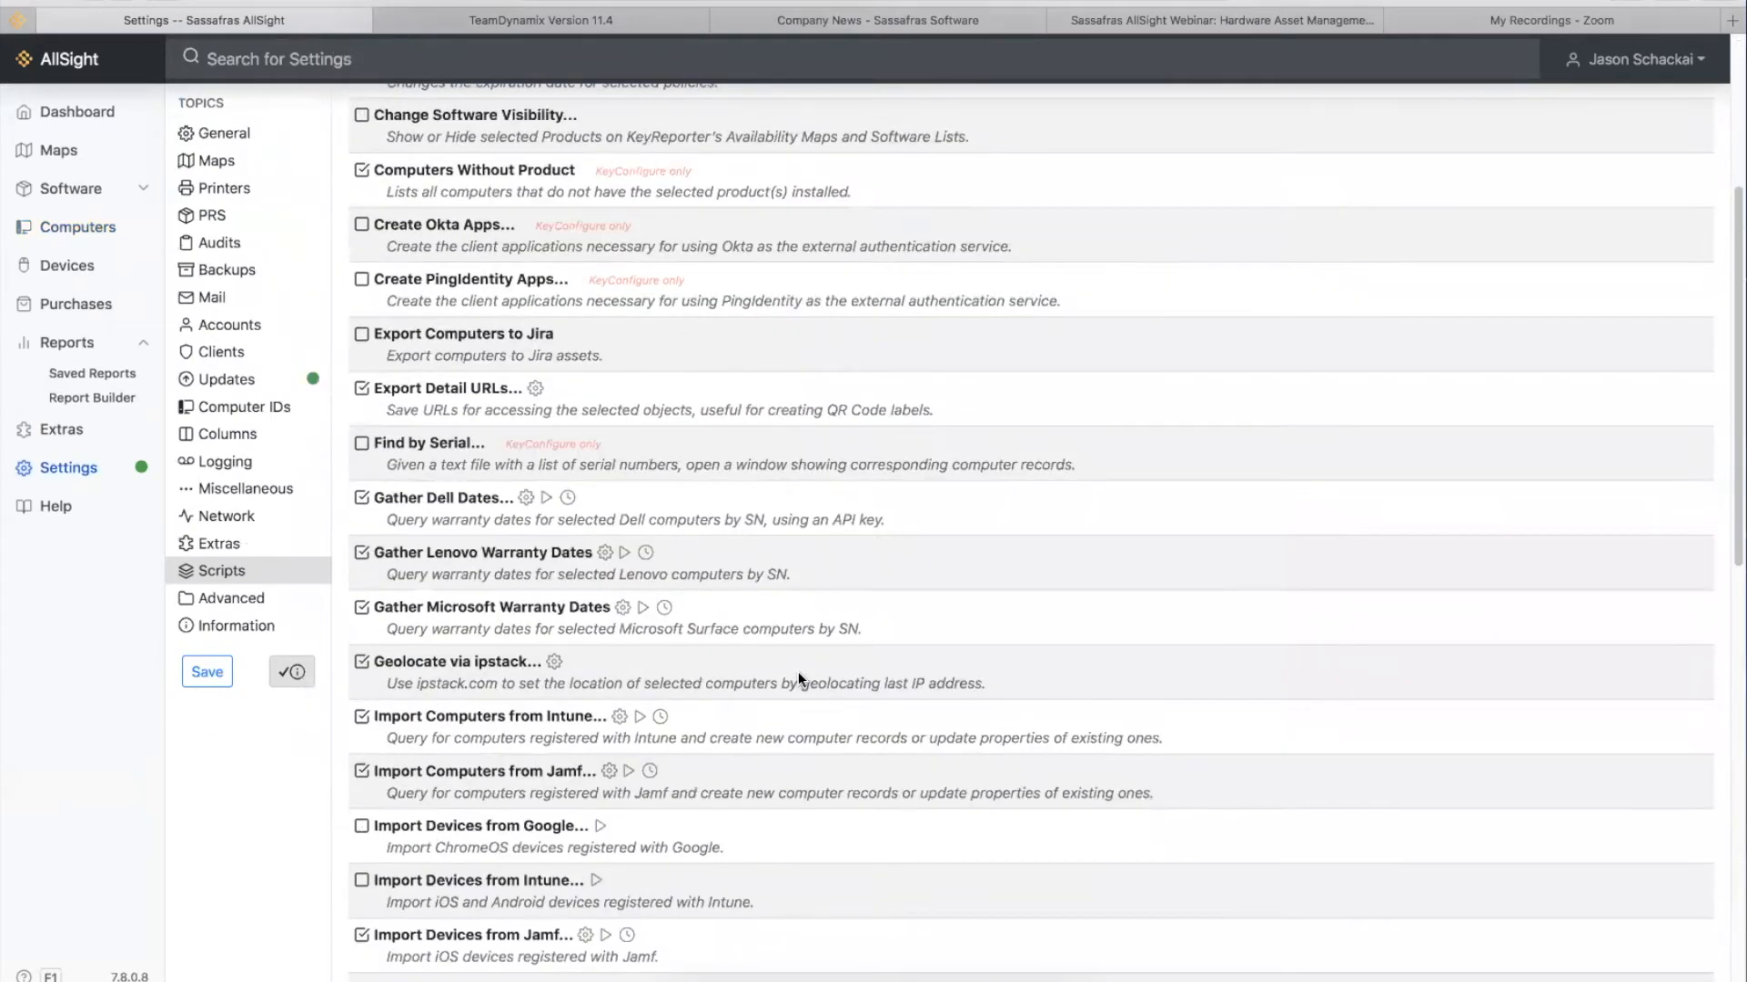
scroll(799, 678, down, 2)
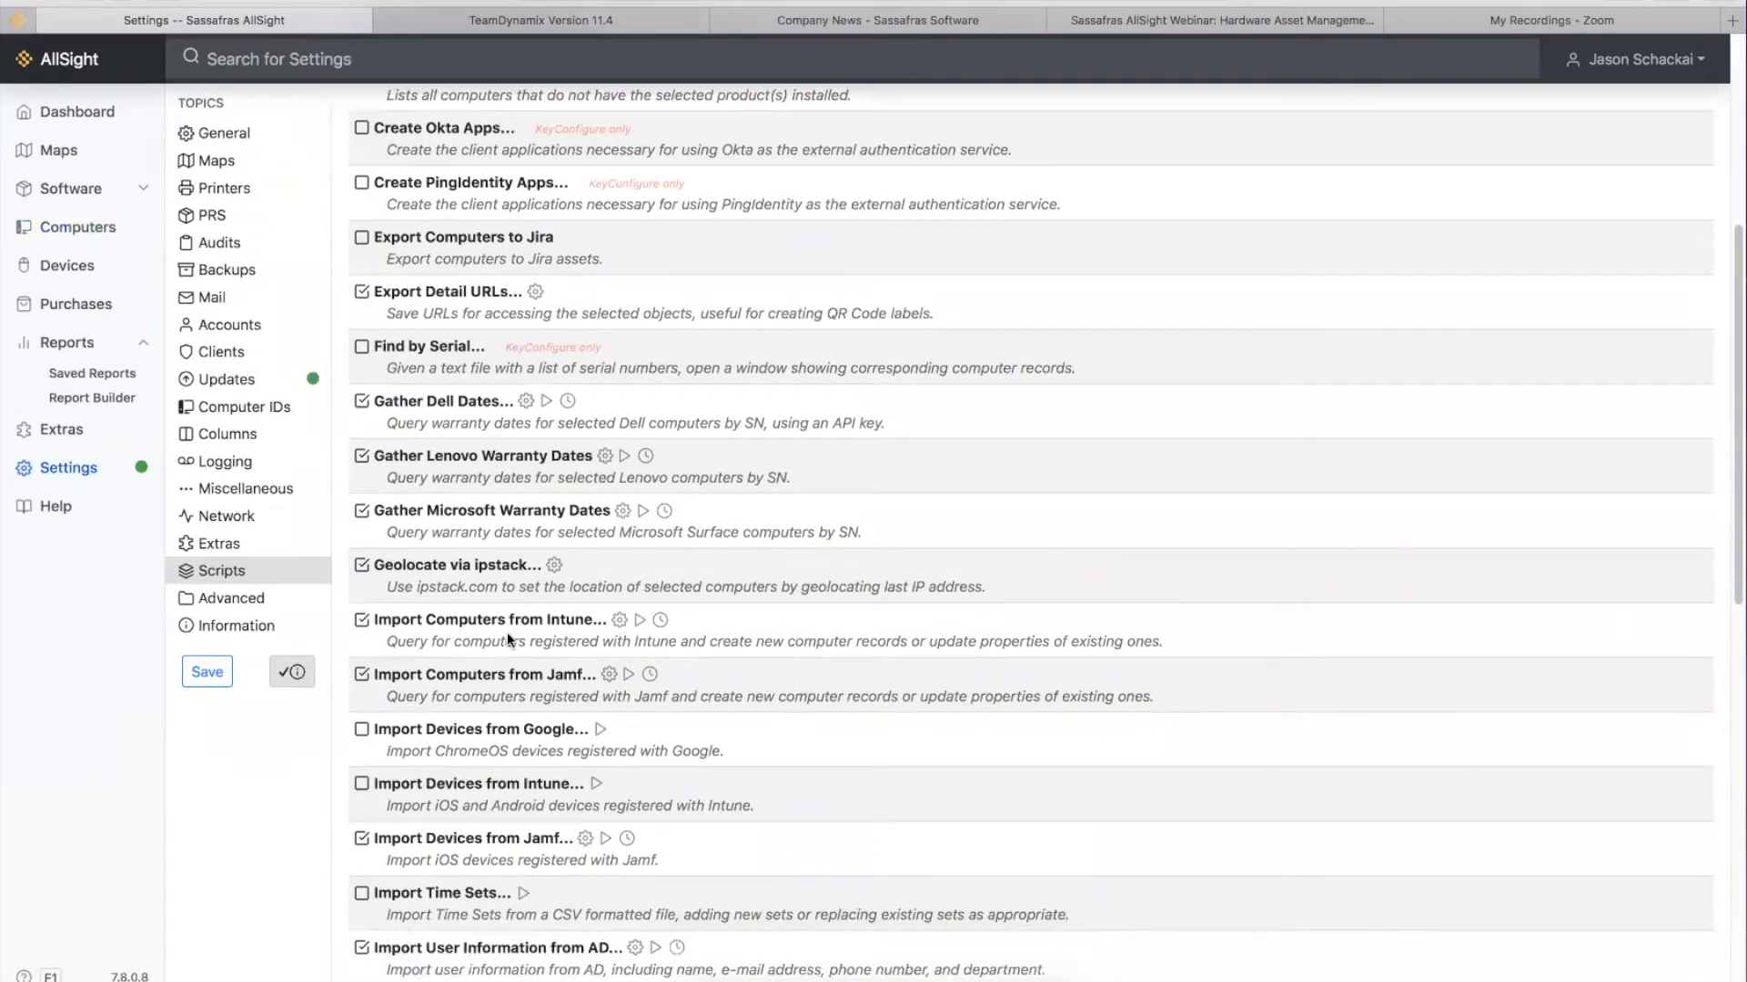
- View the Import Computers from Intune script's operation modes and its scheduling options, closing both dialogs without saving
click(619, 622)
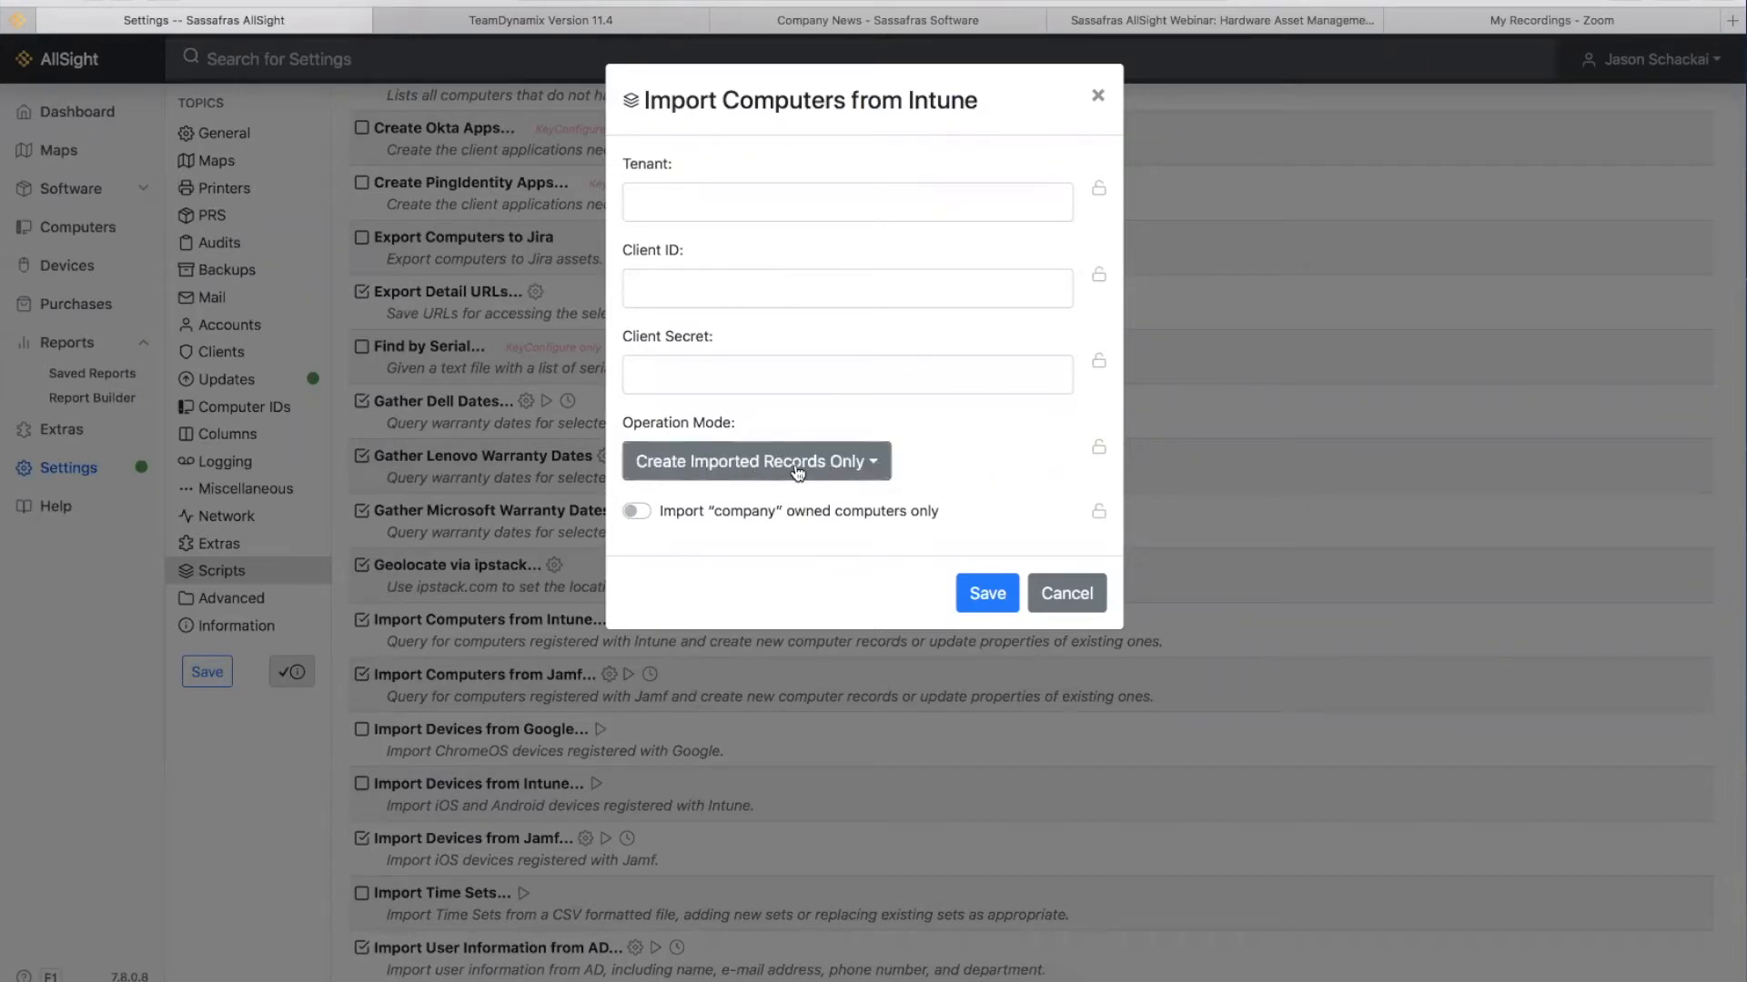
click(798, 472)
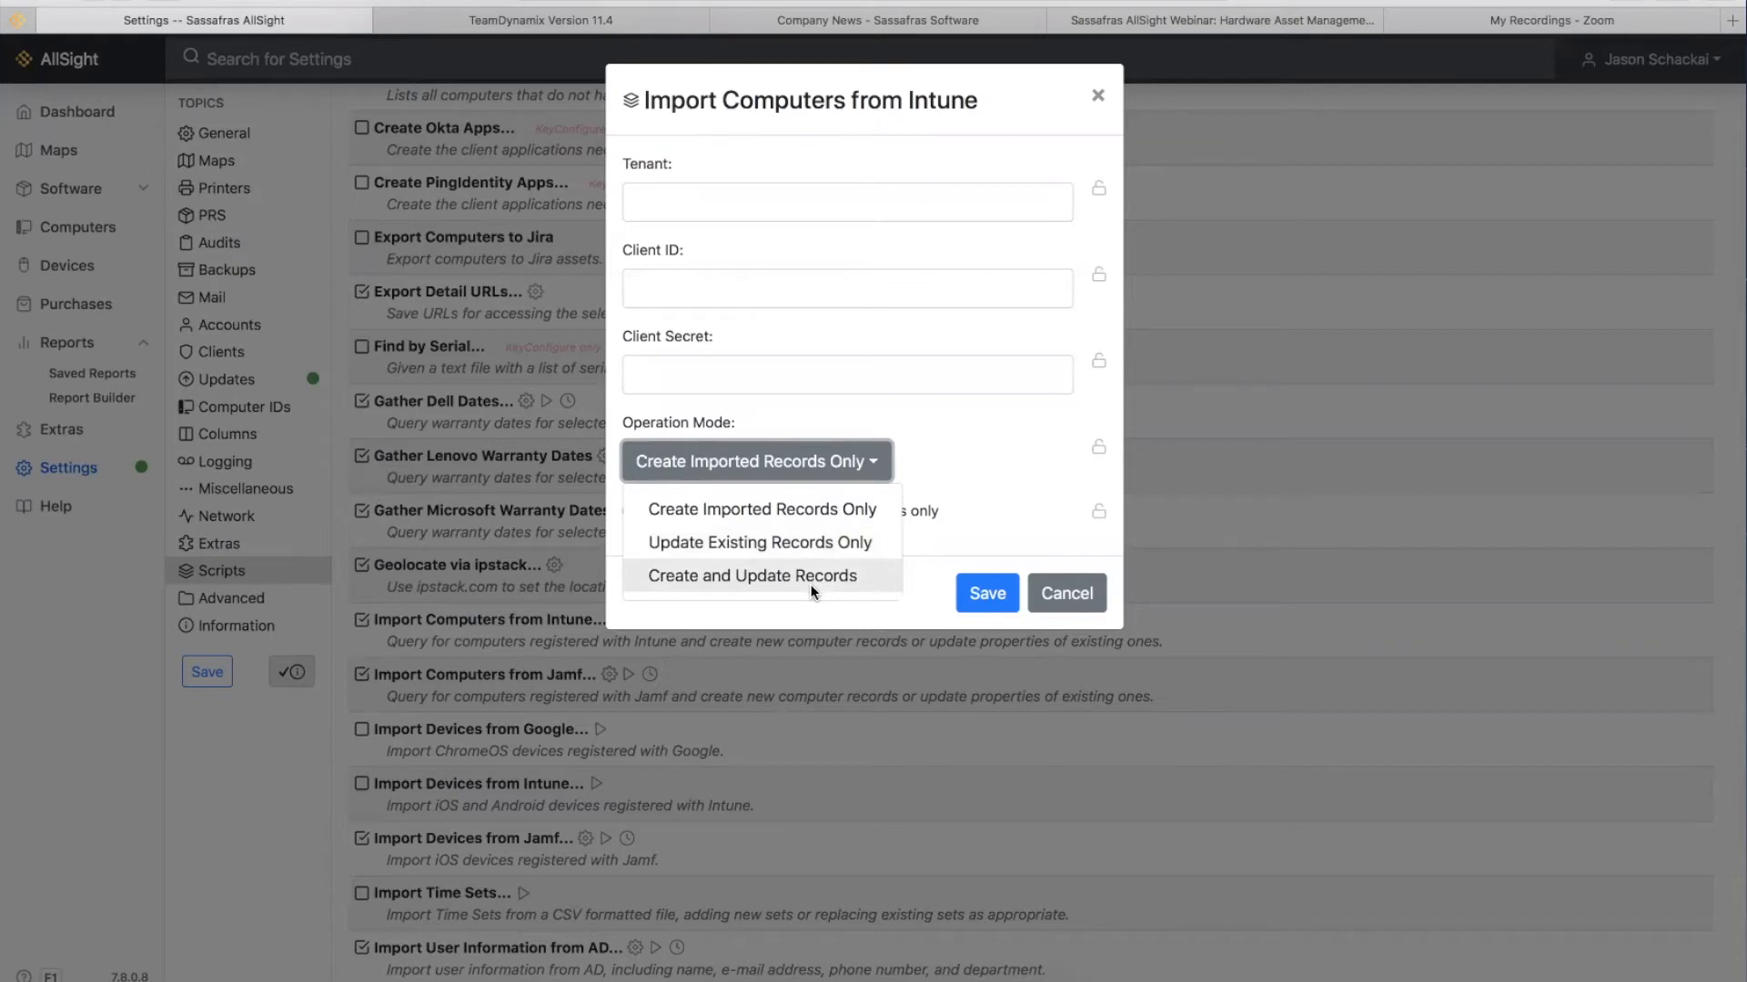
click(1099, 98)
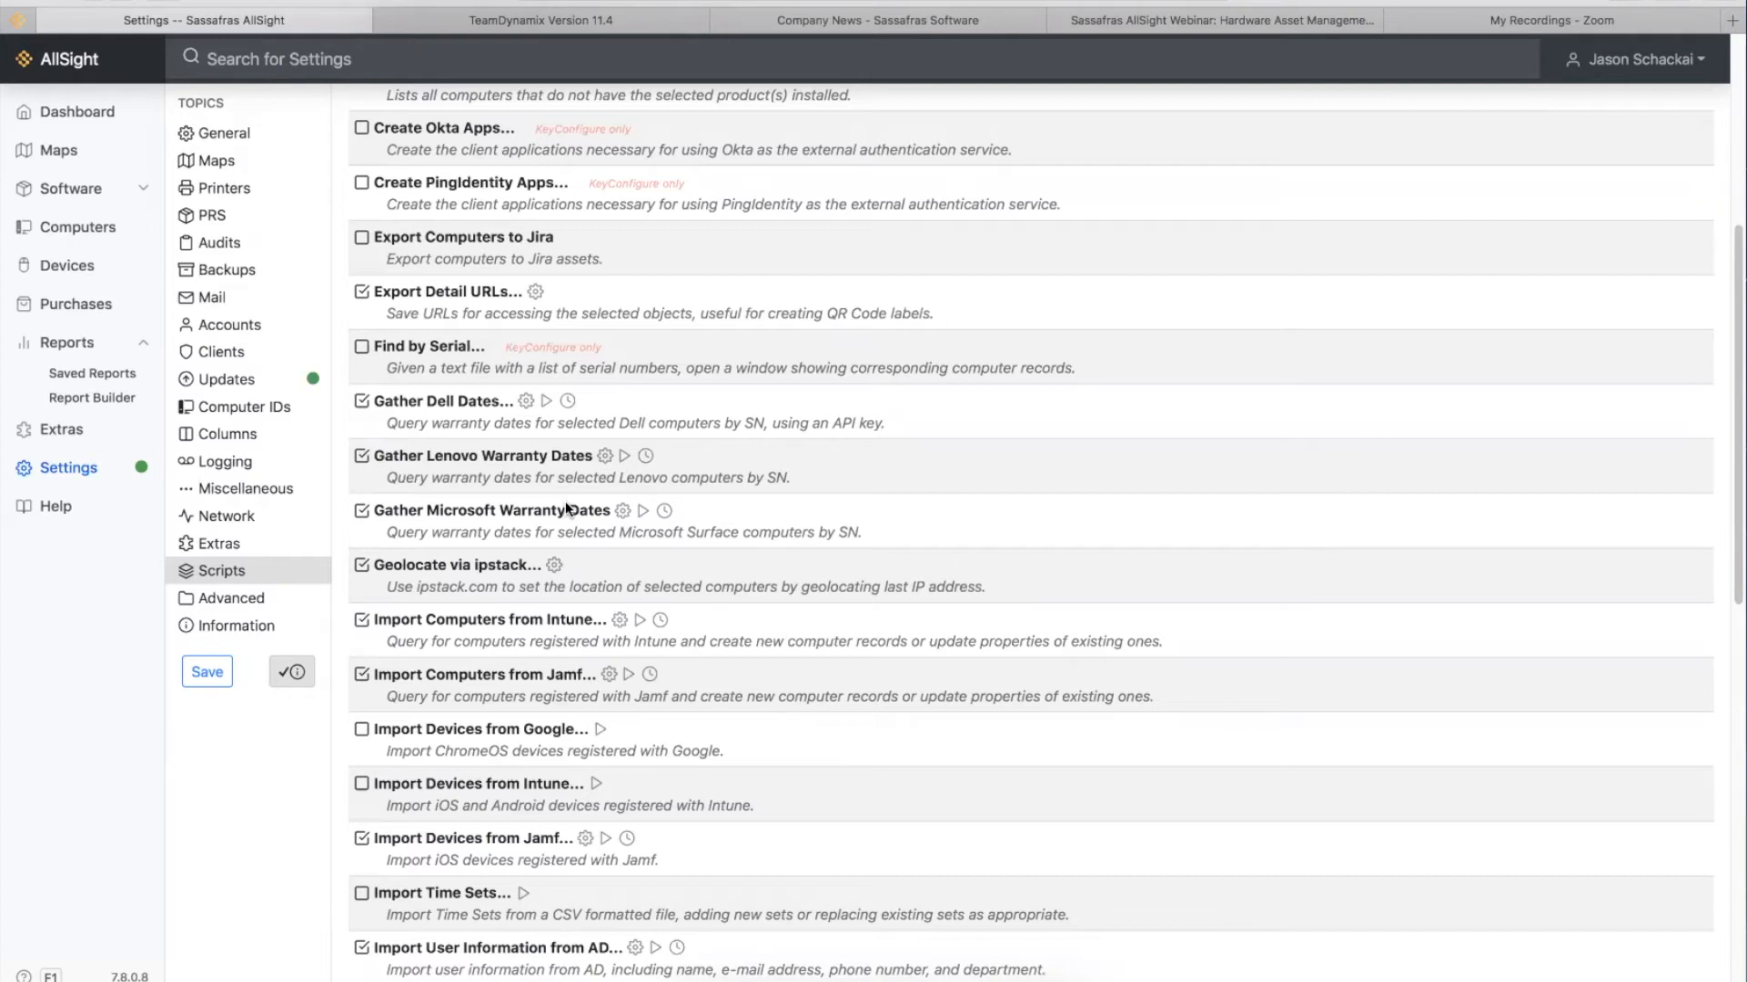
click(660, 623)
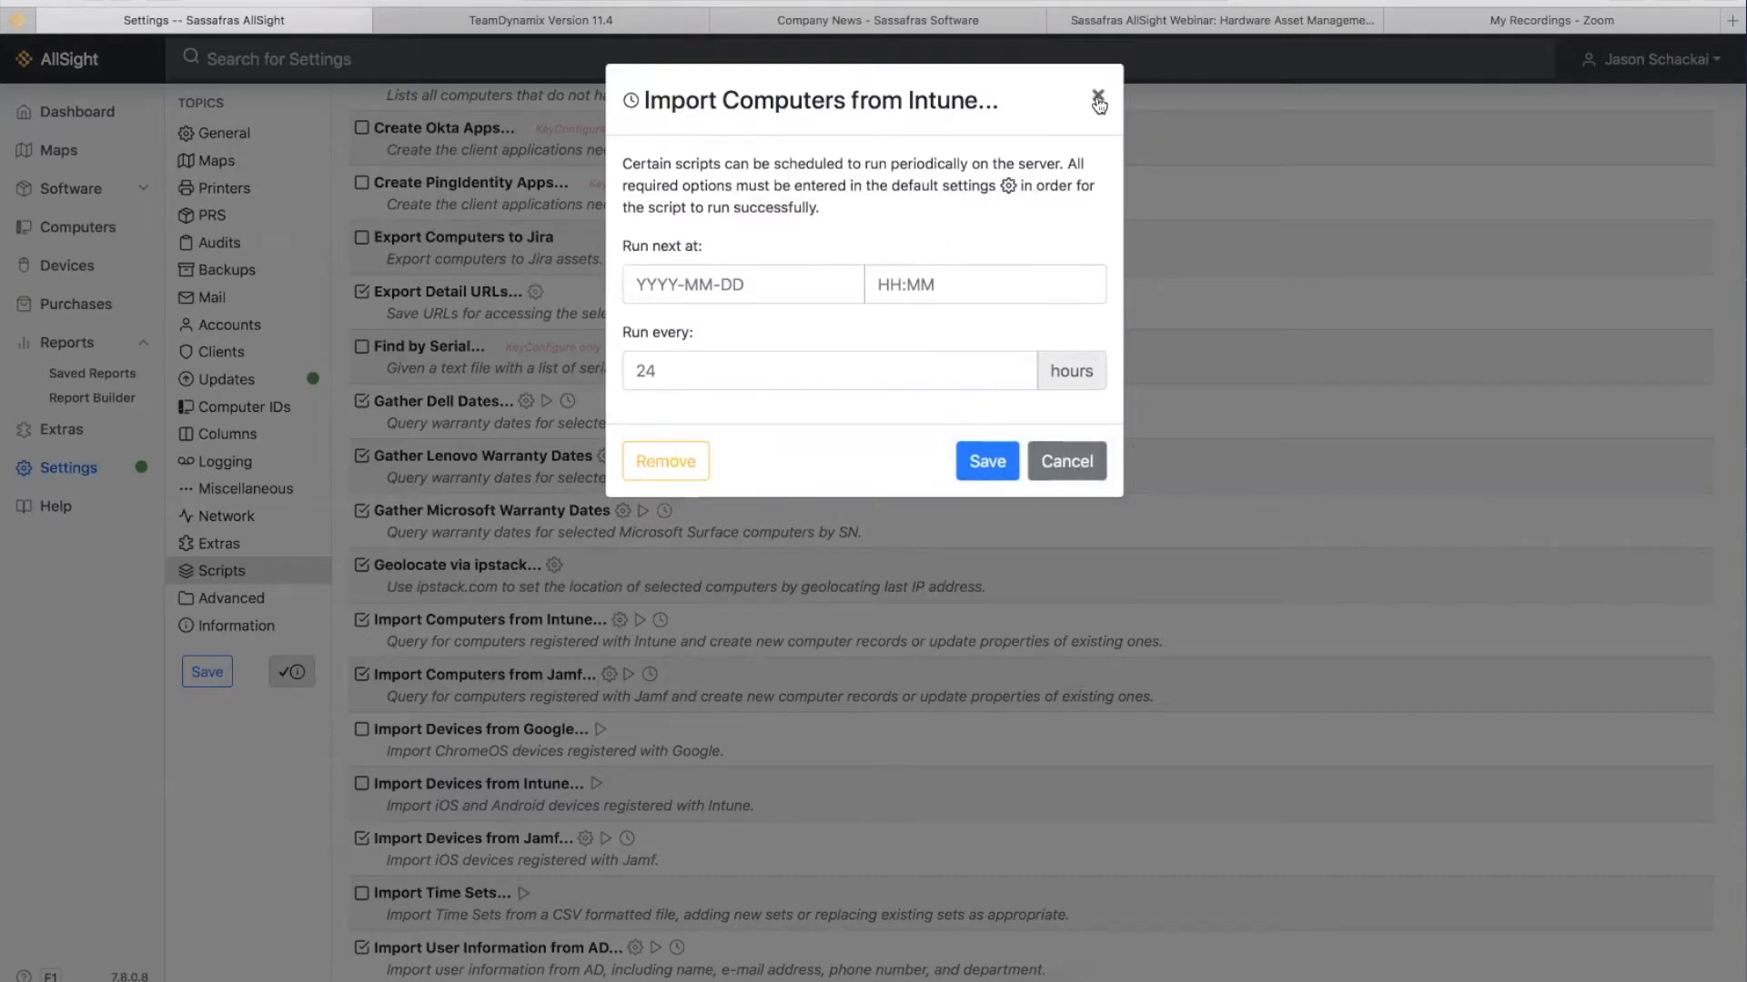
click(1098, 100)
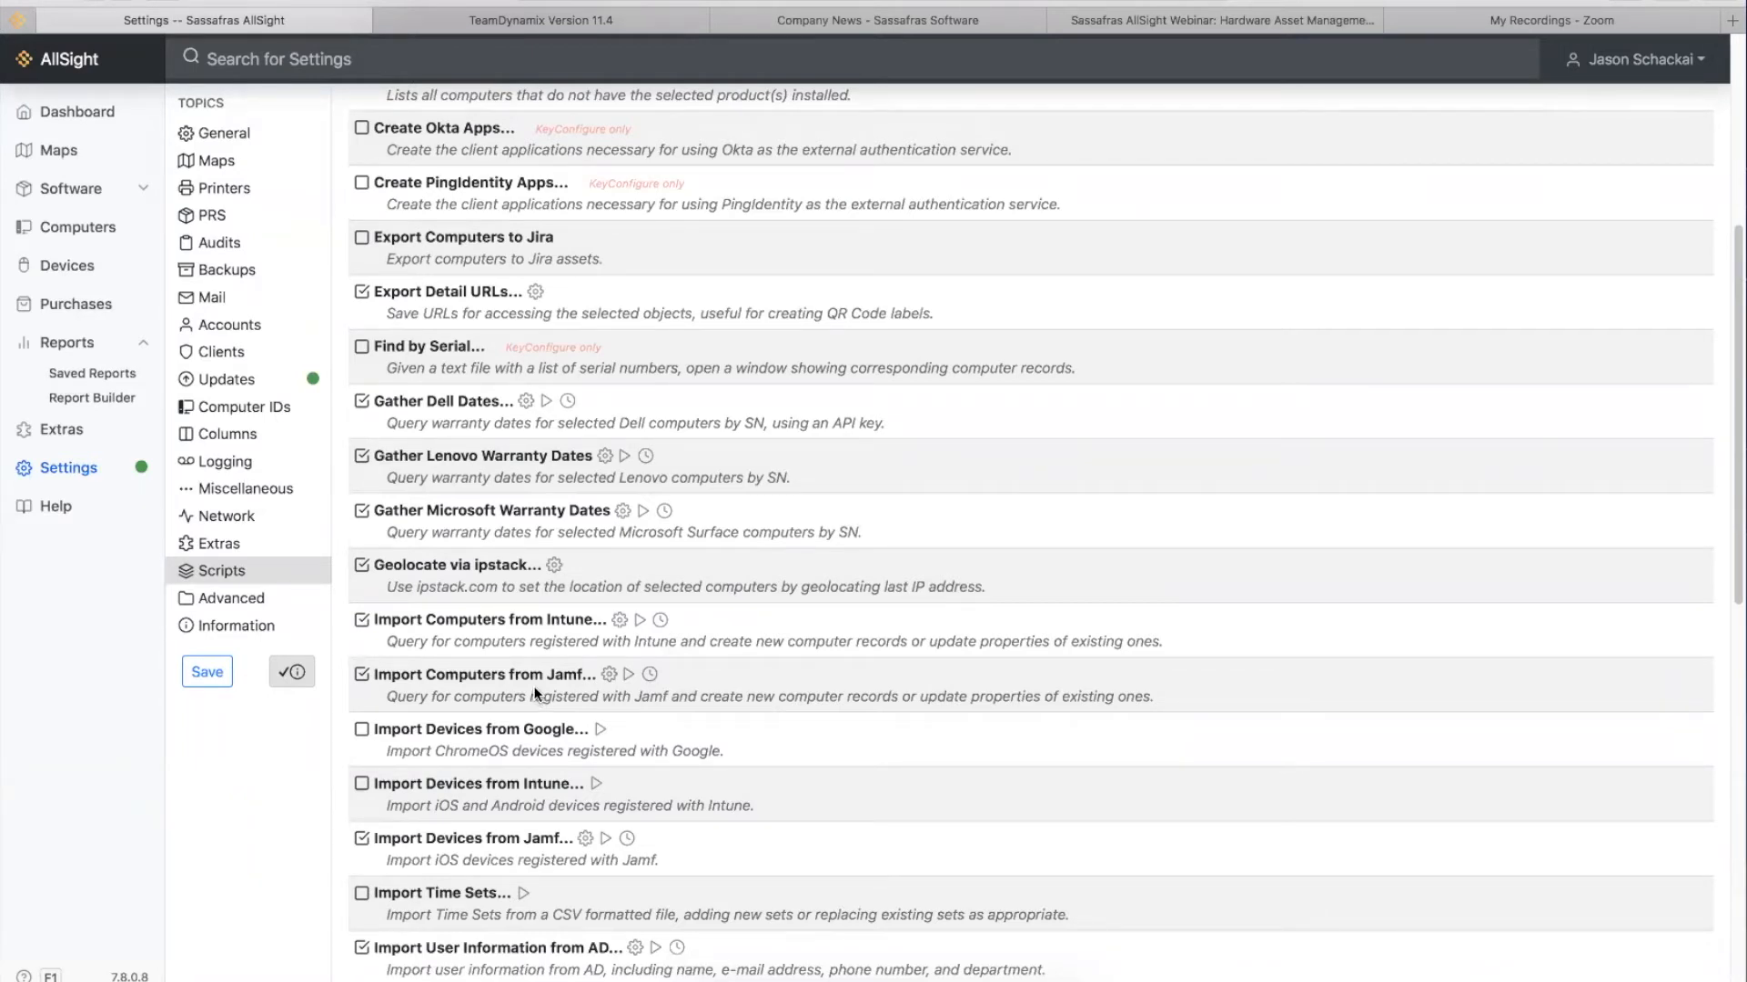
- View the Import Computers from Jamf script's operation modes and owner field option, and close its settings without saving
click(608, 674)
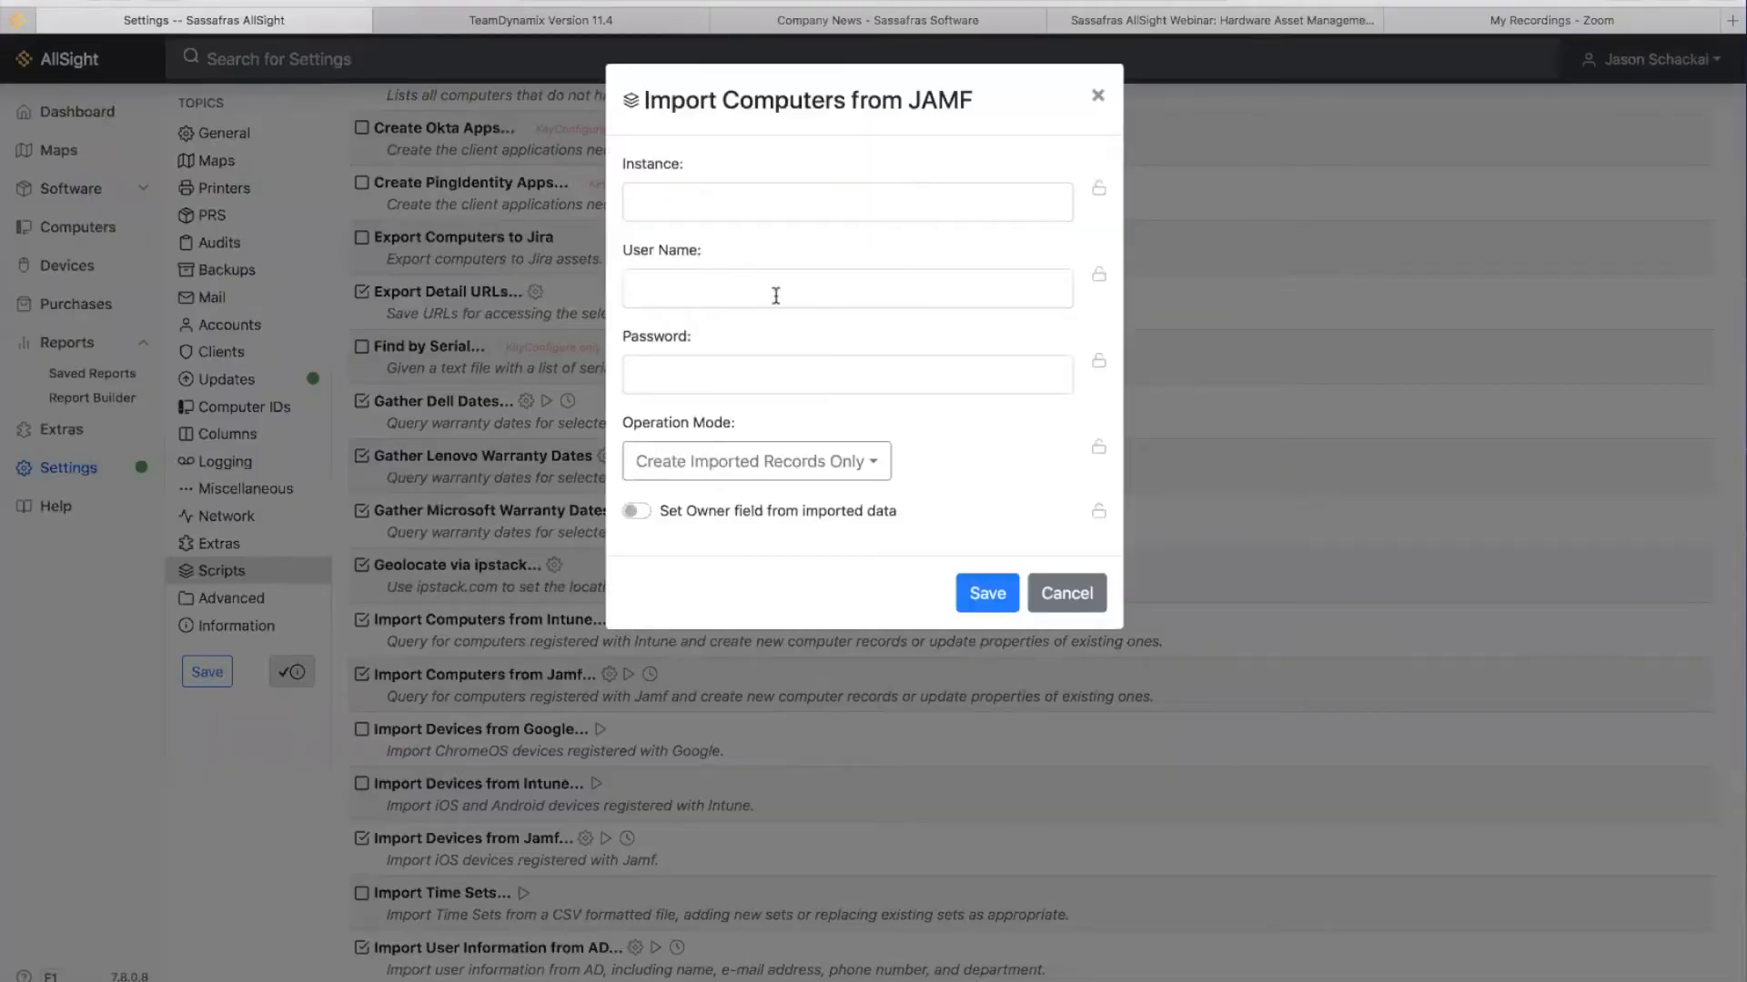
click(801, 462)
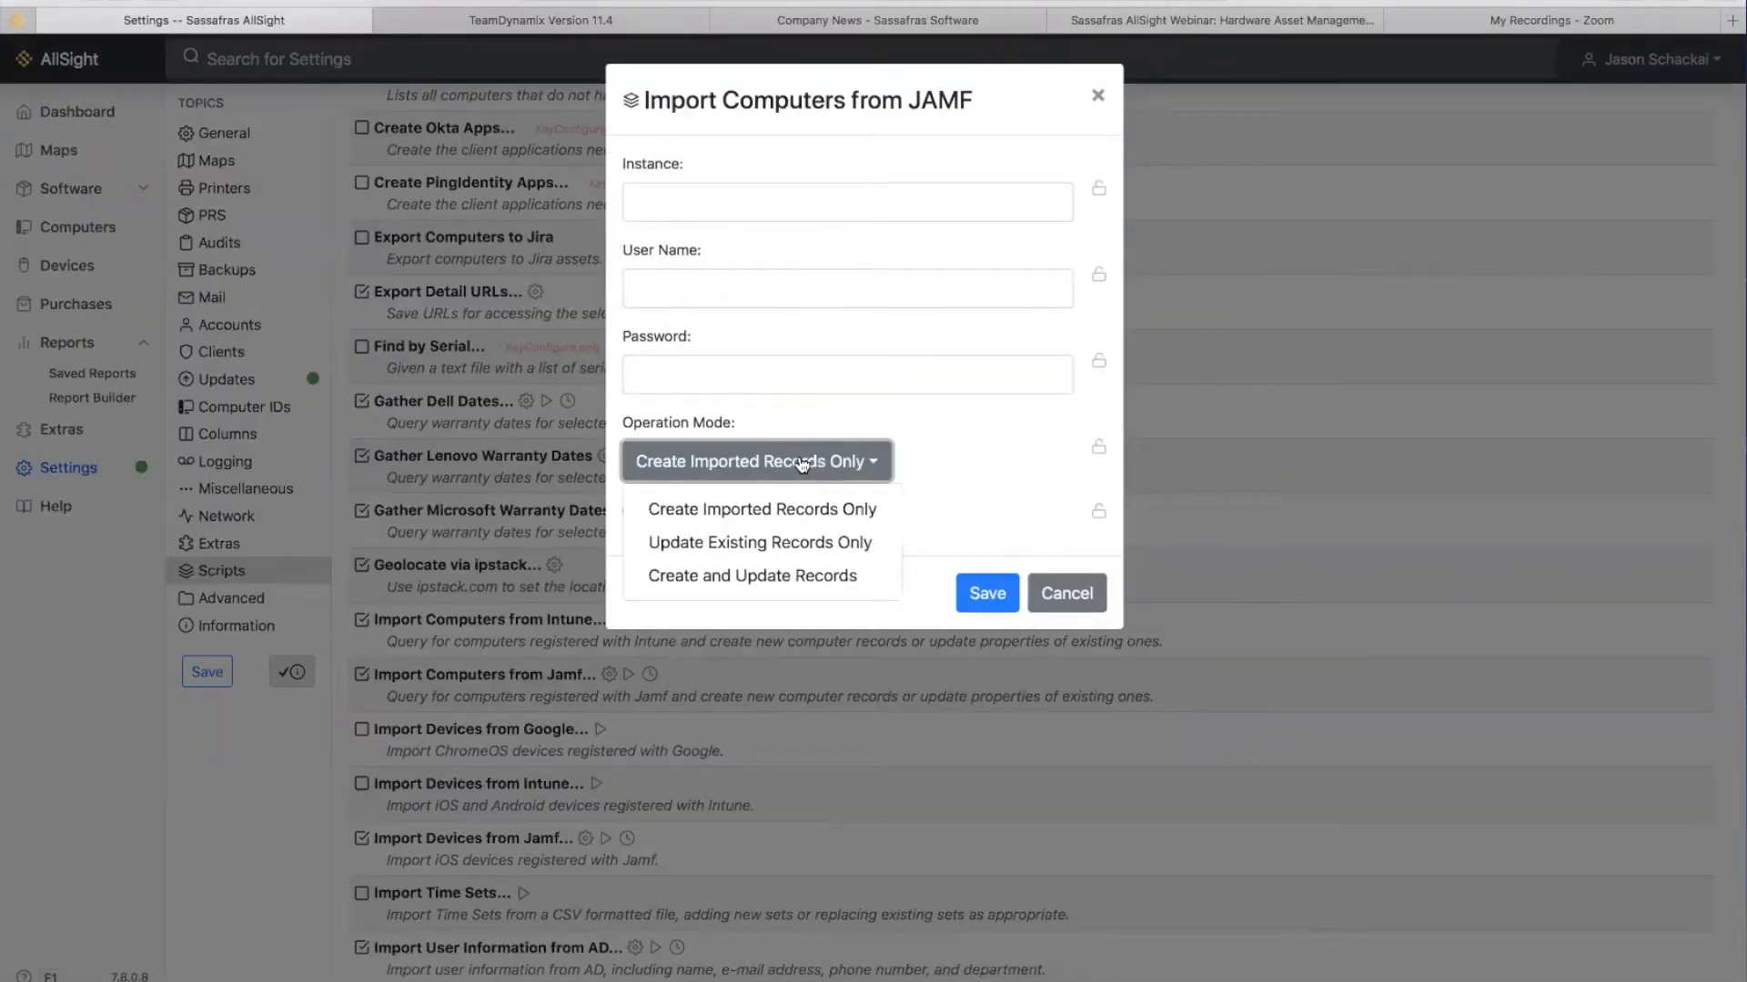
click(801, 462)
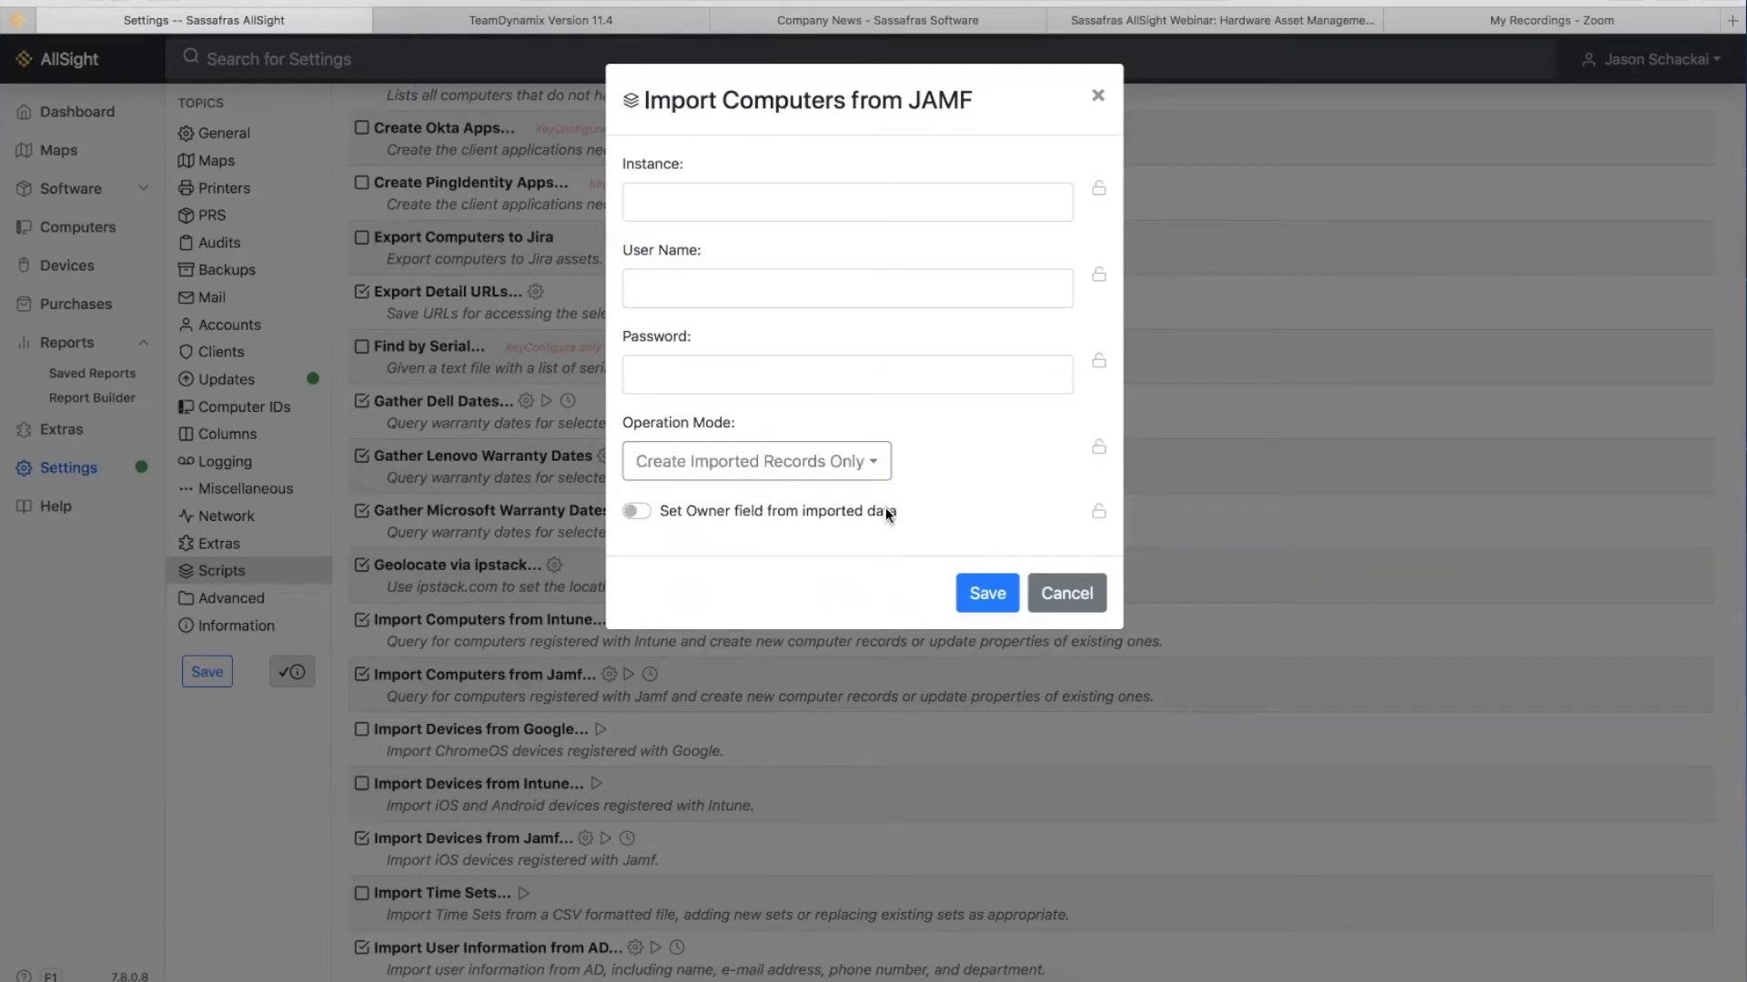
click(807, 509)
click(807, 510)
click(1095, 97)
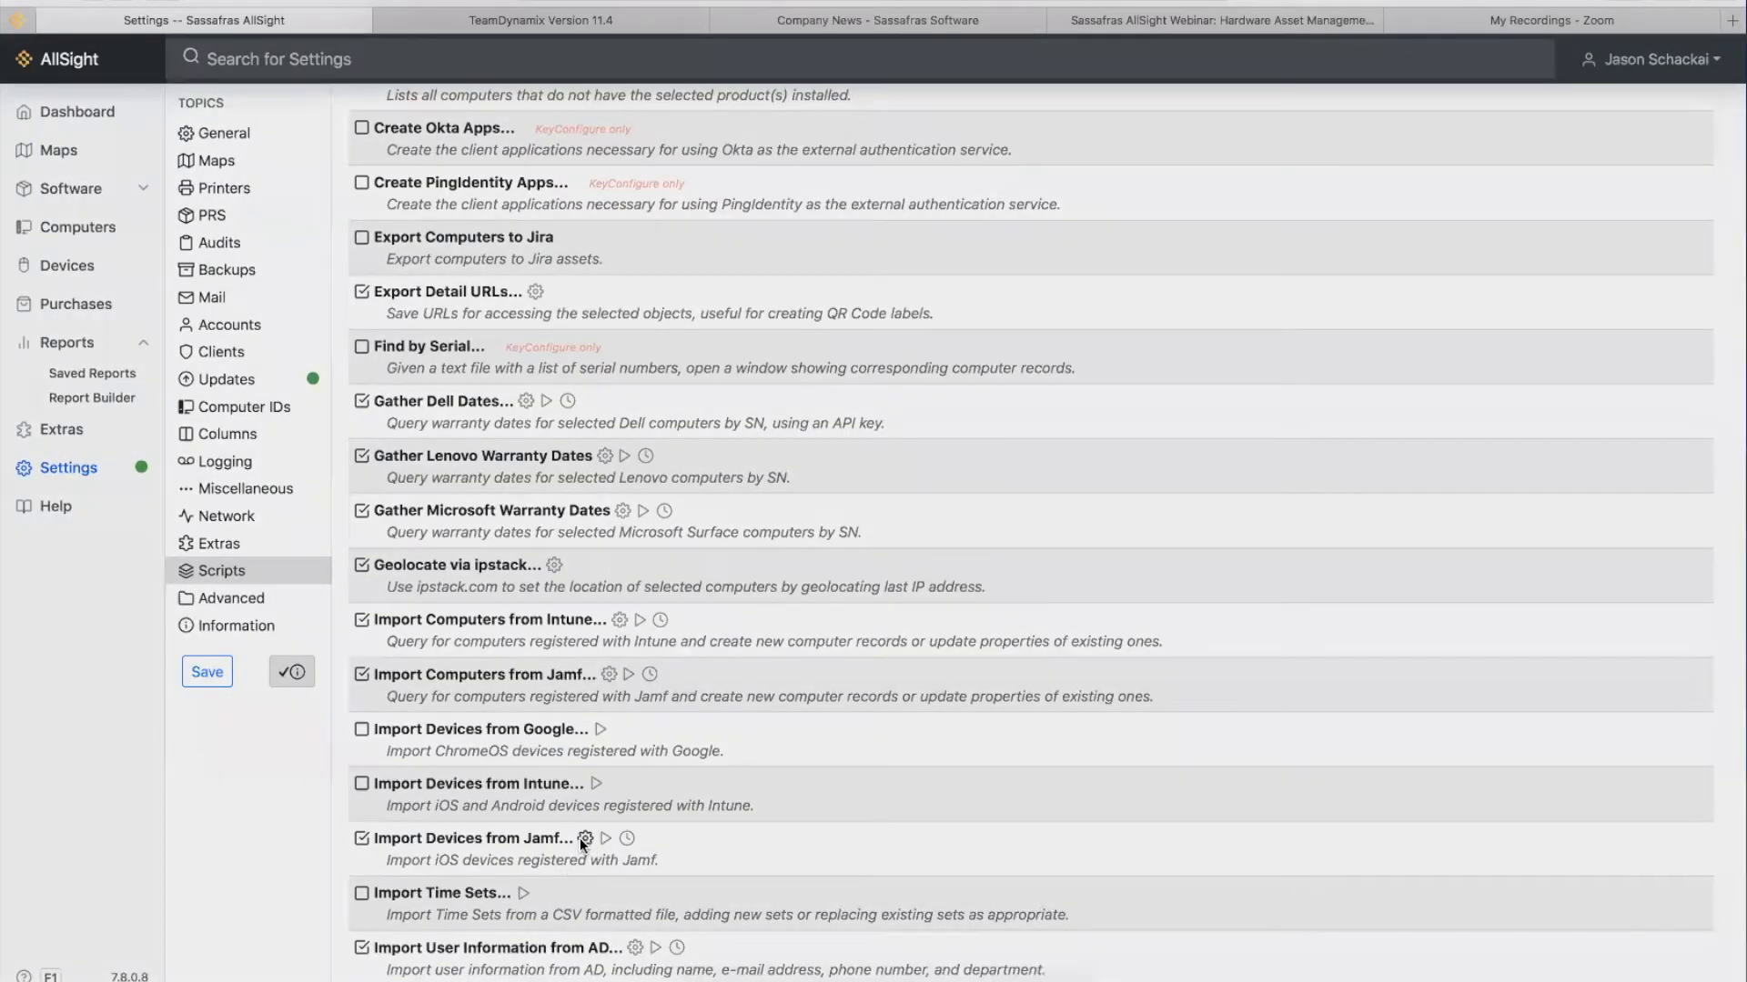
- View the Import Devices from Jamf script's connection fields and owner option, and close its settings without saving
click(584, 838)
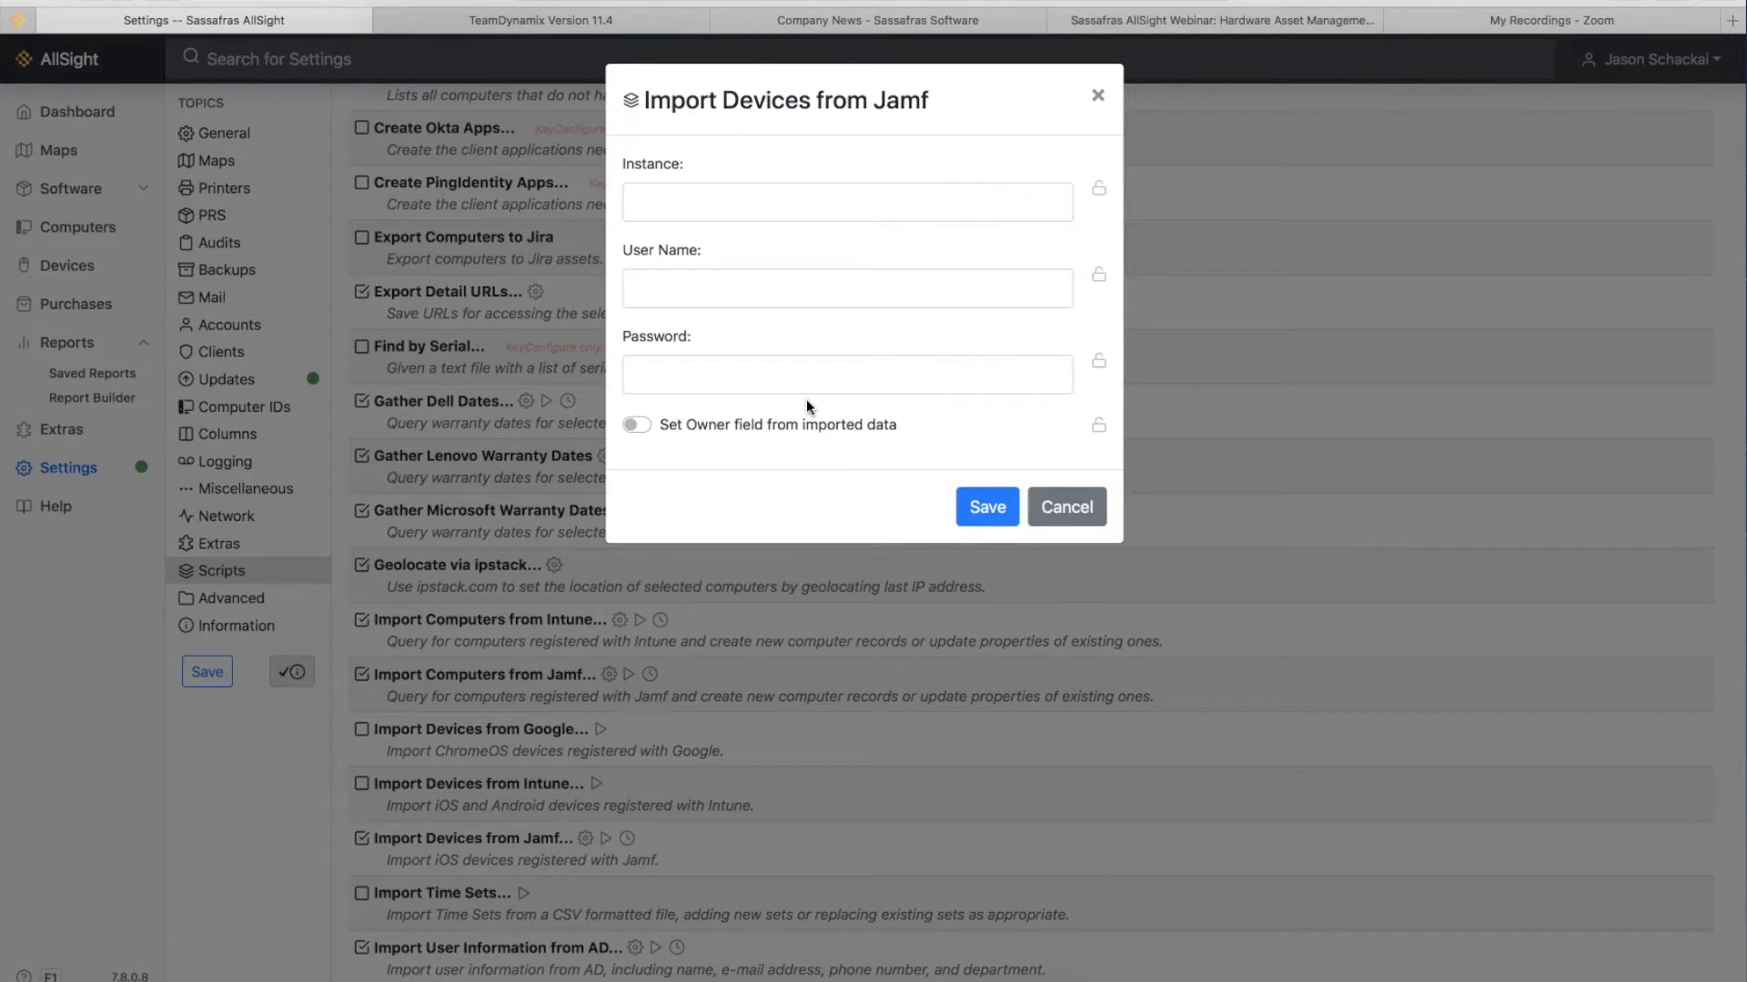
click(1098, 96)
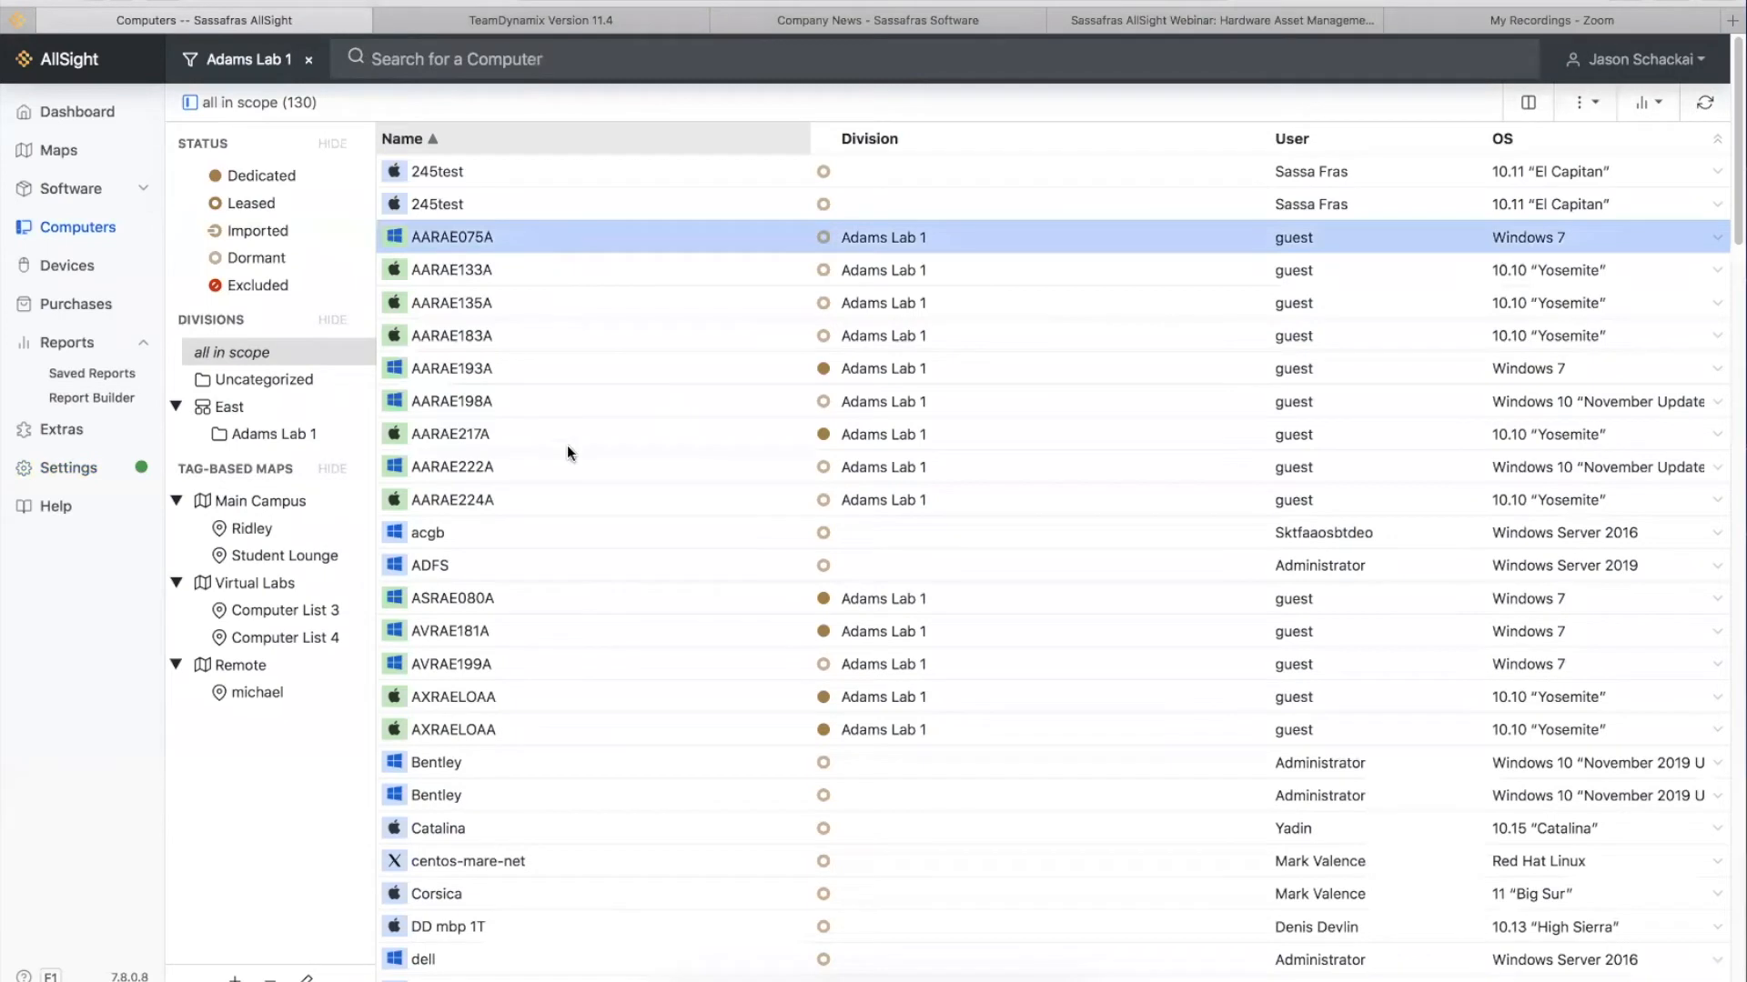
- Select computers AARAE075A through AARAE224A, view the Gather Dell Dates script's API key fields and options, and close it without running
shift+click(595, 502)
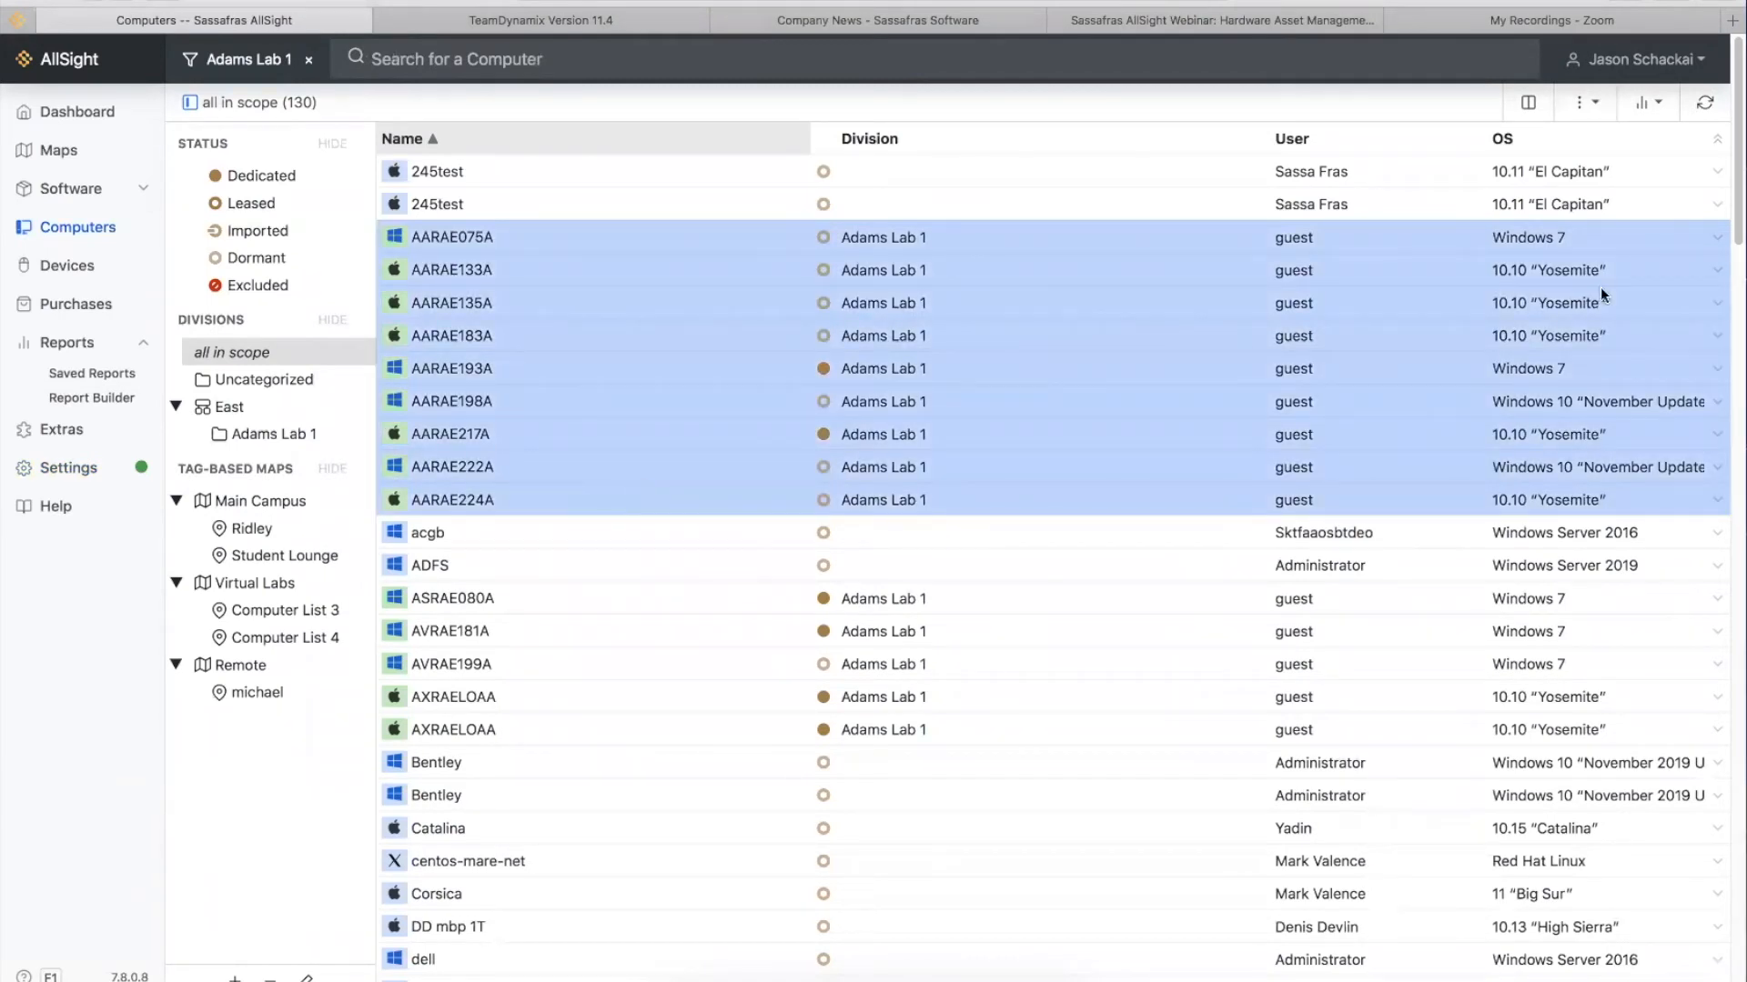
click(1582, 103)
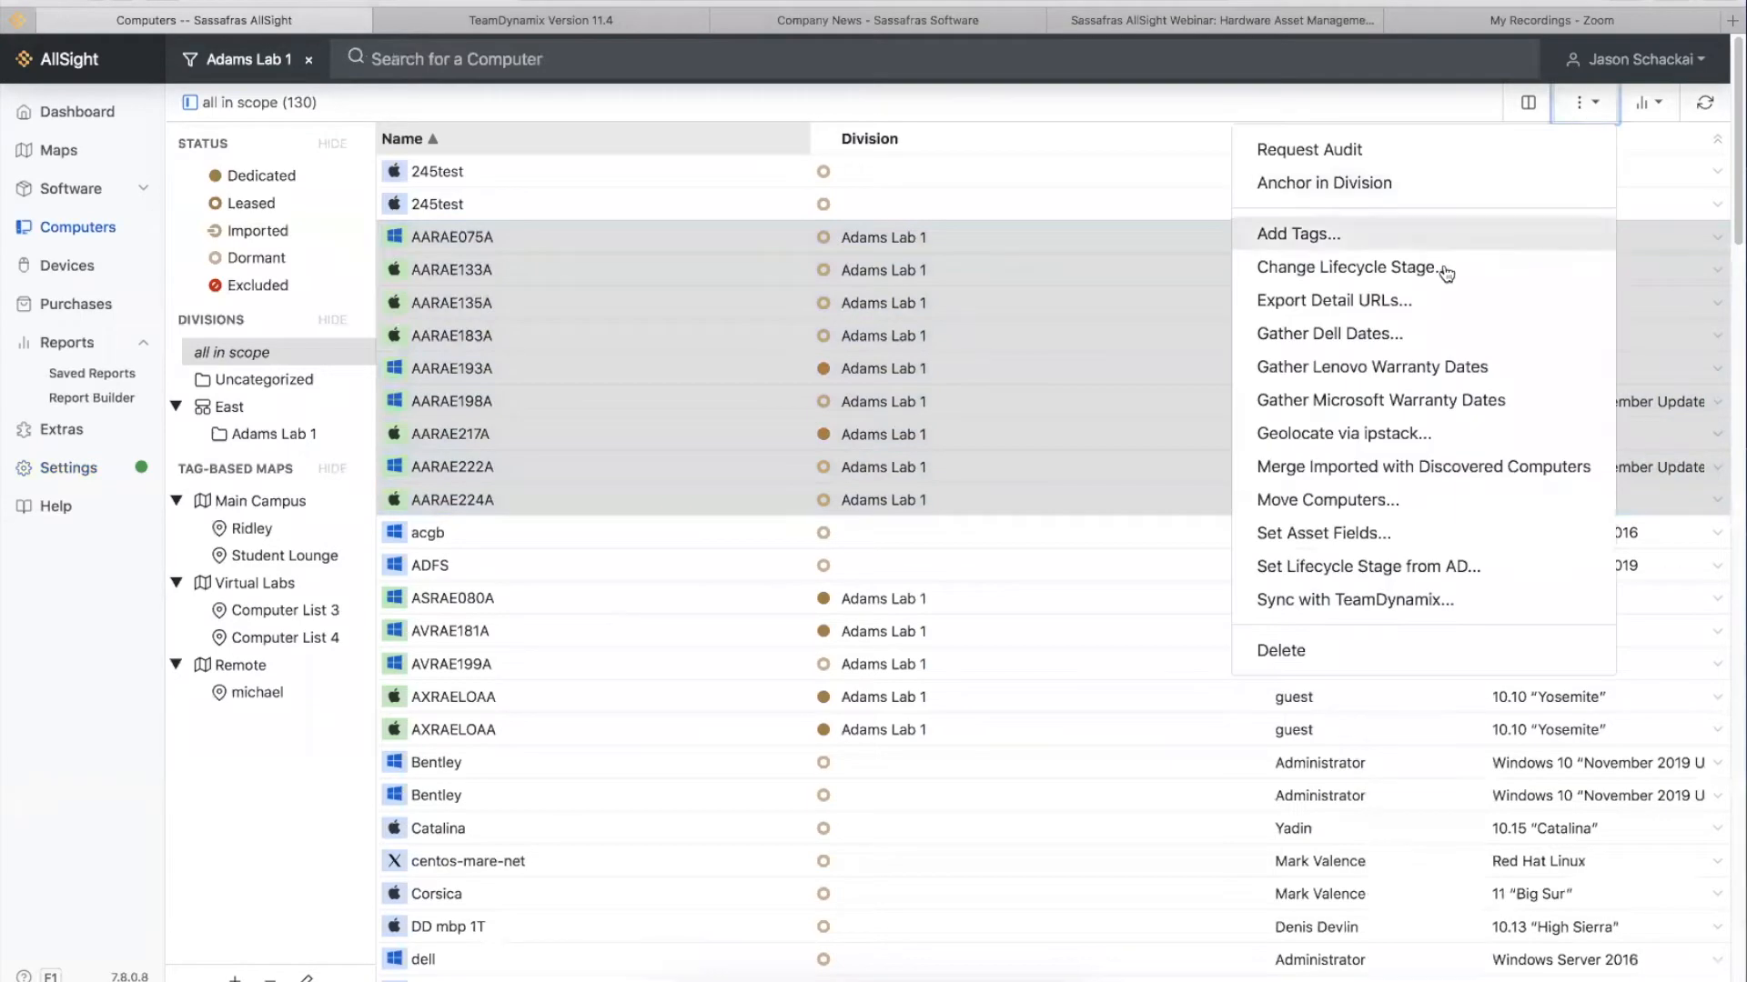
click(1344, 337)
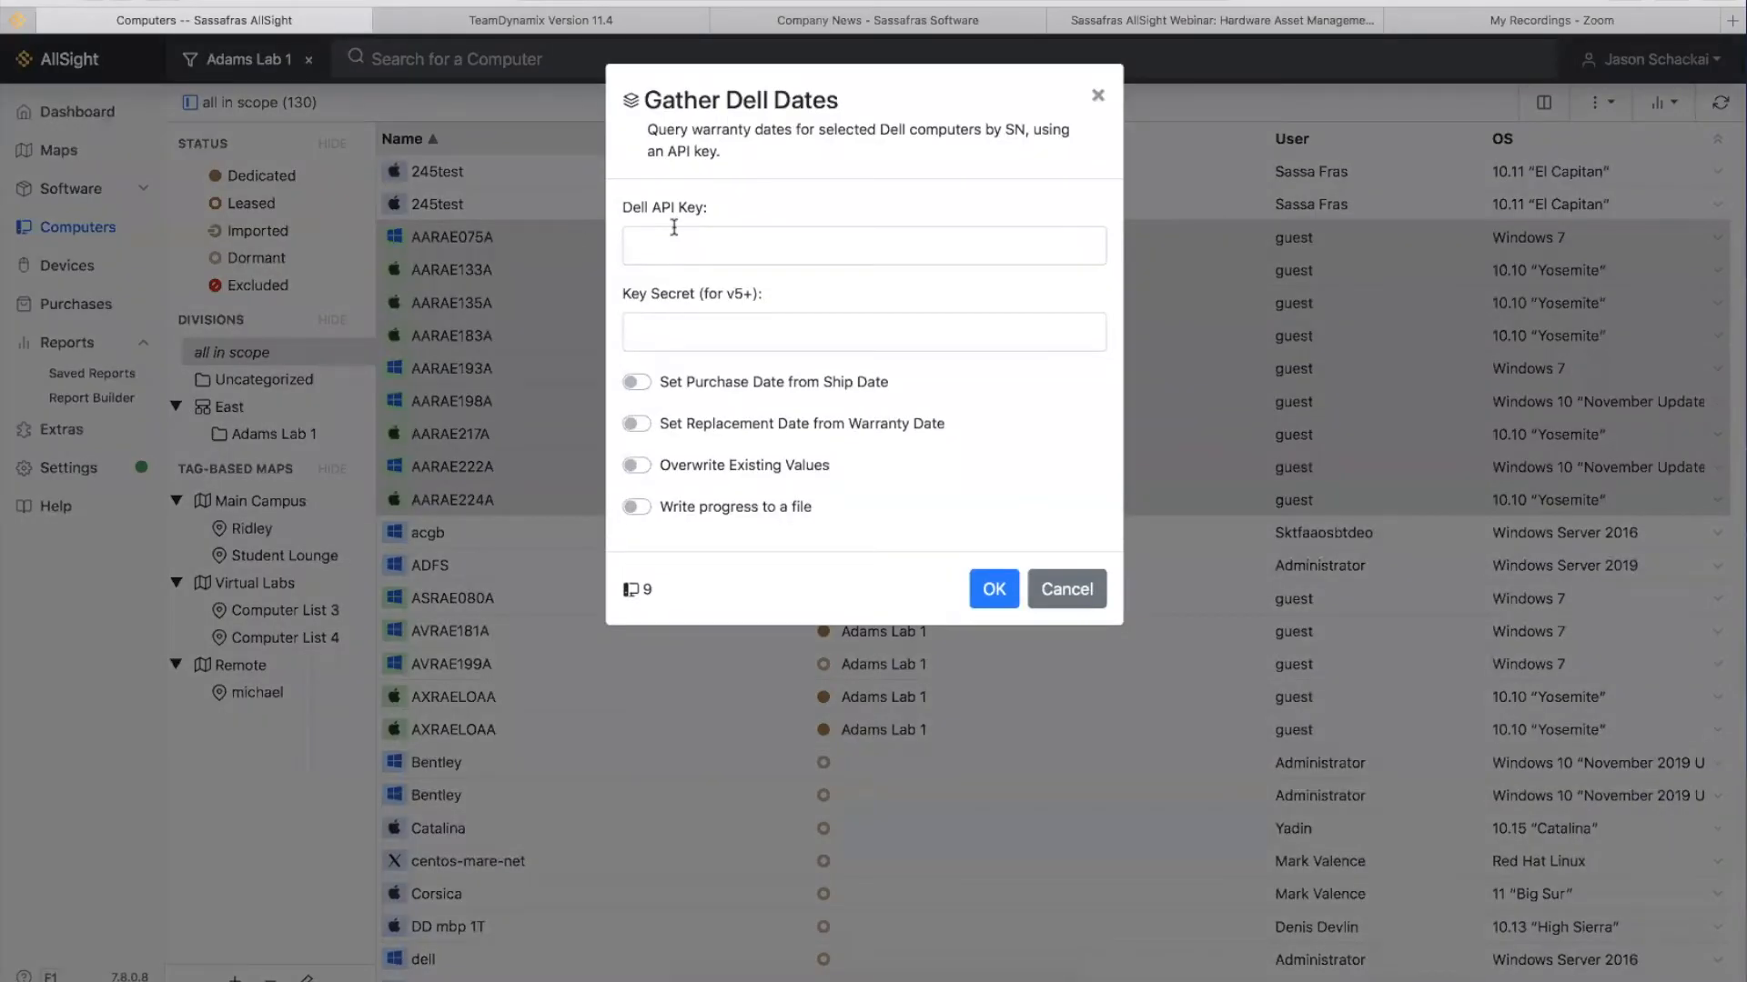
click(673, 227)
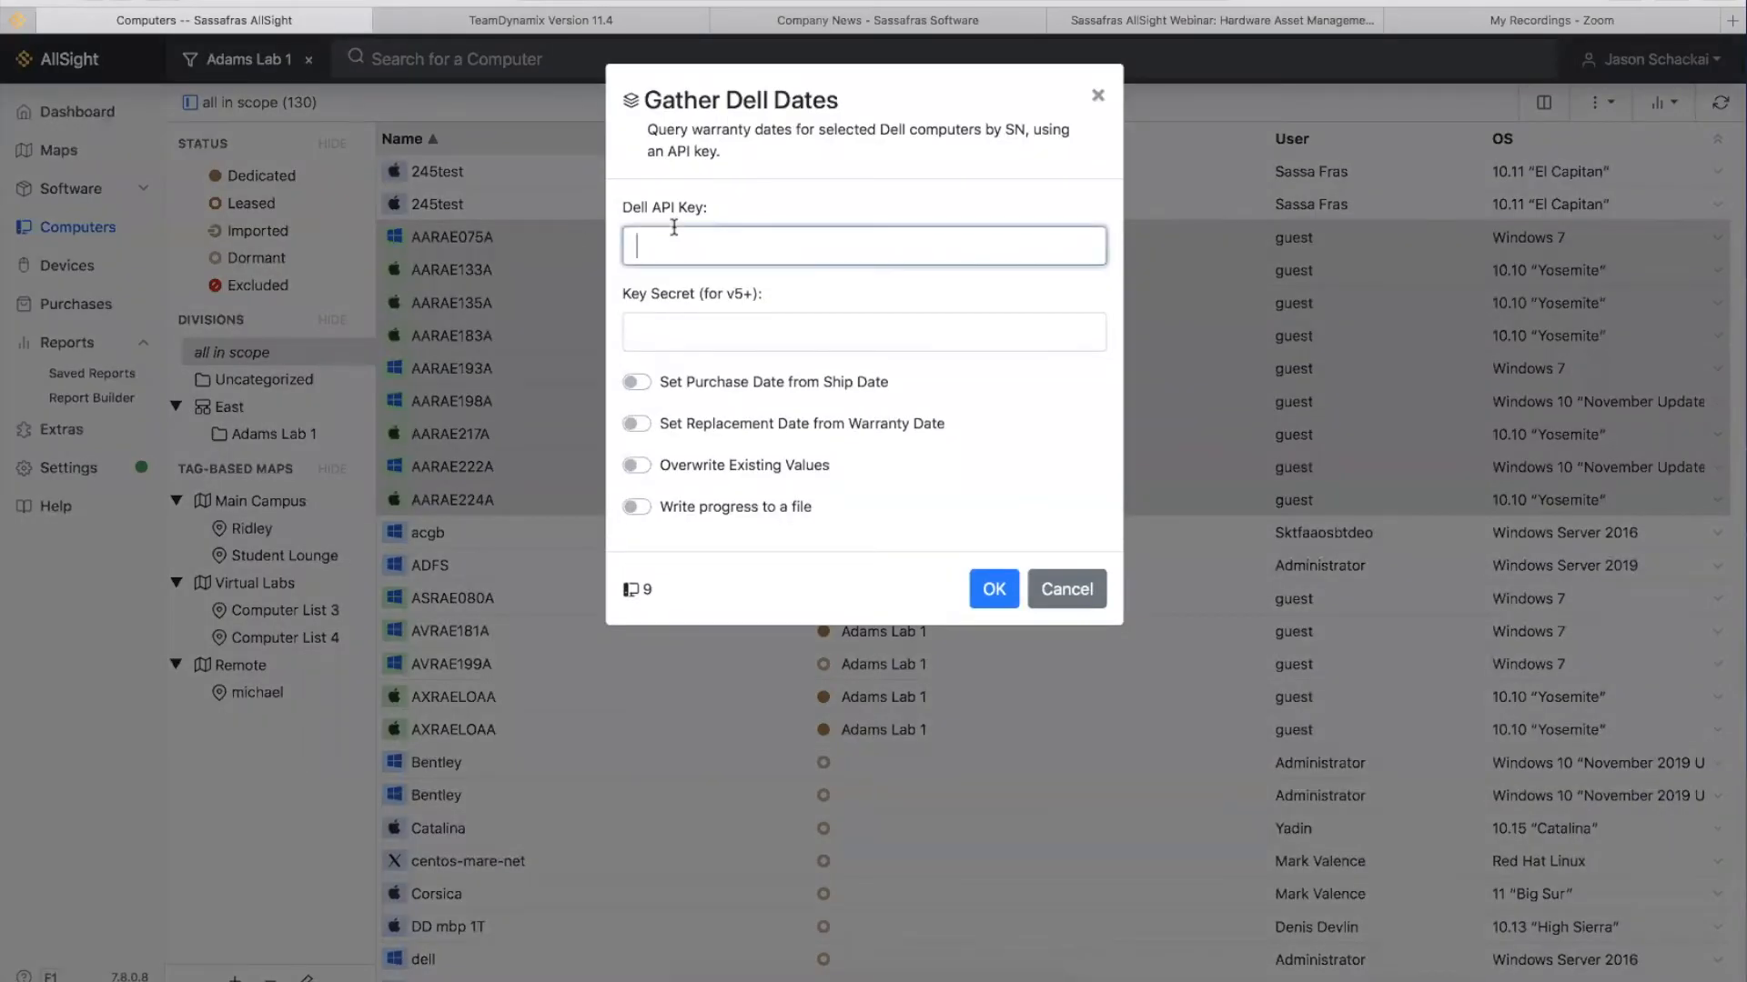
click(737, 335)
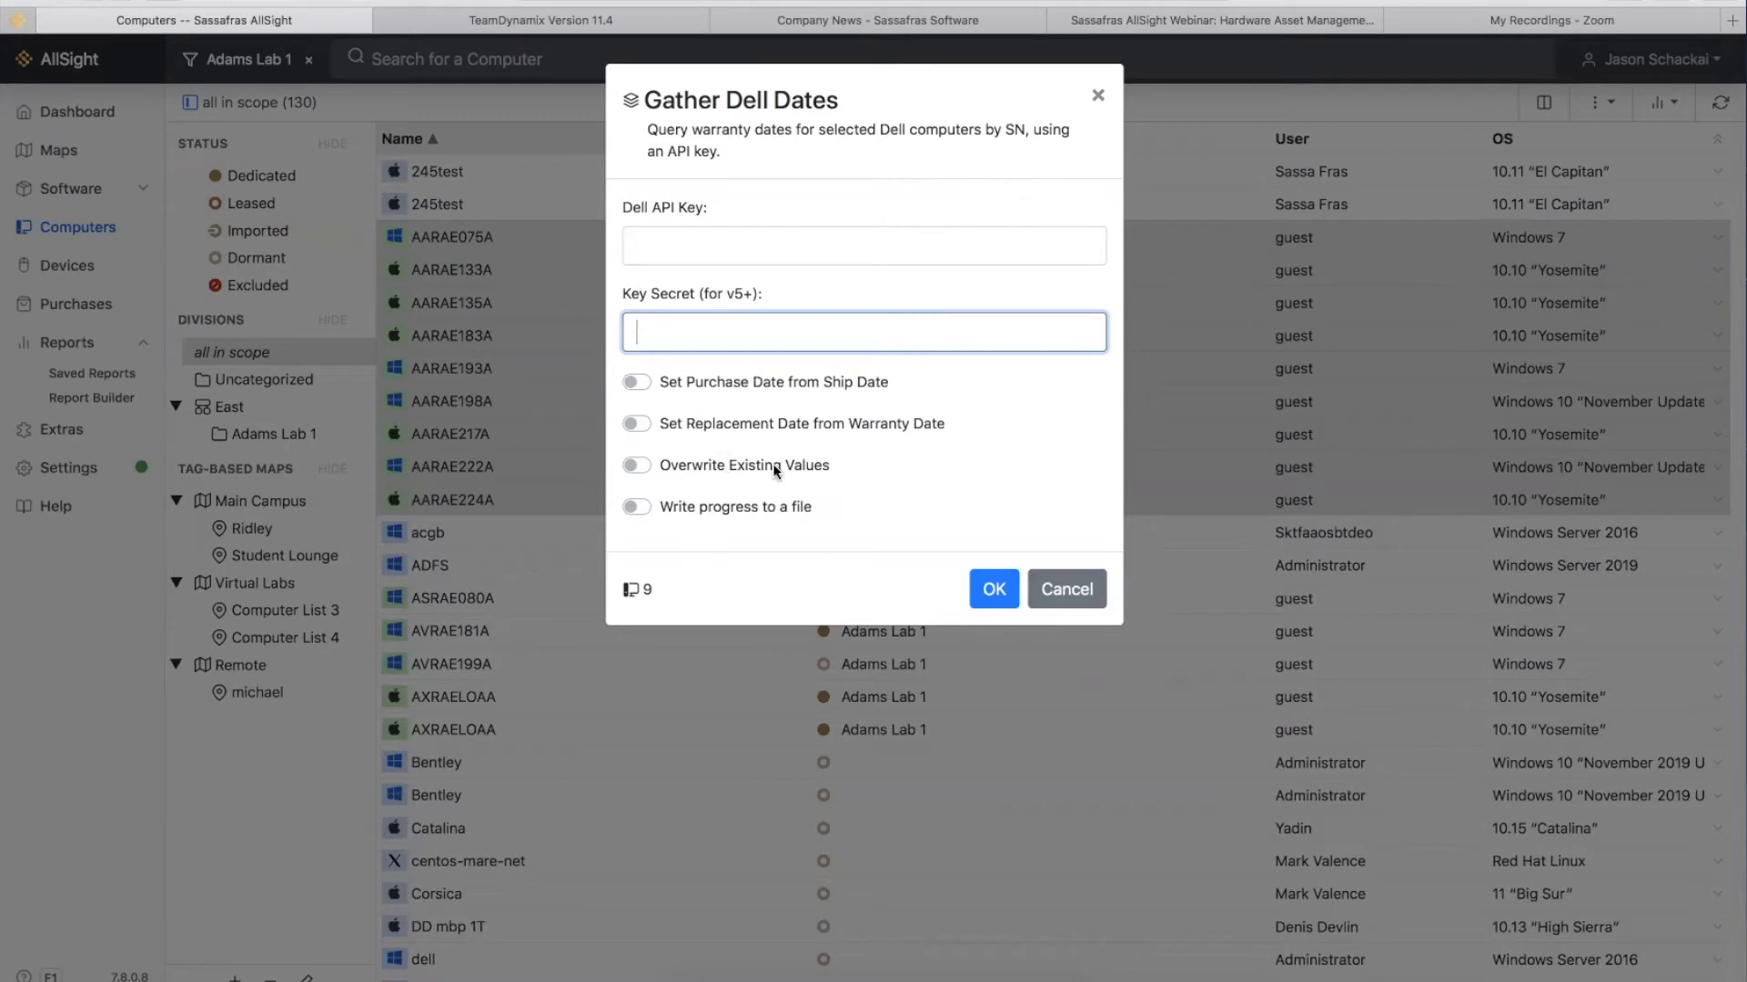
click(1097, 95)
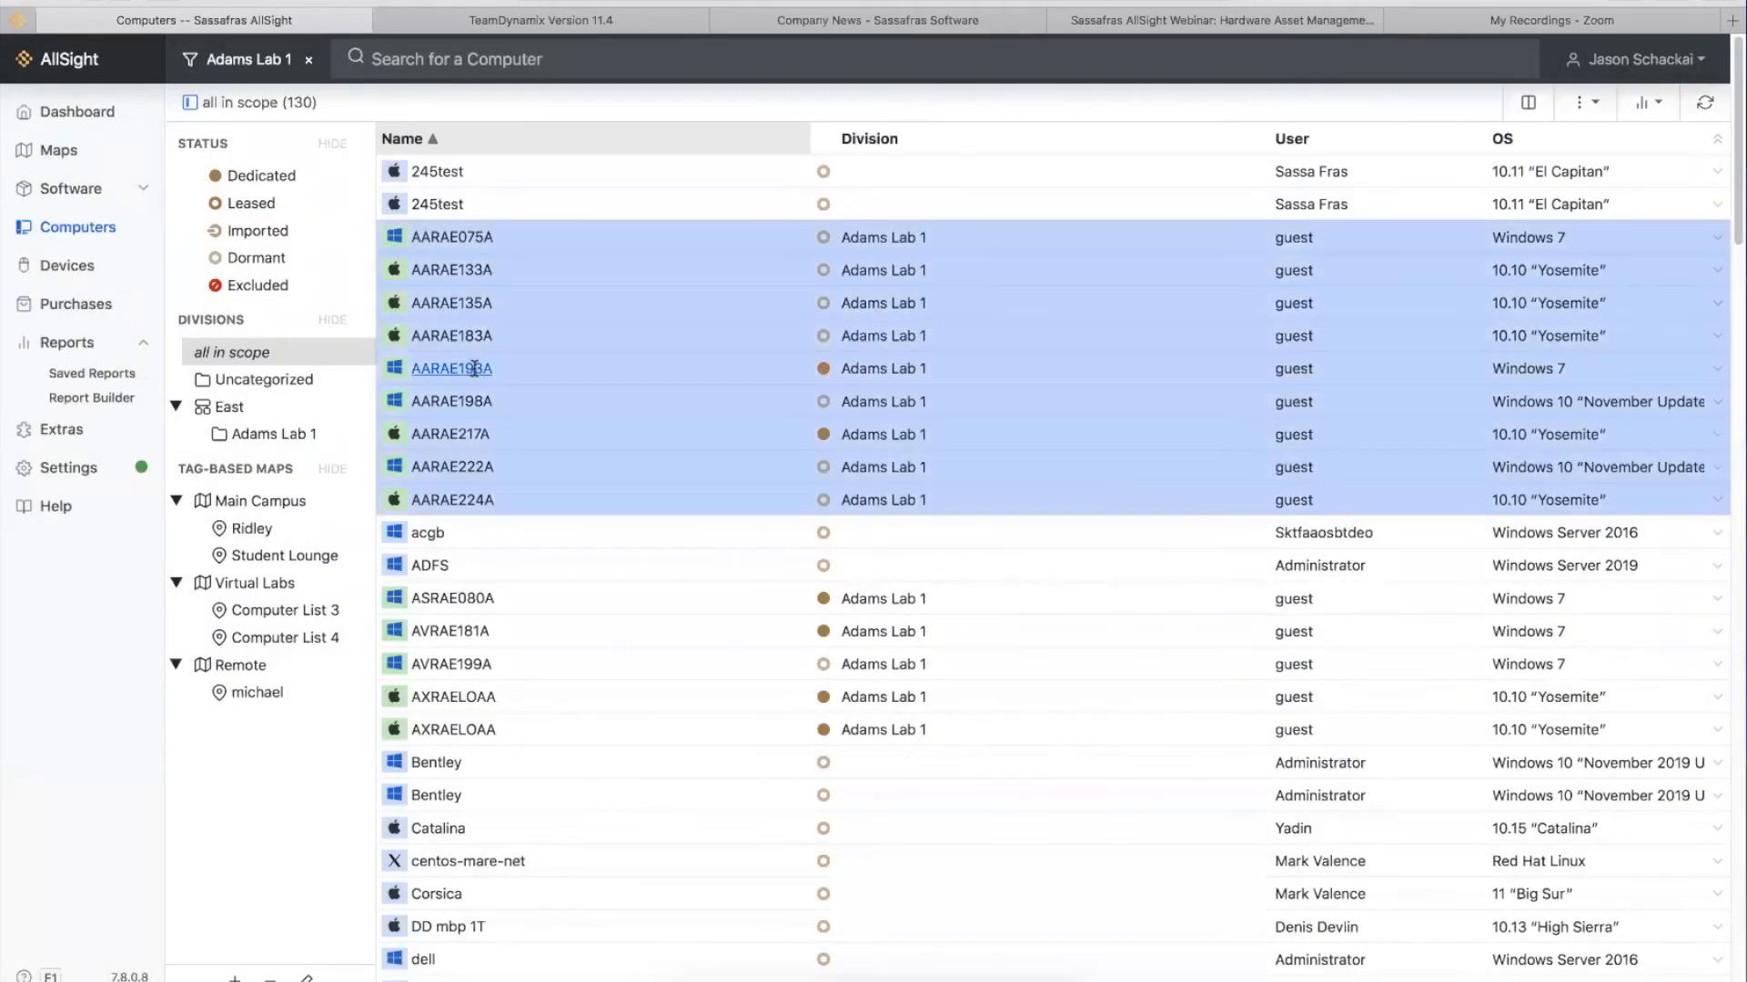
- View the hardware information and purchase dates of computer AARAE193A, and return to the Scripts settings
click(474, 368)
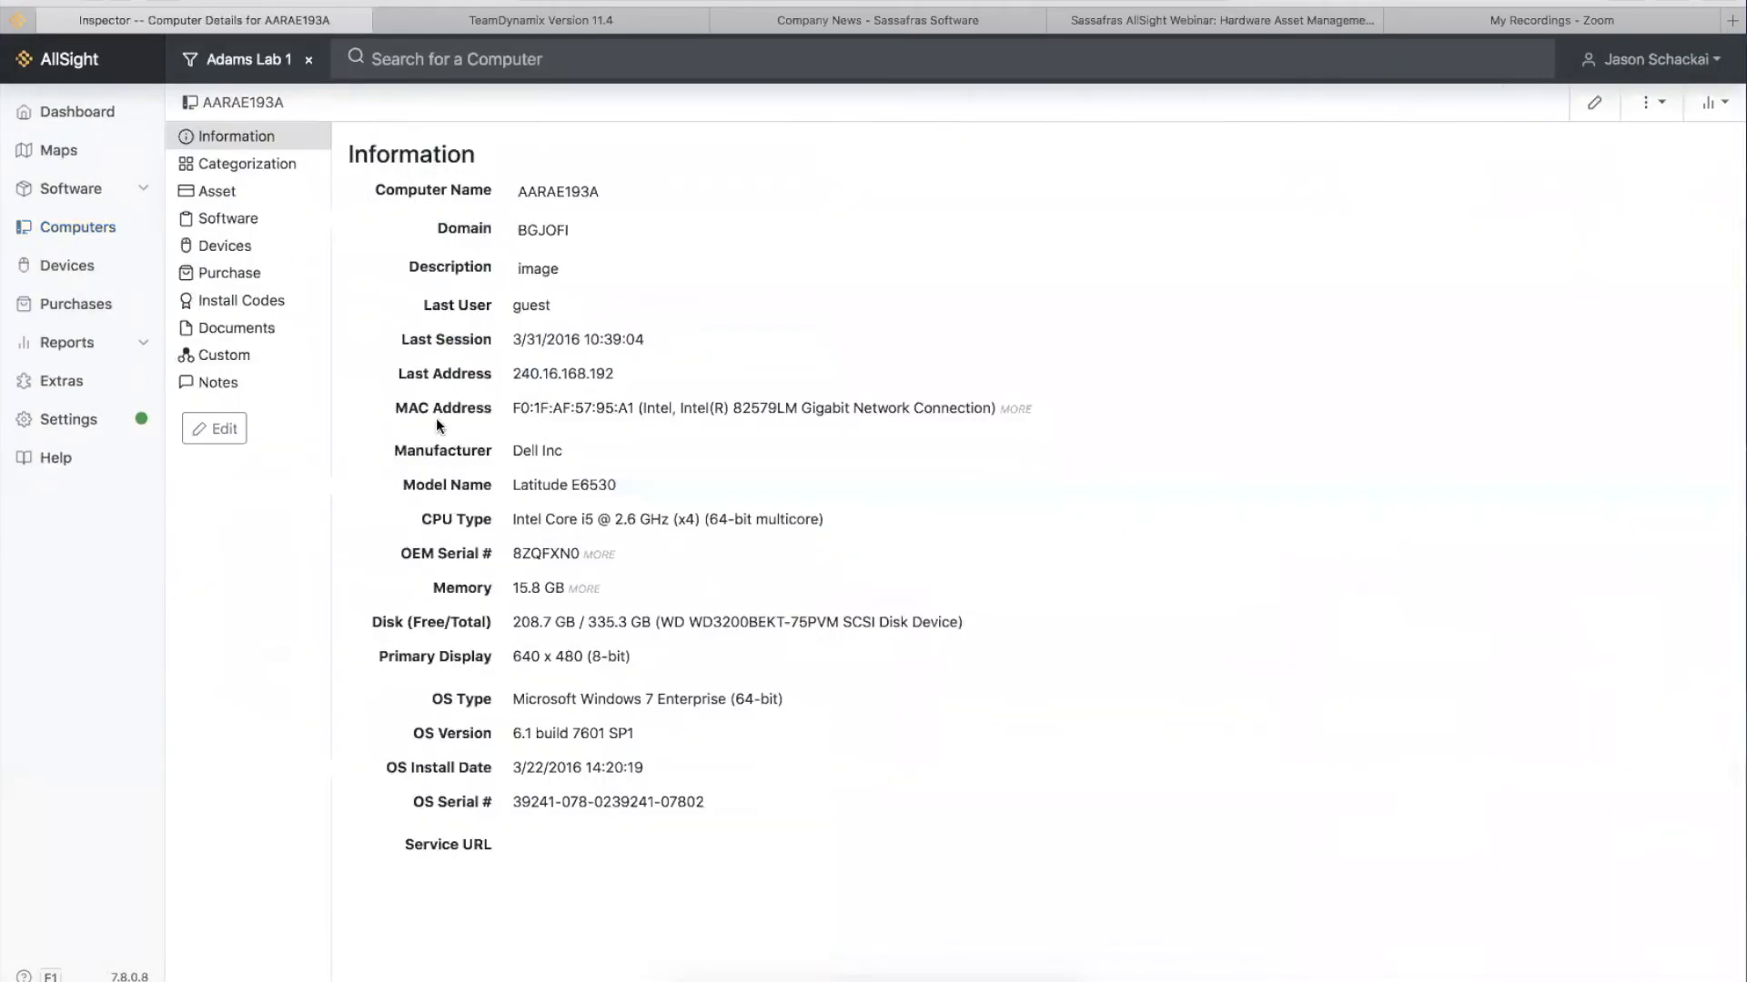
click(235, 278)
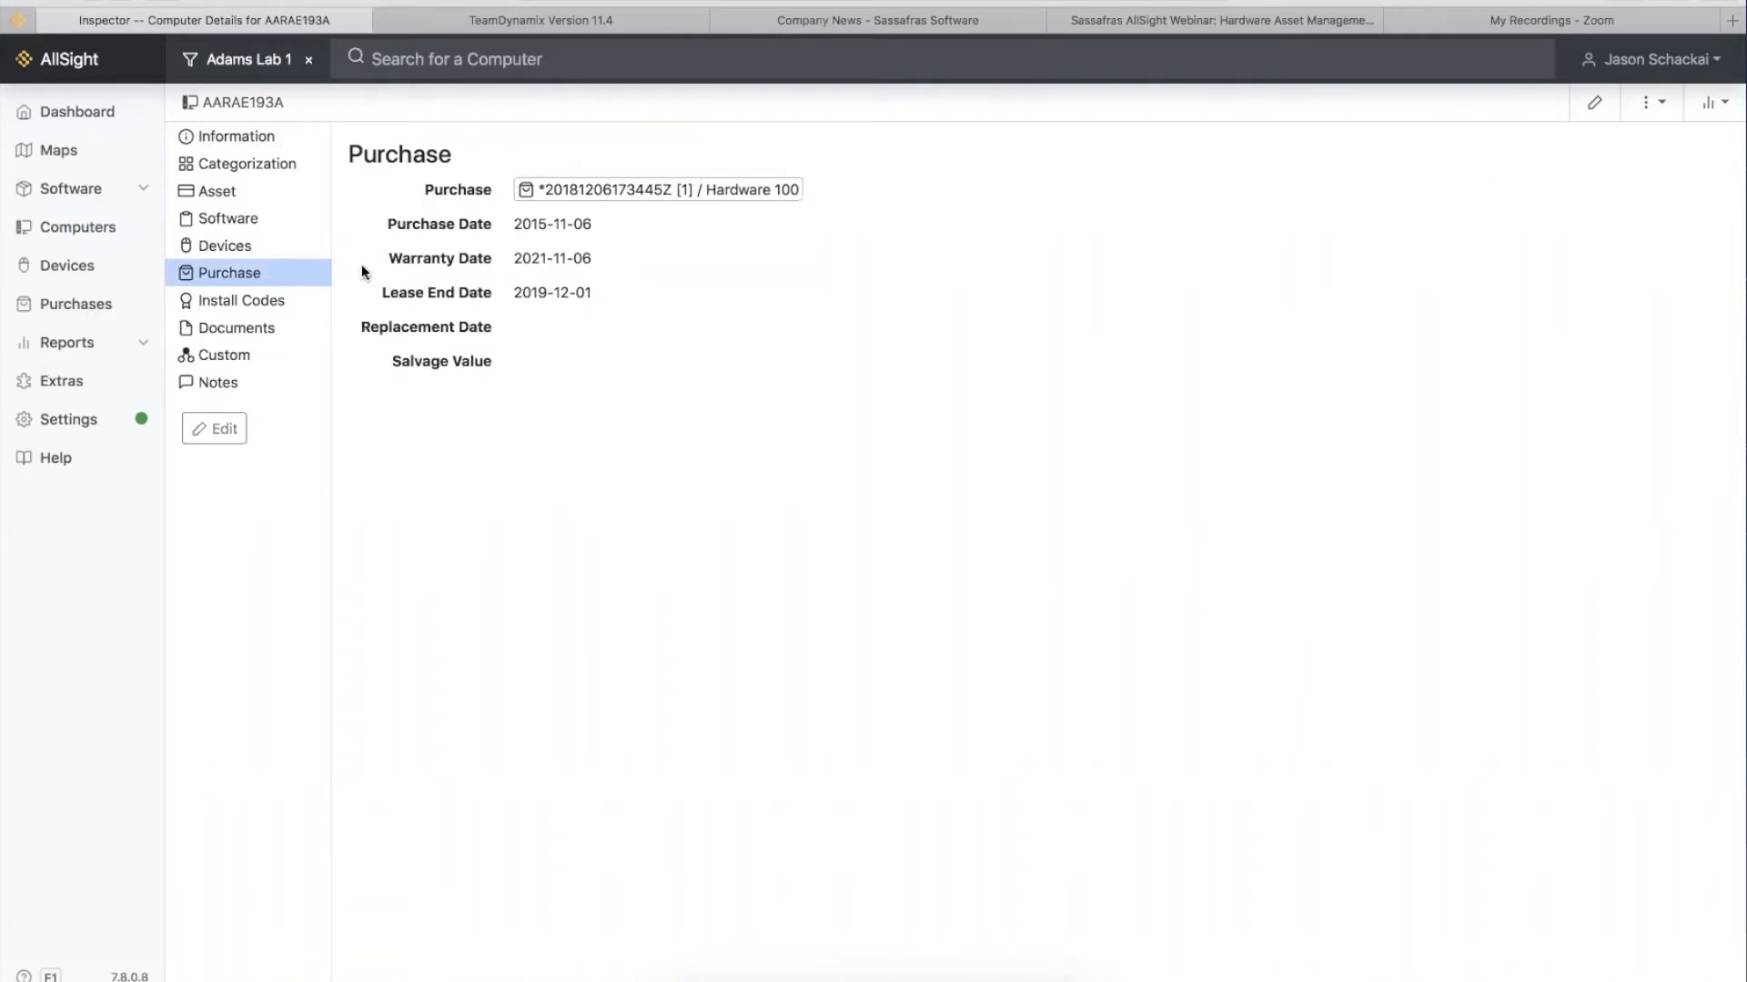
click(97, 2)
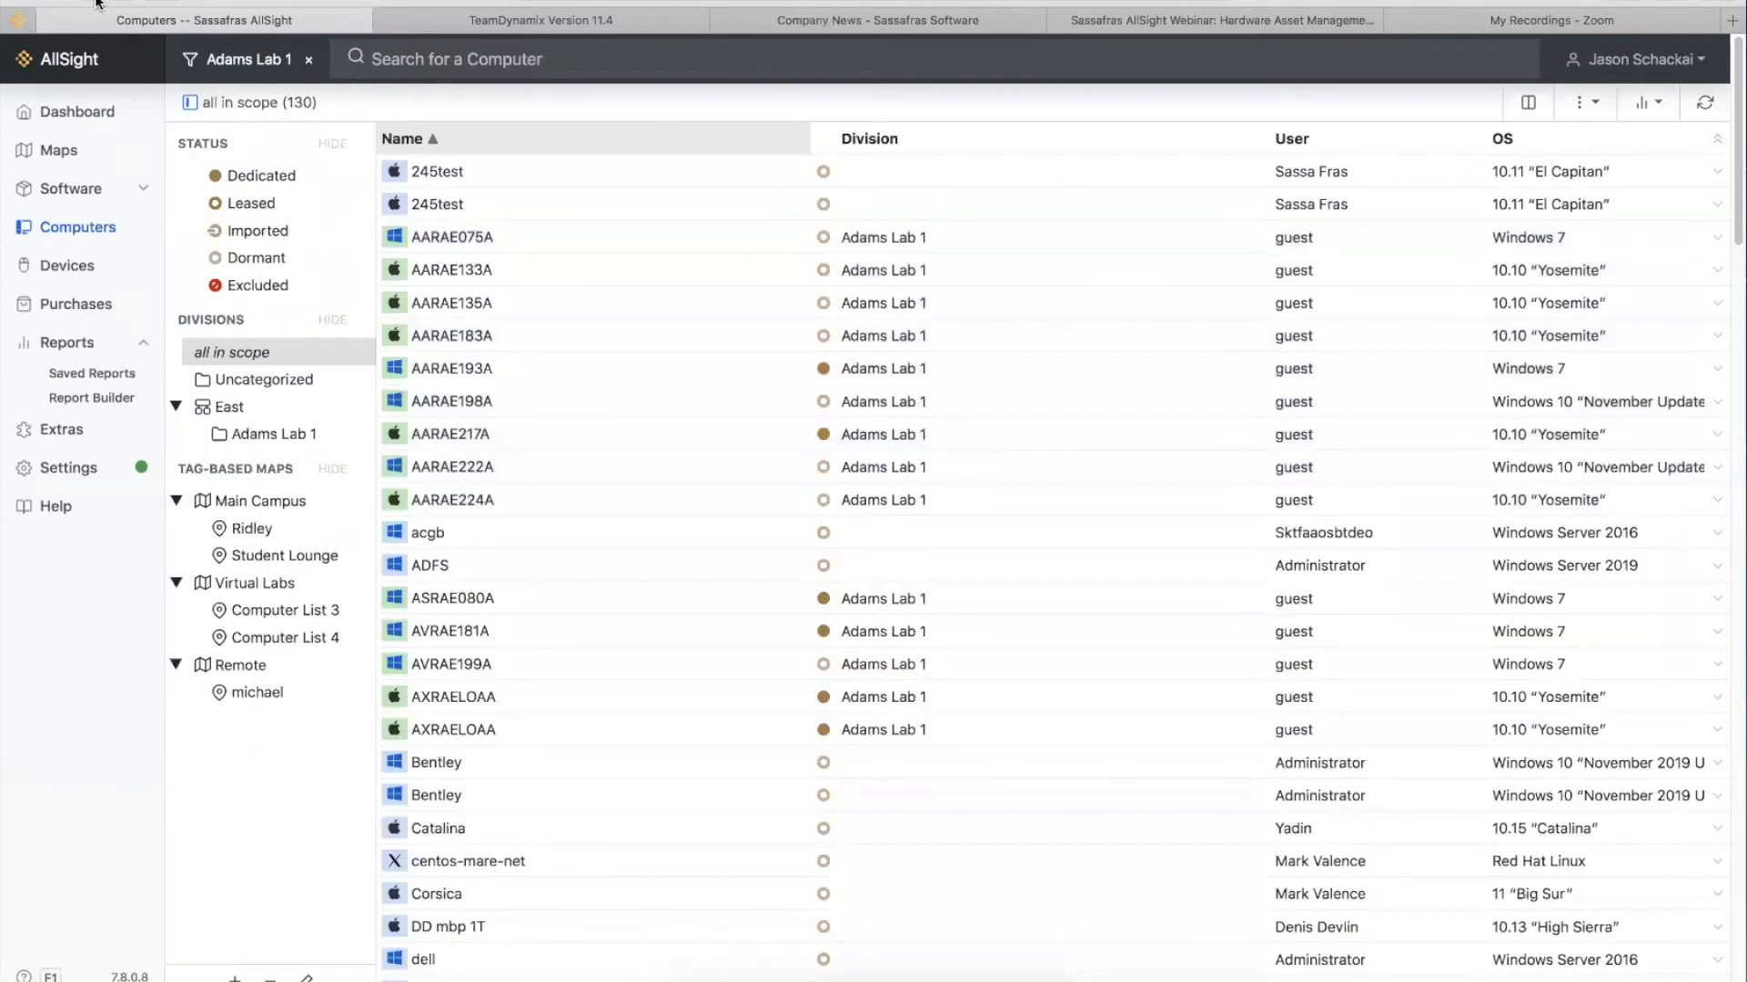
click(97, 2)
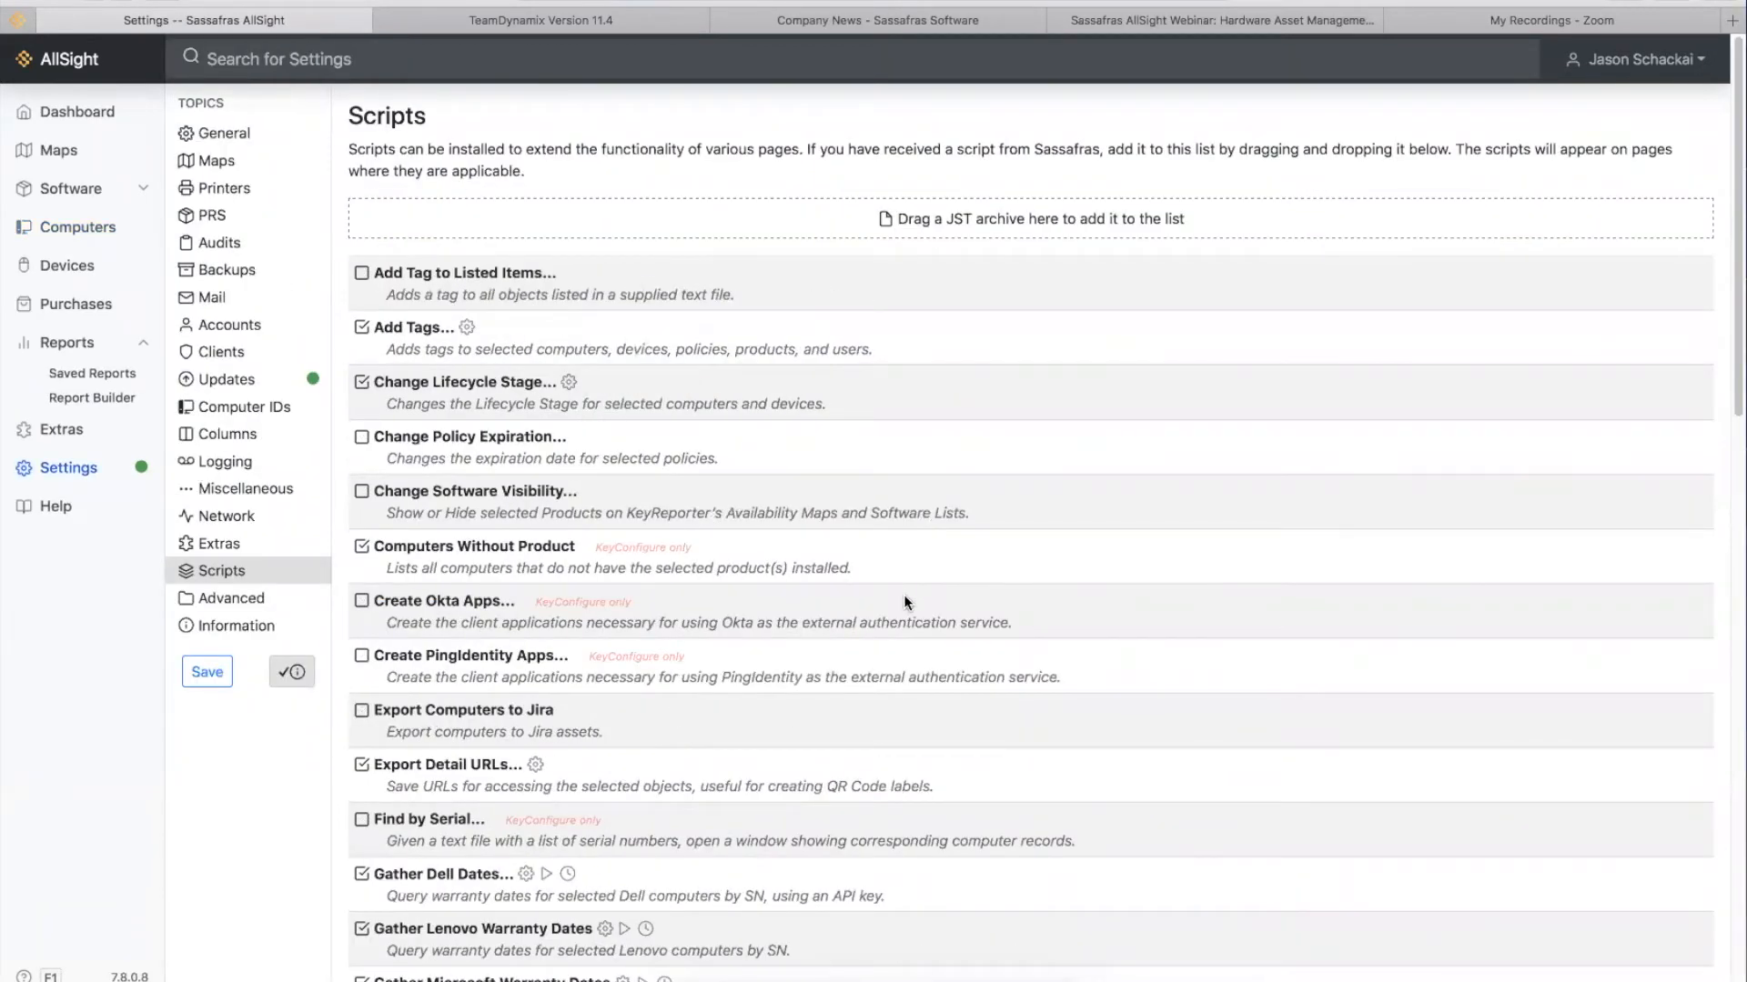
- Browse the available scripts from the warranty date and import scripts down to the move, asset field and lifecycle scripts
scroll(902, 597, down, 3)
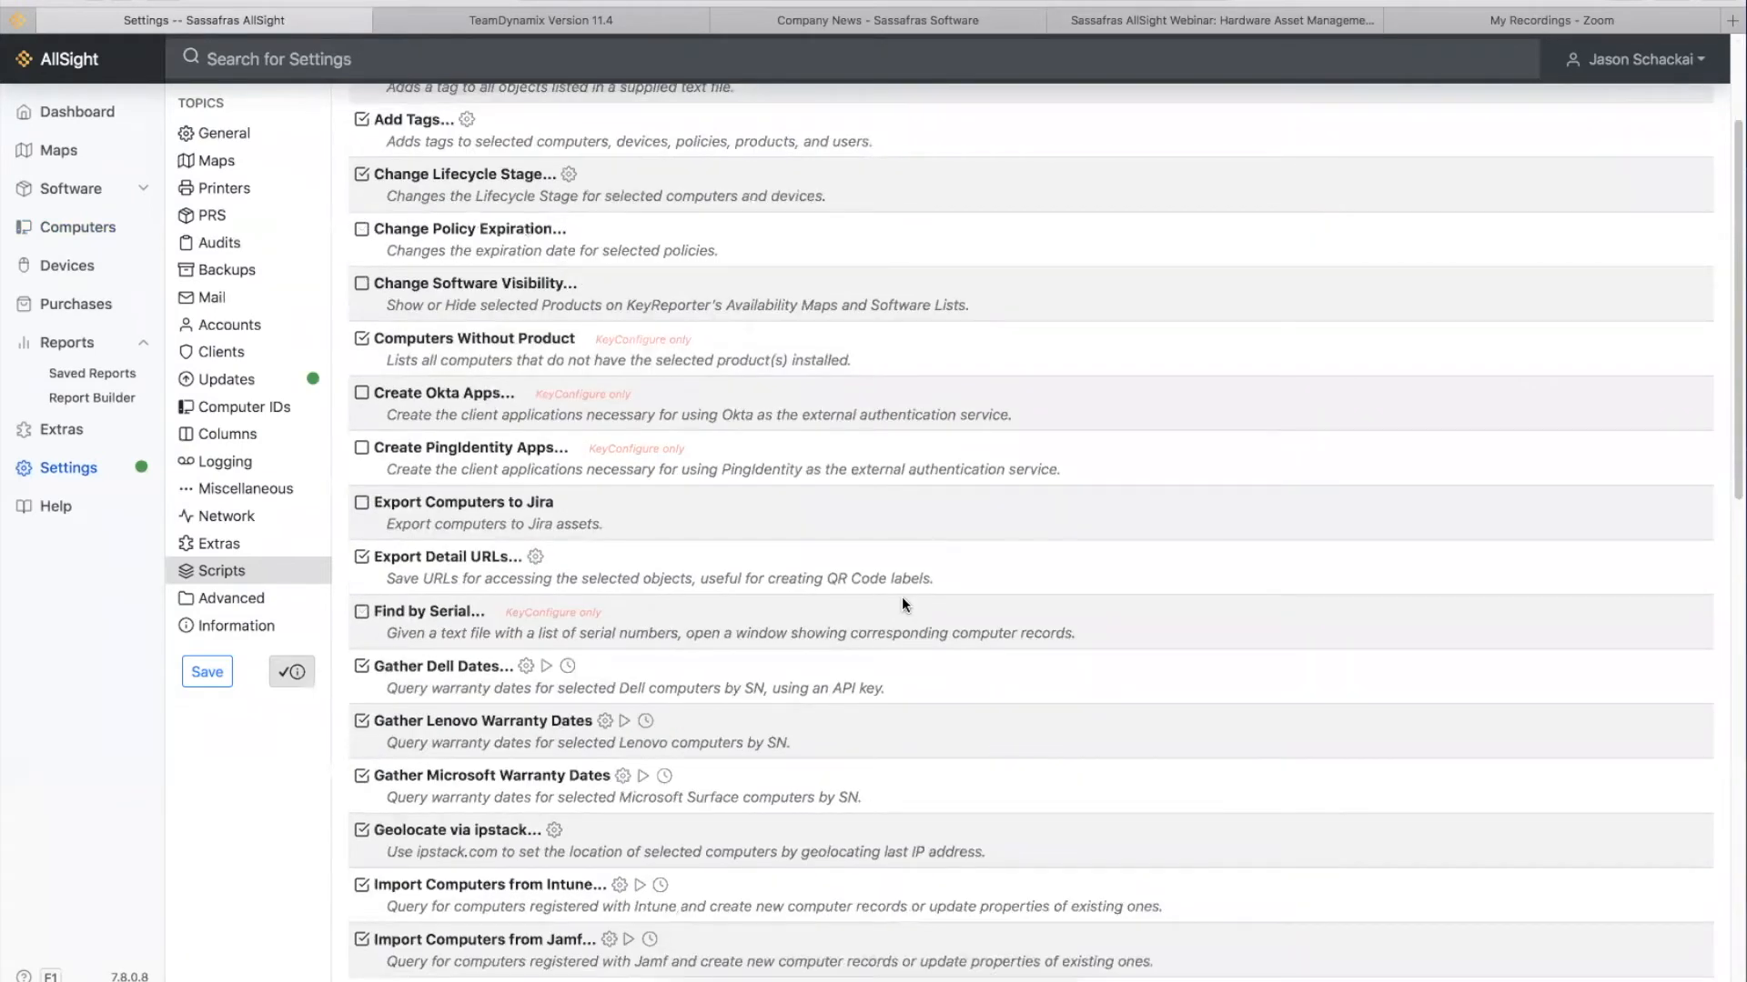
scroll(902, 596, down, 4)
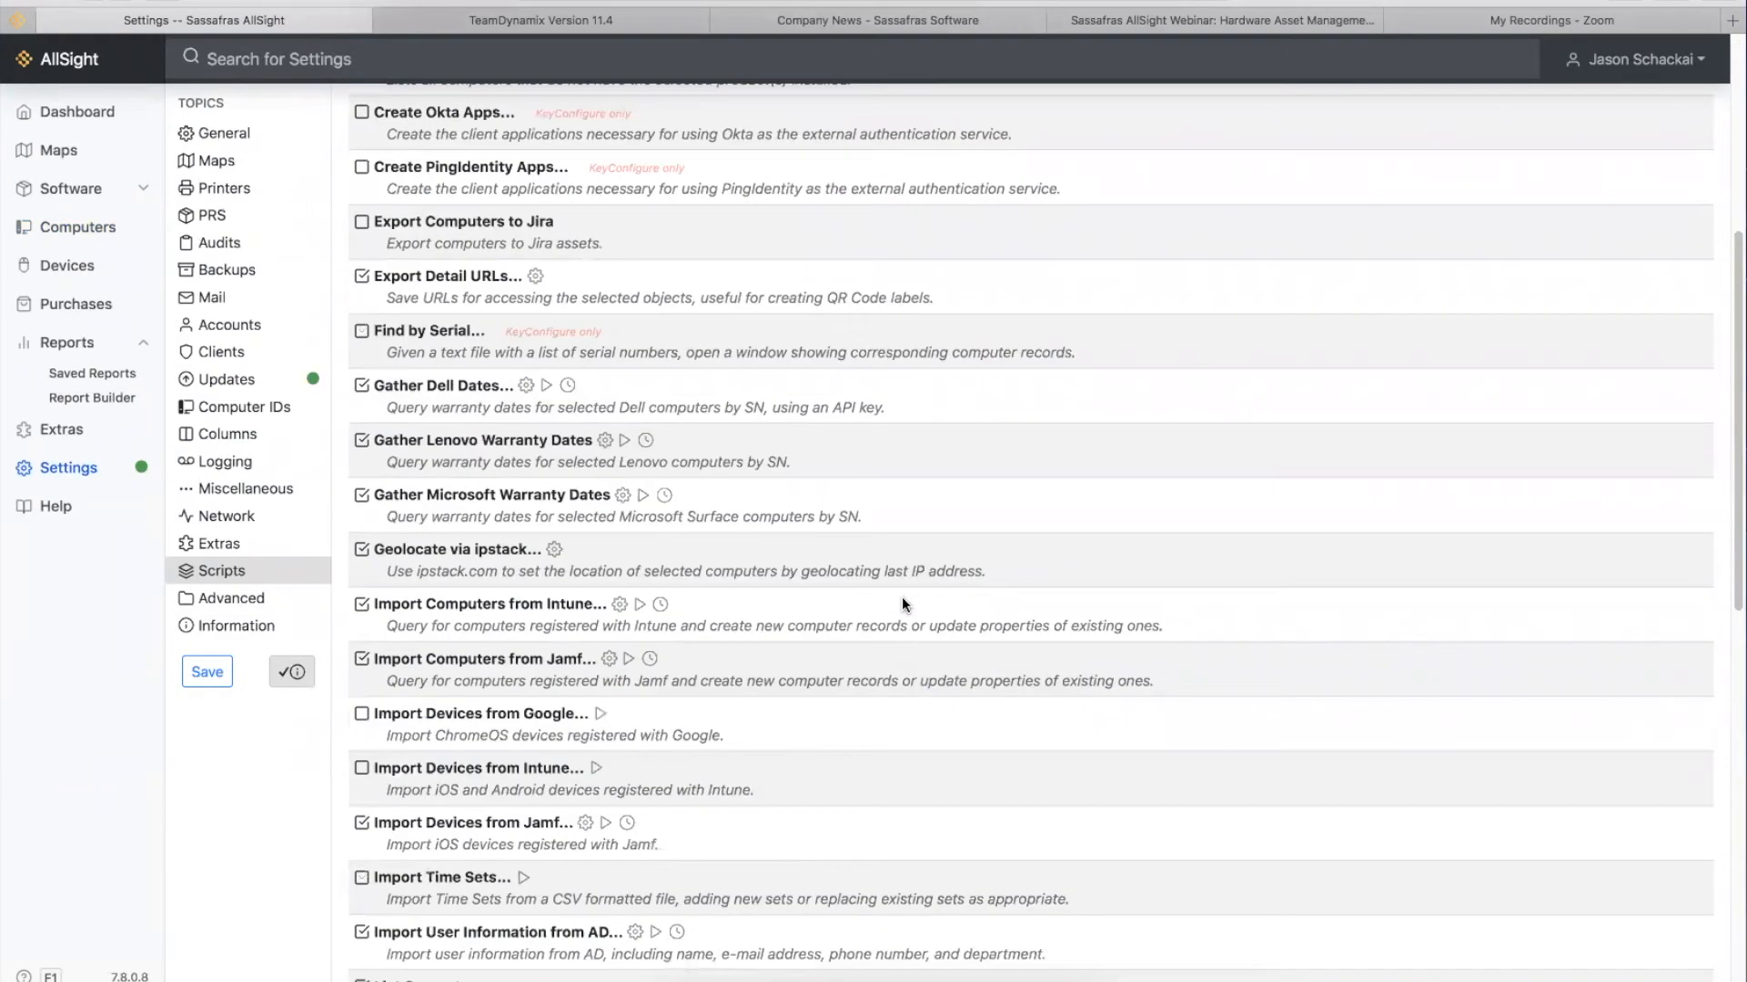
scroll(903, 596, down, 3)
scroll(902, 597, down, 2)
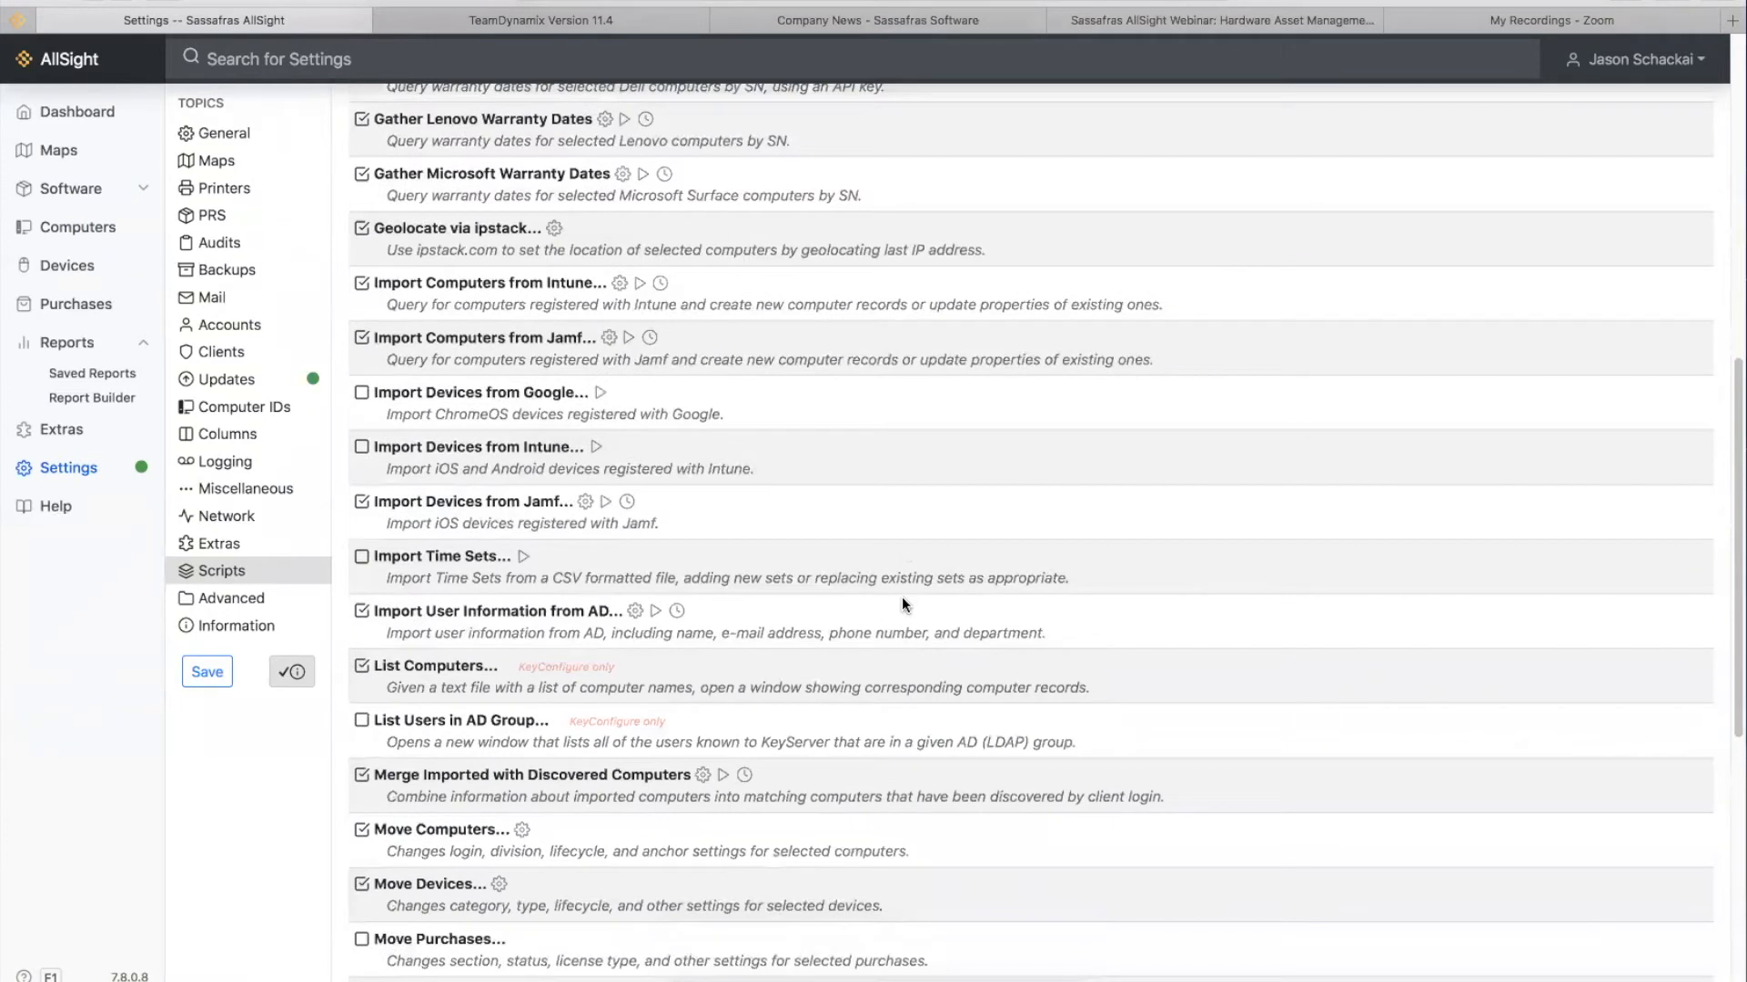
scroll(773, 834, down, 1)
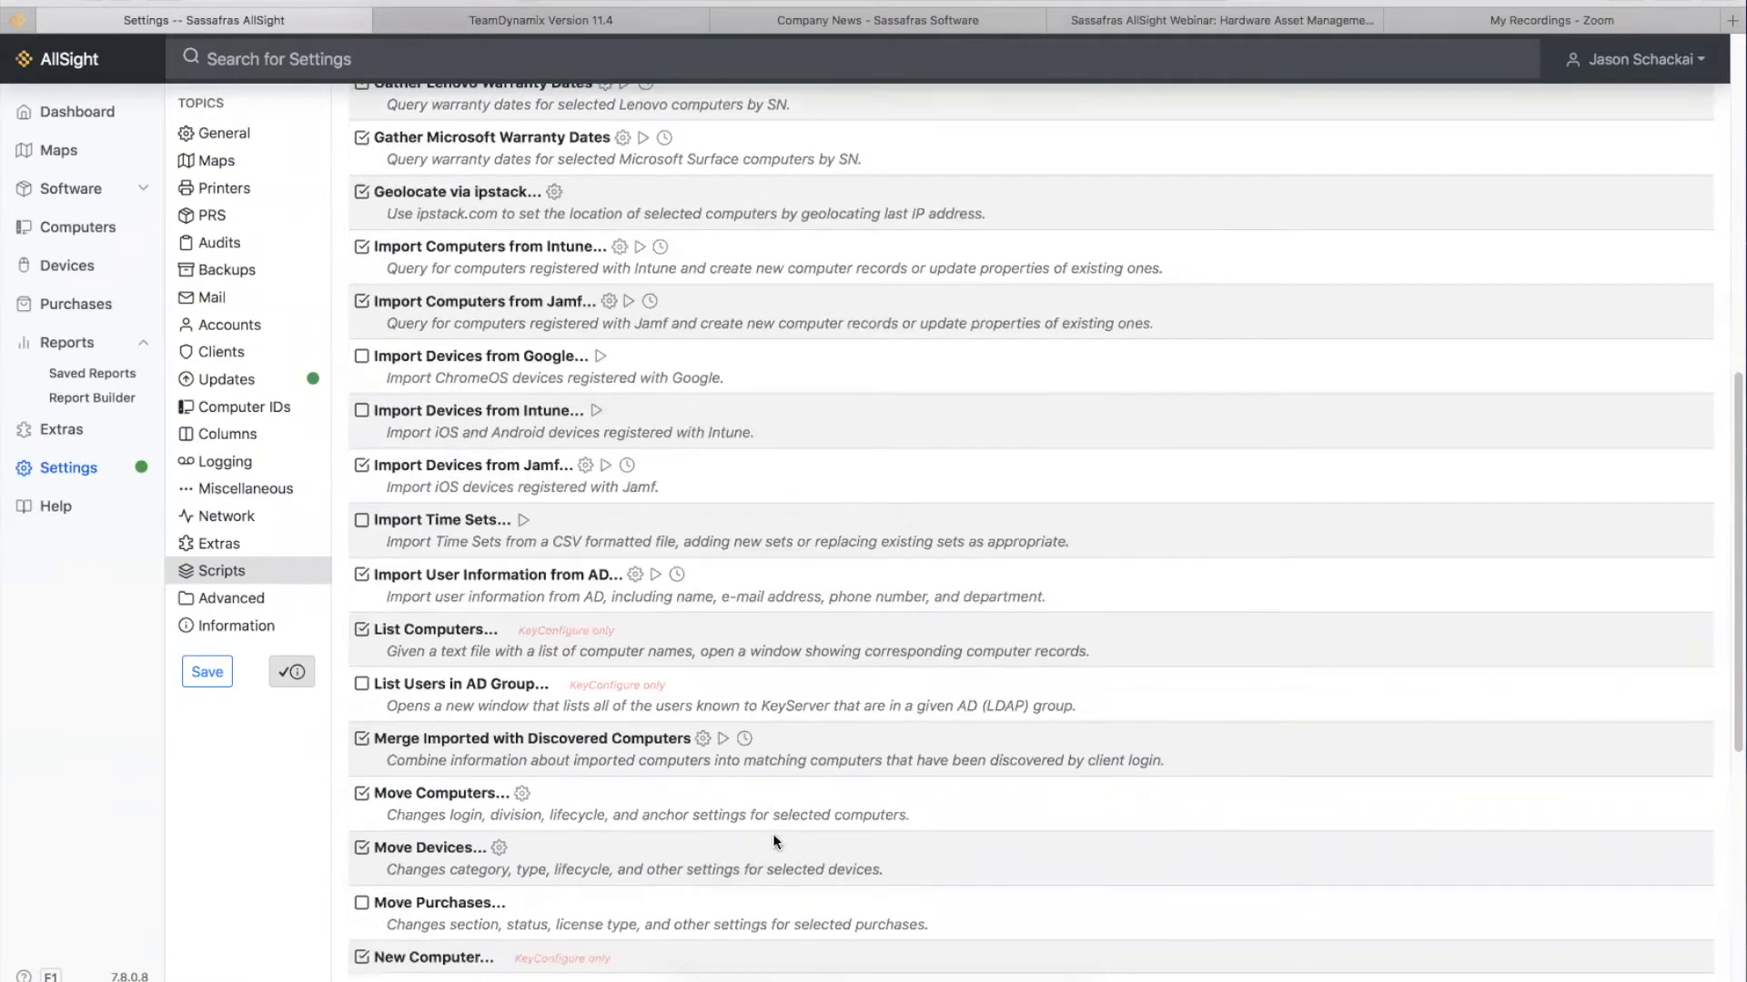
scroll(843, 810, down, 1)
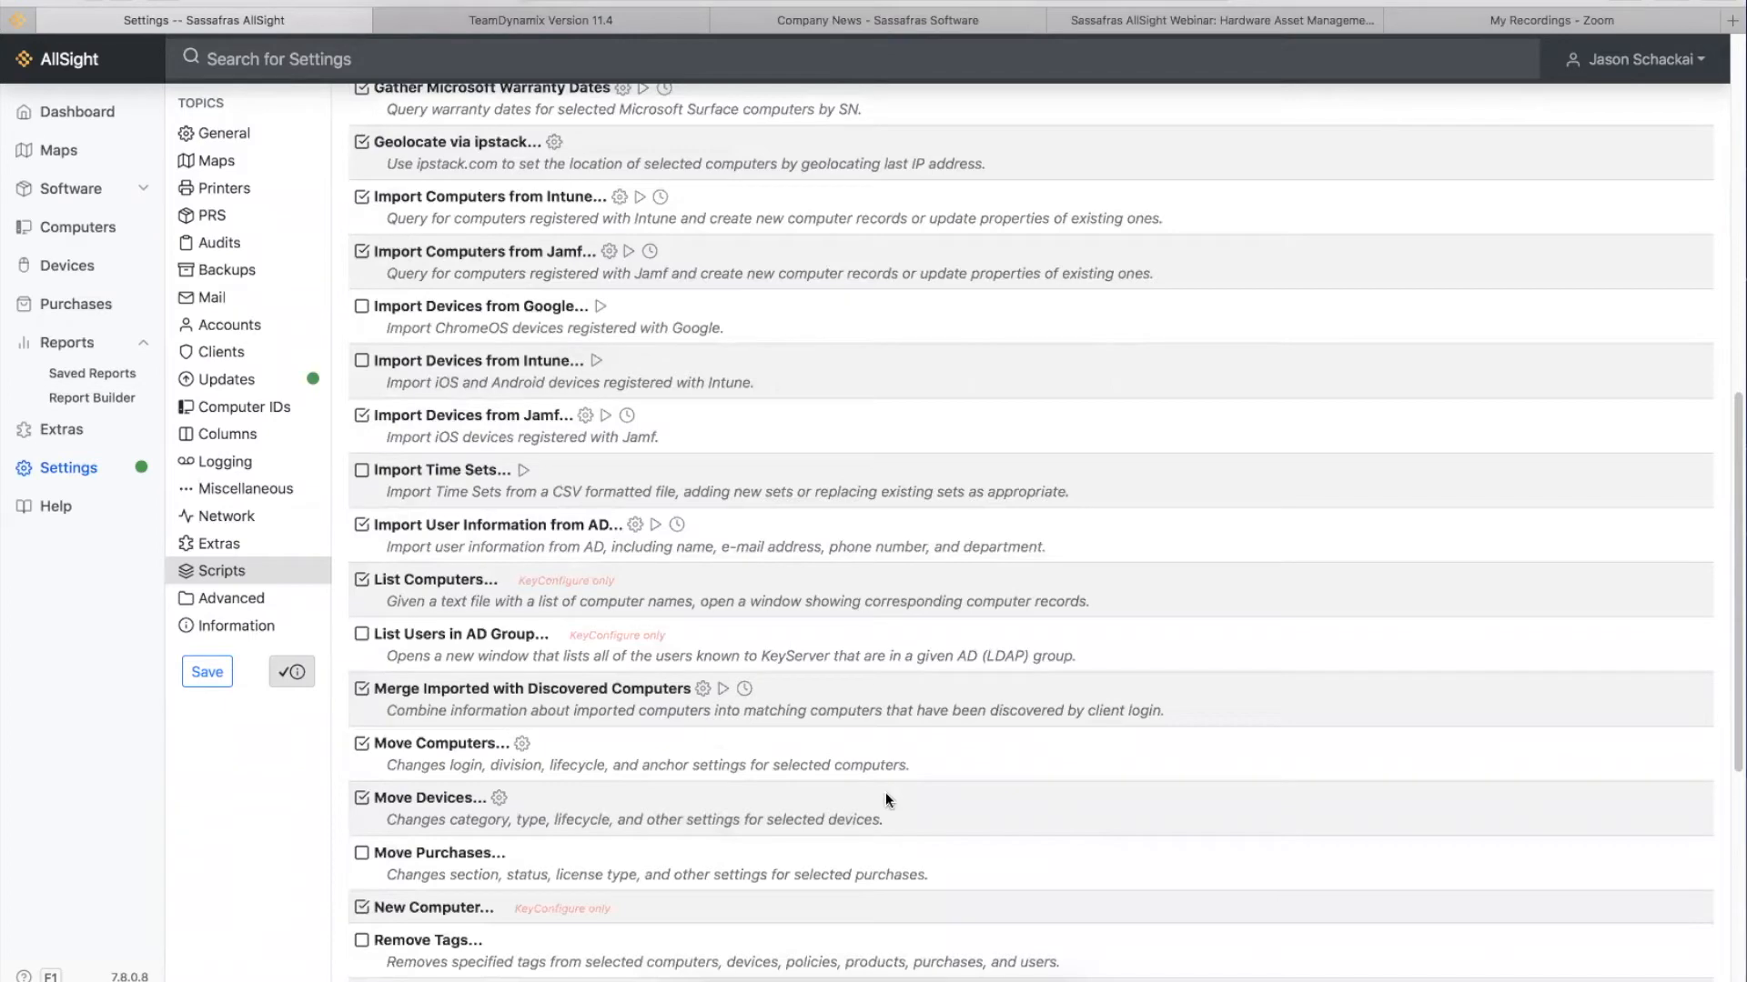
scroll(886, 794, down, 5)
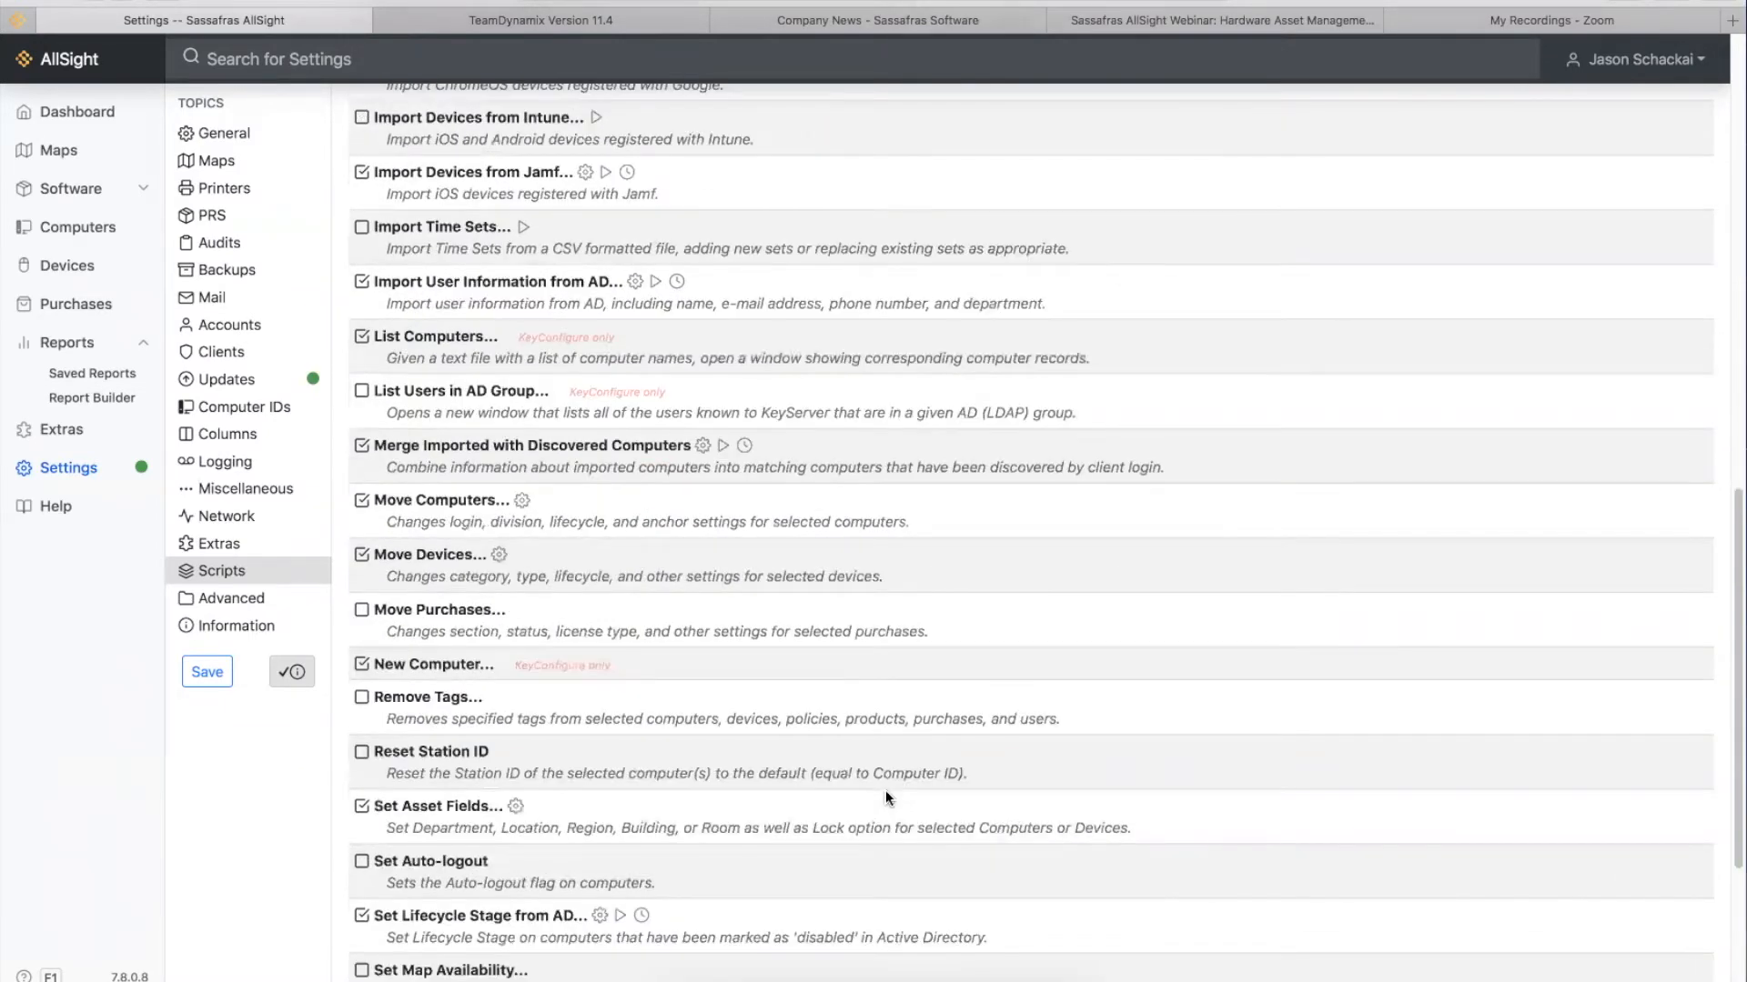
scroll(886, 790, down, 3)
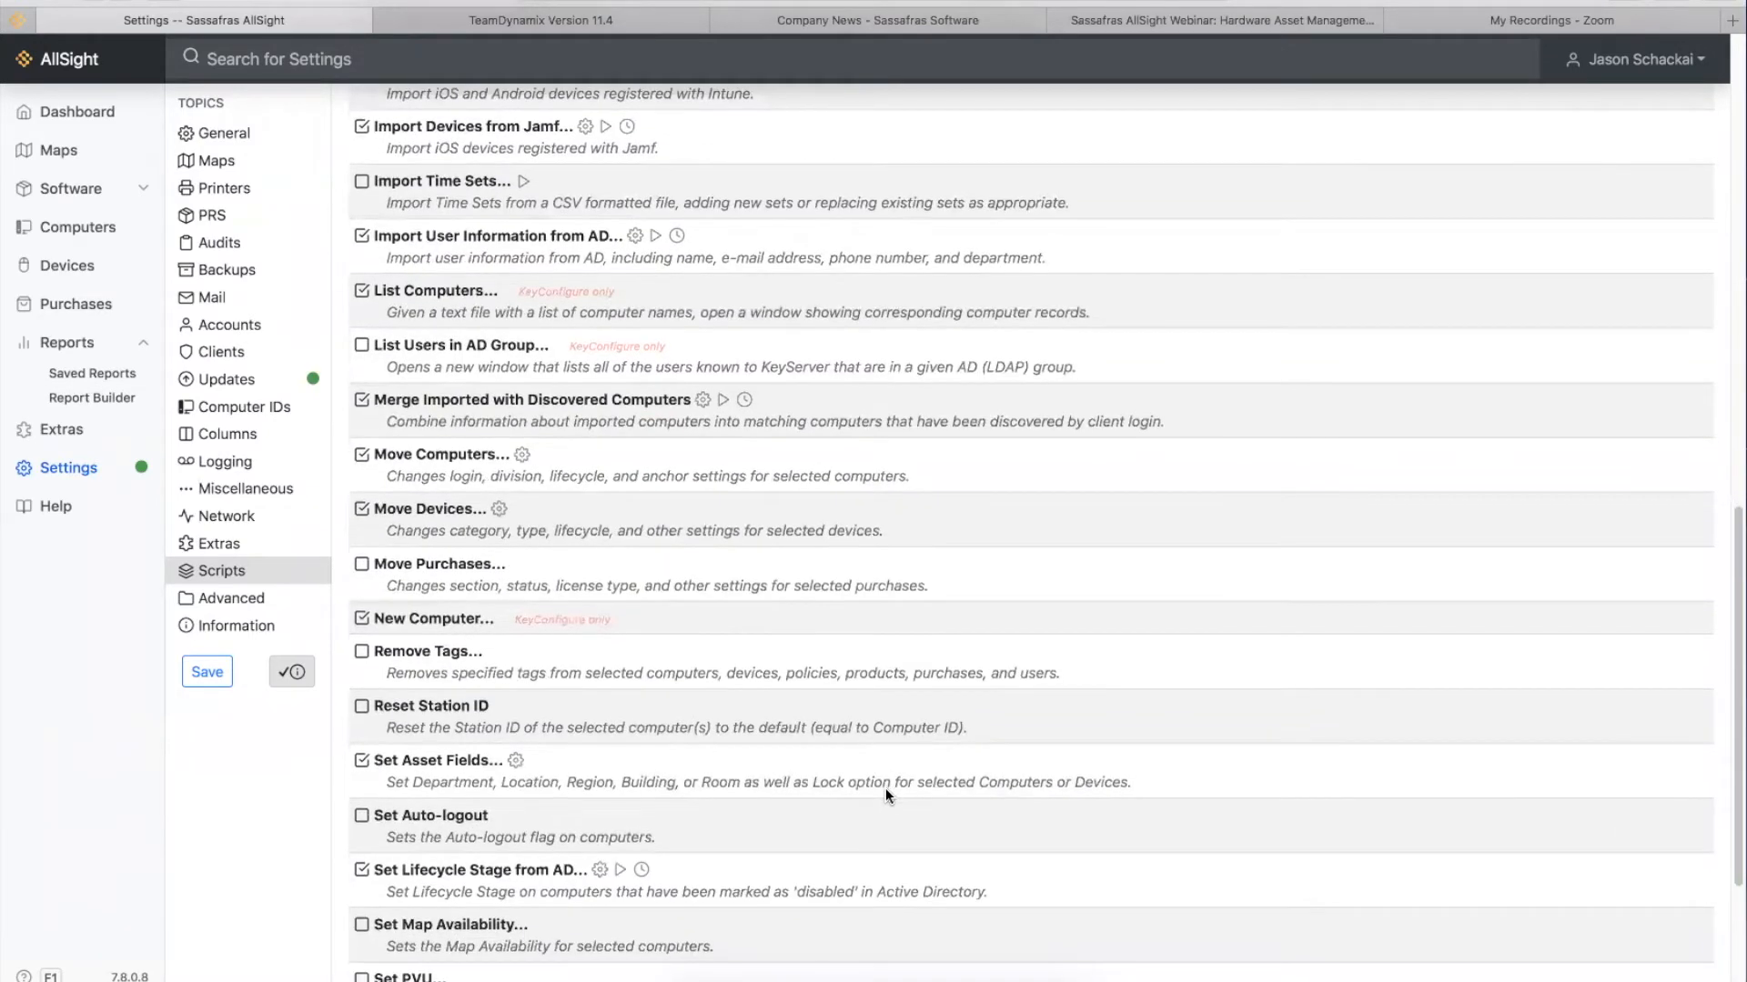
scroll(740, 678, down, 1)
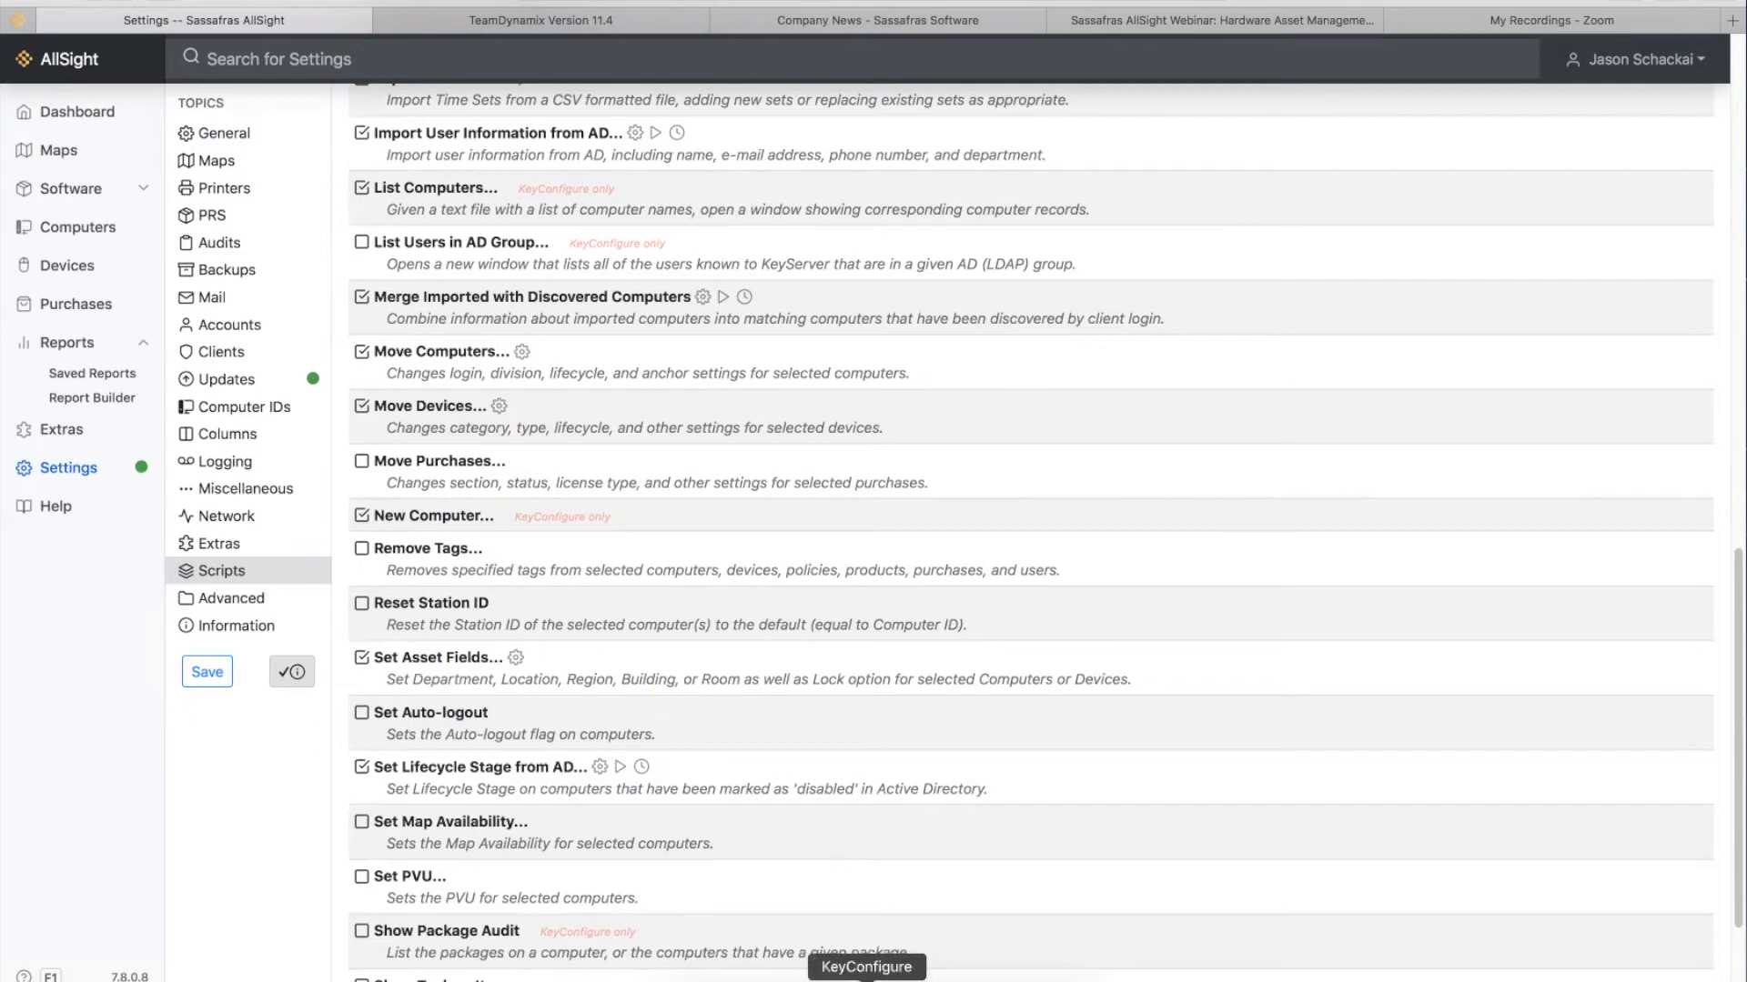
- Switch to KeyConfigure, open Manage Scripts, and enlarge its window to view the installed and library scripts
click(866, 981)
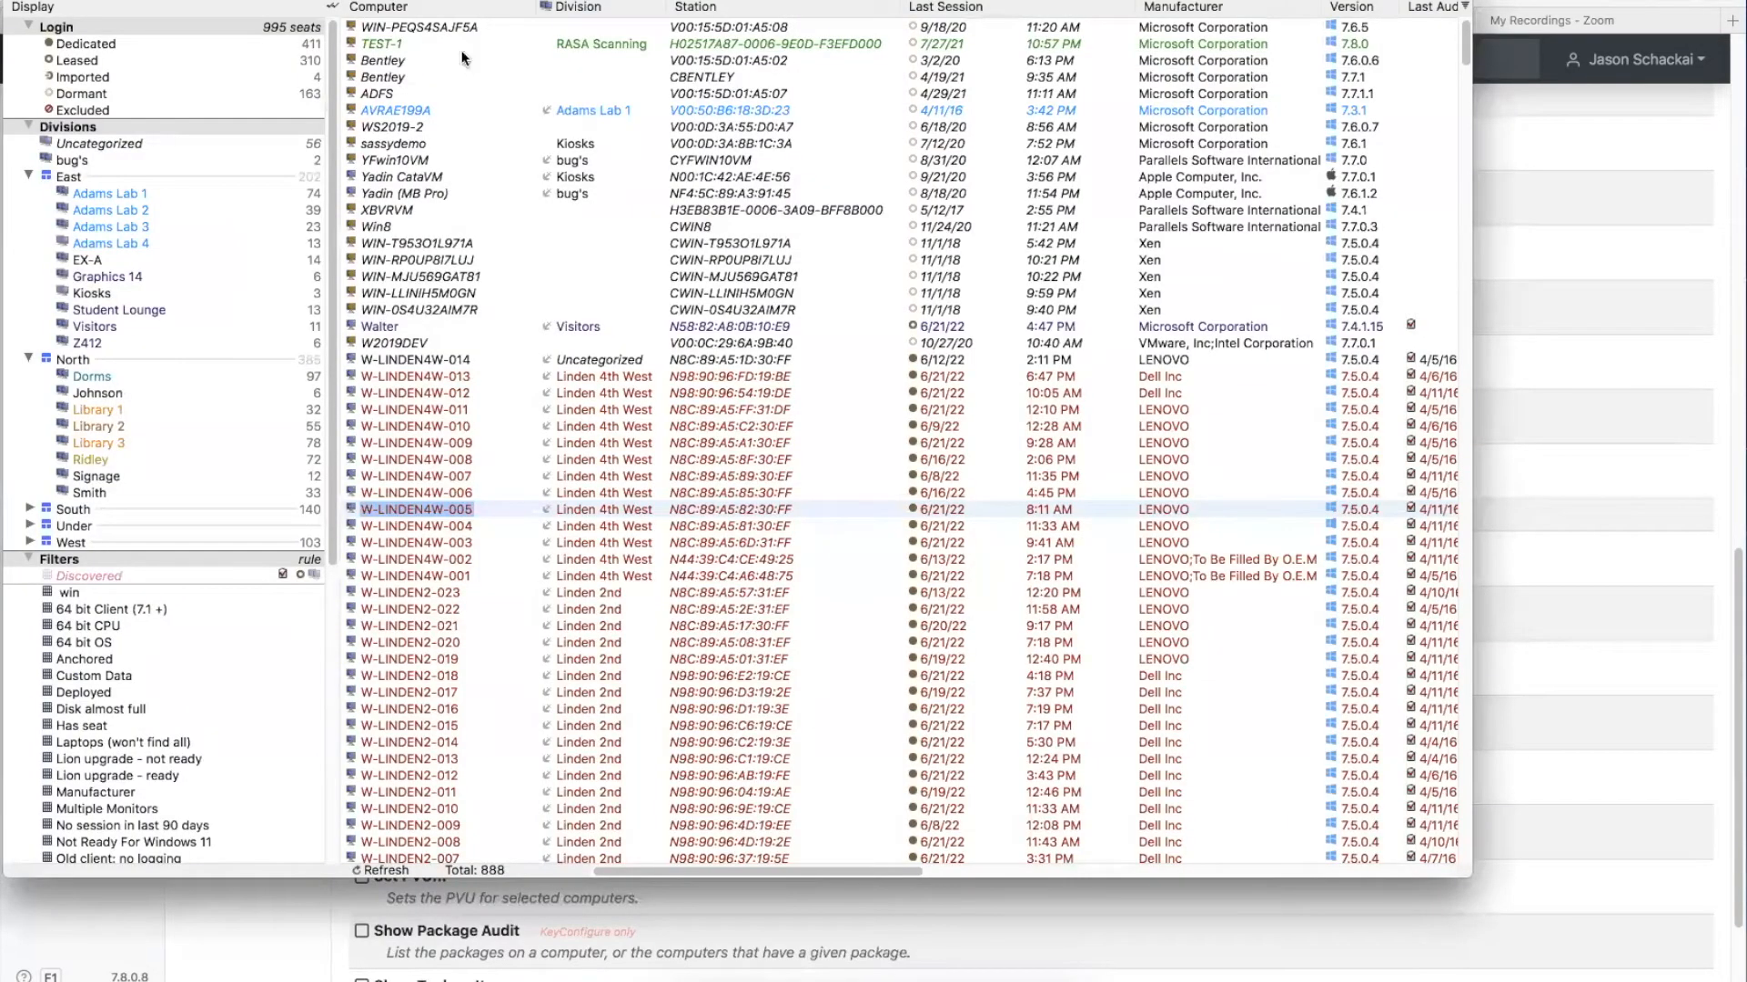
click(183, 0)
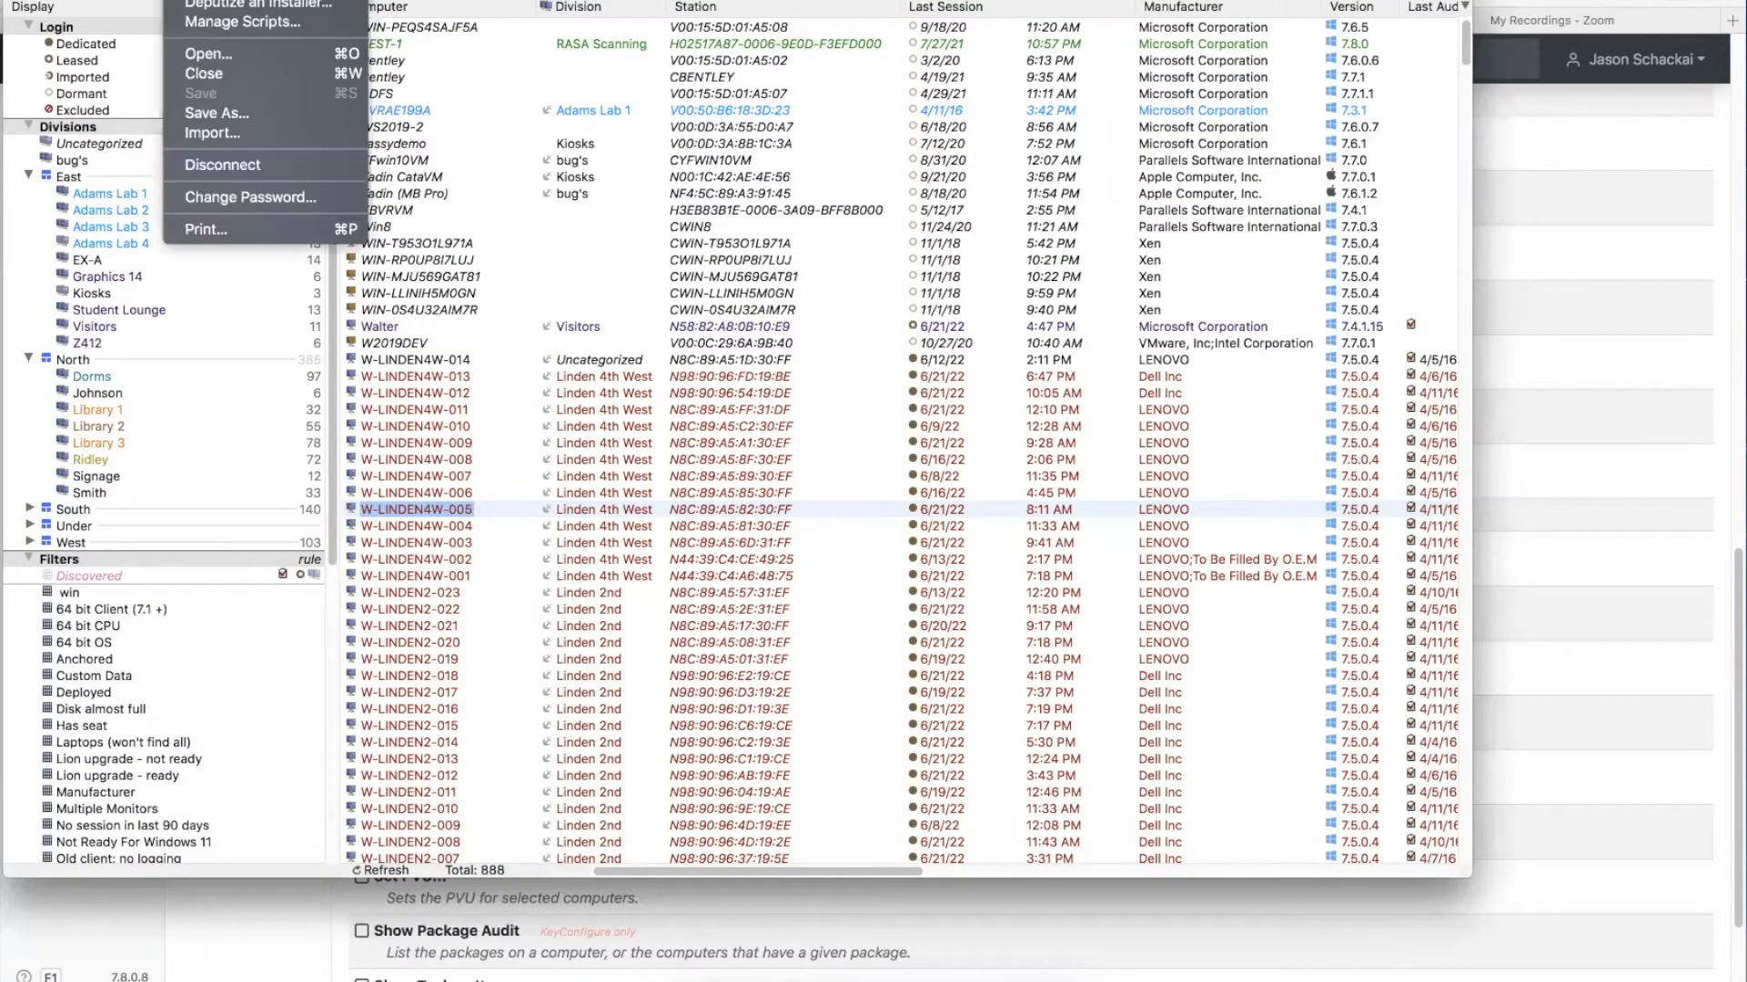
click(226, 24)
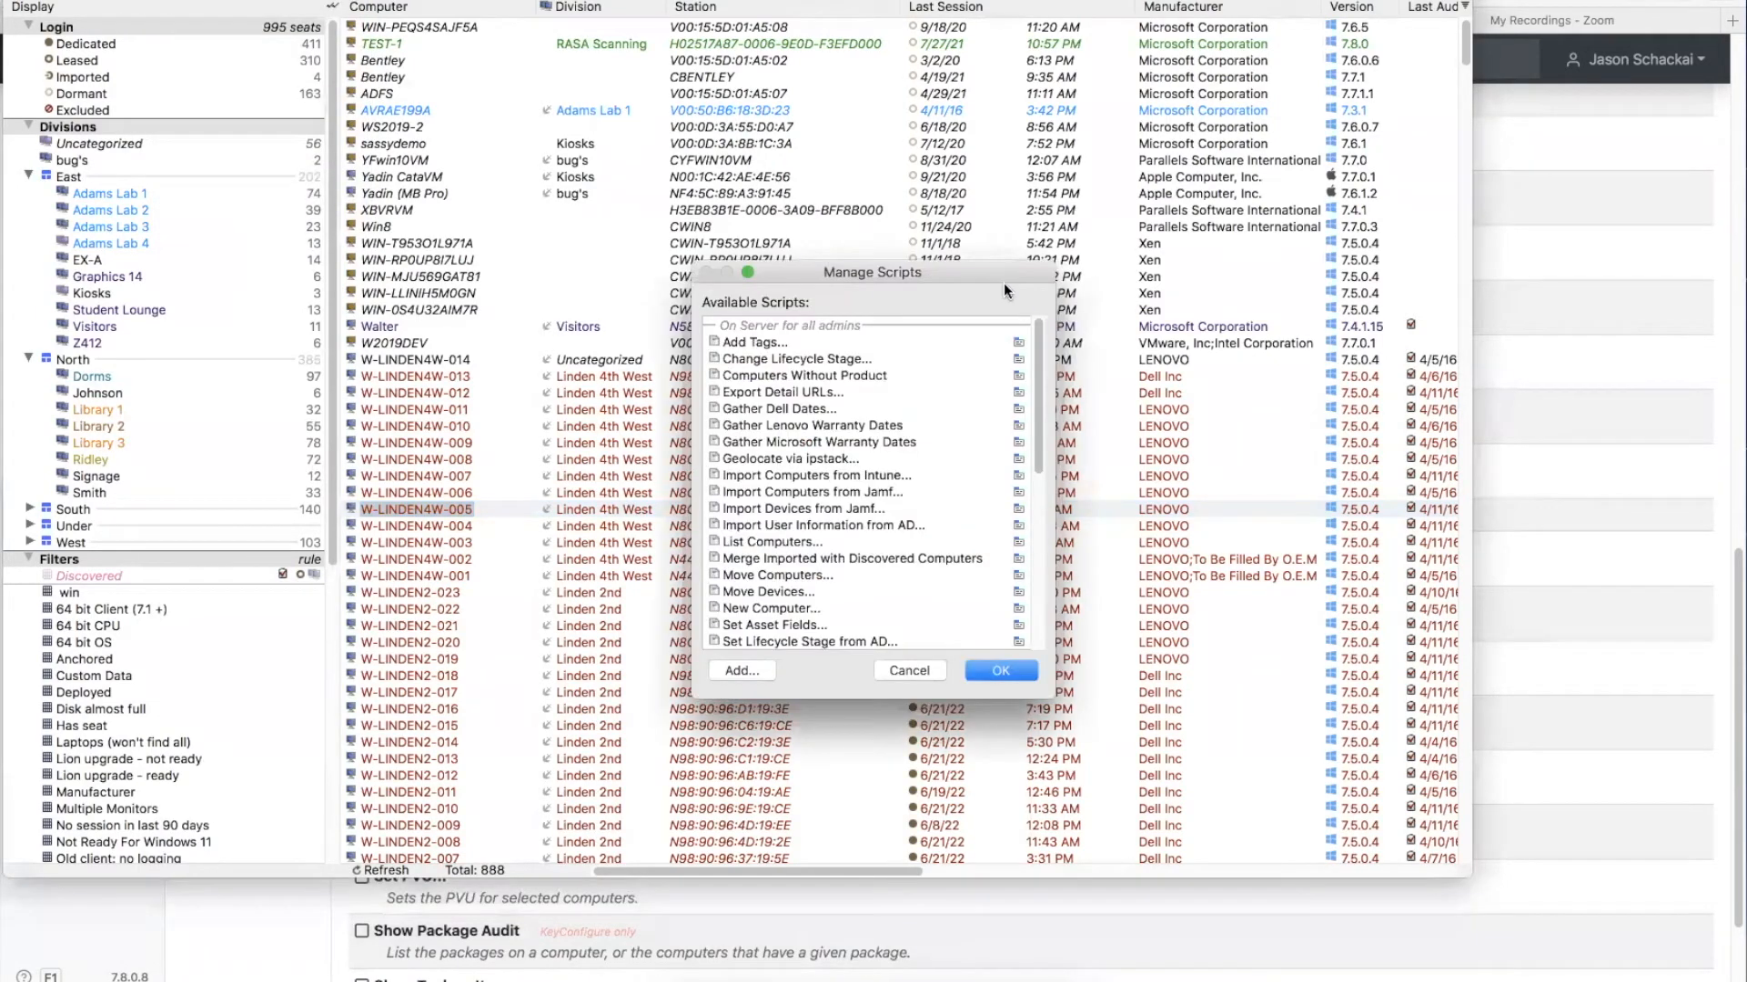
drag(999, 262, 1000, 7)
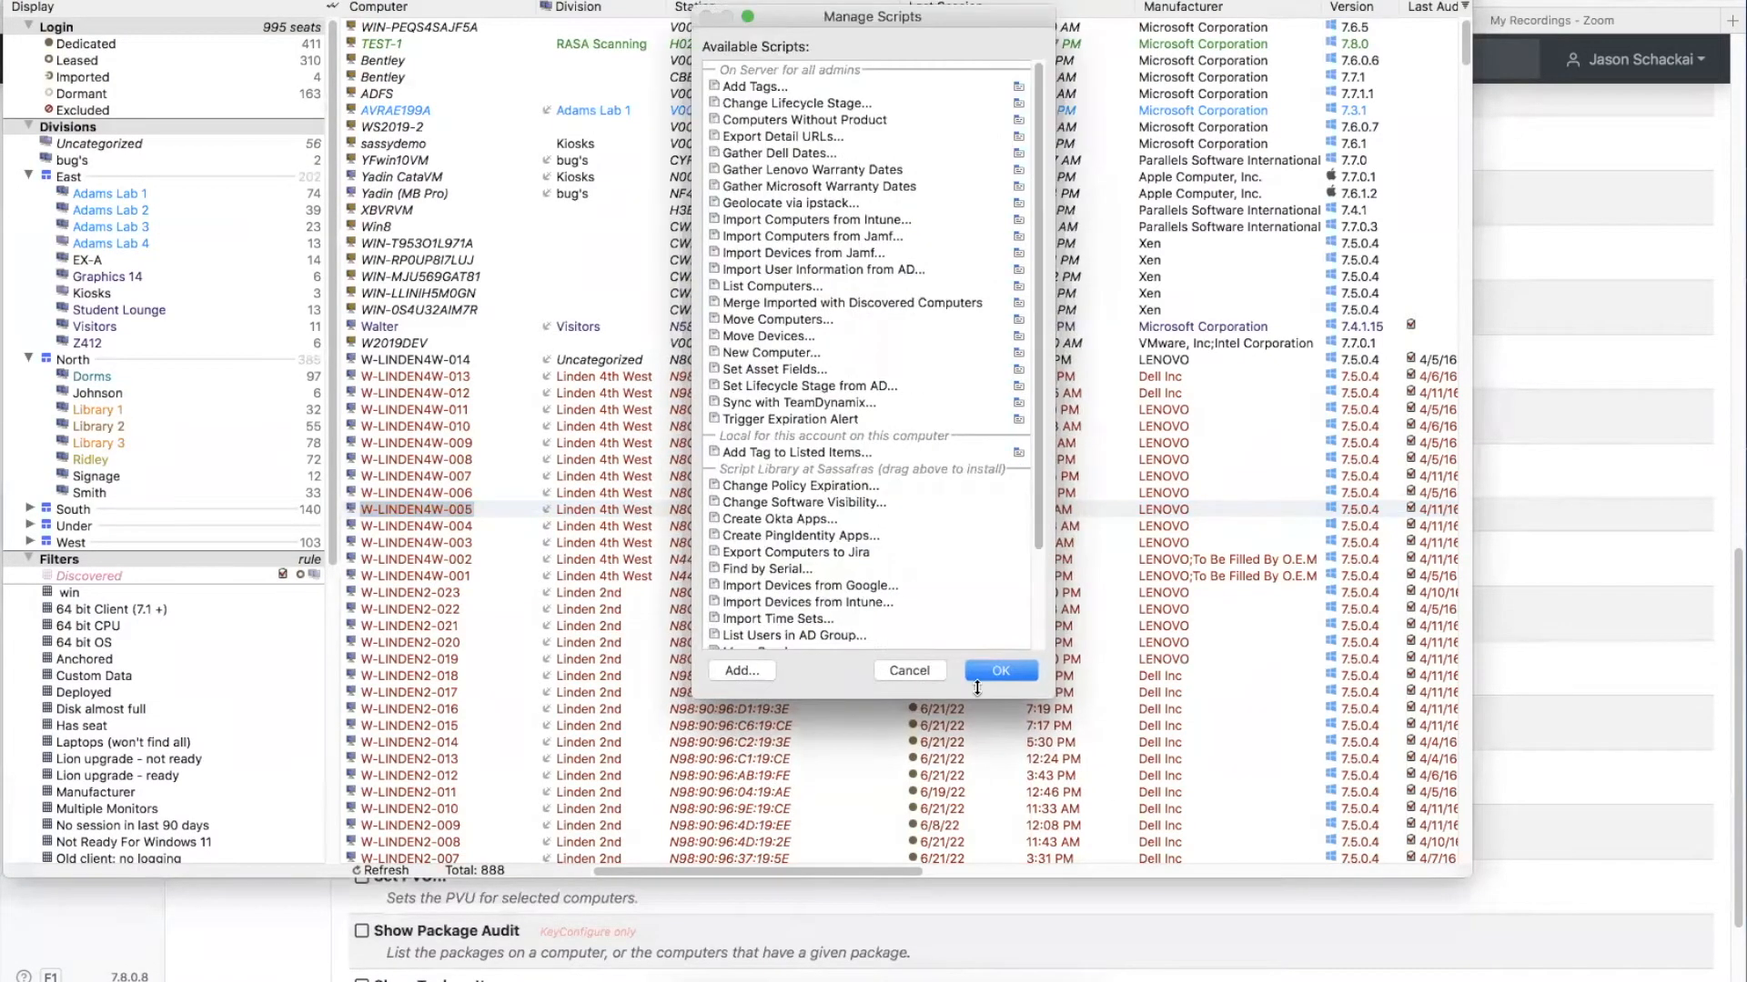
drag(975, 701, 1023, 937)
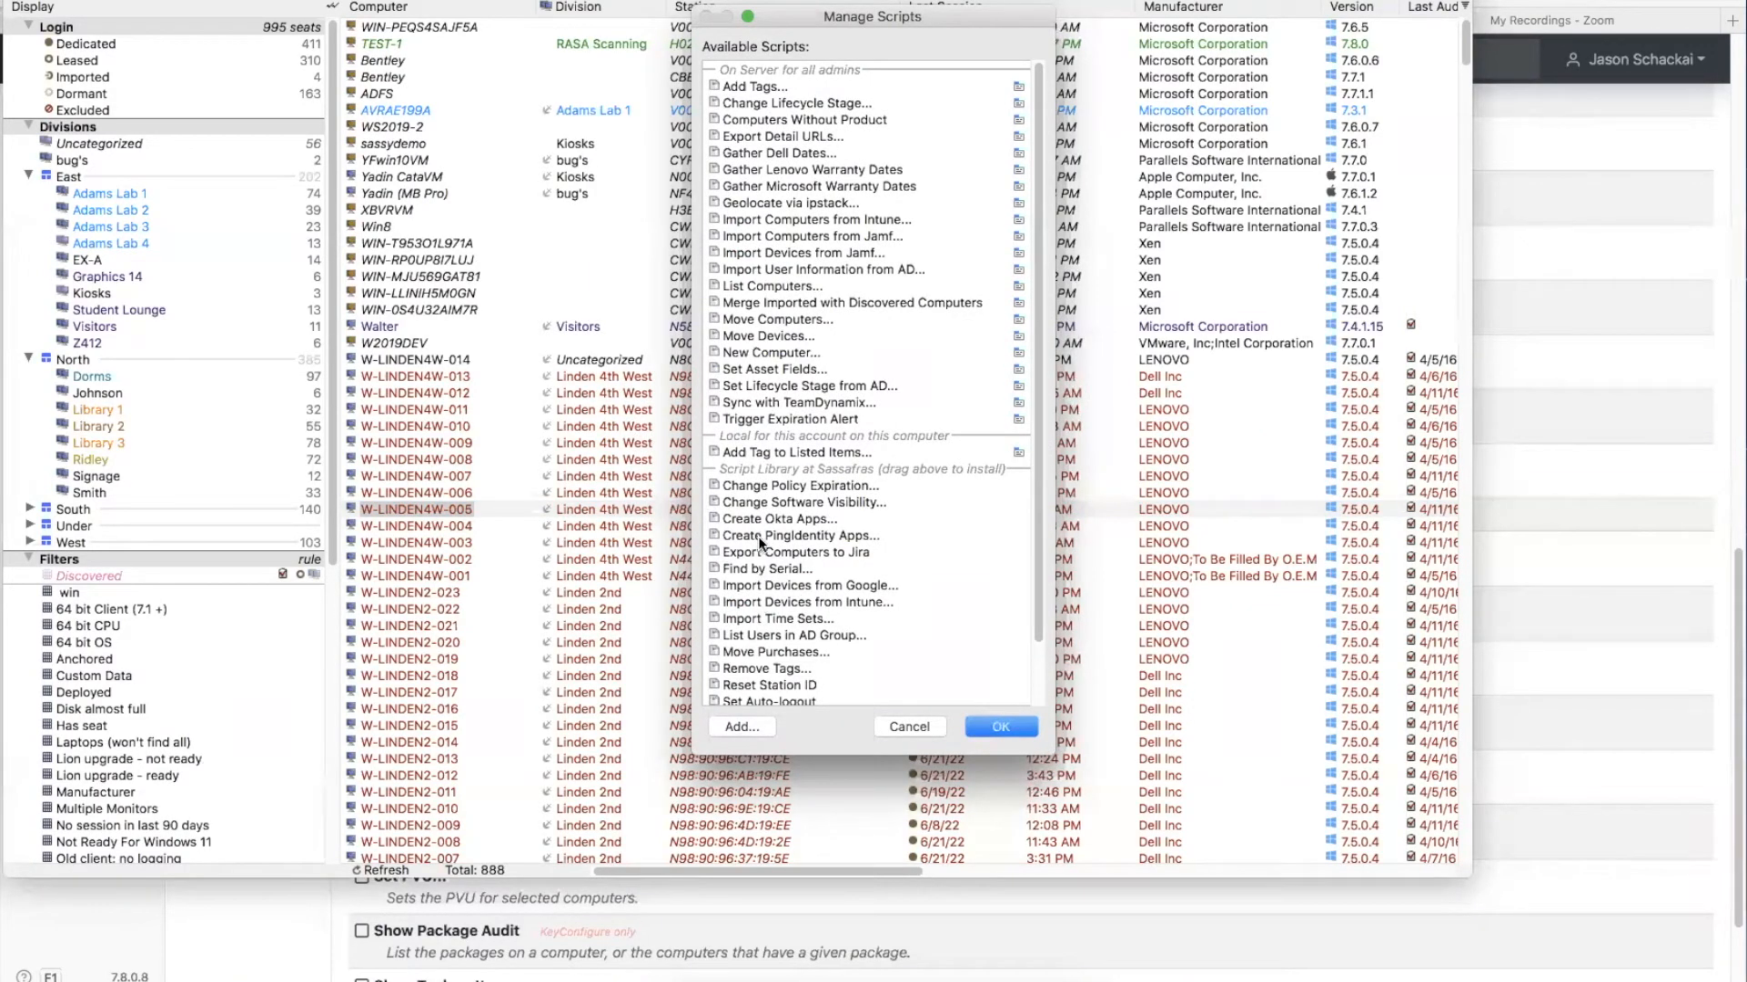
- Try moving the Create Okta Apps script from the Sassafras library to the local scripts, cancel Manage Scripts, and return to AllSight
drag(773, 520, 827, 455)
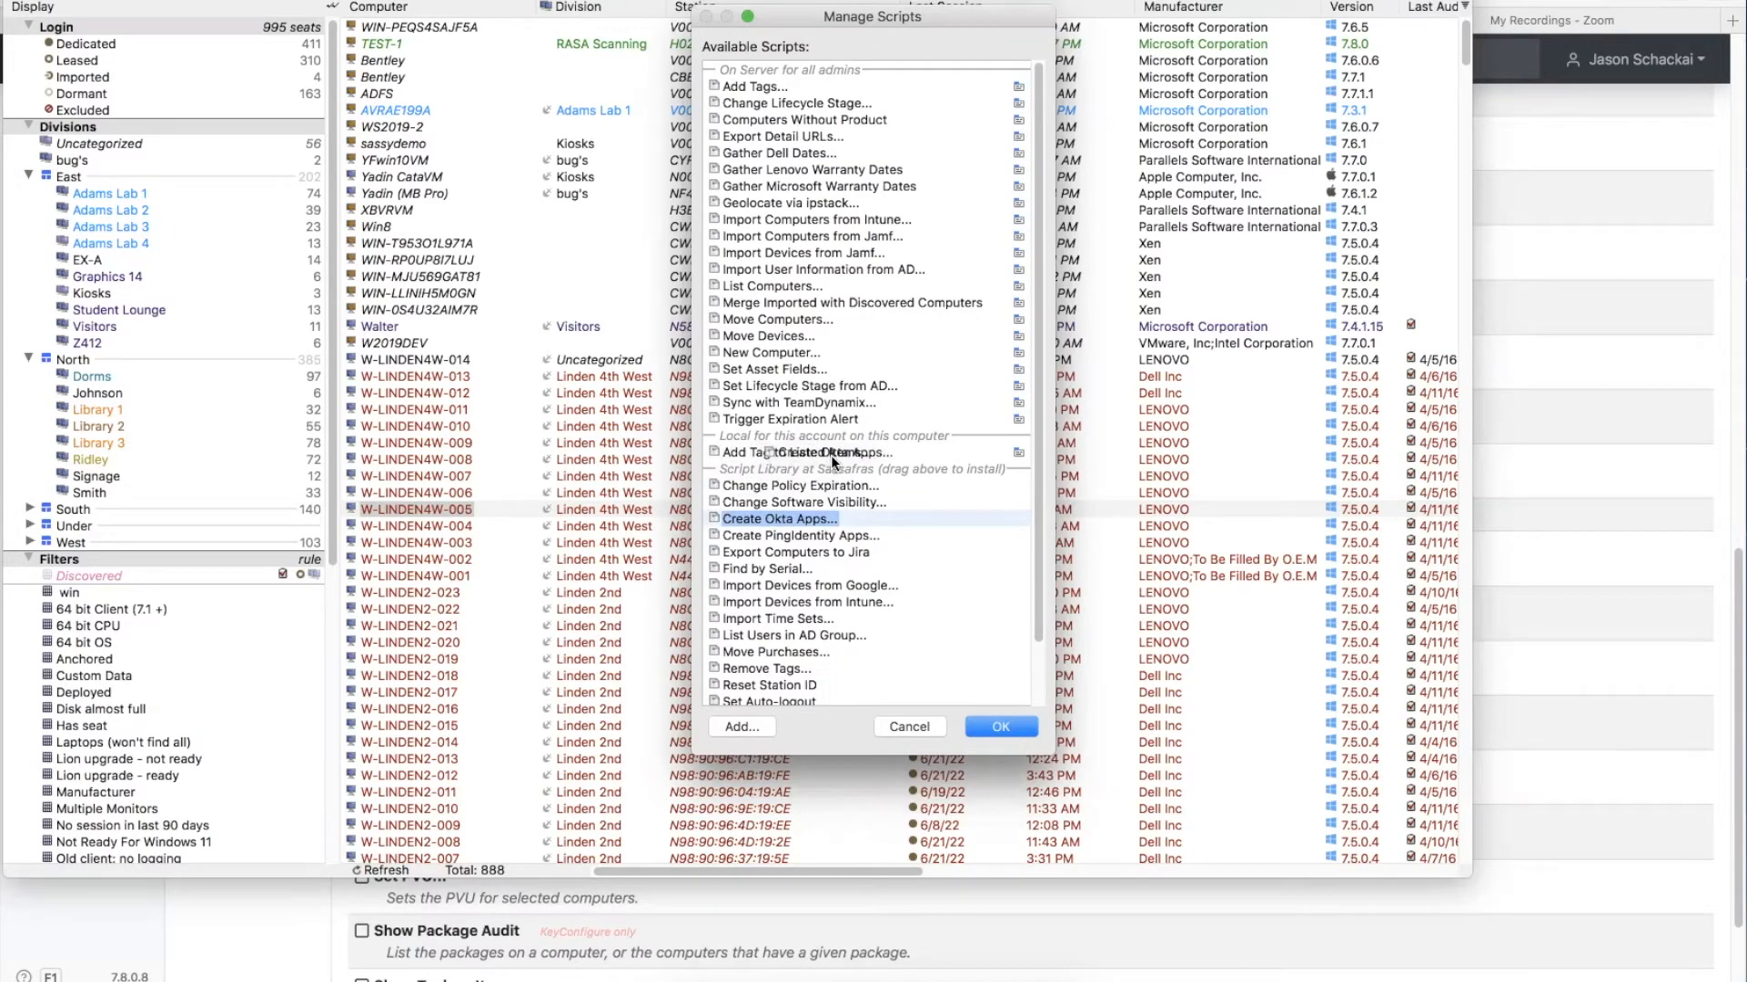
drag(831, 455, 823, 520)
click(910, 726)
click(1635, 562)
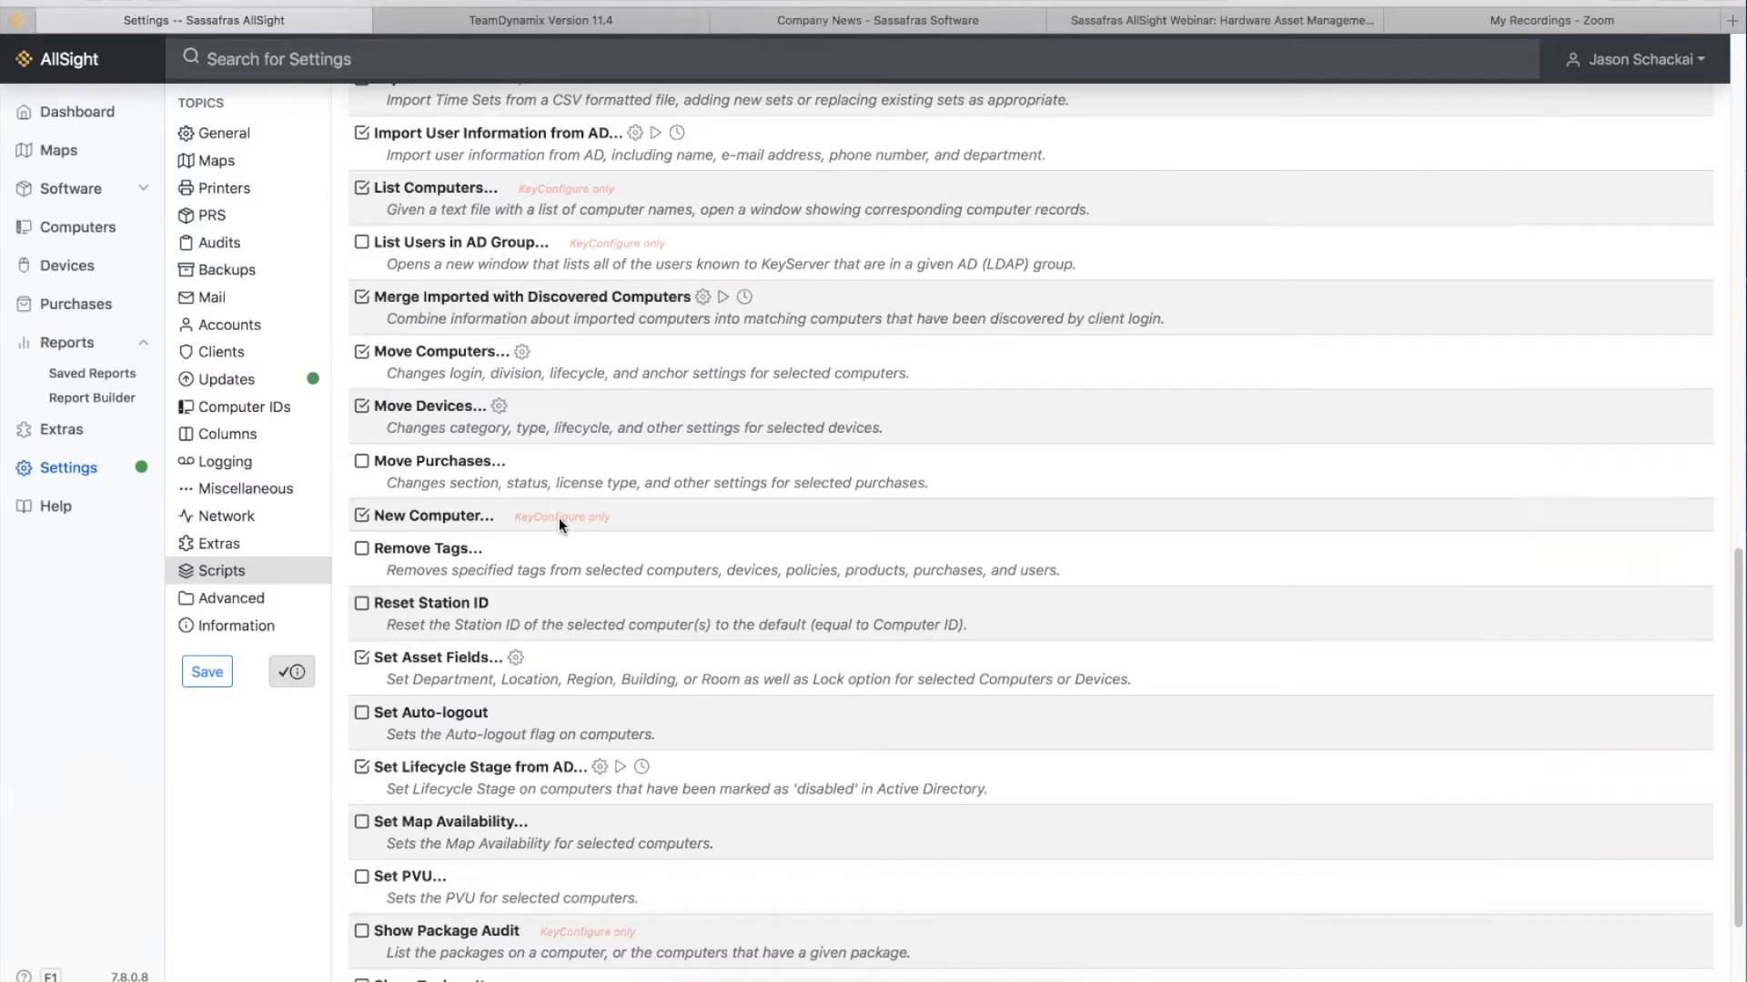
- Review the remaining scripts through Trigger Expiration Alert, and go back up to the import and warranty date scripts
scroll(768, 549, down, 5)
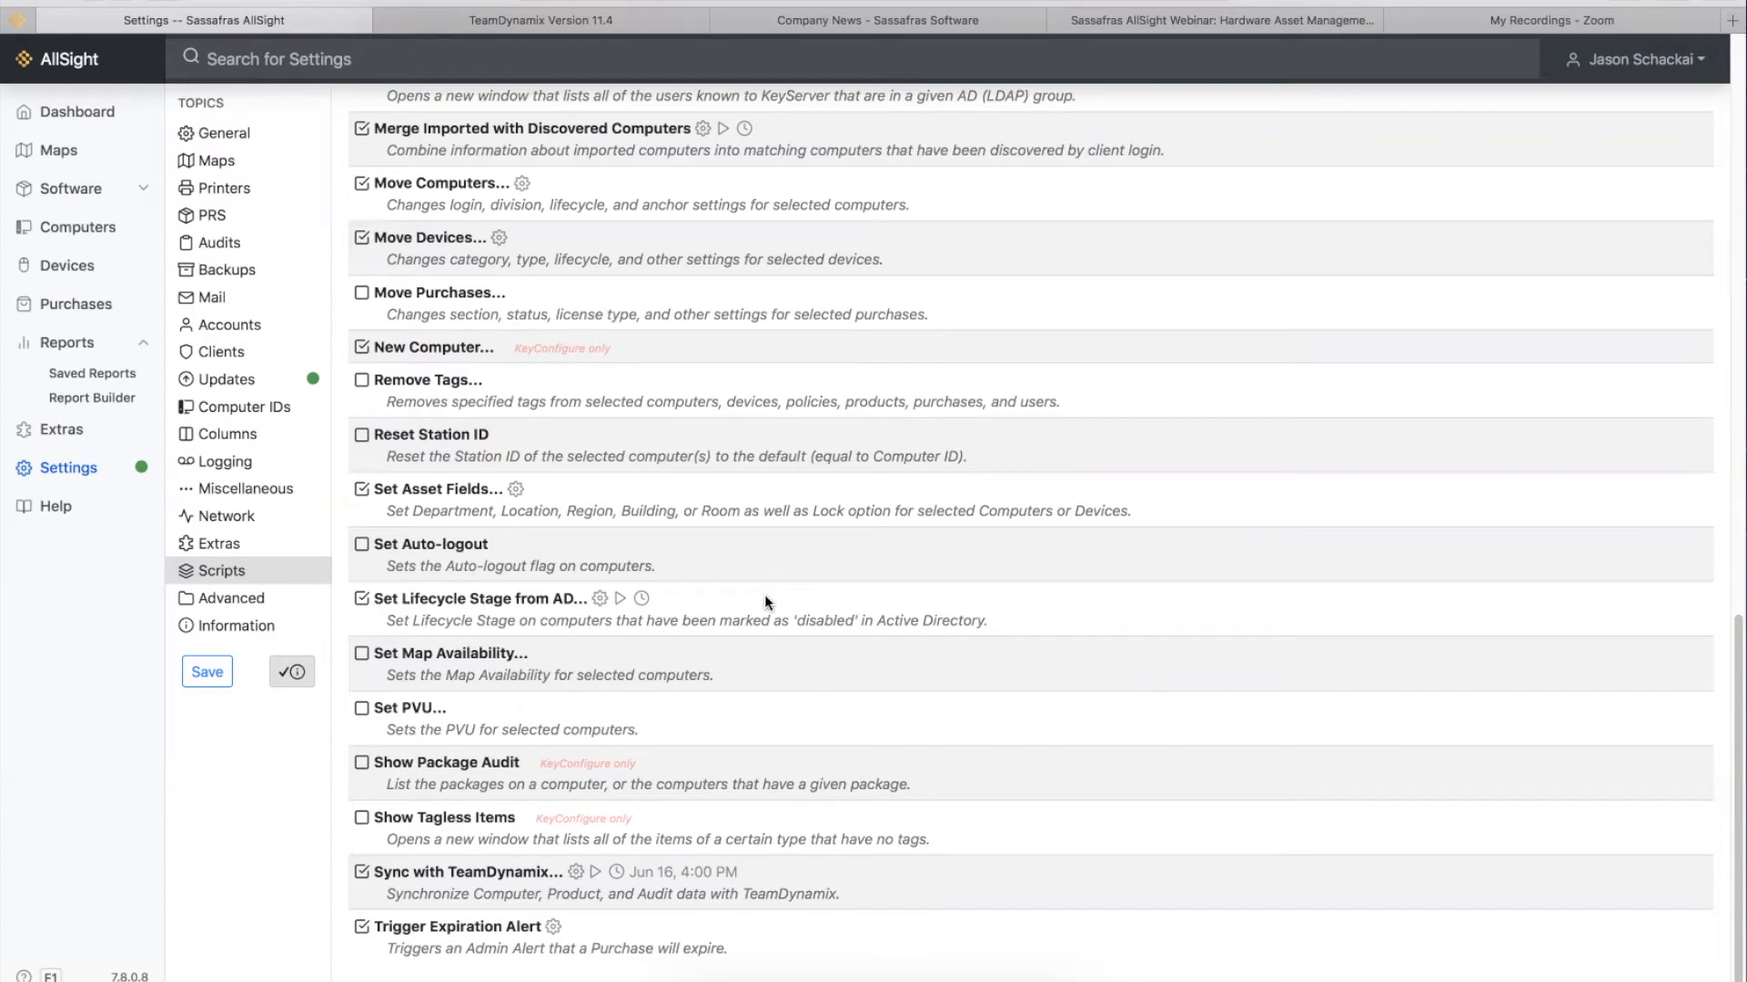
scroll(765, 602, up, 5)
scroll(766, 593, up, 2)
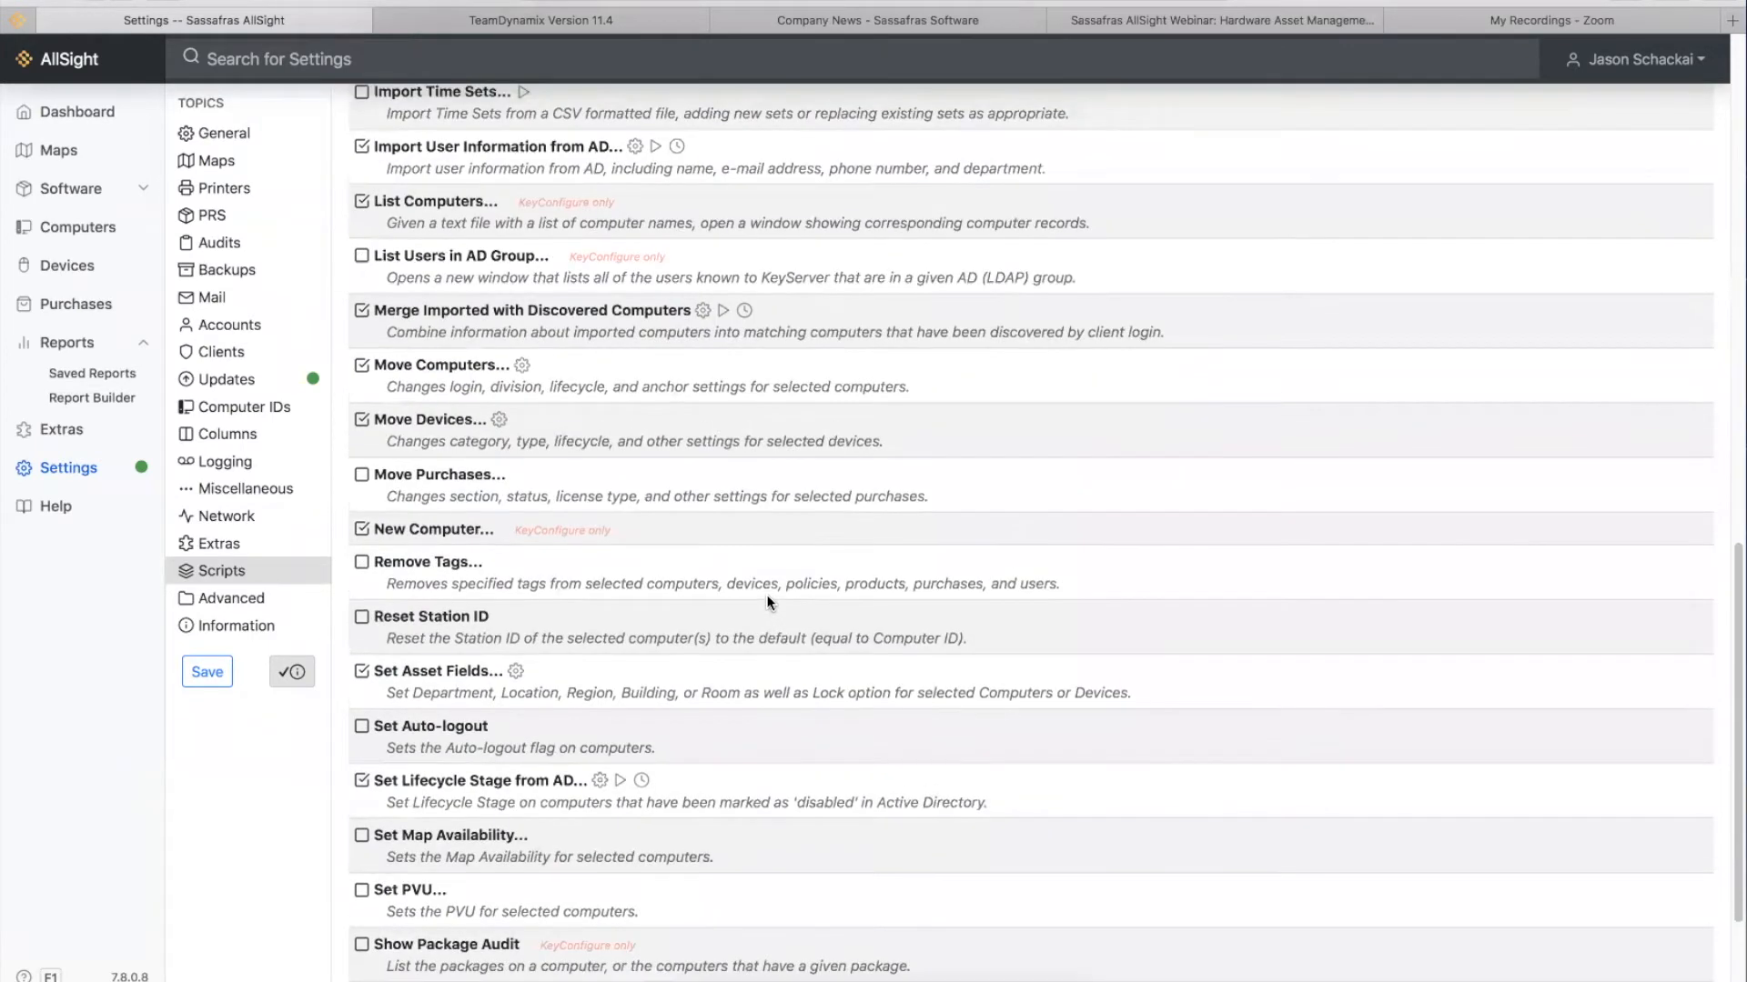
scroll(760, 590, up, 3)
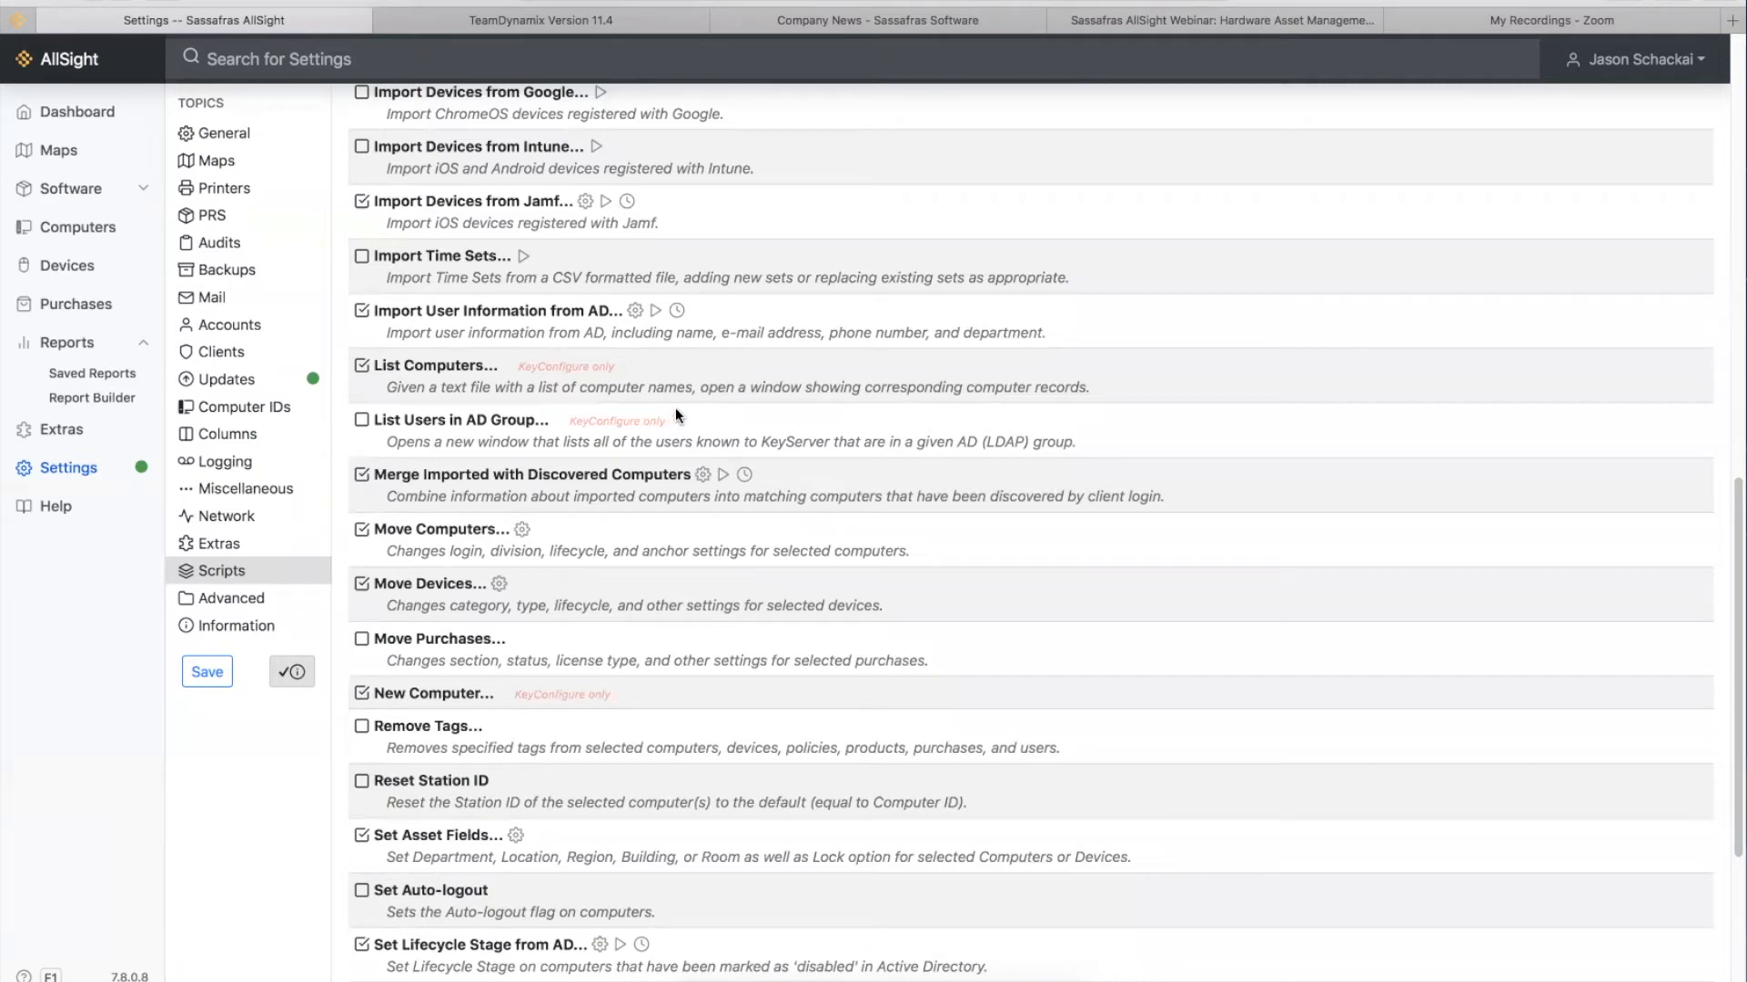
scroll(733, 409, up, 6)
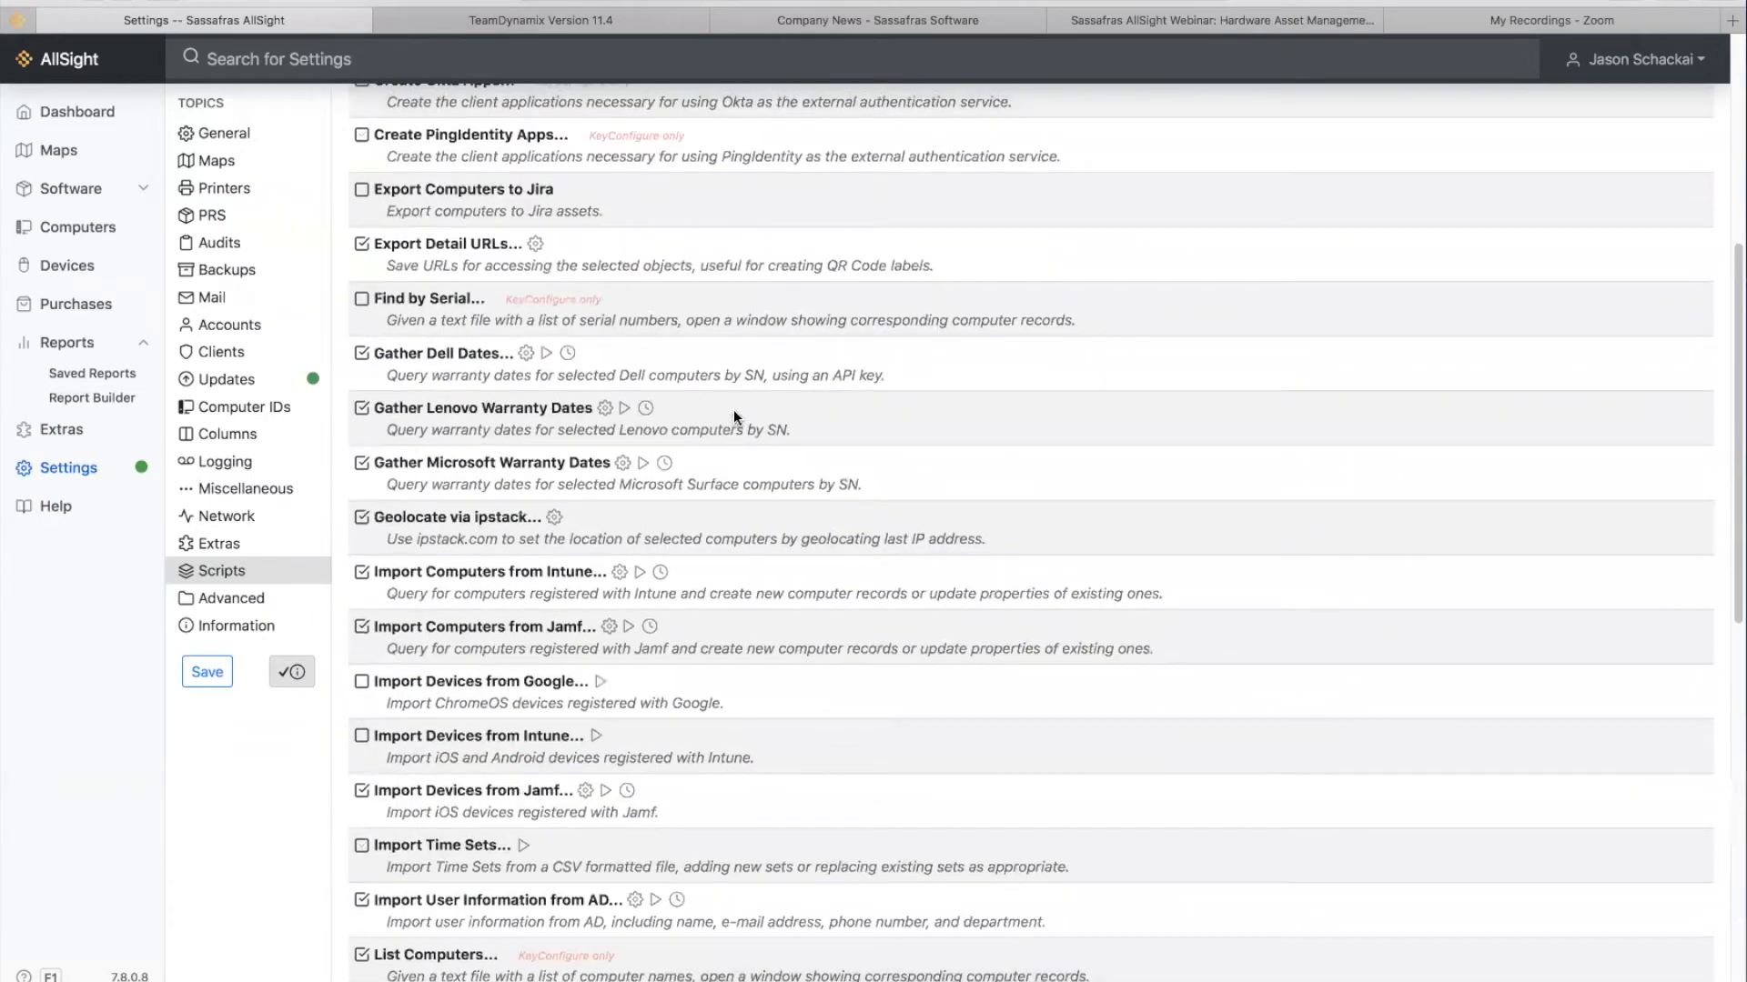
scroll(735, 416, up, 1)
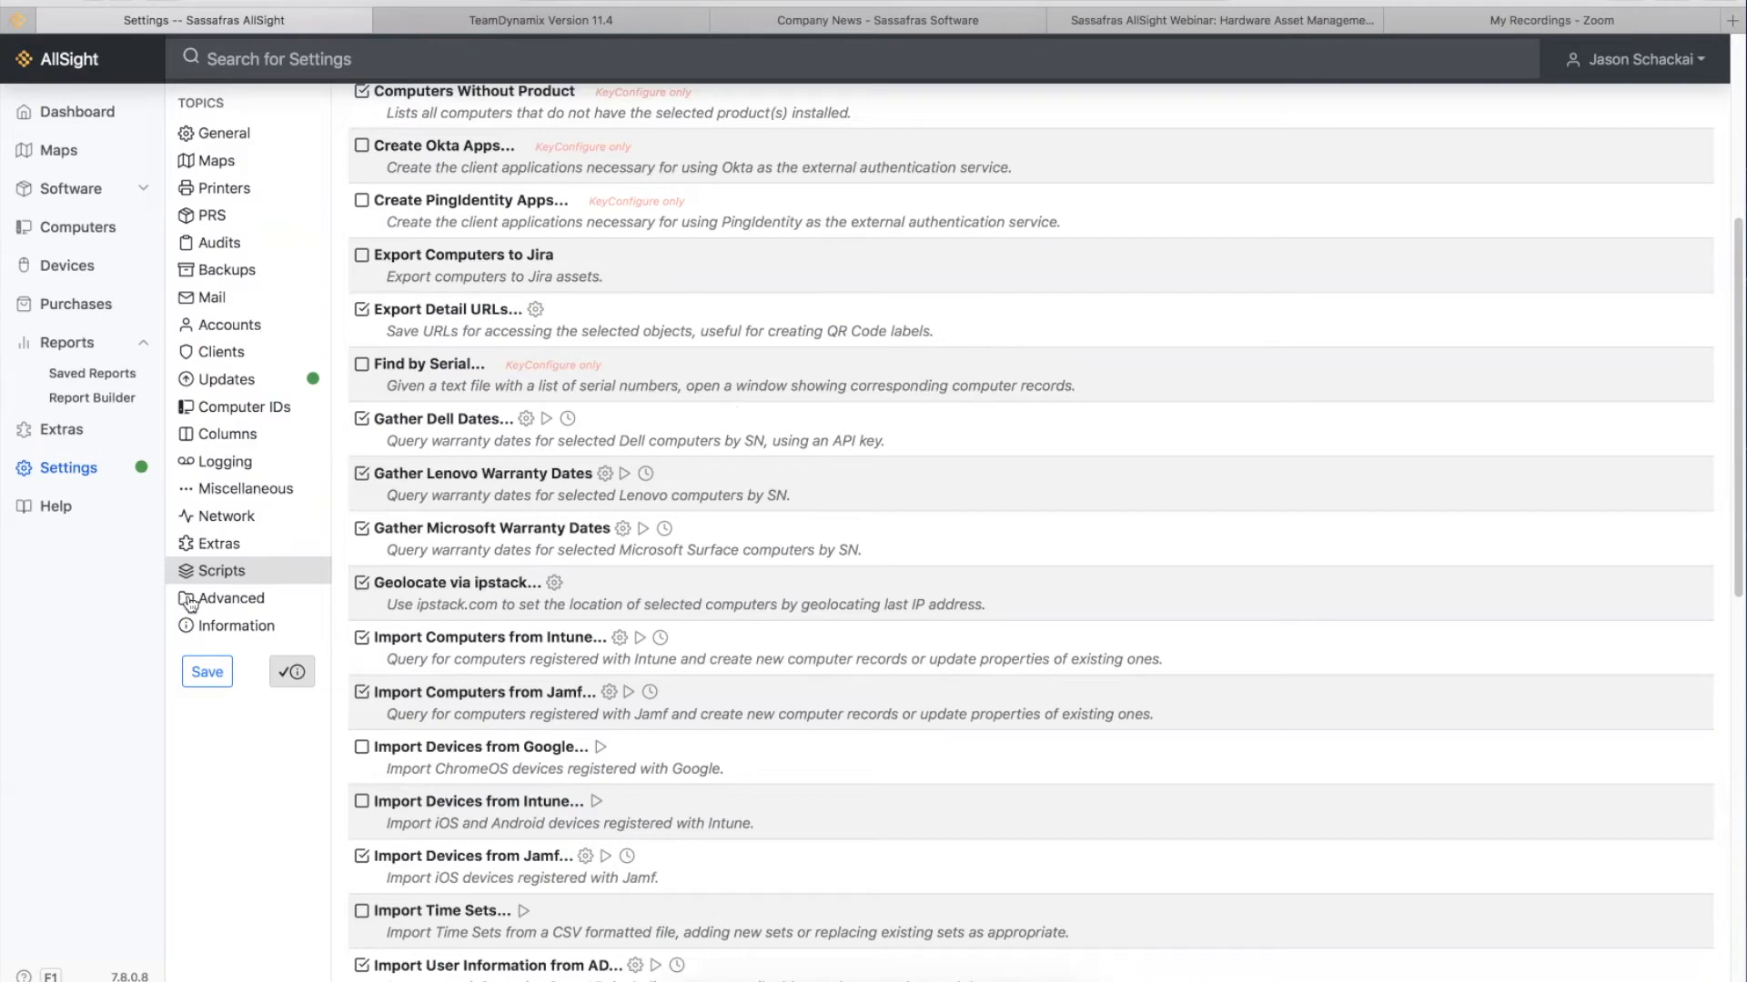
- In the Columns settings, enter Dept and Dept 2 as values for the common Department column and require one of the listed values
click(216, 438)
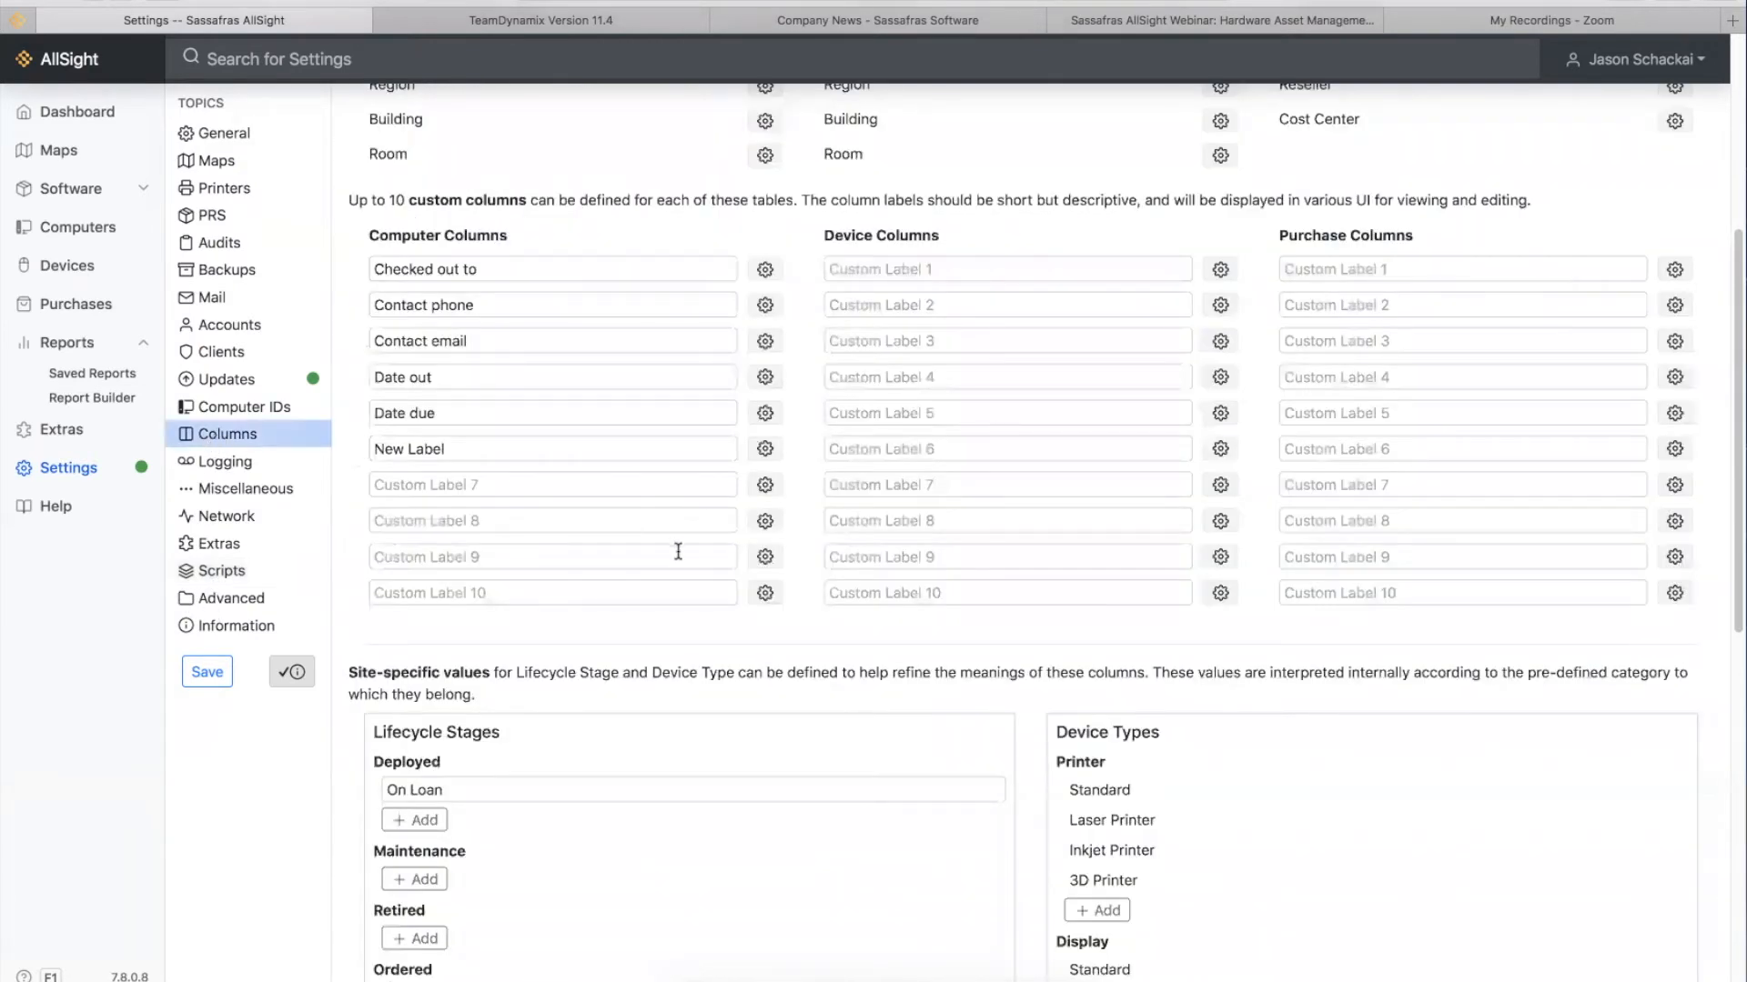
scroll(678, 551, up, 5)
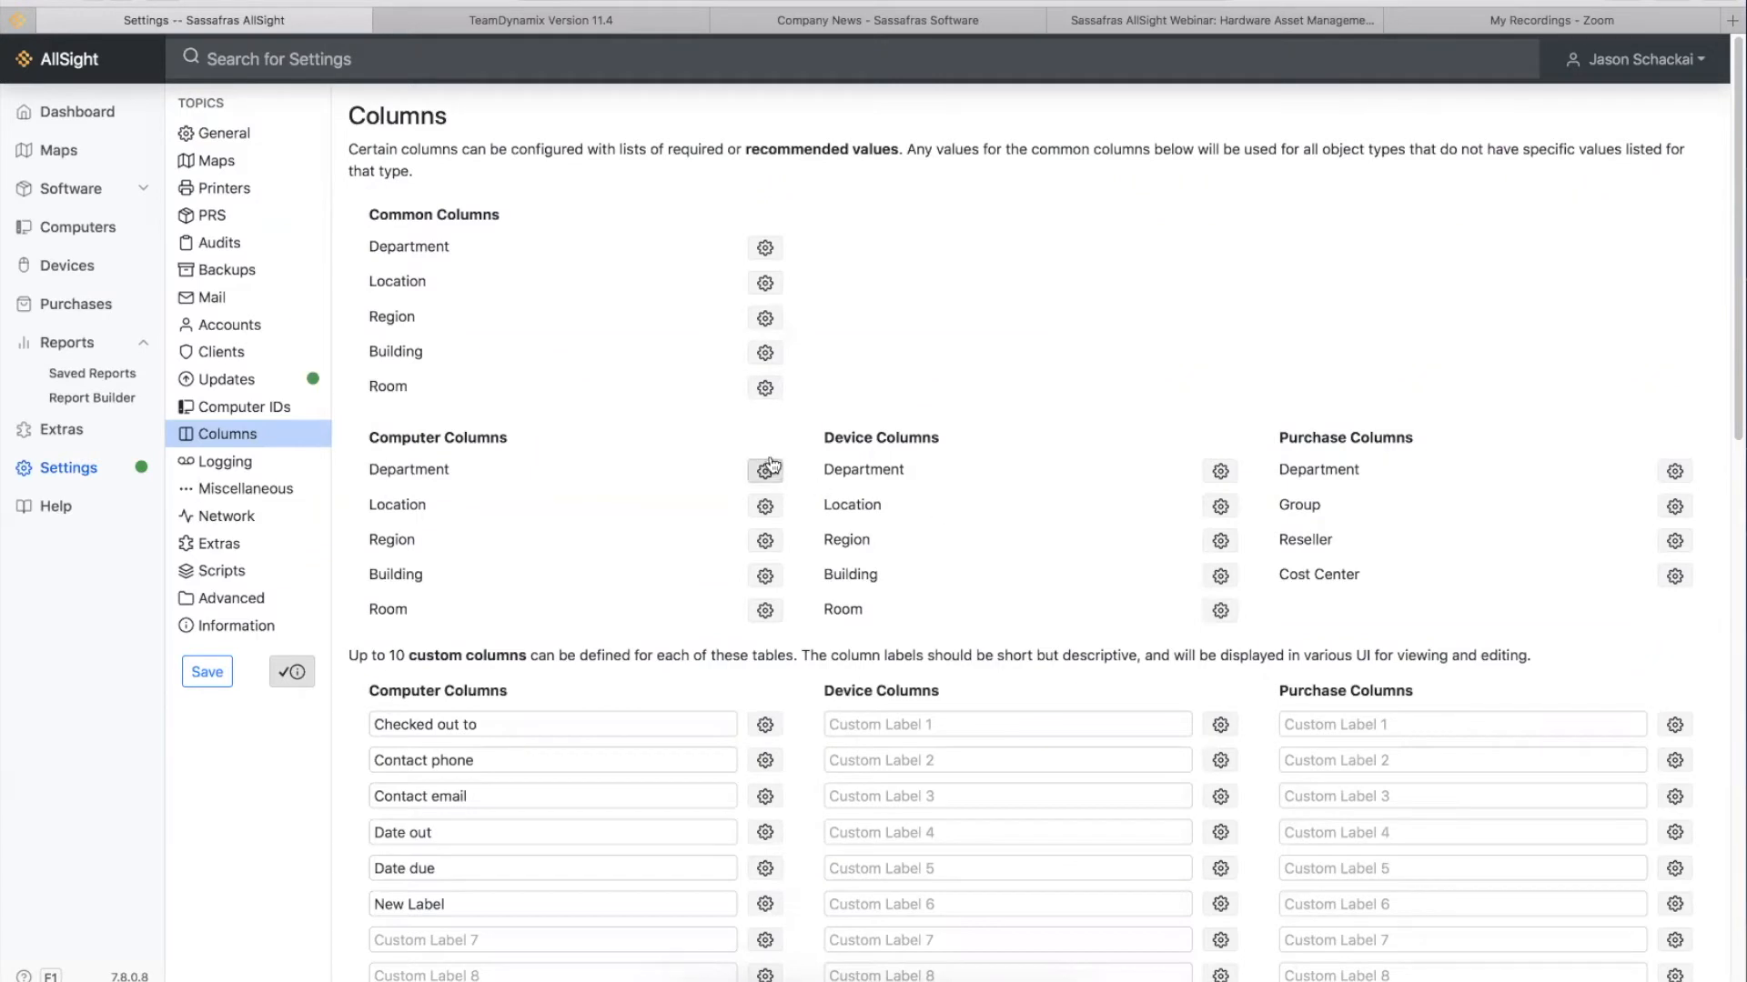
click(763, 252)
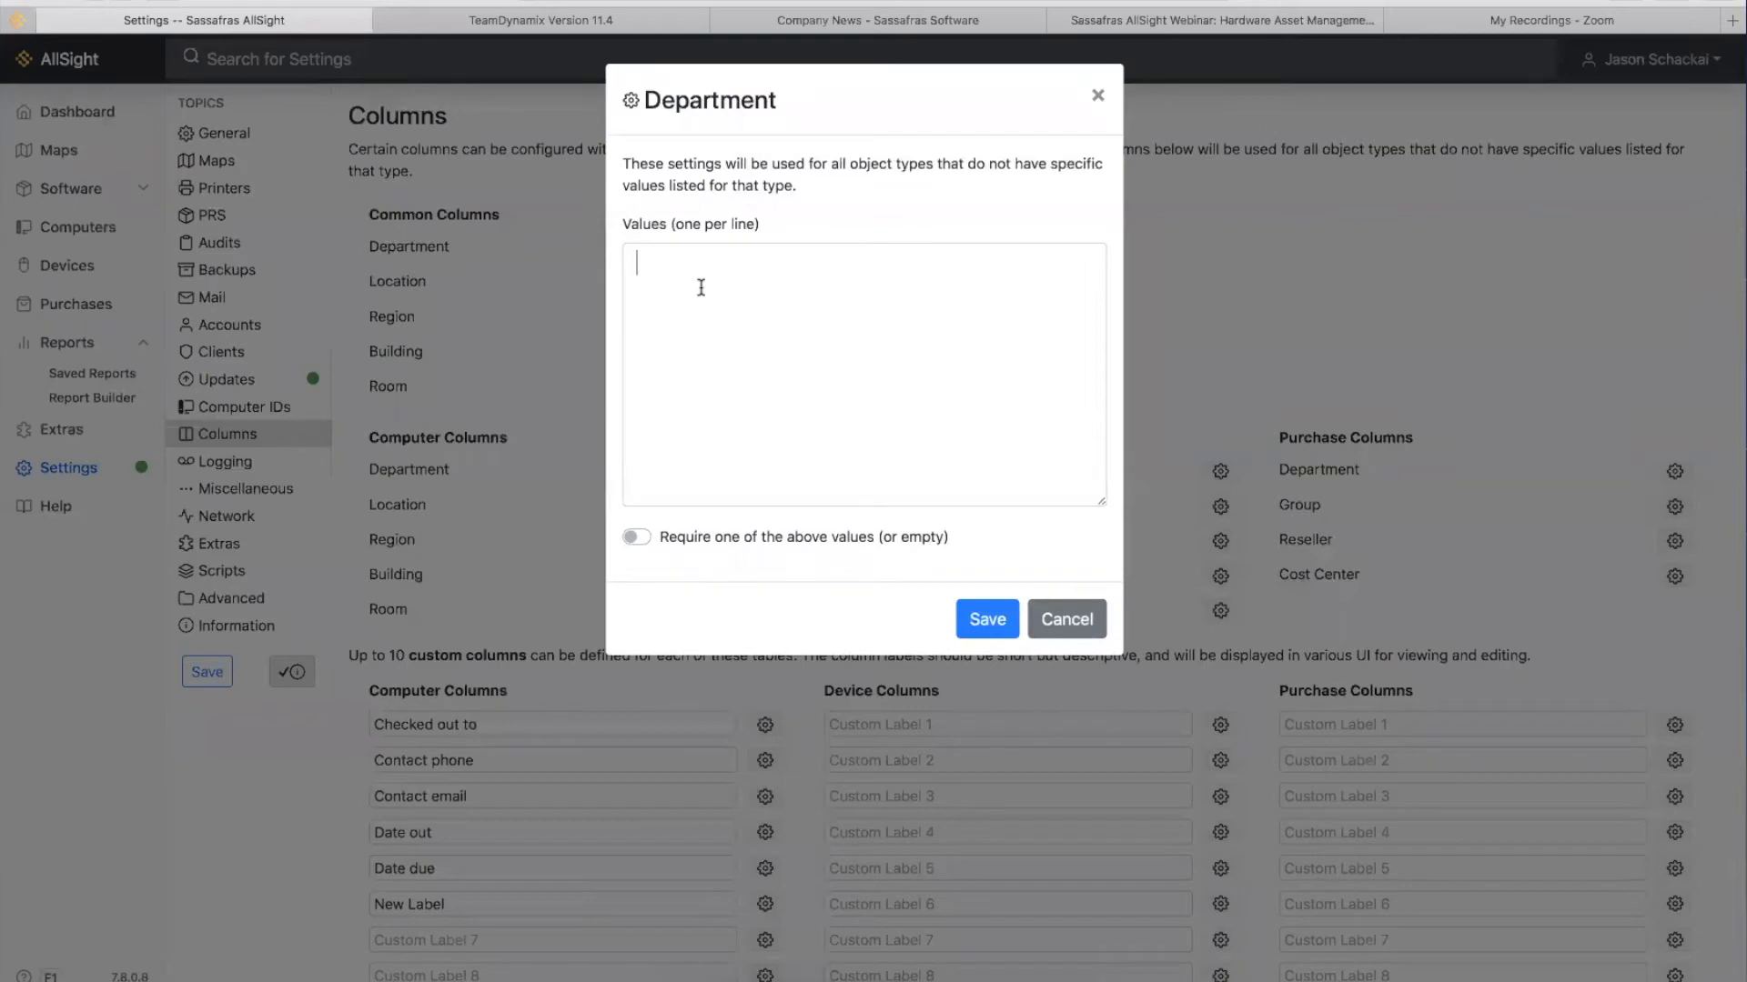
click(701, 287)
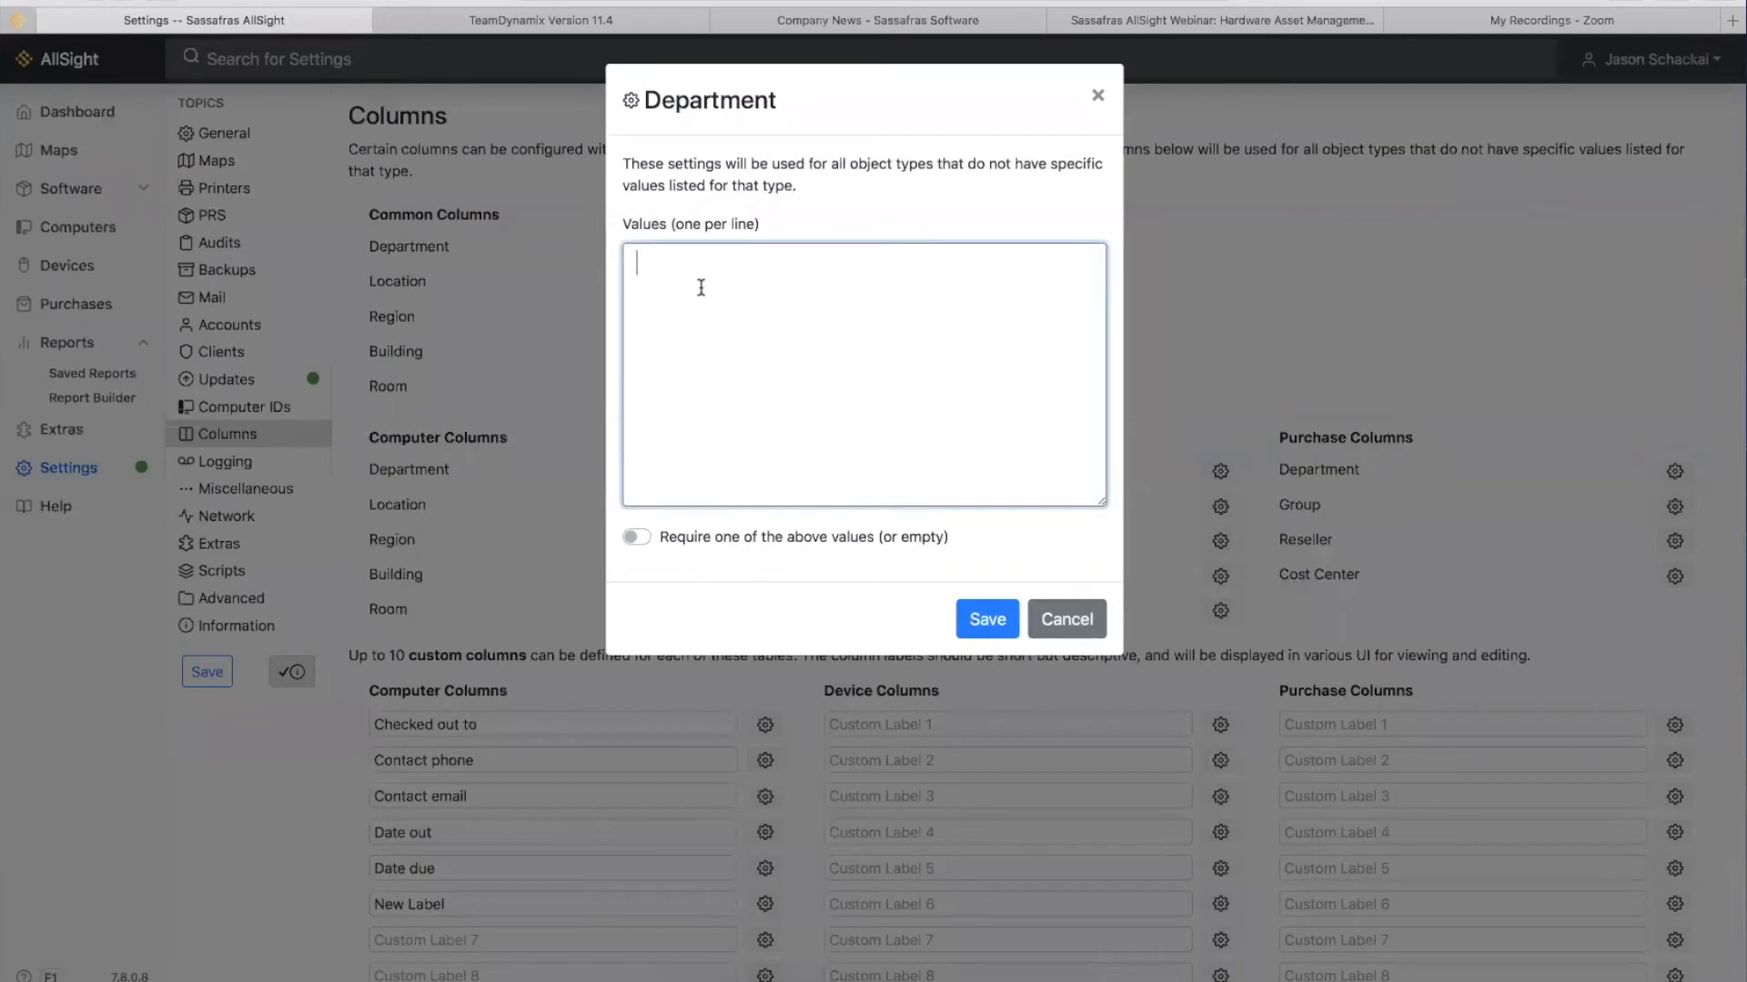
text(Dept)
text(Dept)
text( 2)
click(636, 536)
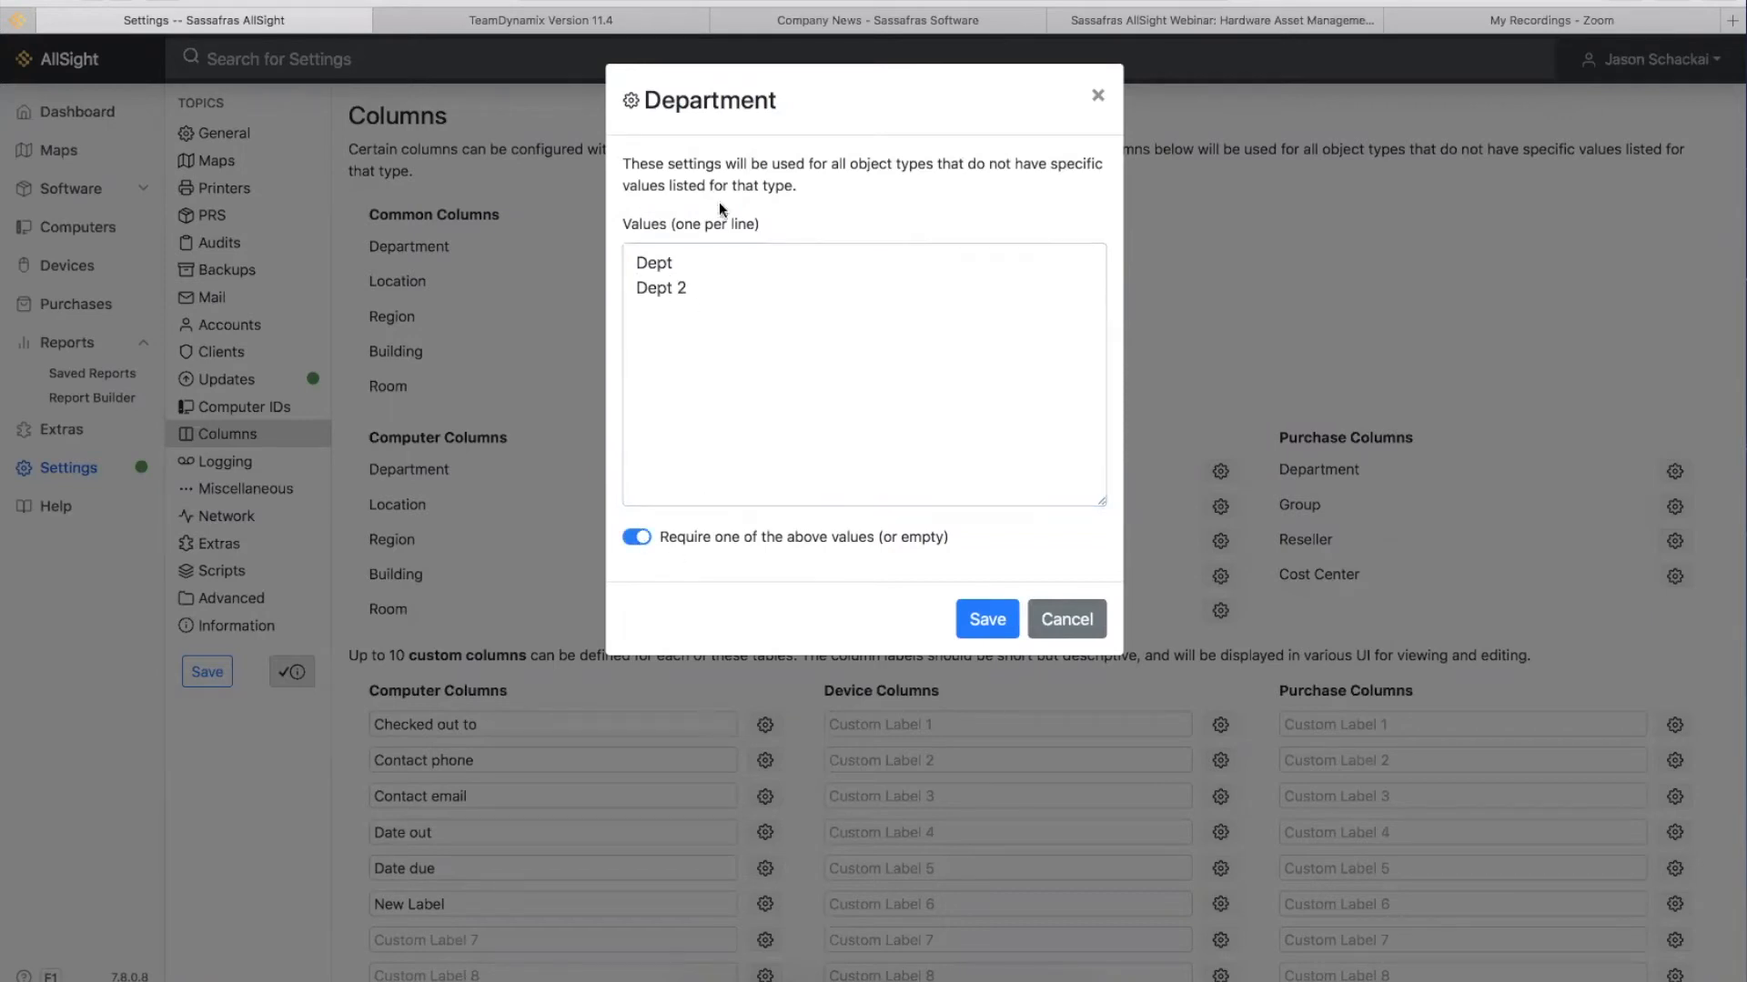
- Turn off the required-value option for the common Department column, clear both listed values, and leave its settings without saving
click(632, 538)
drag(699, 286, 615, 238)
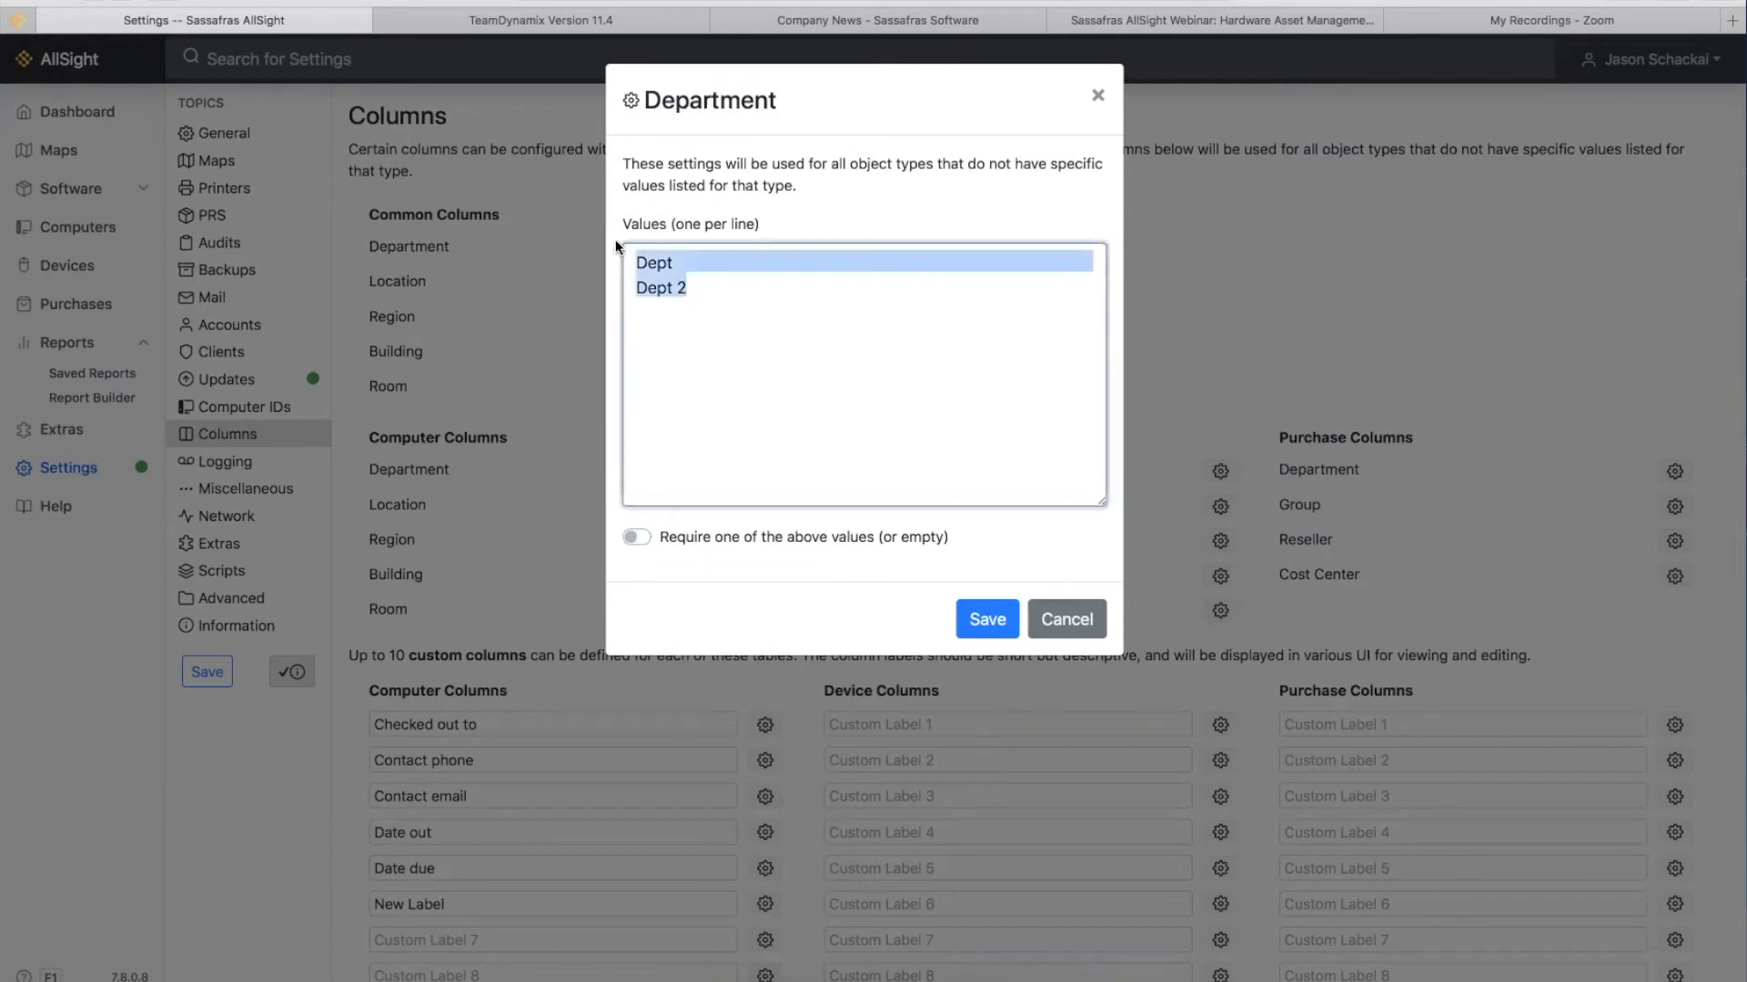
key(BackSpace)
click(1098, 97)
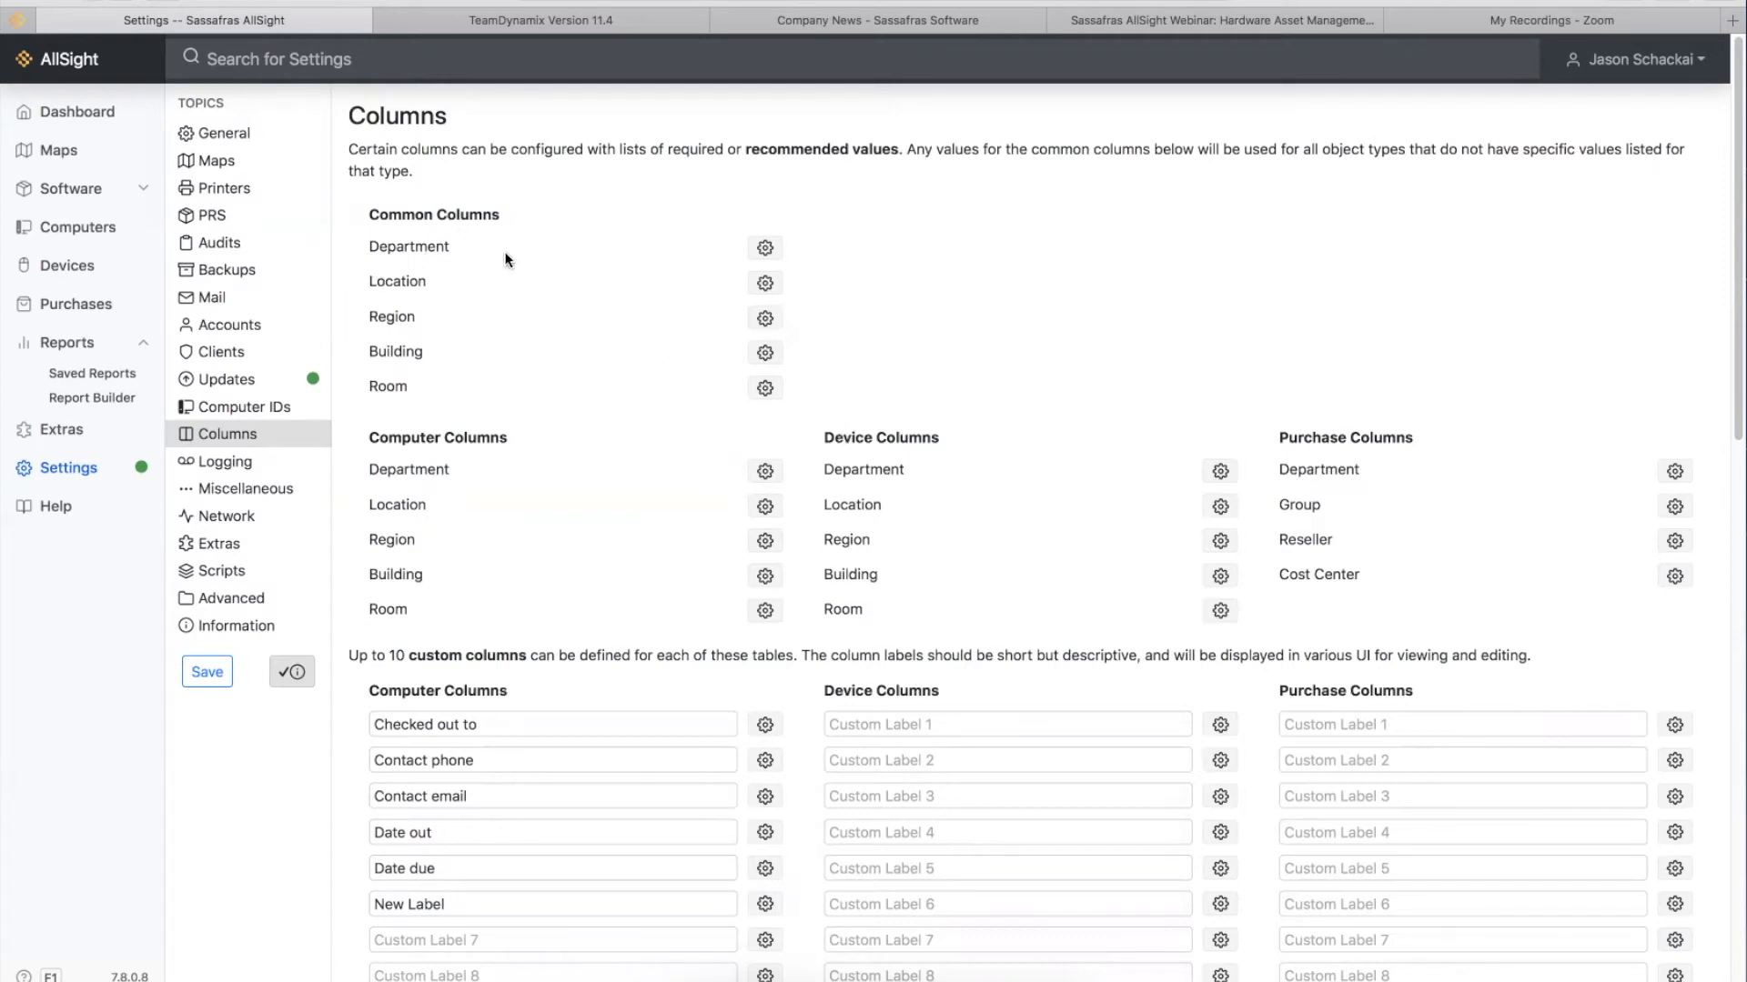
click(772, 260)
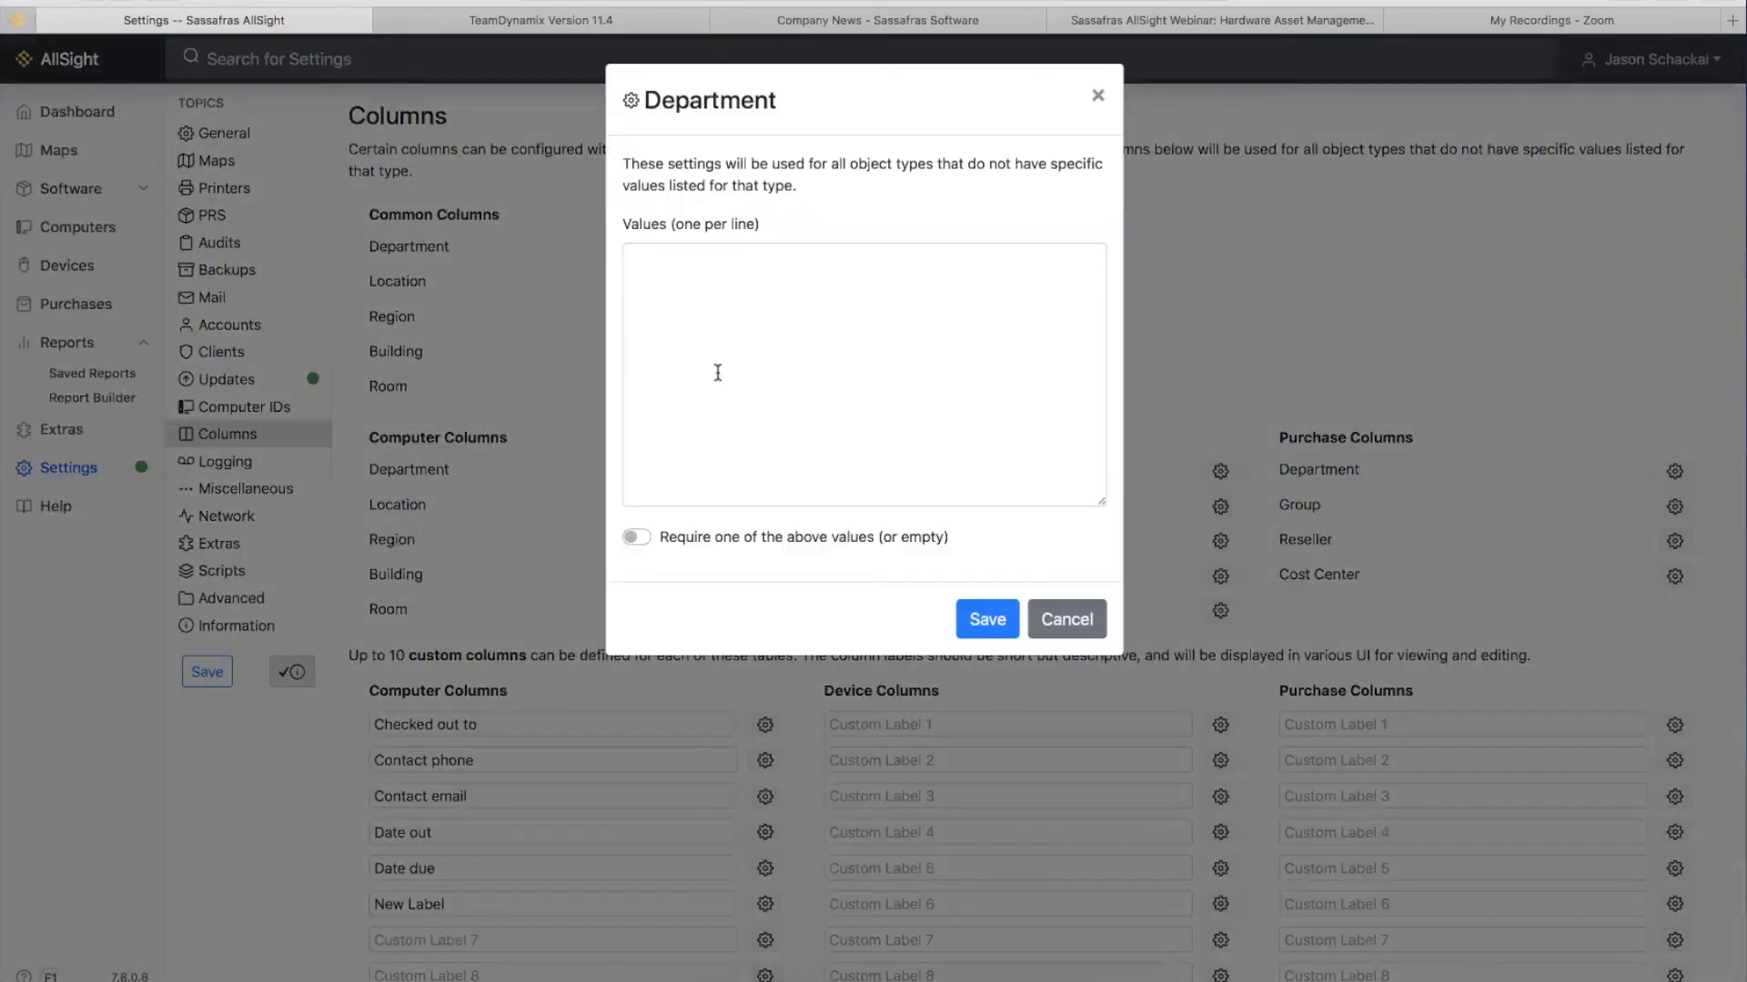
click(1099, 94)
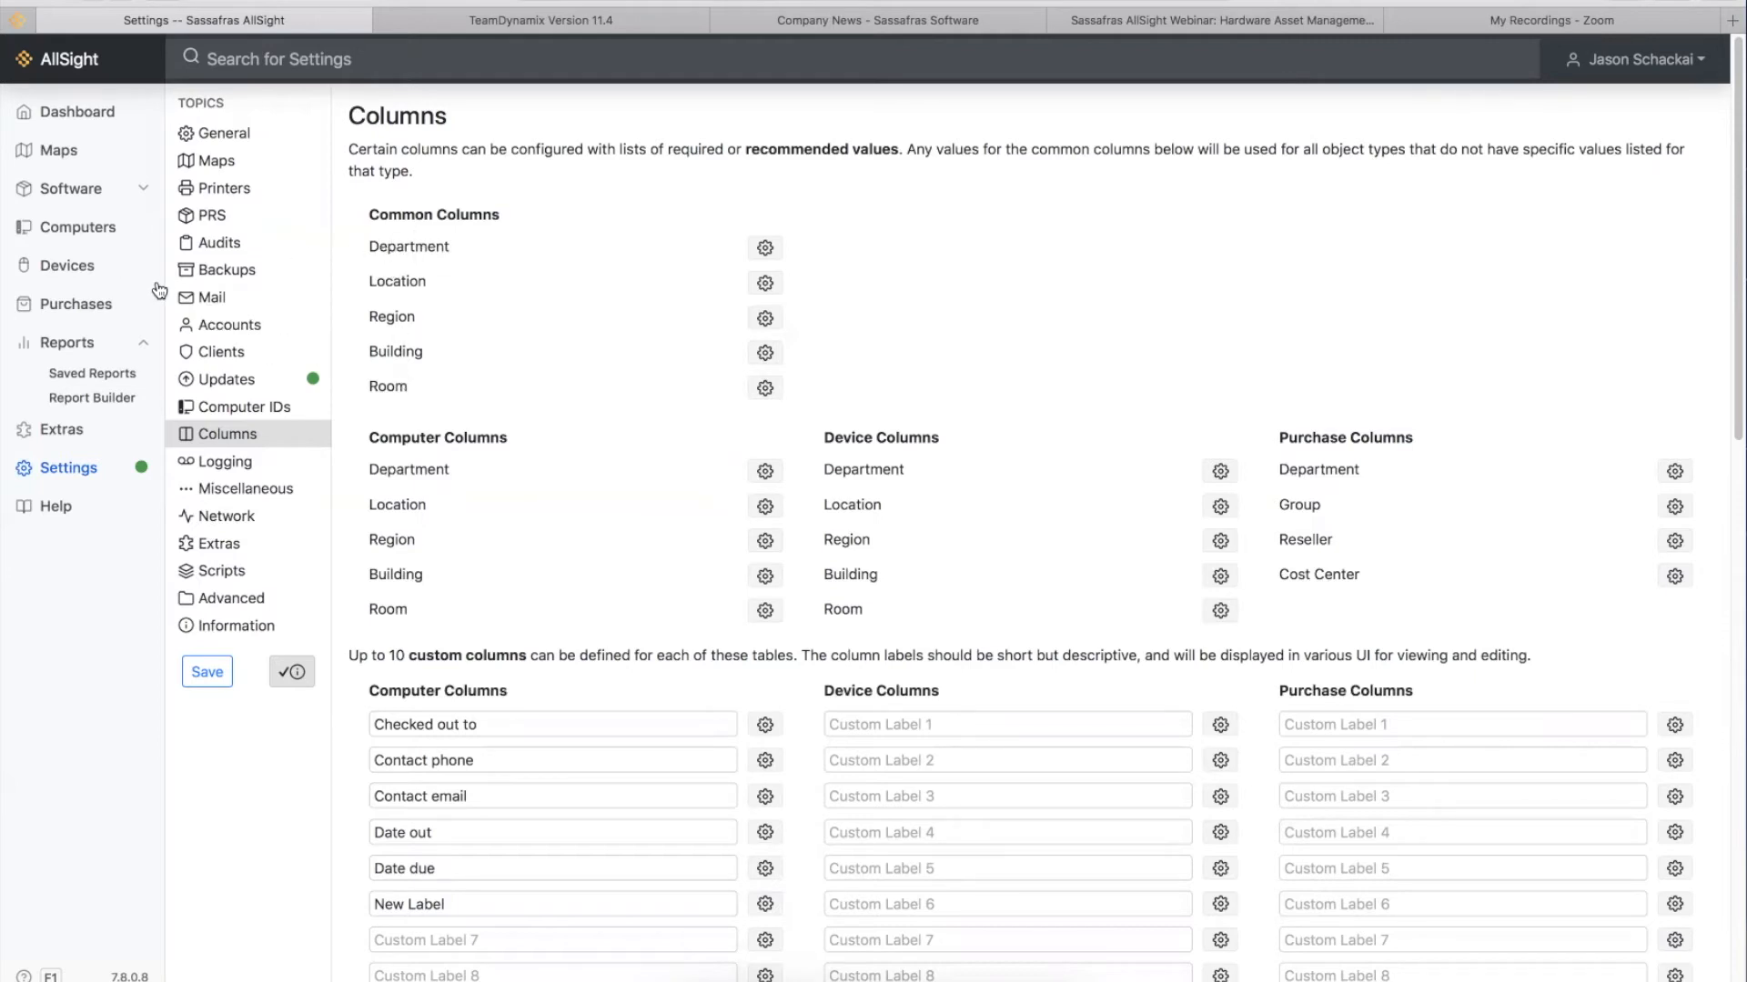
- Open the computer record AARAE135A and view its Asset details
click(101, 226)
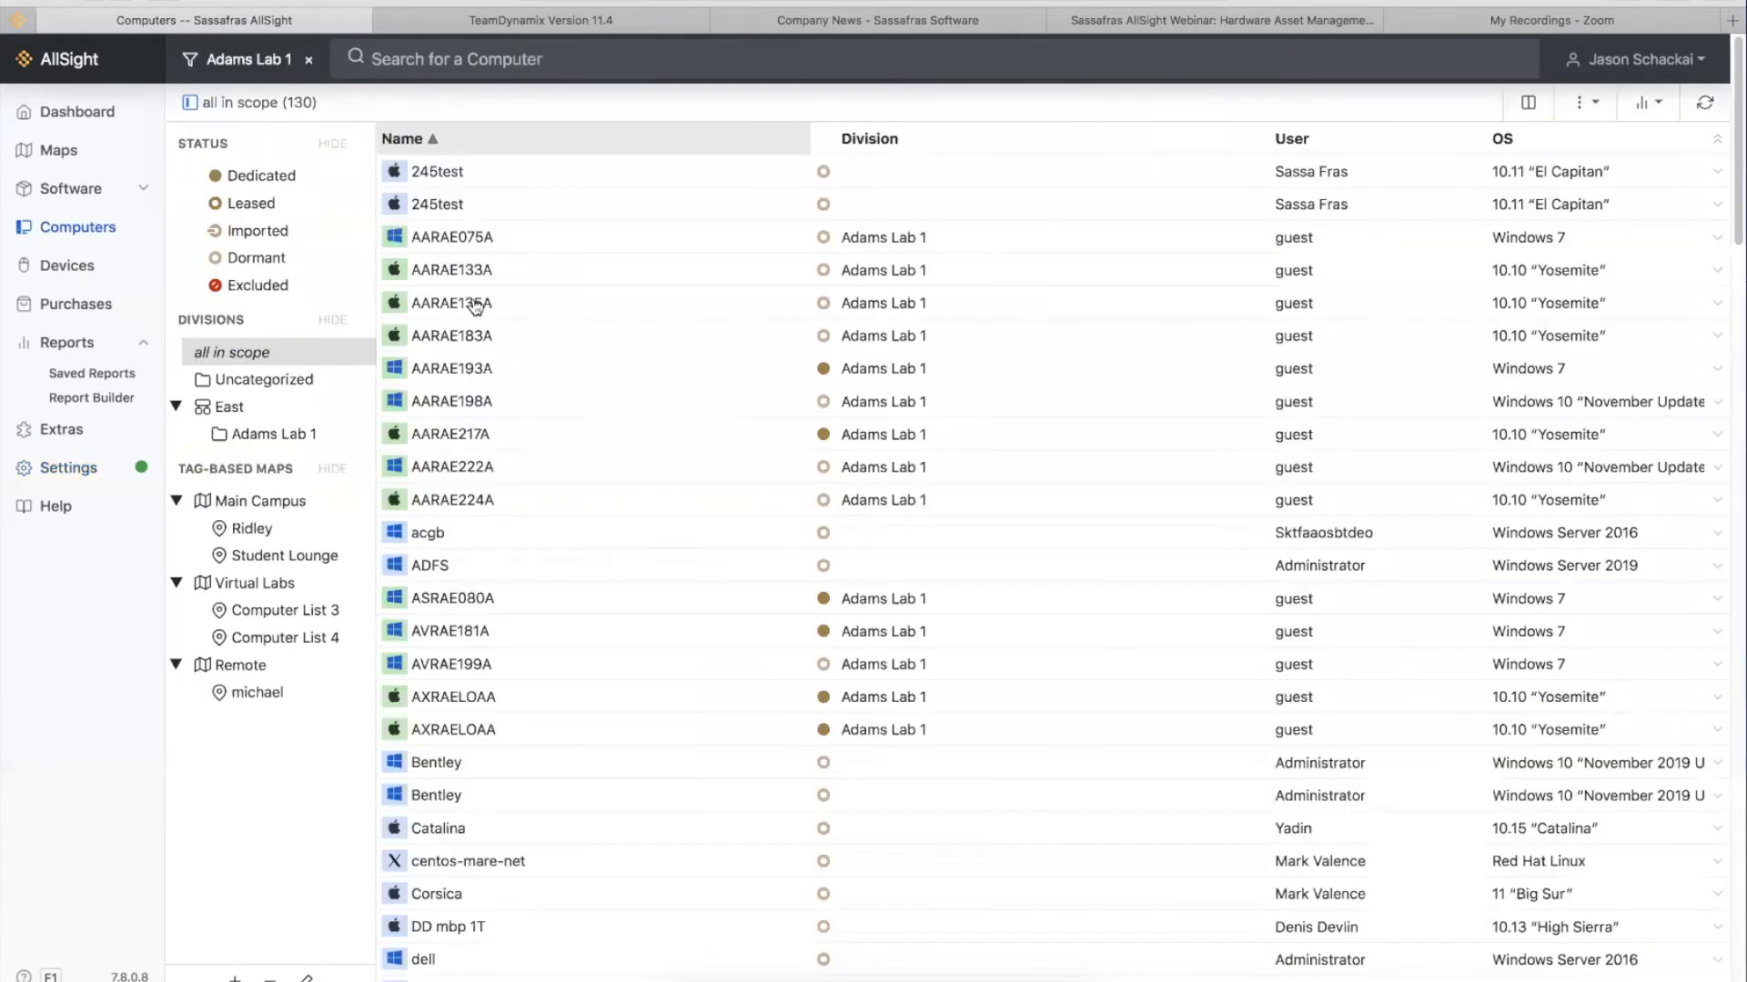
double_click(472, 298)
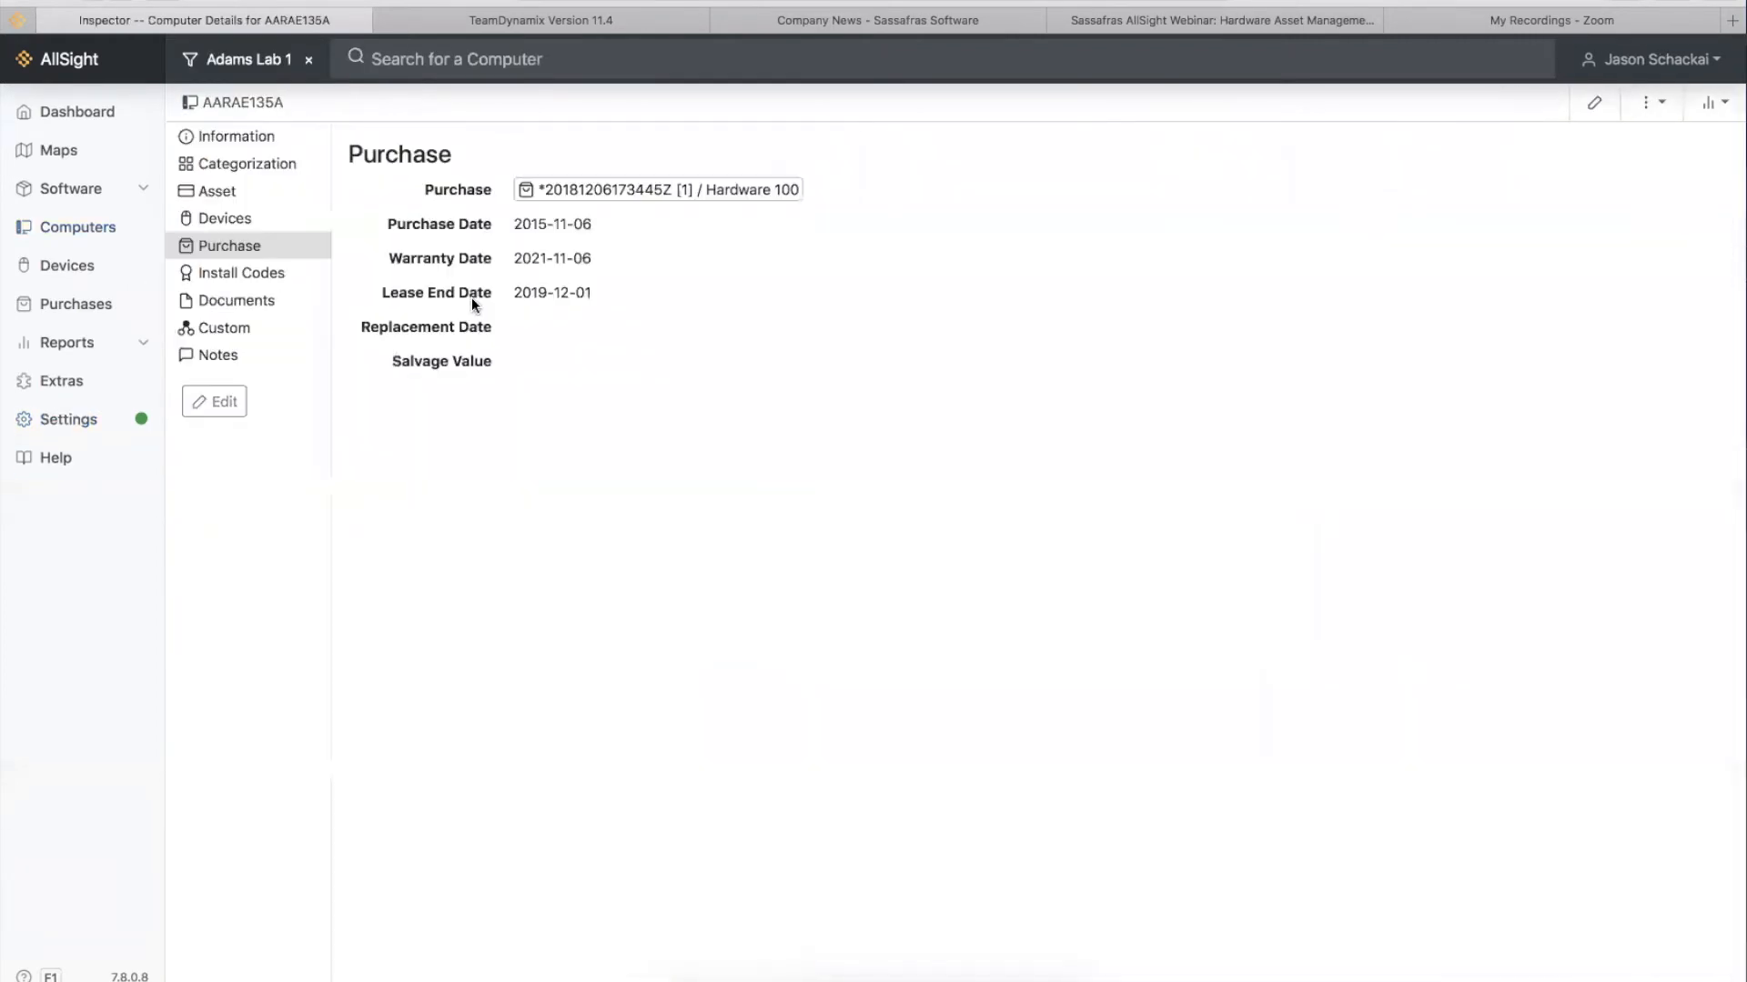
click(215, 195)
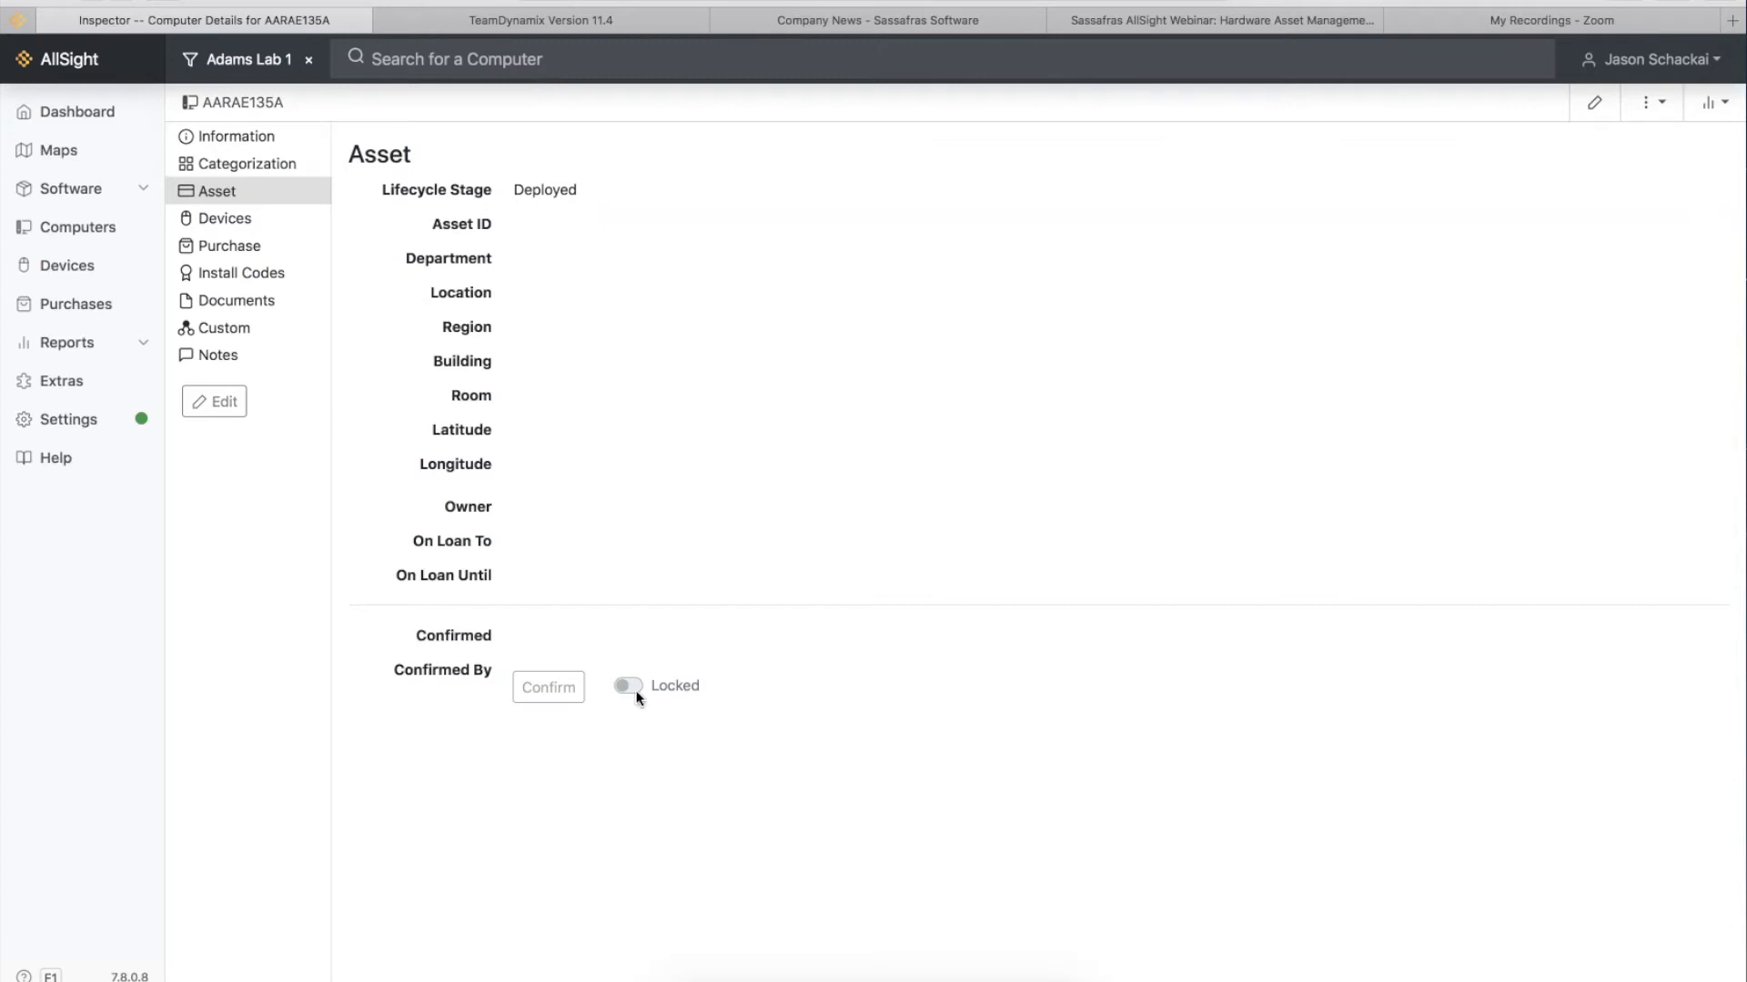
- Select computers AARAE075A through AARAE224A, try Set Asset Fields with the field lock set to Locked, and dismiss the script without running it
click(64, 238)
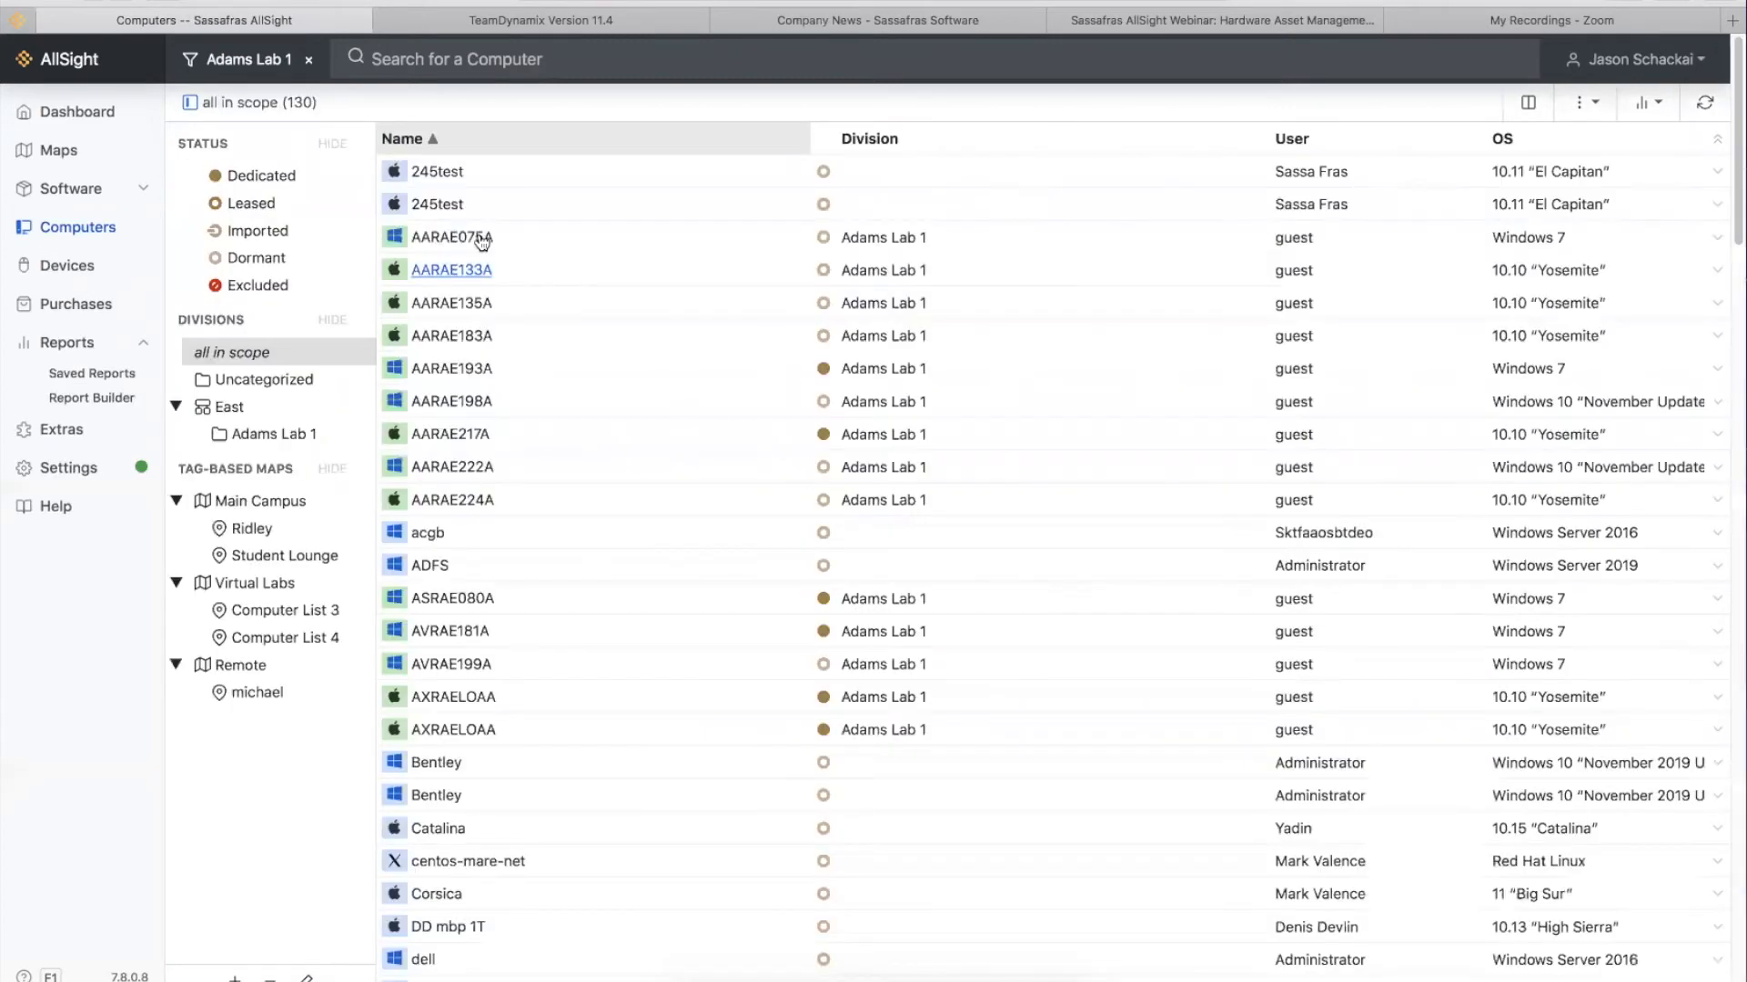
double_click(455, 238)
key(alt+Left)
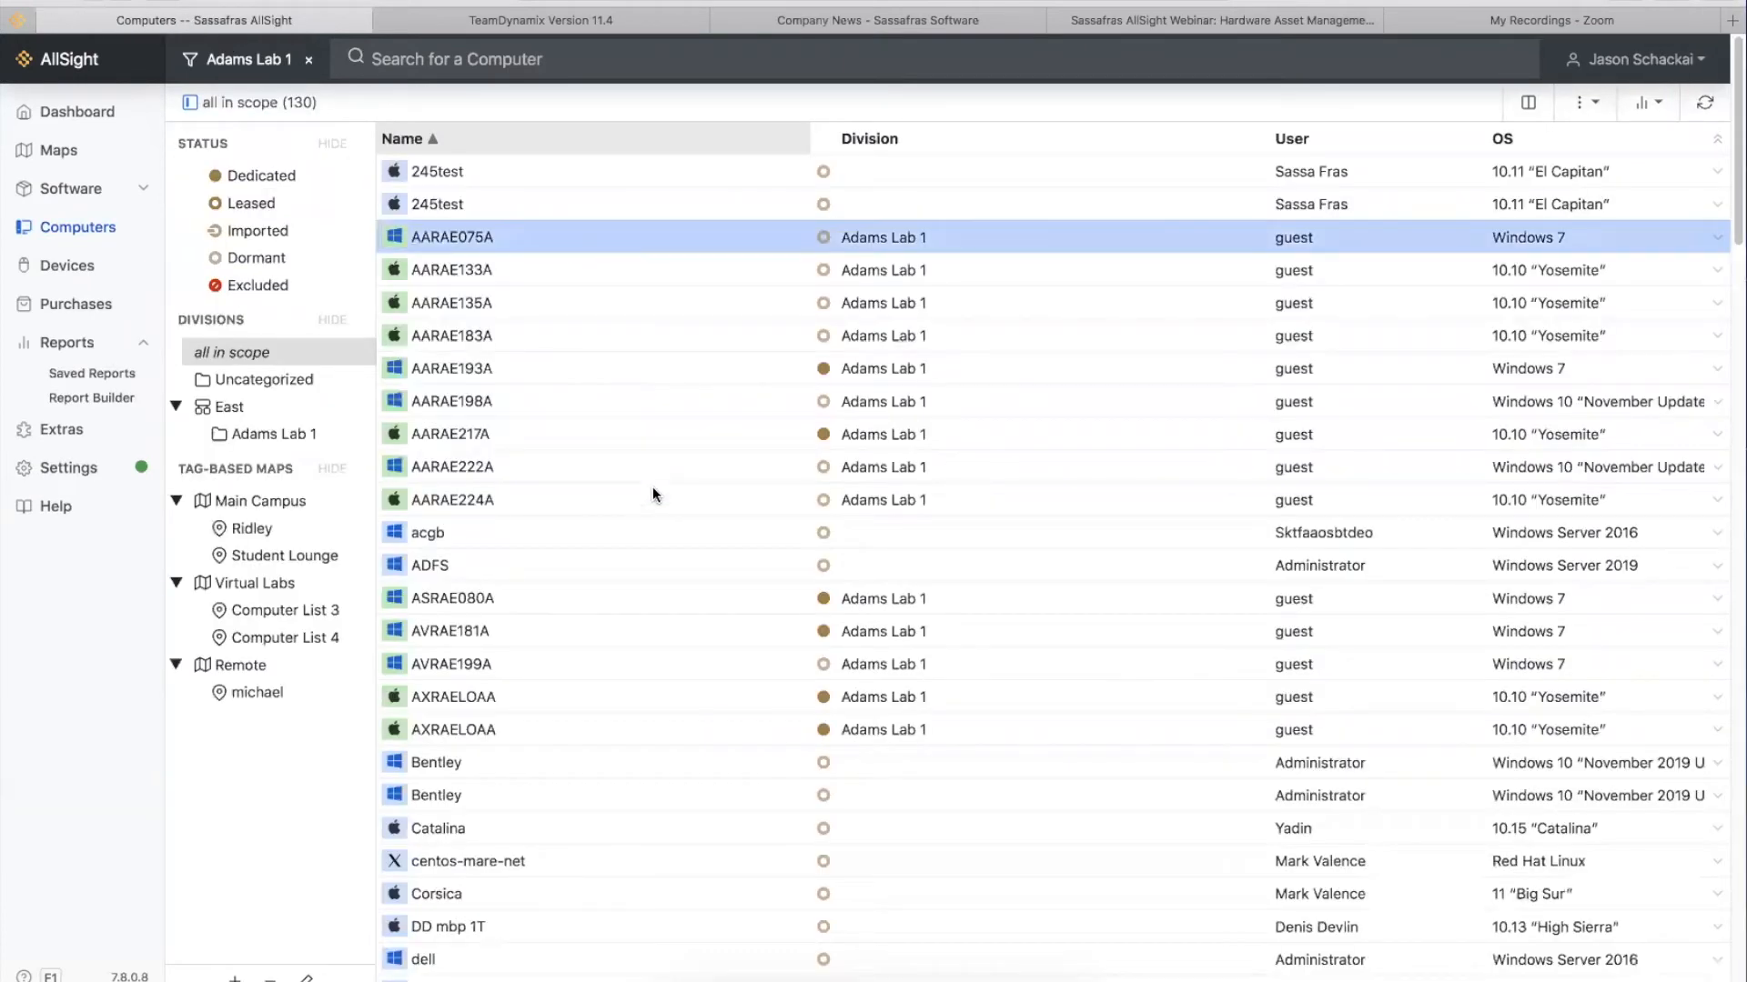
shift+click(652, 488)
click(1592, 111)
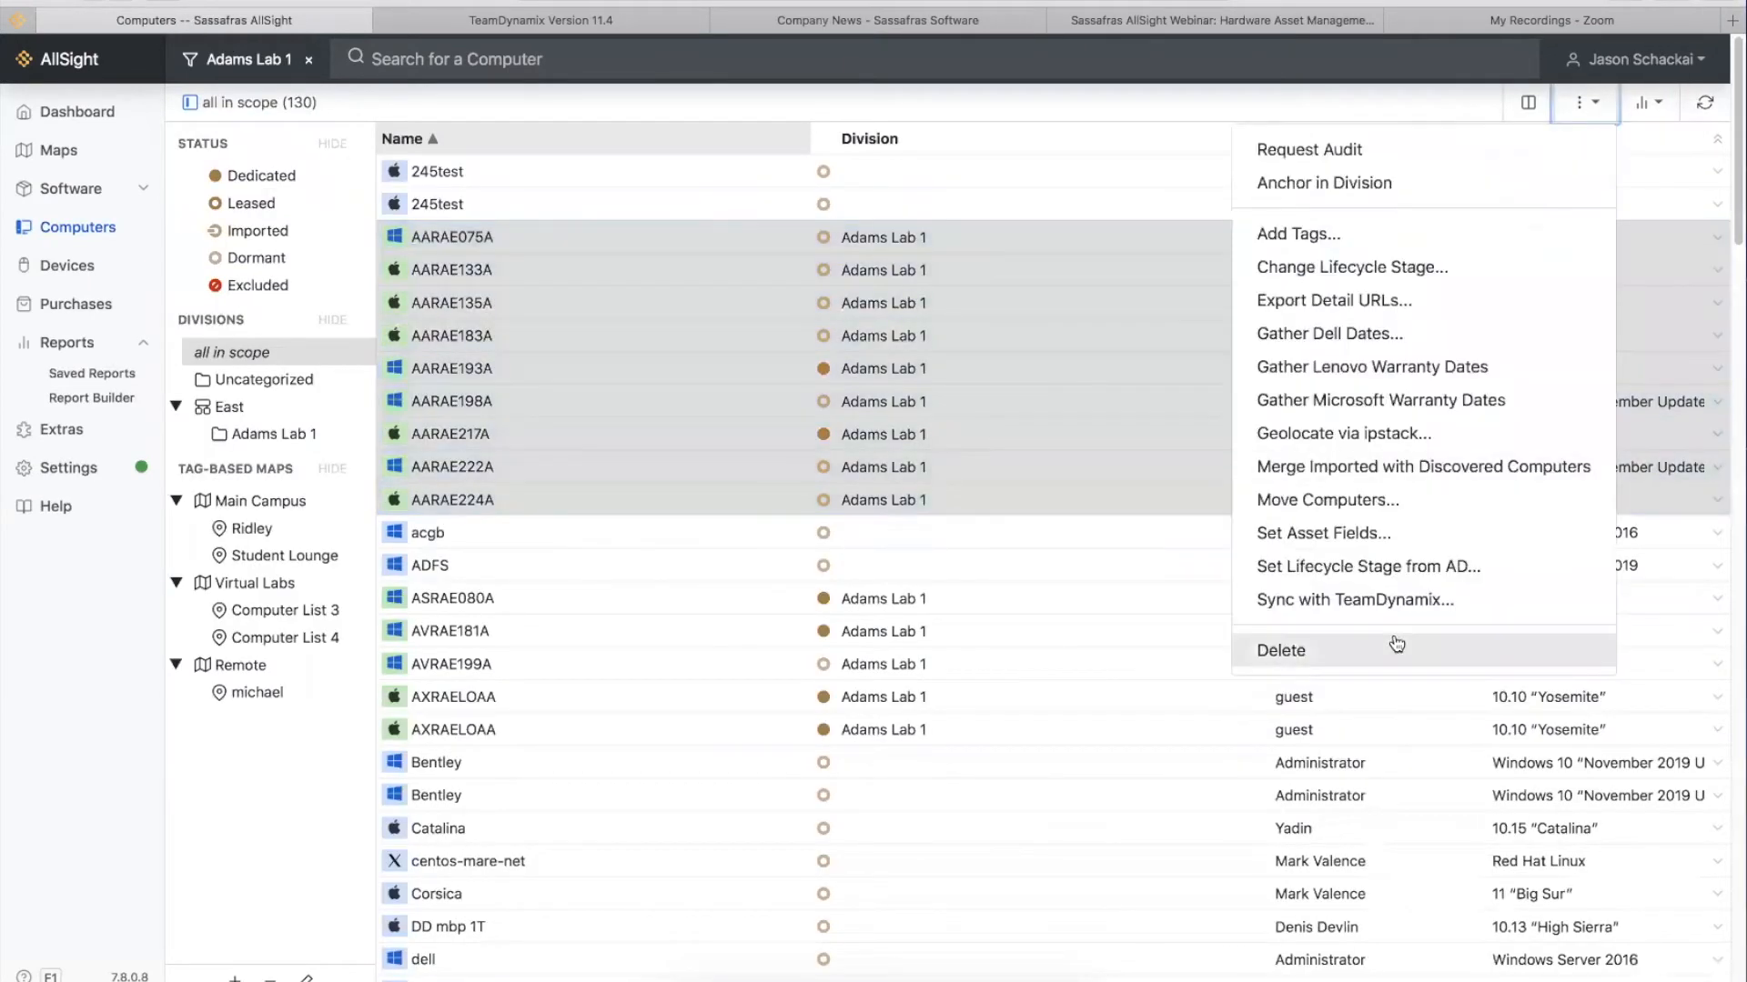
click(1344, 536)
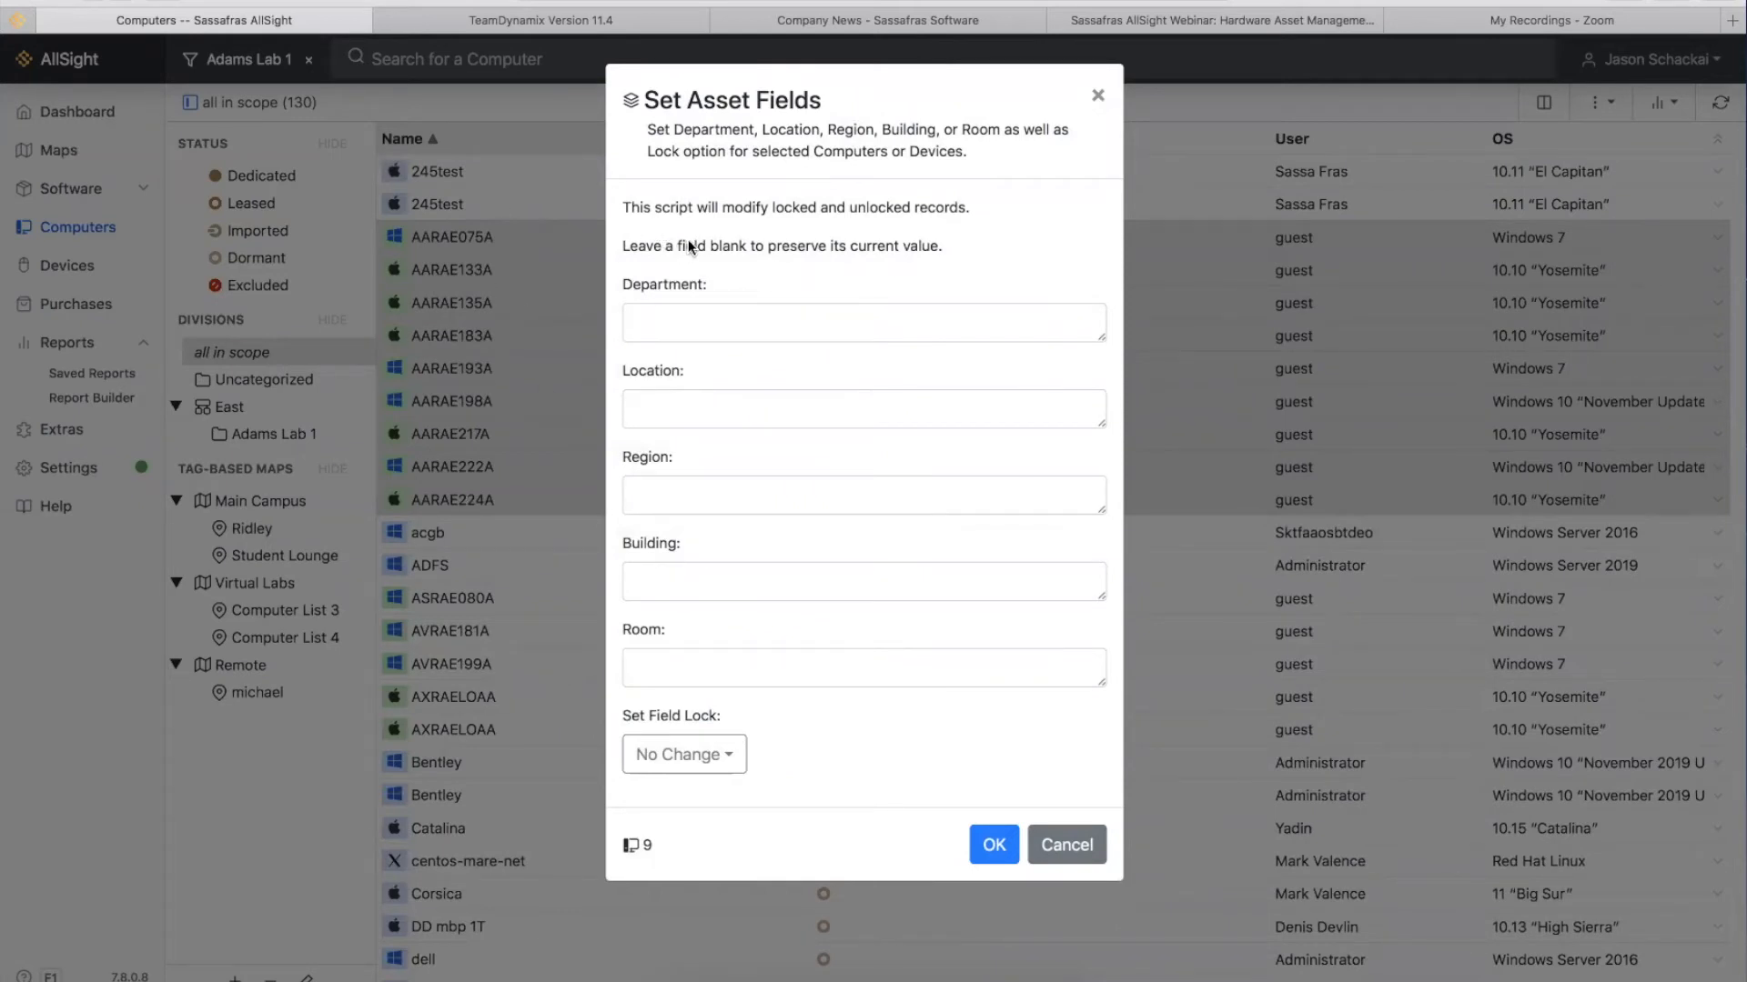
click(699, 754)
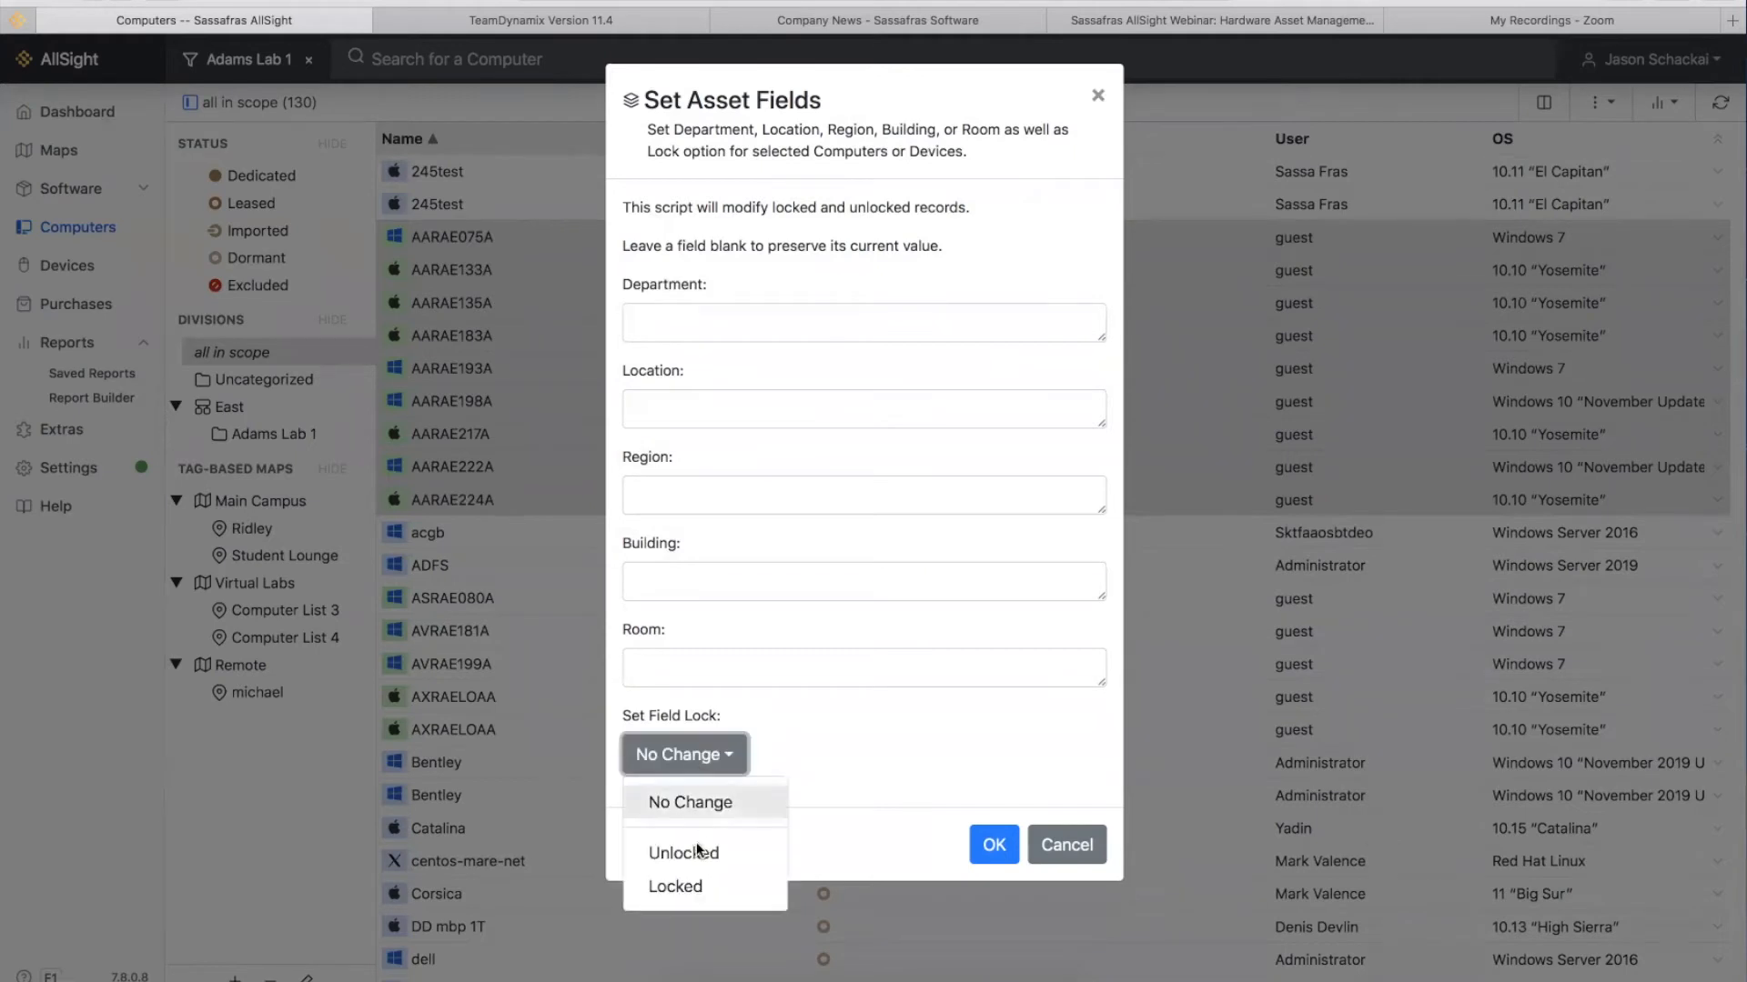
click(704, 887)
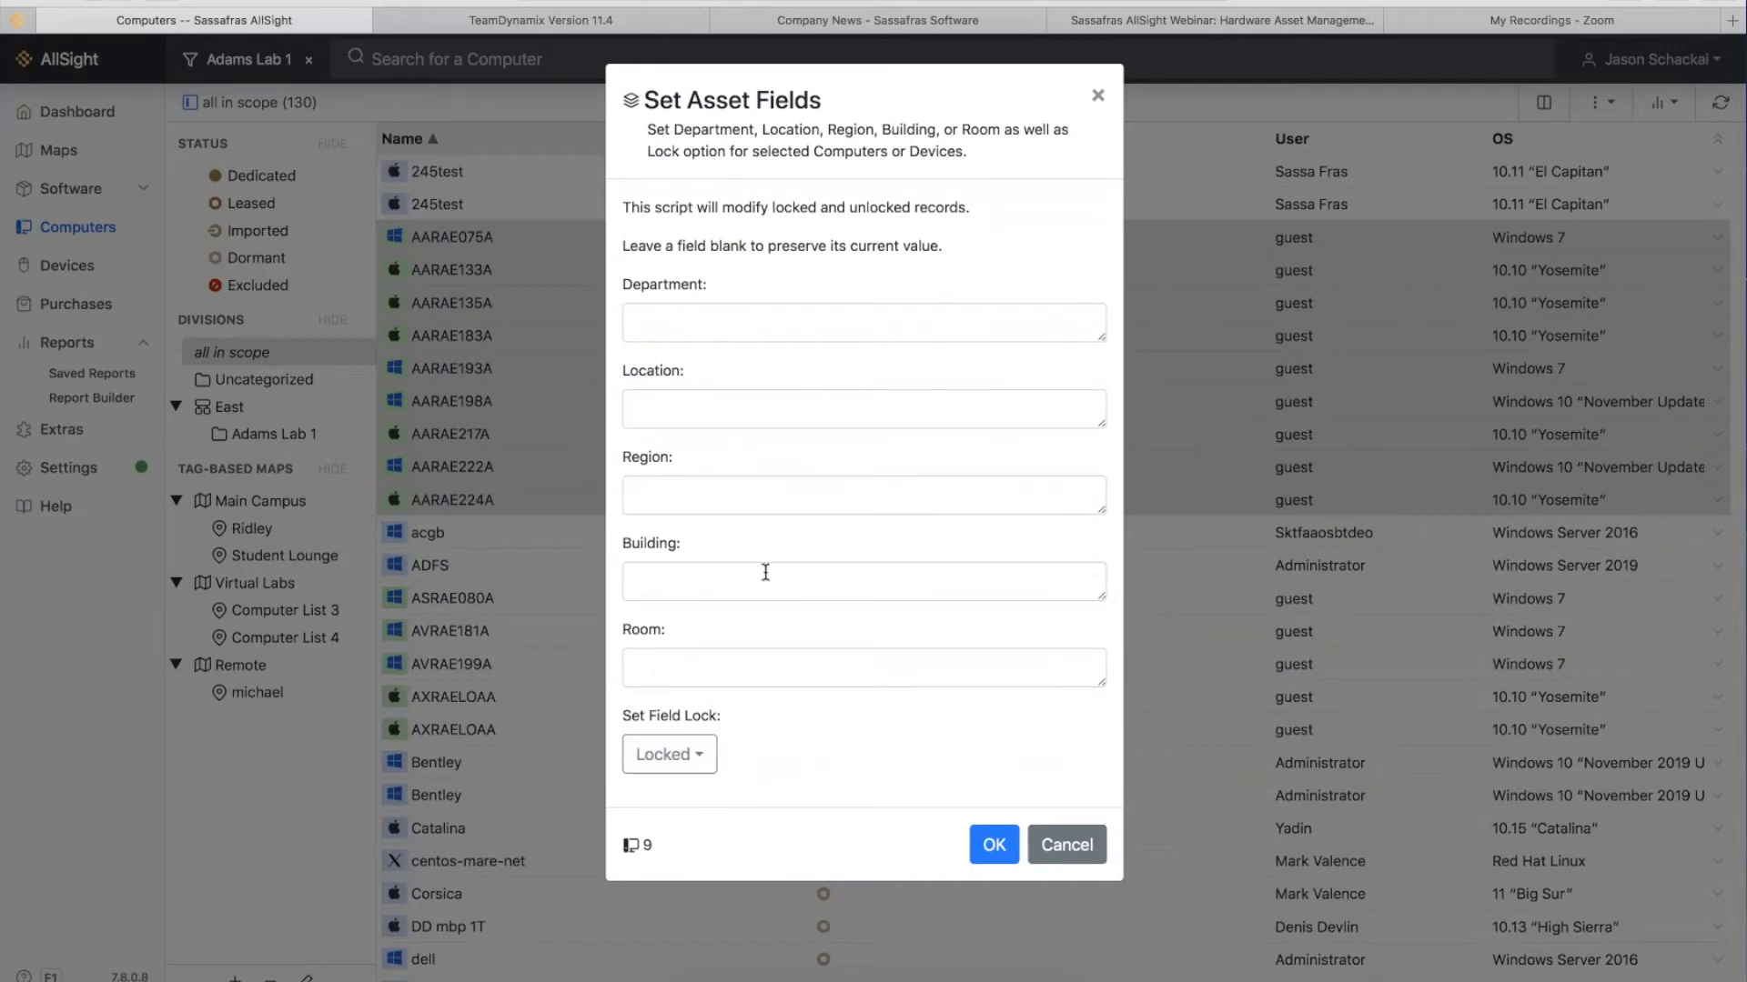
click(1098, 96)
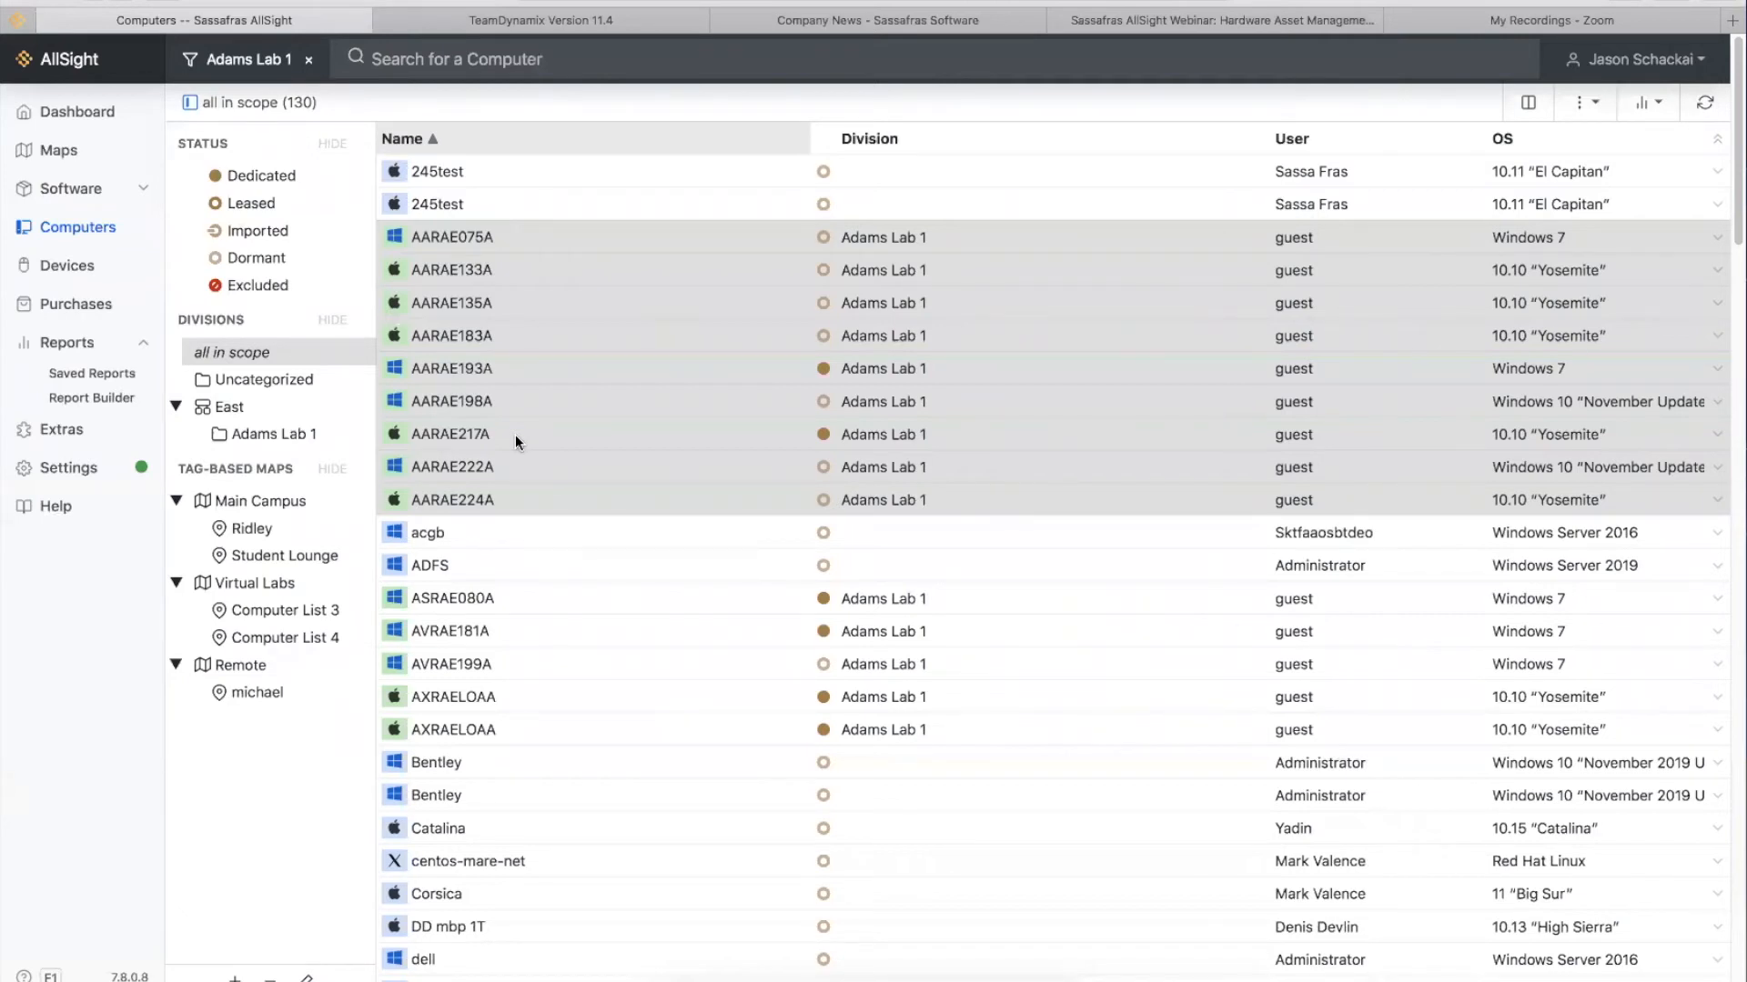
- Open the computer record AARAE193A and highlight its Information details from the MAC address down to the OS serial number
double_click(467, 367)
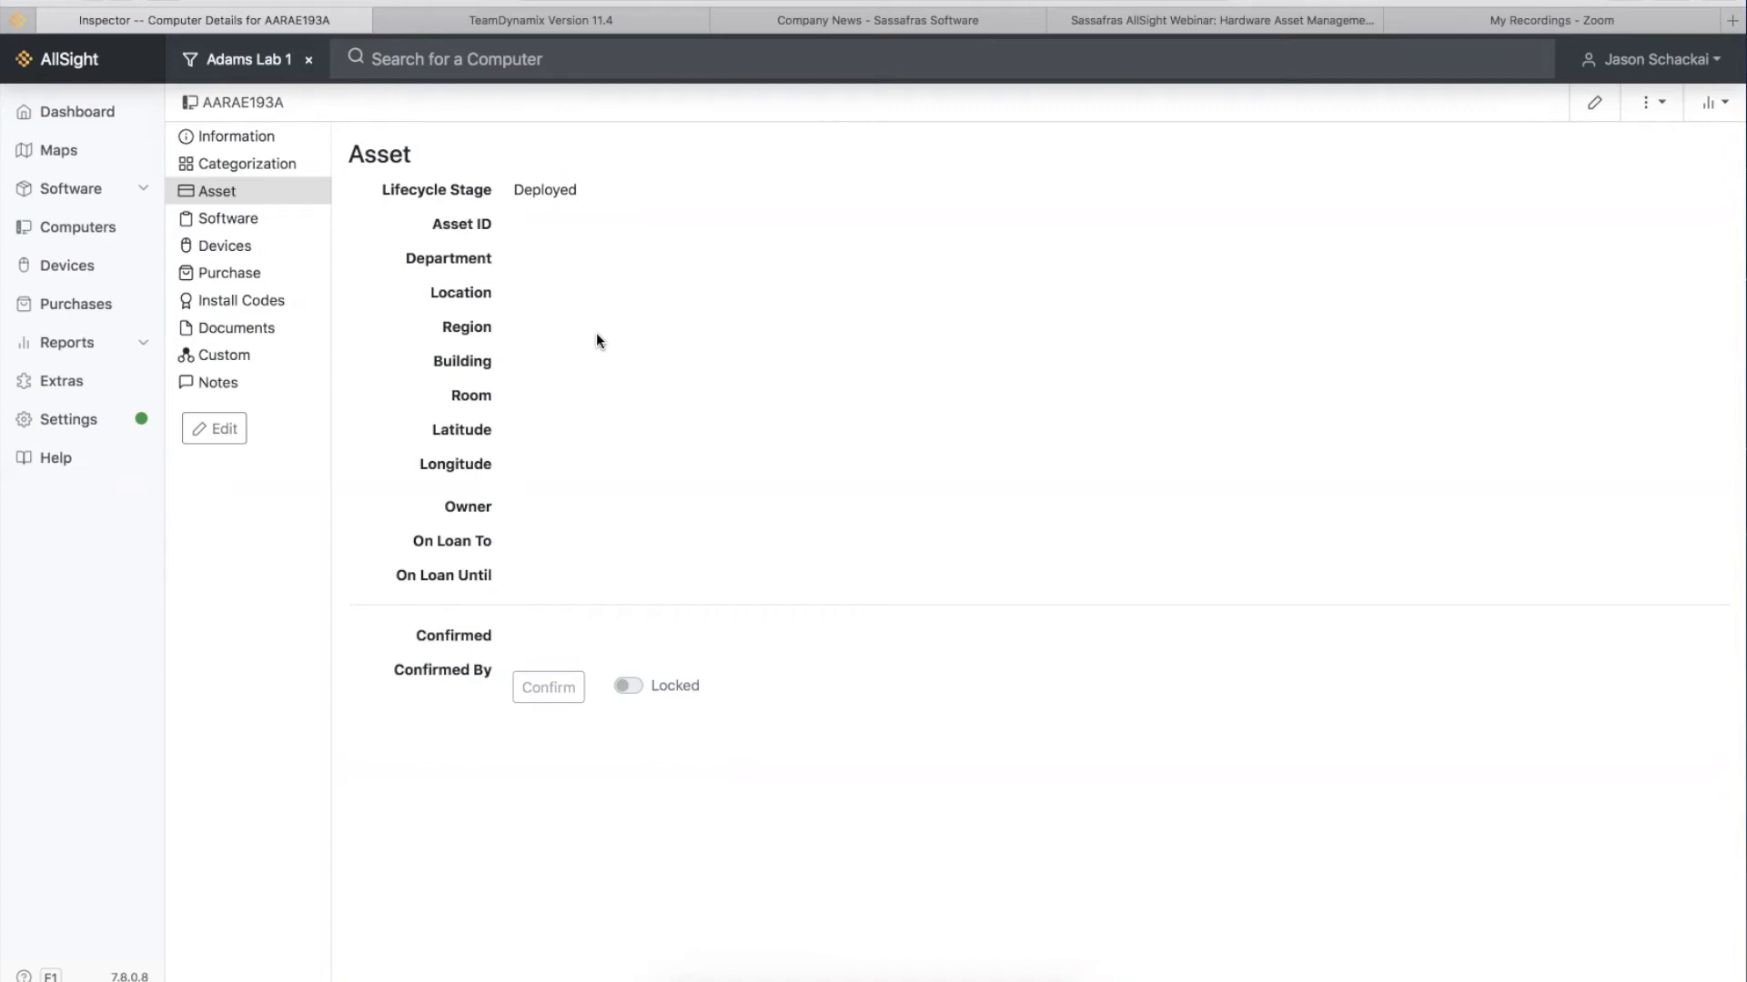
click(287, 167)
click(259, 136)
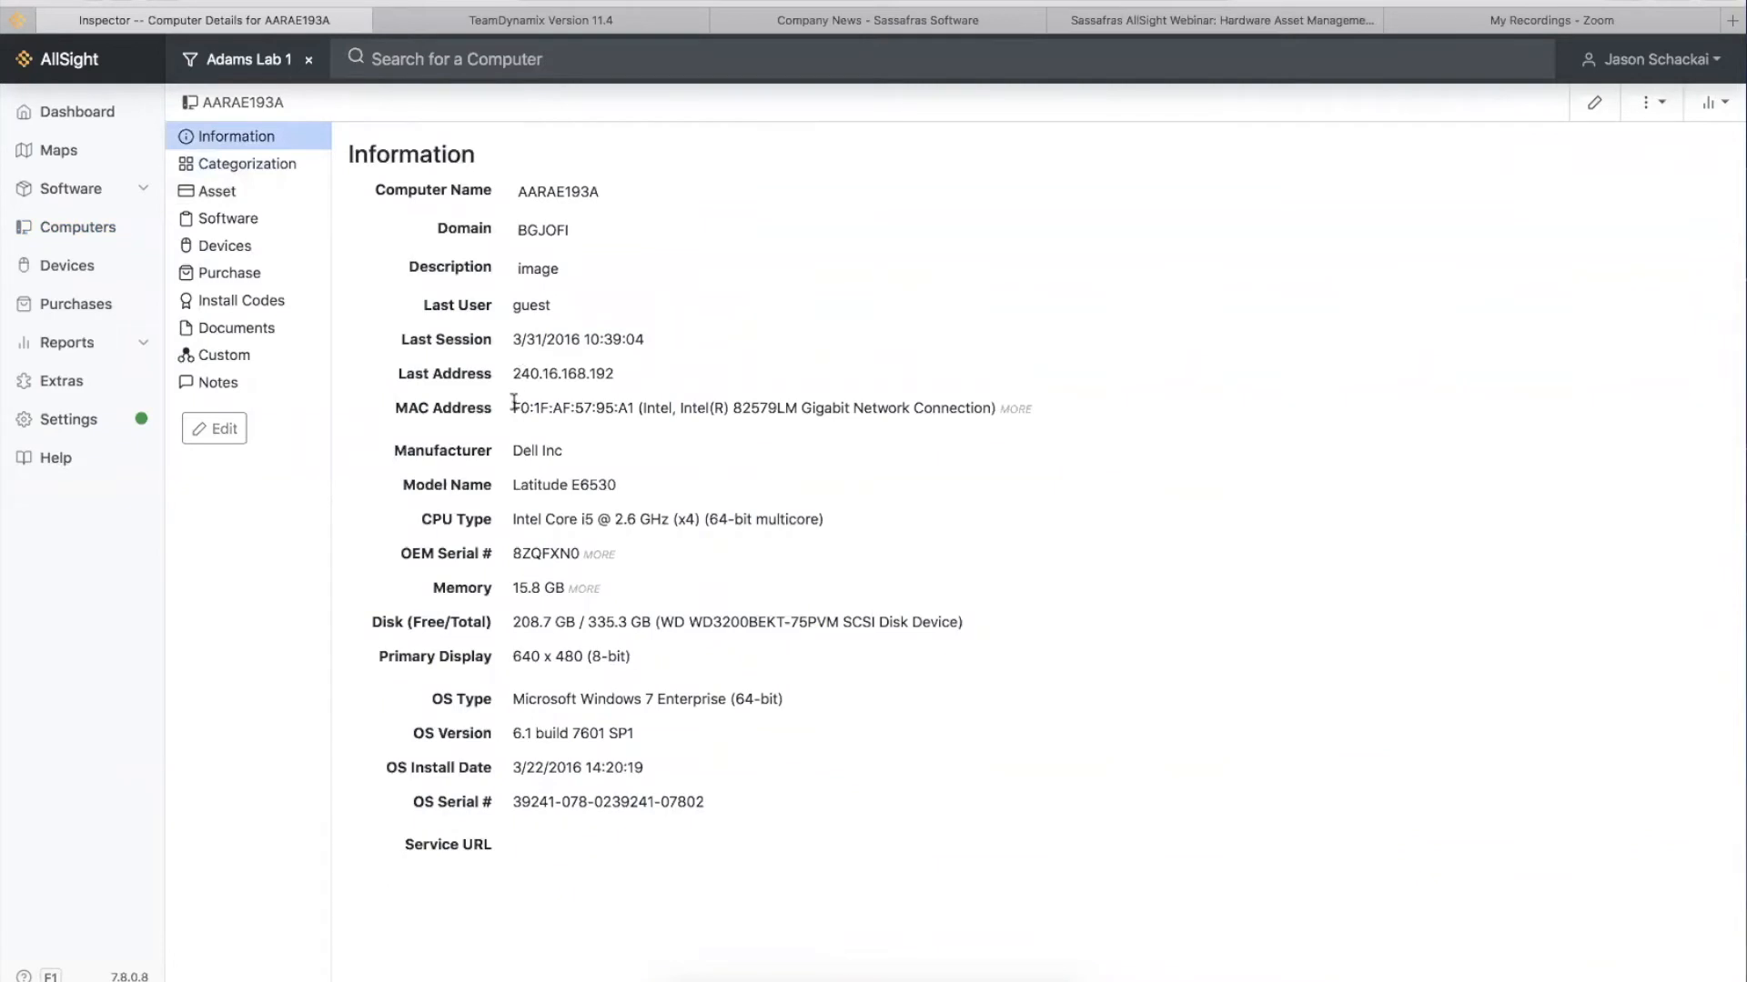
drag(515, 406, 824, 953)
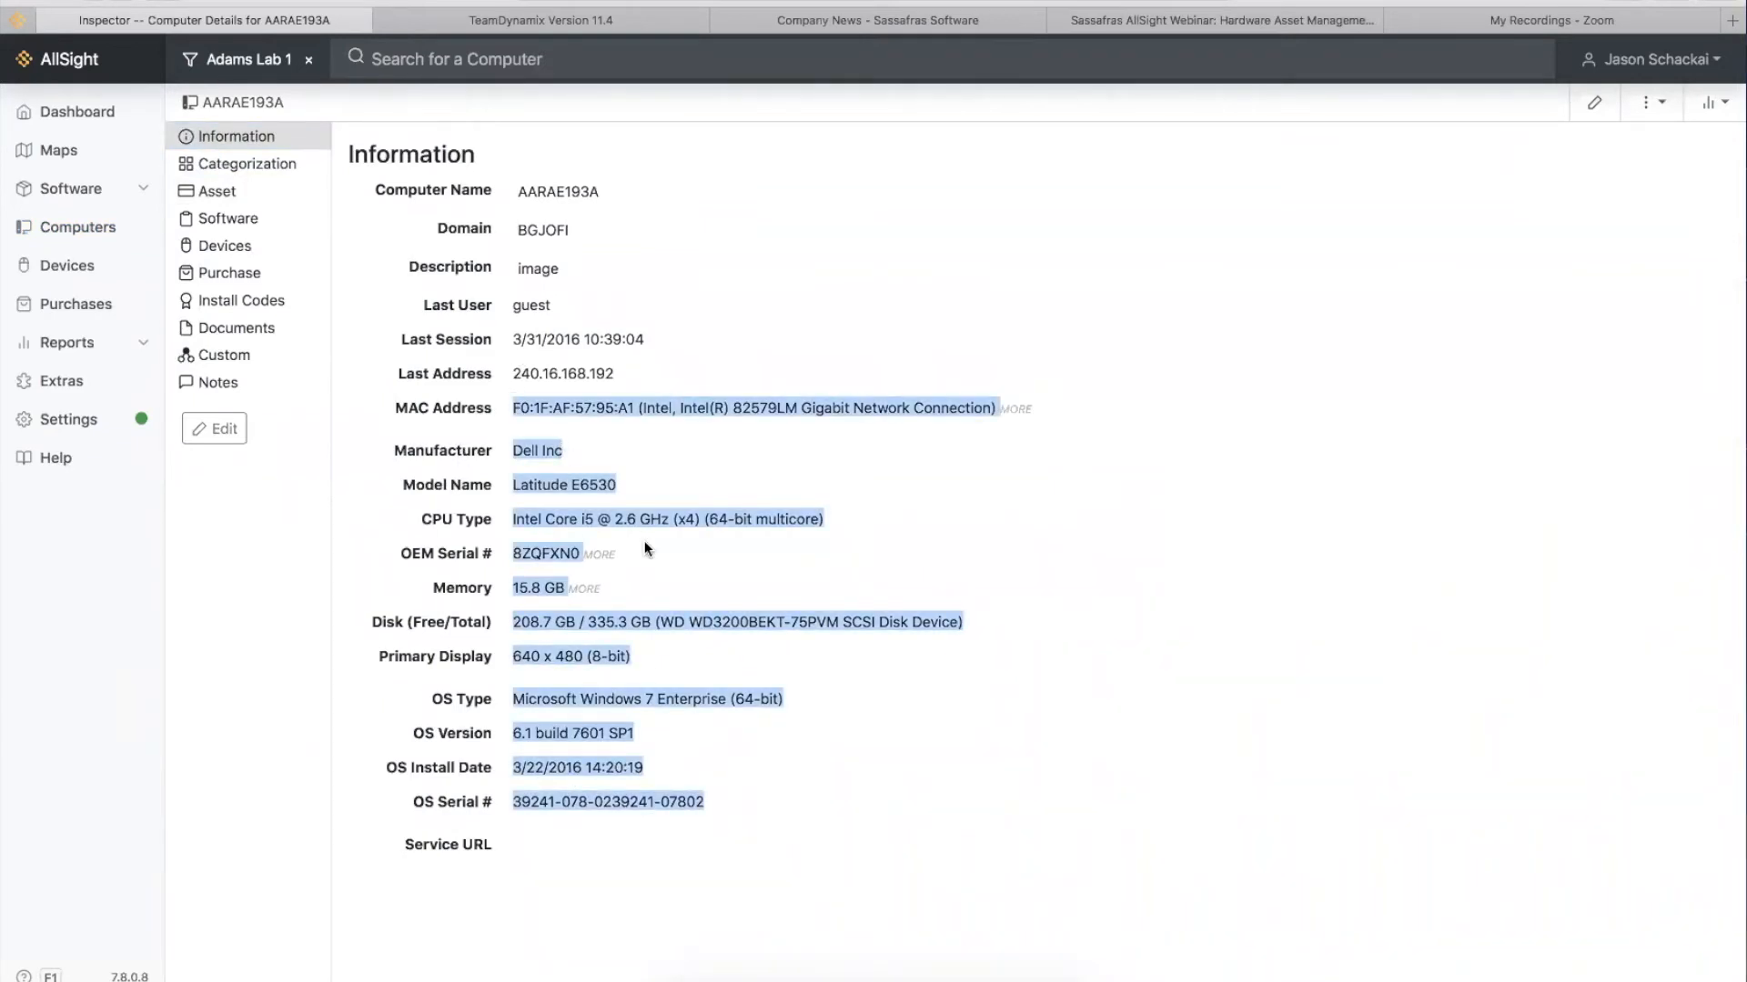
- Check the Asset fields of AARAE193A, and highlight the OS type and OS install date in its Information details
click(211, 191)
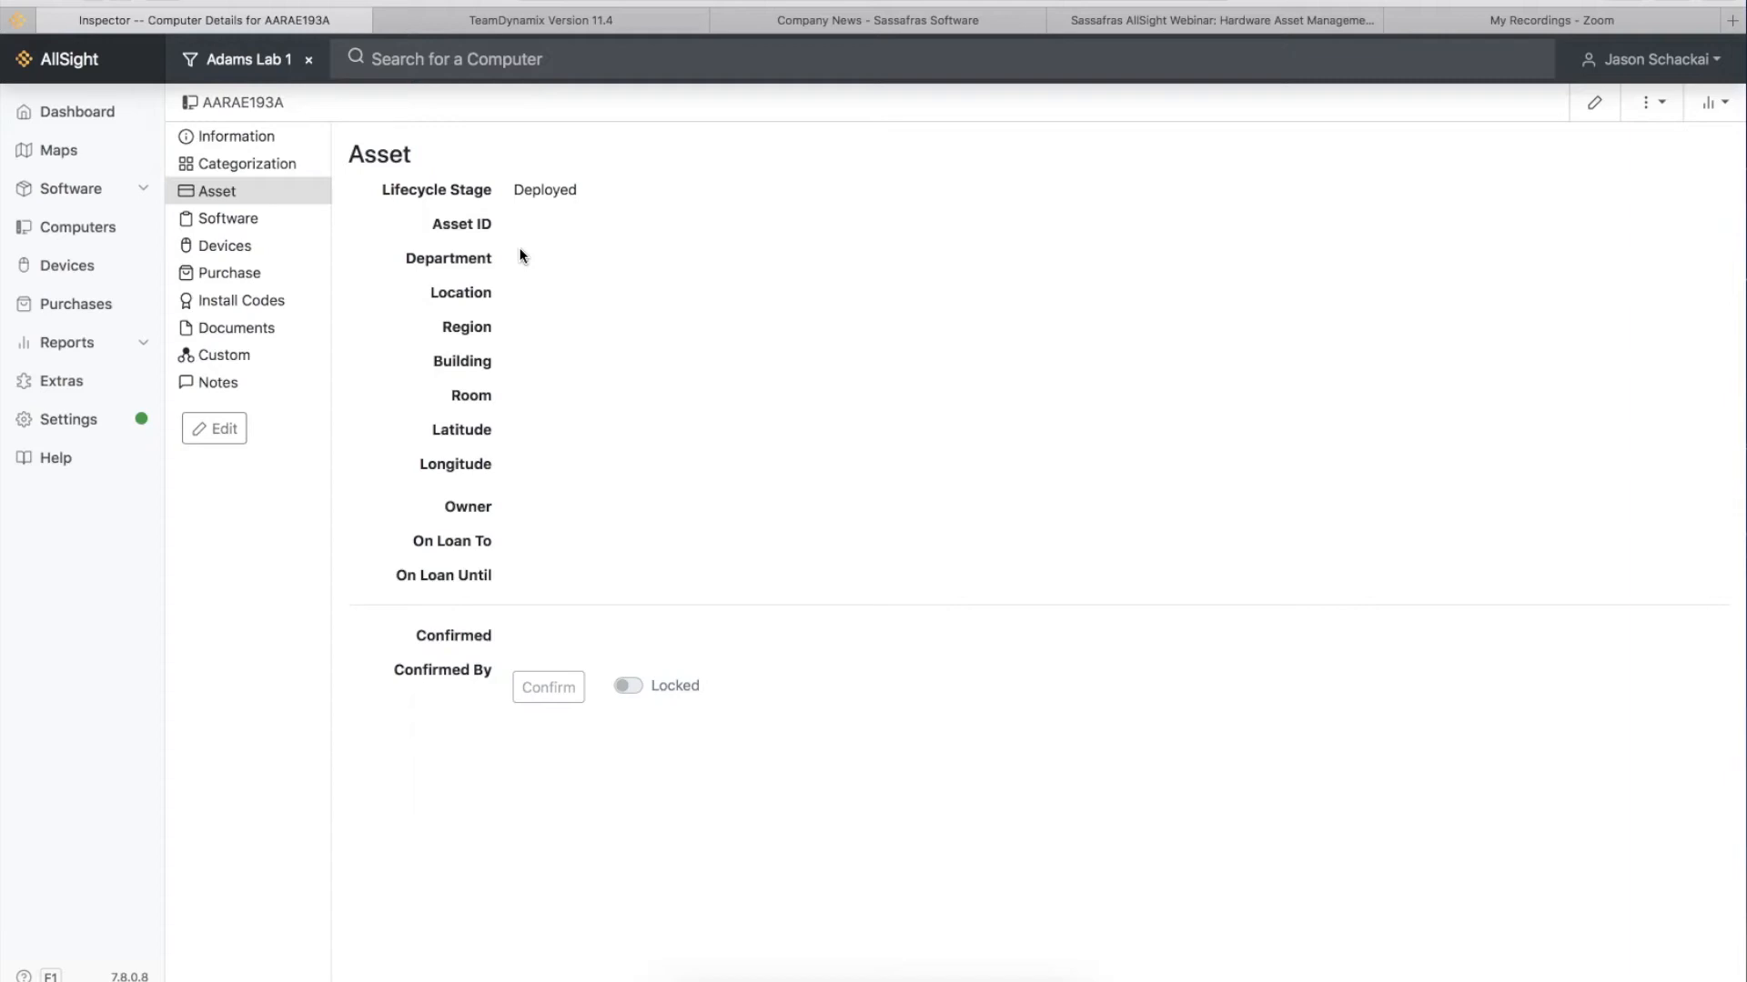
click(235, 144)
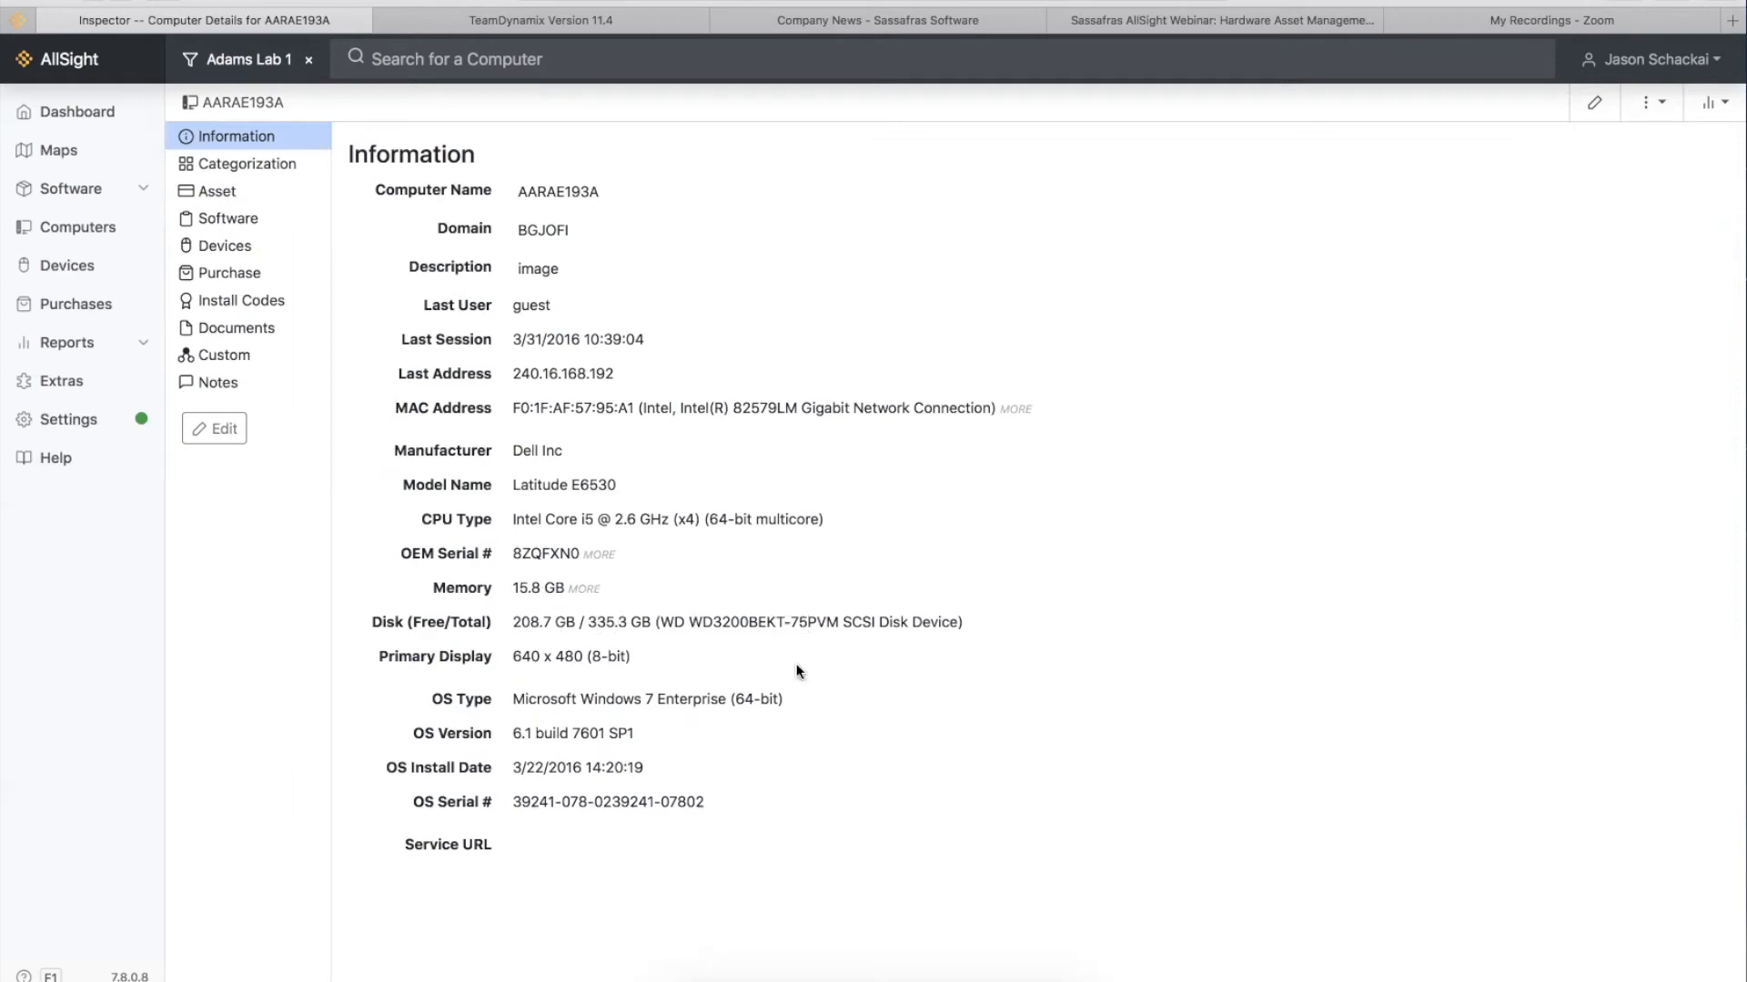
drag(724, 700, 784, 700)
drag(547, 701, 694, 700)
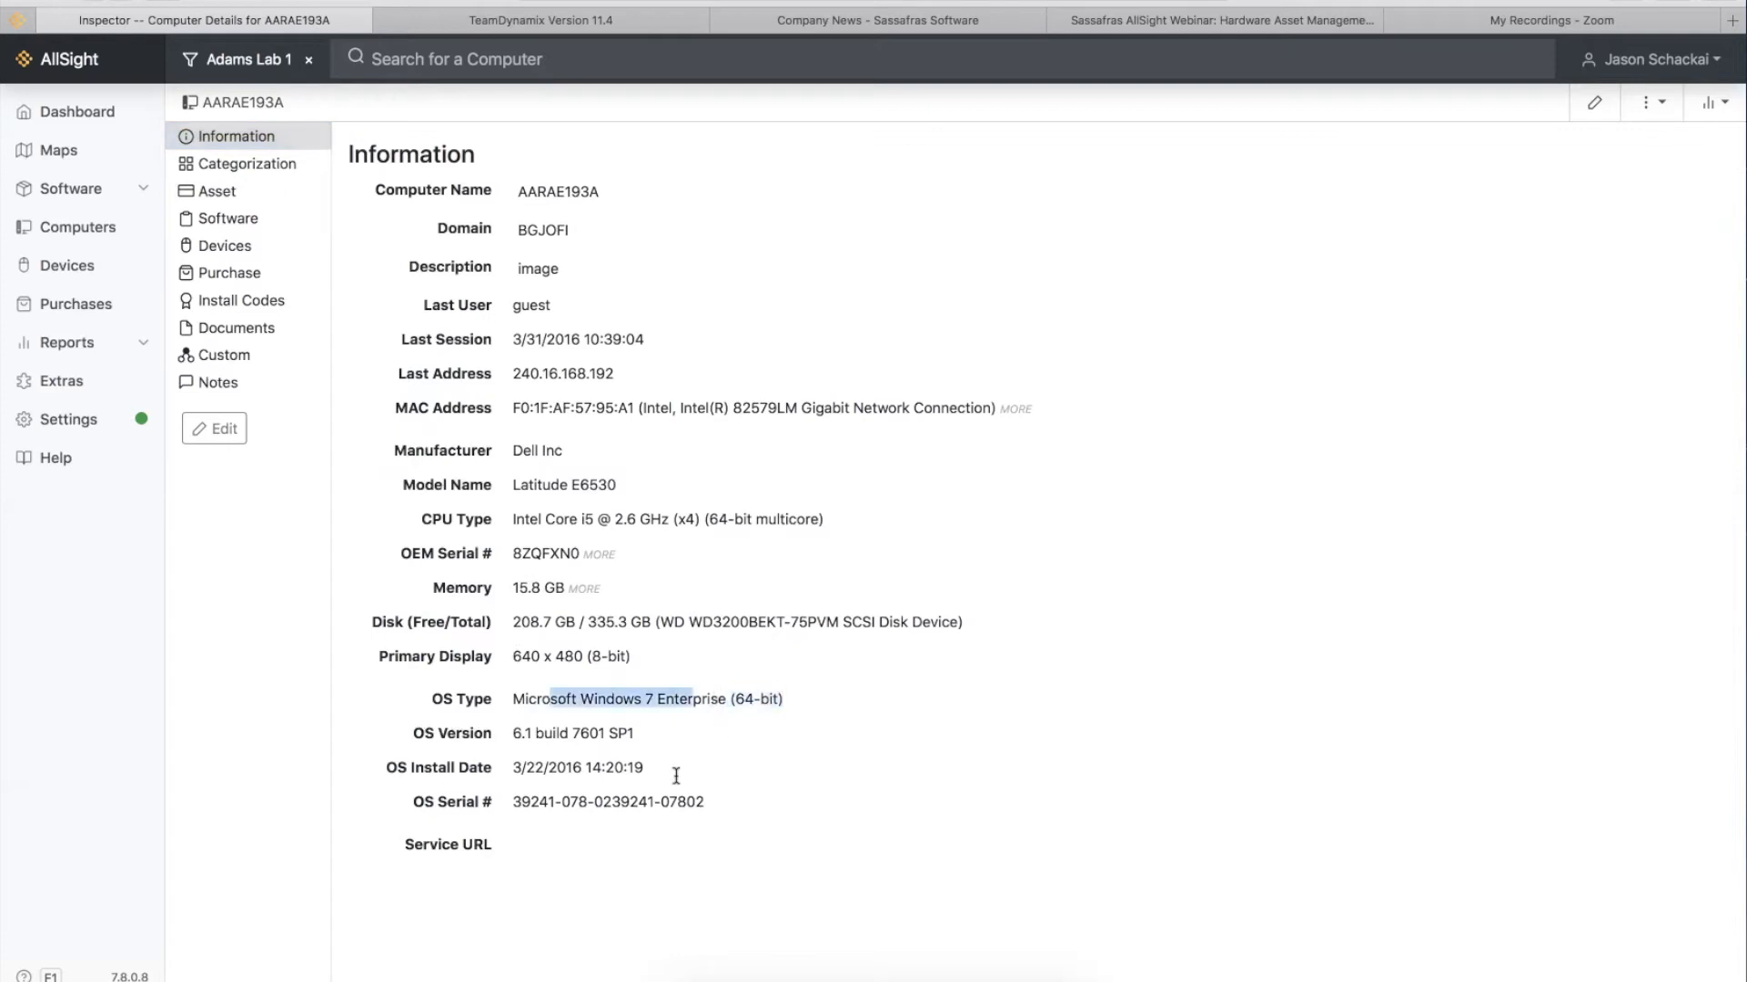
drag(539, 768, 639, 770)
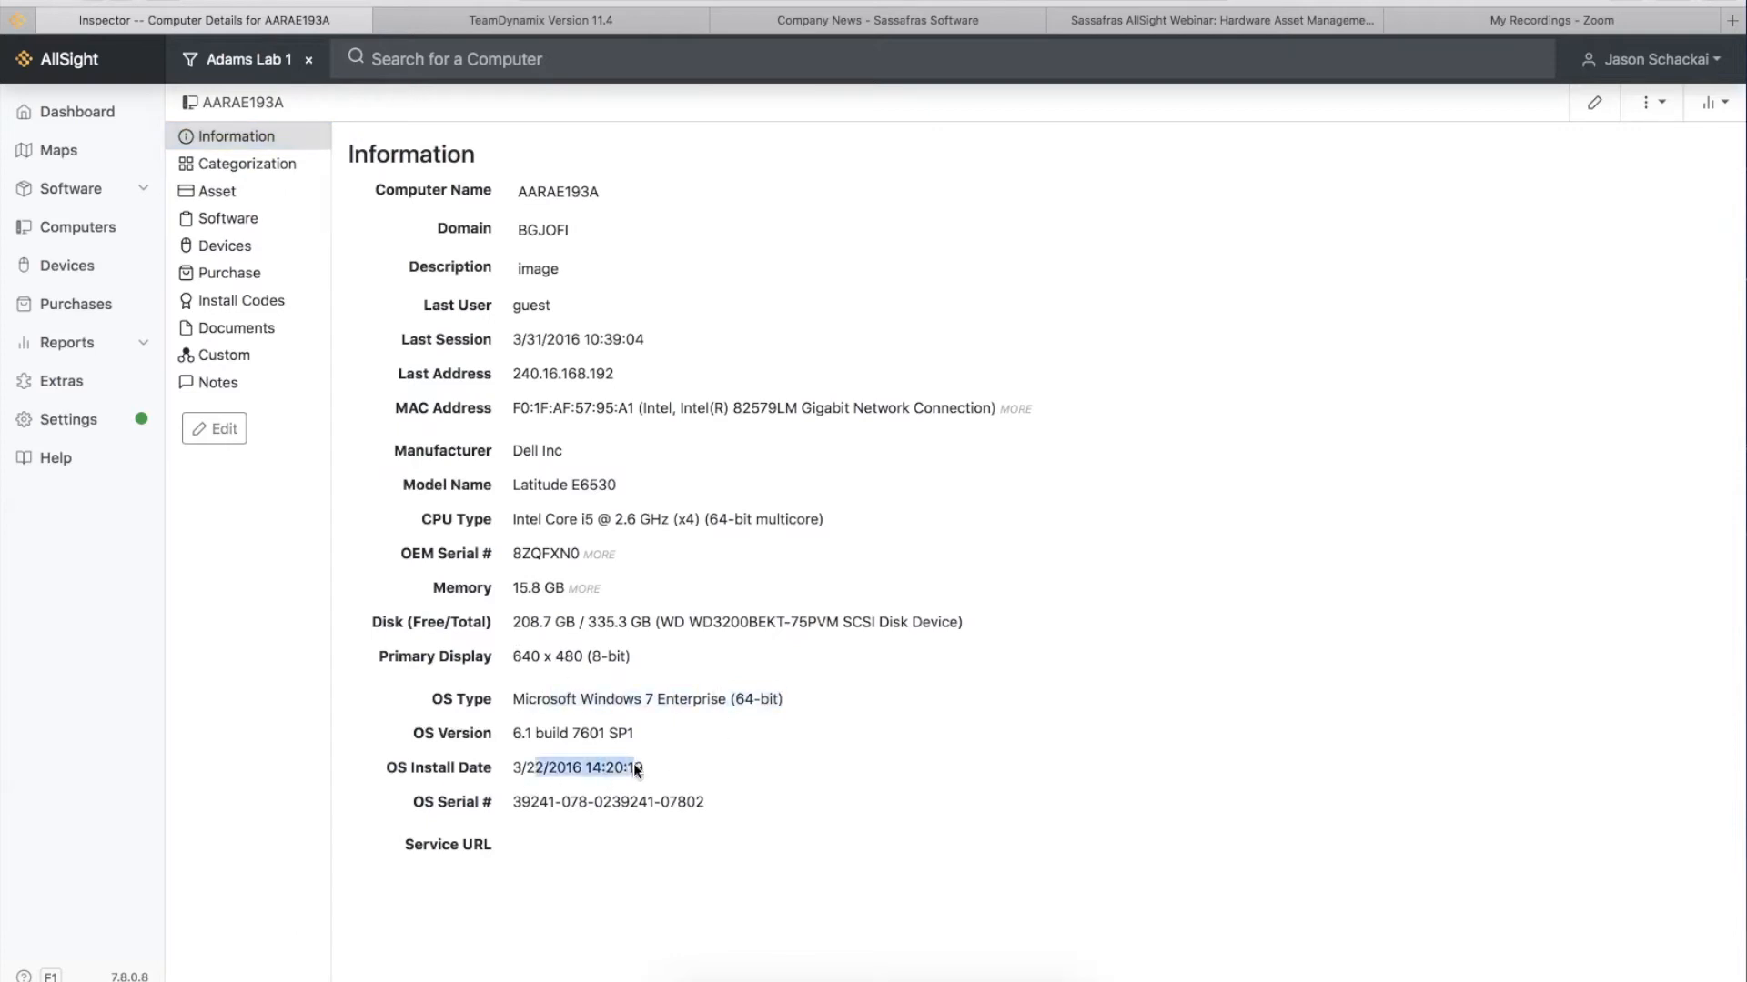
drag(555, 701, 764, 712)
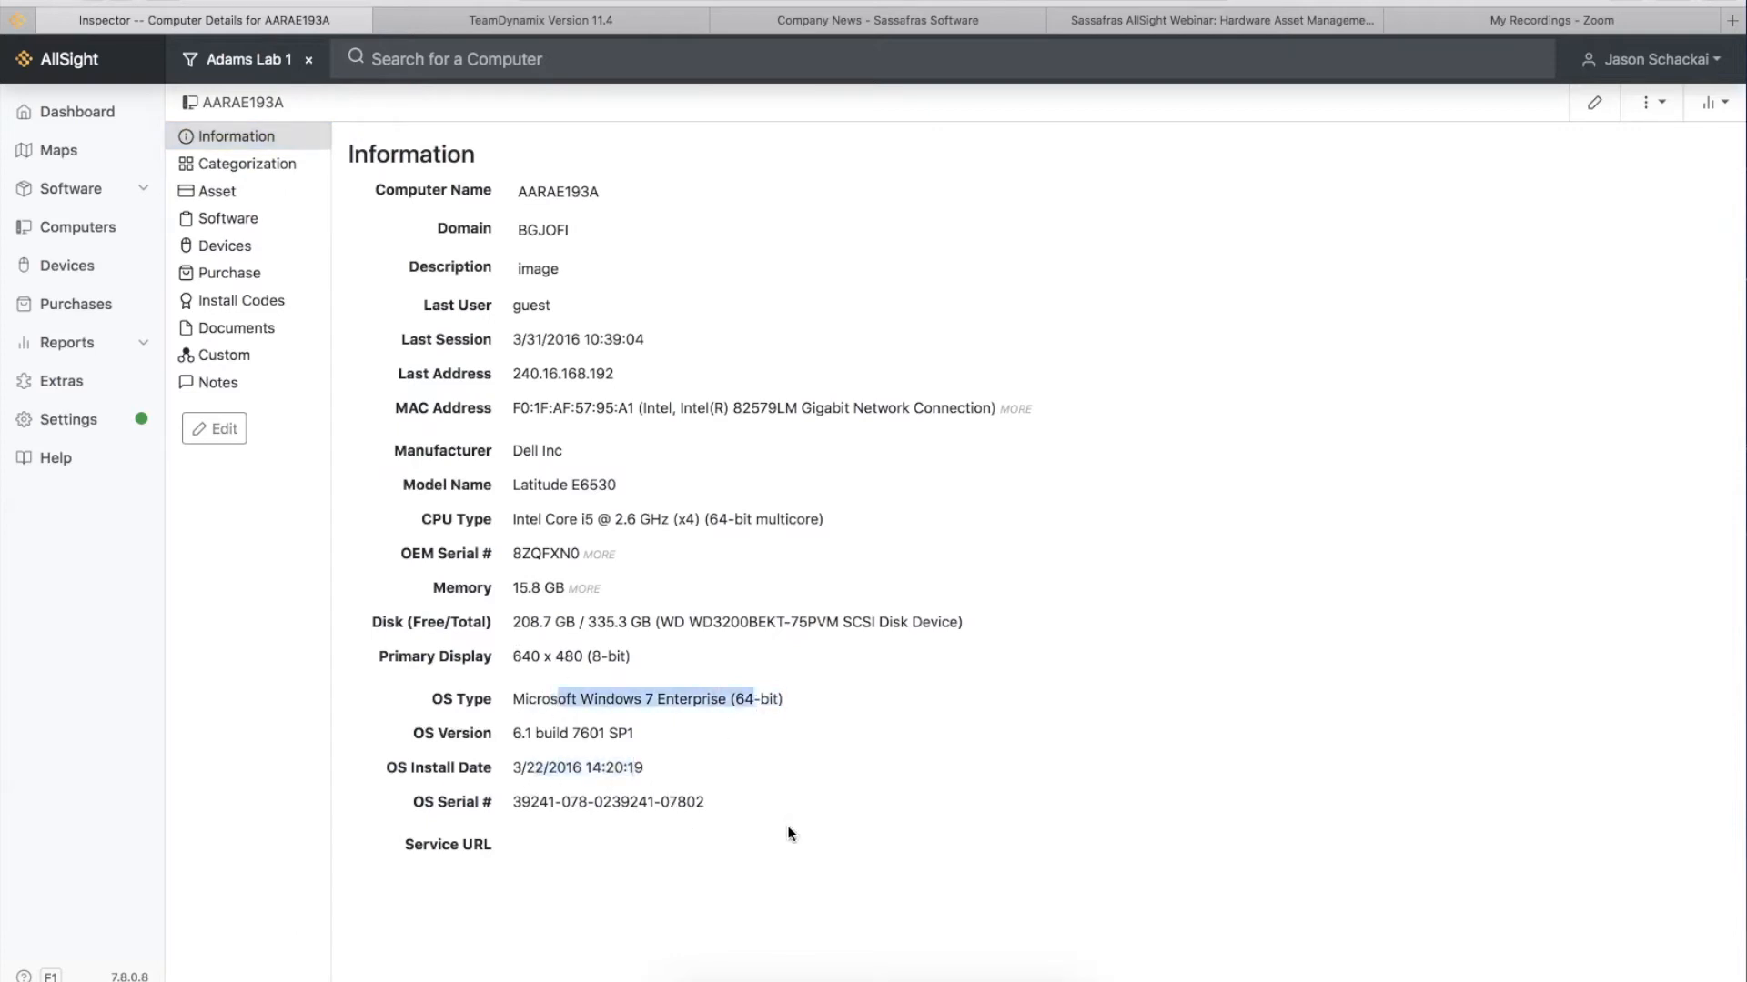
drag(522, 770, 827, 787)
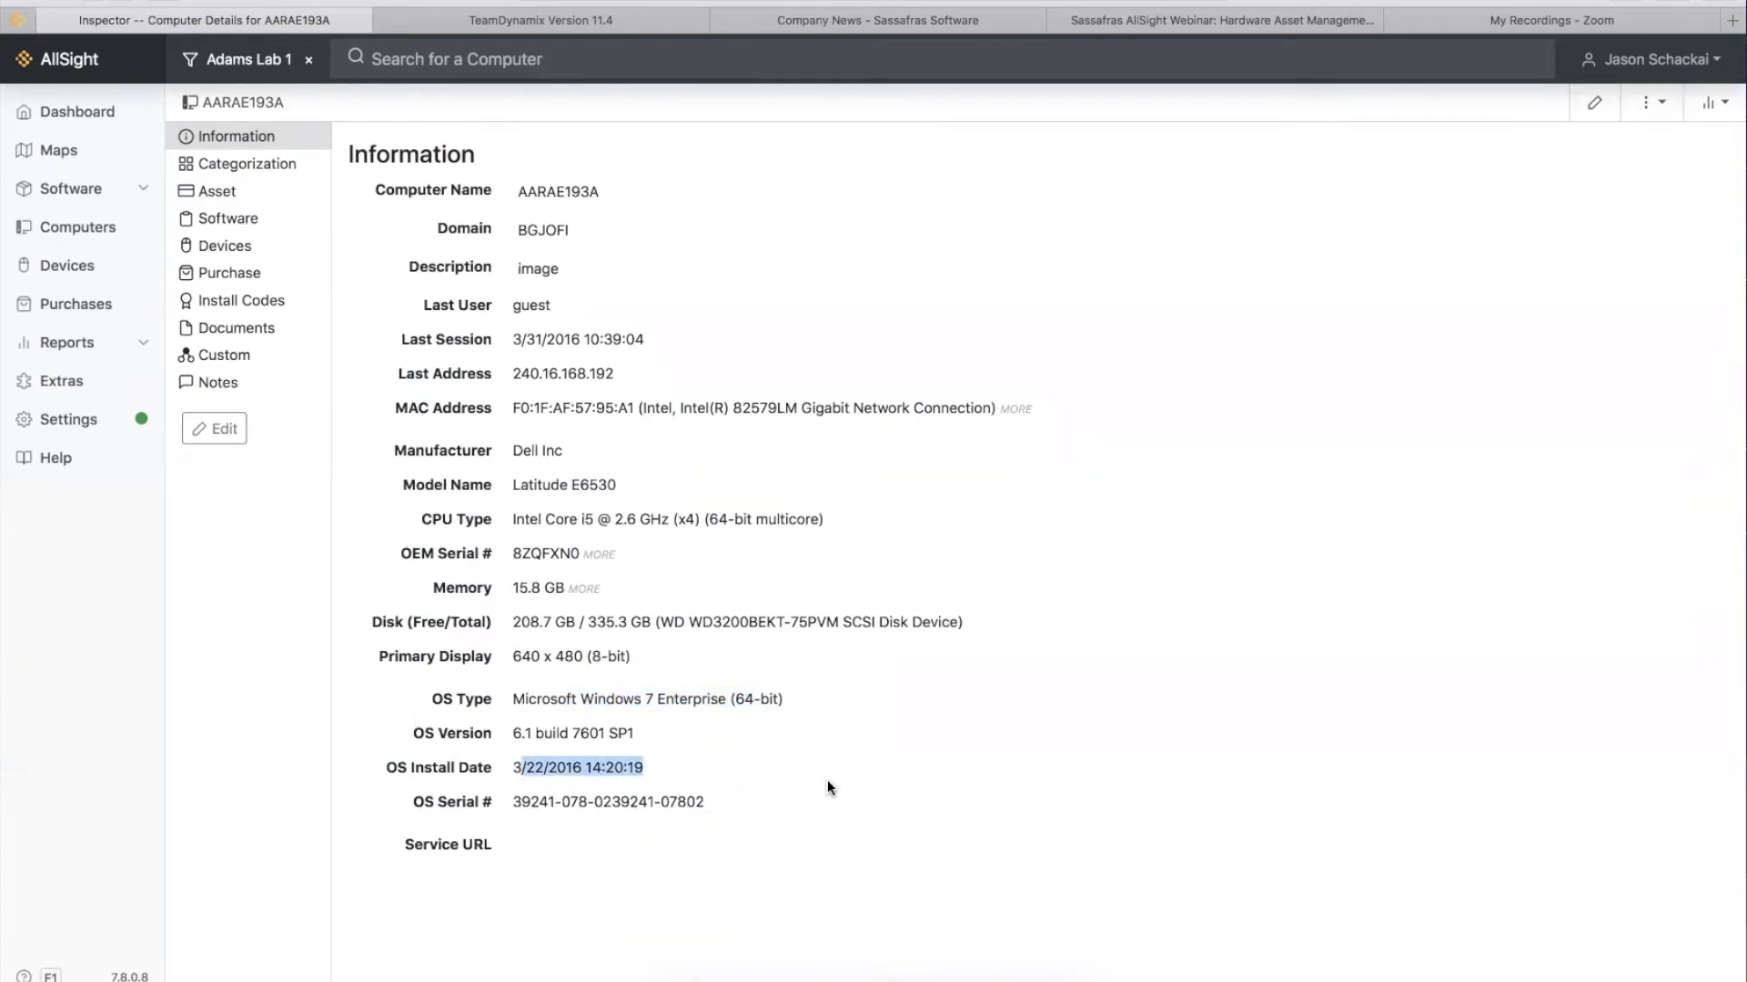
click(679, 770)
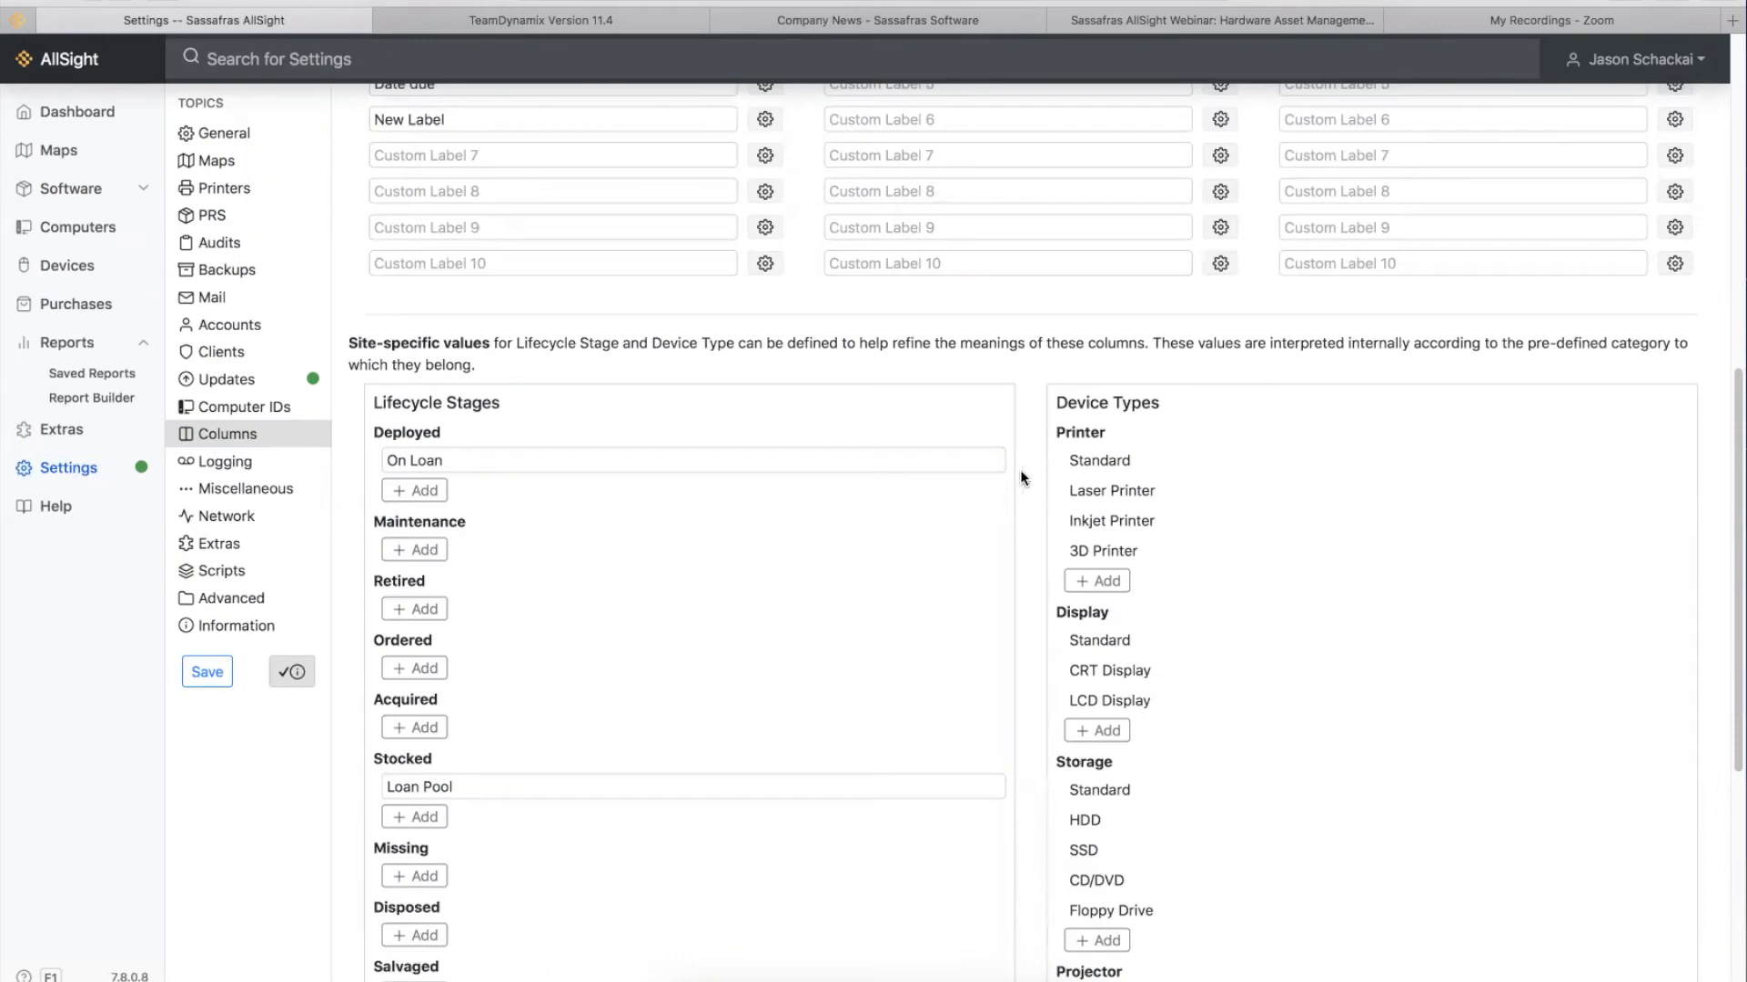
- In the Columns settings, try the Number and Date types for the custom computer column Checked out to, restore Text, and close without saving
scroll(1019, 470, up, 10)
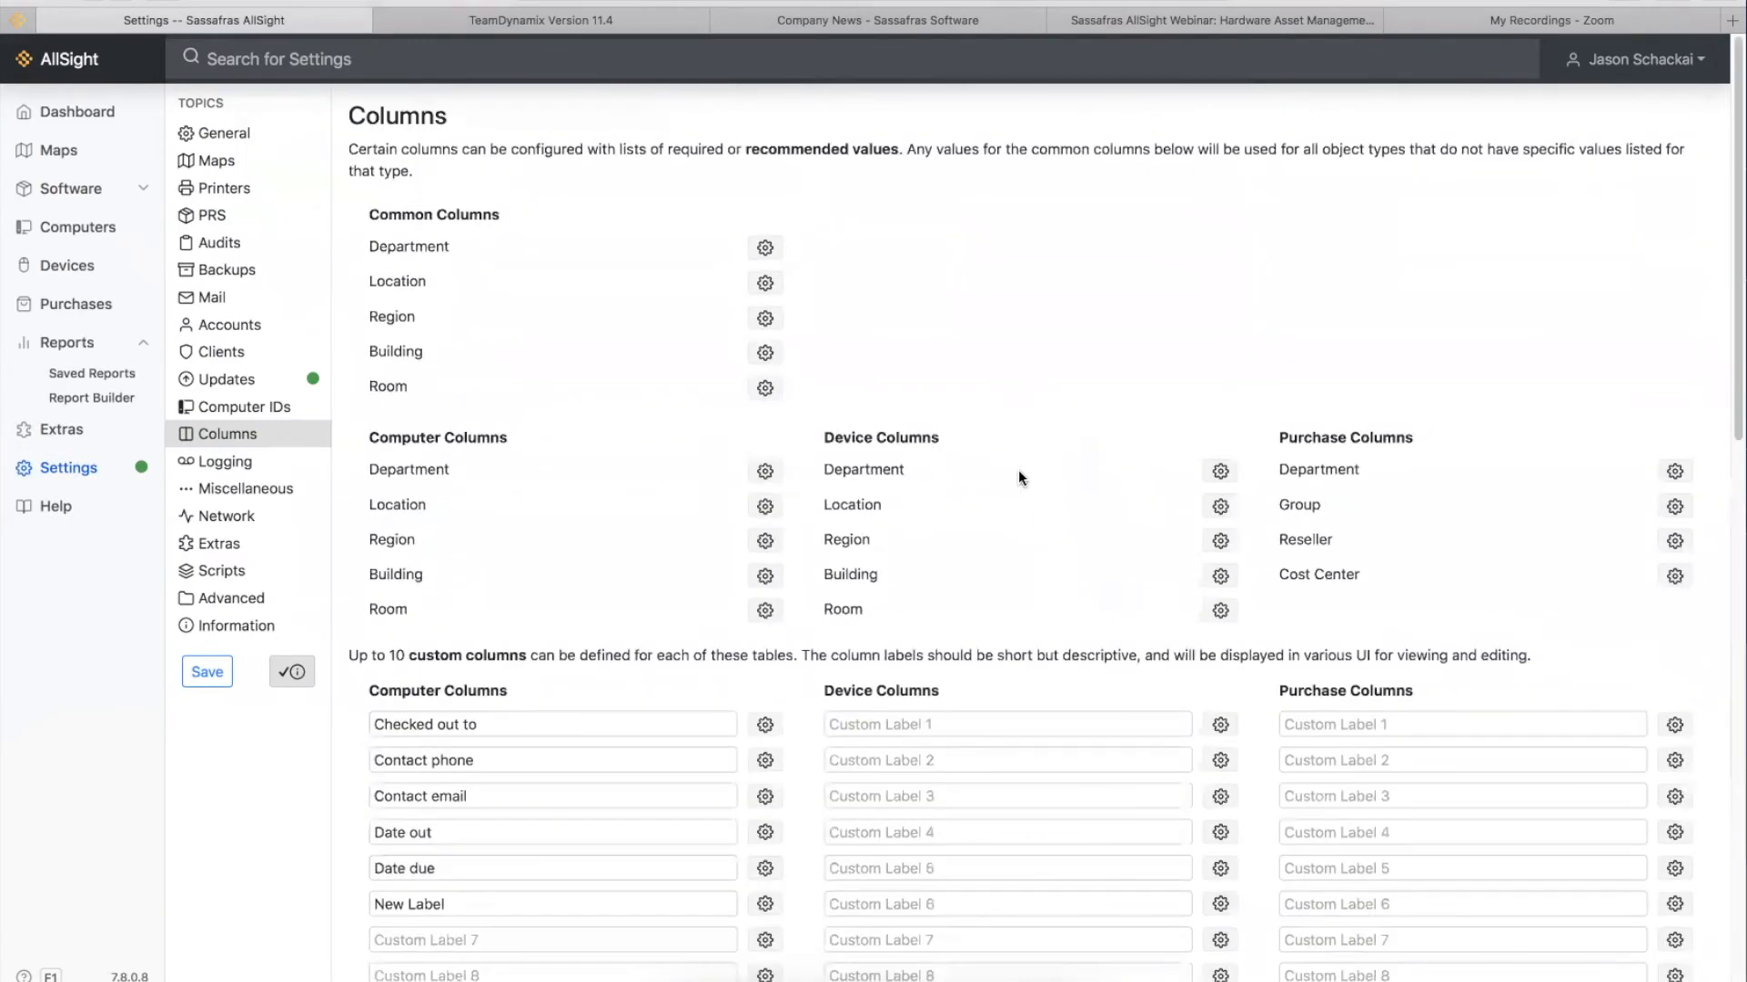
scroll(838, 440, down, 6)
scroll(662, 393, up, 4)
click(765, 525)
click(773, 171)
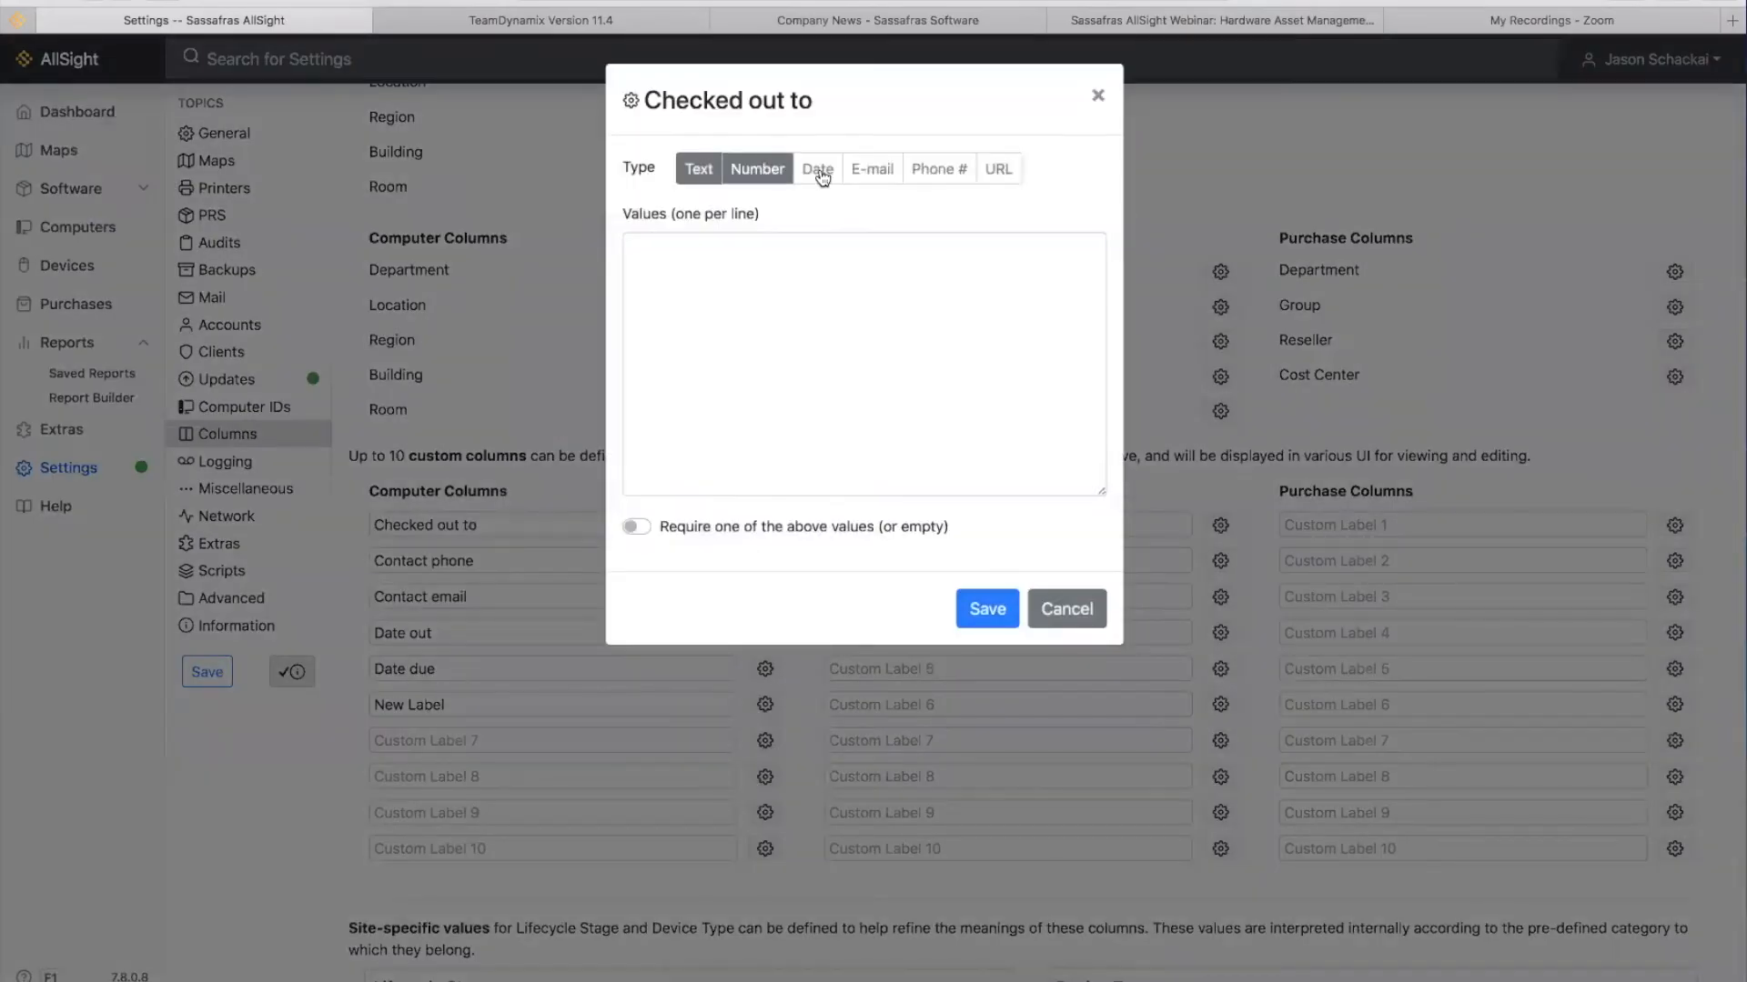
click(812, 173)
click(701, 171)
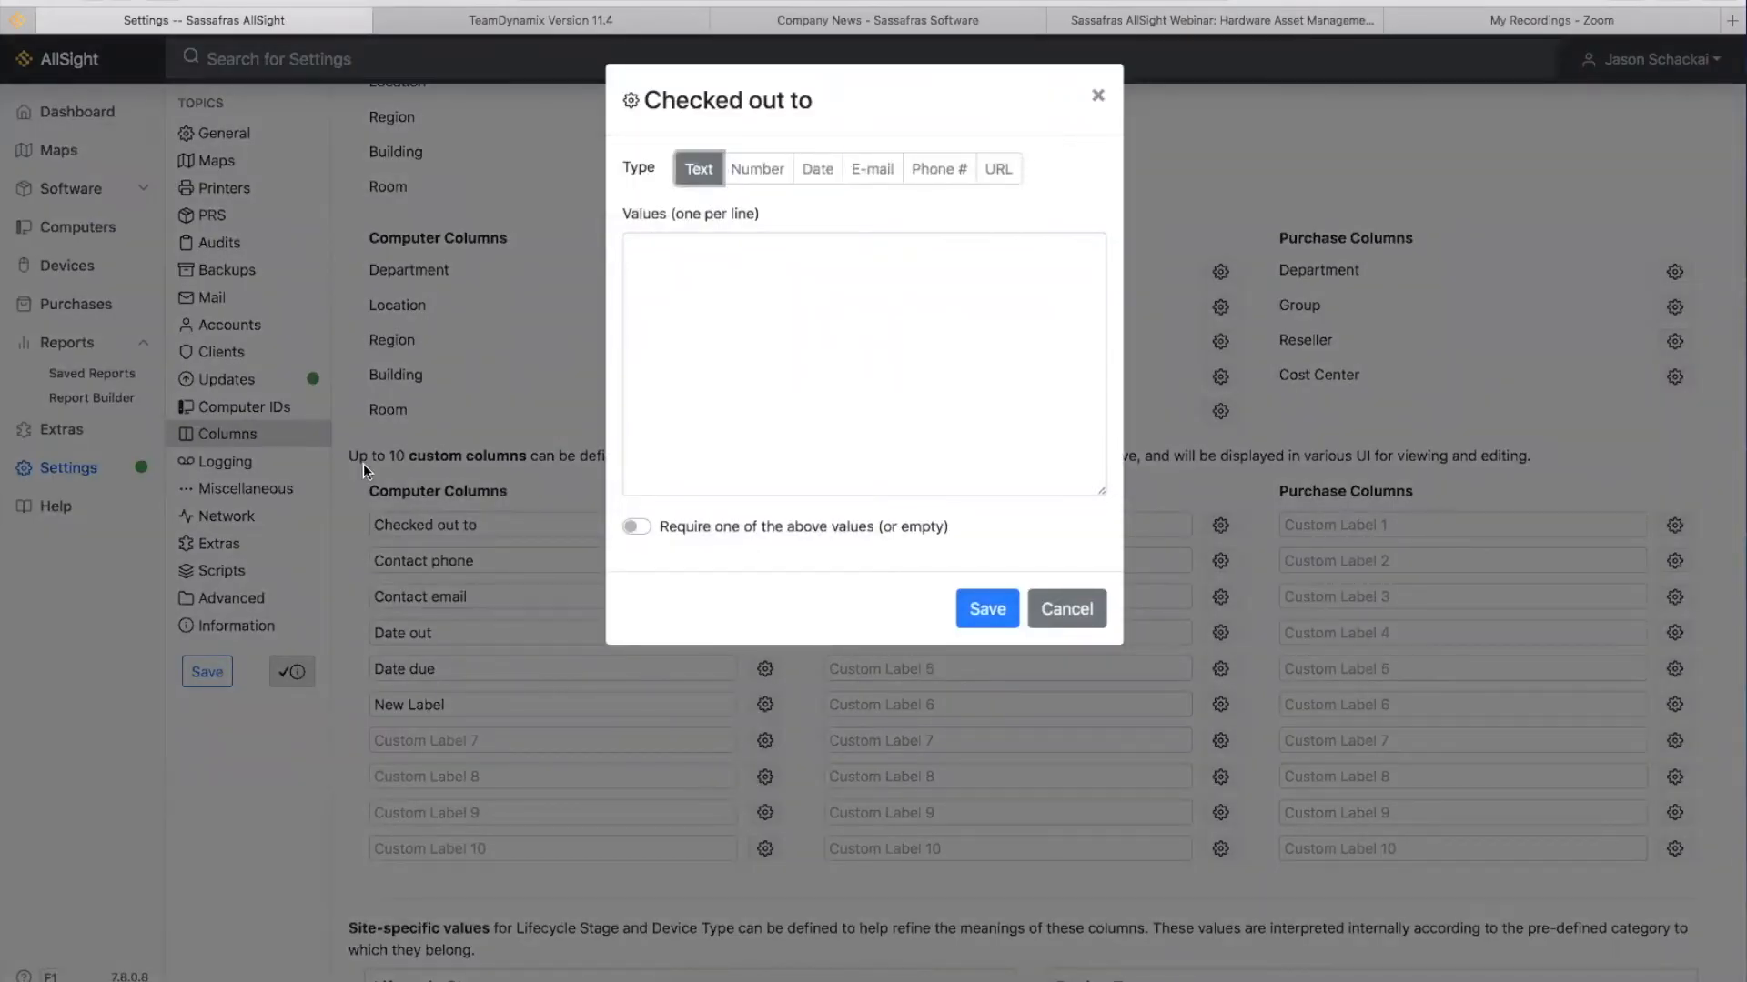
click(1098, 95)
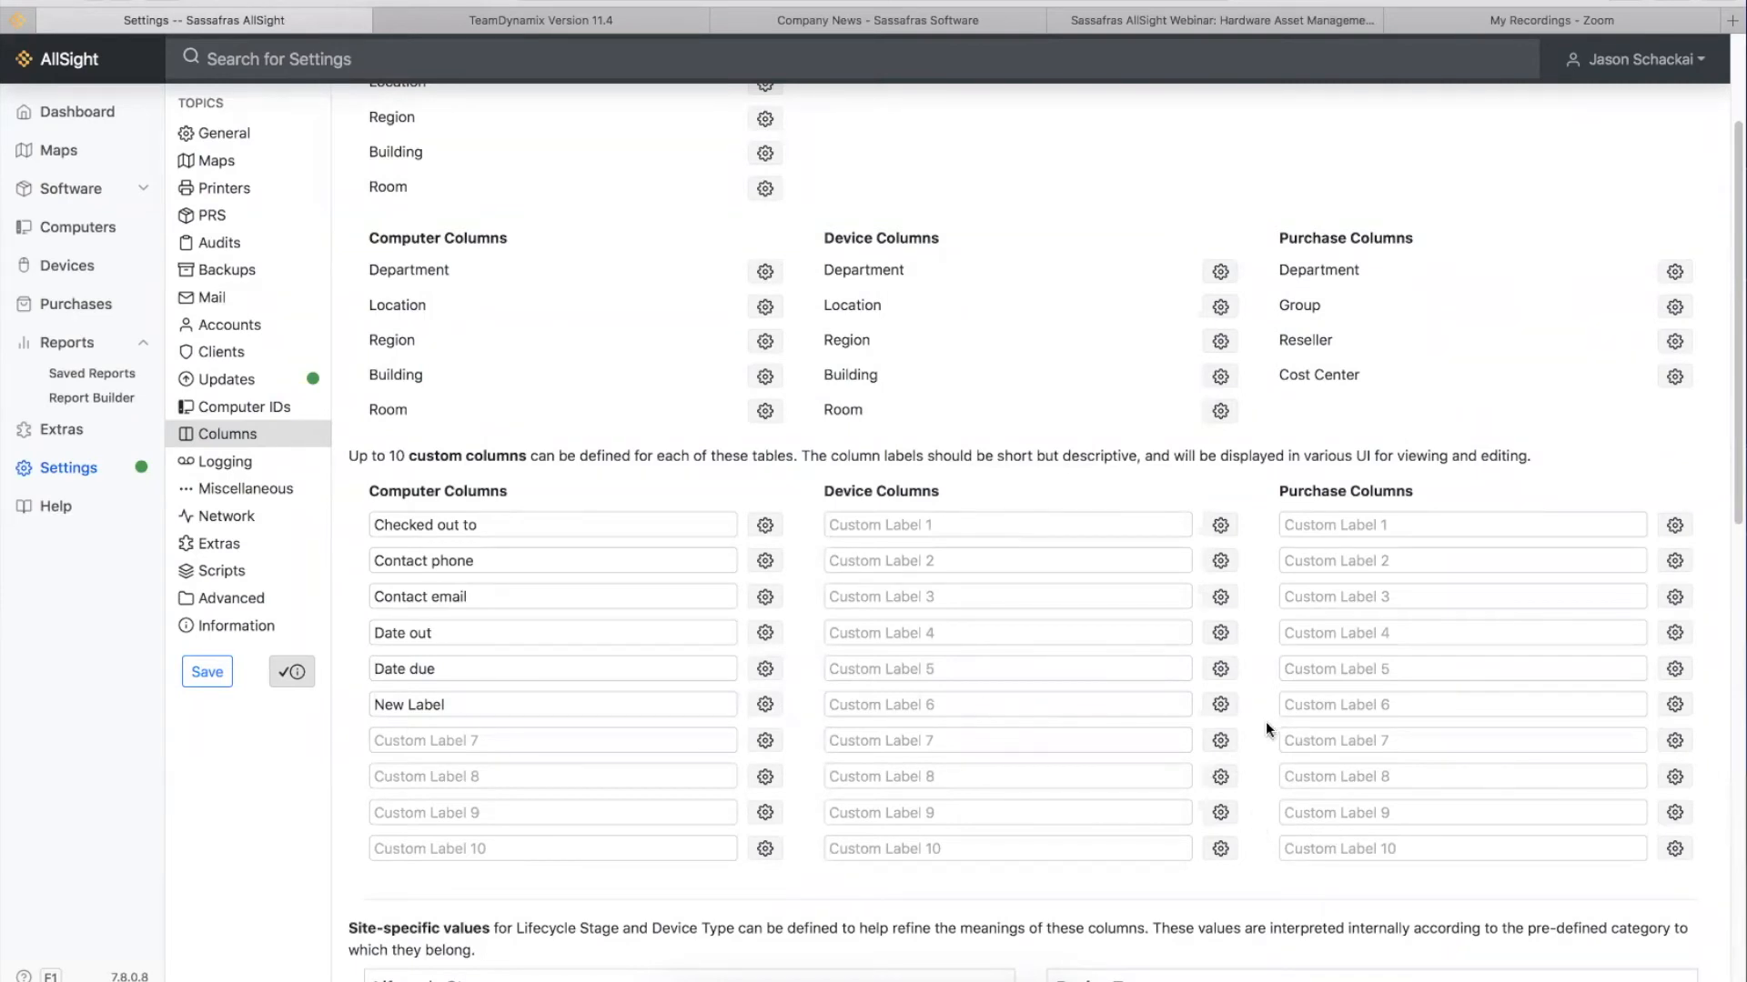
- Review the site-specific Lifecycle Stages and Device Types in the Columns settings, and open the list of devices
scroll(1266, 725, down, 8)
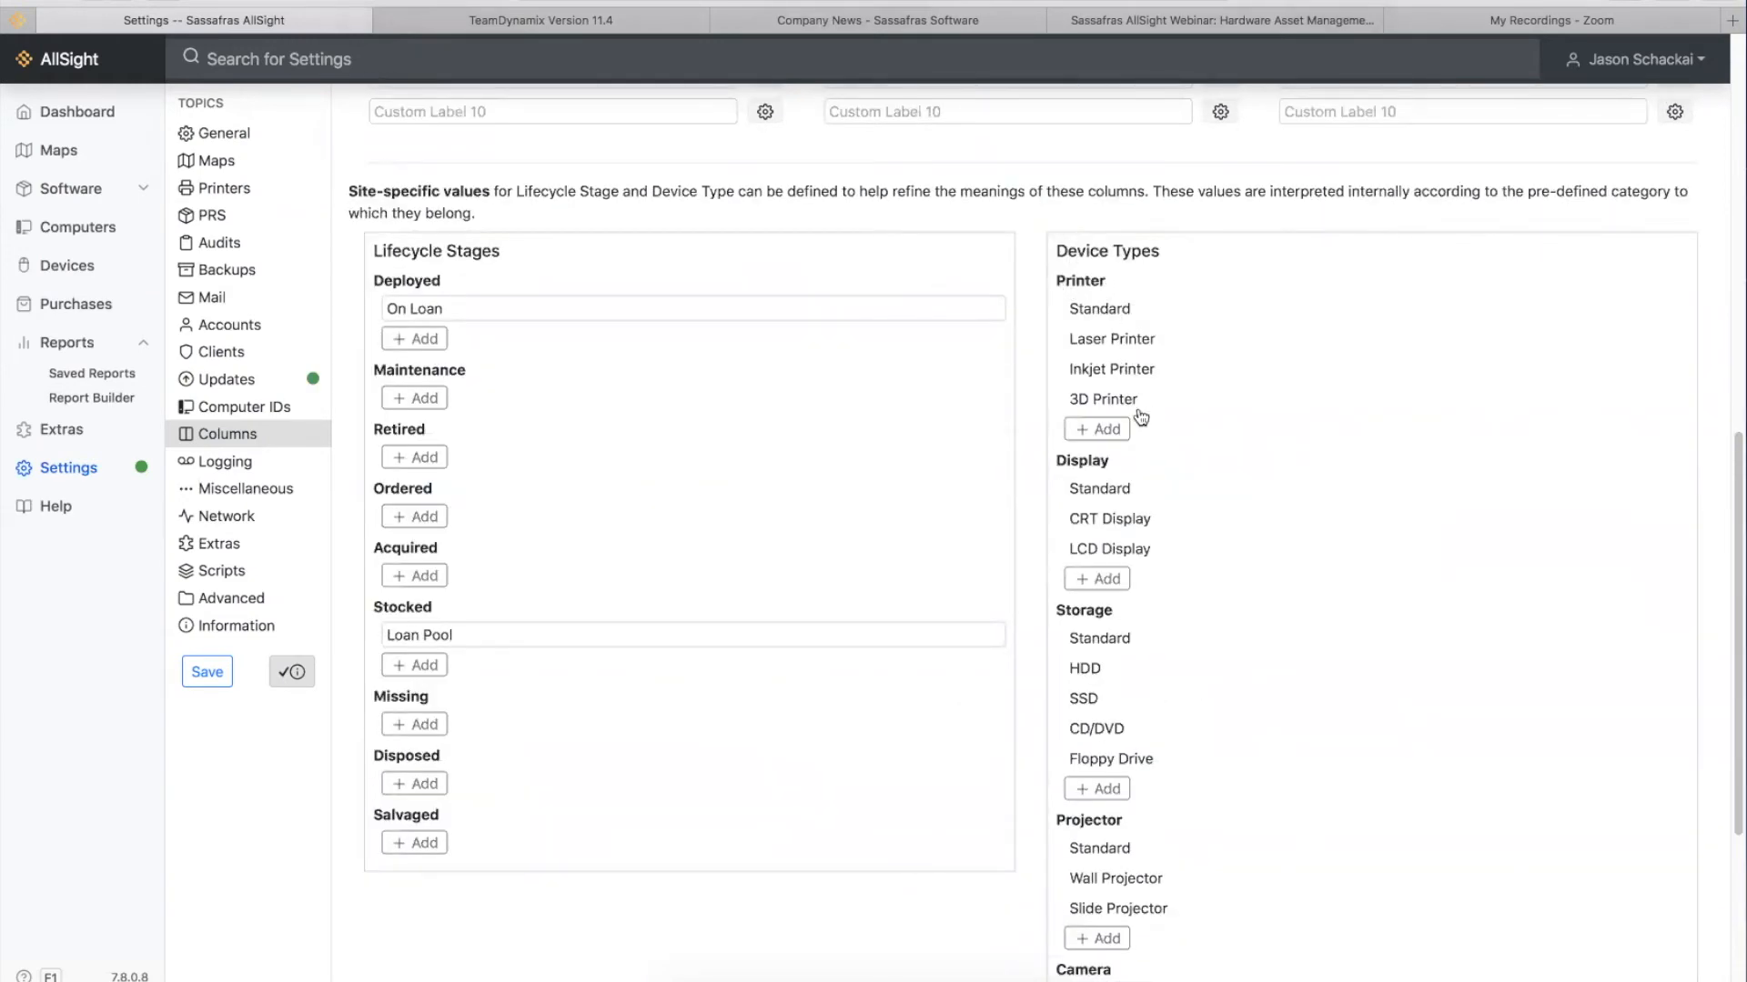
click(62, 262)
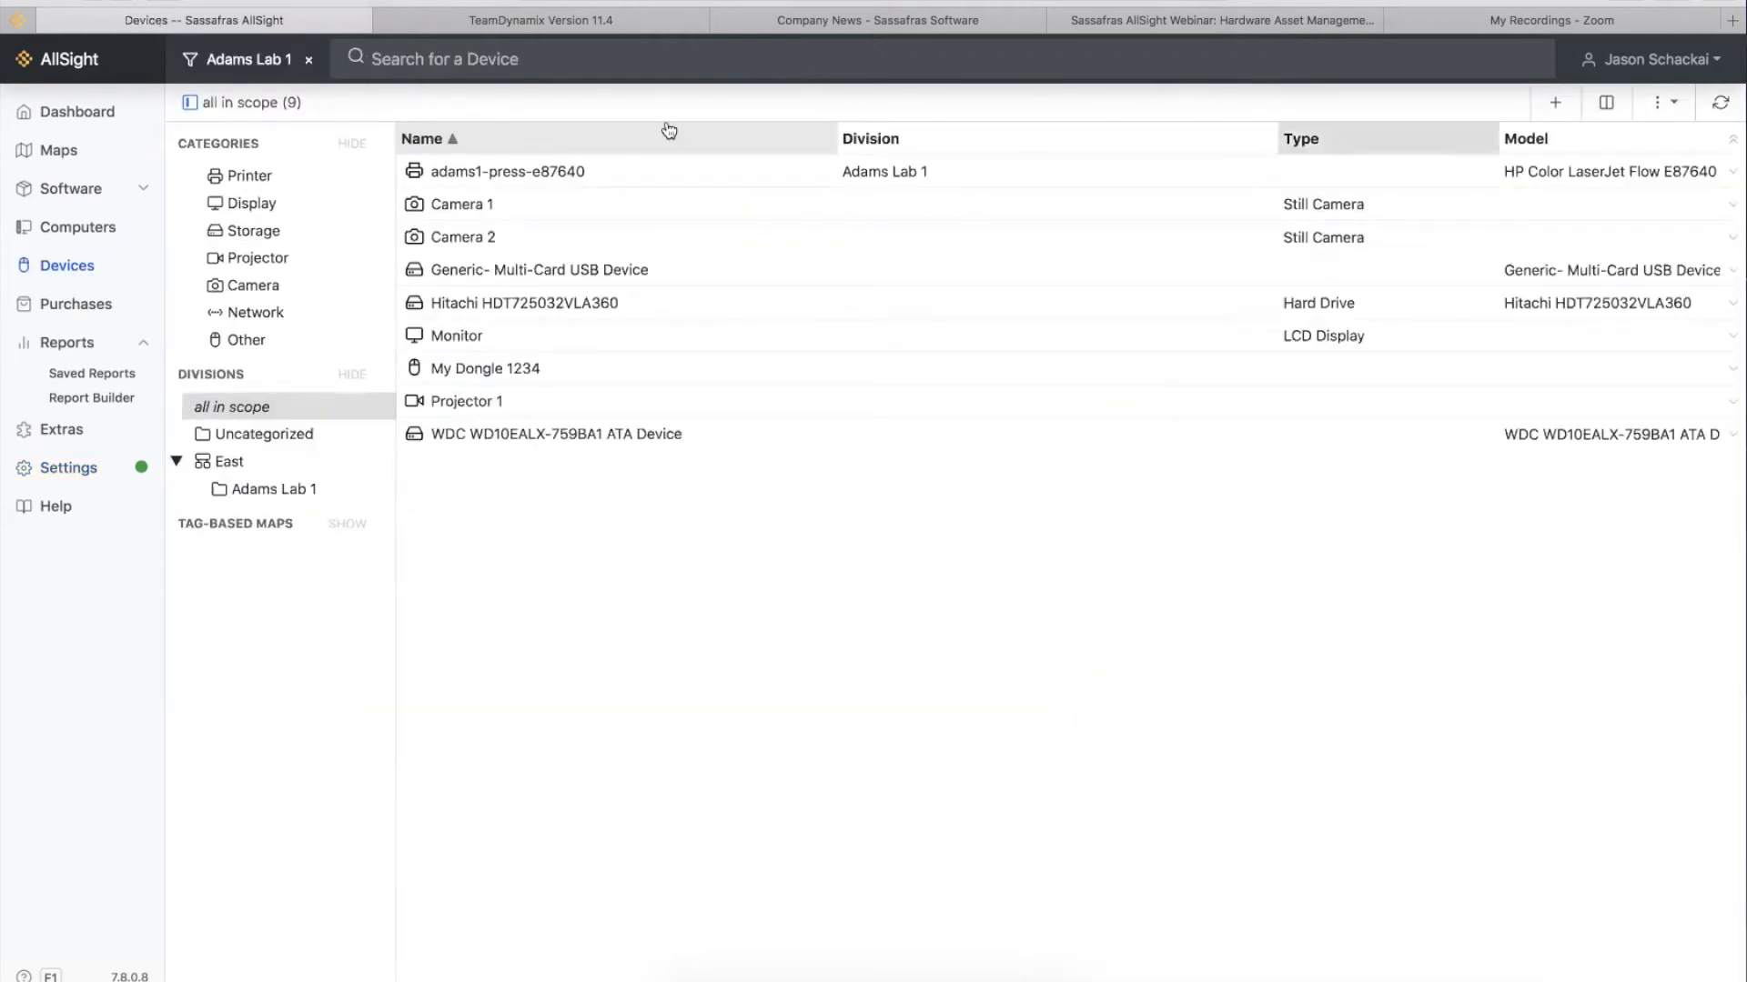
- Add a blank entry to the Printer device types in the Columns settings, and review the site-specific values and configurable columns
click(68, 467)
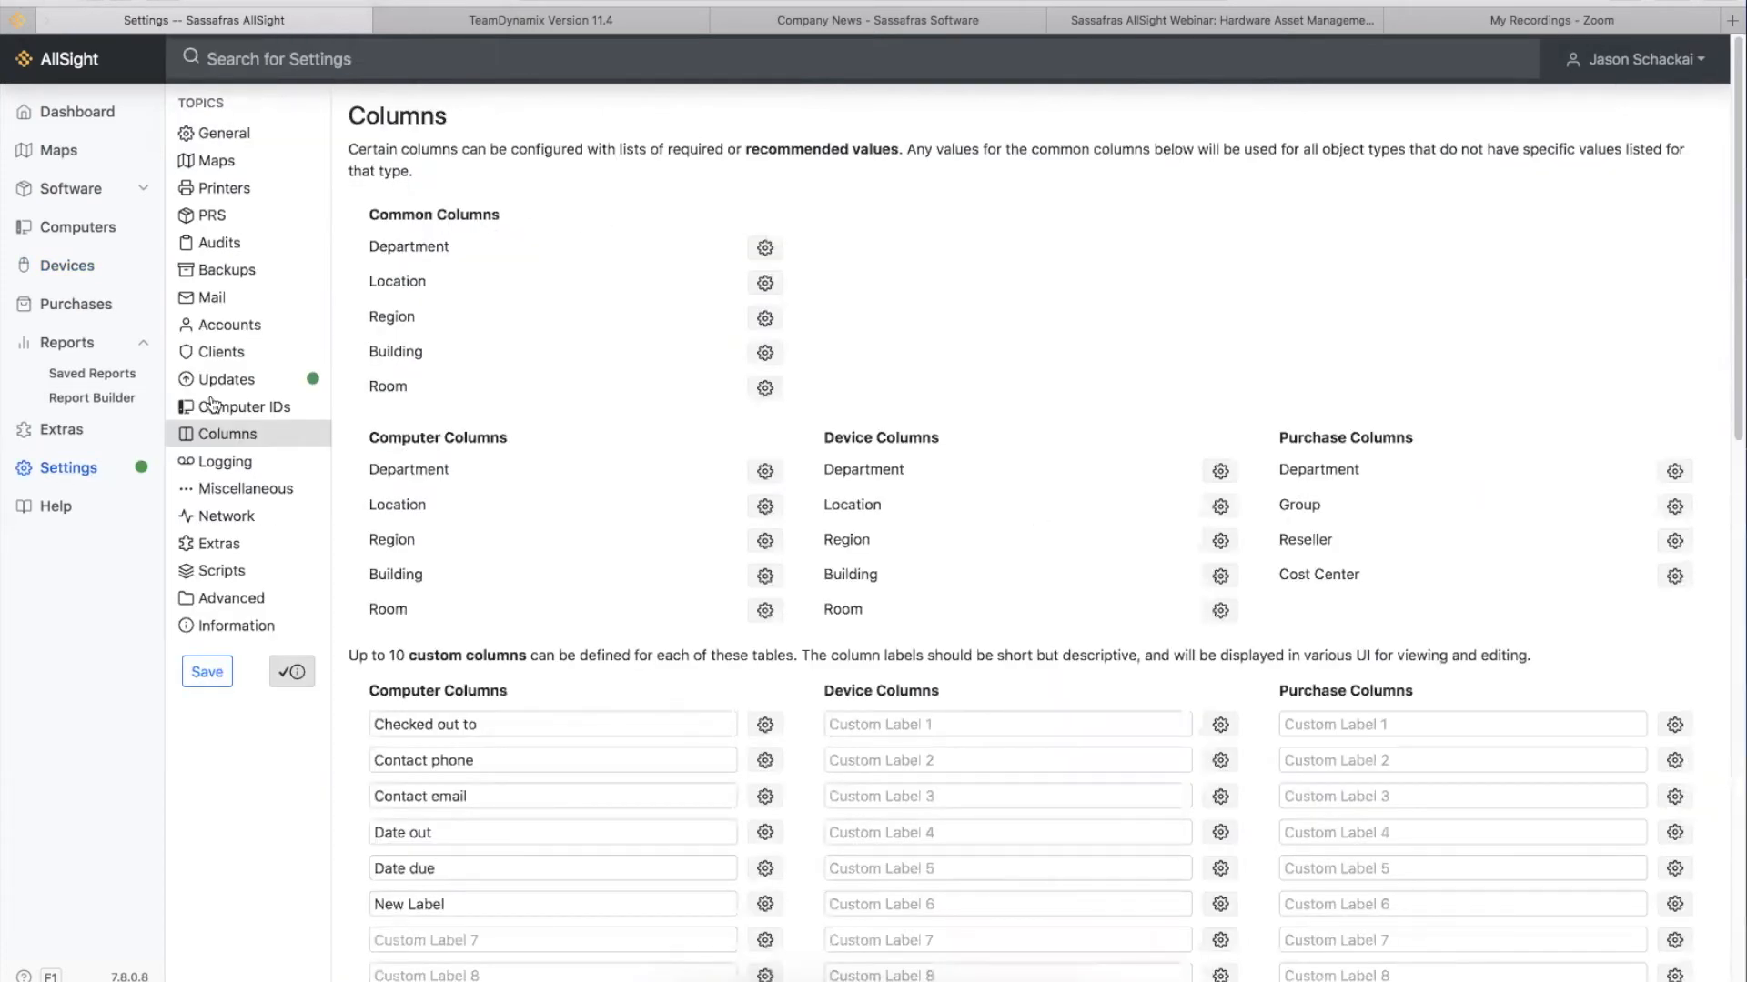
scroll(1219, 385, down, 15)
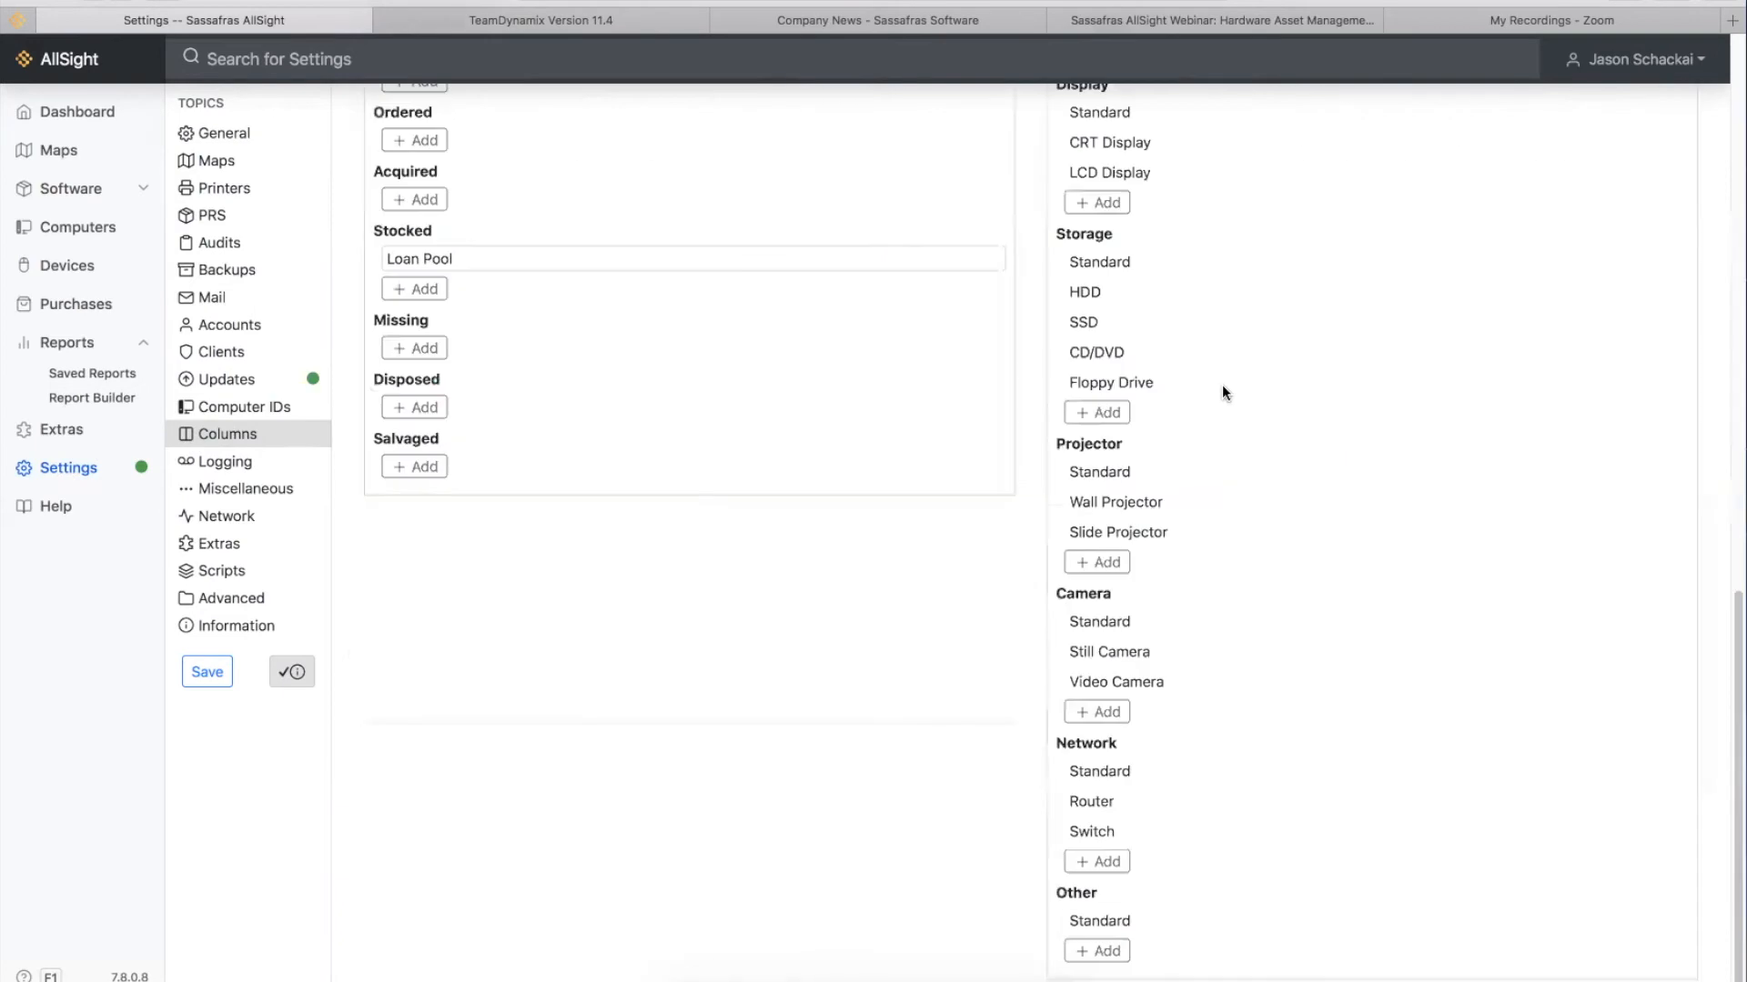
scroll(1221, 385, up, 5)
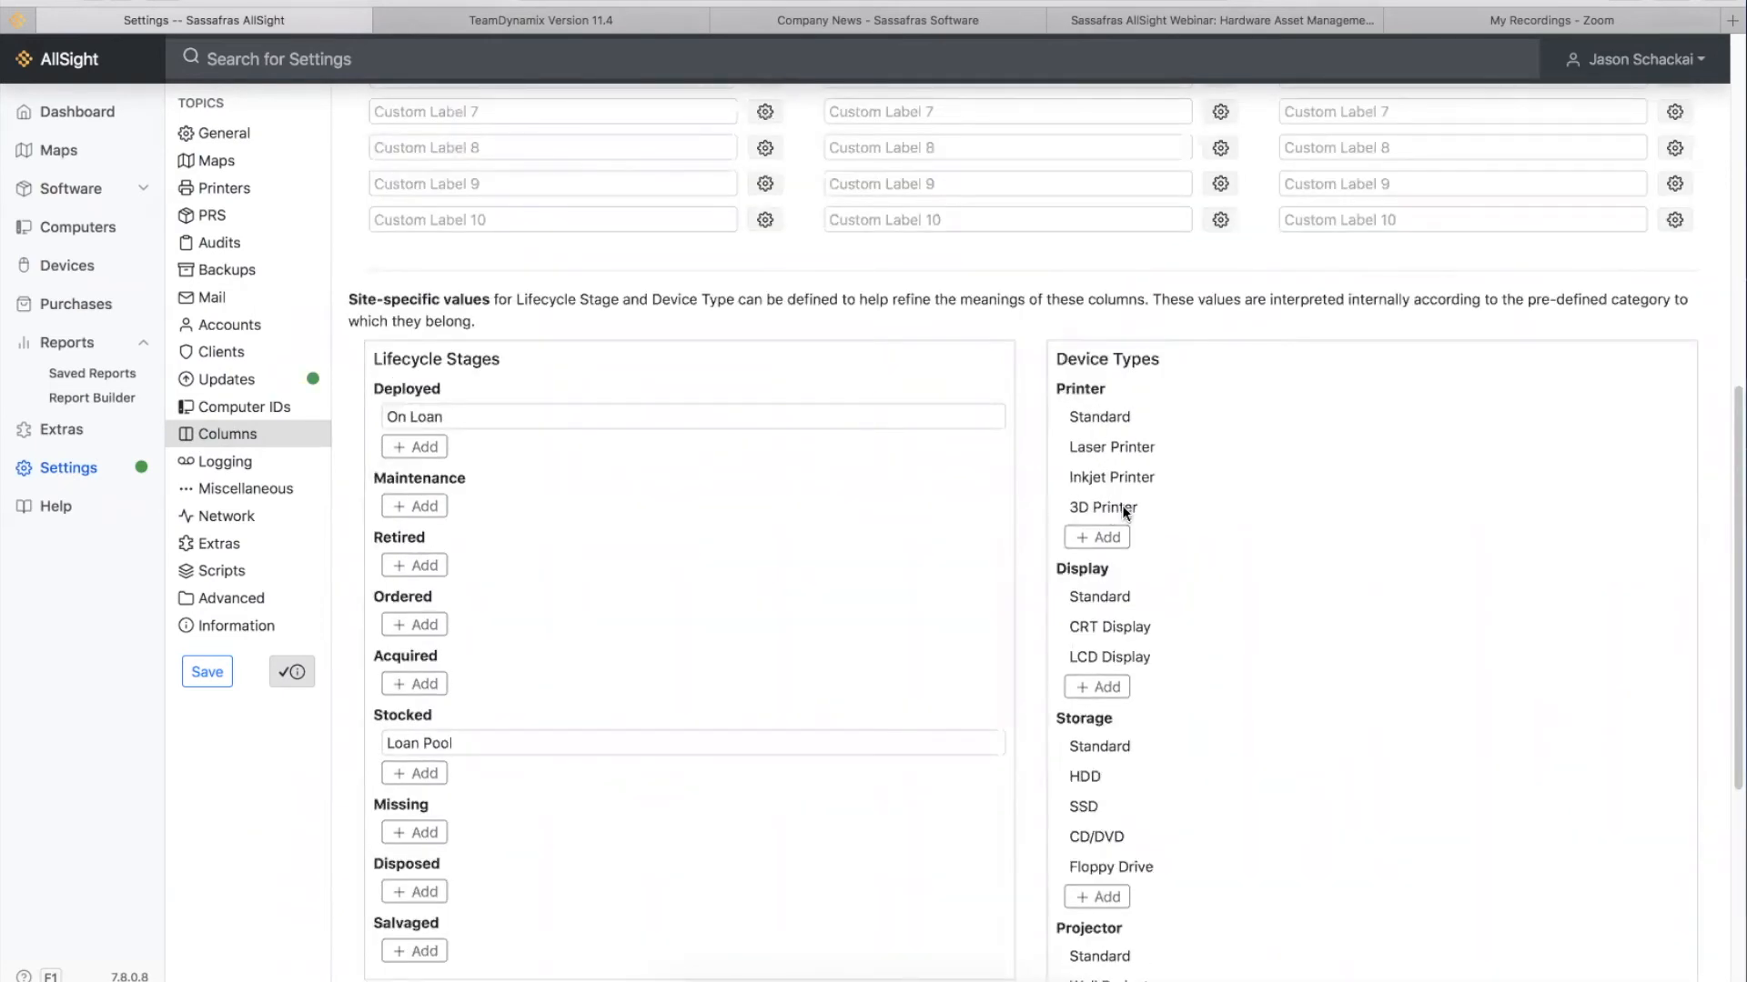
click(1101, 537)
click(1144, 535)
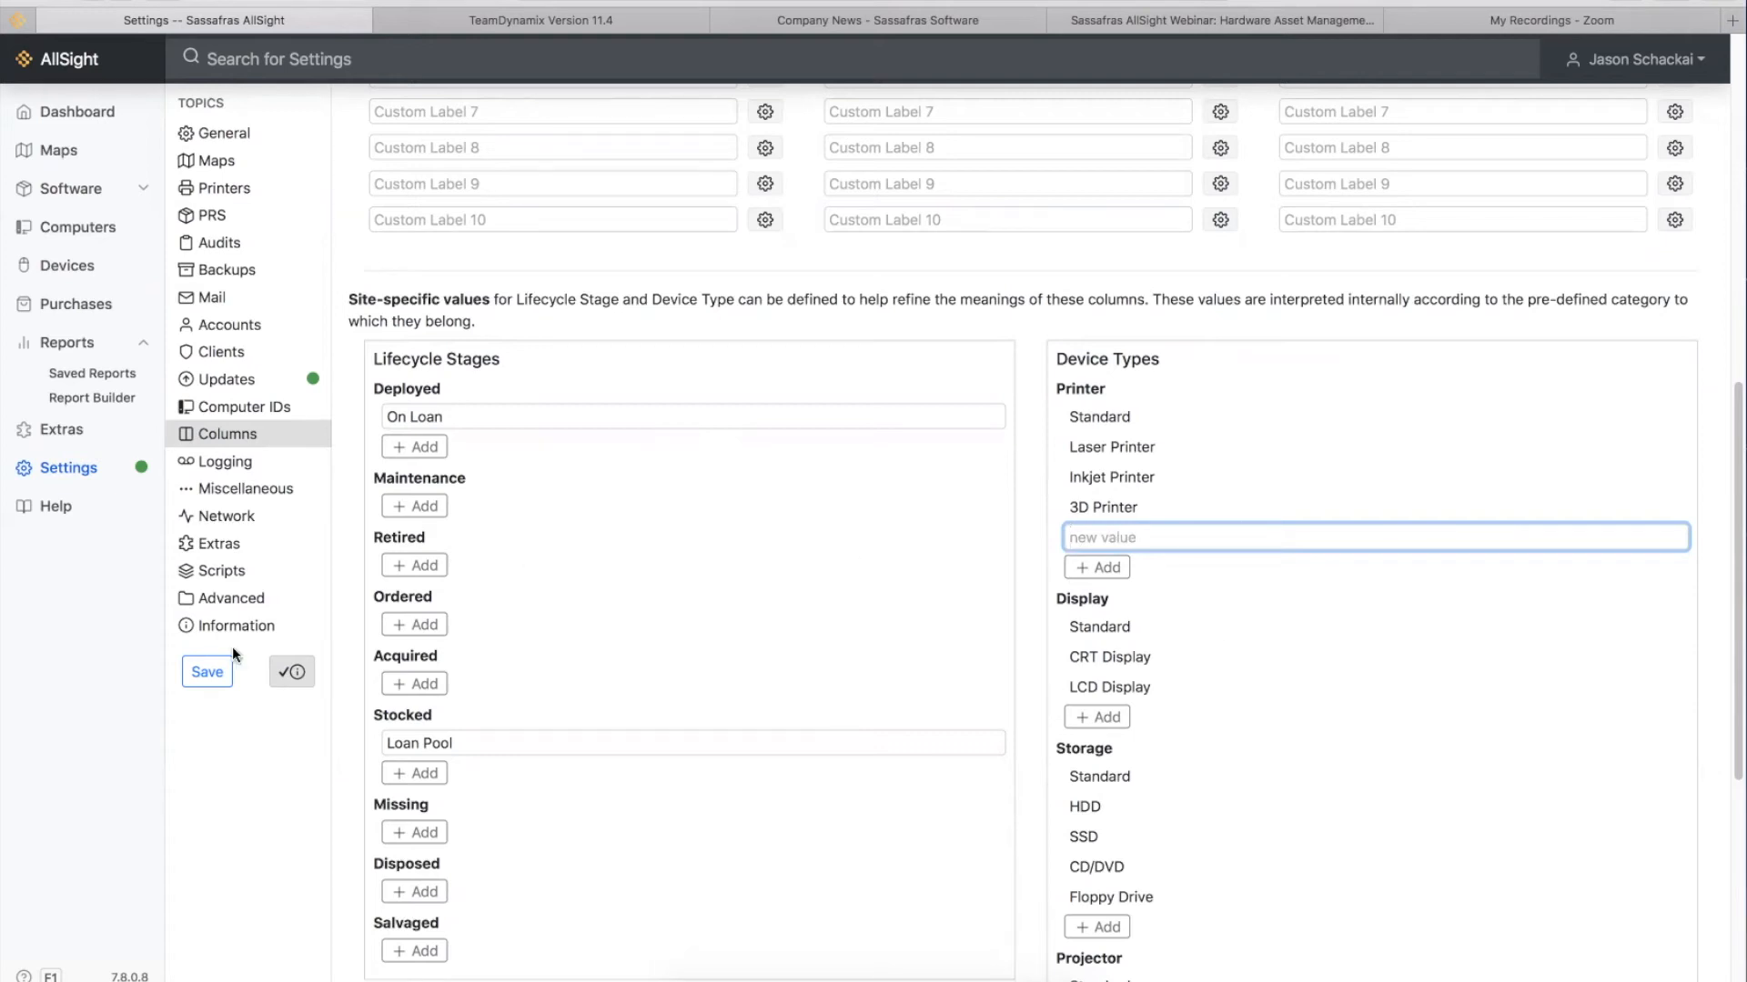
click(215, 670)
click(1145, 448)
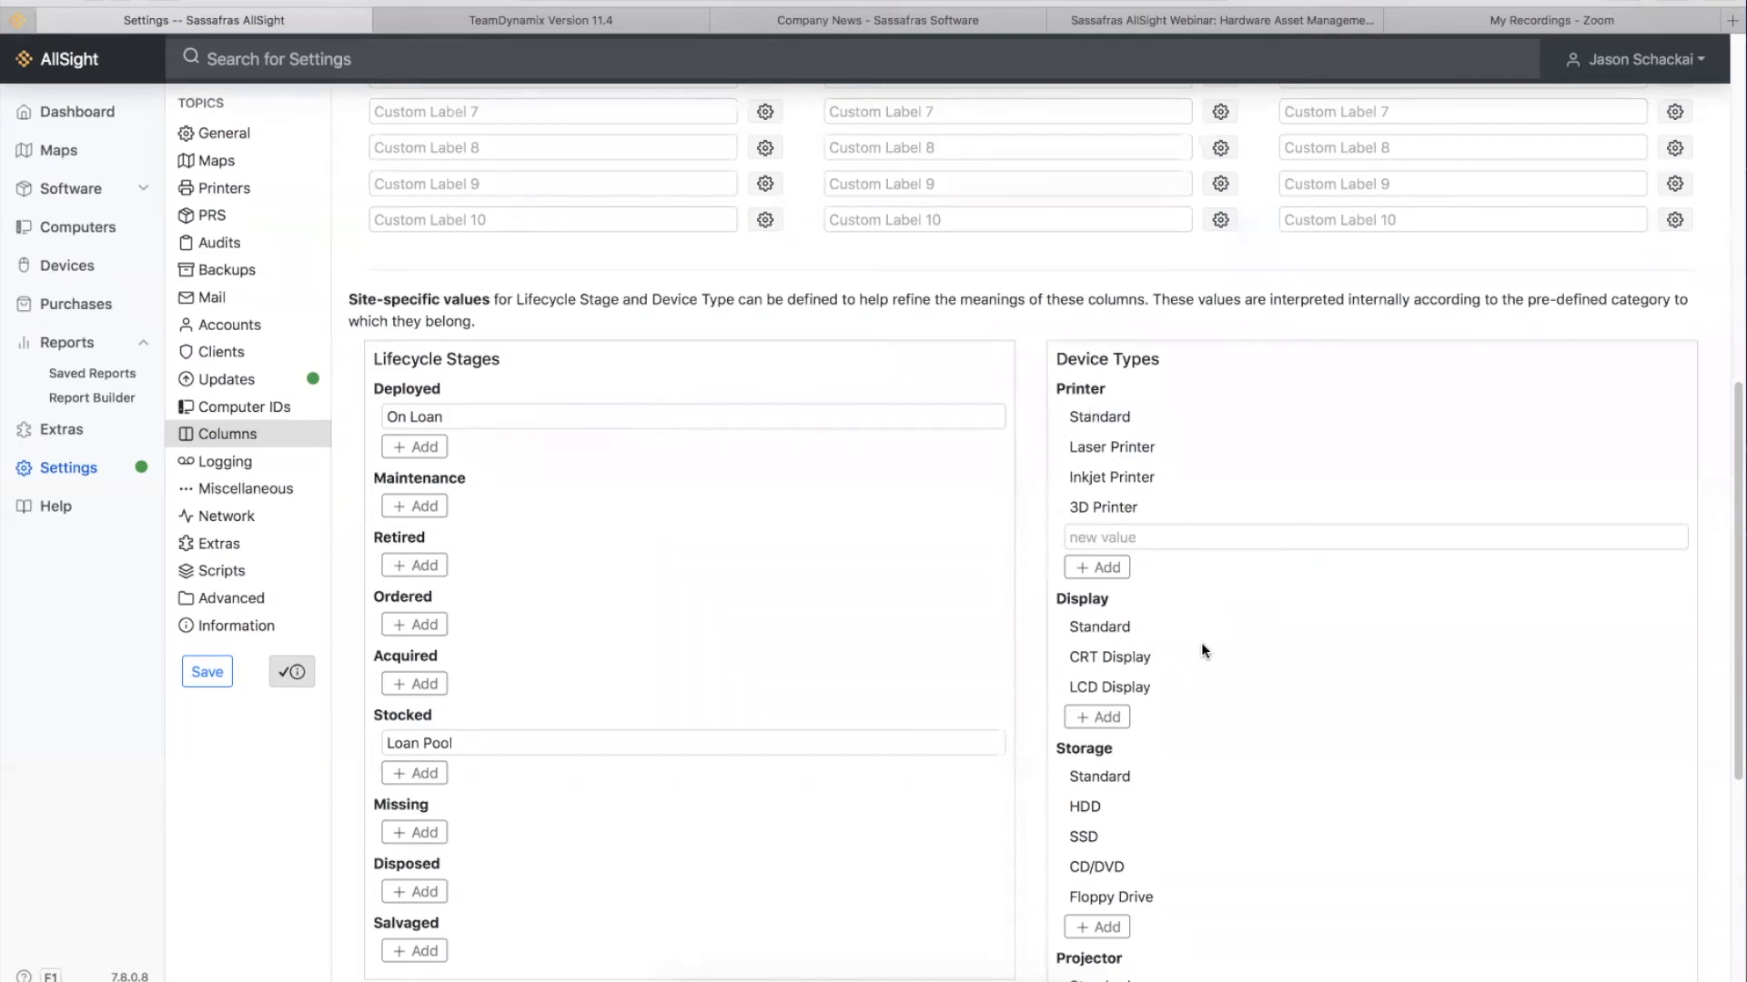
scroll(1182, 673, down, 1)
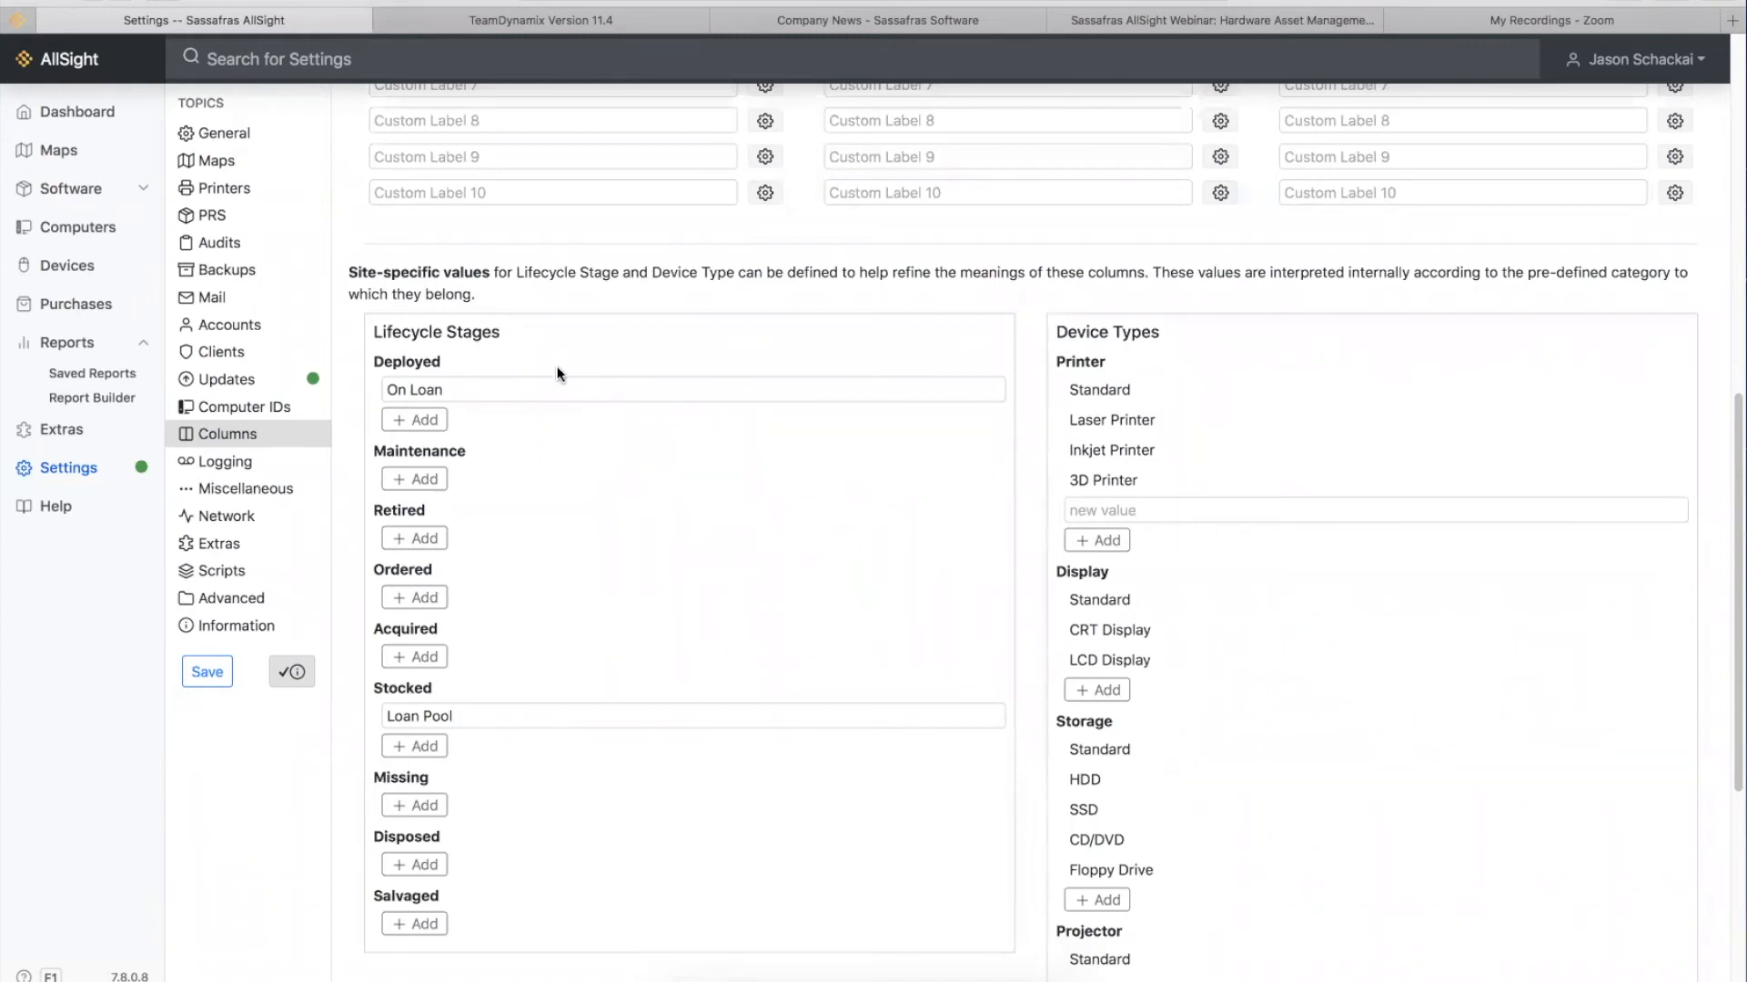
scroll(806, 549, up, 10)
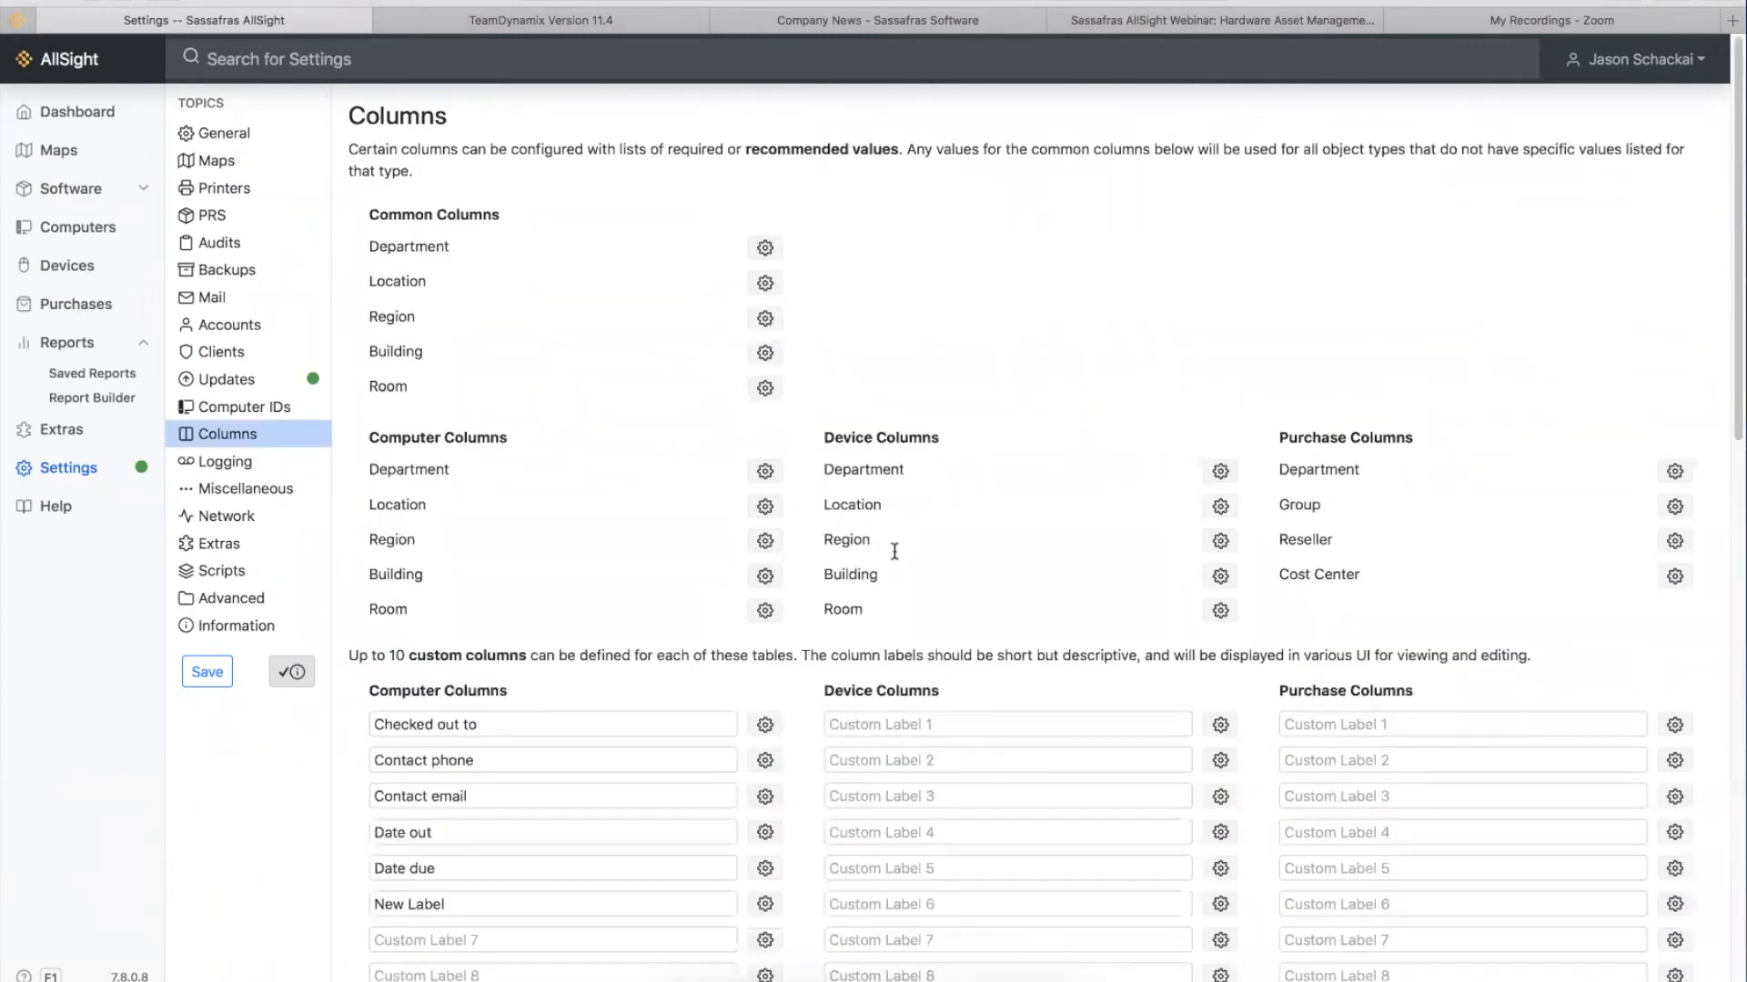
- Switch to KeyConfigure, open Define Columns, and examine the common Department column and the computer, device and purchase columns
click(866, 980)
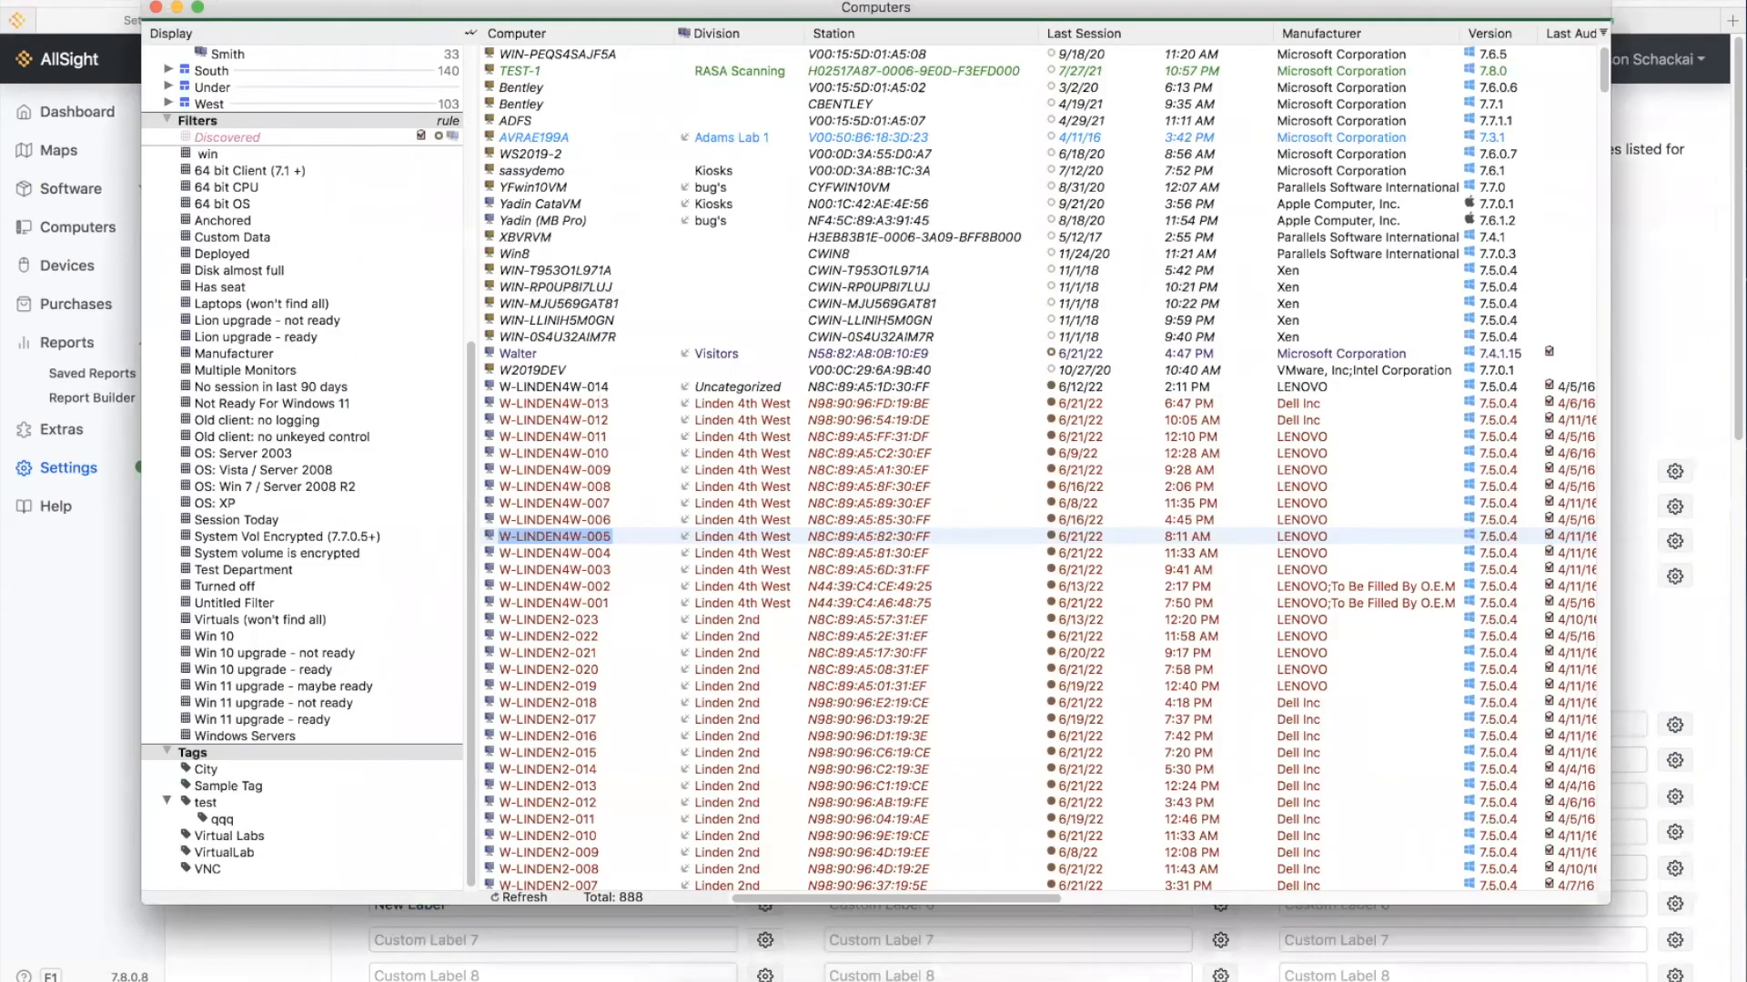
click(273, 0)
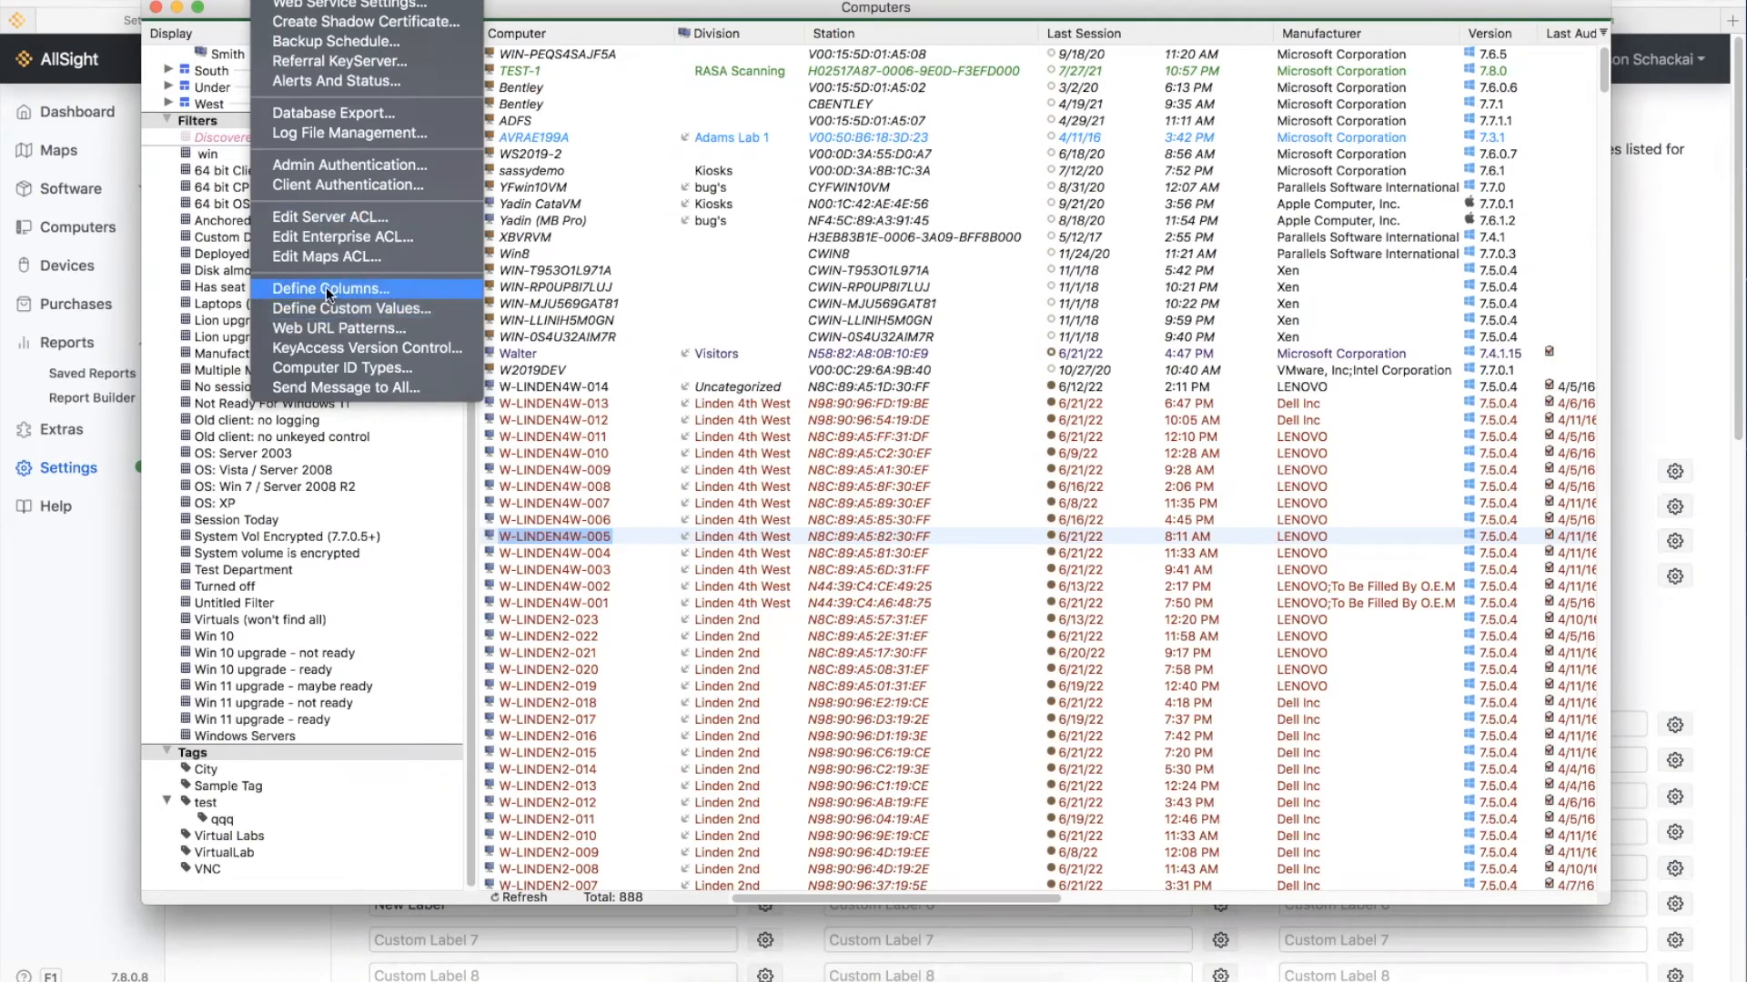
click(351, 286)
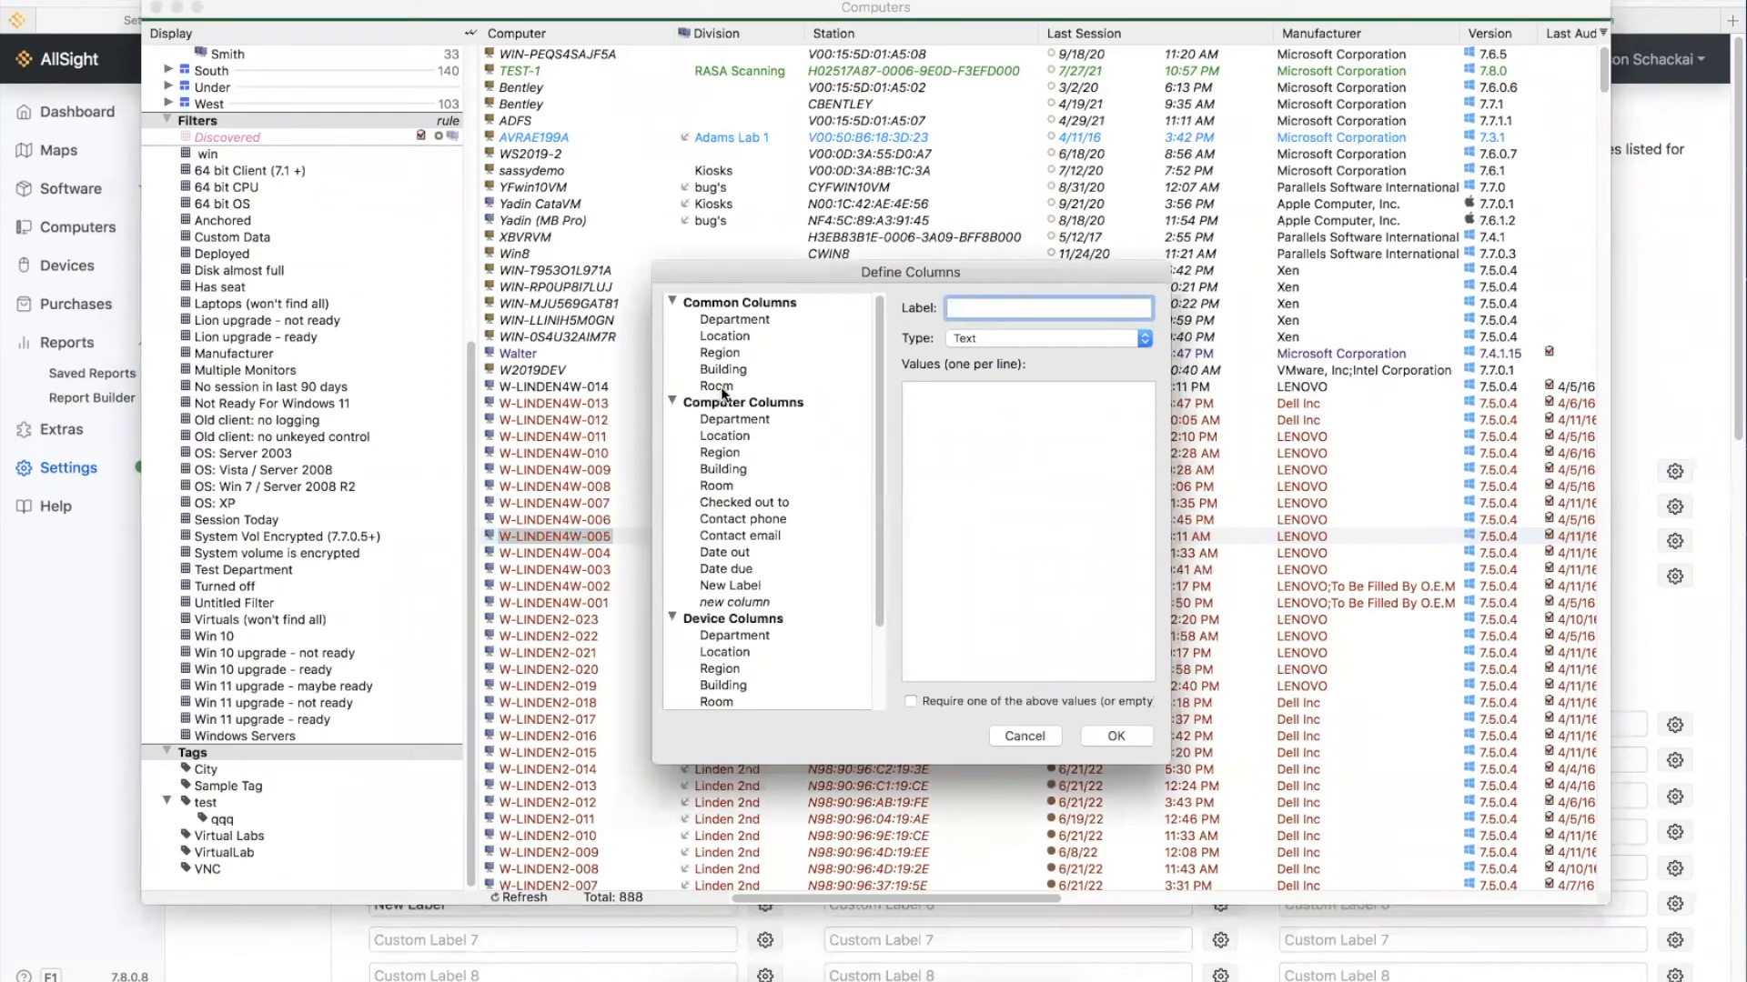
click(717, 386)
click(732, 320)
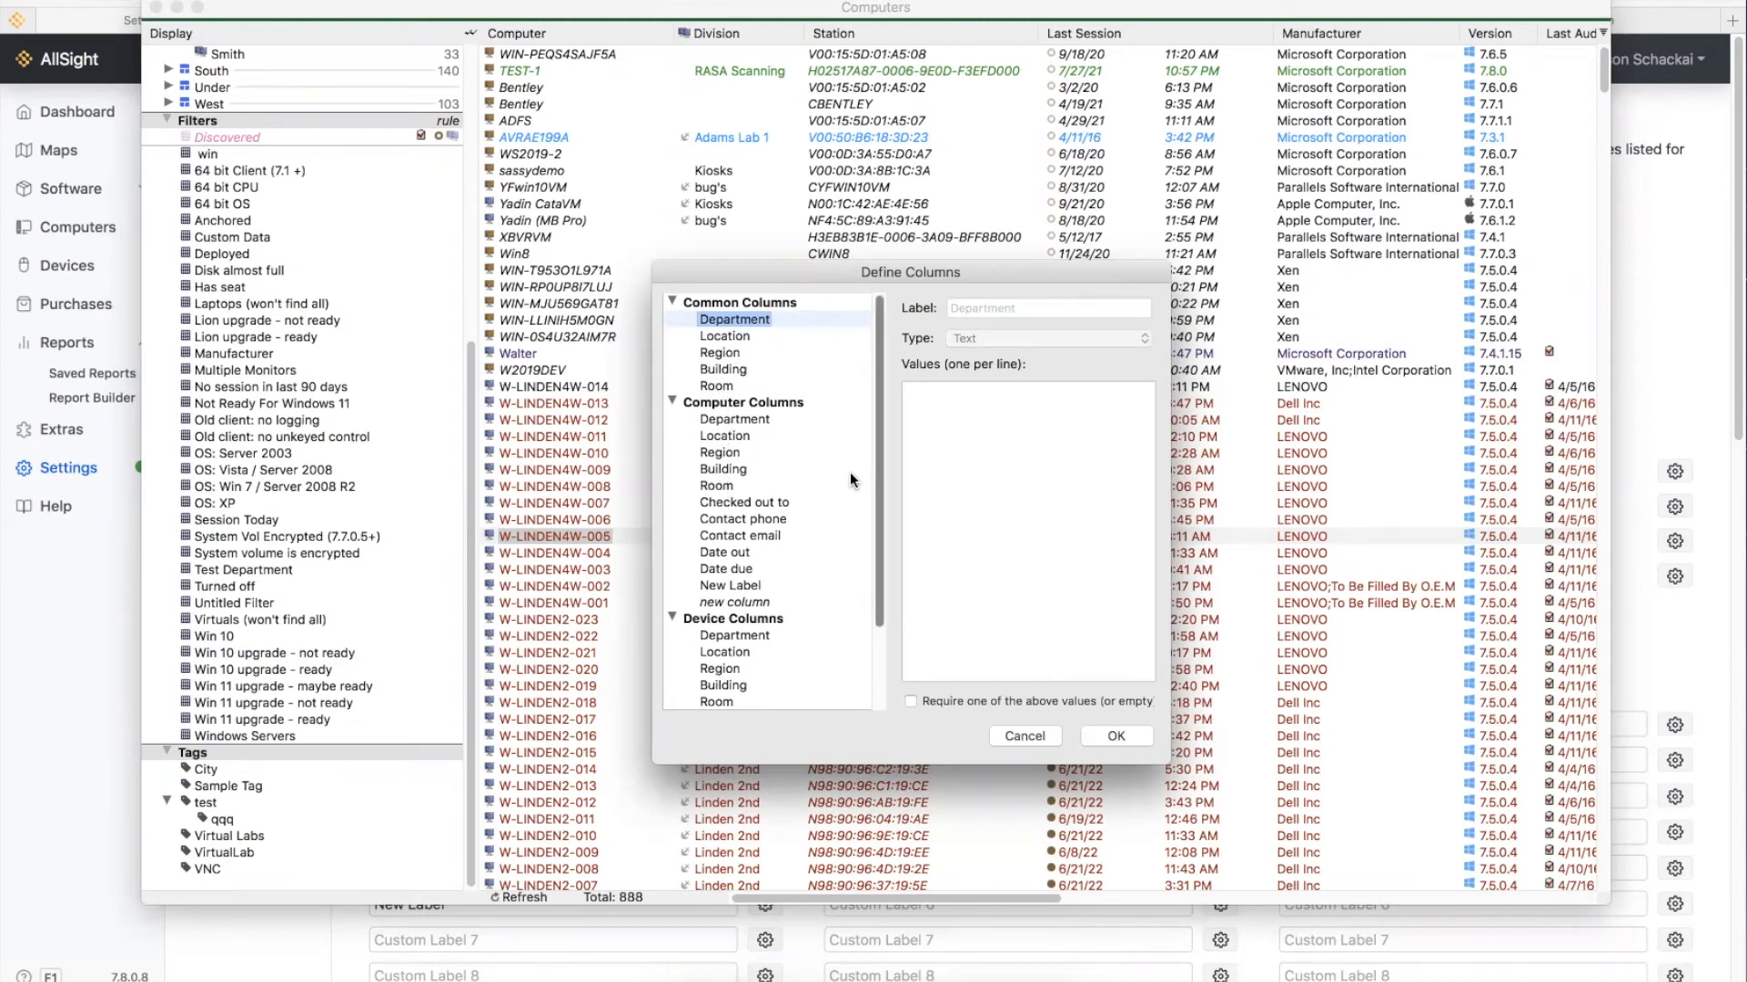
drag(873, 466, 886, 555)
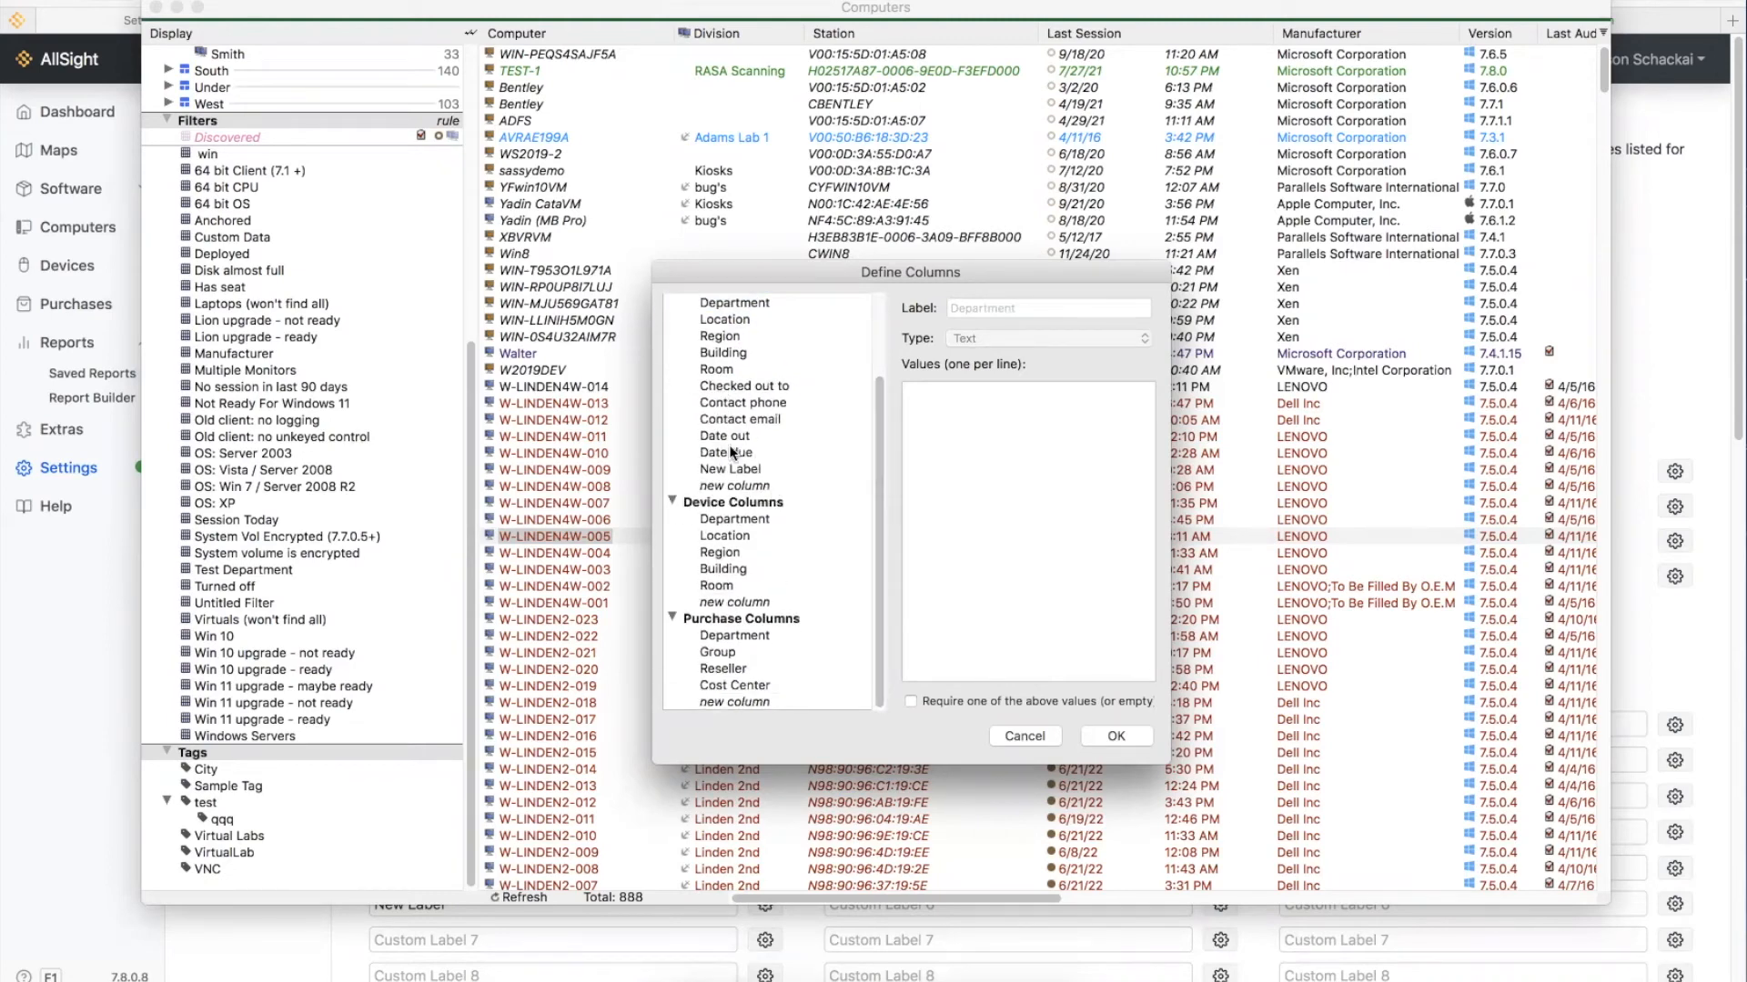
- Try the Number type for a new custom device column in Define Columns, and cancel the definition
click(735, 603)
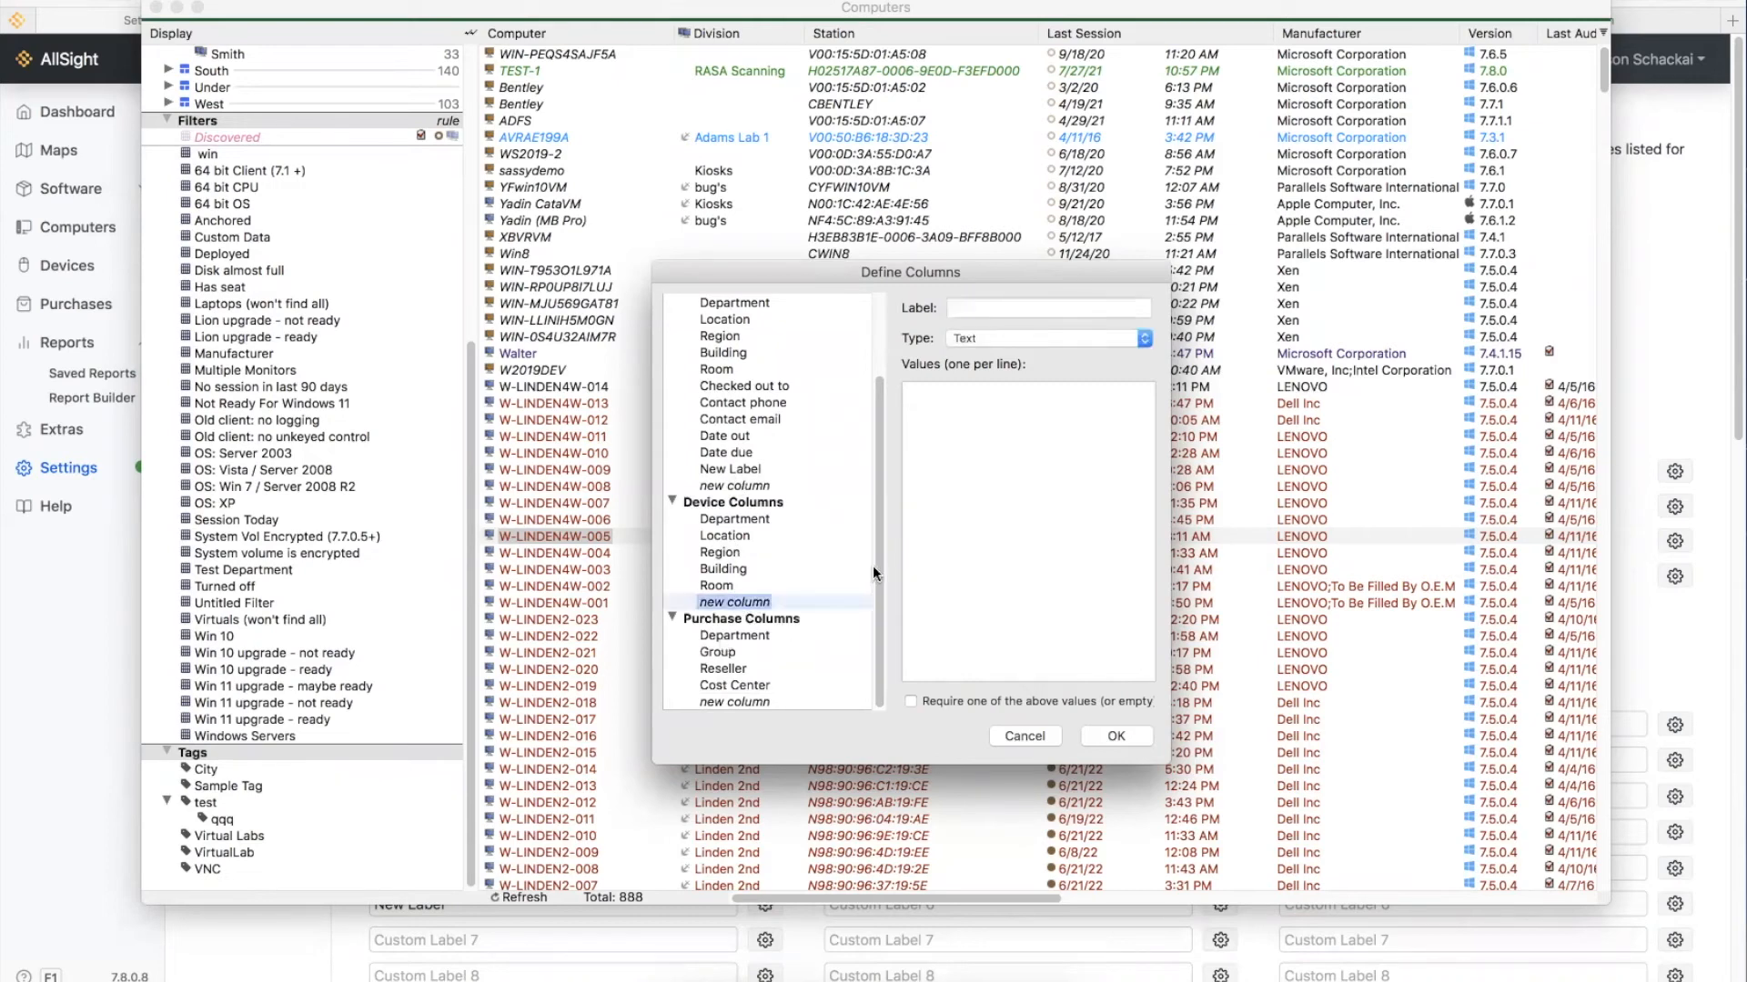
click(988, 308)
click(979, 340)
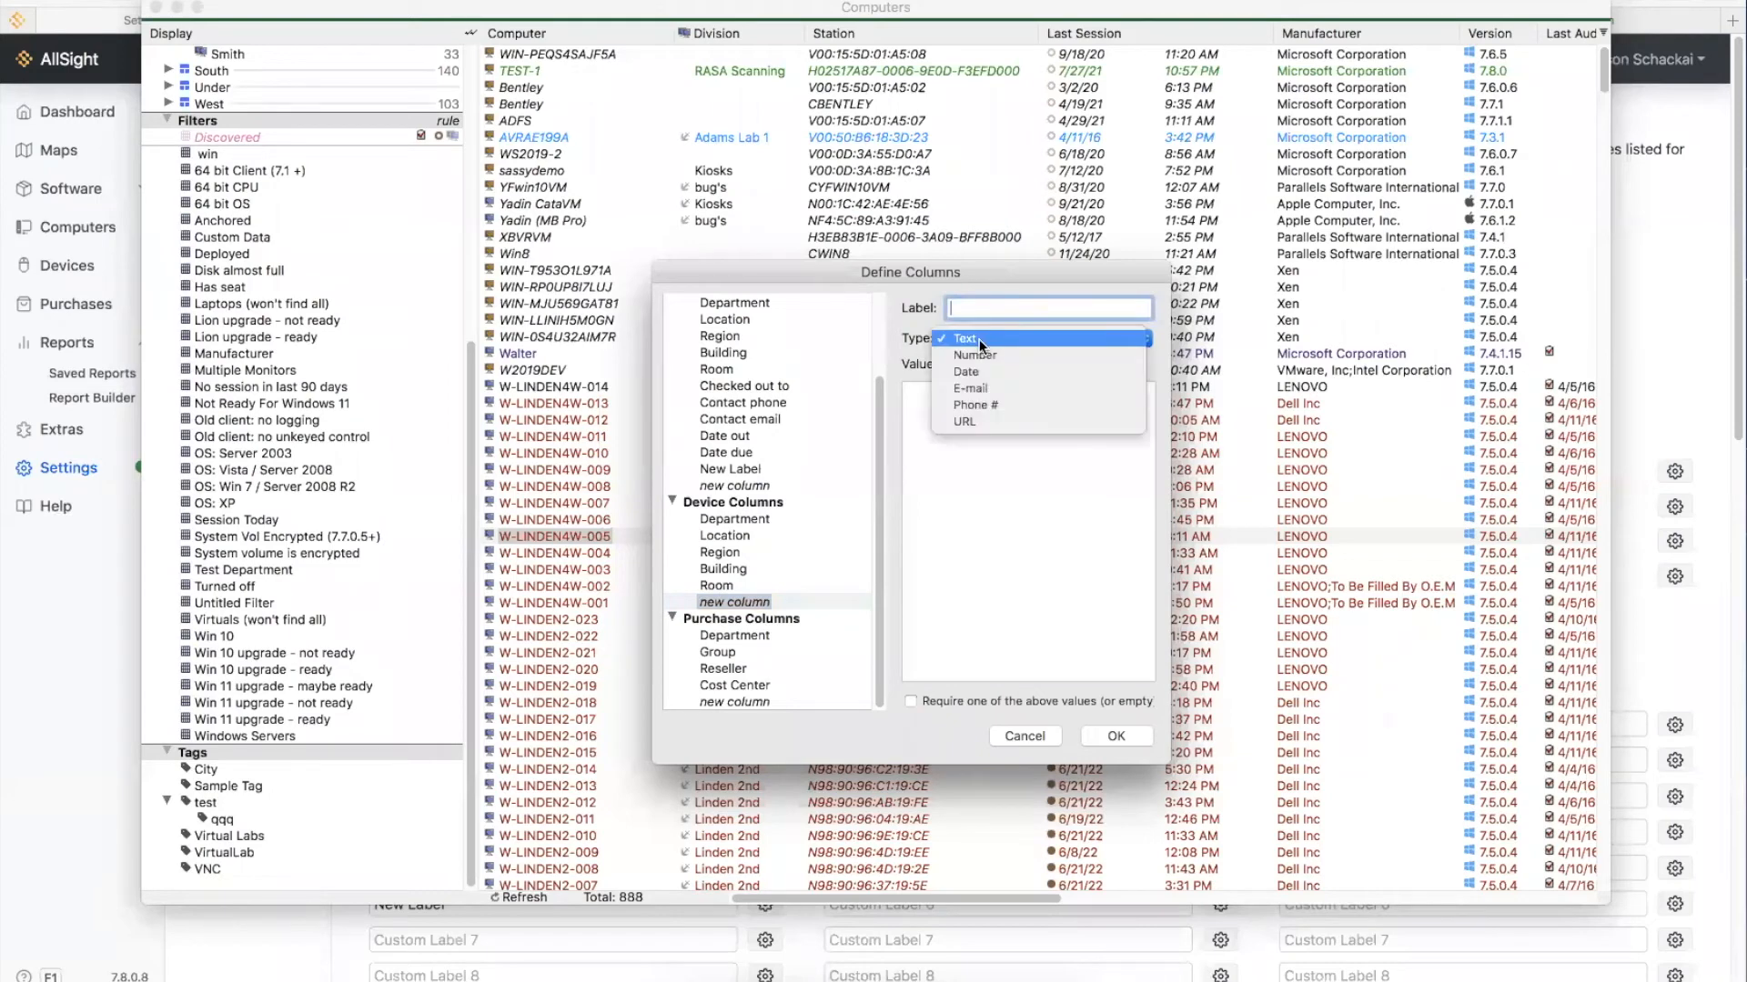
click(1008, 491)
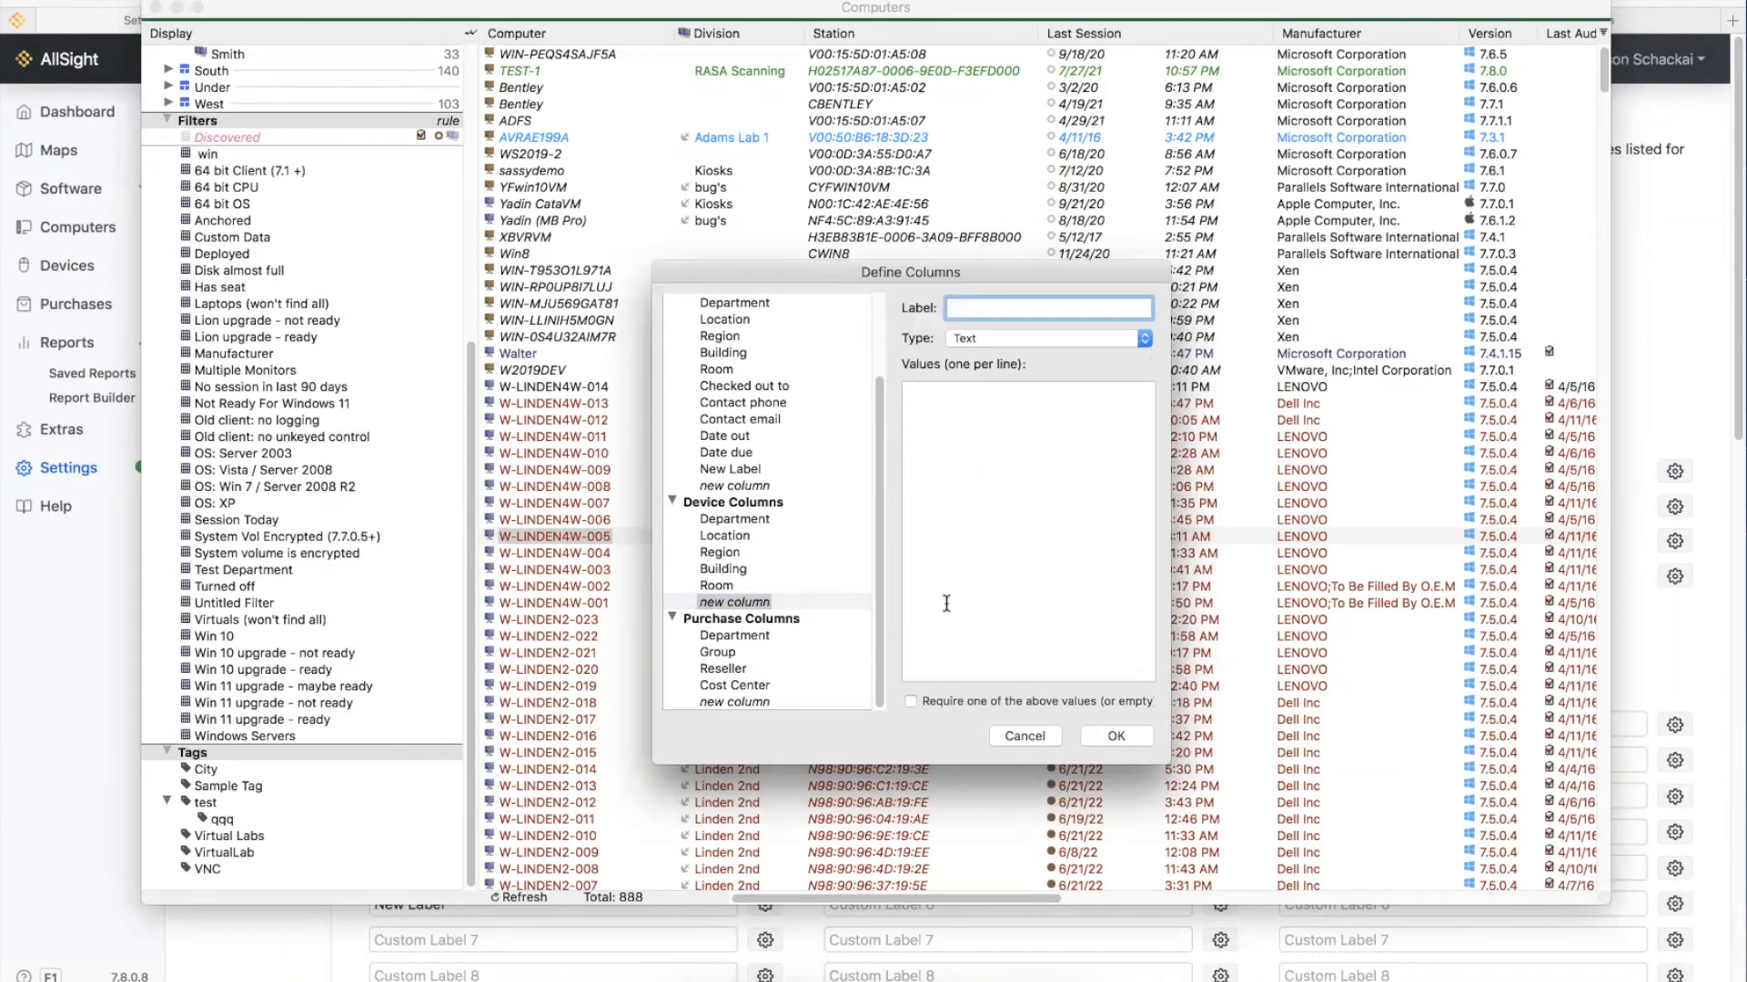
click(909, 701)
click(1002, 341)
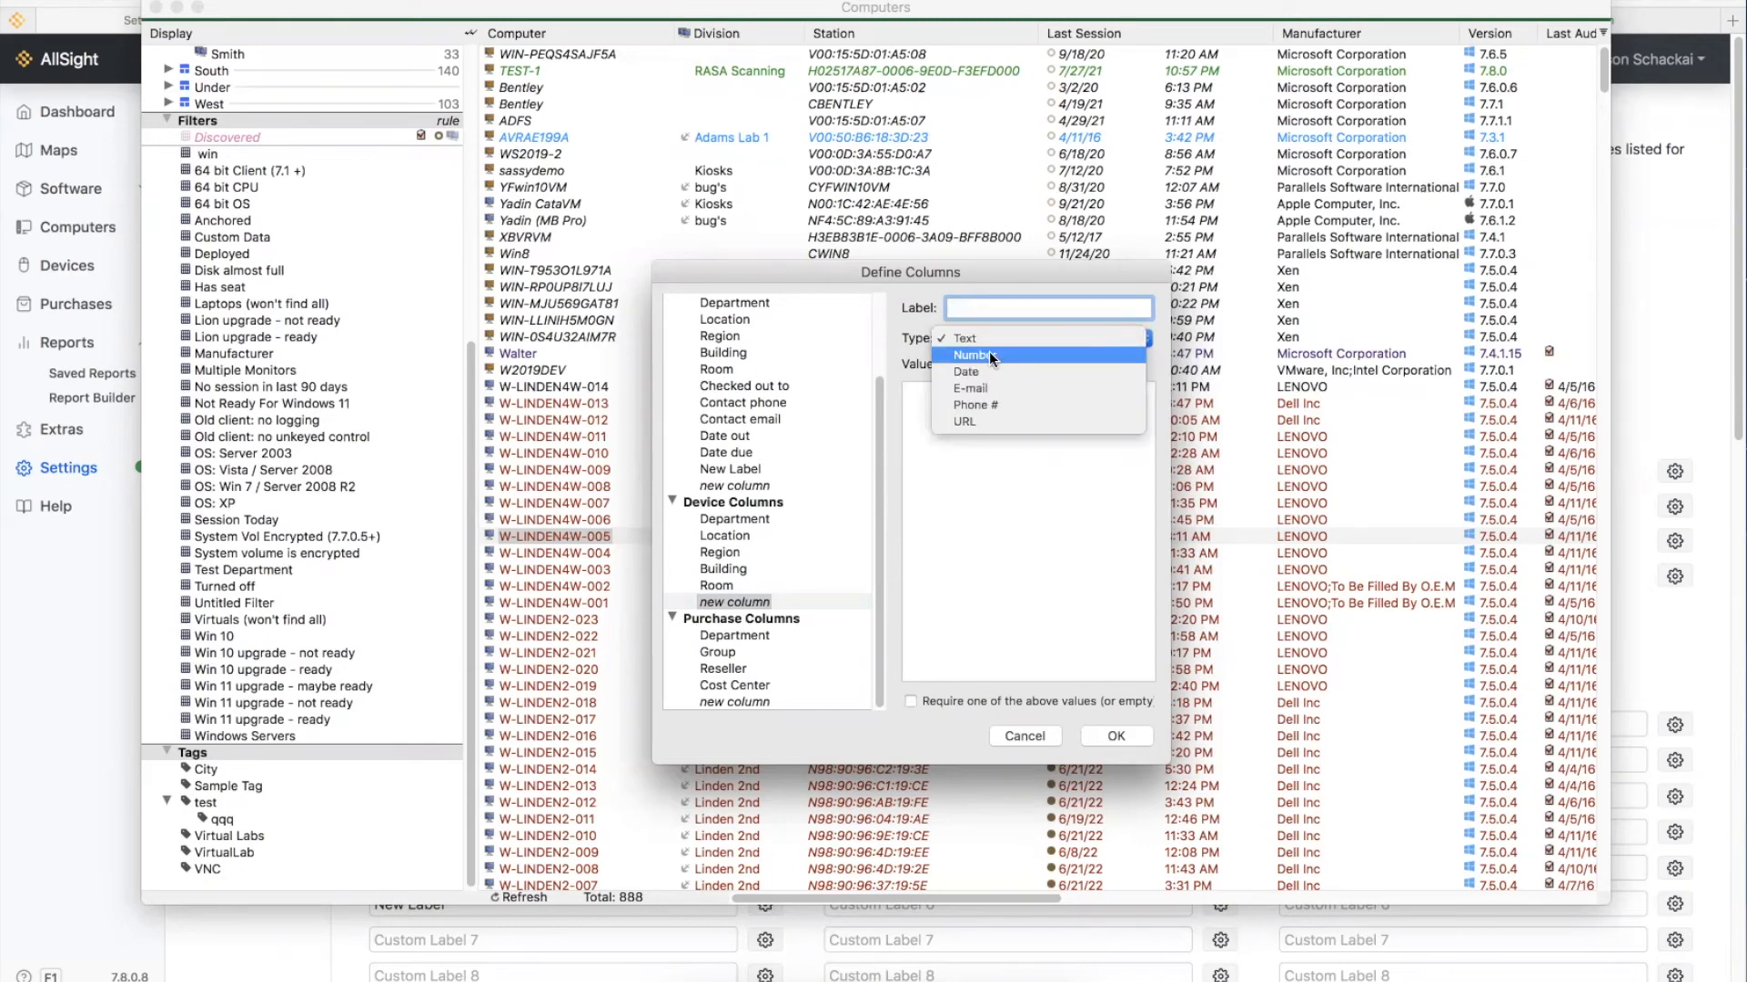
click(994, 361)
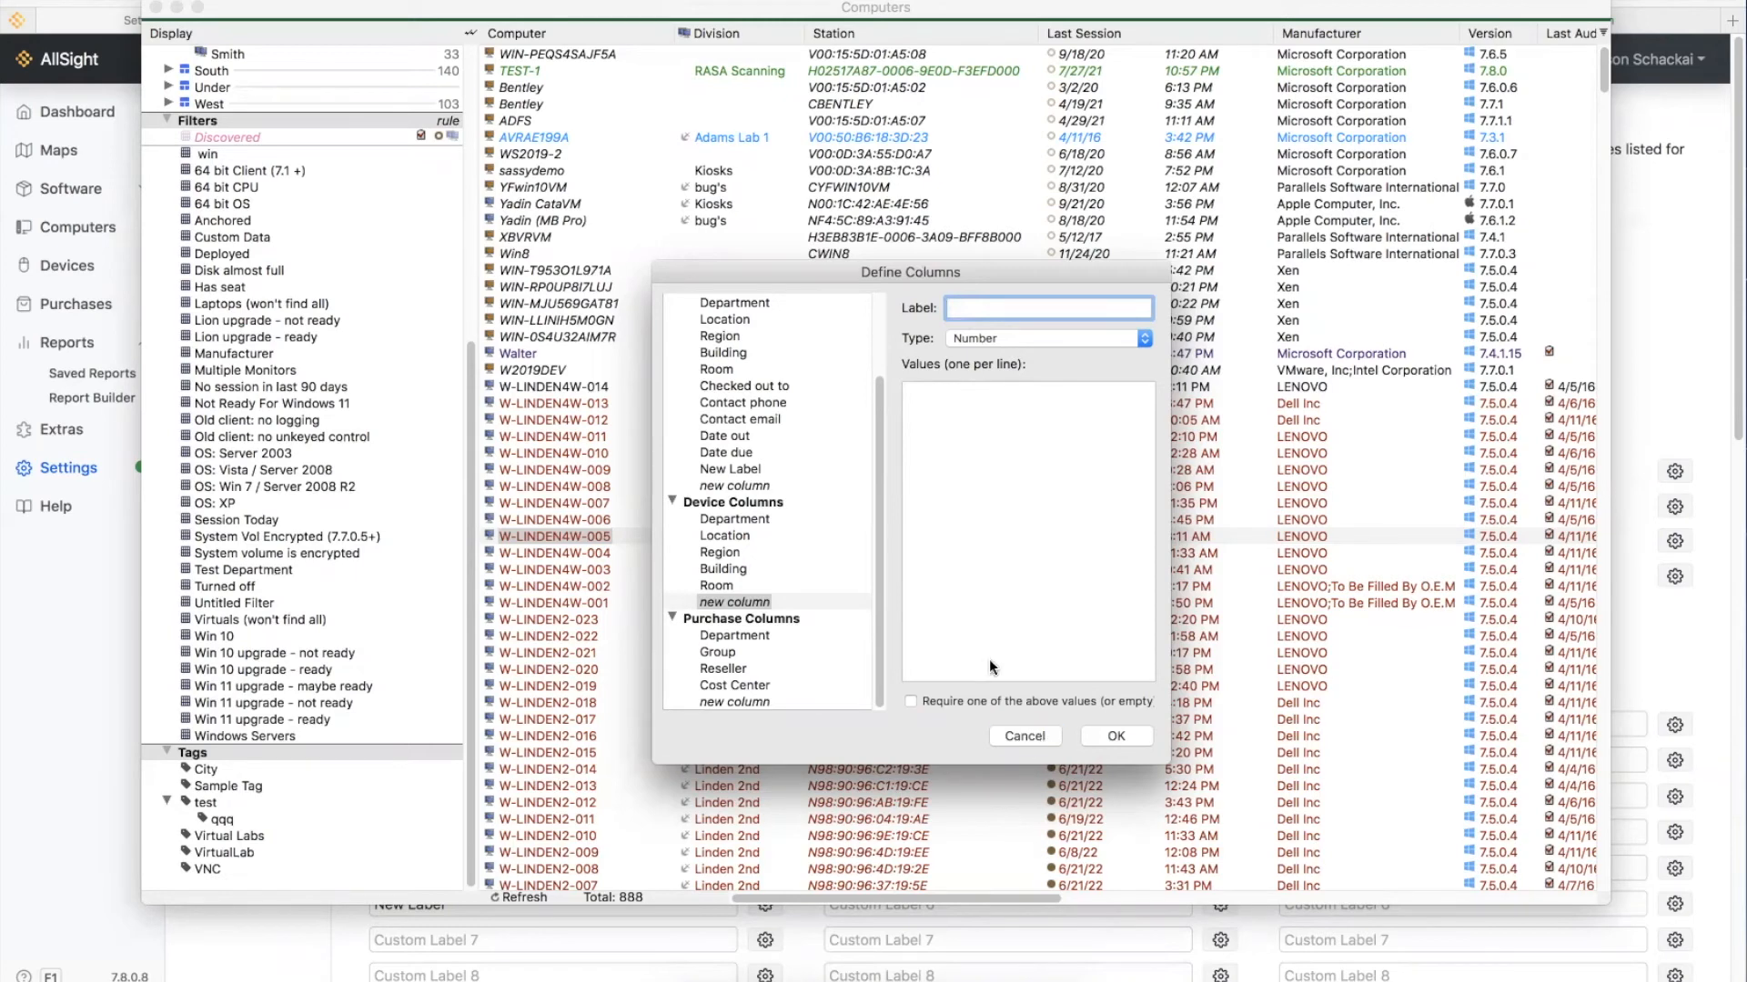
click(1039, 734)
- Review Lifecycle Stages and Device Types in Define Custom Values, and switch back to AllSight to check the On Loan and Loan Pool stages
click(273, 0)
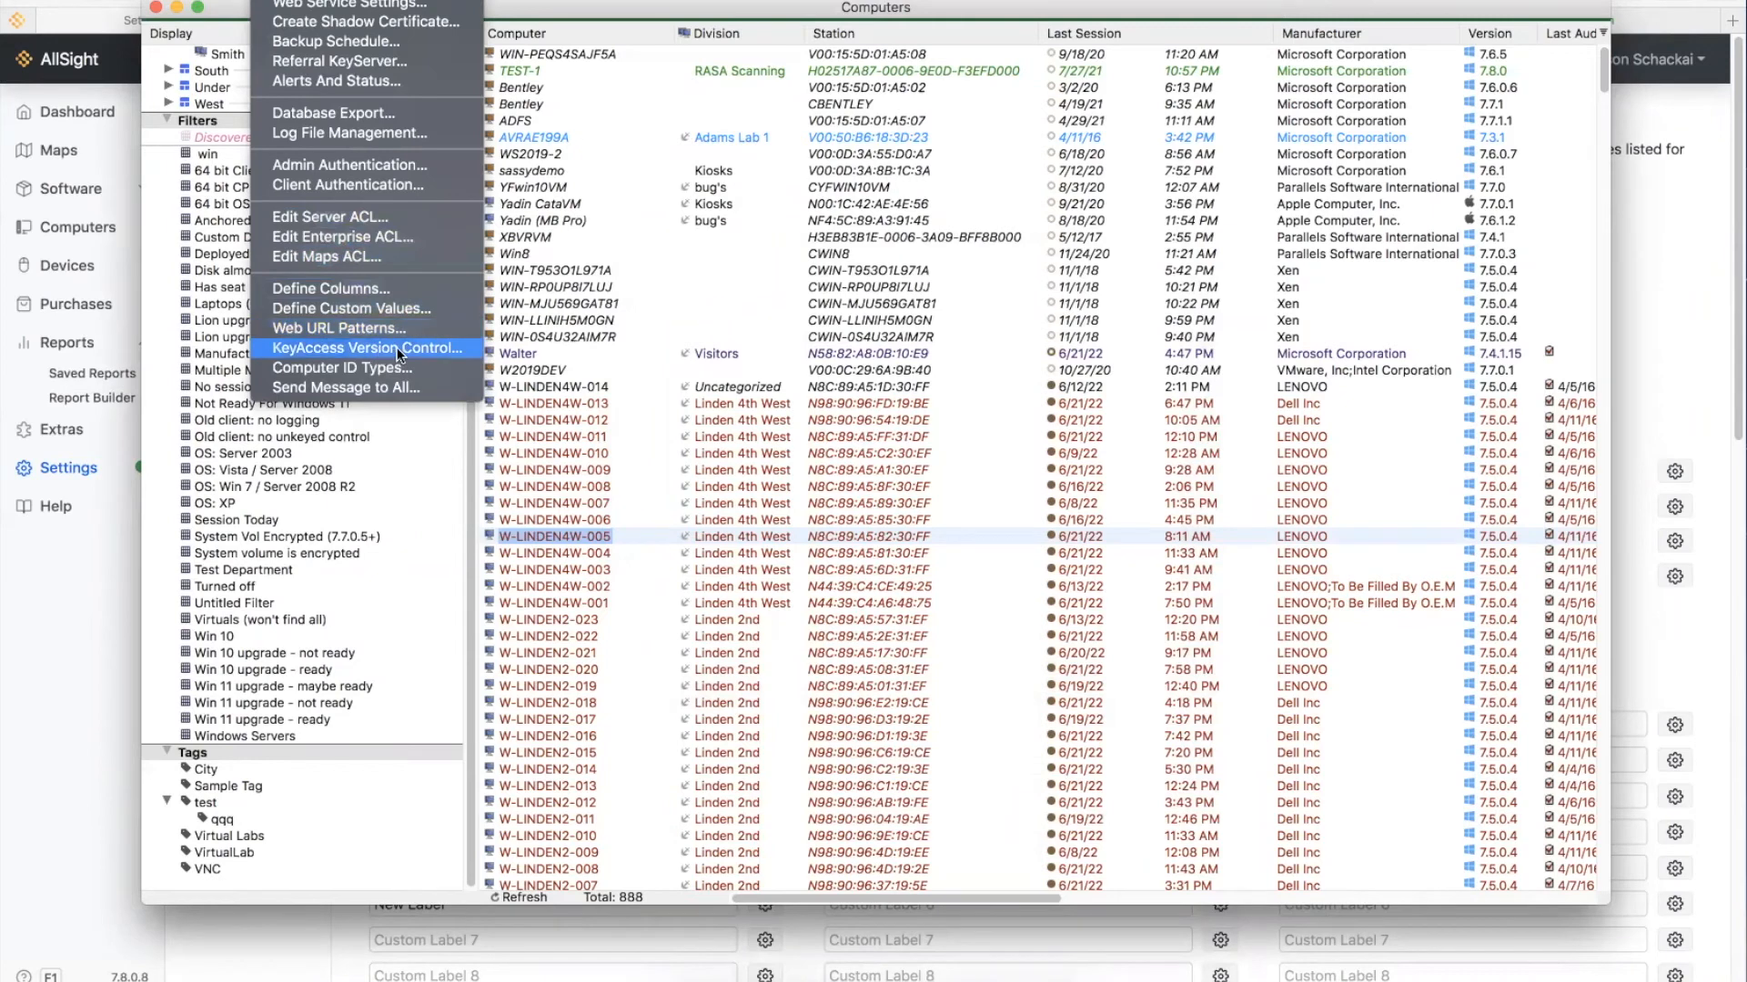
click(367, 310)
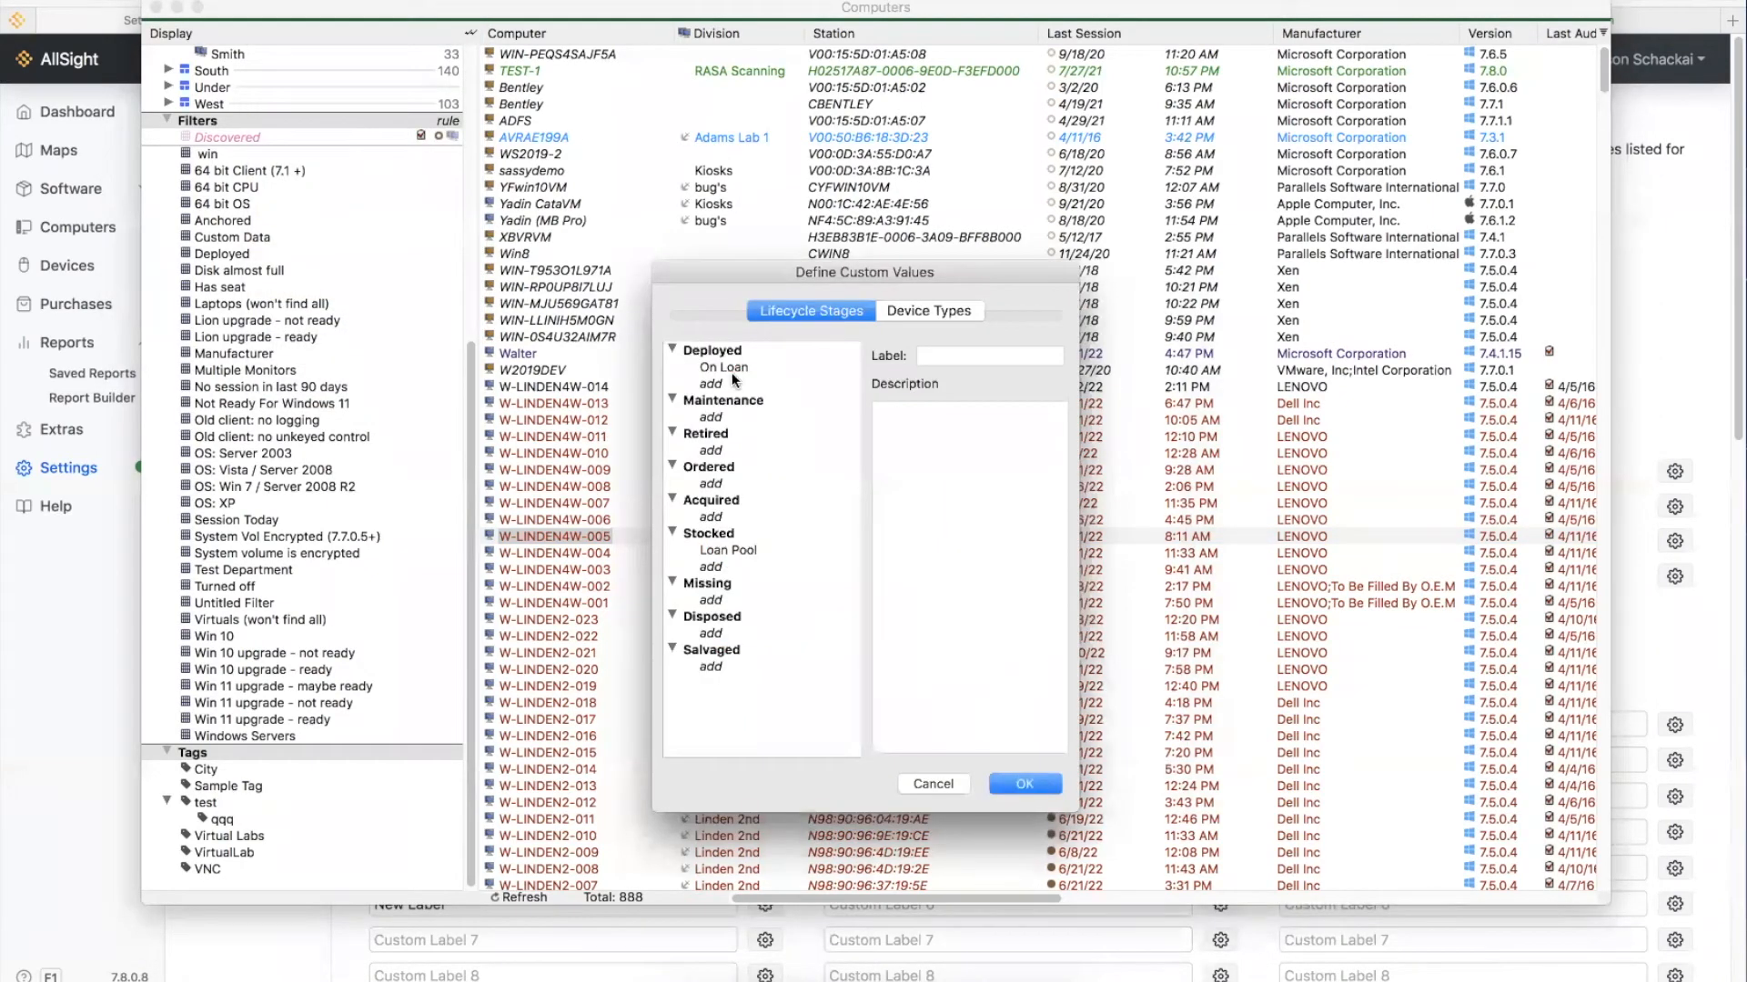
click(921, 309)
click(808, 310)
click(713, 485)
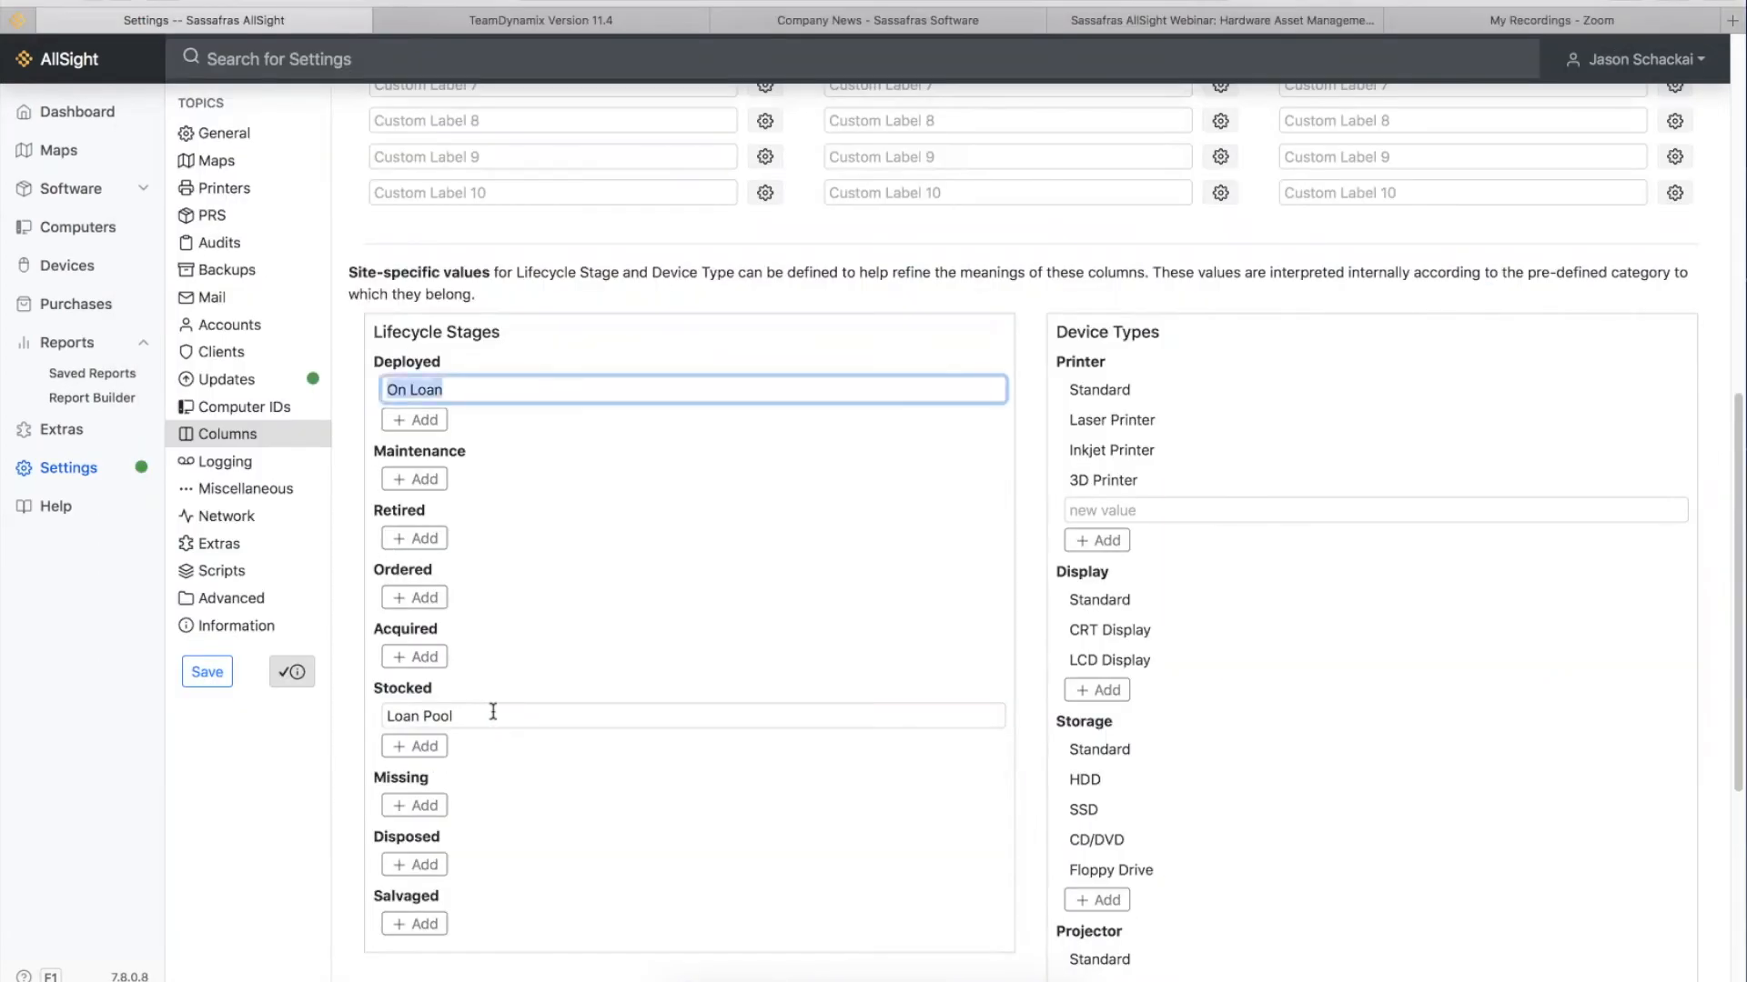
click(493, 711)
click(472, 391)
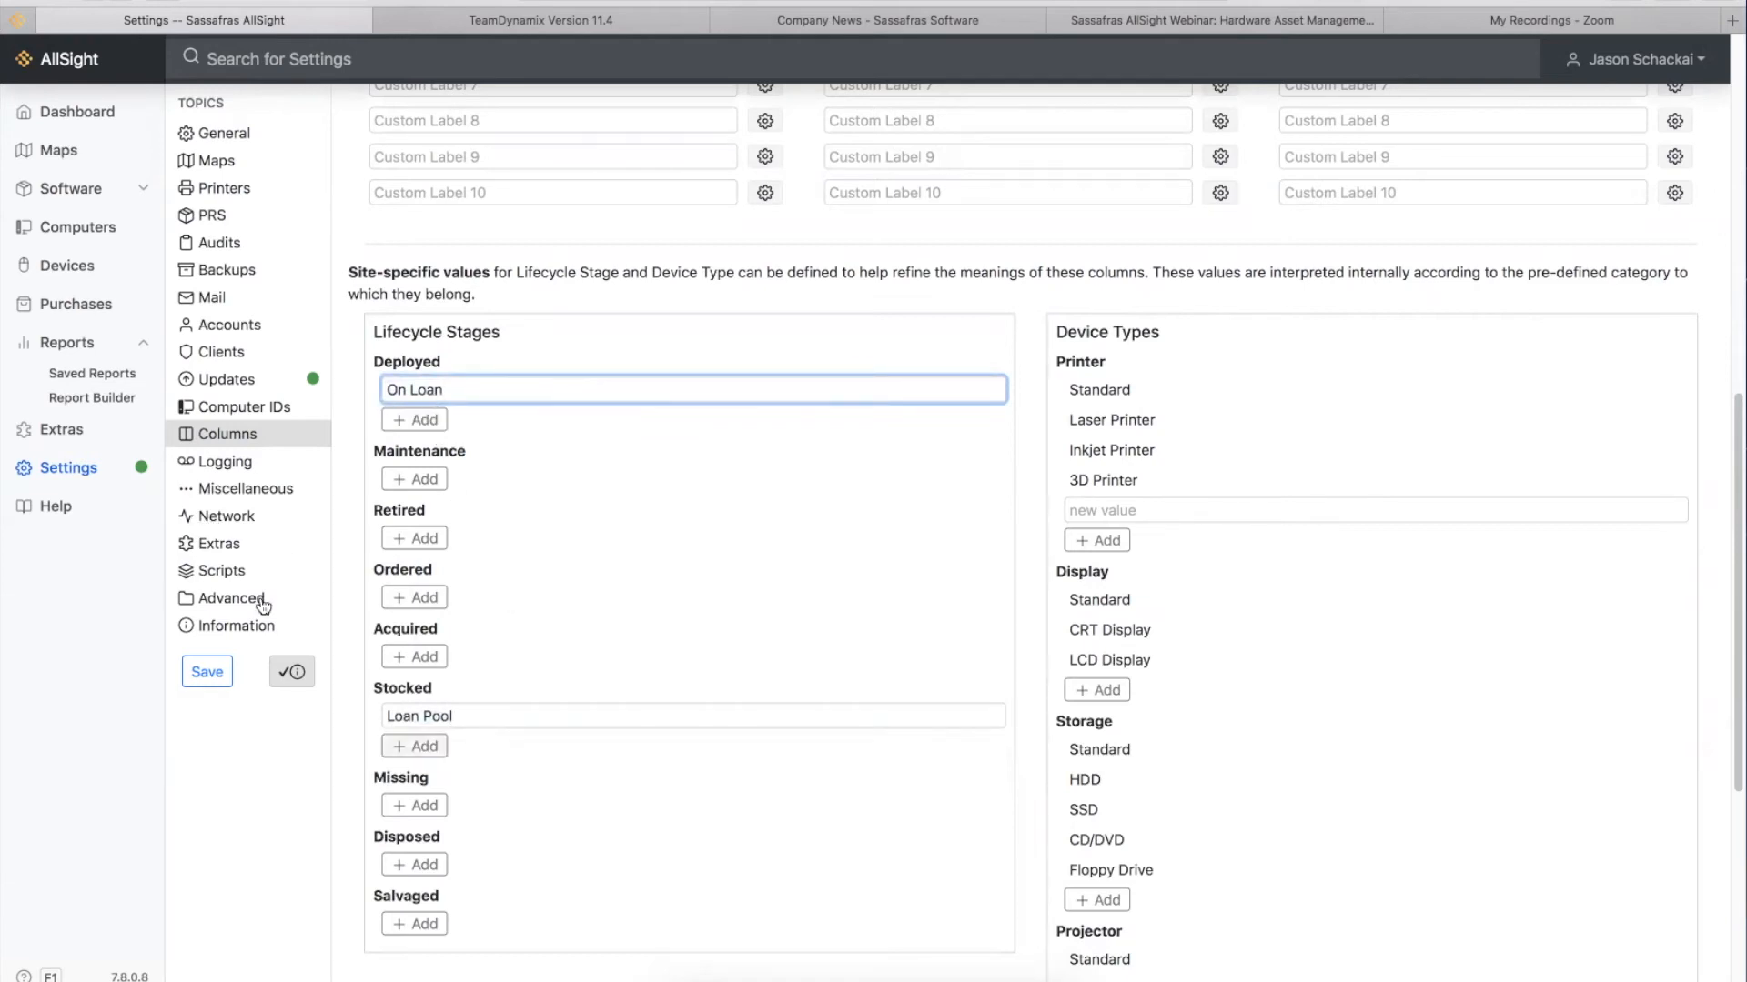
- Look through the Extras page and review the list of available extras in the Settings
click(82, 444)
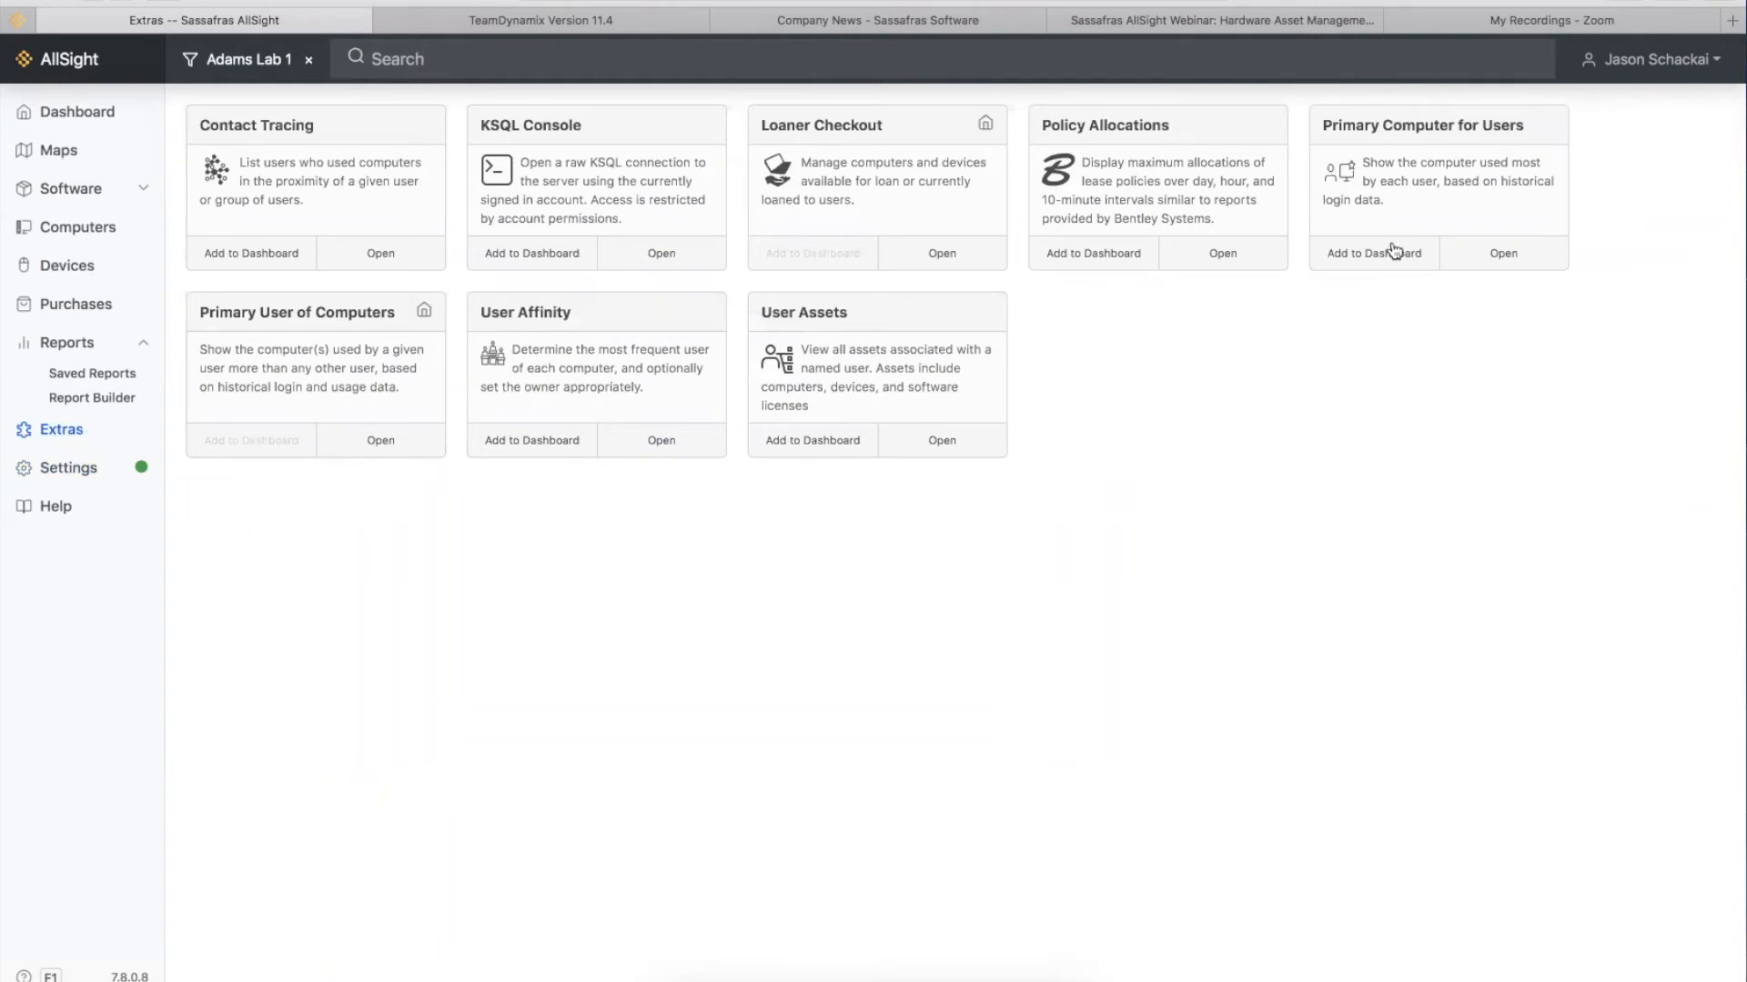
click(55, 469)
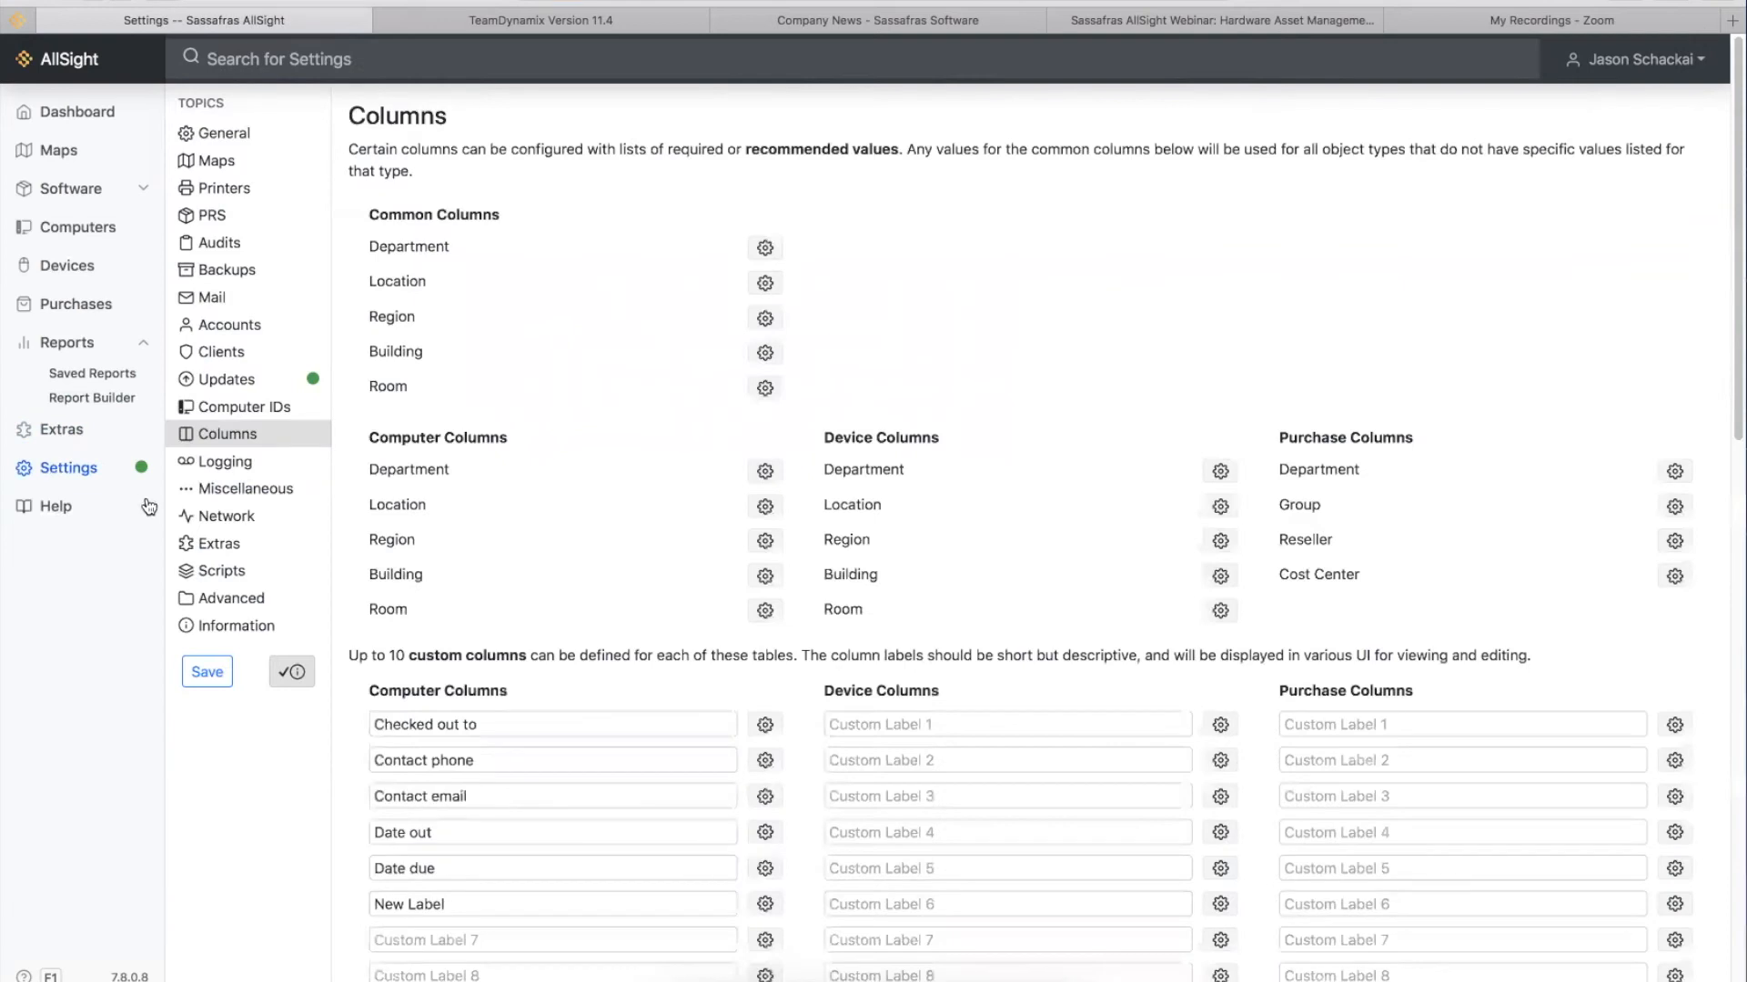
click(216, 550)
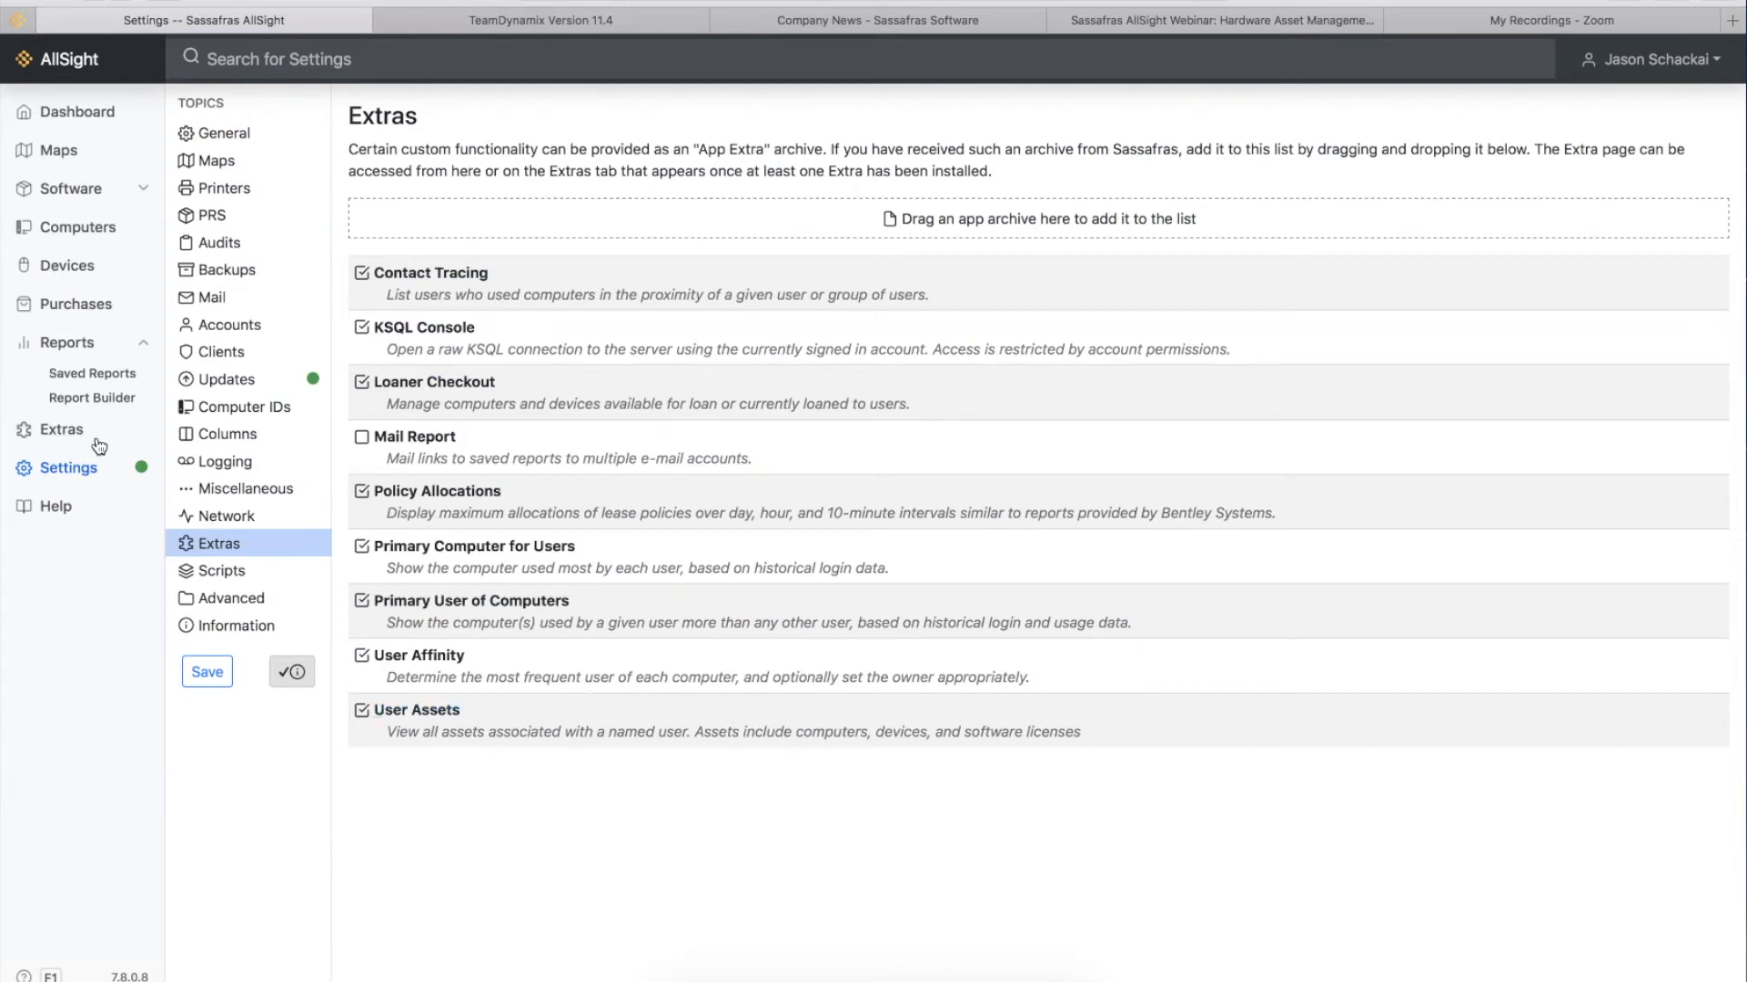
- Open the Loaner Checkout extra, remove the Adams Lab 1 scope, and list the hardware ready to loan
click(62, 429)
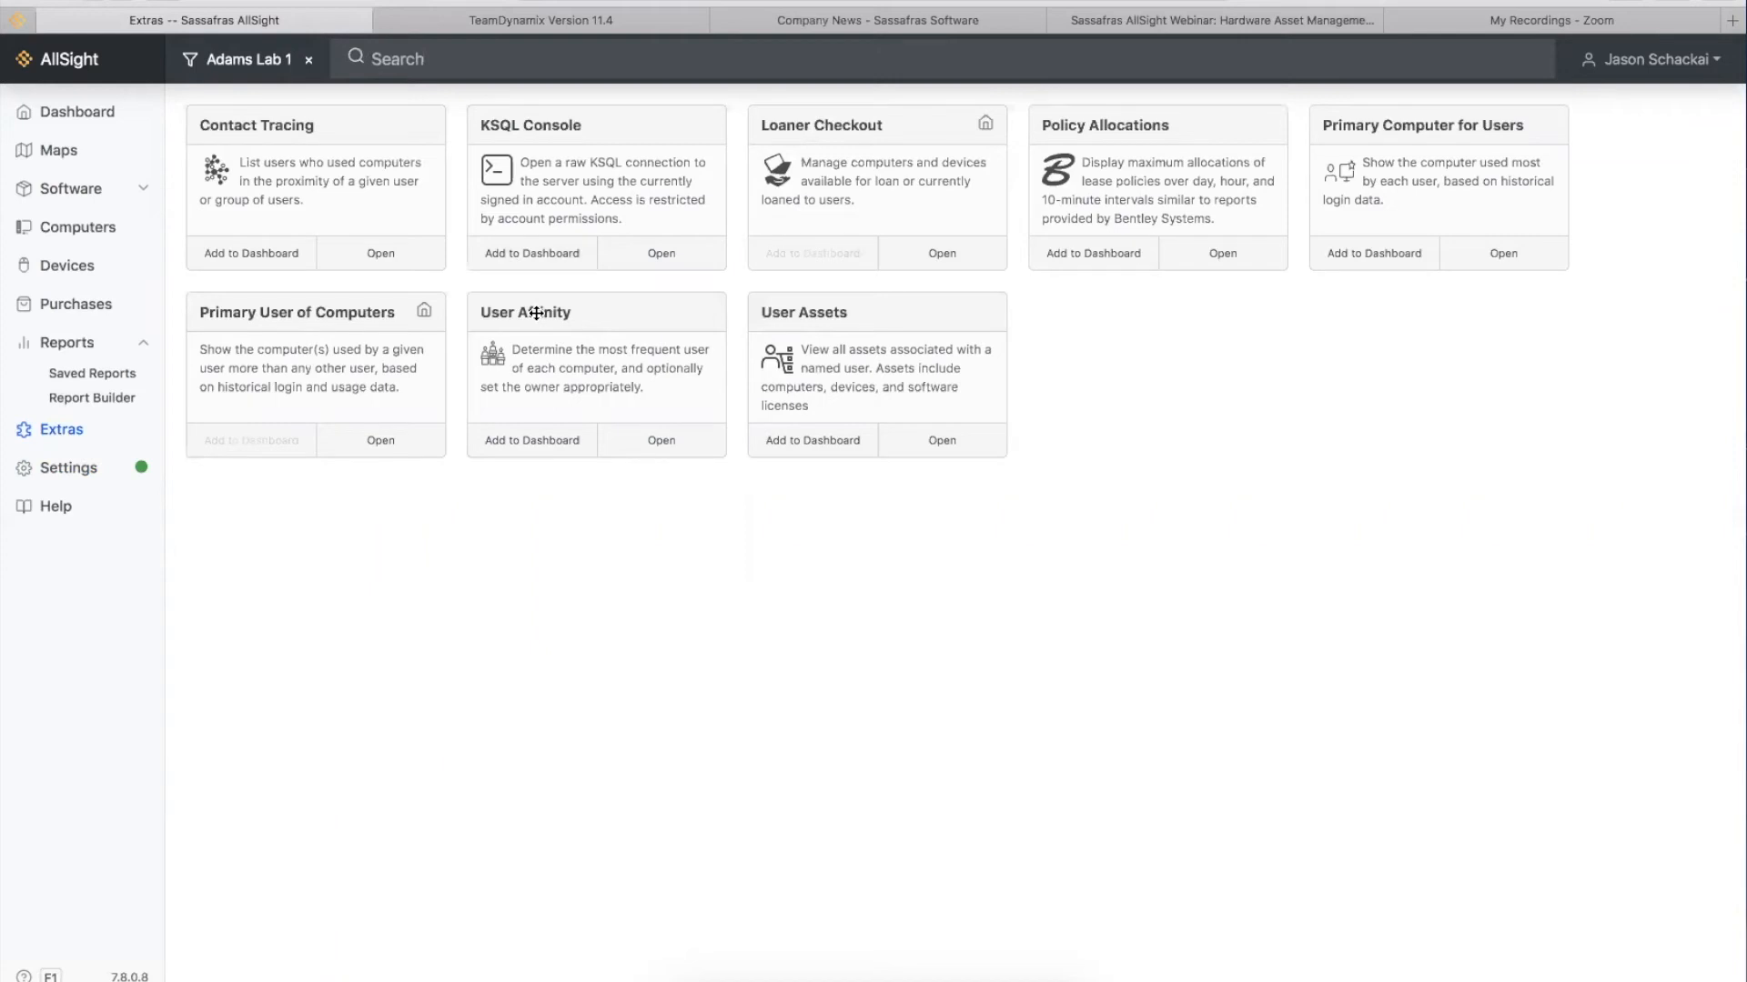
click(941, 255)
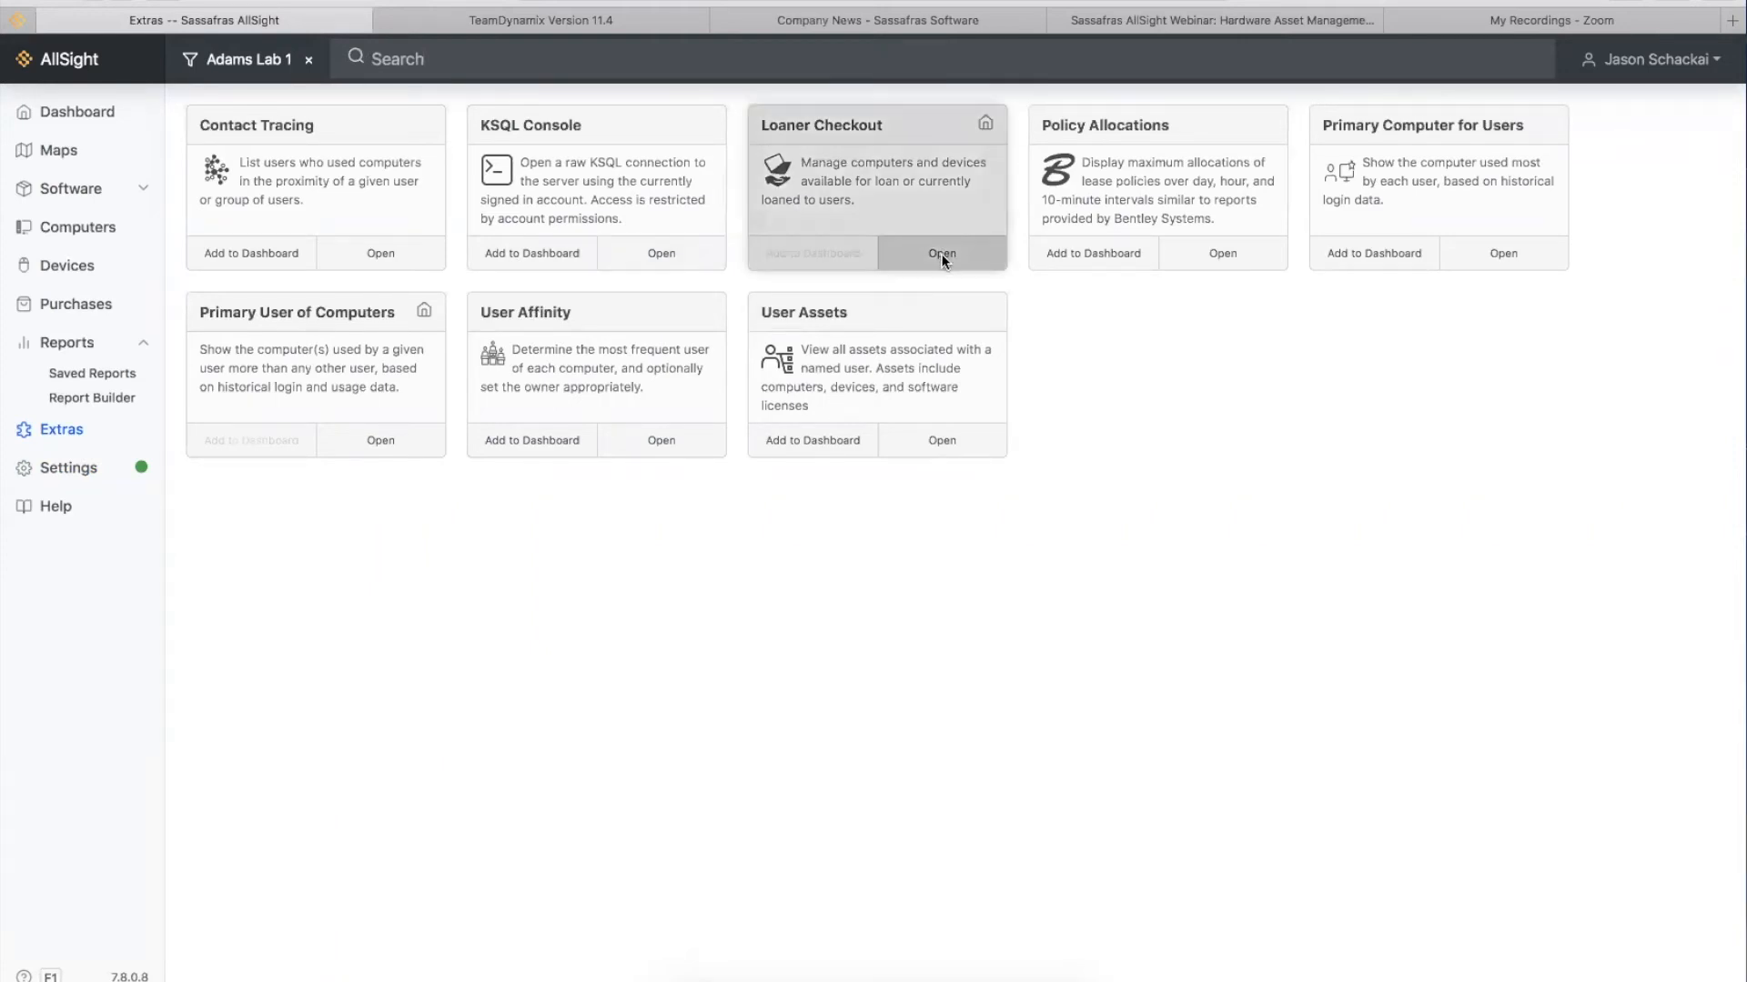
click(309, 59)
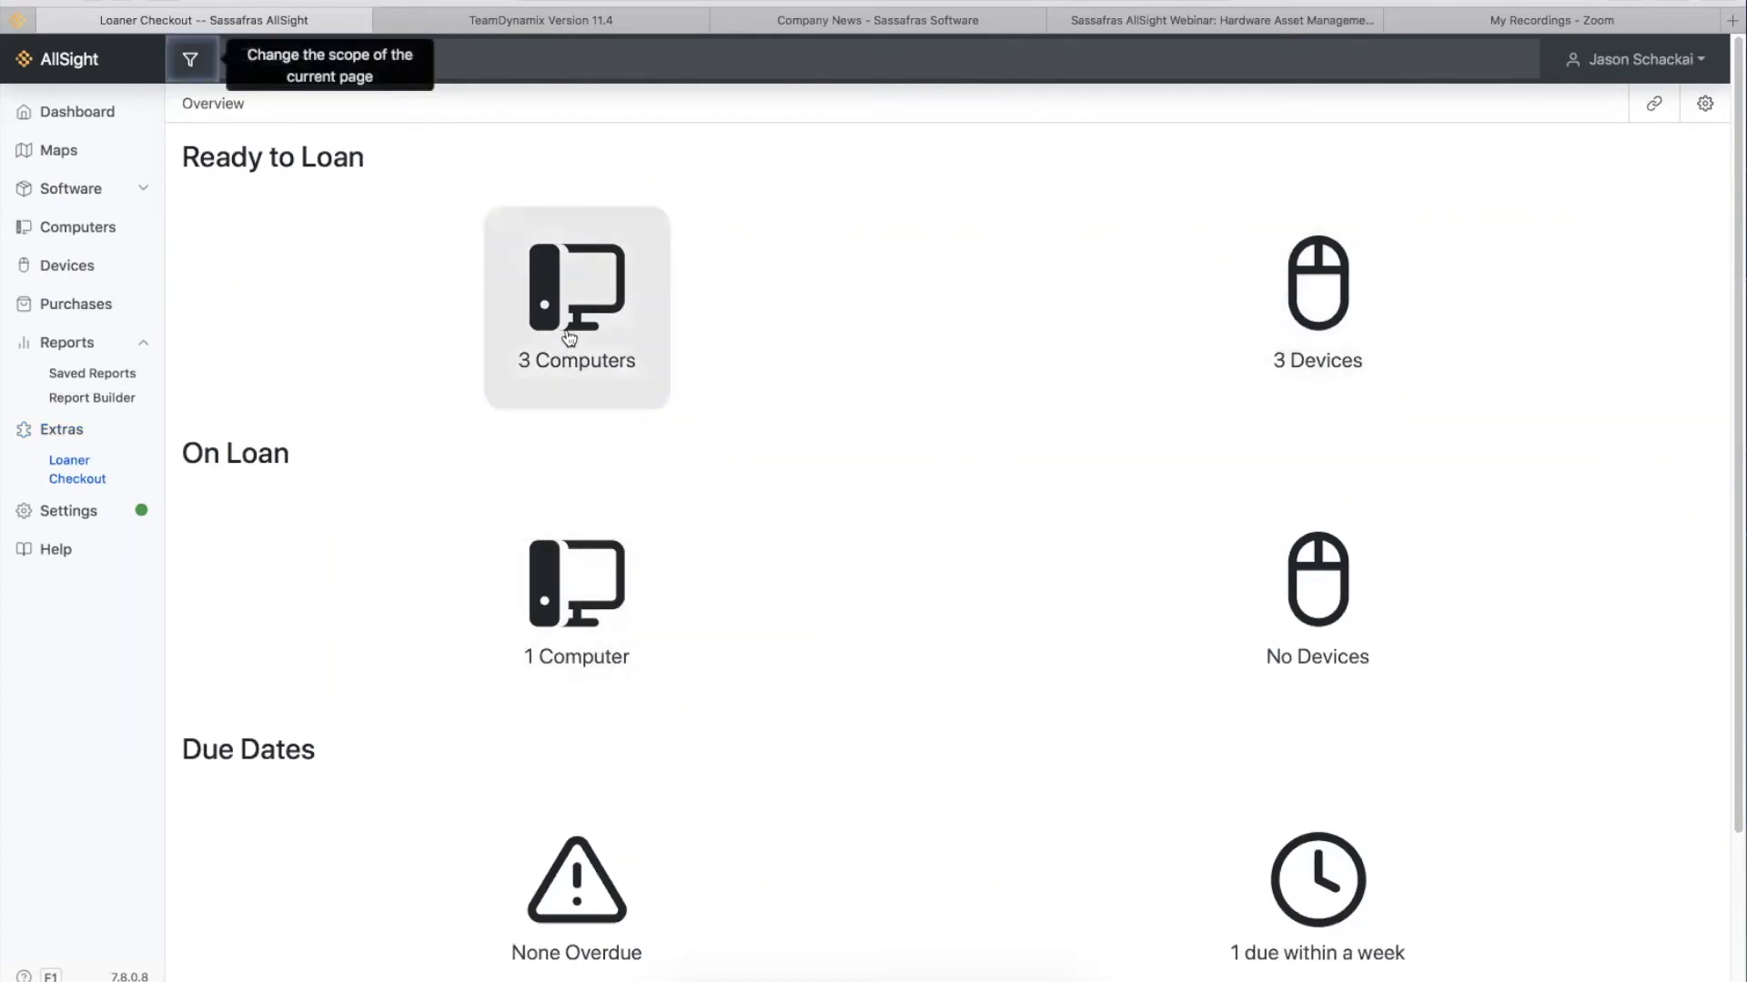
click(598, 289)
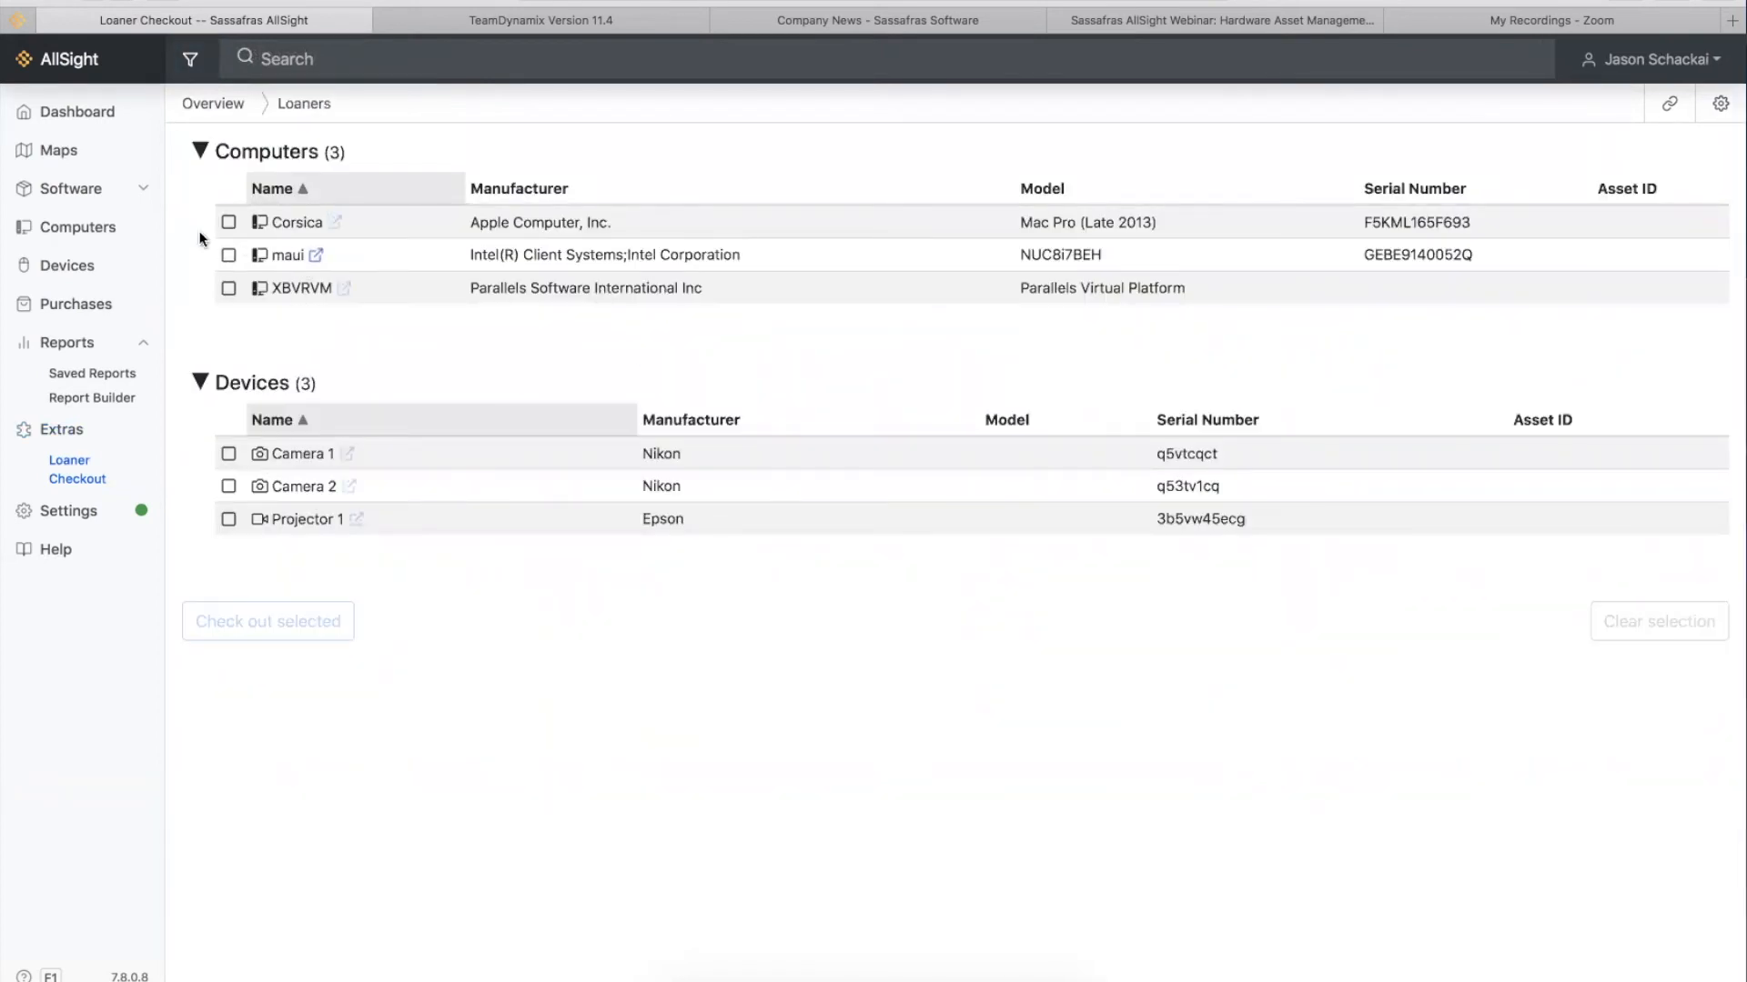
click(374, 56)
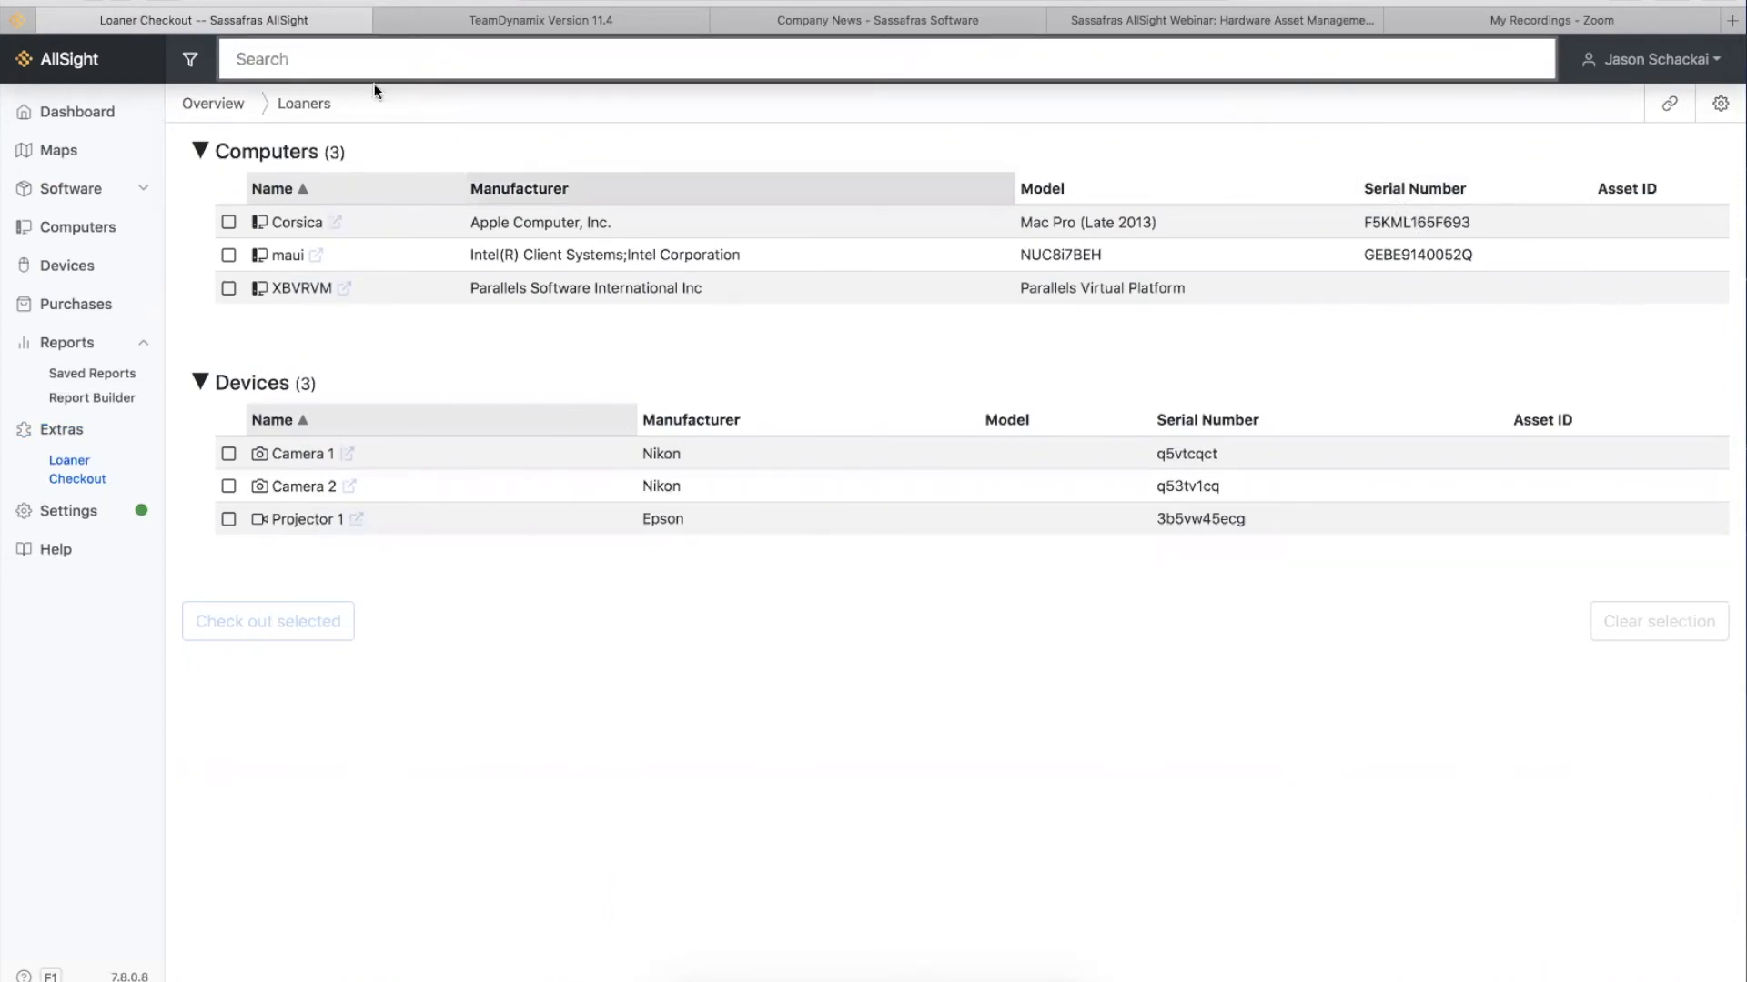
- Try including Camera 1 in the loan, deselect it, and open the check-out form for the computer Corsica alone
click(228, 223)
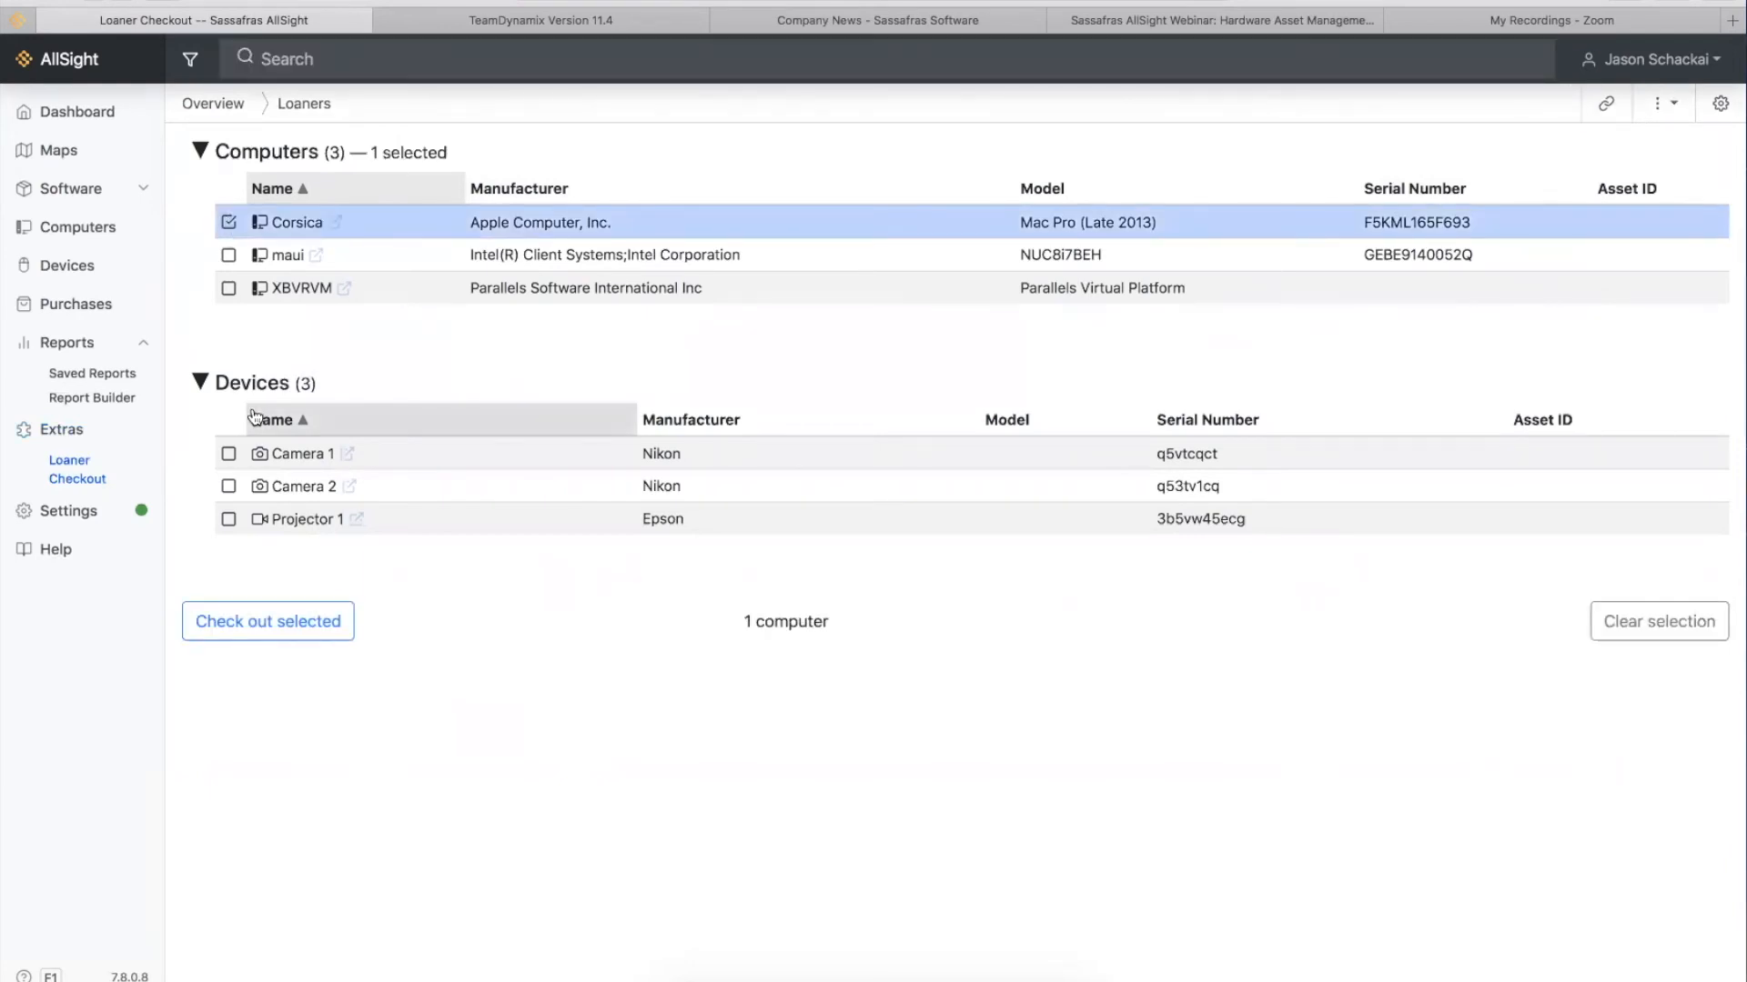
click(228, 454)
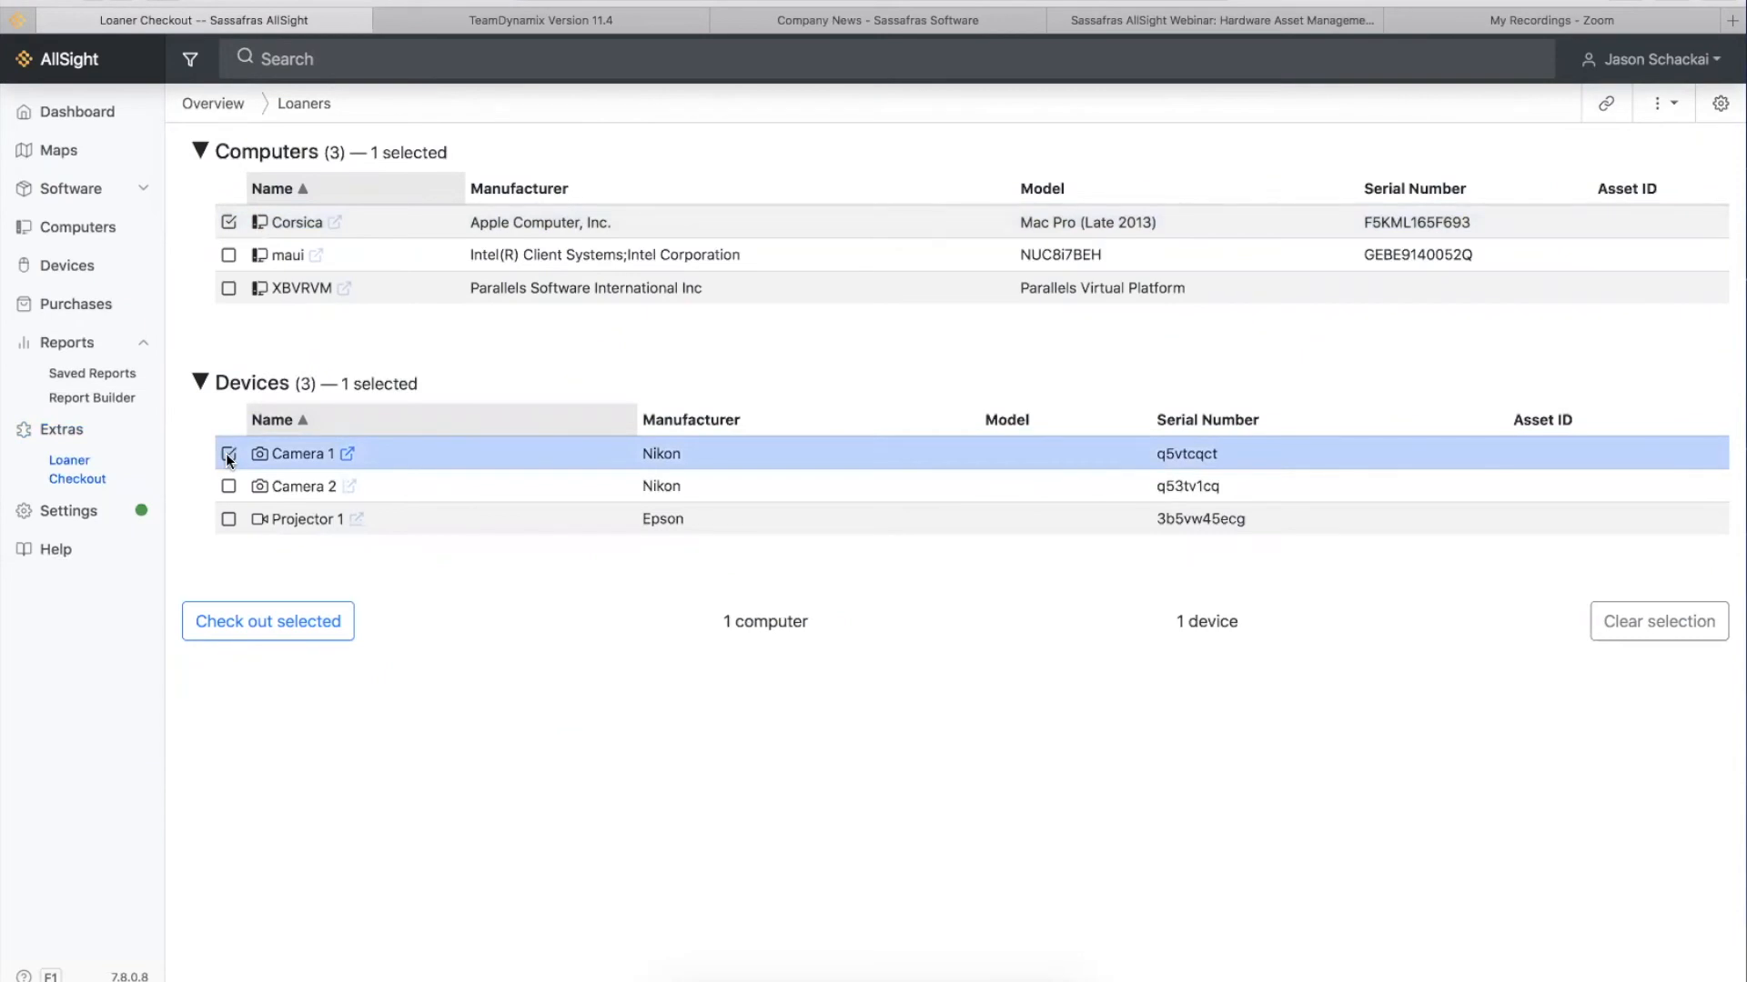
click(228, 454)
click(297, 622)
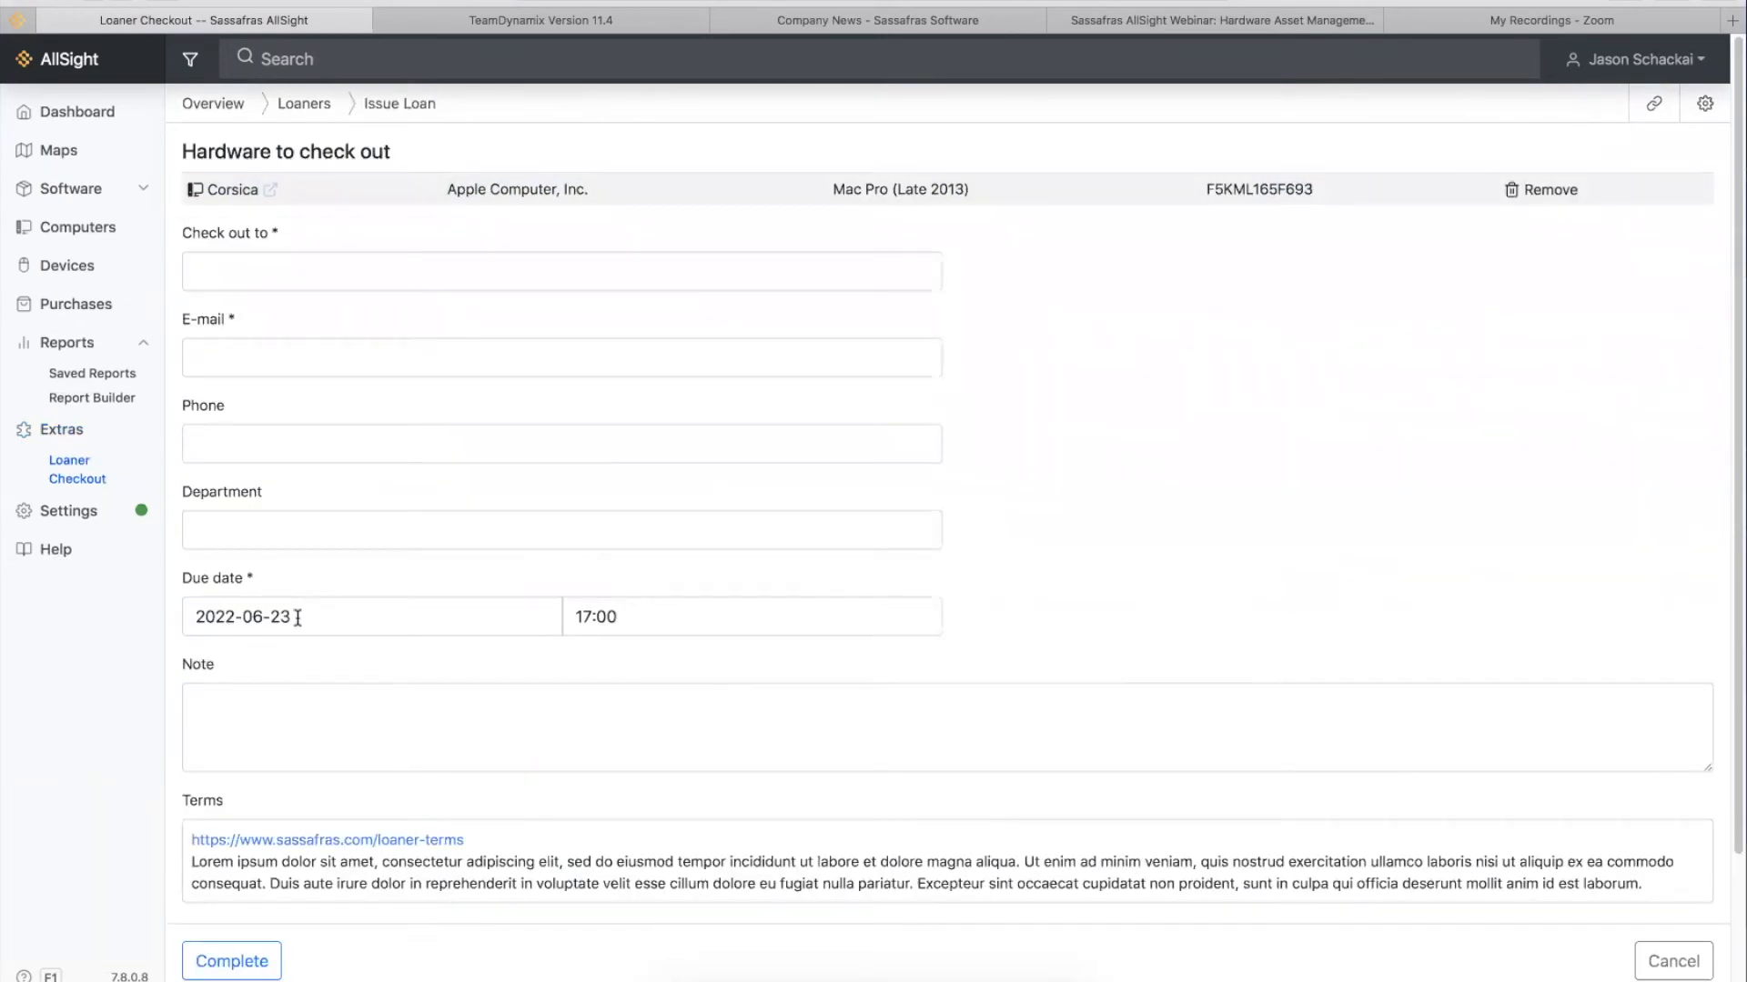
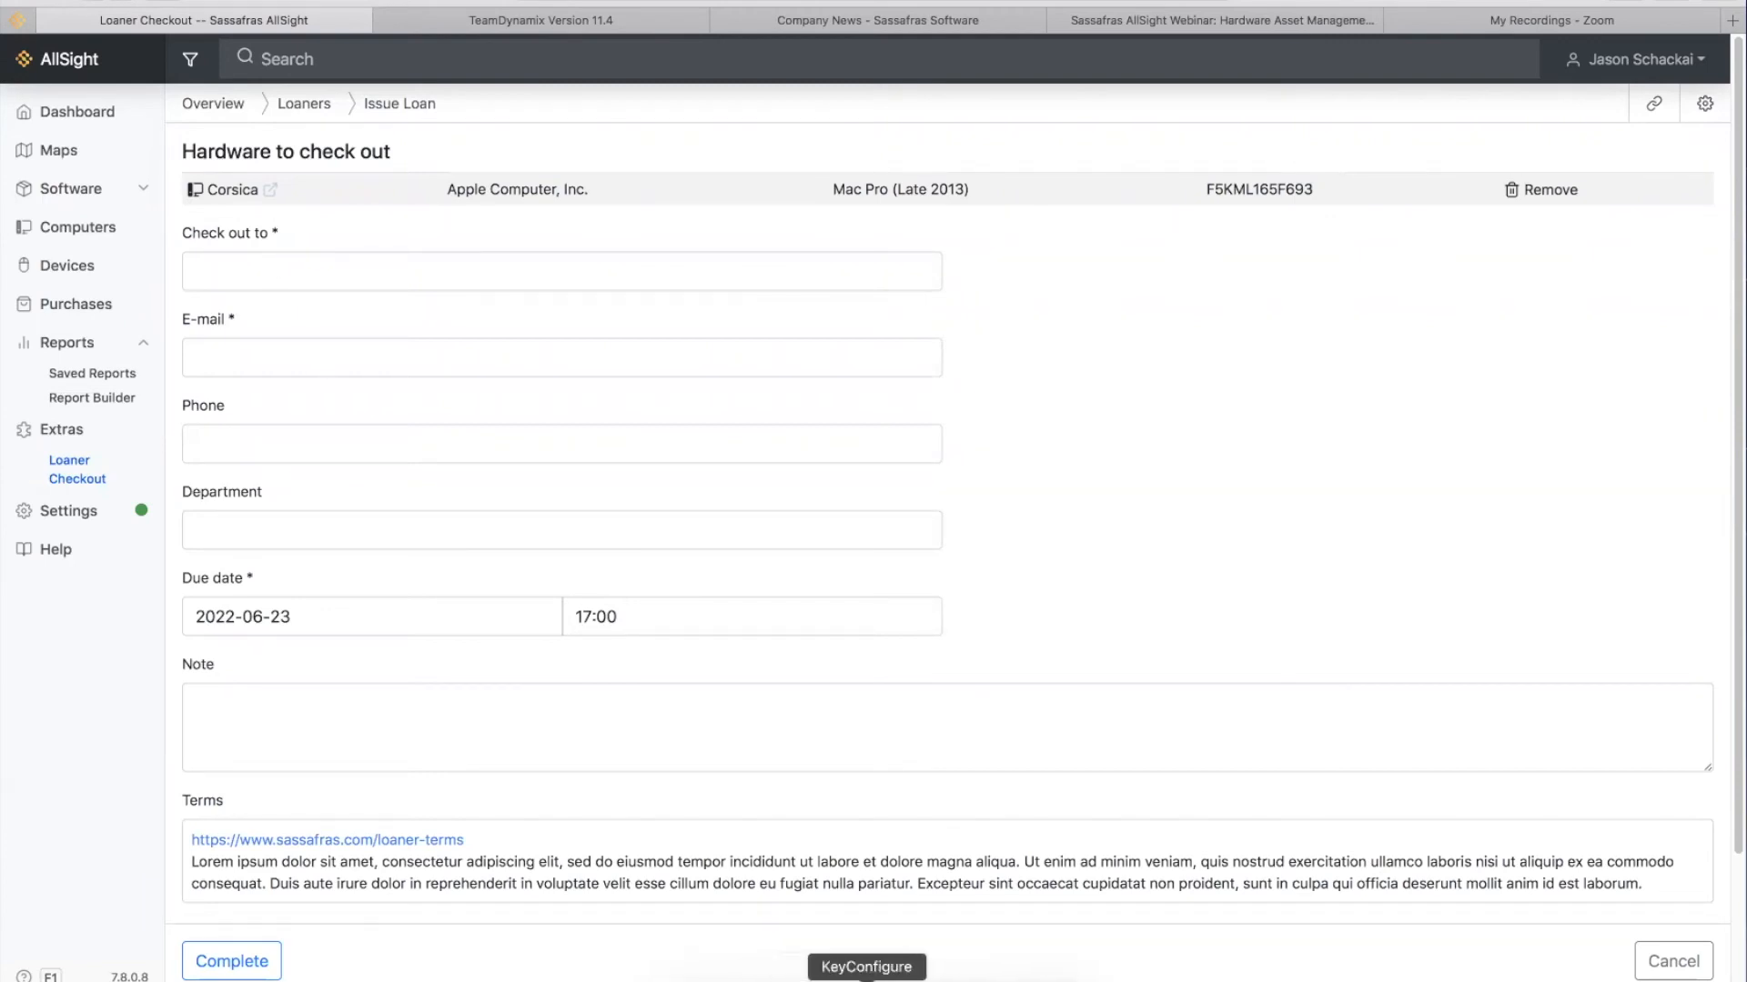
- Switch to KeyConfigure, open the Users list, and examine the contact and External ID fields in one user's details
click(866, 981)
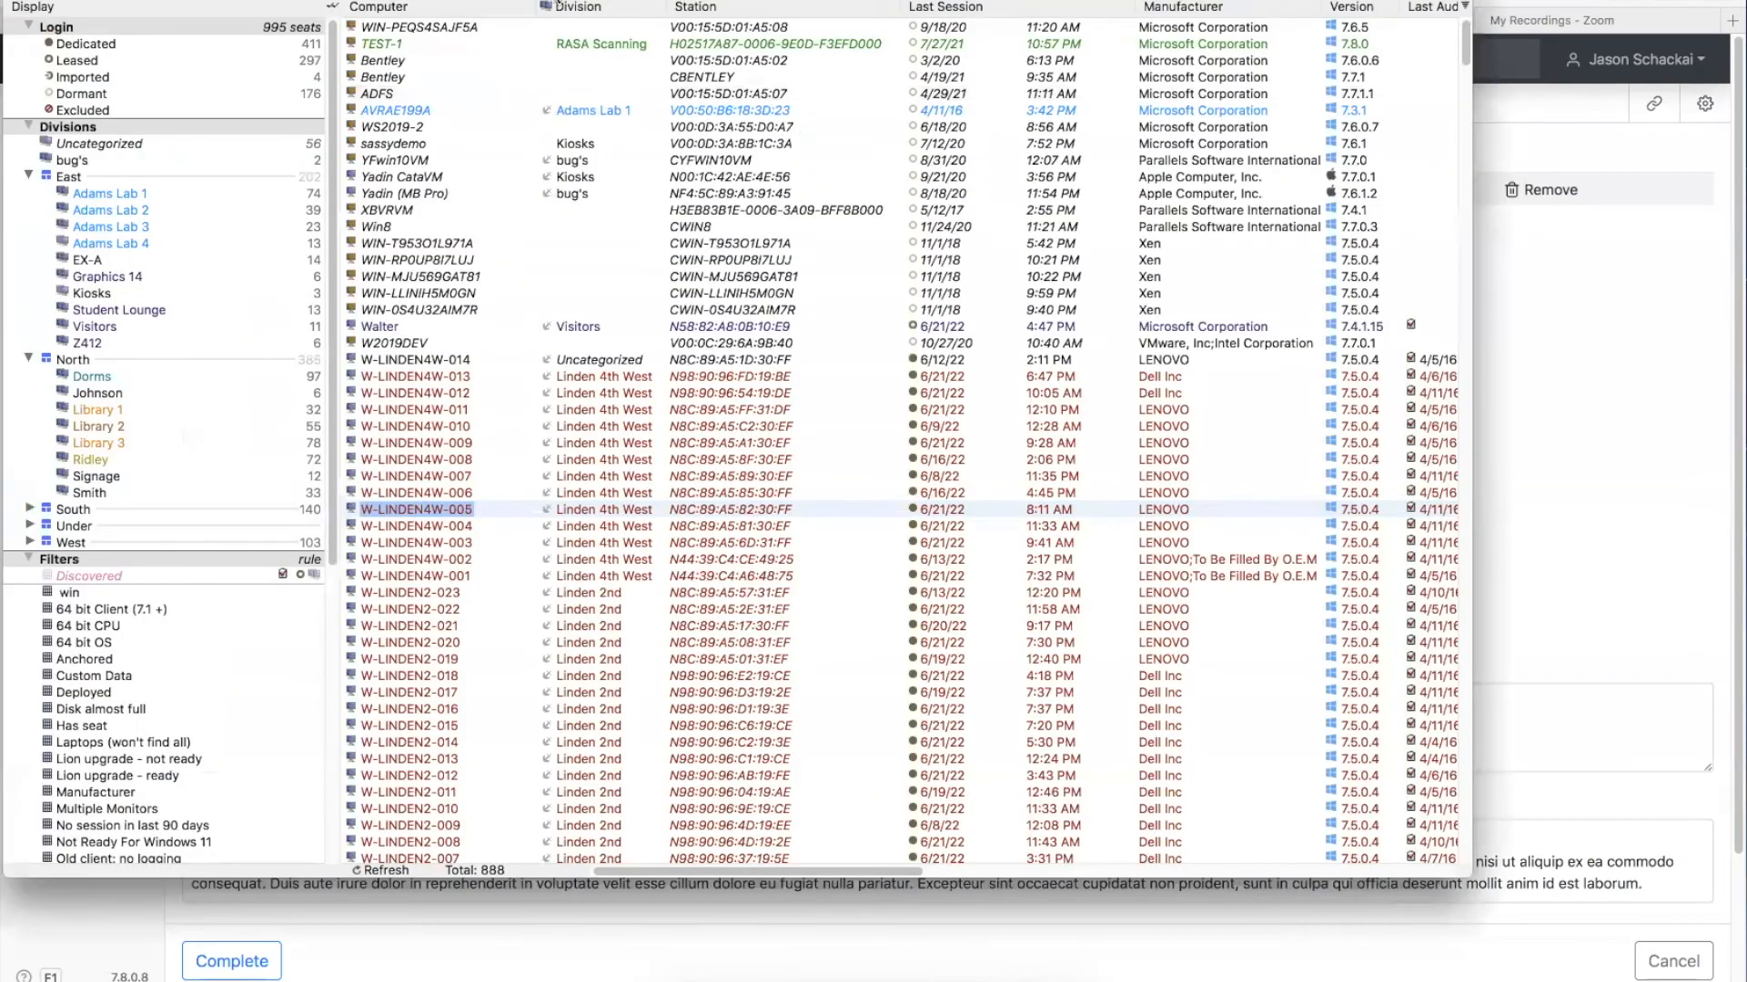
click(473, 2)
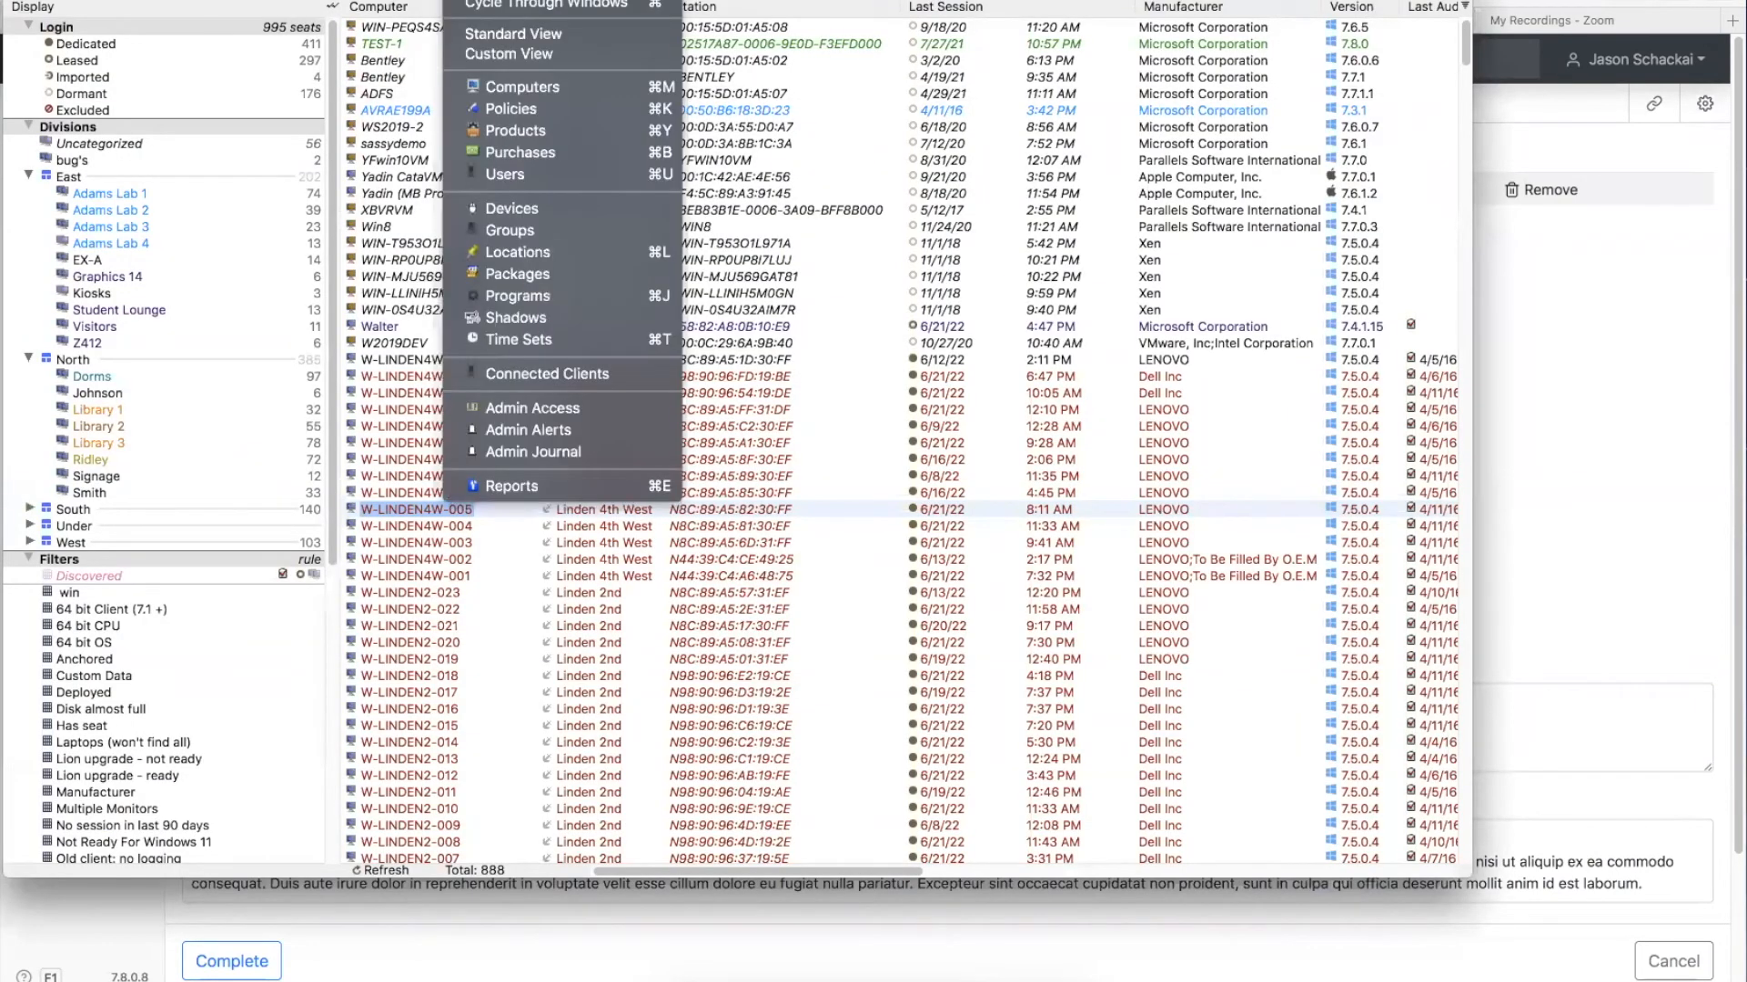
click(555, 180)
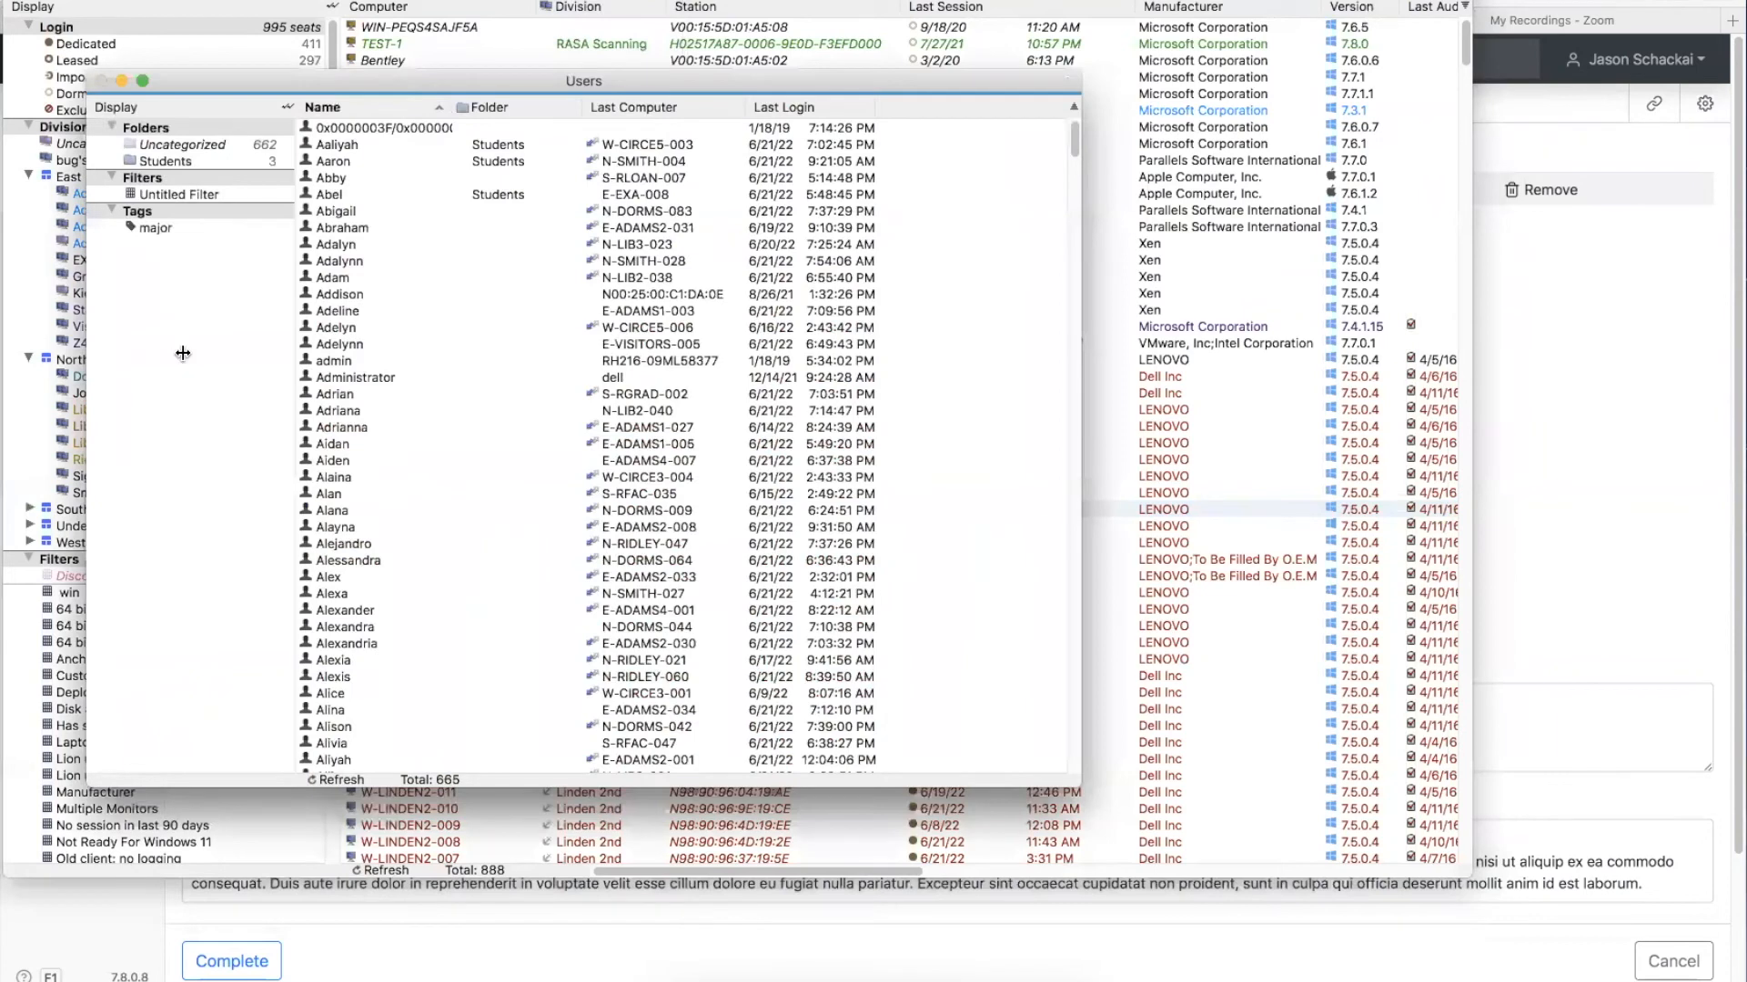
click(333, 280)
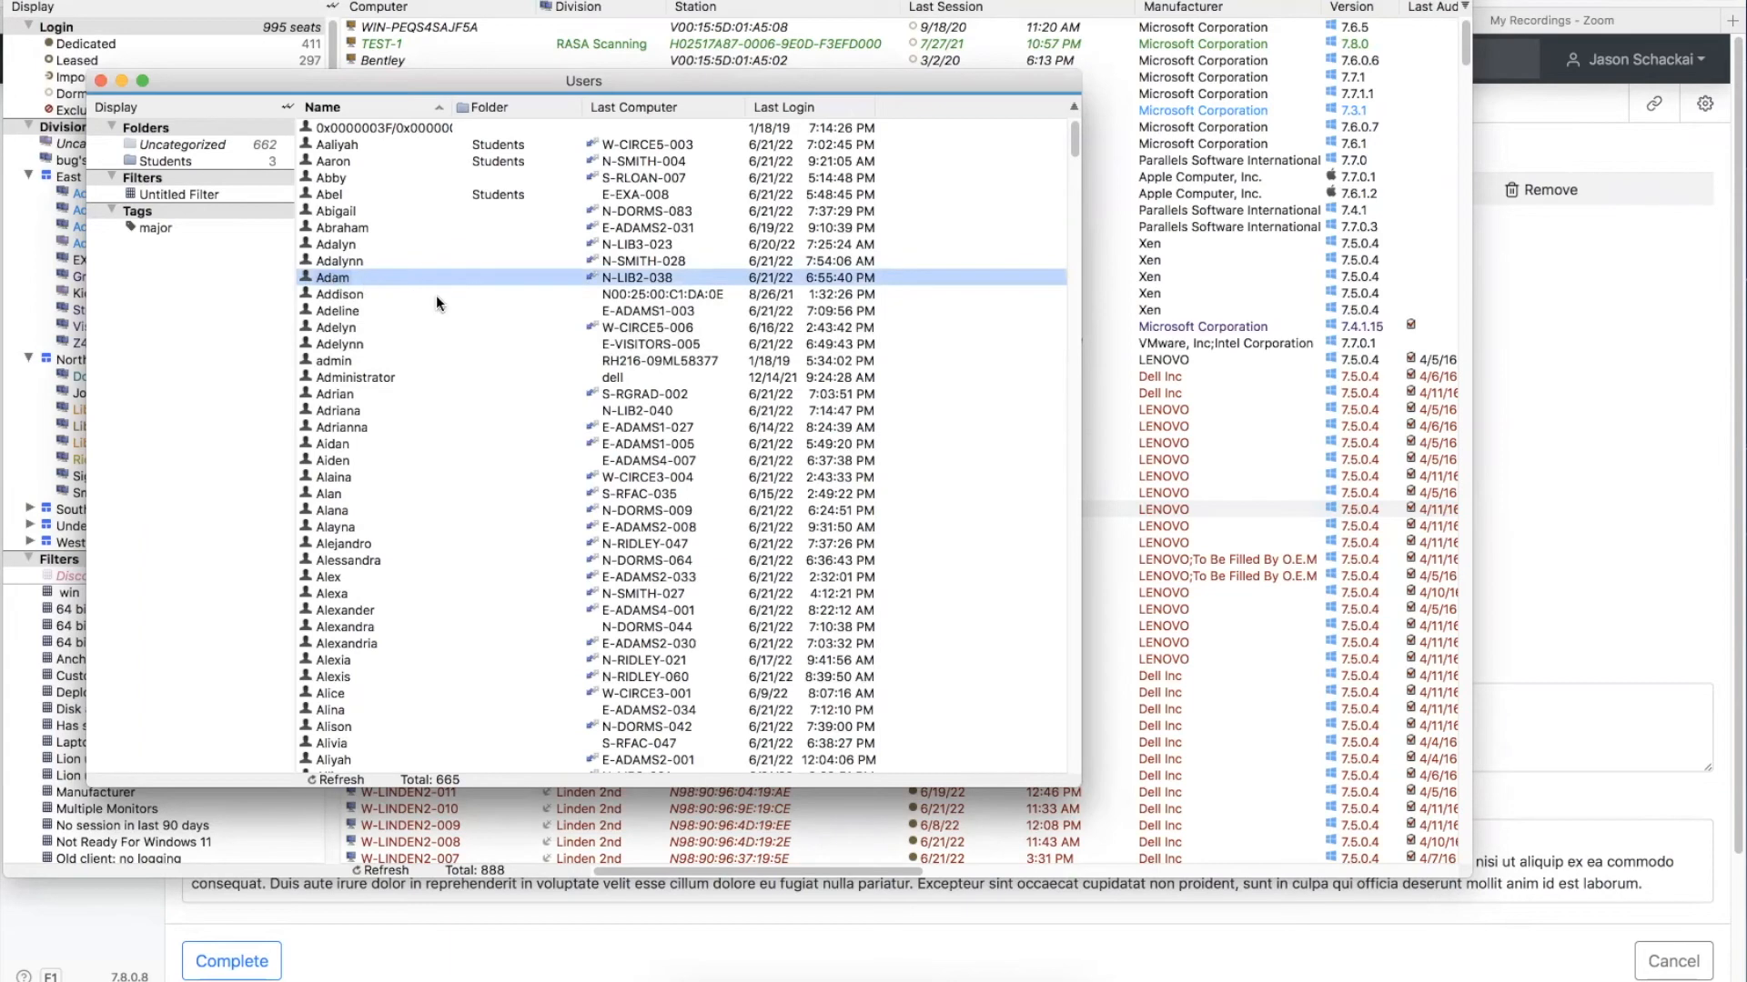
key(super+i)
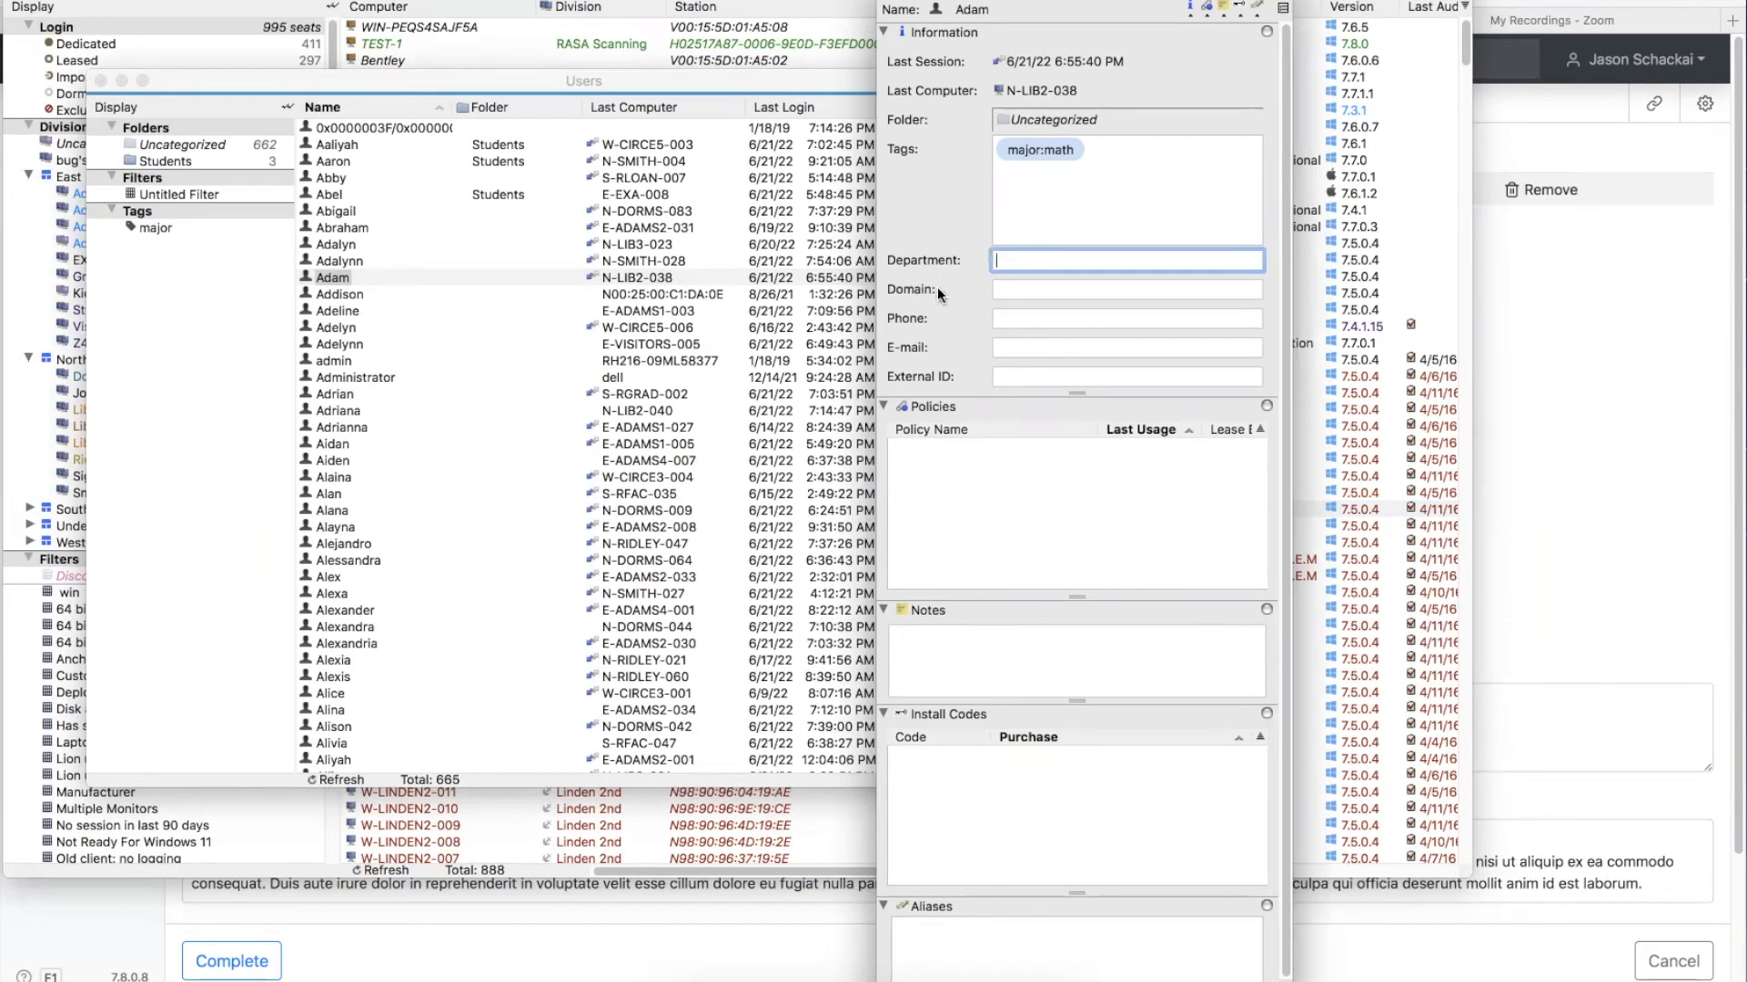
click(1024, 380)
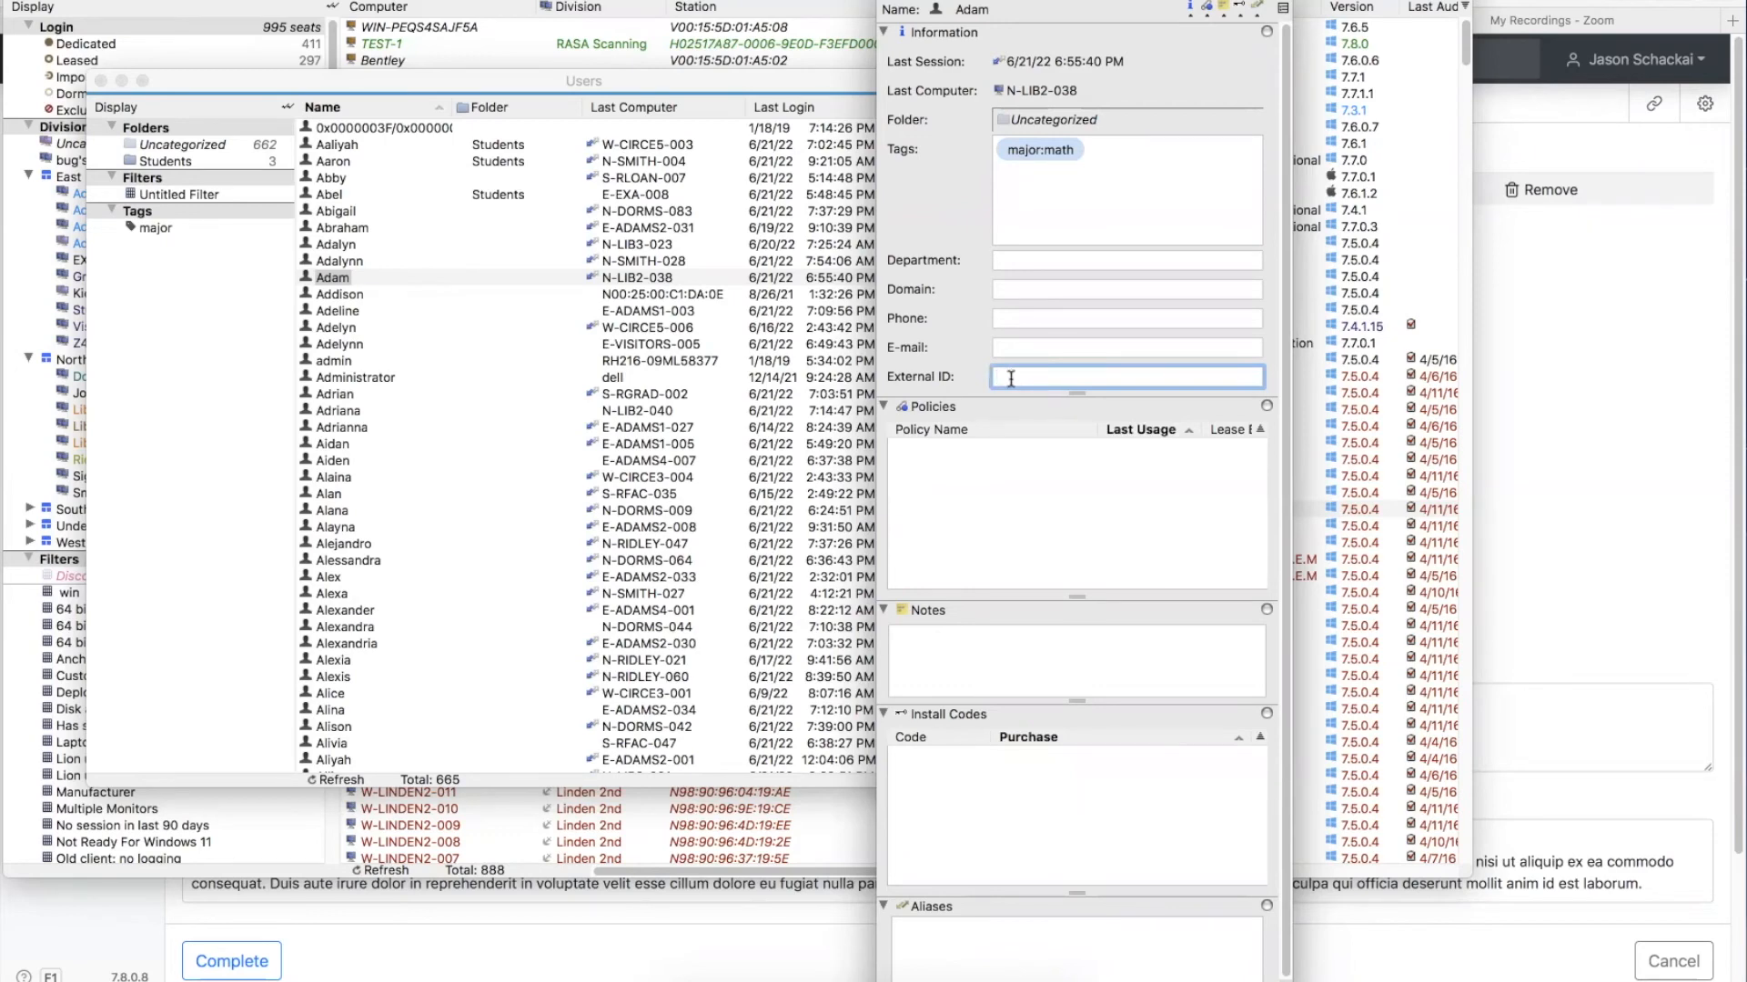
- Switch back to AllSight and choose an existing user as the borrower of Corsica, filling in the contact details from that record
click(1541, 330)
click(398, 267)
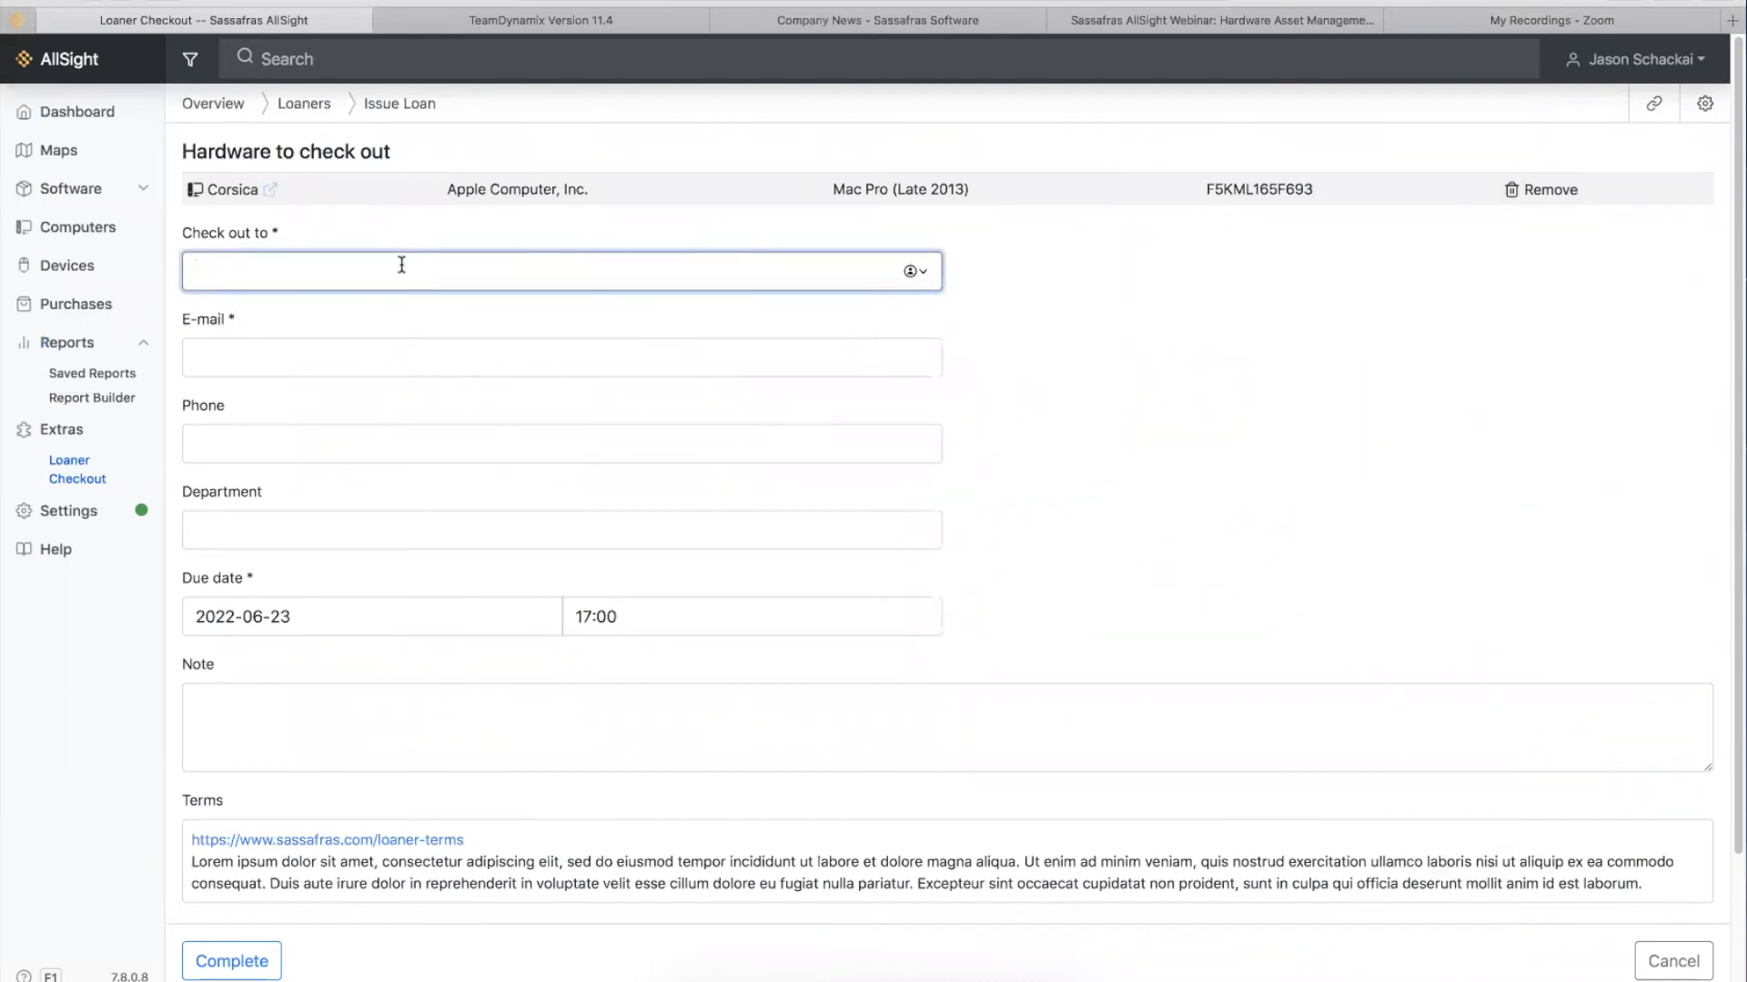
text(Mark)
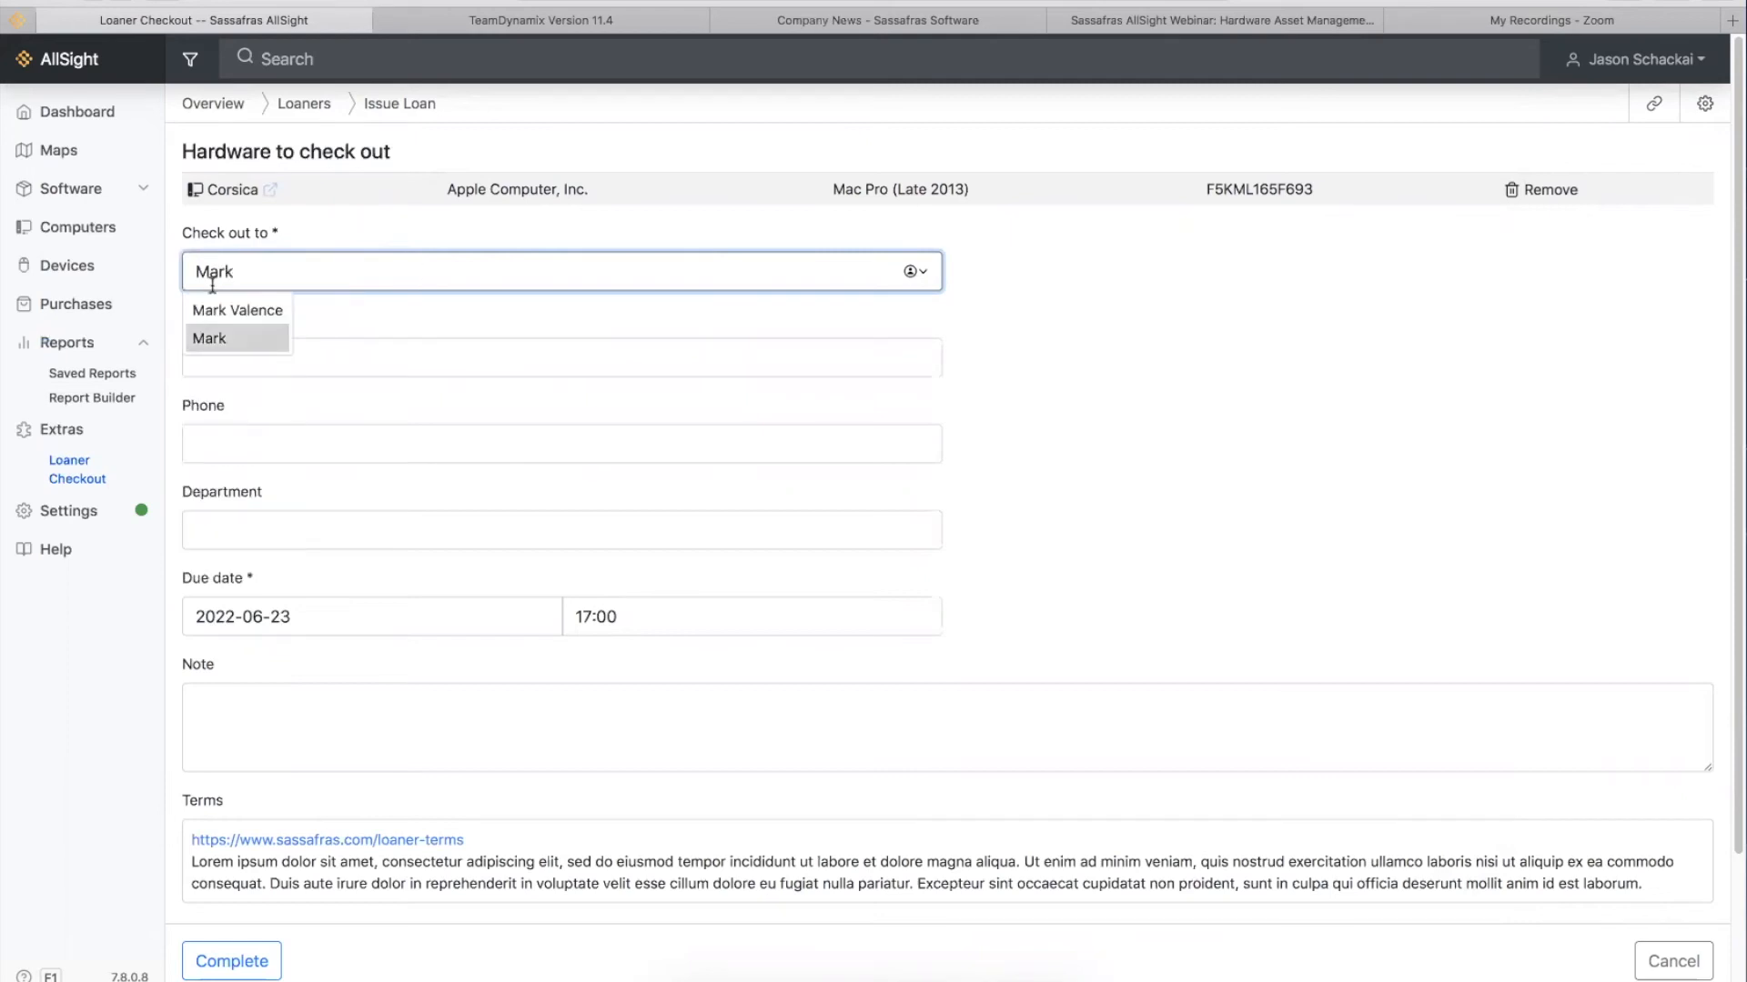
click(248, 304)
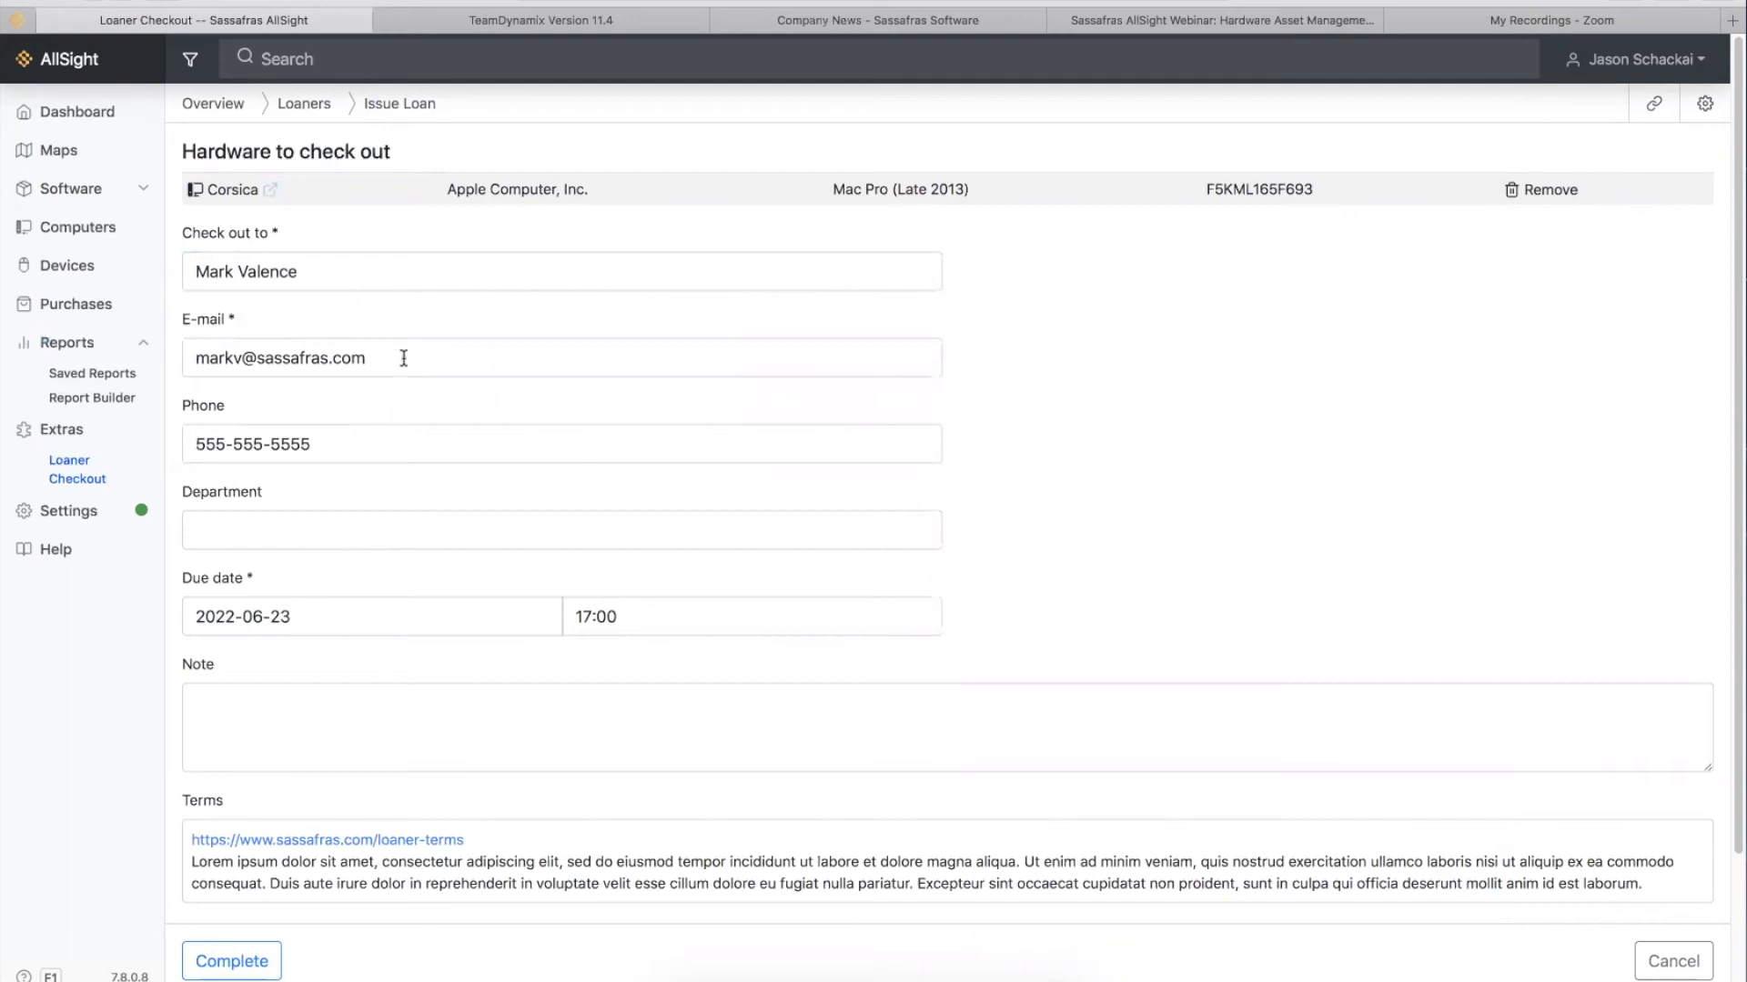
drag(400, 358, 209, 357)
drag(366, 447, 151, 441)
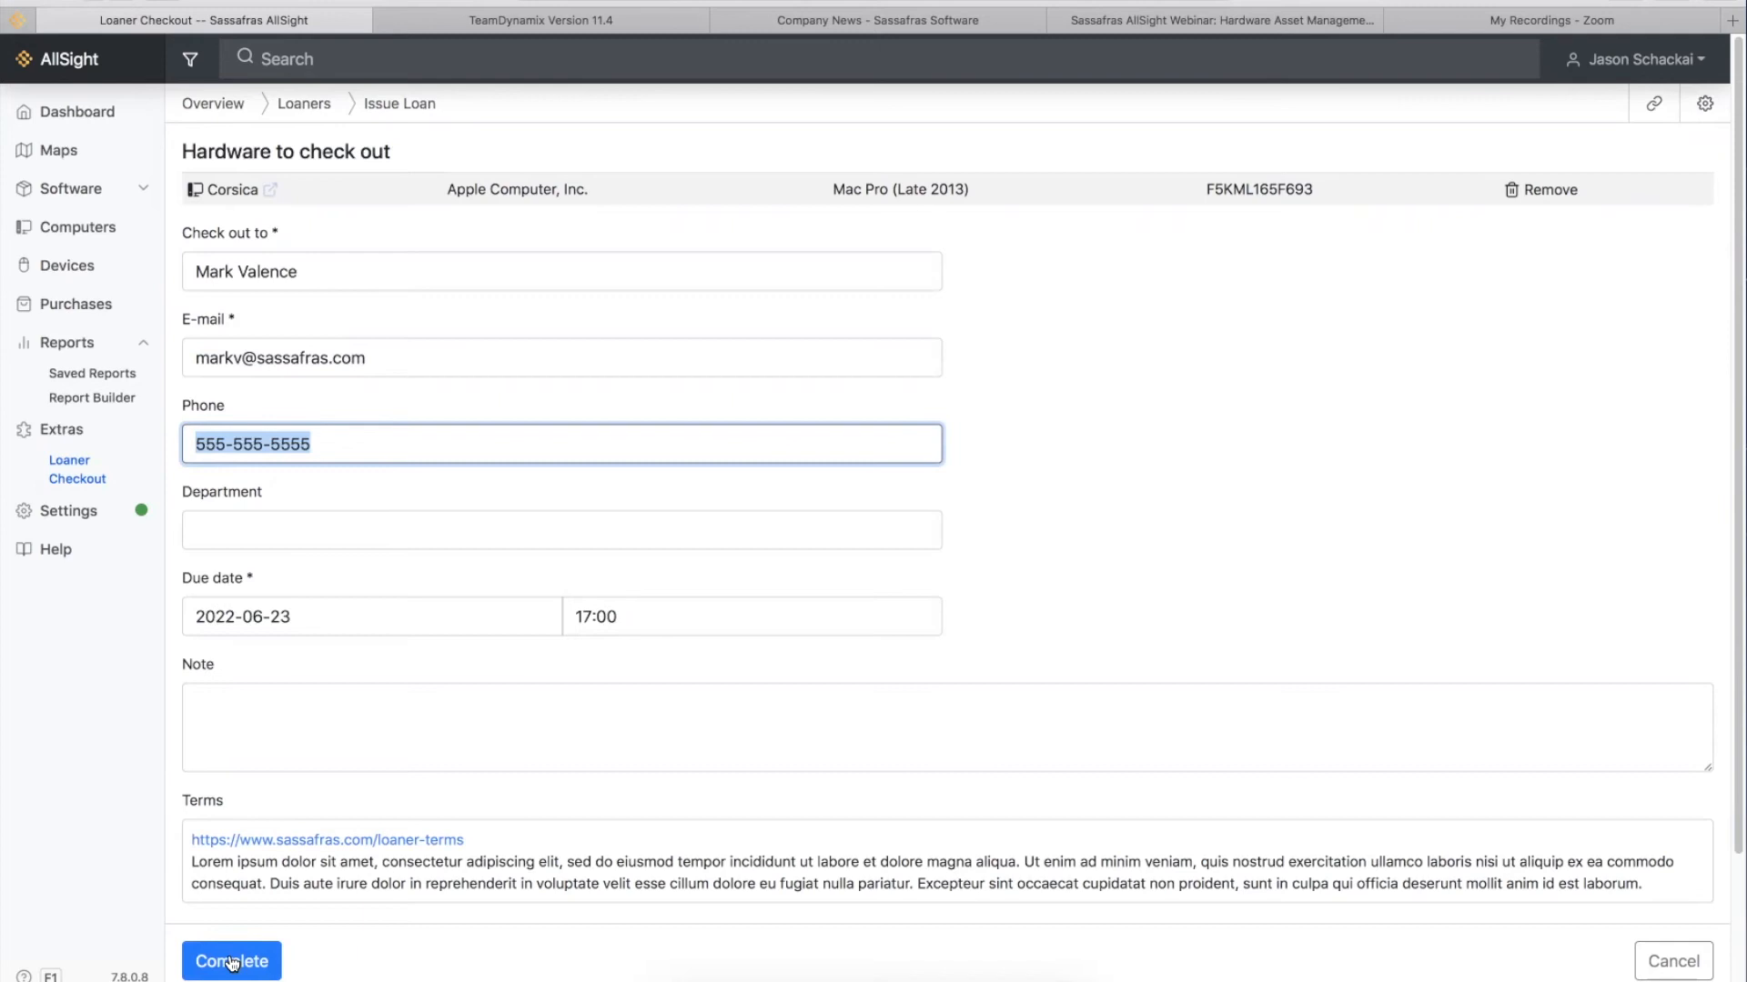
- Mark the loan terms as having a signature on file, complete the Corsica checkout, and close the loan summary
scroll(351, 749, down, 3)
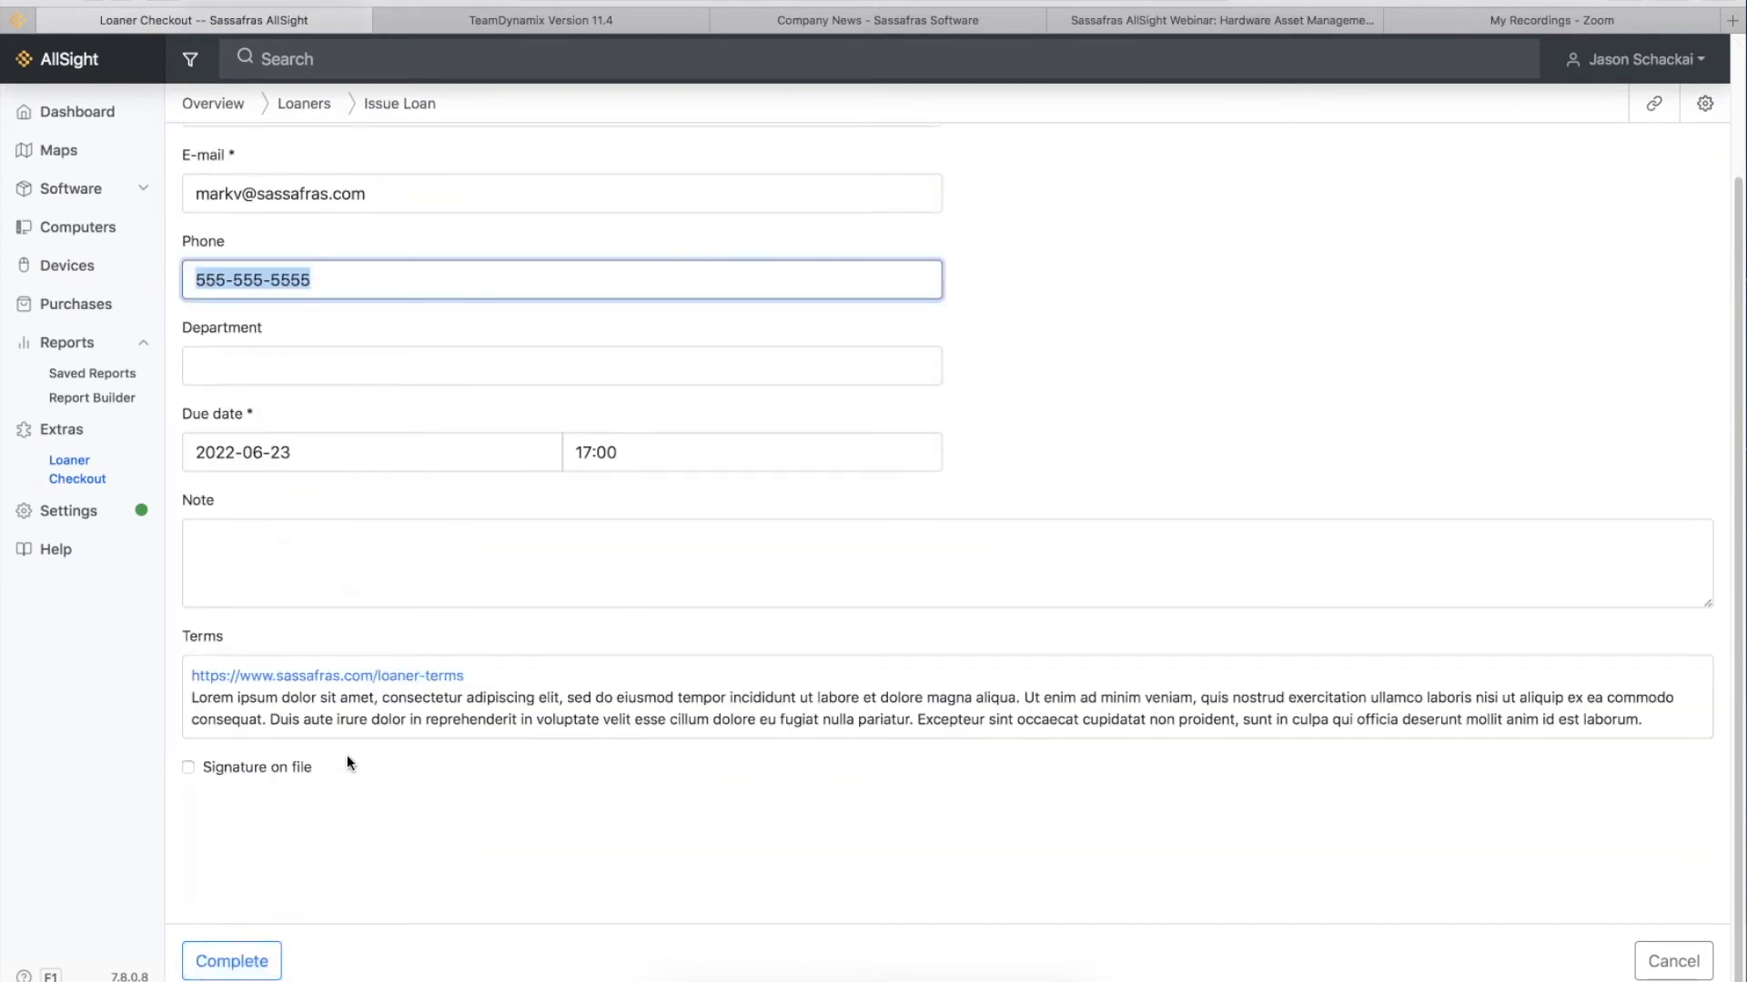
click(223, 764)
click(240, 961)
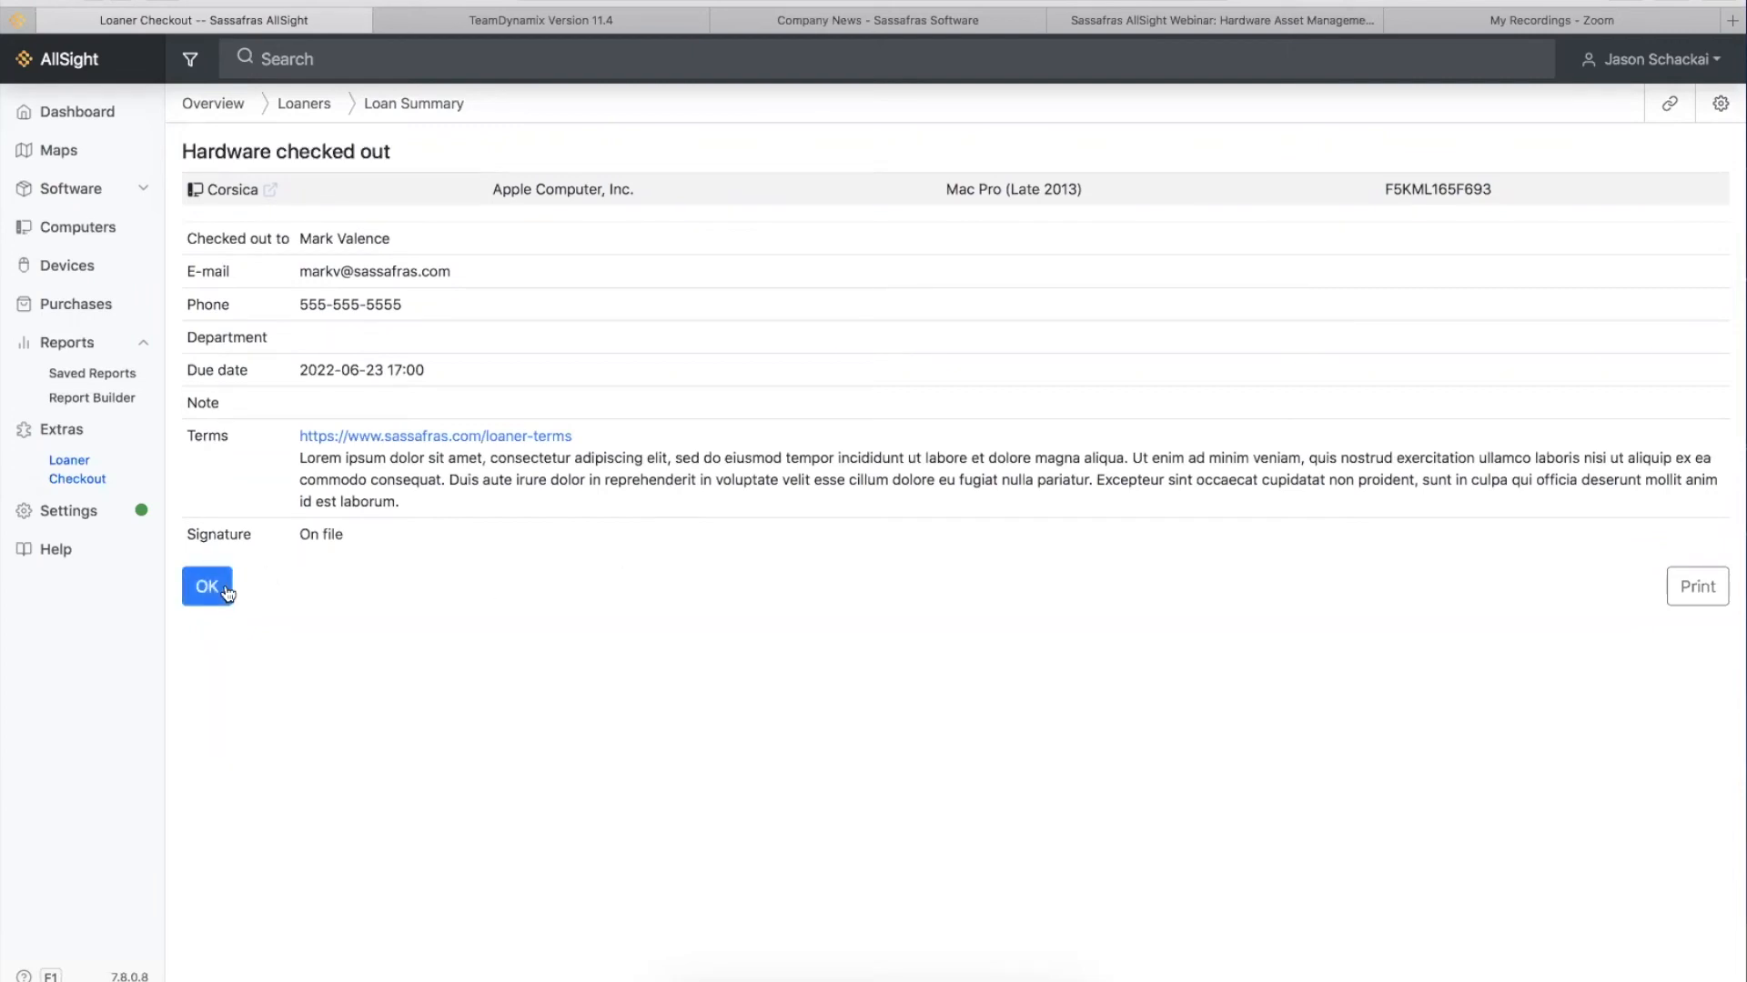
click(224, 584)
- Return the computer Catalina from the on-loan computers, and list the computers ready to loan
click(593, 636)
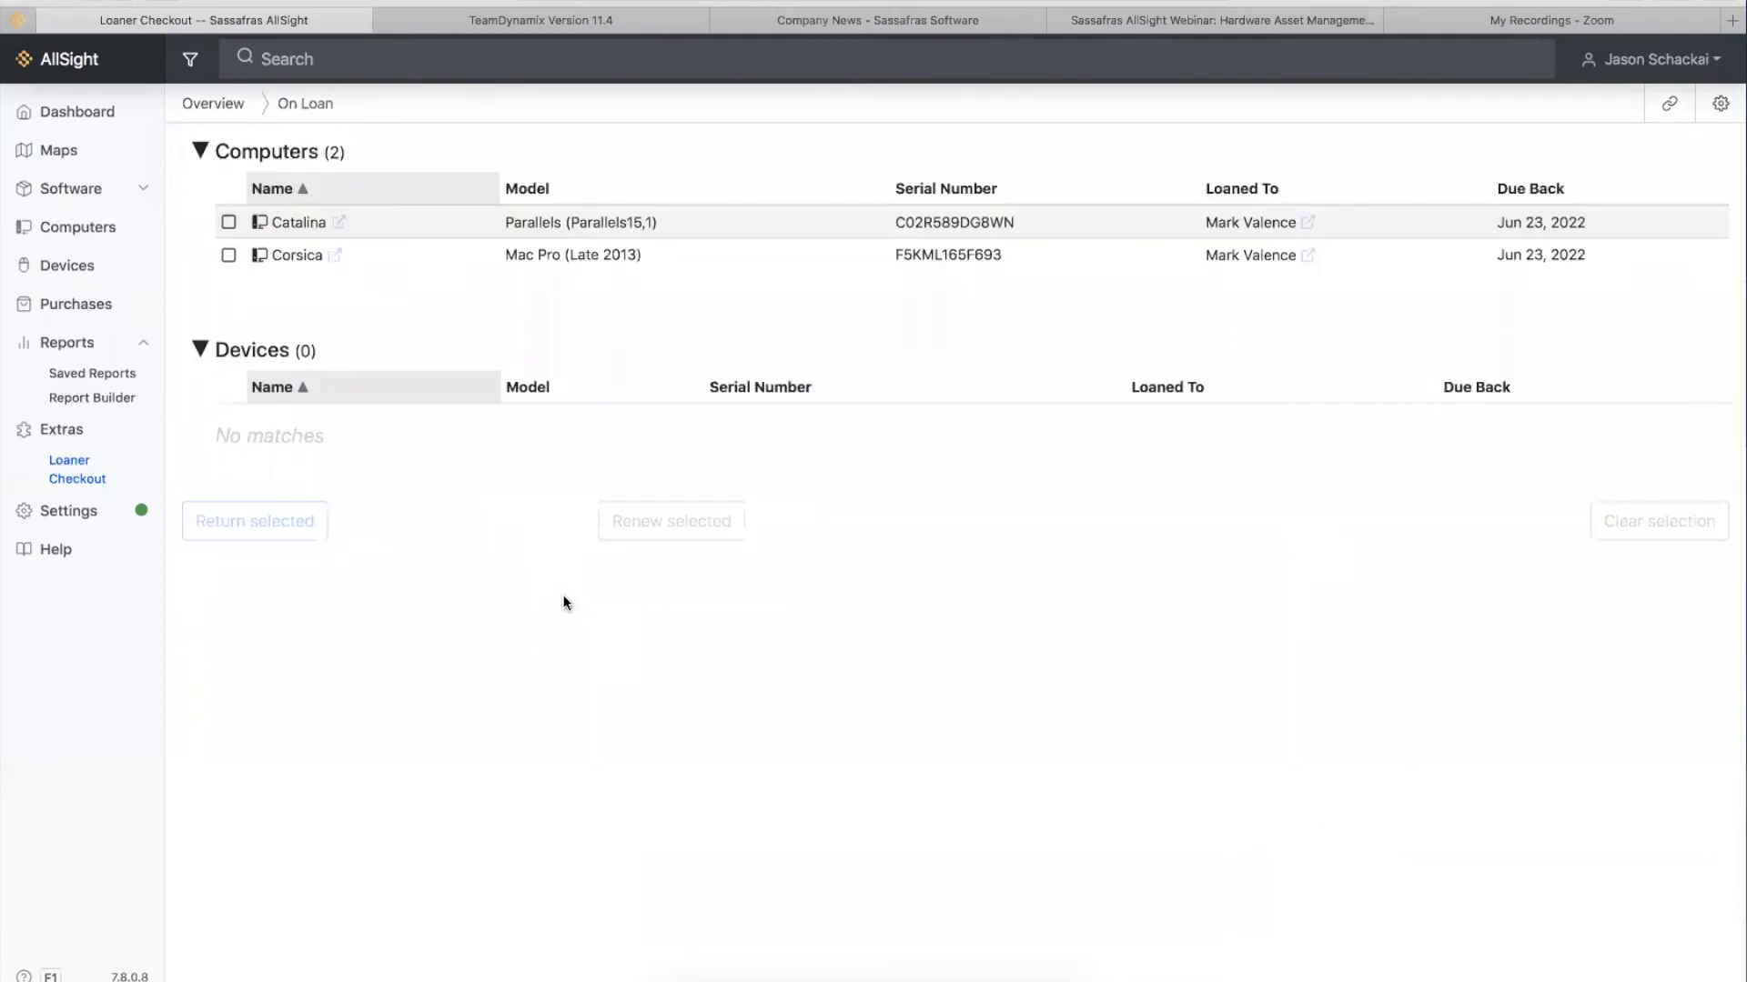
click(226, 224)
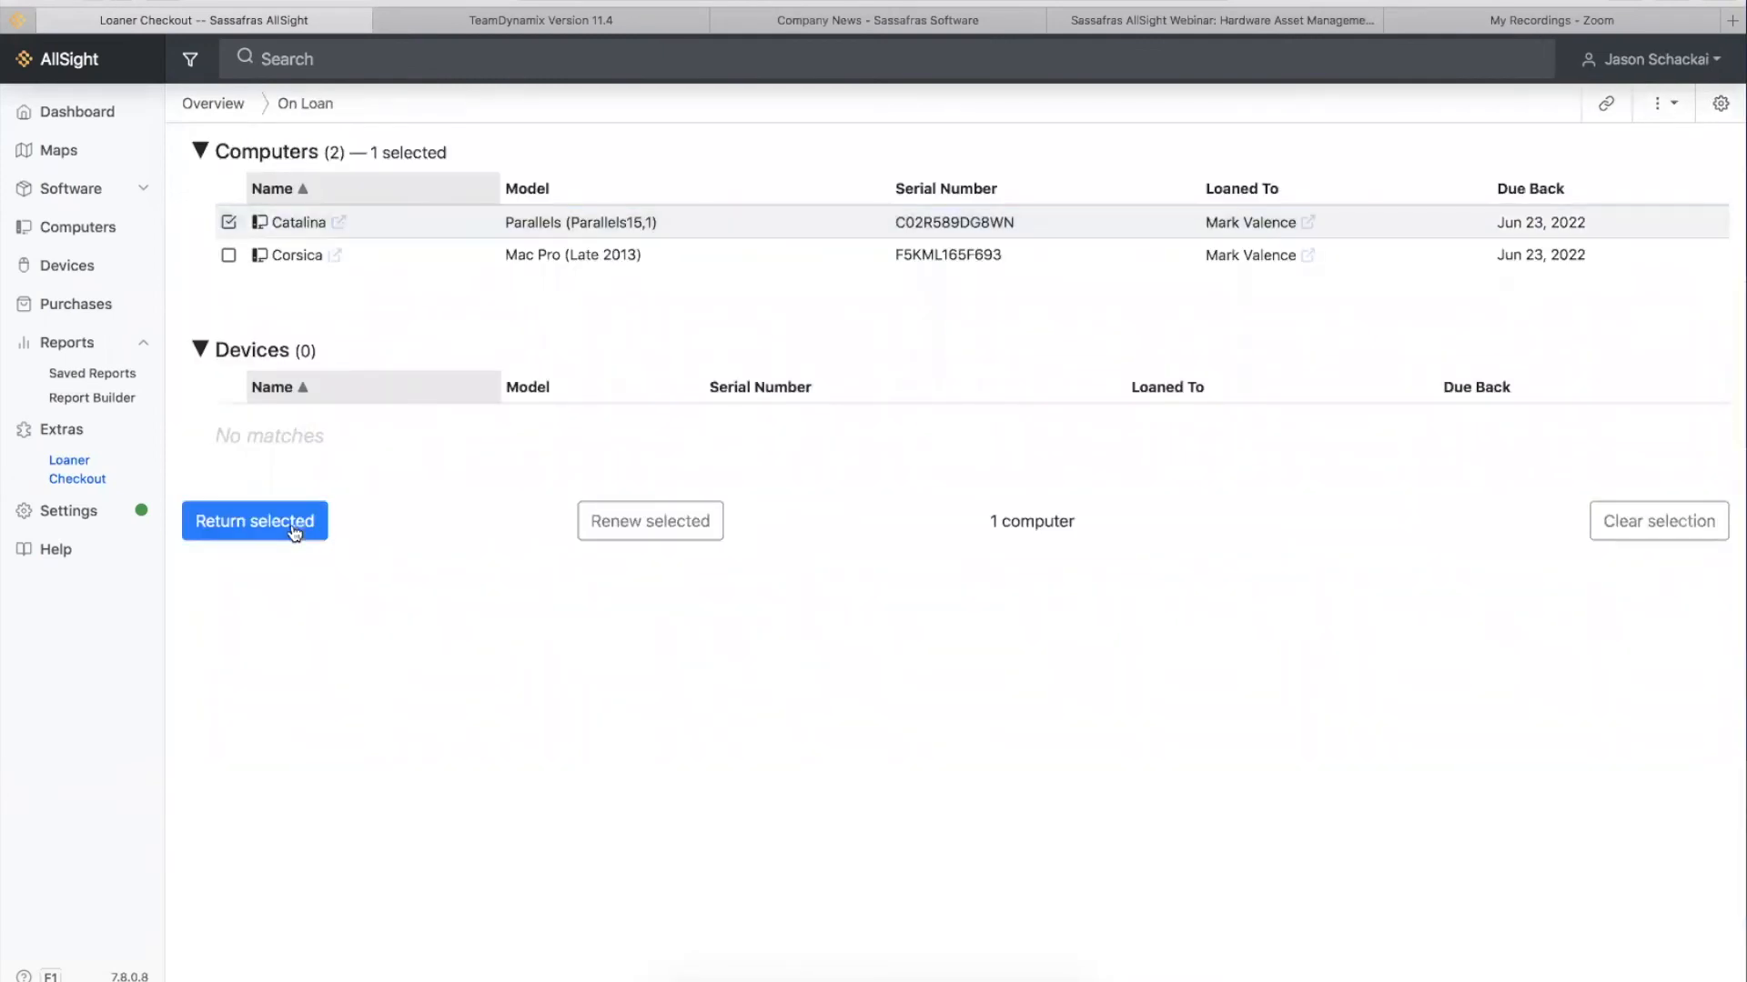
click(289, 528)
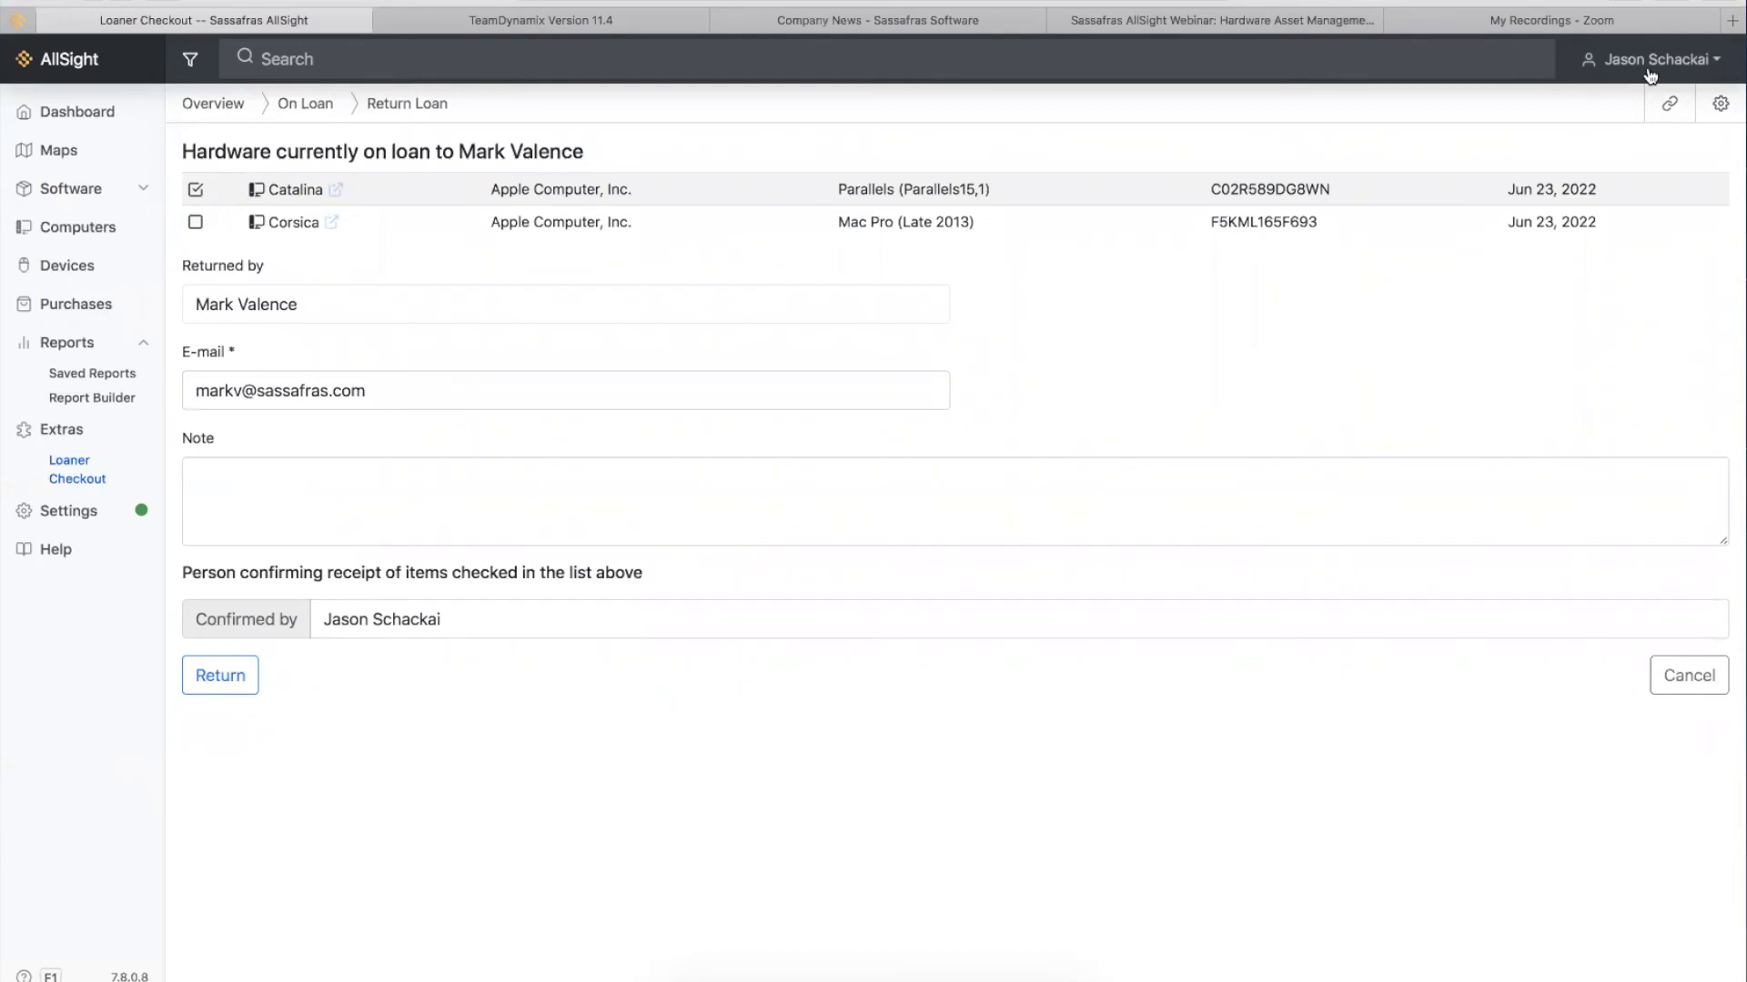
click(220, 675)
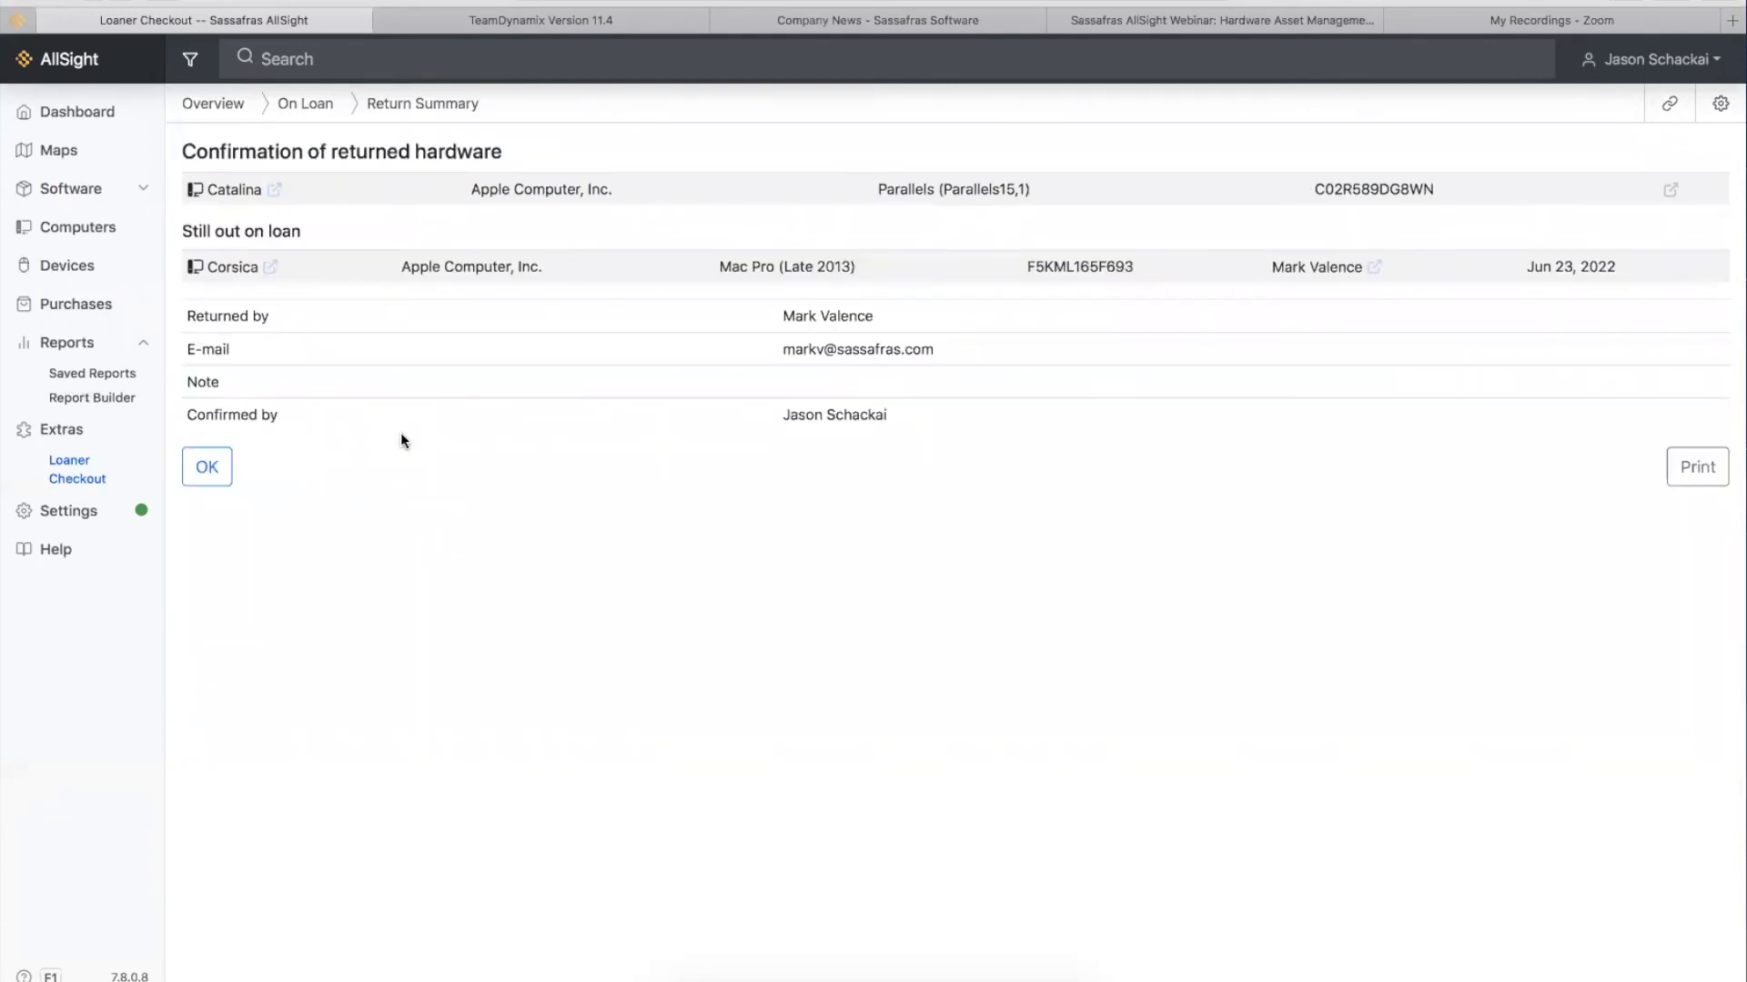
click(77, 469)
click(550, 366)
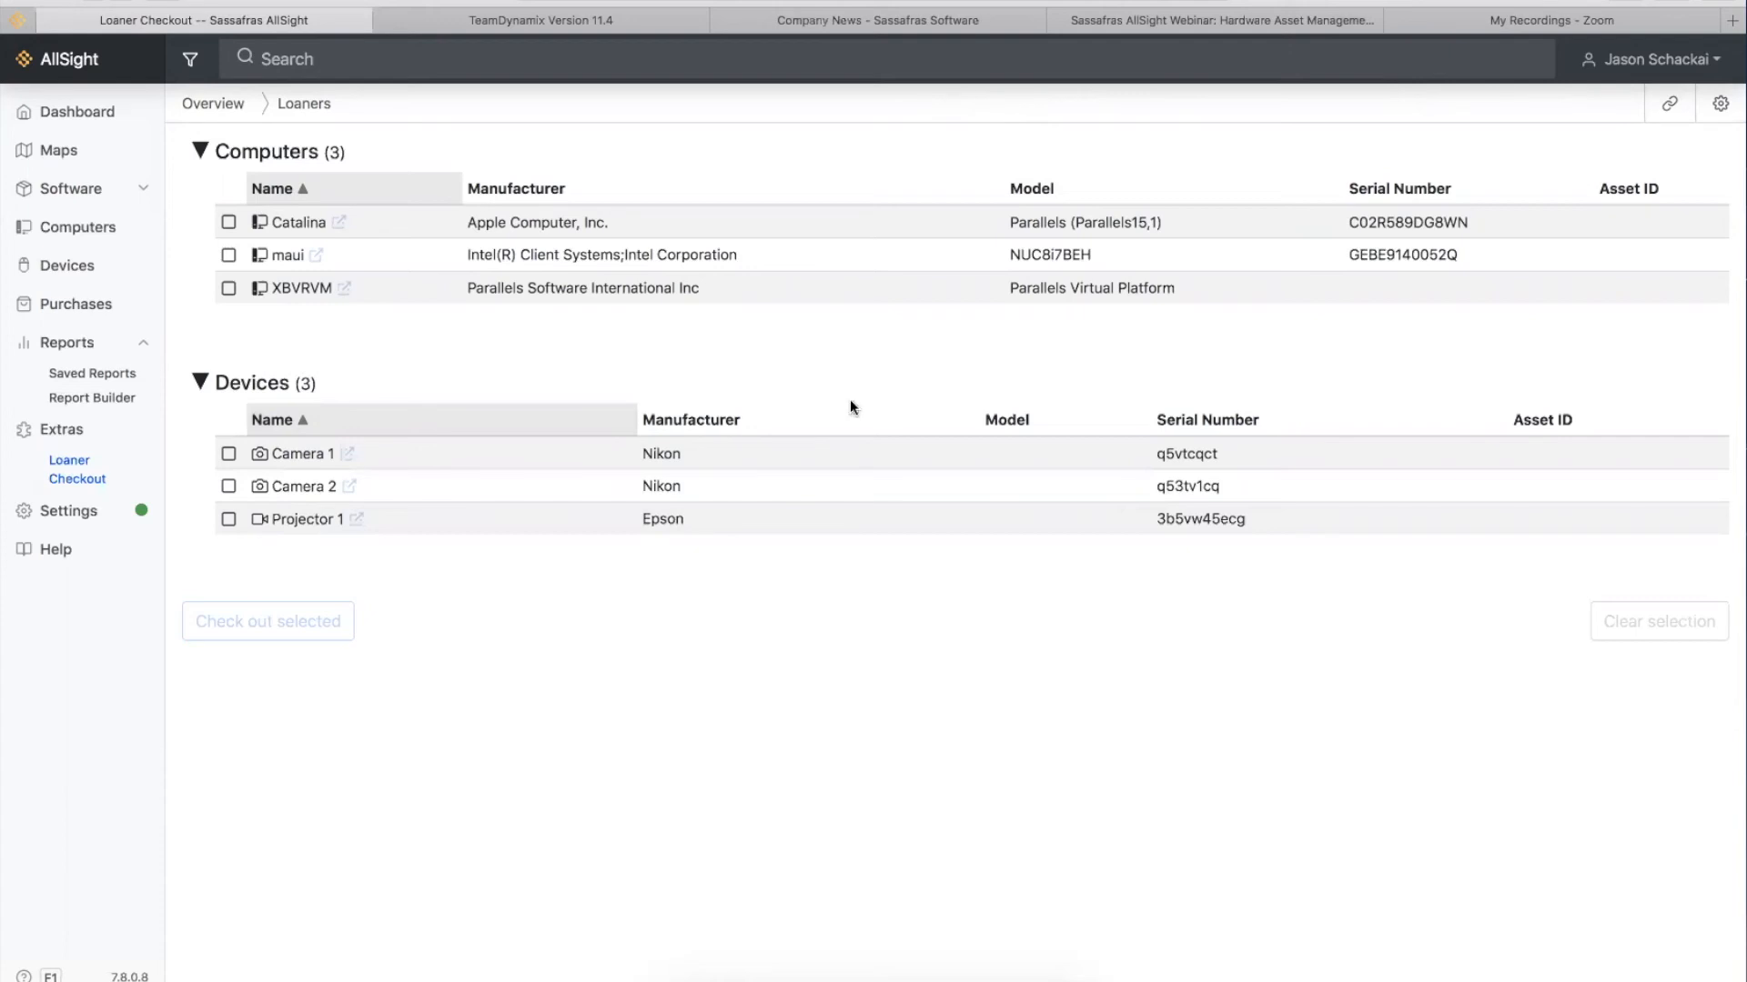
- Reopen Loaner Checkout from Extras, scope the overview to the Adams Lab 1 division, and remove the scope again
click(61, 431)
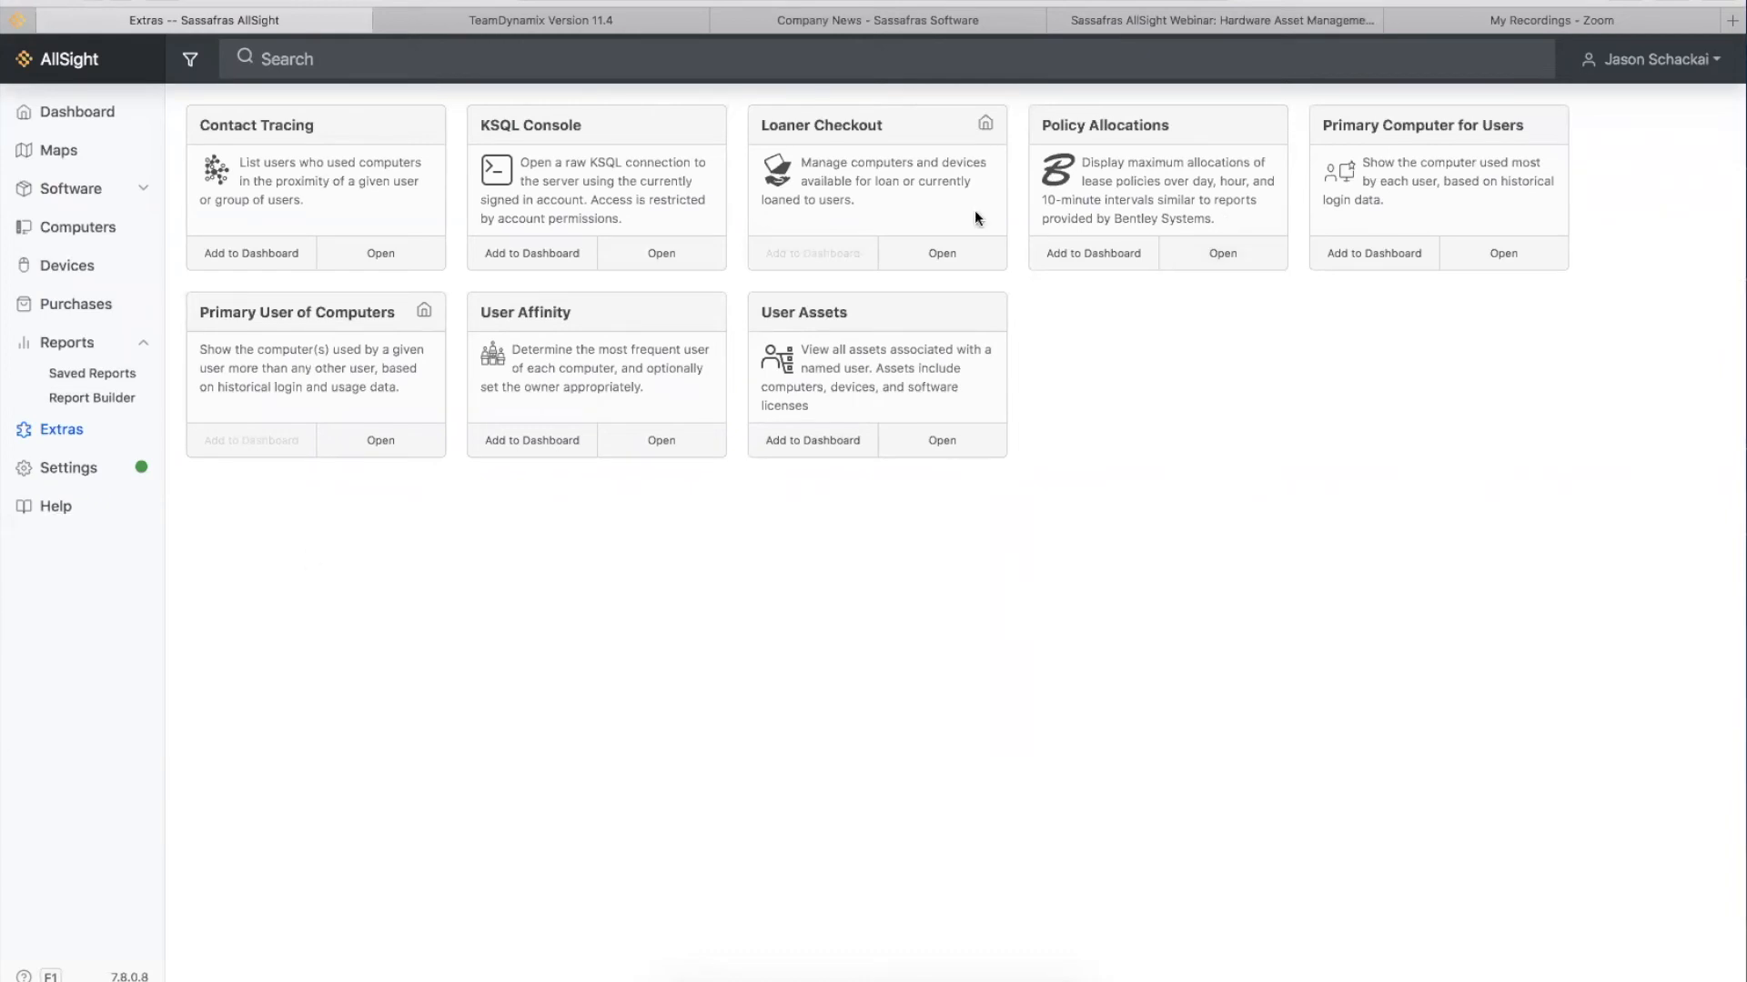
click(955, 266)
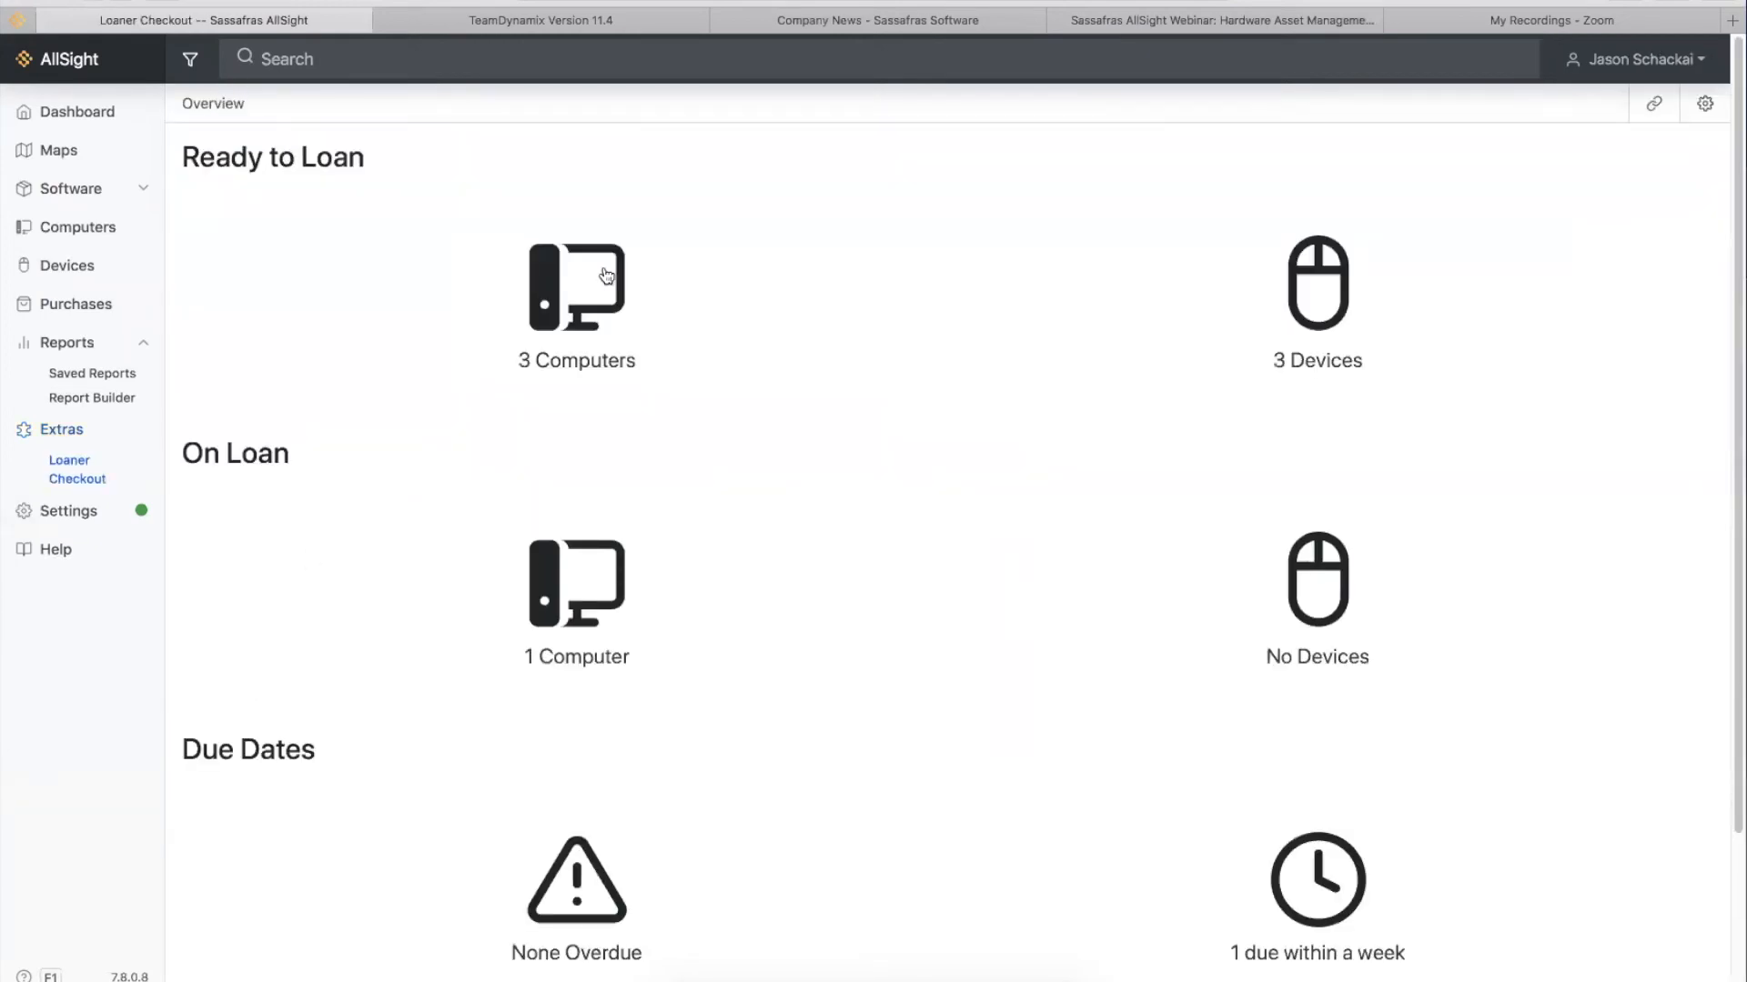
click(190, 59)
click(268, 224)
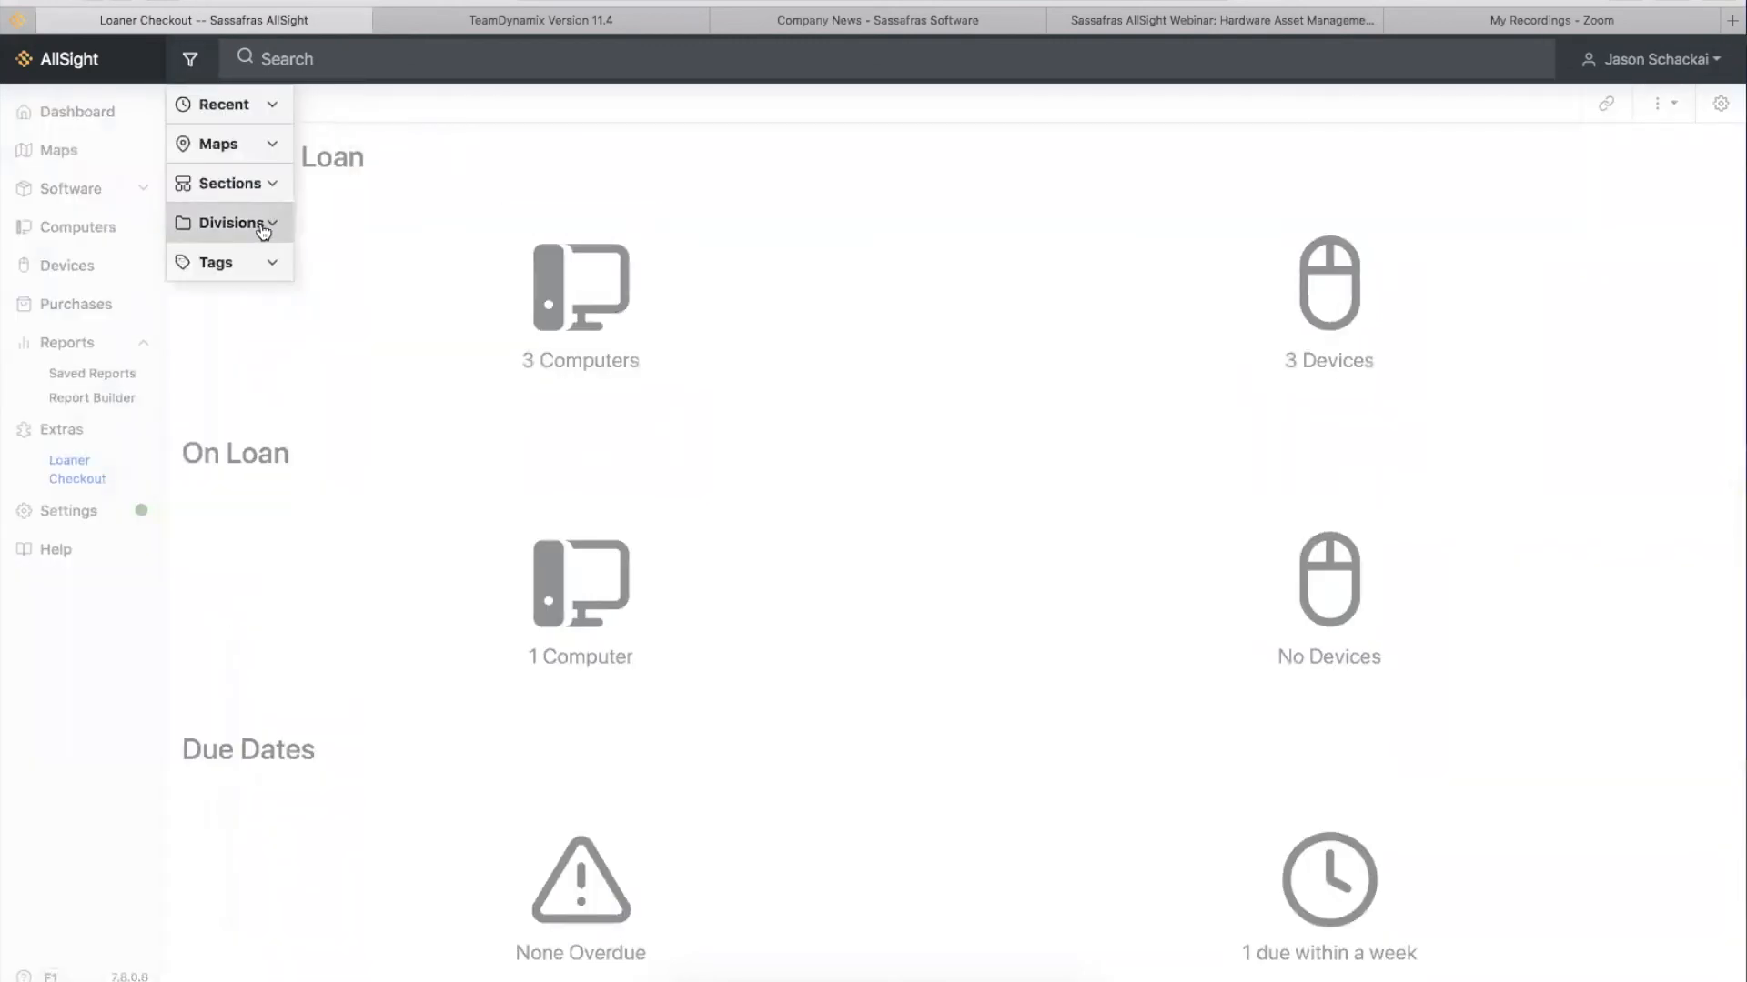
click(259, 225)
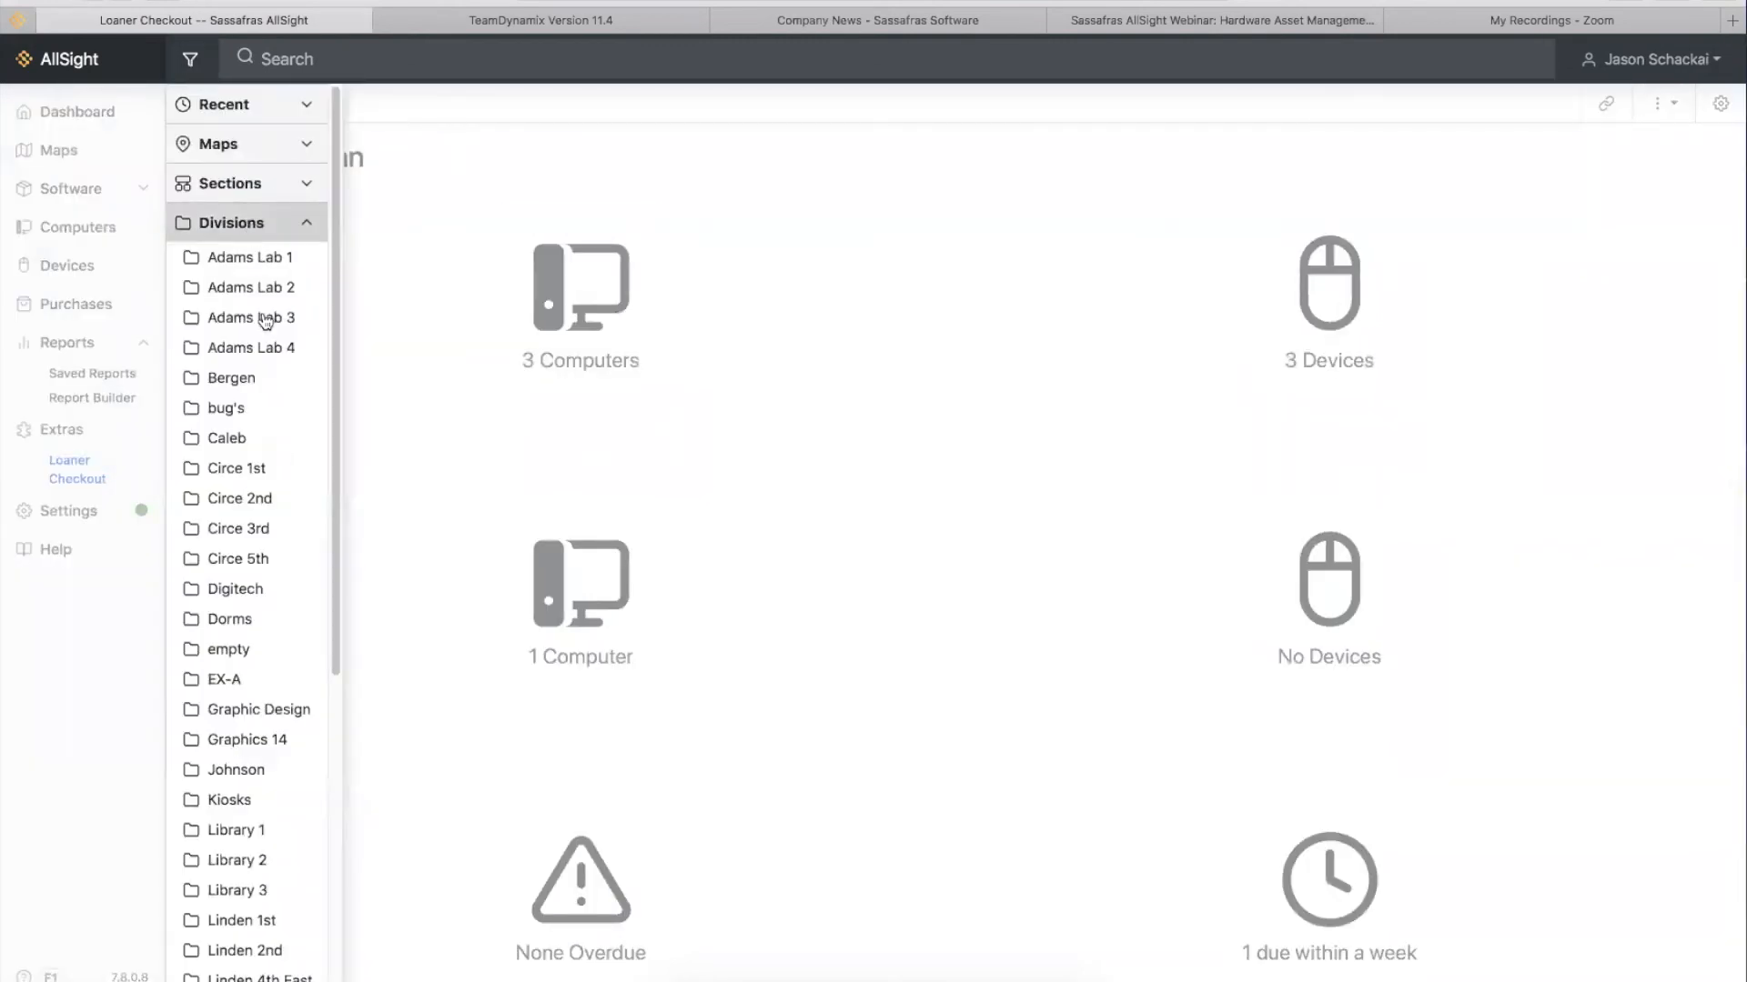
click(254, 258)
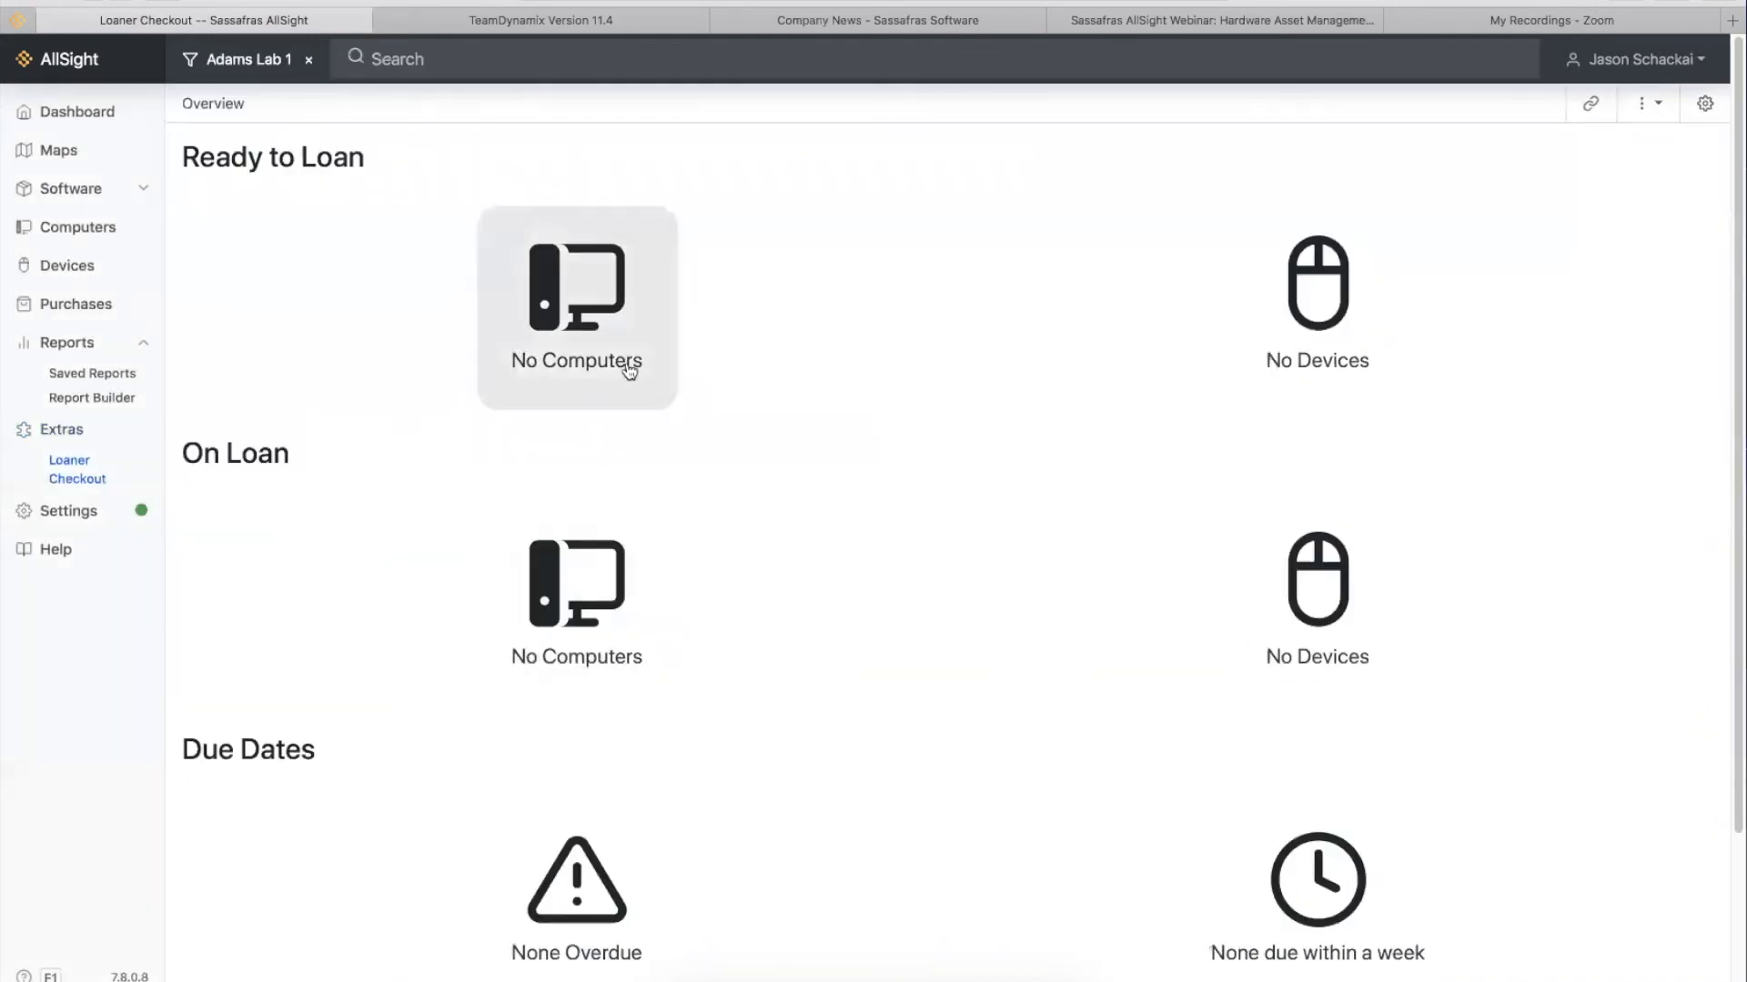
click(308, 60)
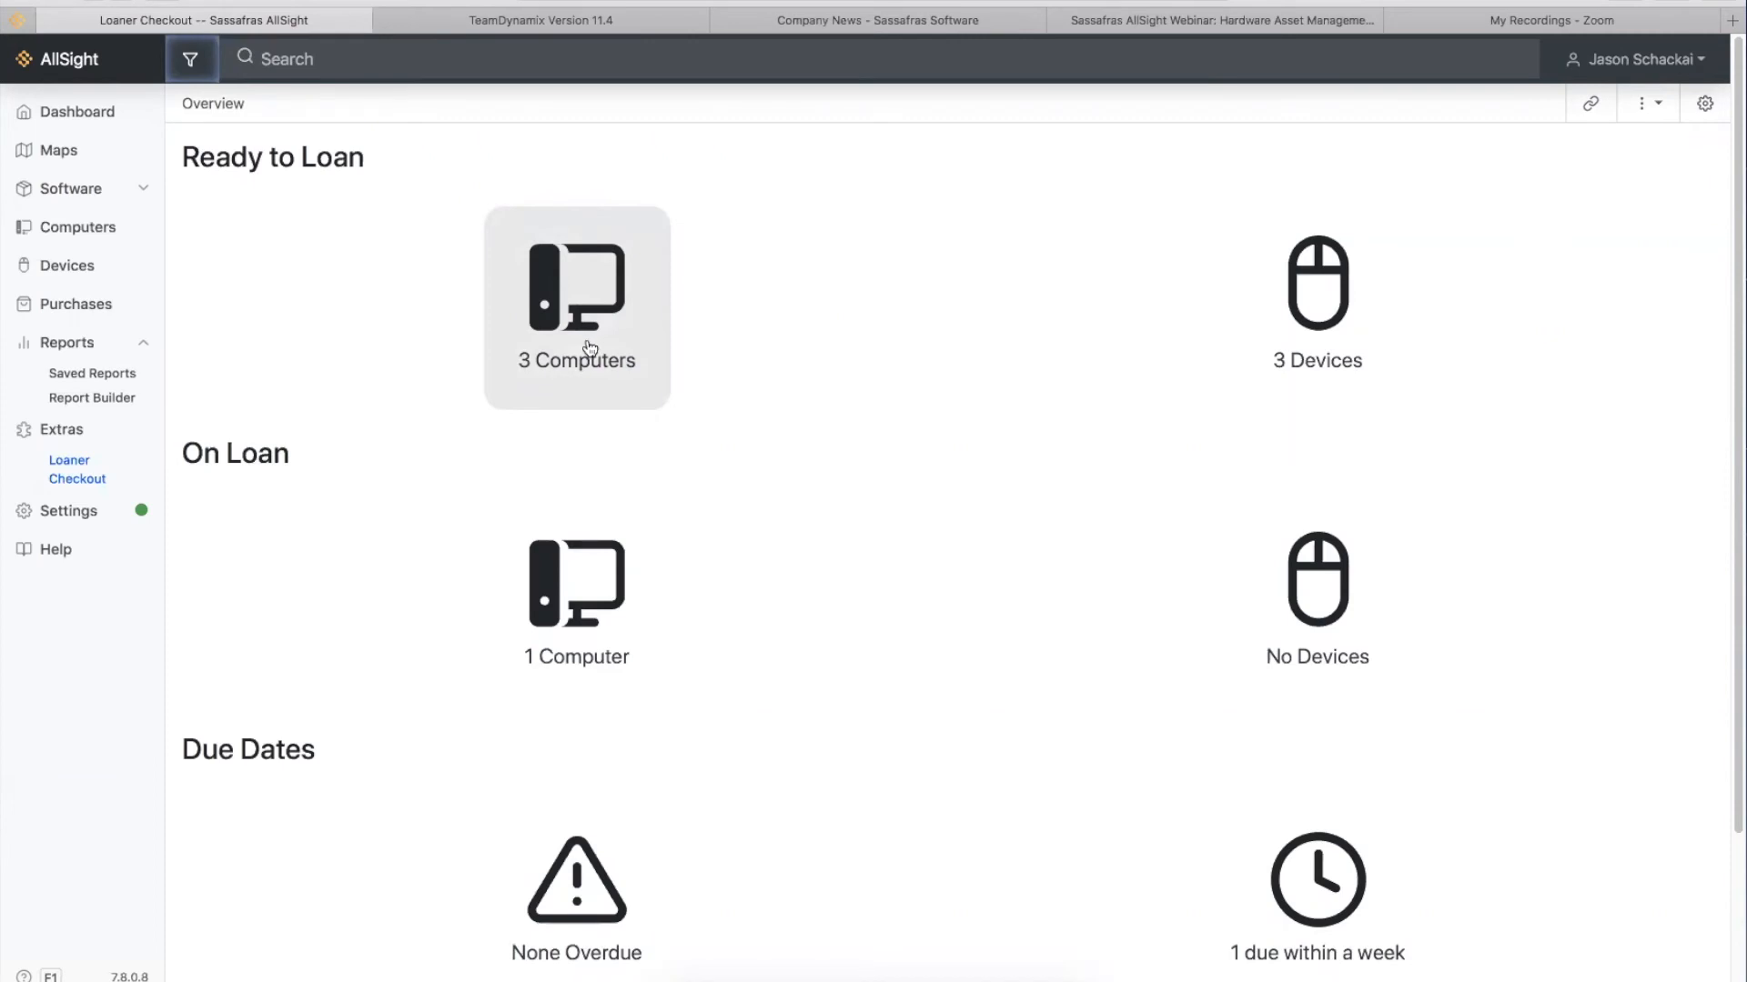
- Open the User Assets extra and look up the borrower's assets by first name
click(62, 430)
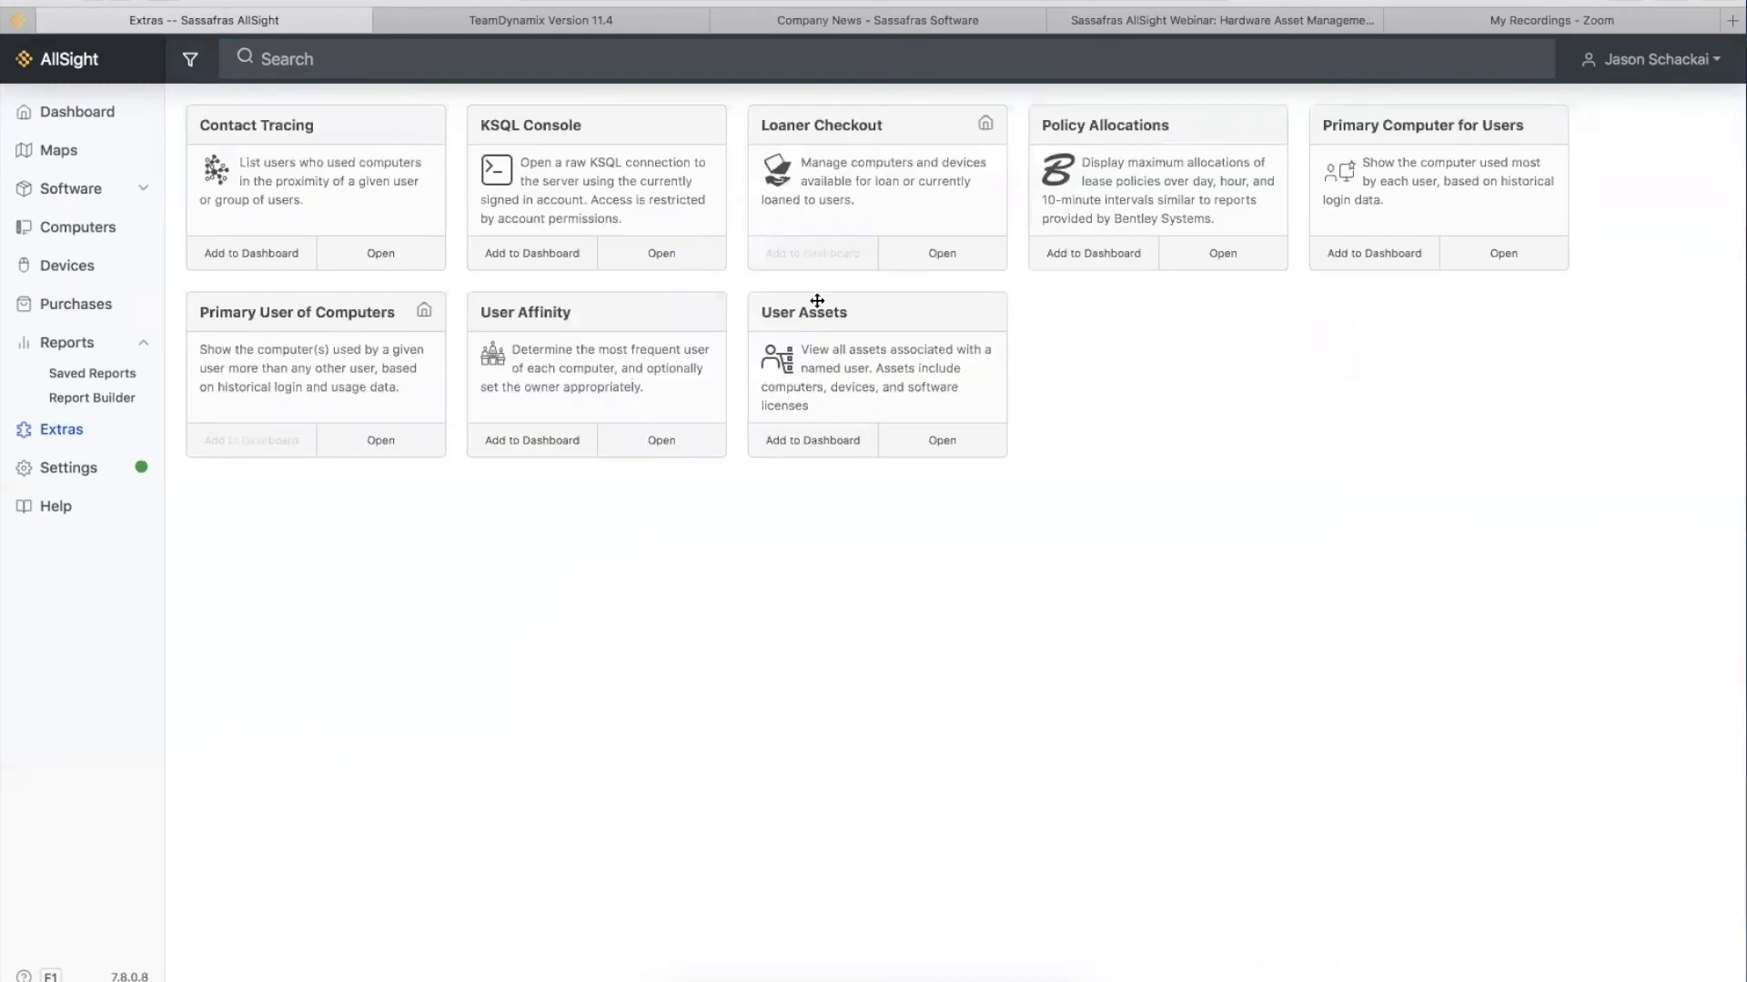
click(968, 451)
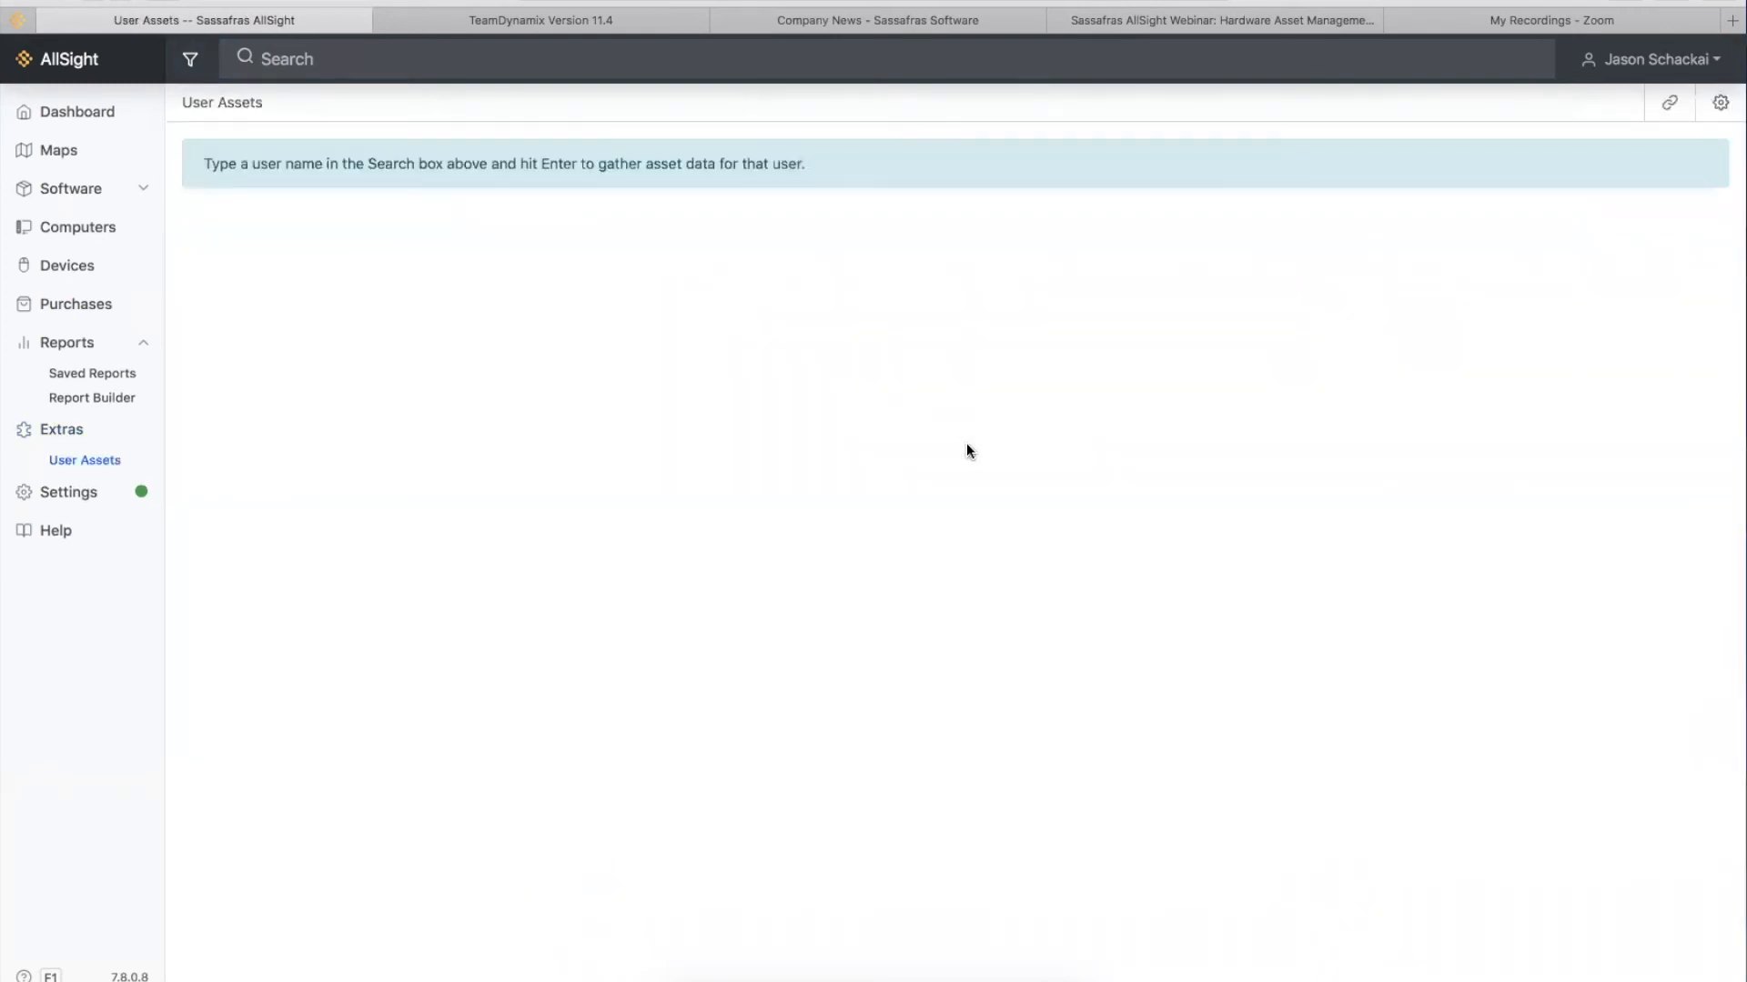
click(288, 56)
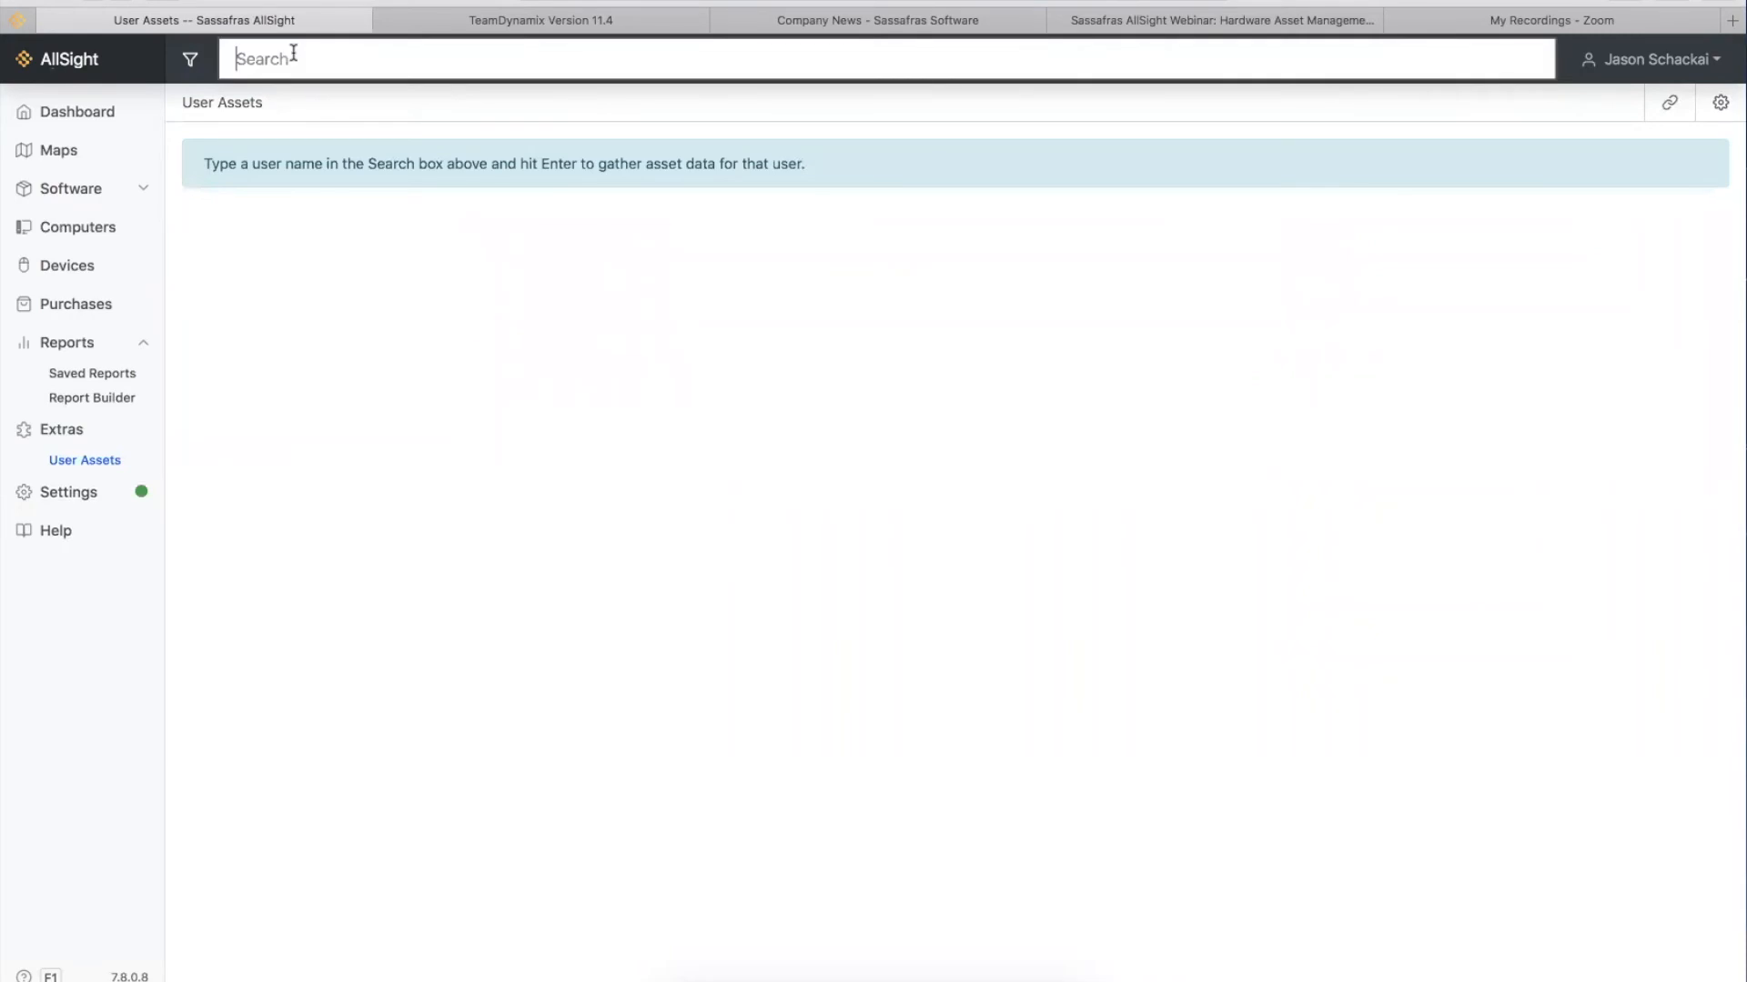
text(J)
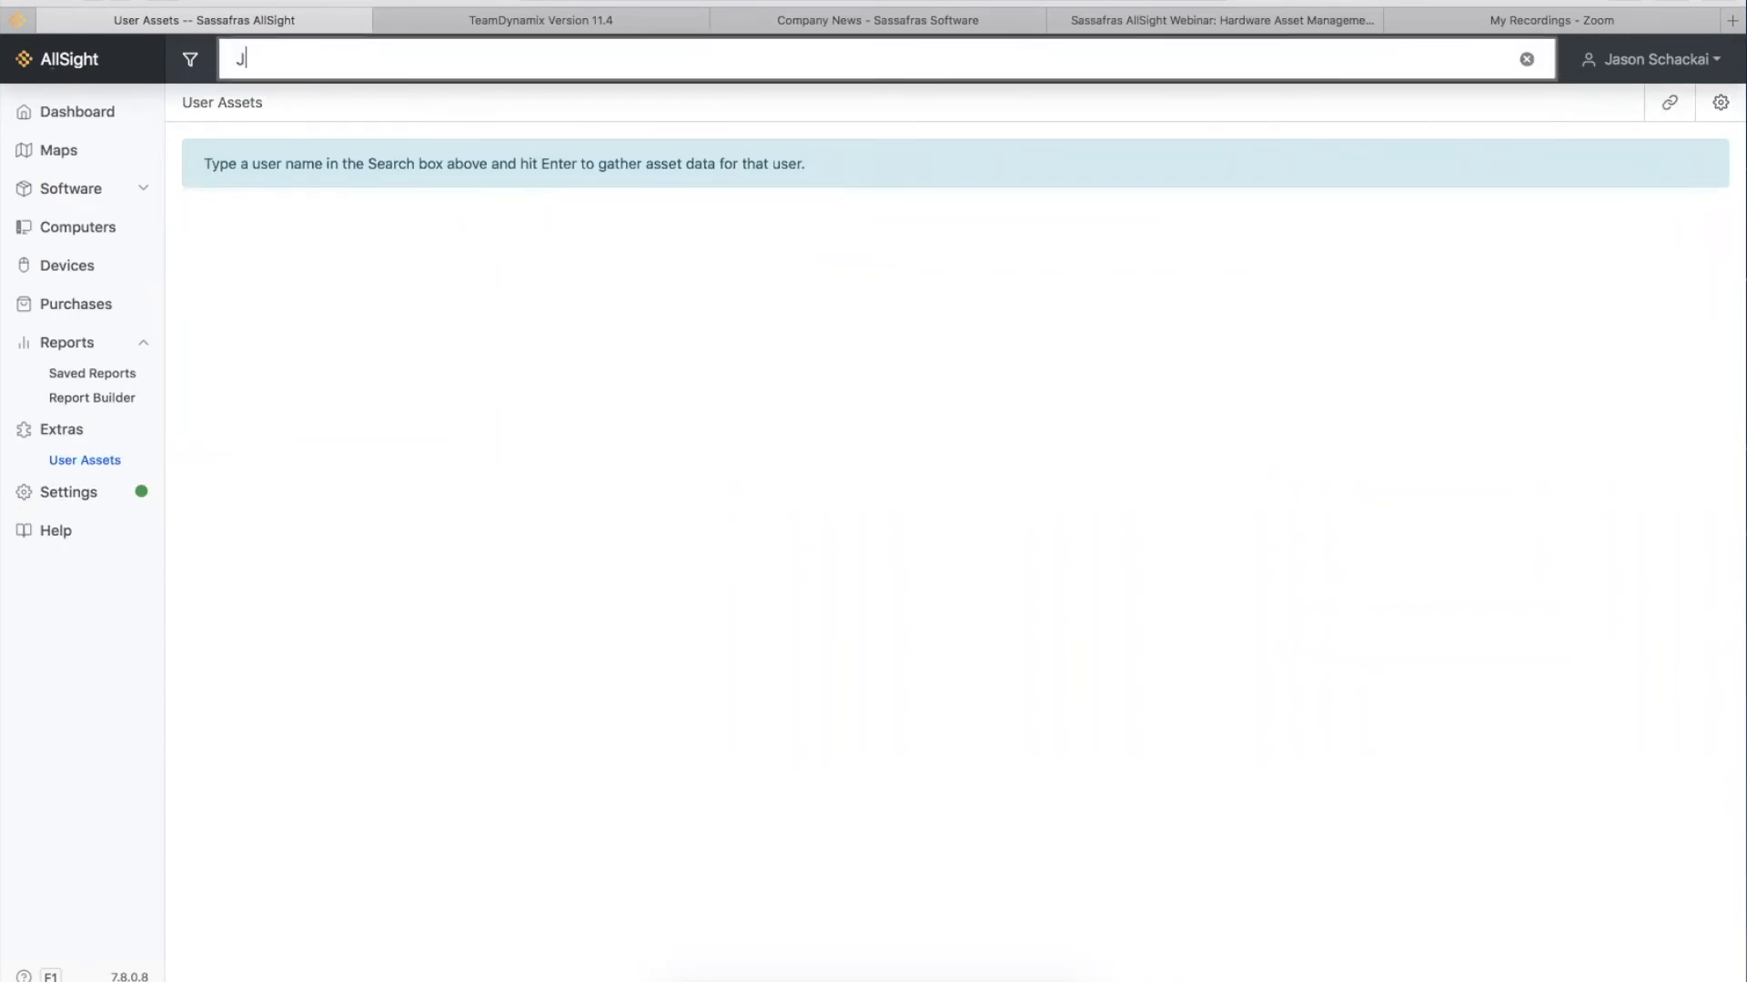
key(BackSpace)
text(Mark)
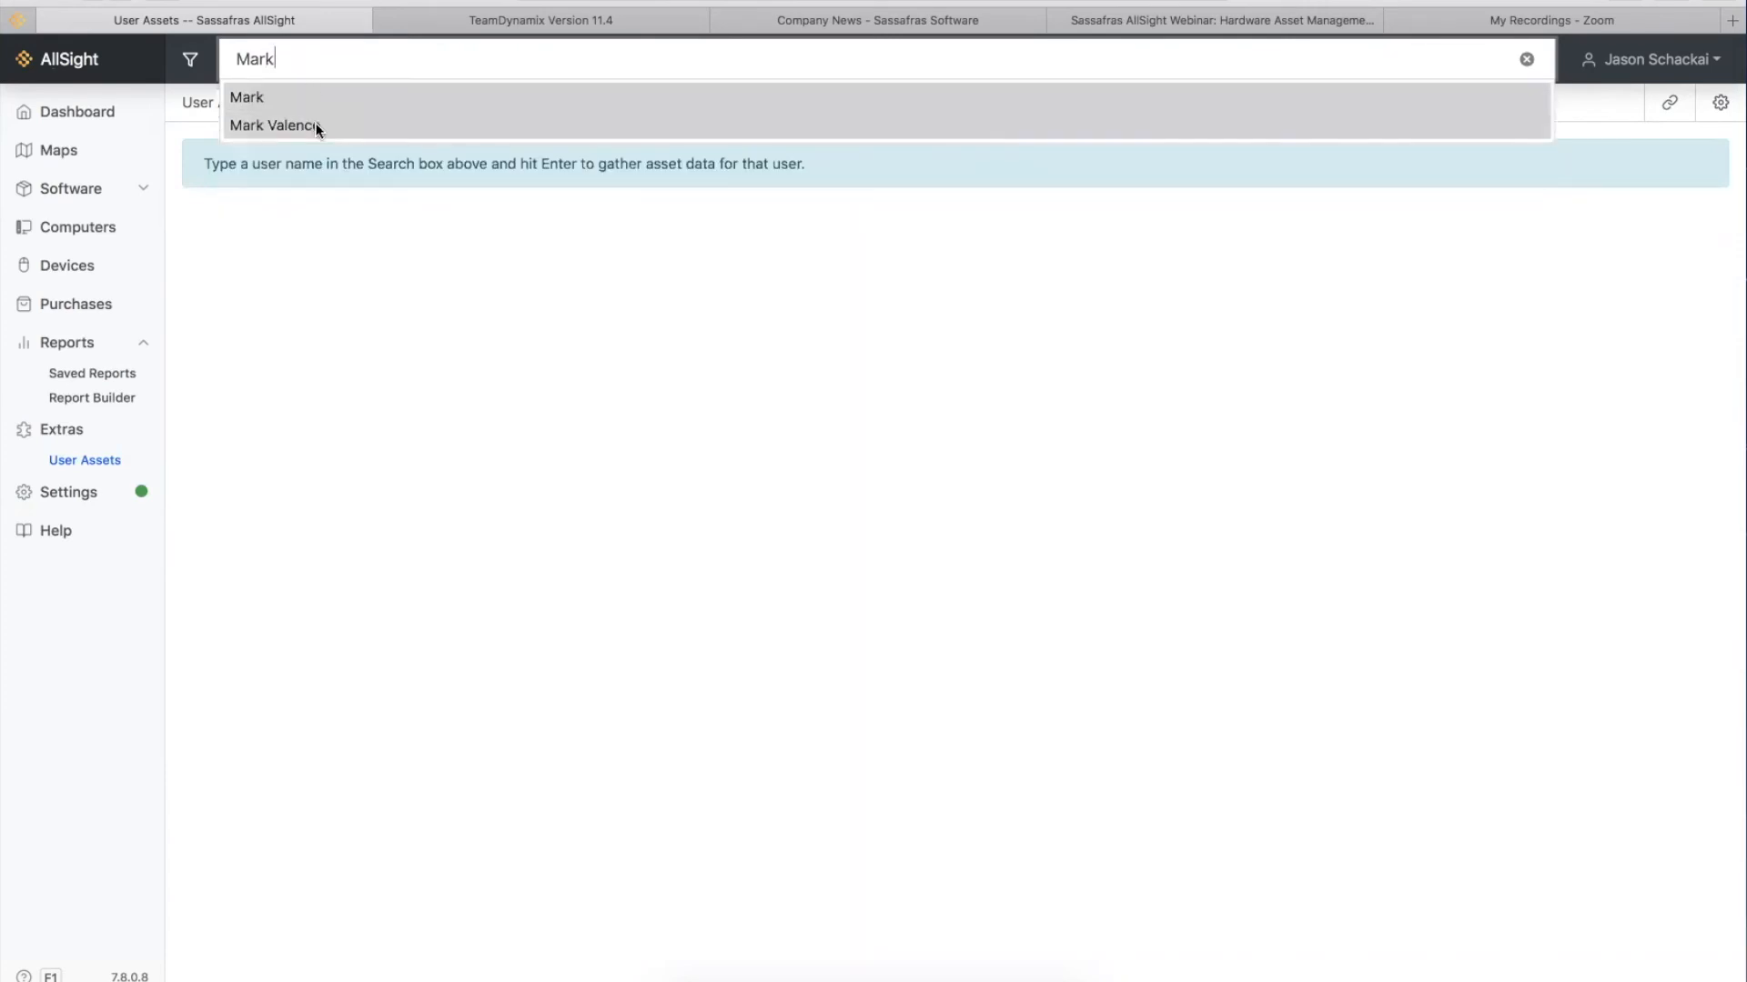
key(Return)
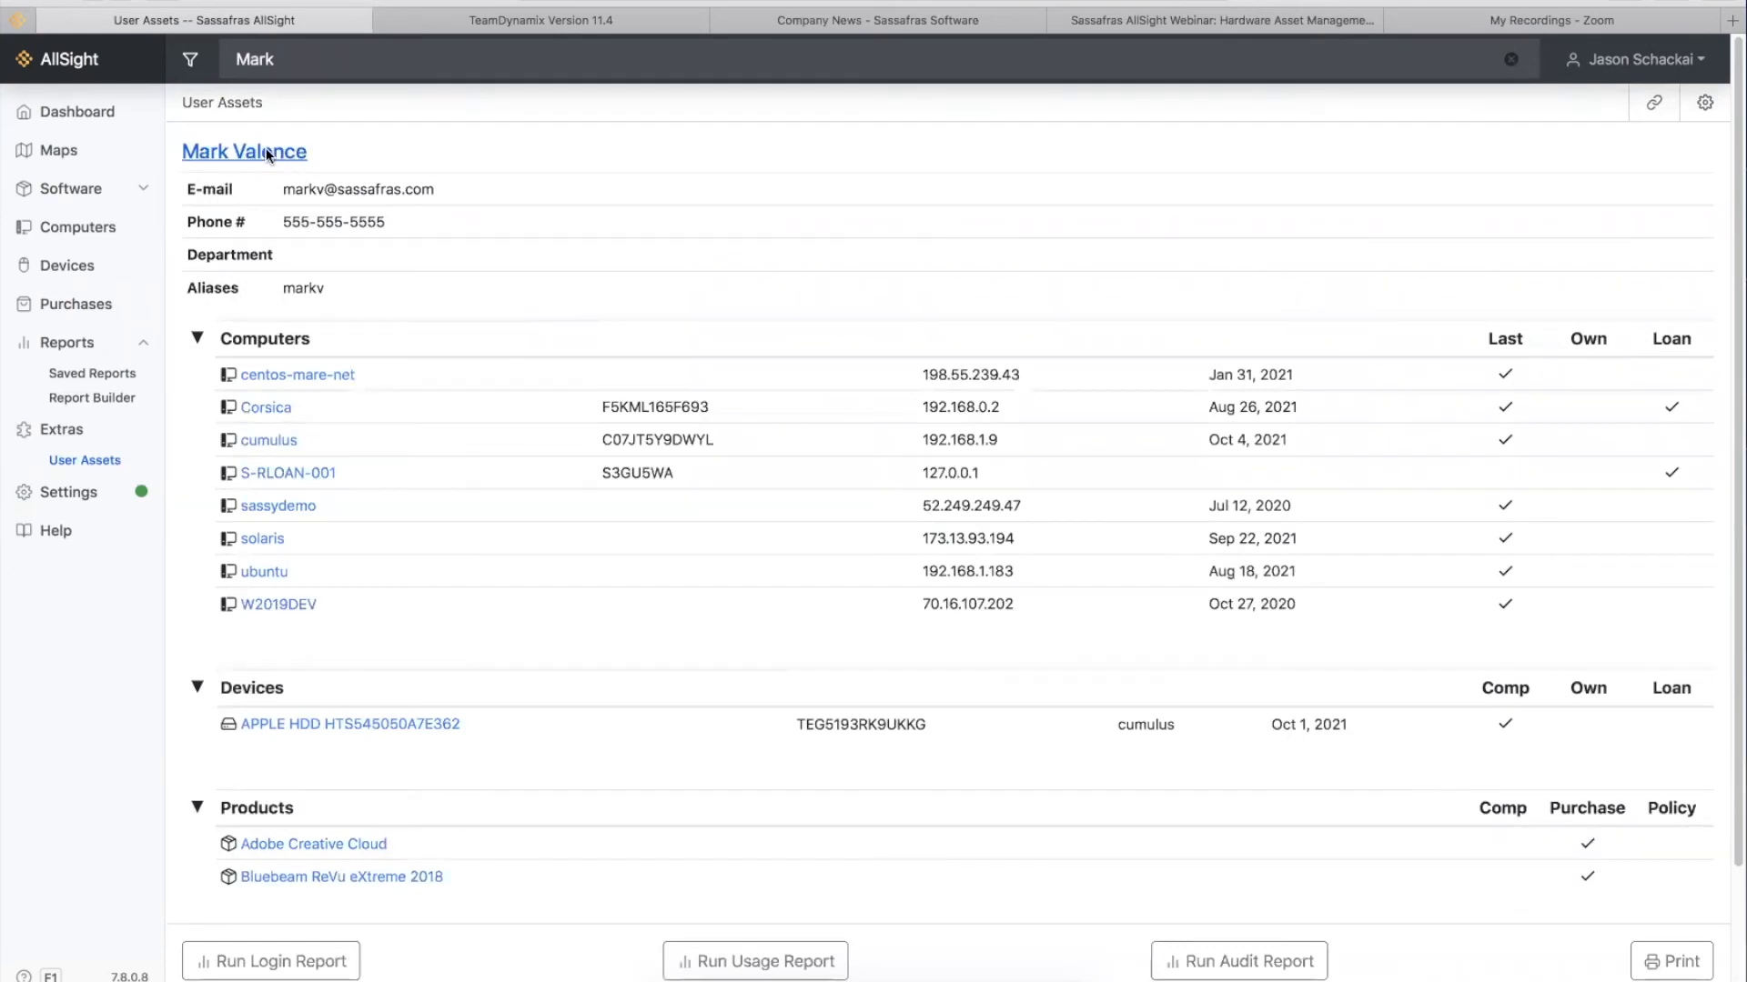
- Check the borrower's user details, close them, and review the computers, devices and products associated with that user
click(267, 155)
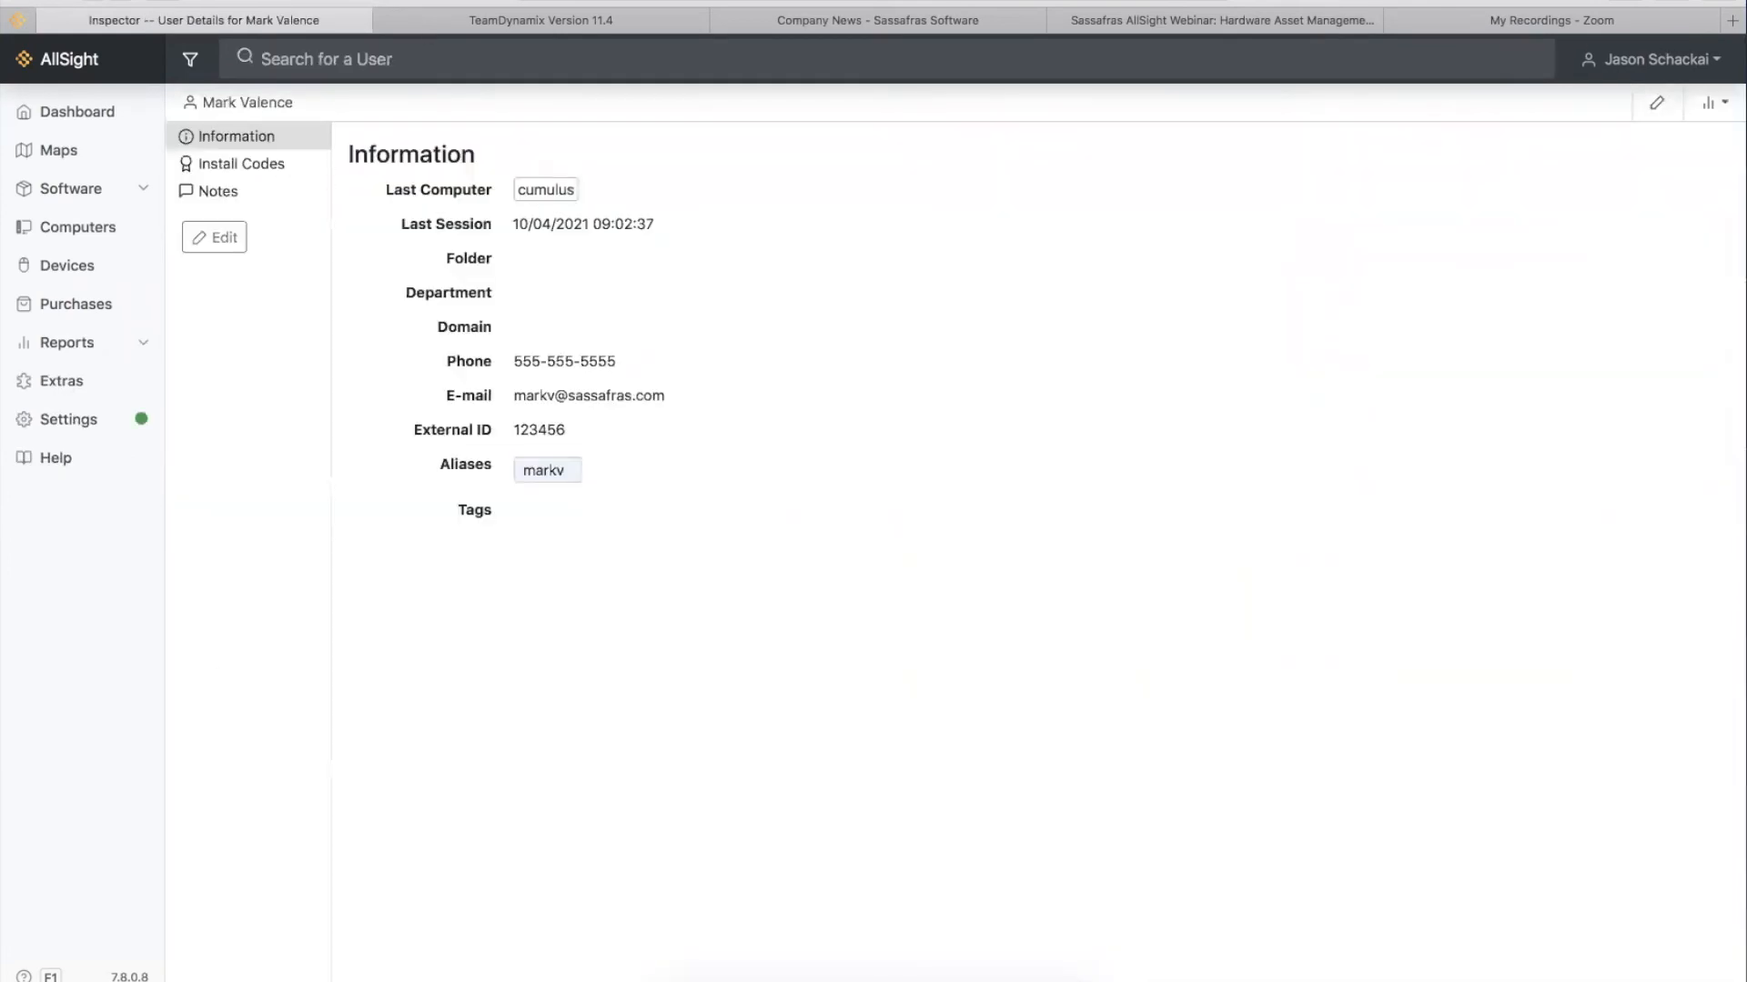
key(super+w)
scroll(503, 411, down, 1)
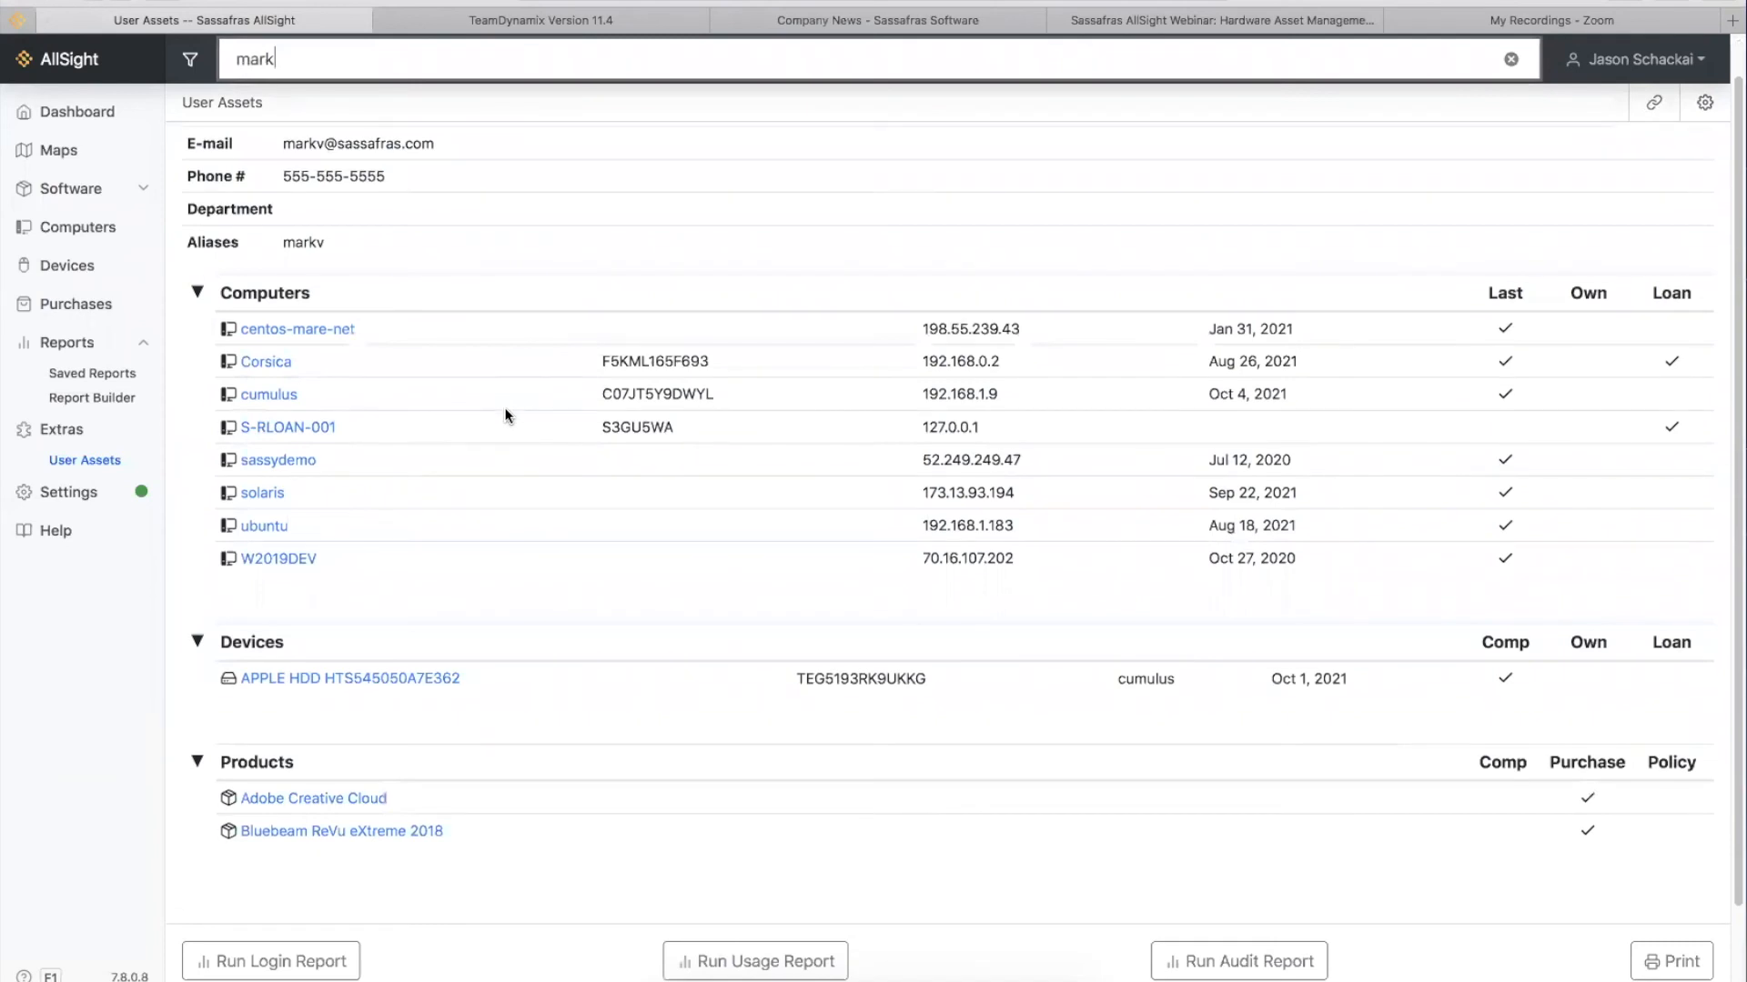
scroll(423, 346, down, 1)
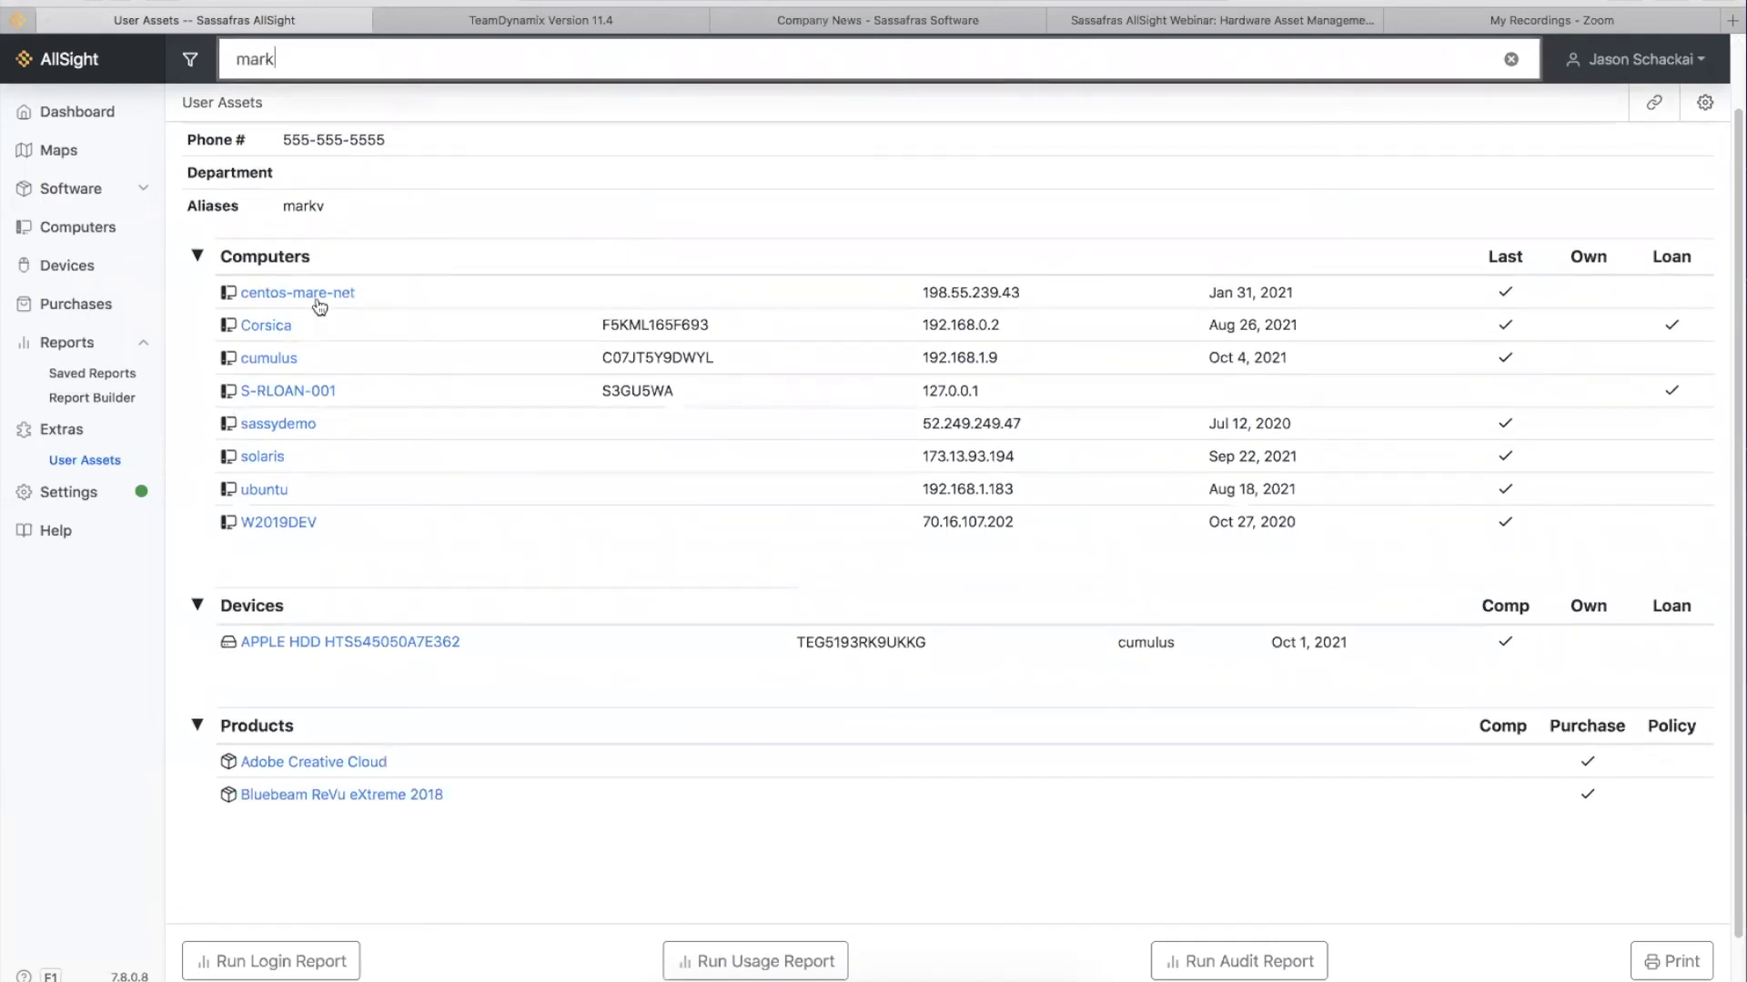
scroll(291, 161, up, 2)
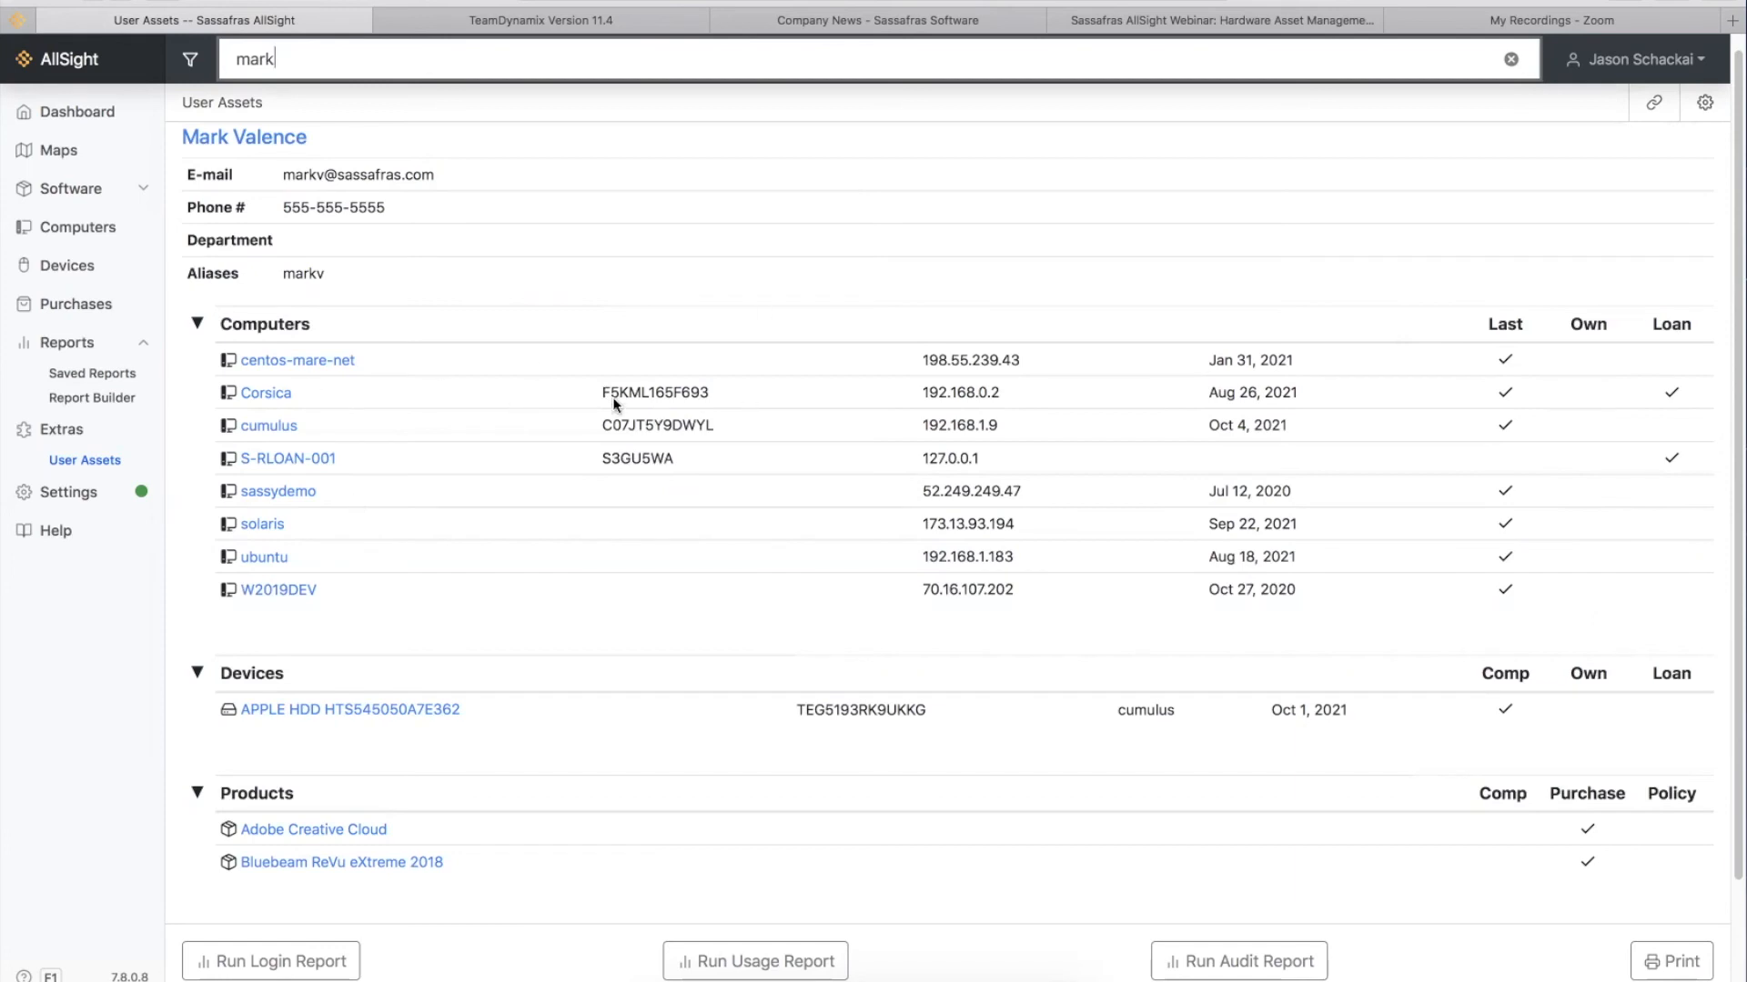
scroll(1103, 452, up, 1)
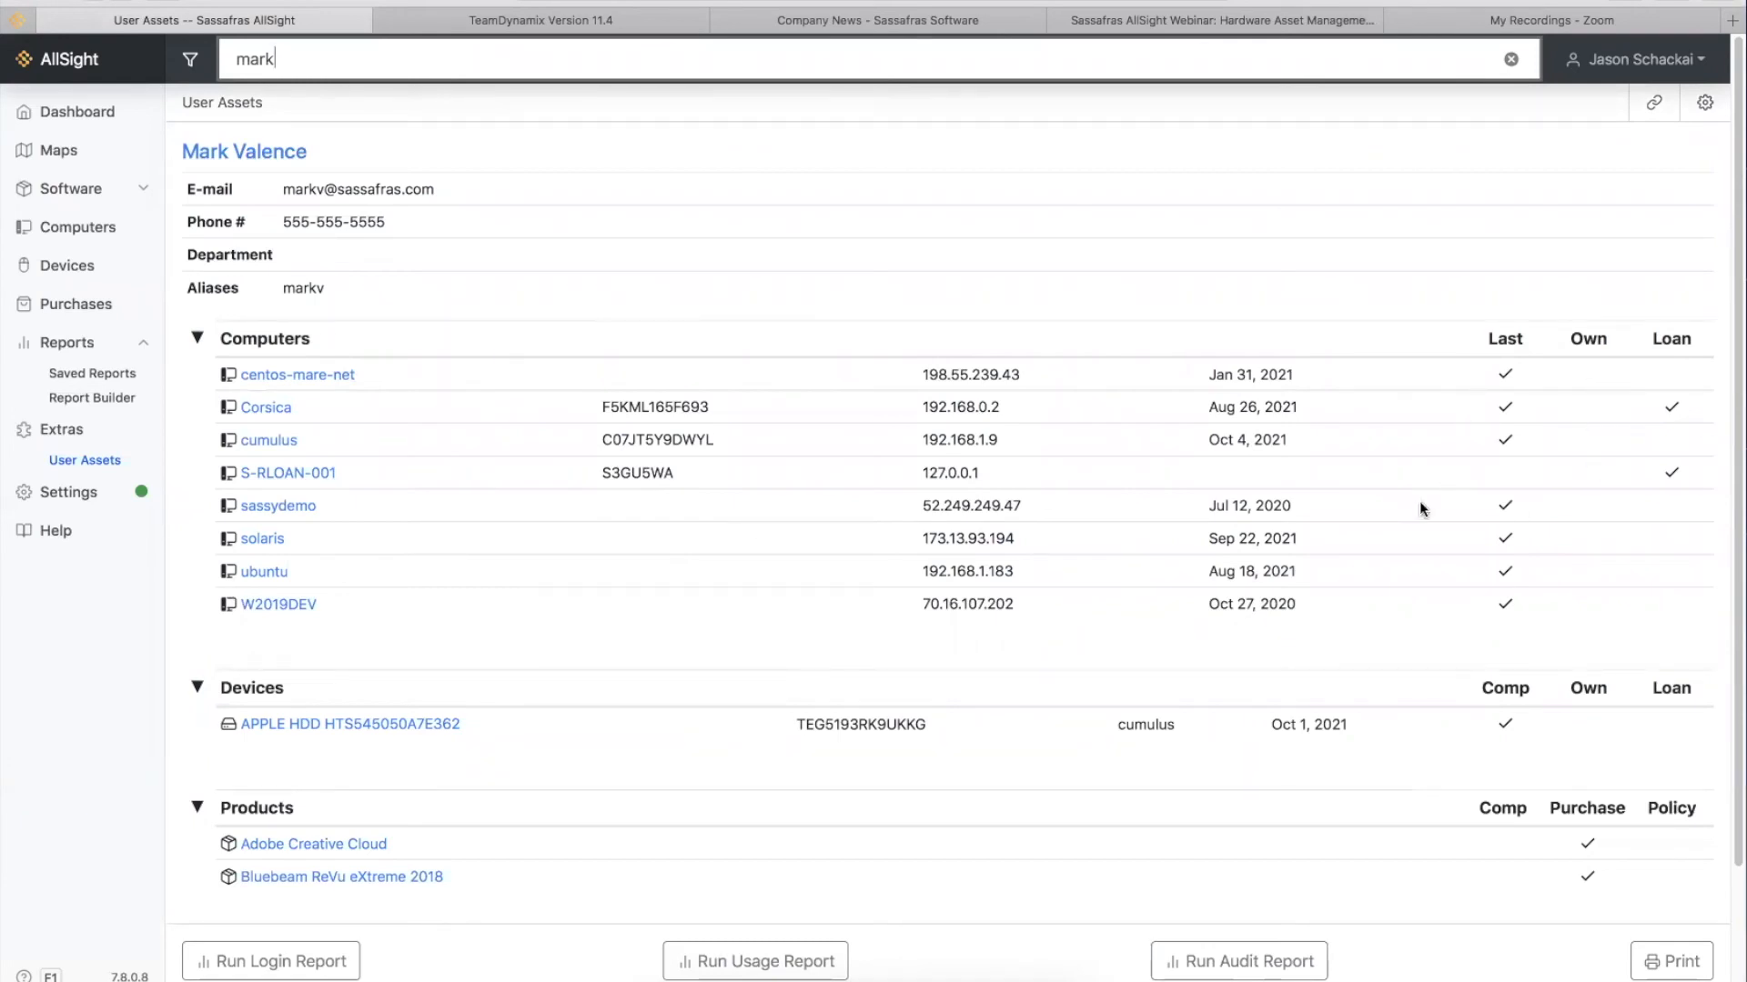
scroll(892, 297, down, 3)
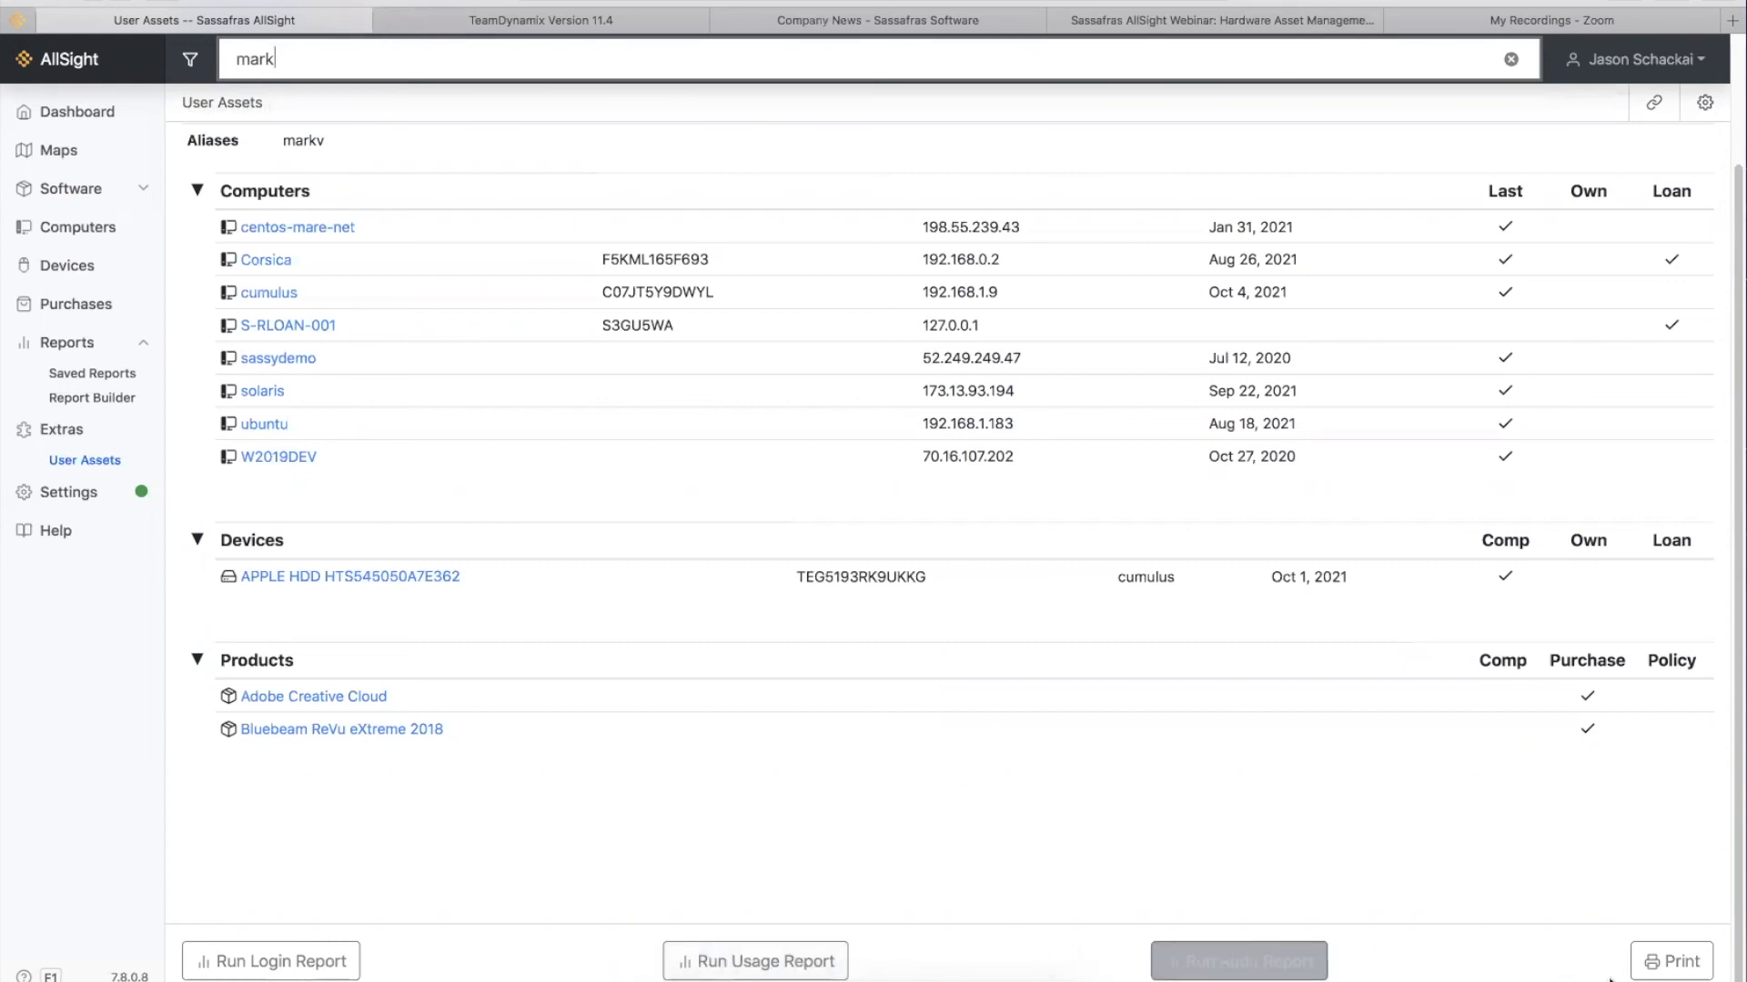
- Return to Extras, open the User Affinity extra, and scope it to the Adams Lab 1 division
scroll(1297, 796, up, 3)
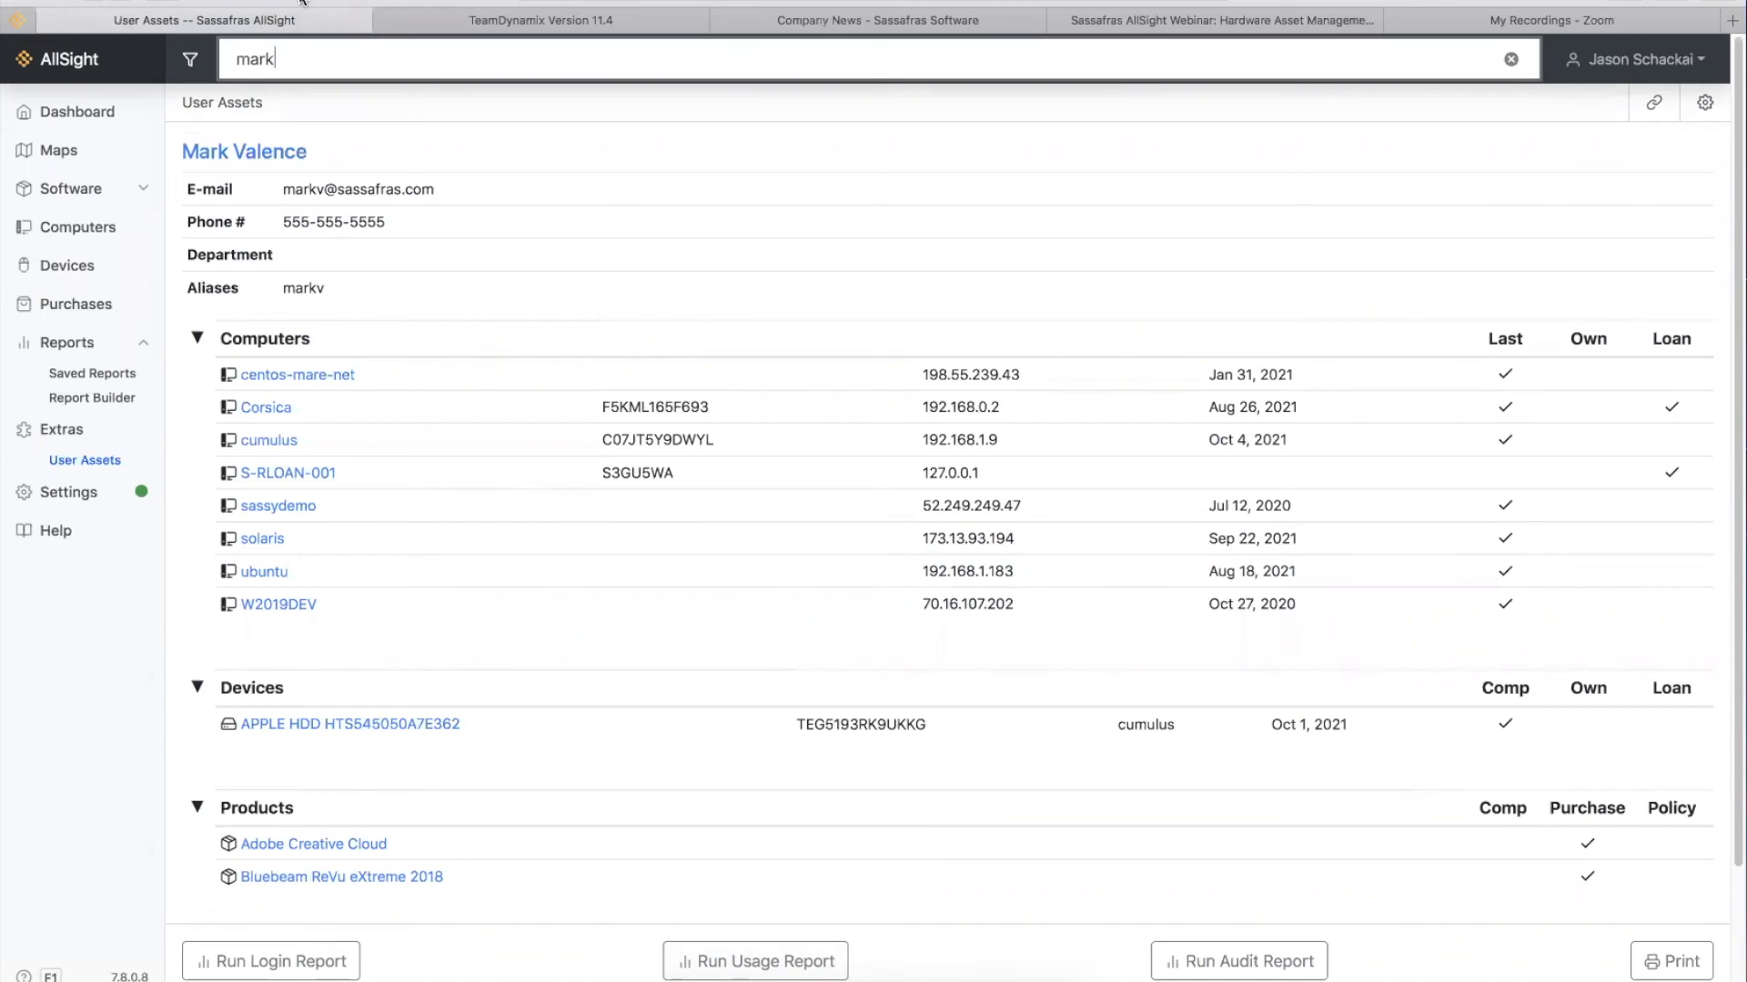
click(92, 1)
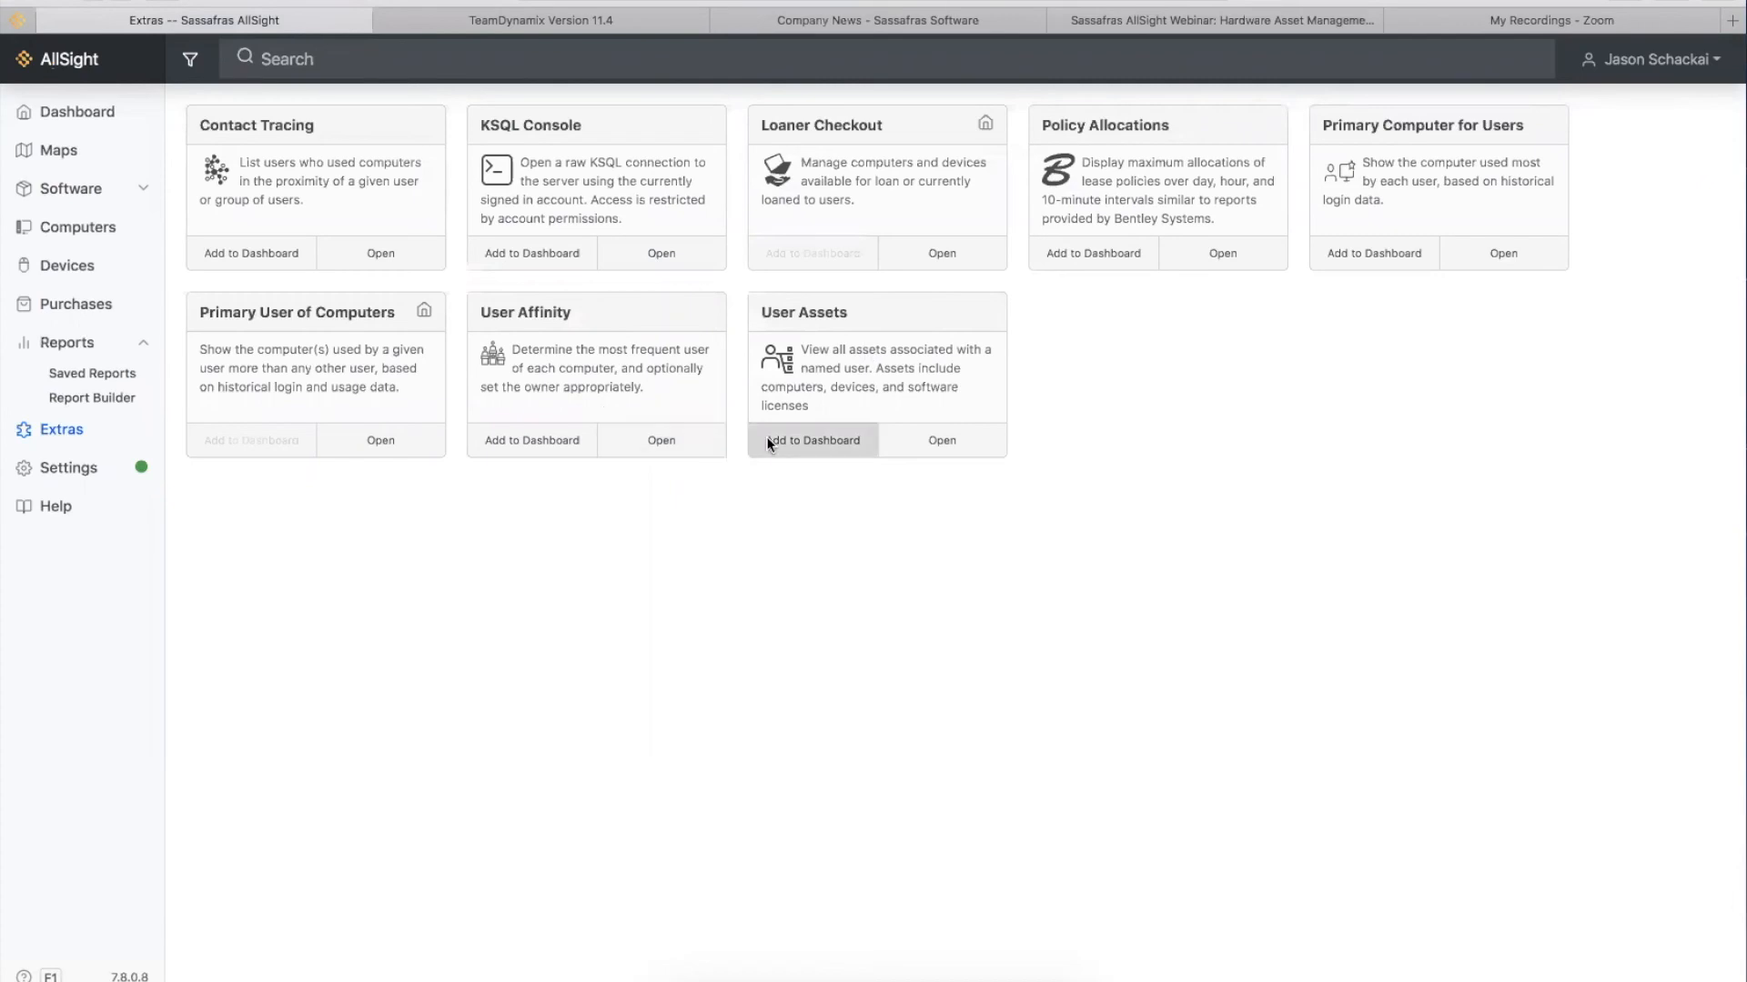
click(670, 440)
click(190, 58)
click(282, 256)
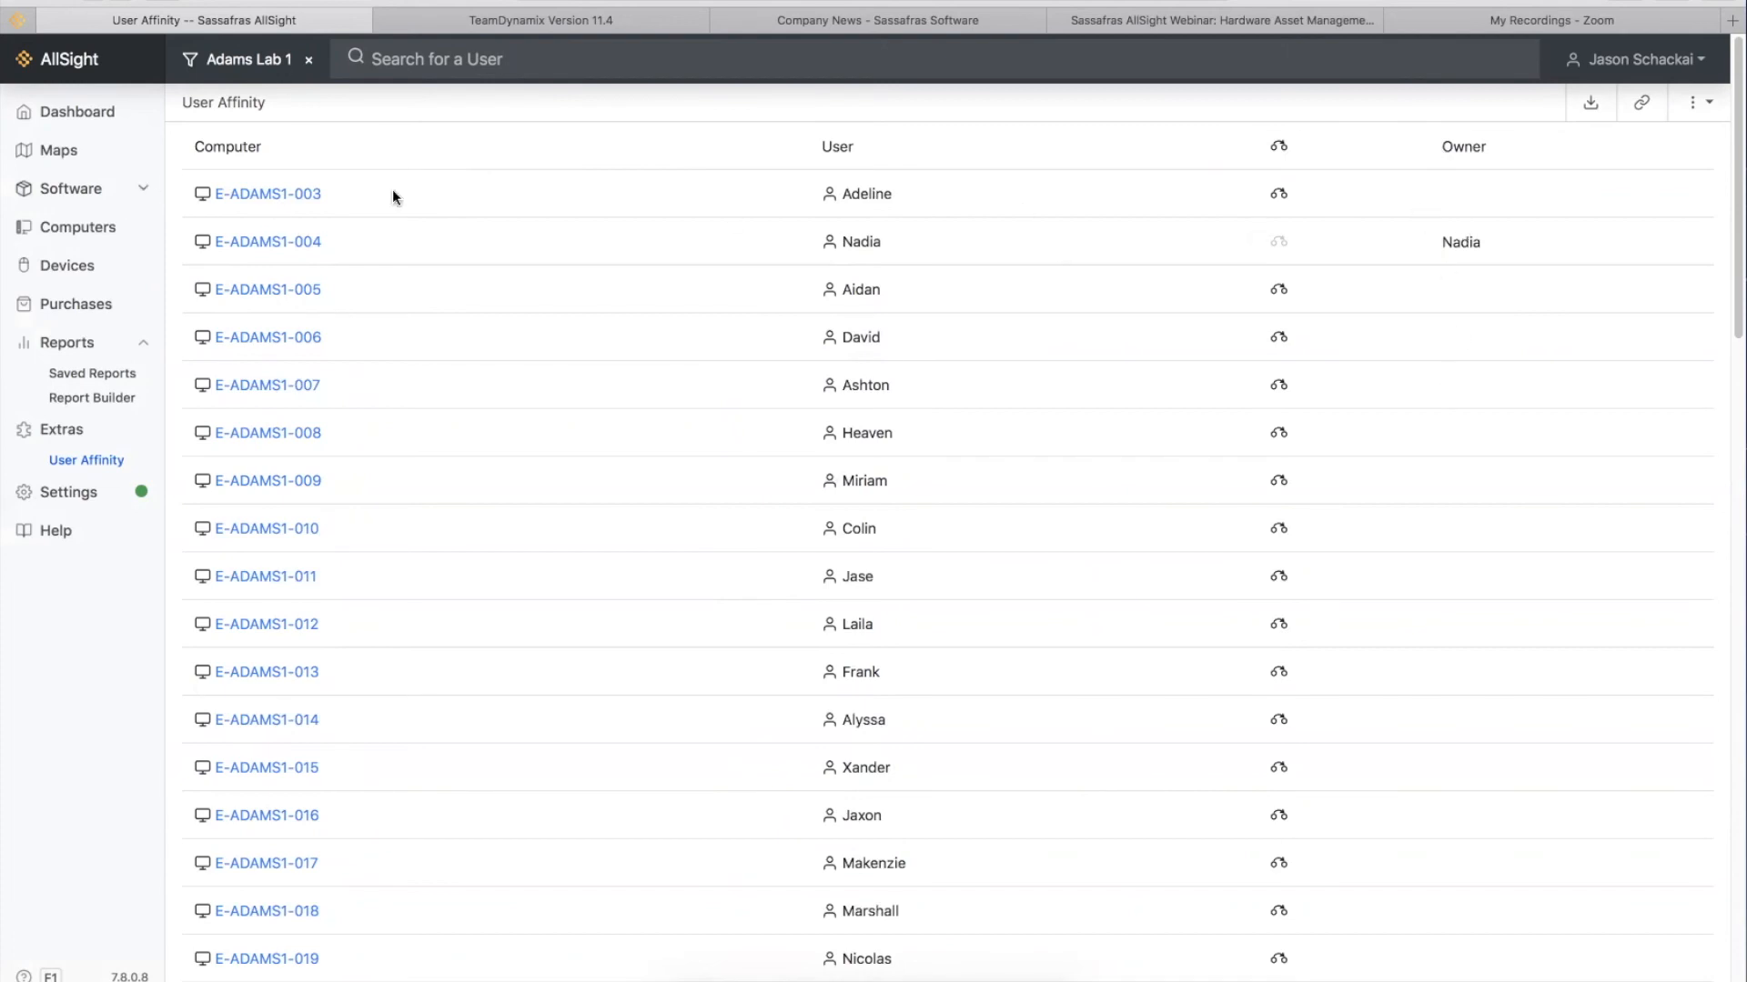
- Assign the most frequent user of computer E-ADAMS1-003 as its owner, and look through the remaining computers
click(1279, 194)
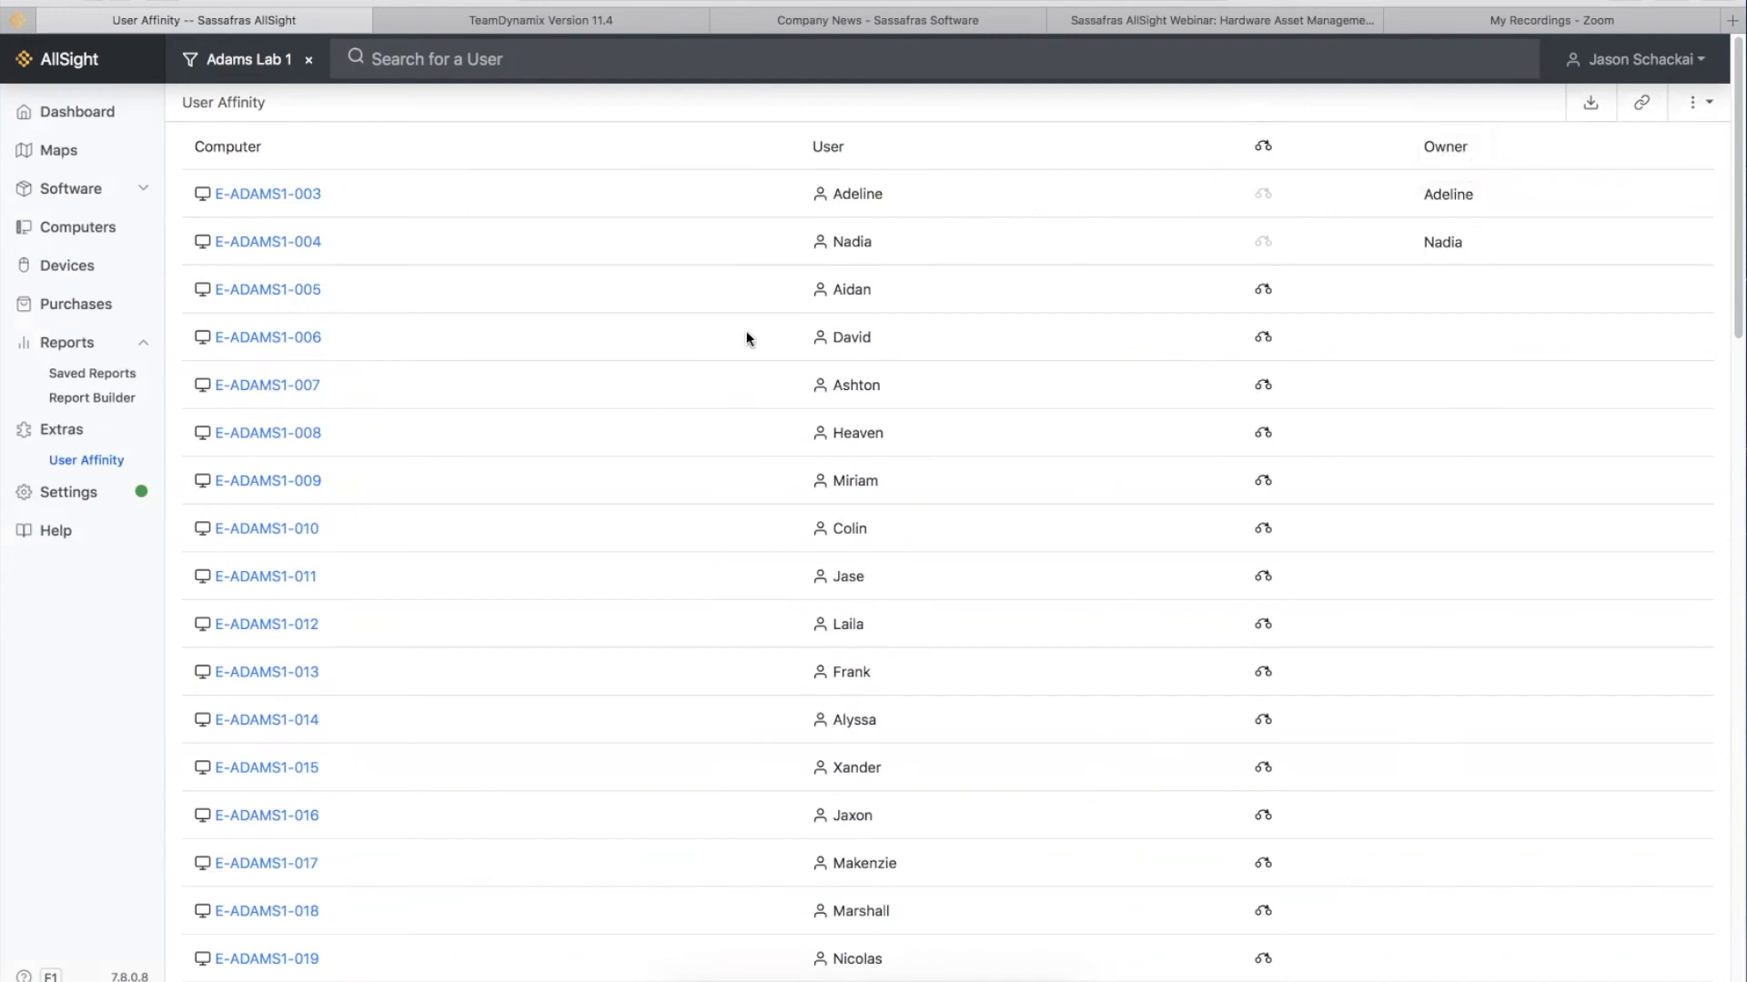
scroll(659, 516, down, 5)
scroll(659, 514, up, 5)
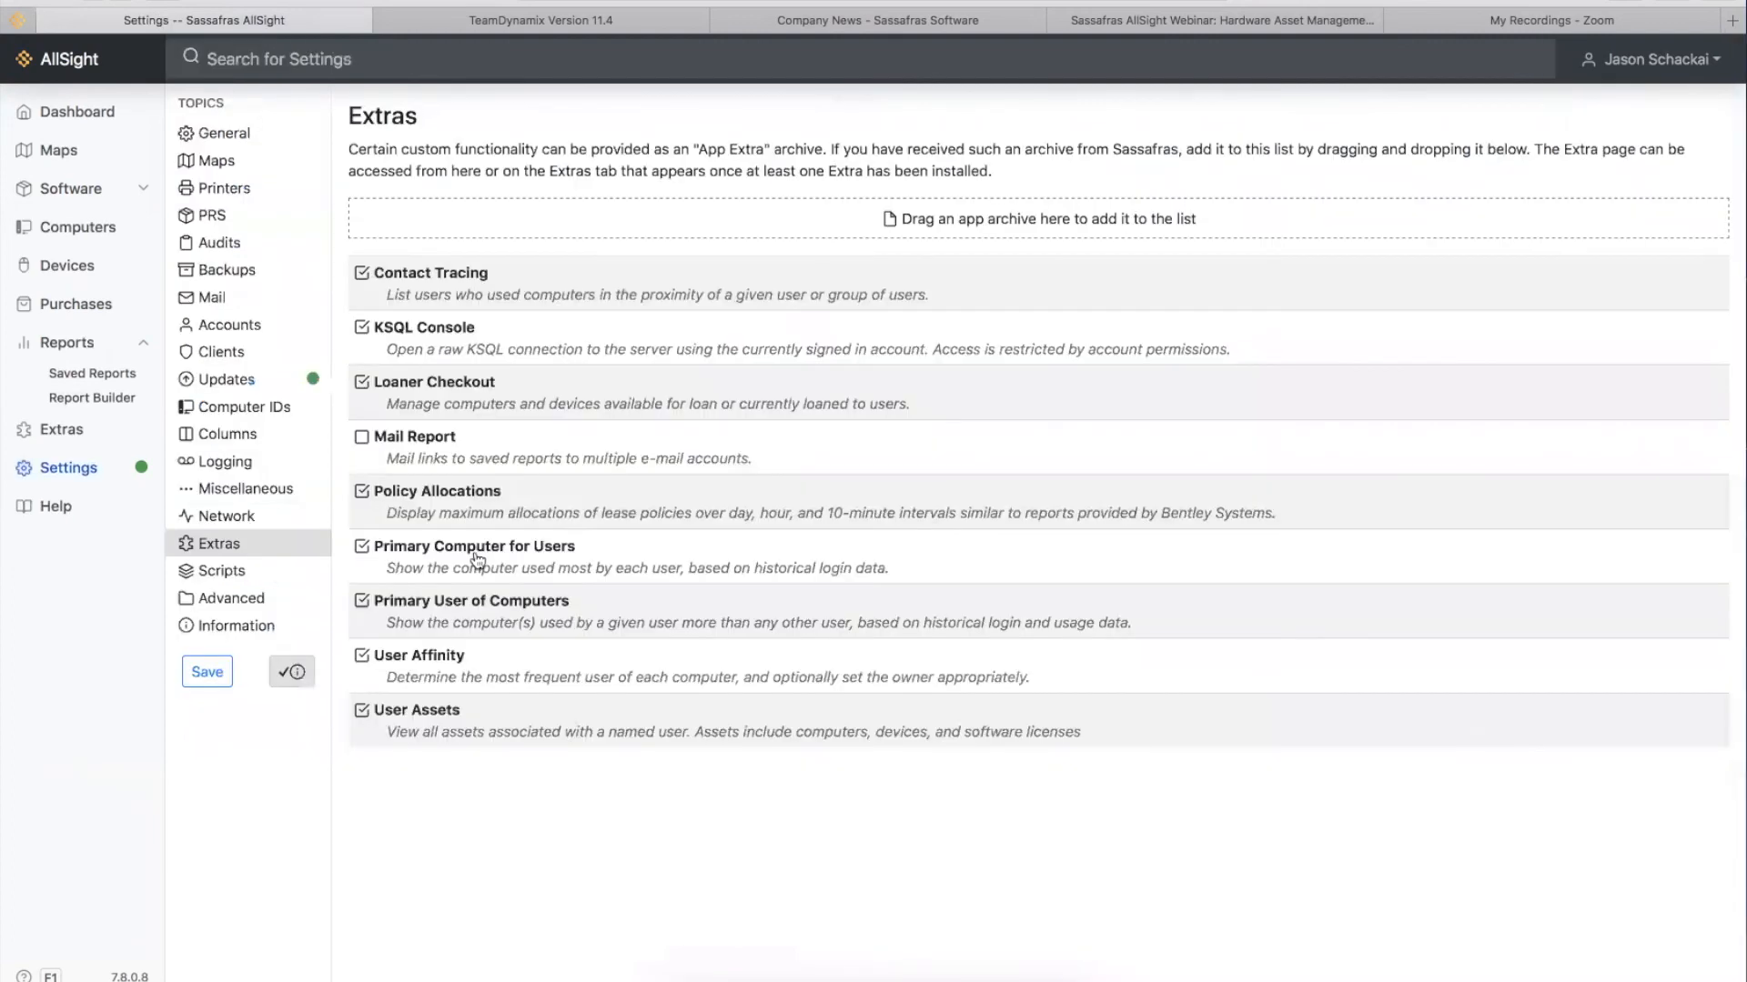
- Open the Scripts settings and review the scripts available for extending the computer, device and purchase pages
click(242, 572)
scroll(777, 473, down, 7)
scroll(706, 762, down, 4)
scroll(706, 762, up, 10)
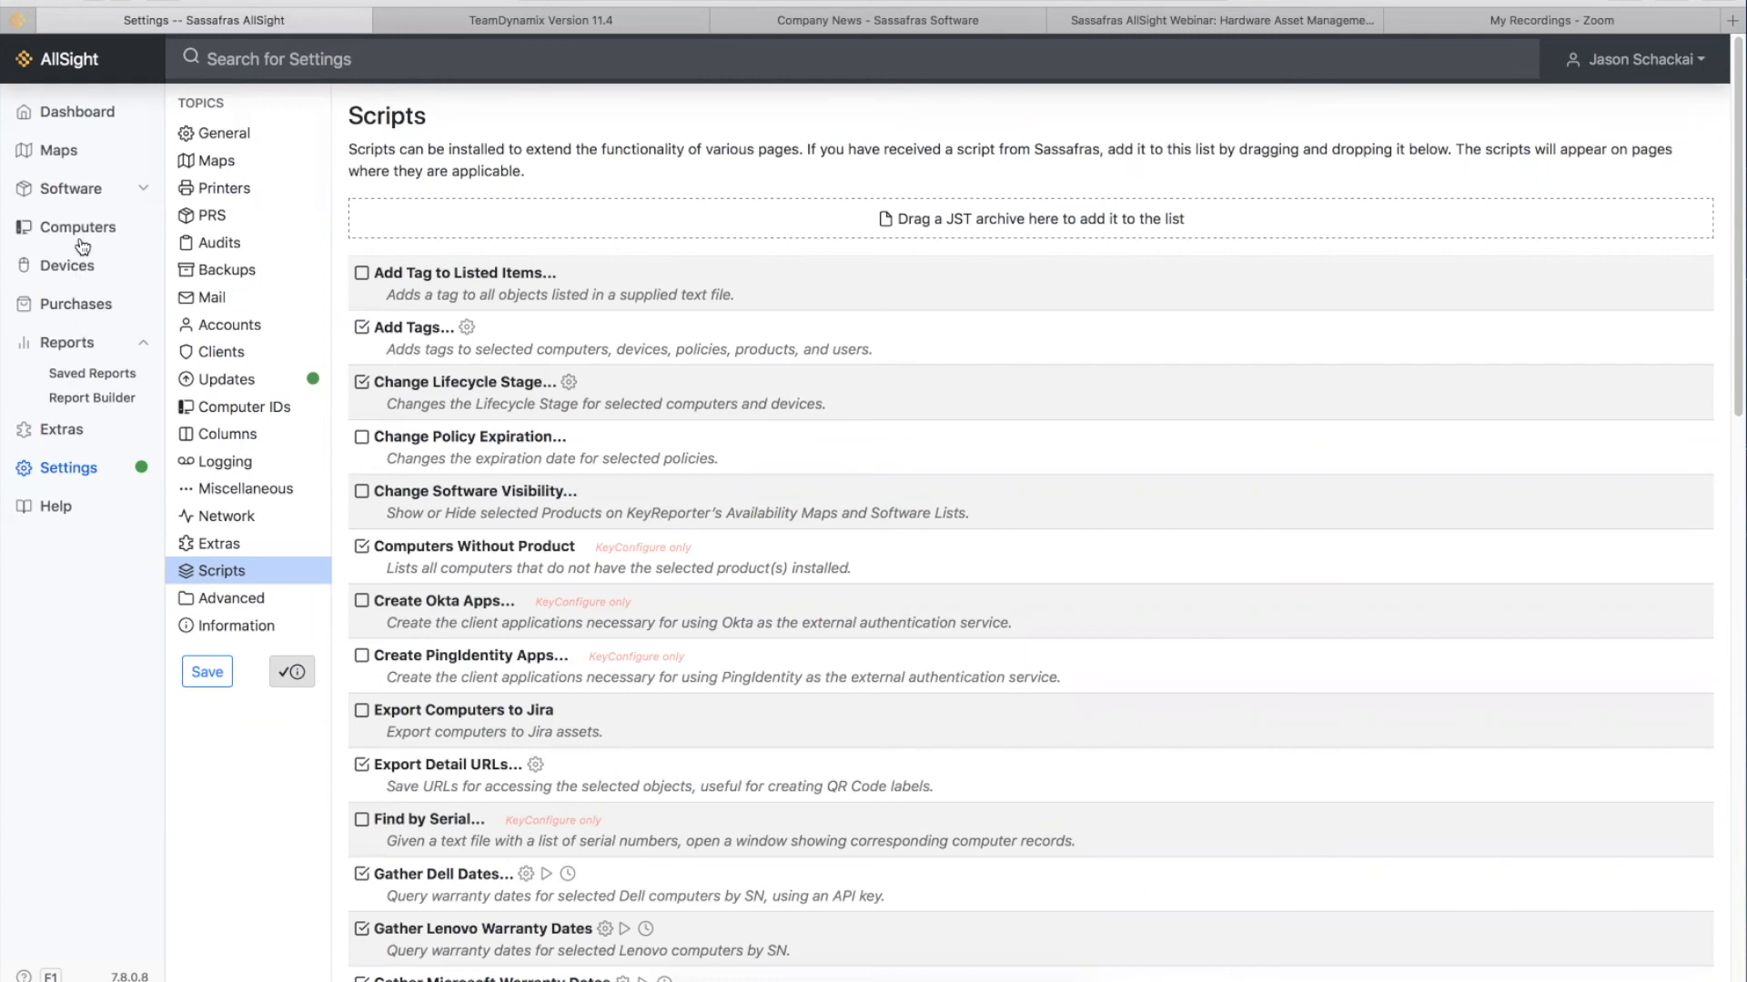
- Open the purchase 02308234 [1] / Original 1 Node for editing and try adding a web URL to its documents
click(90, 309)
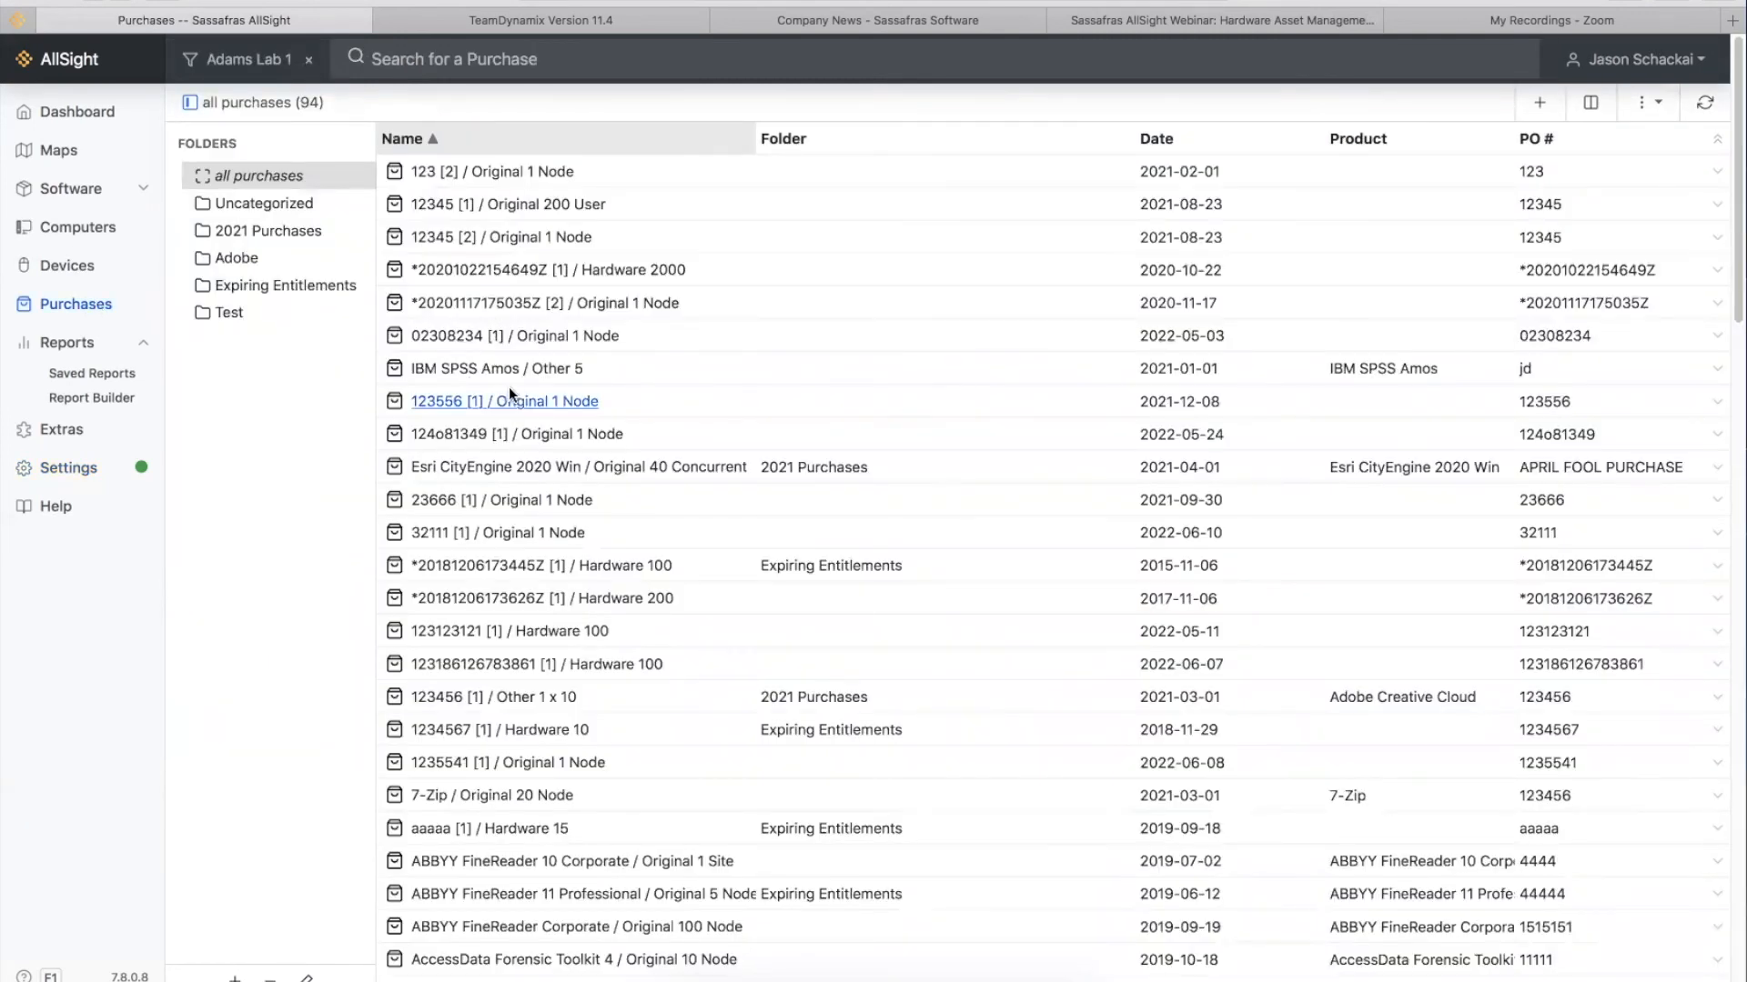
click(536, 343)
click(535, 339)
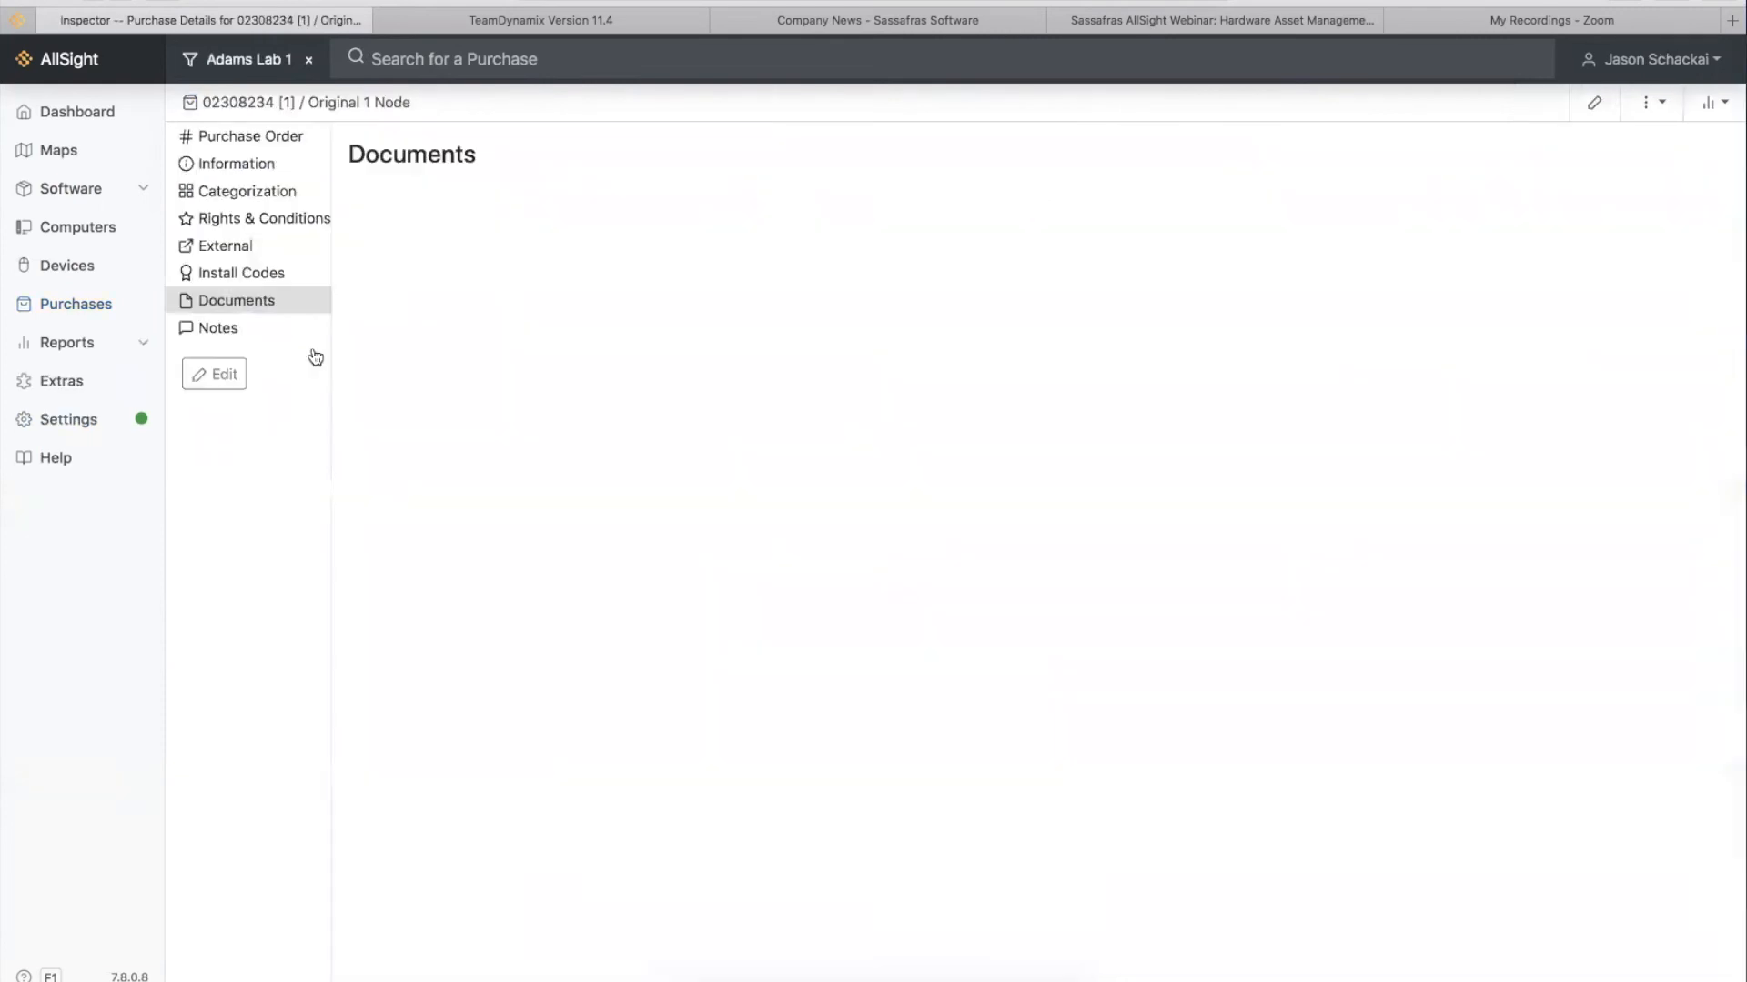
click(1592, 109)
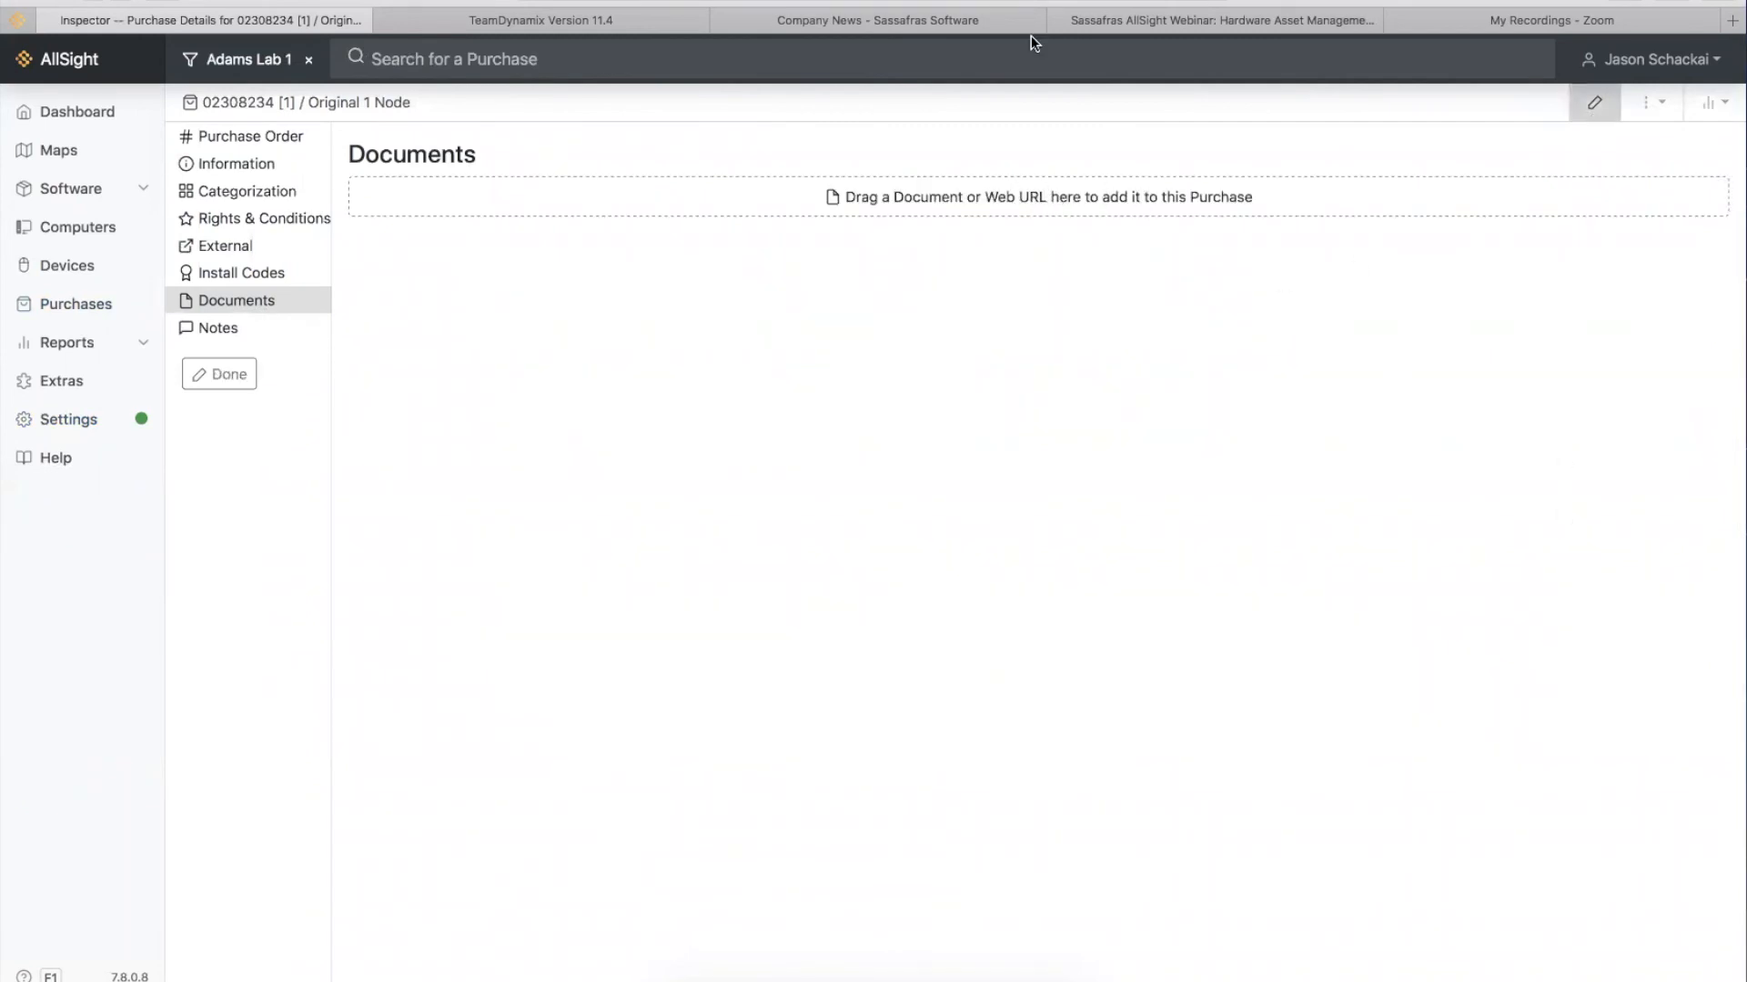
drag(887, 4, 983, 195)
click(1708, 228)
- Open the documents of computer AARAE193A in edit mode, and remove the Adams Lab 1 scope before leaving editing
click(97, 238)
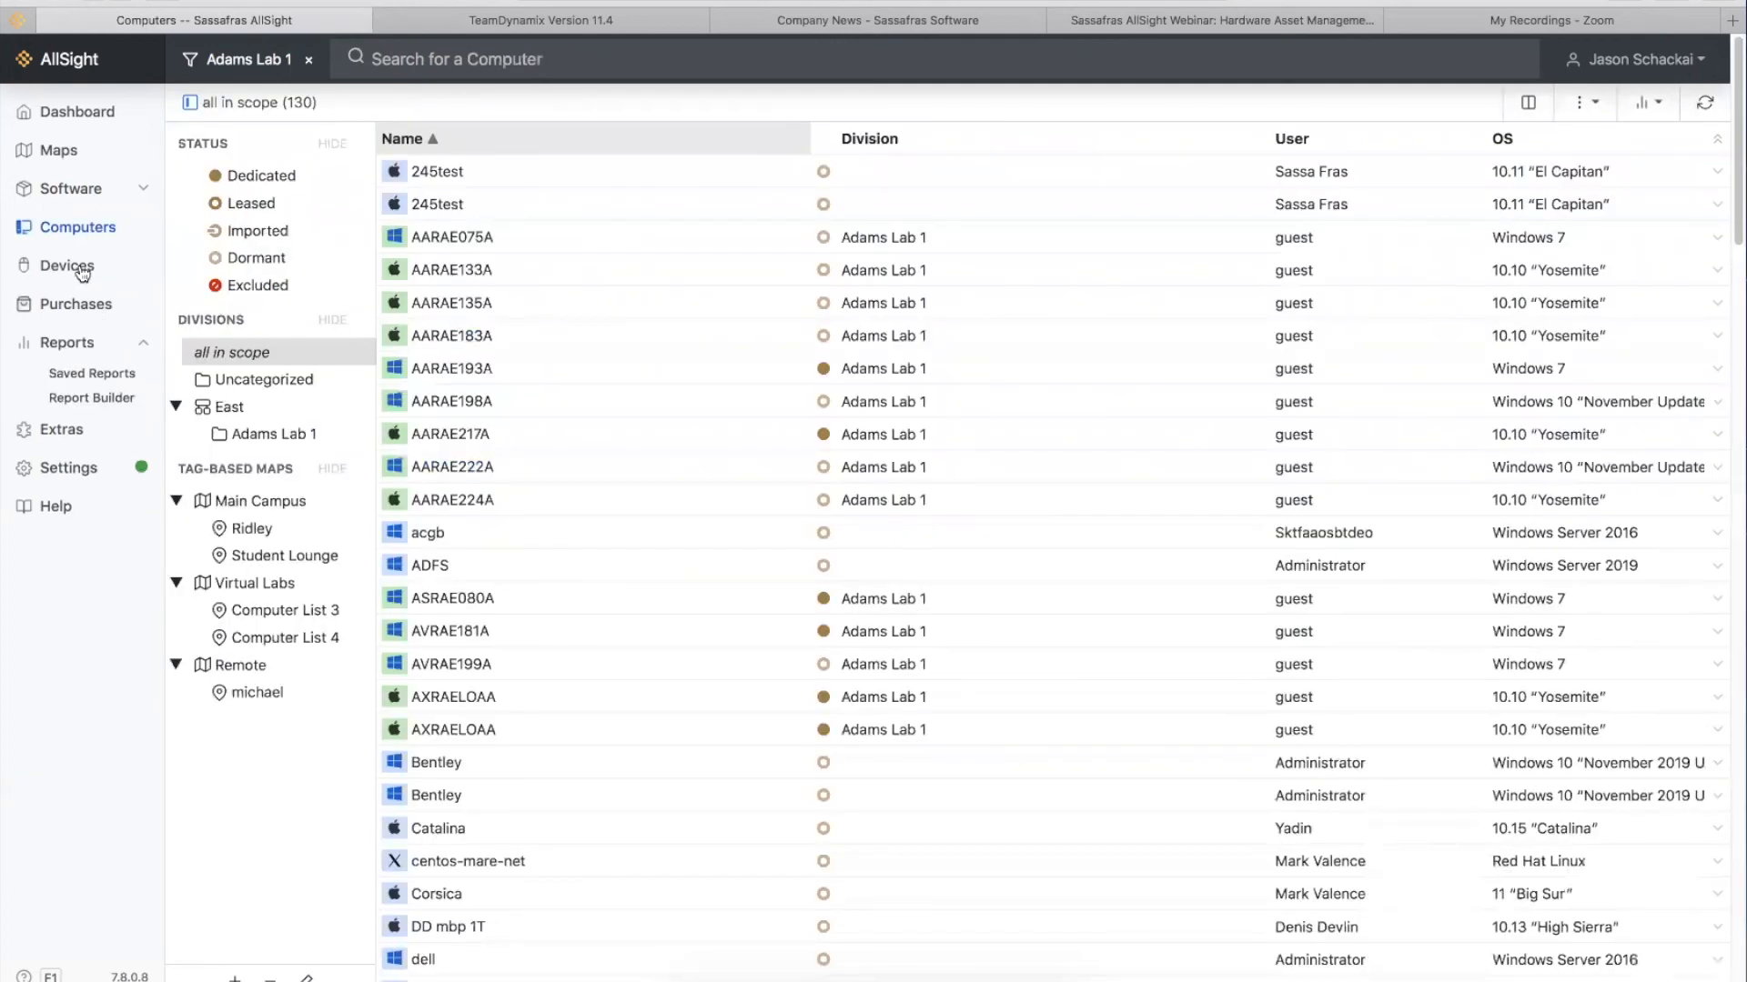
click(446, 369)
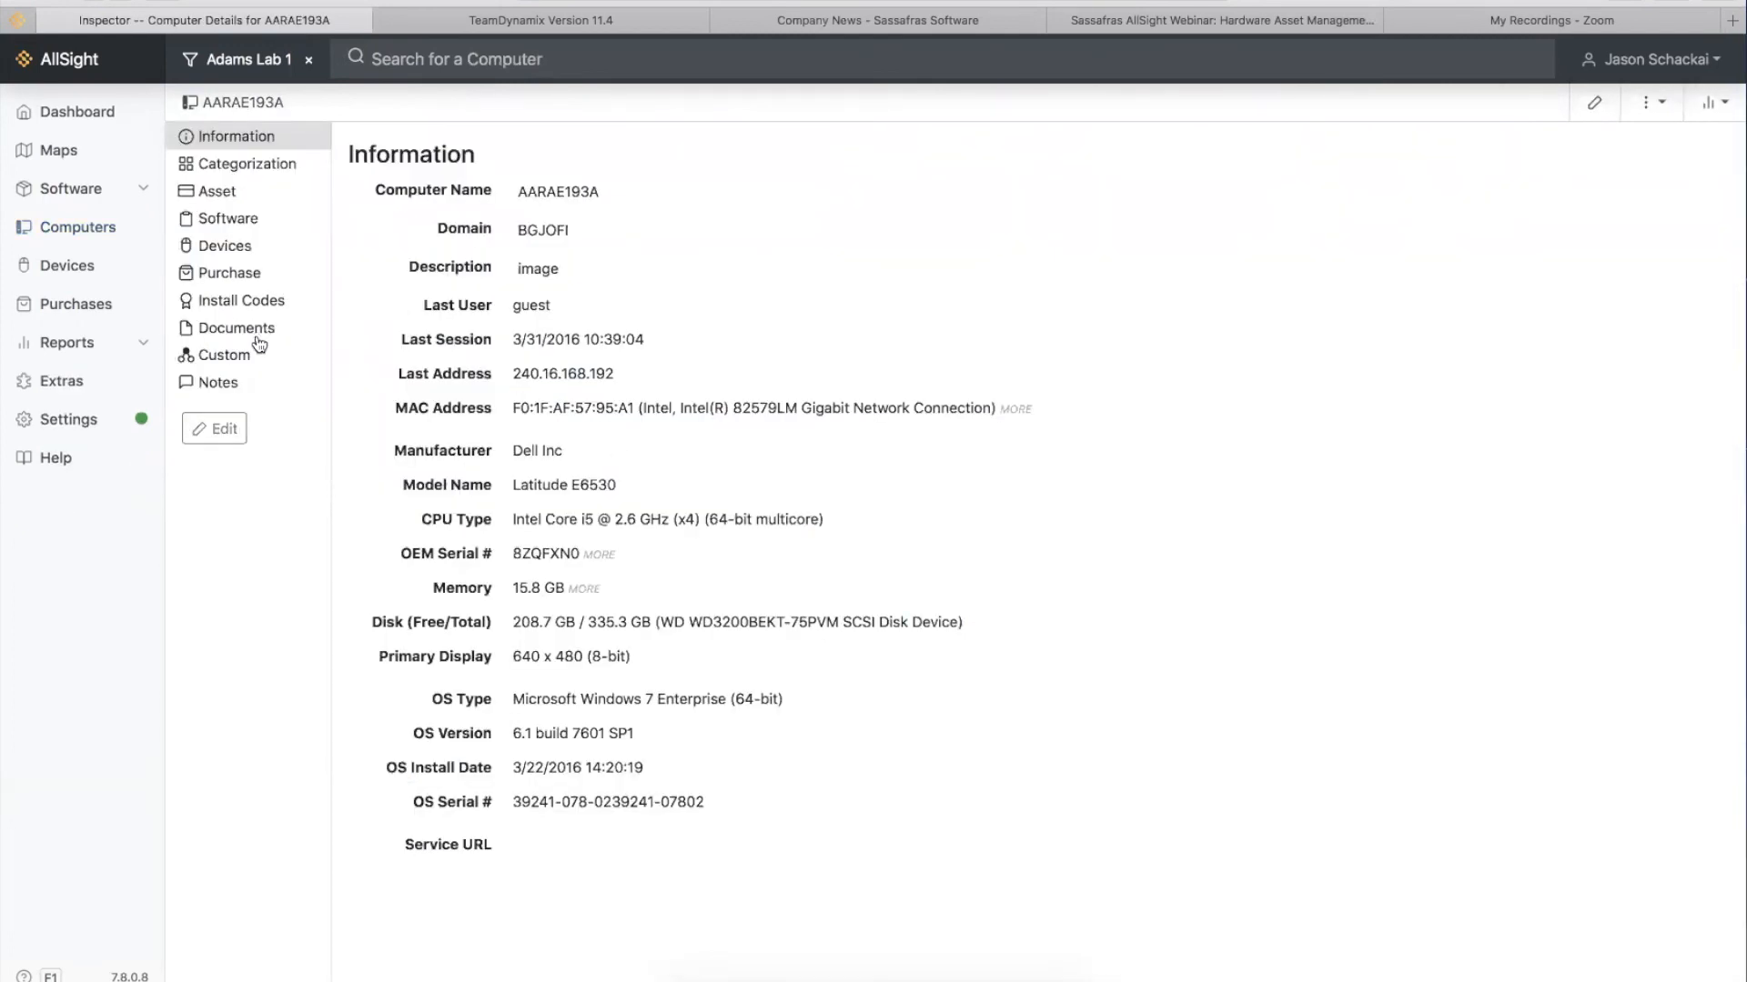
click(252, 329)
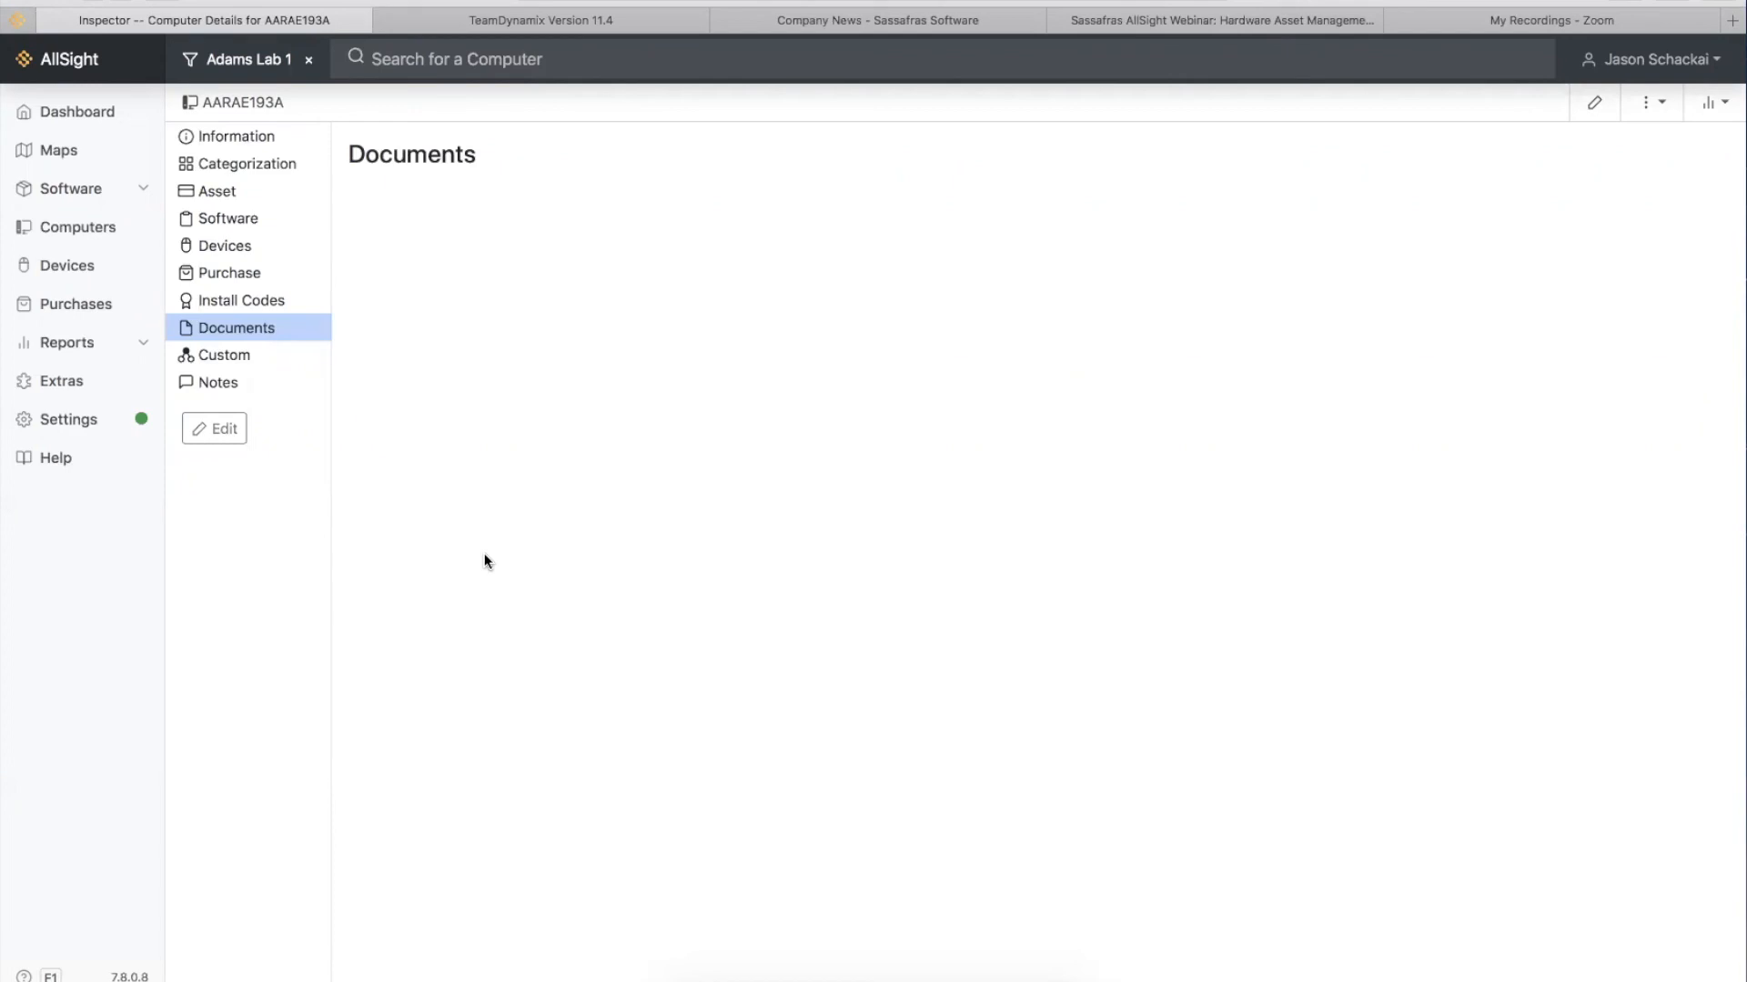
click(1590, 109)
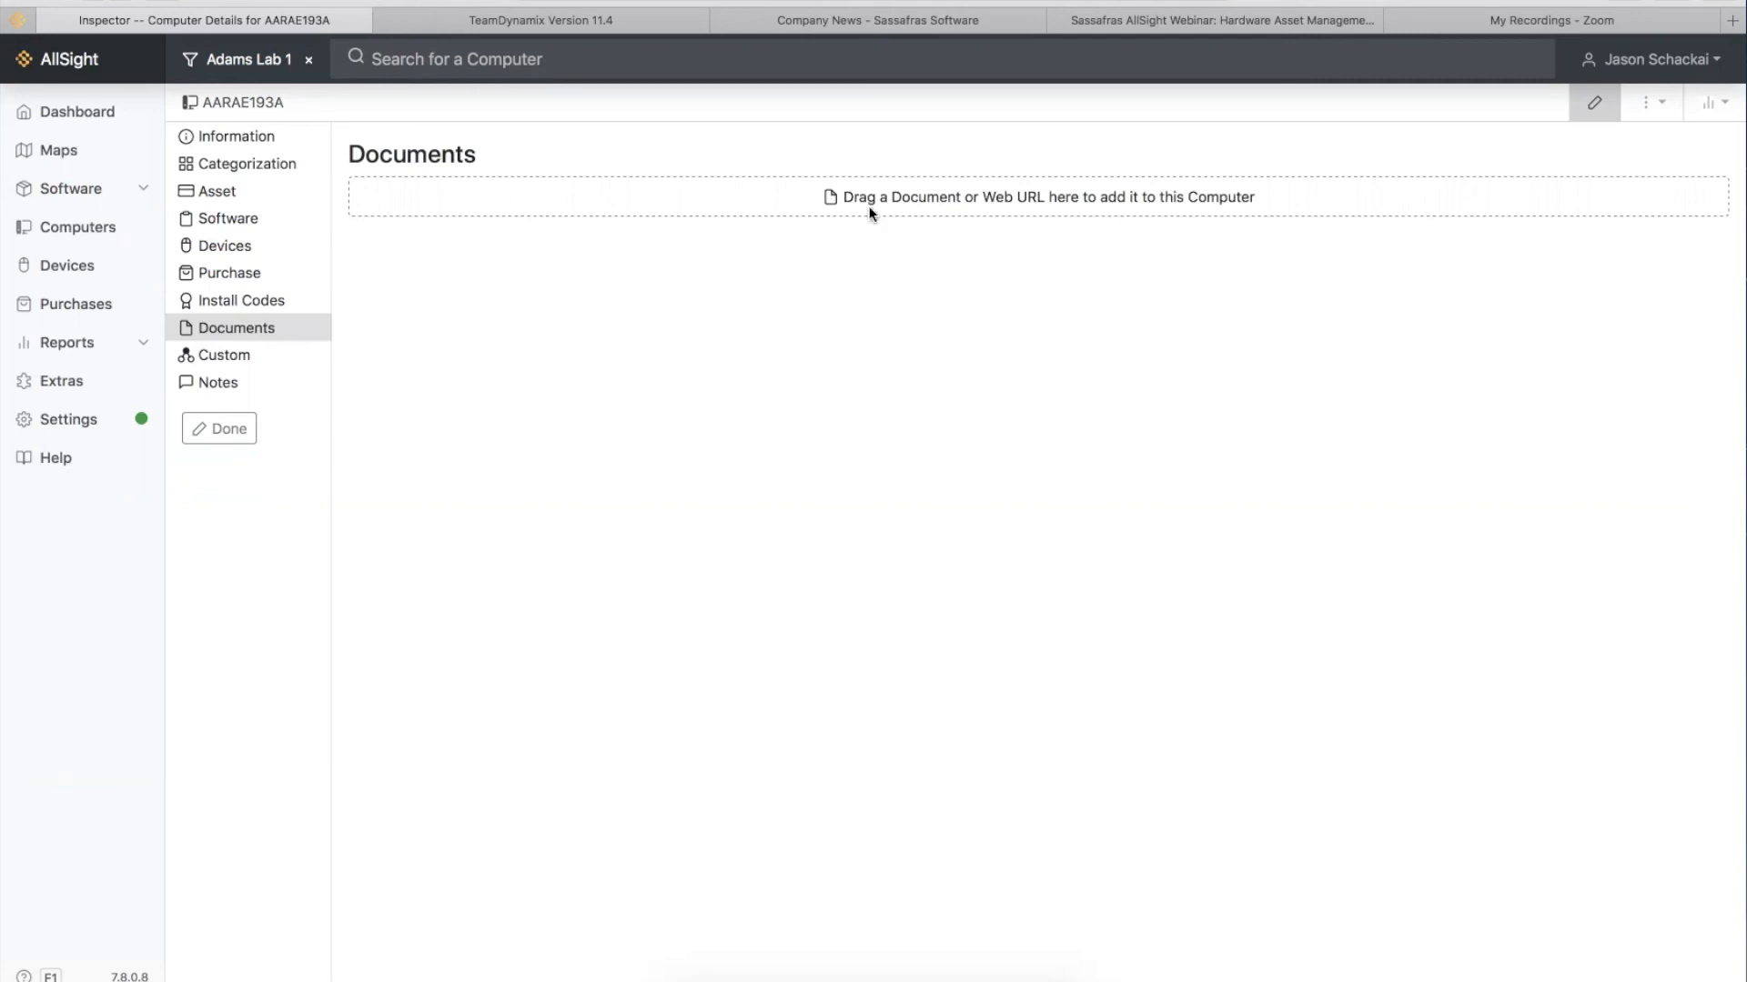
click(310, 63)
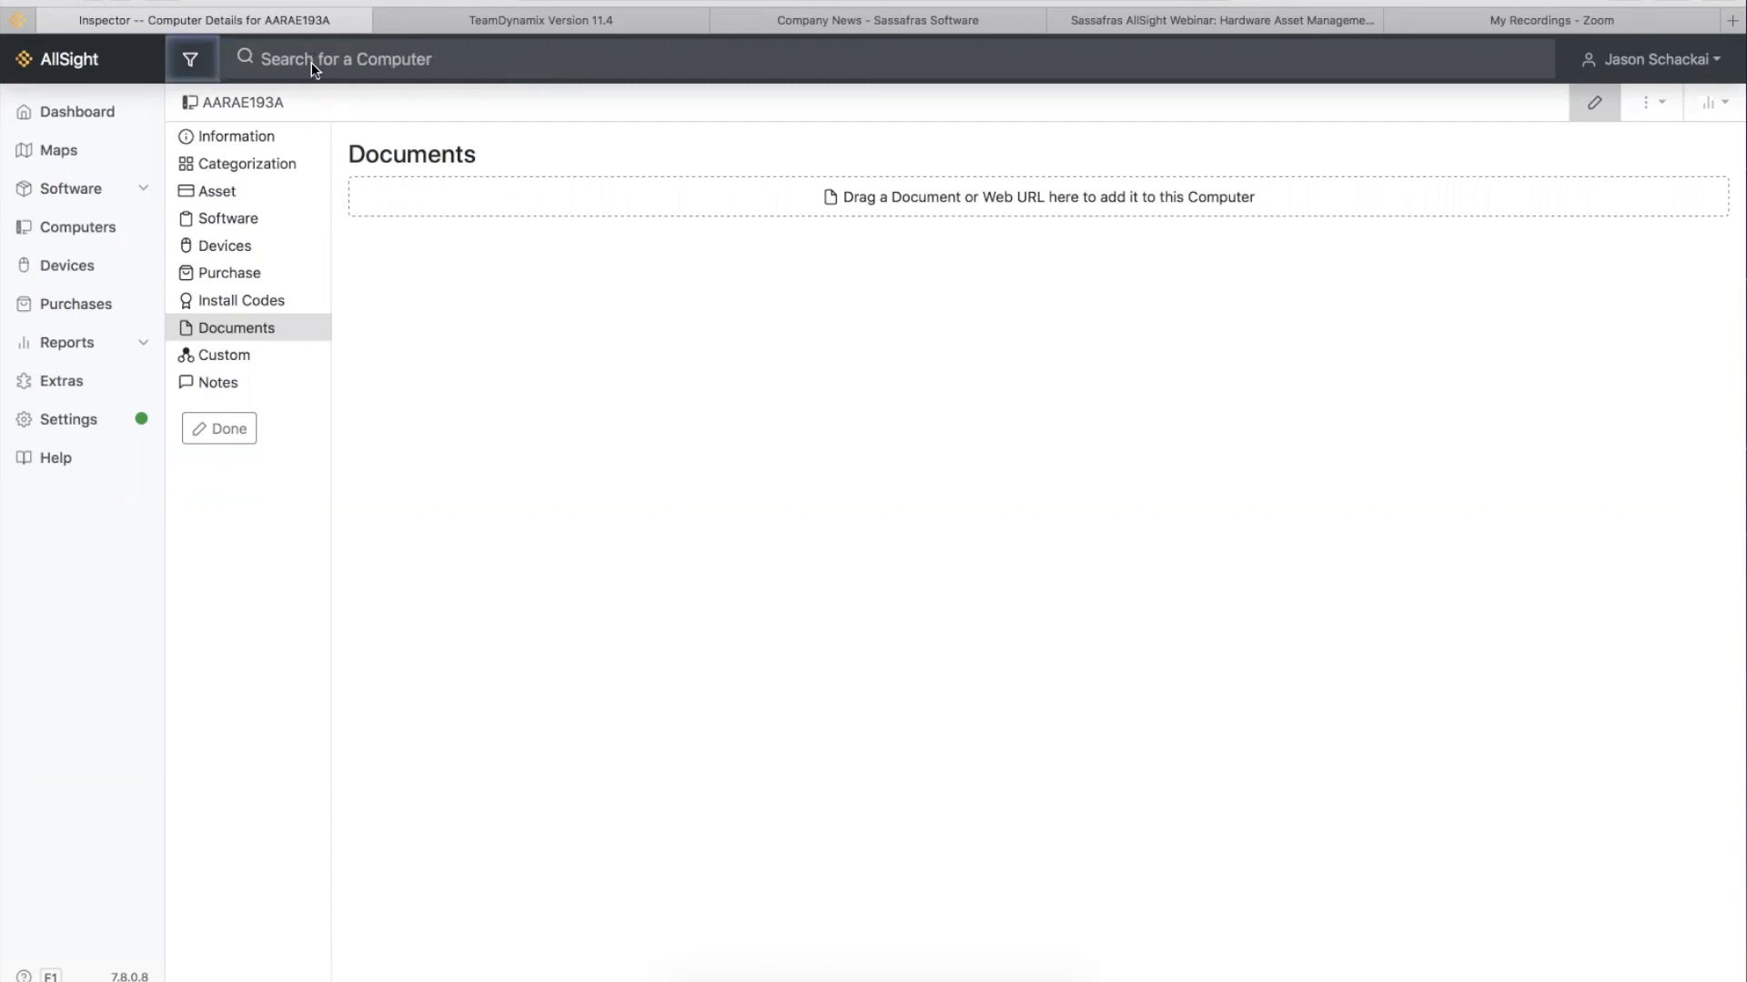
click(1592, 111)
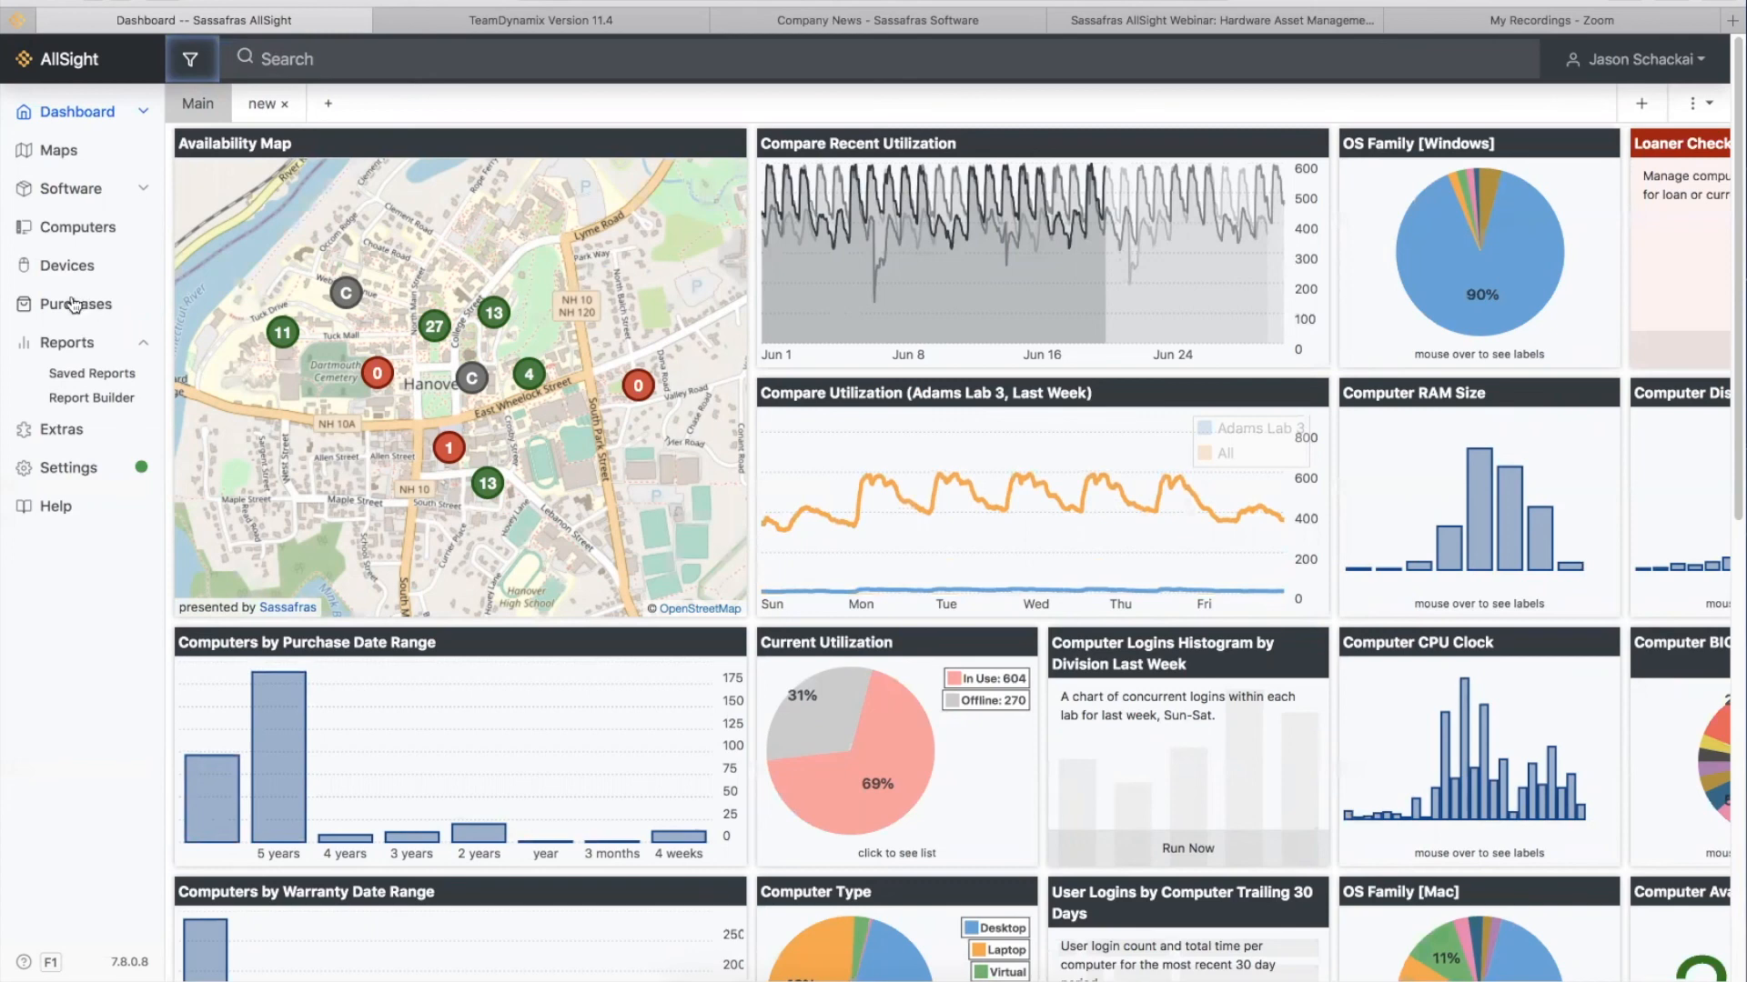
- Switch to KeyConfigure, close the user details and Users windows, and move the computers window clear of the AllSight navigation
mouse_move(802, 804)
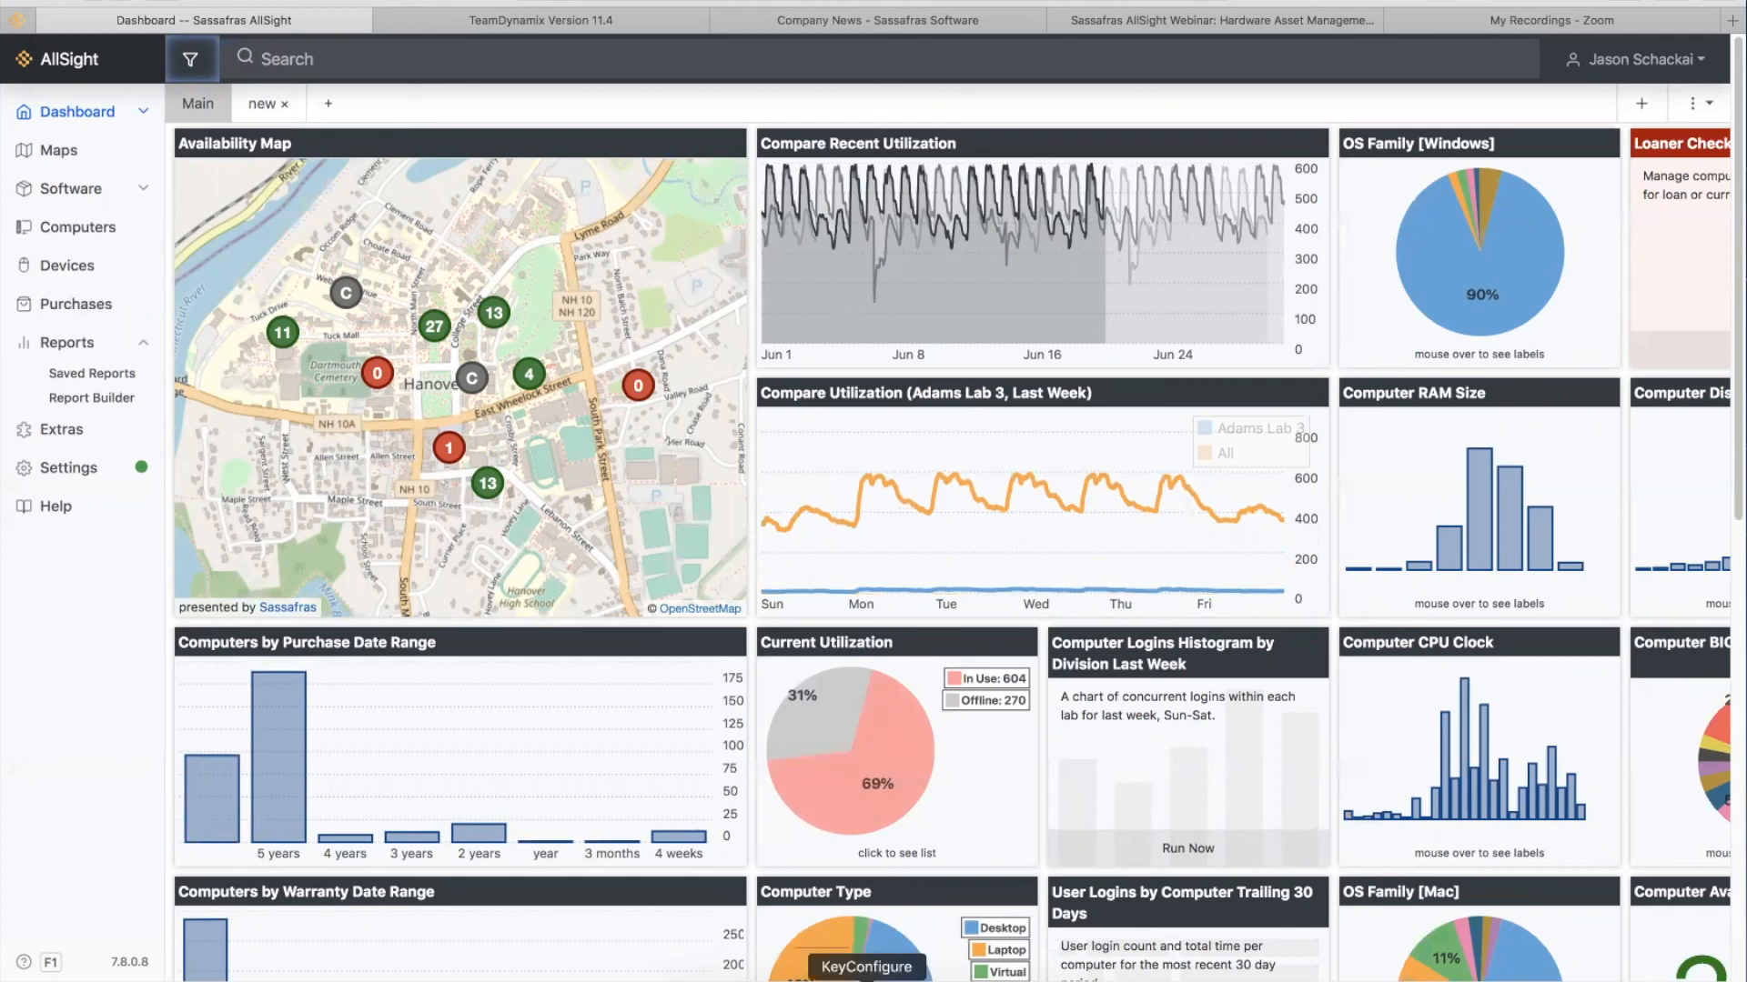
click(866, 979)
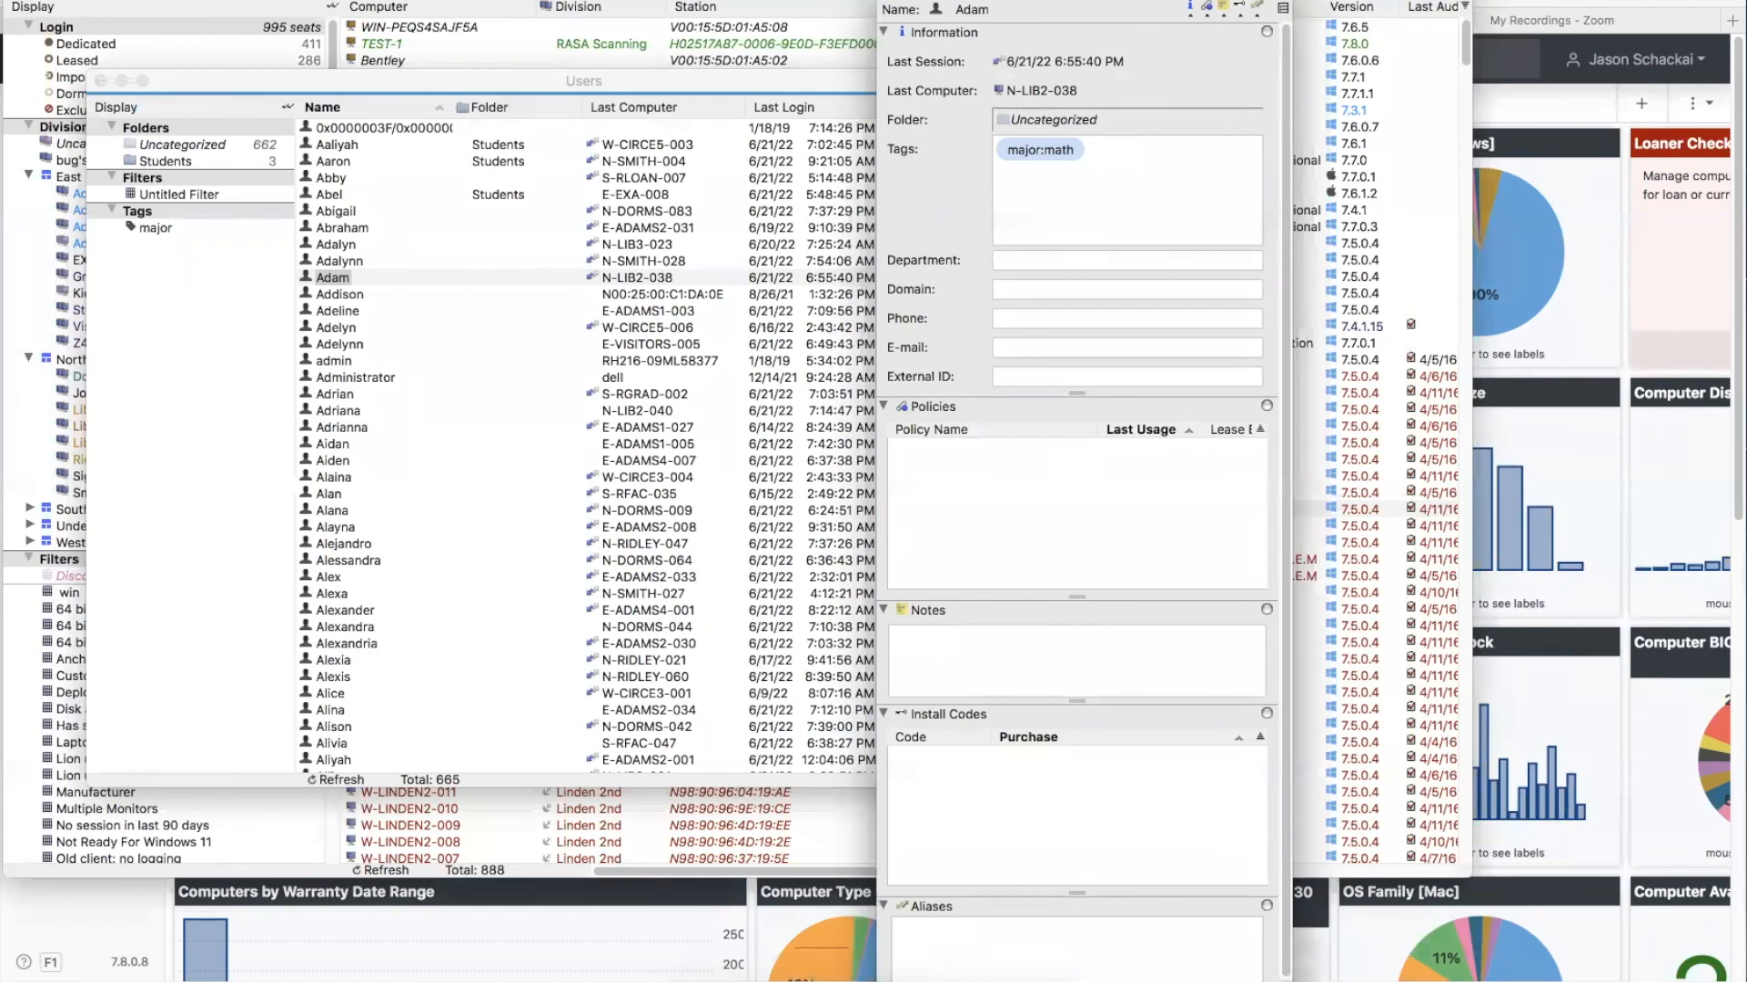
click(886, 1)
click(100, 80)
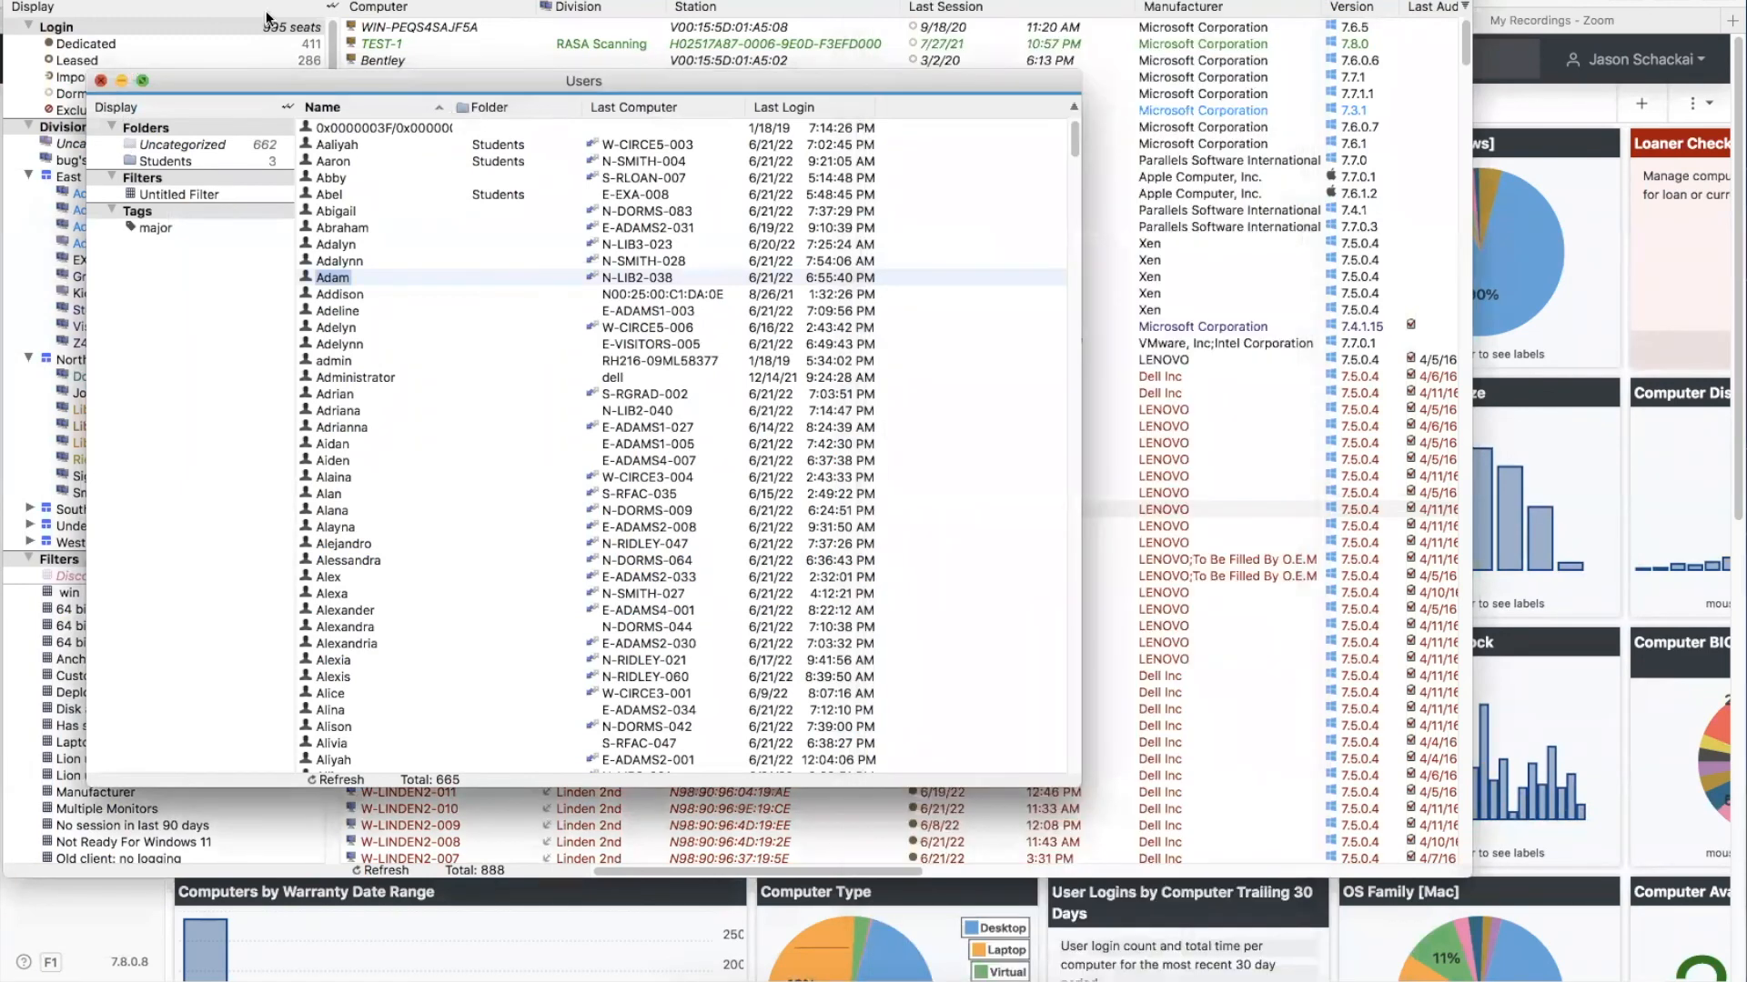
drag(315, 1, 563, 2)
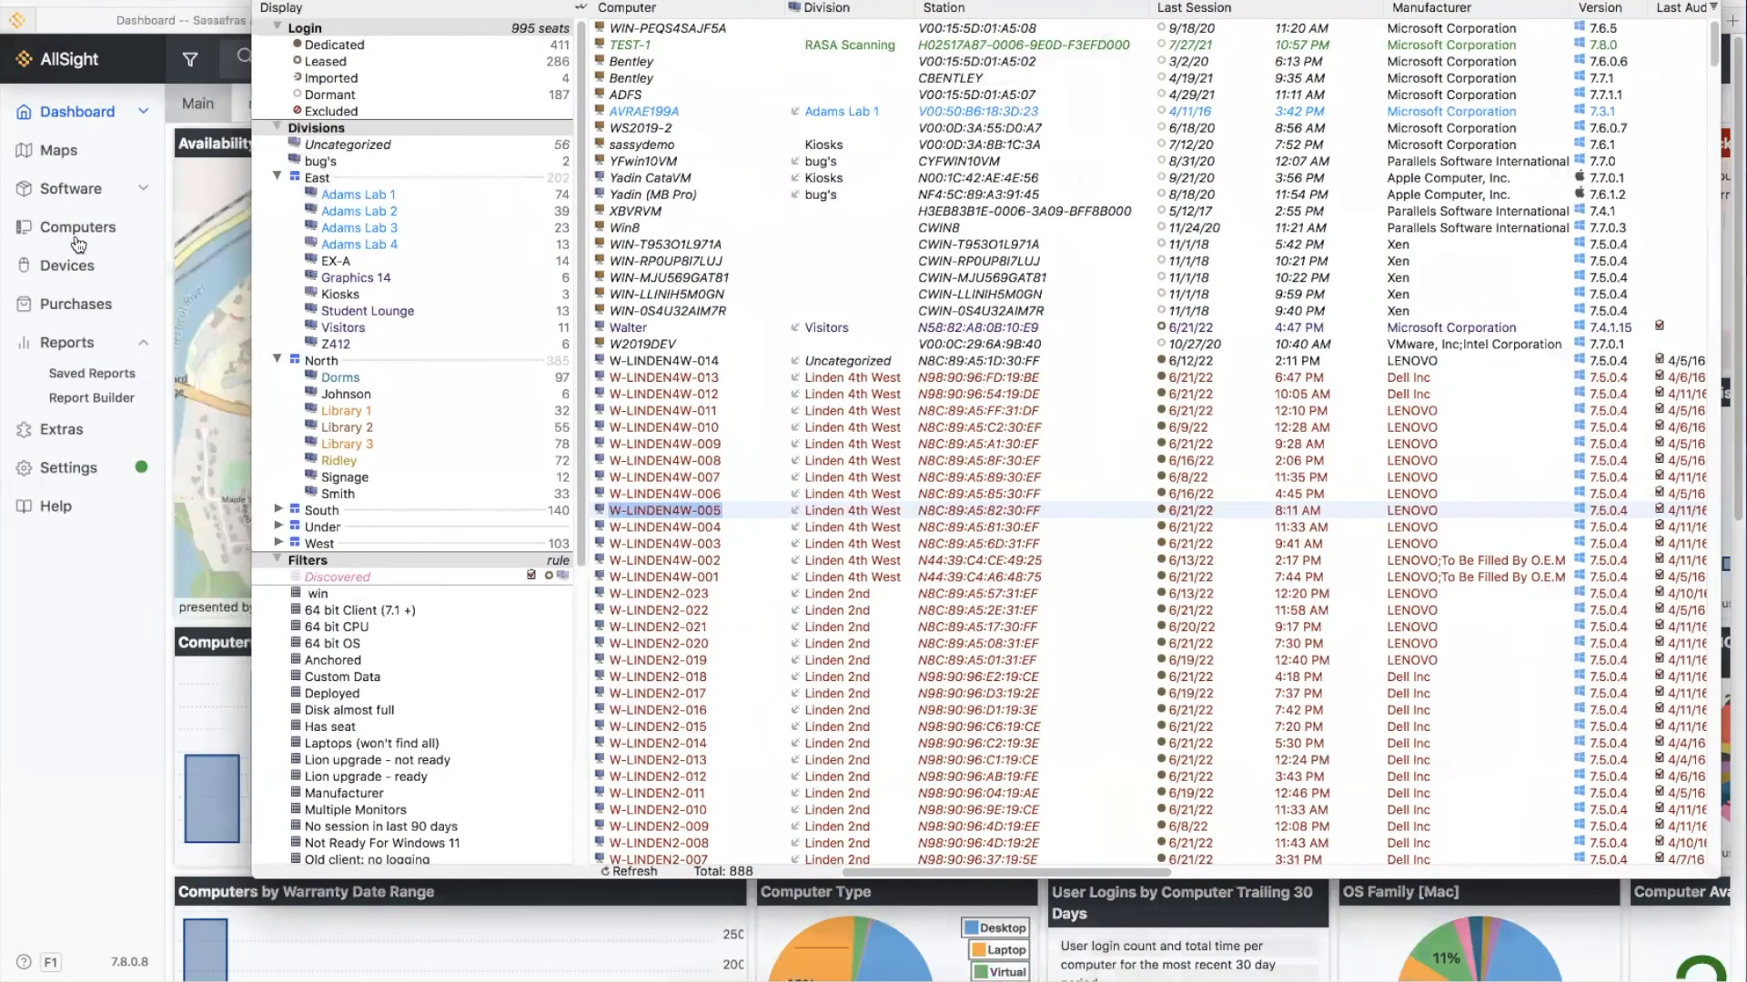
- Switch back to AllSight's computers list and compare its divisions and tag-based maps with the Divisions and Tags scope options
click(81, 235)
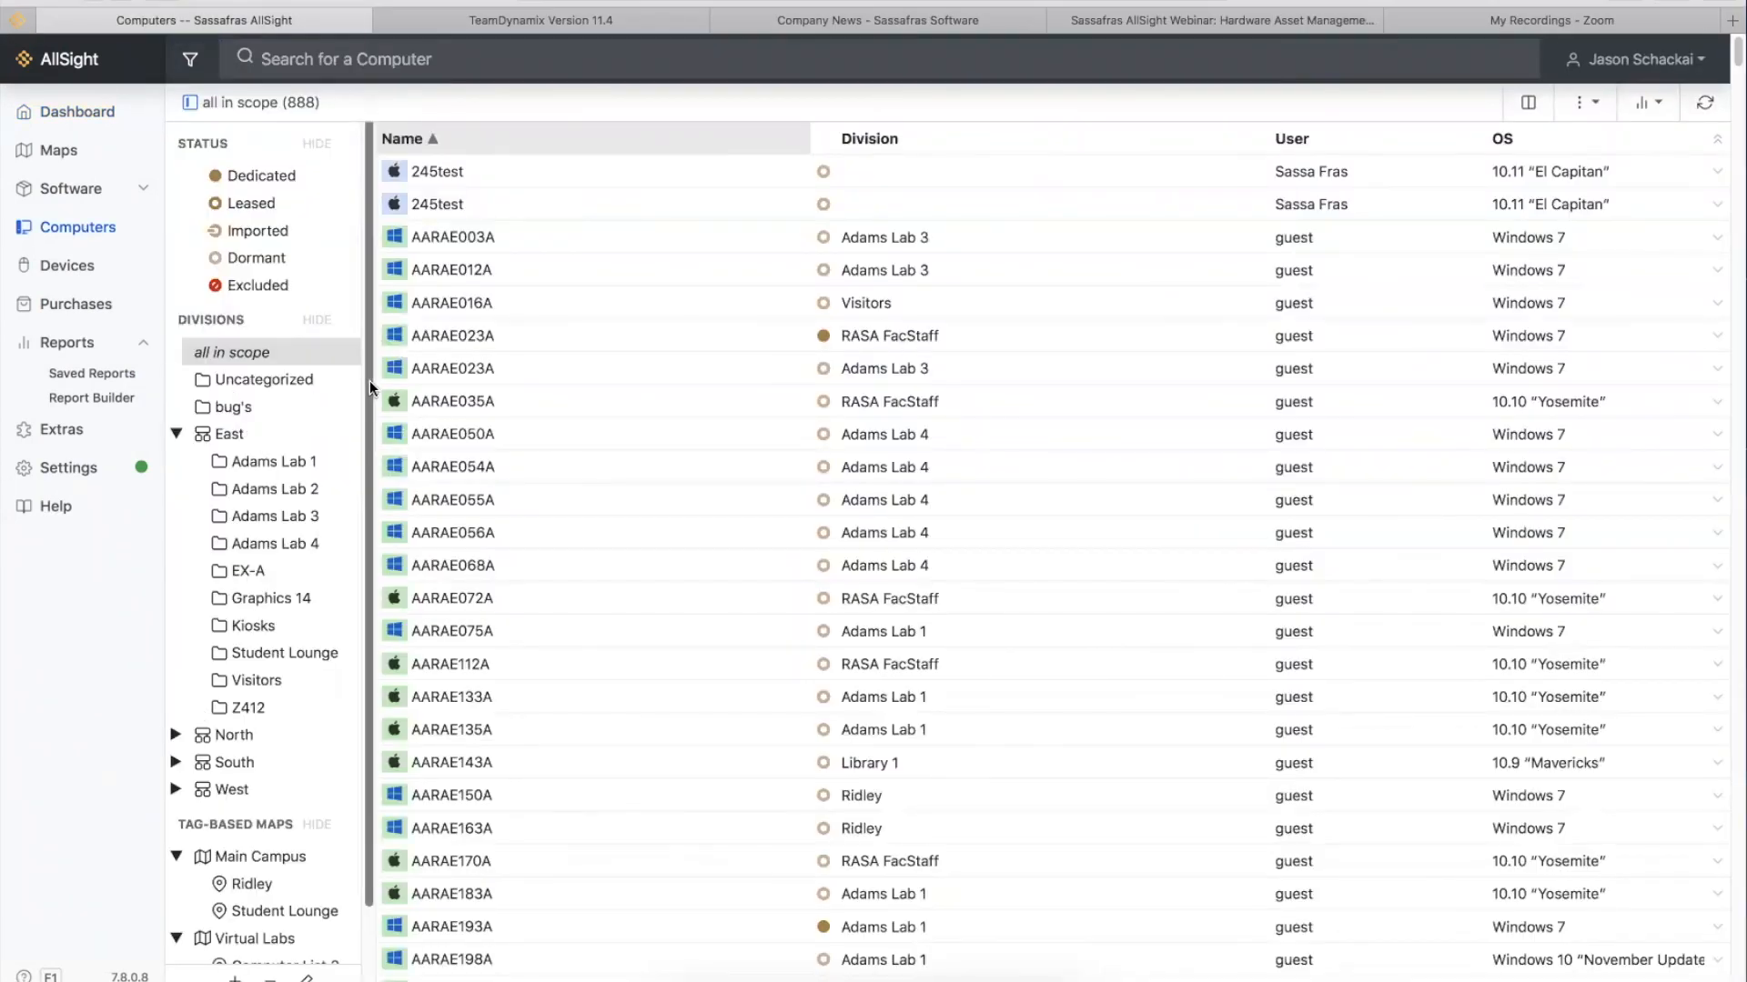
scroll(369, 380, down, 3)
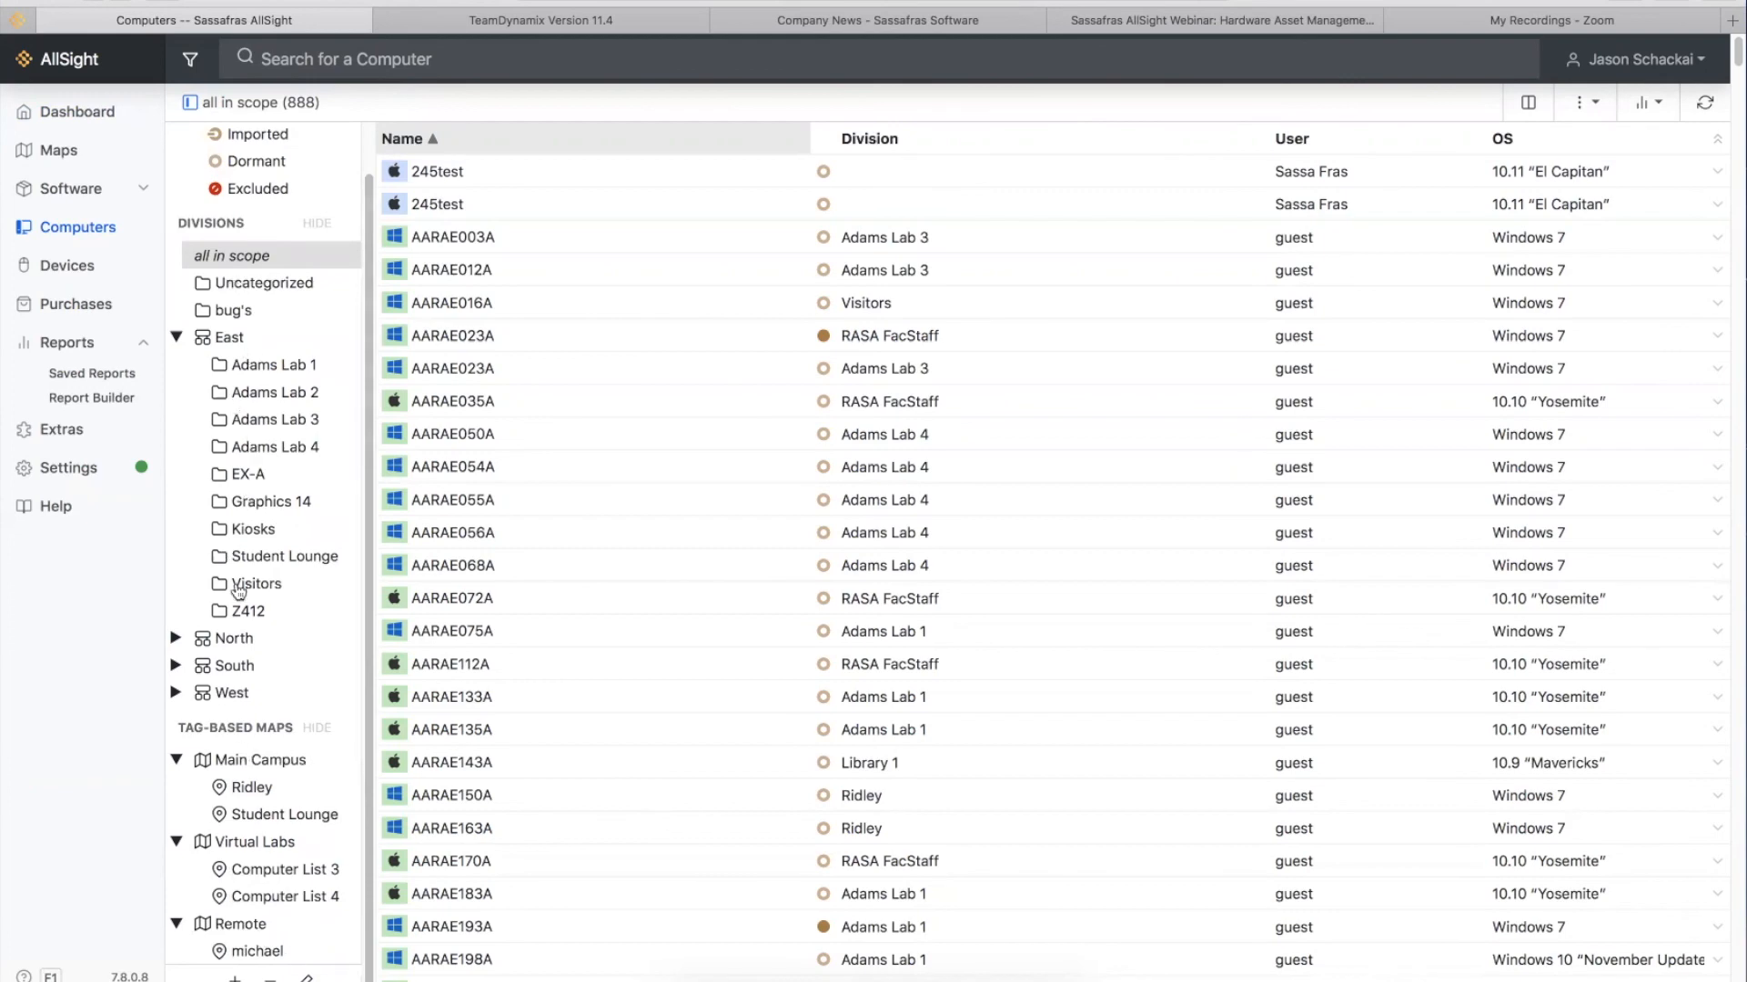
click(191, 68)
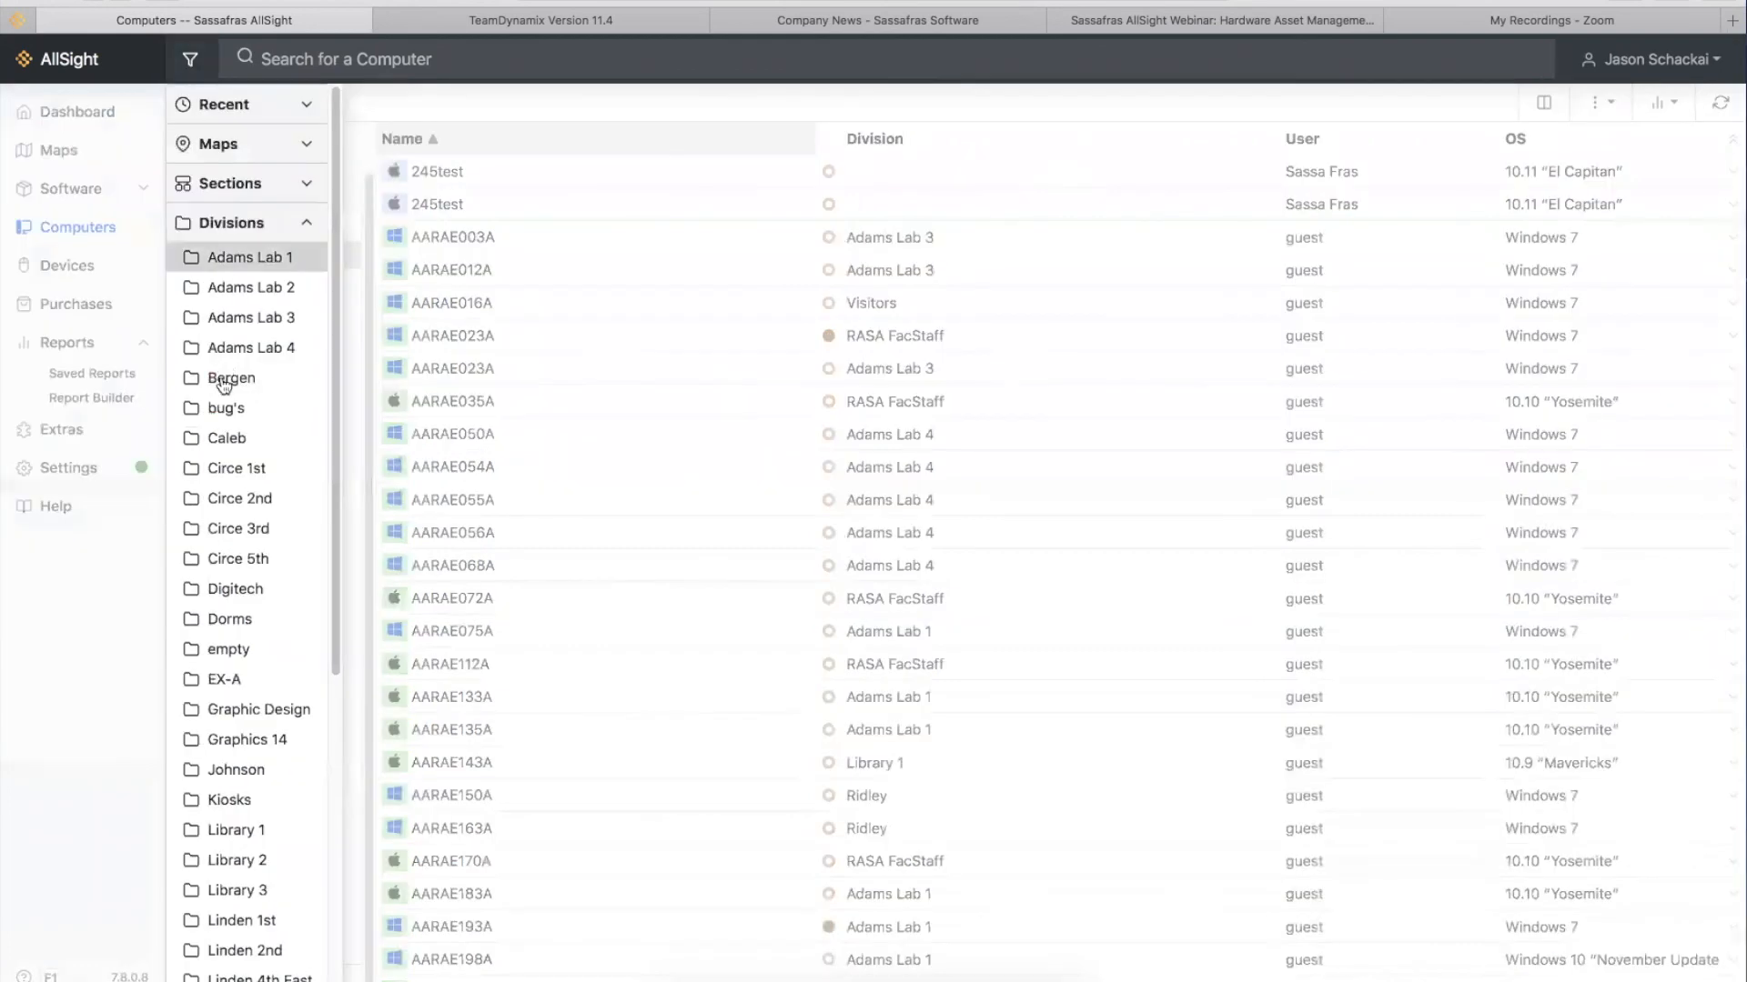
click(305, 225)
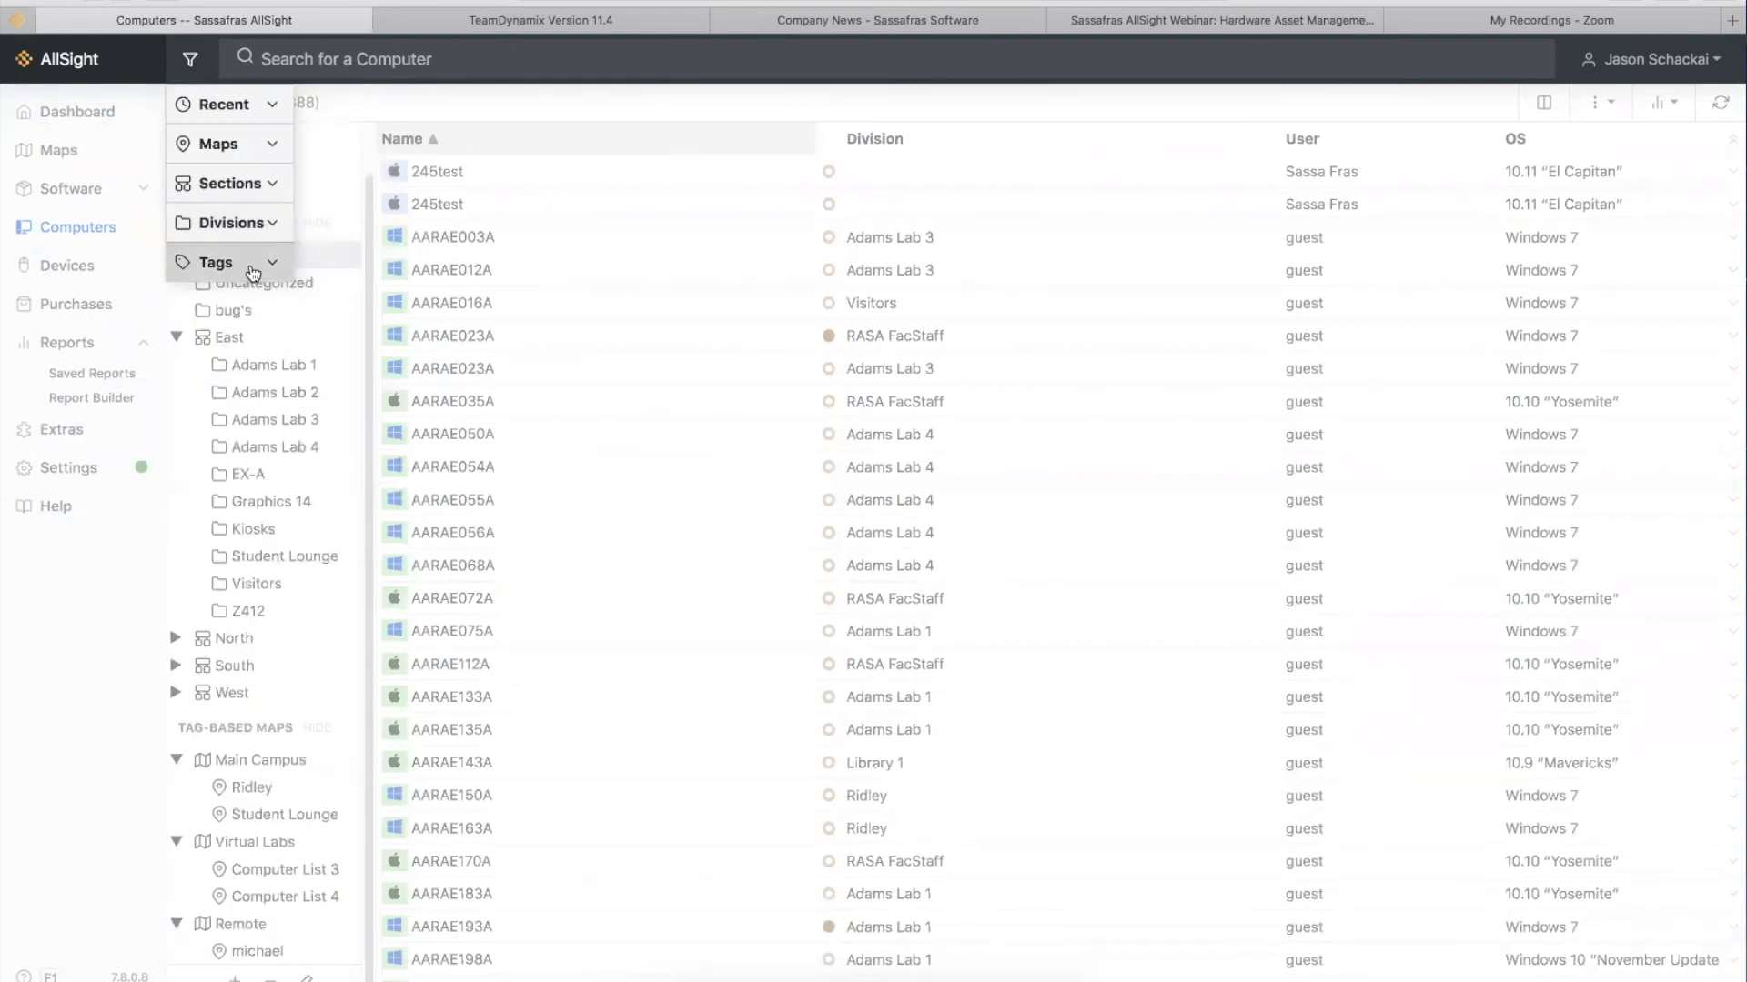
click(277, 265)
click(274, 263)
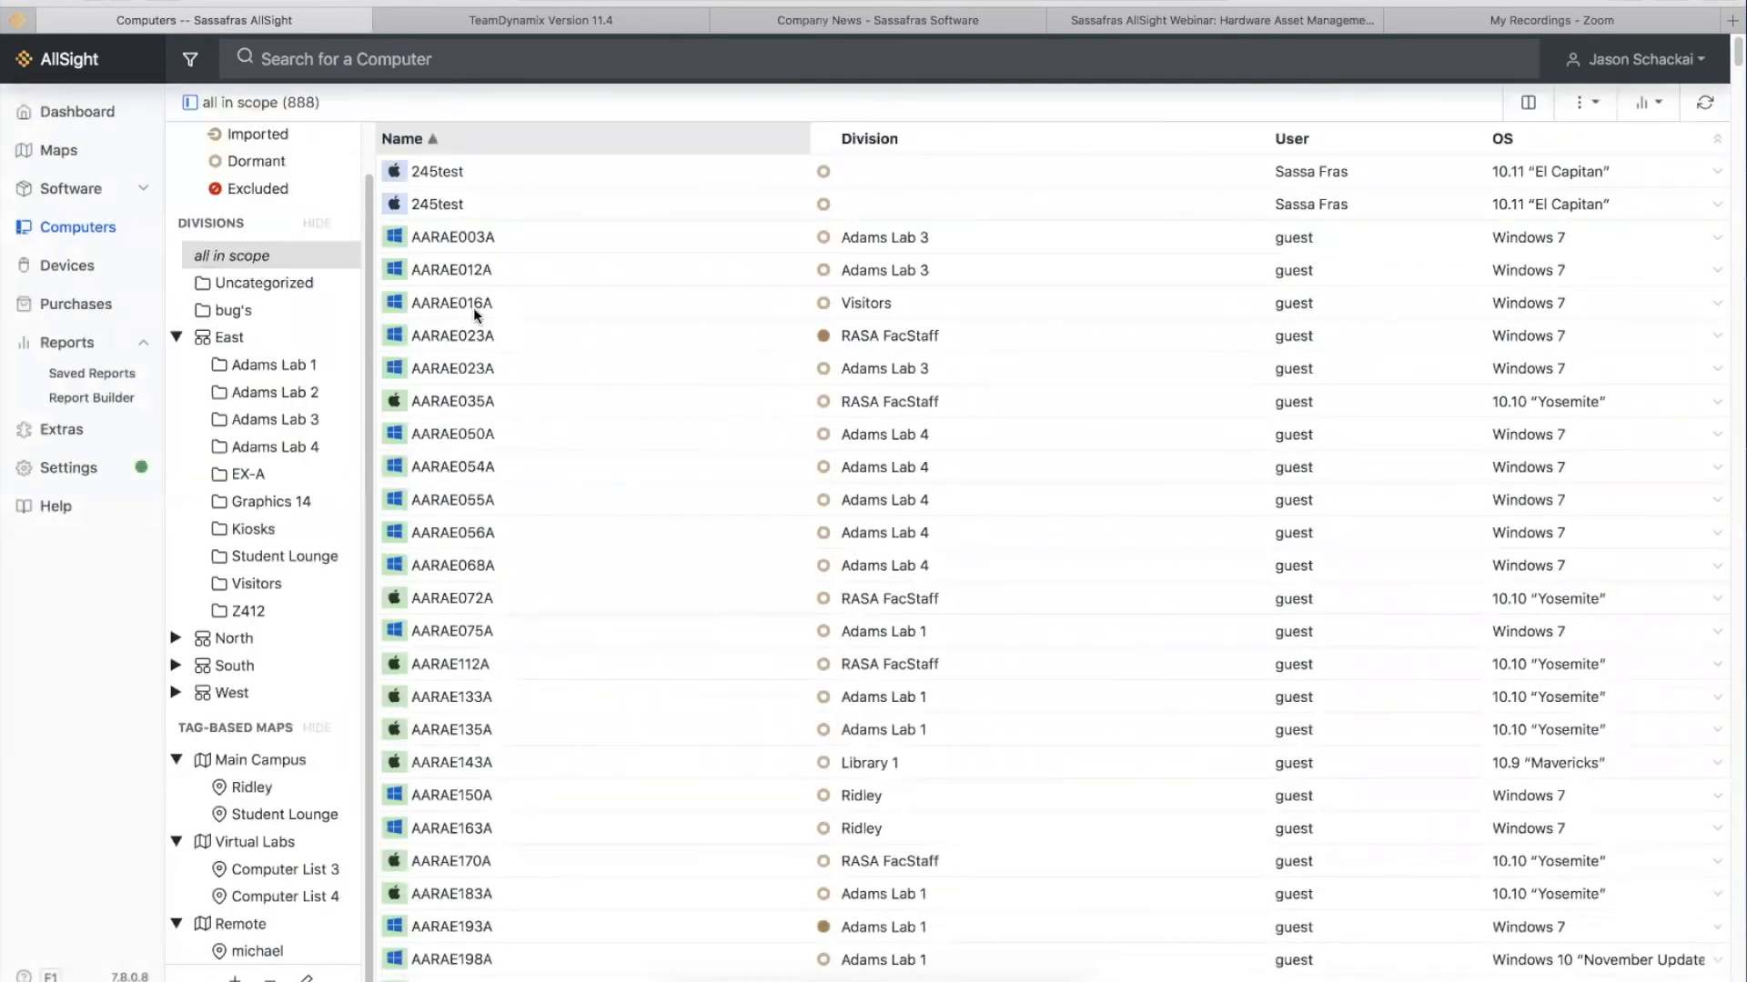
- Select the computers AARAE012A through AARAE133A, view the bulk actions offered for them, and check the scope categories again
click(766, 270)
shift+click(637, 692)
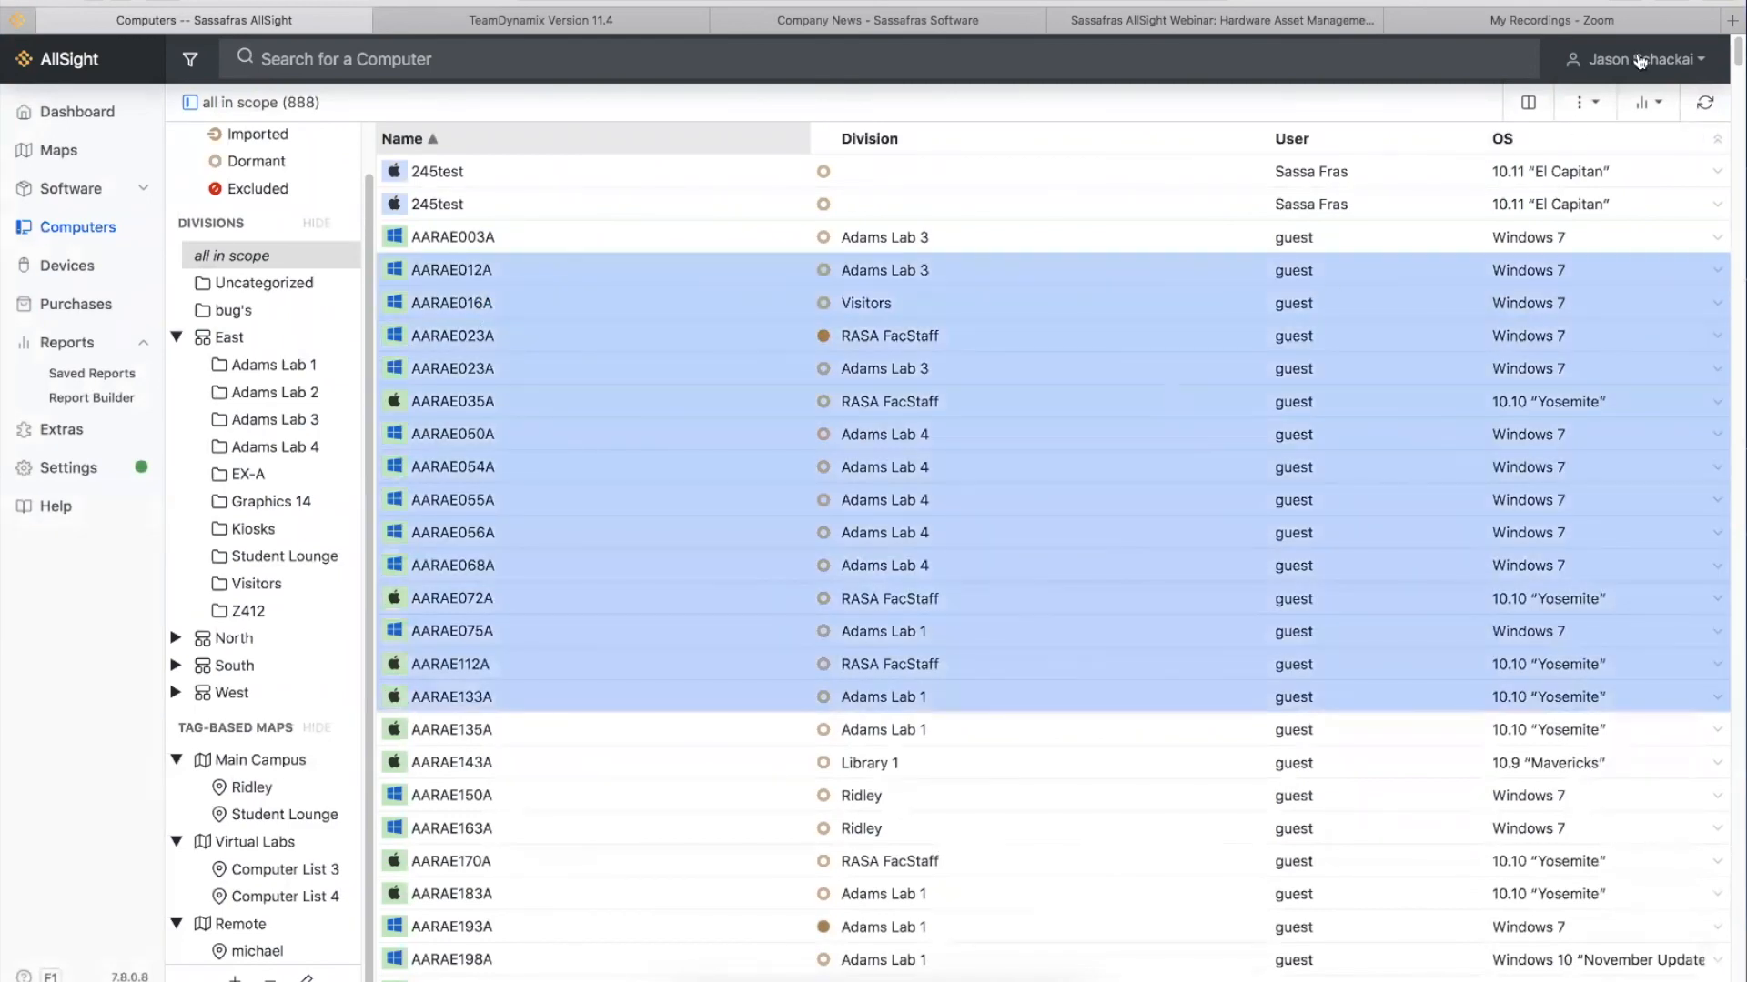
click(1590, 103)
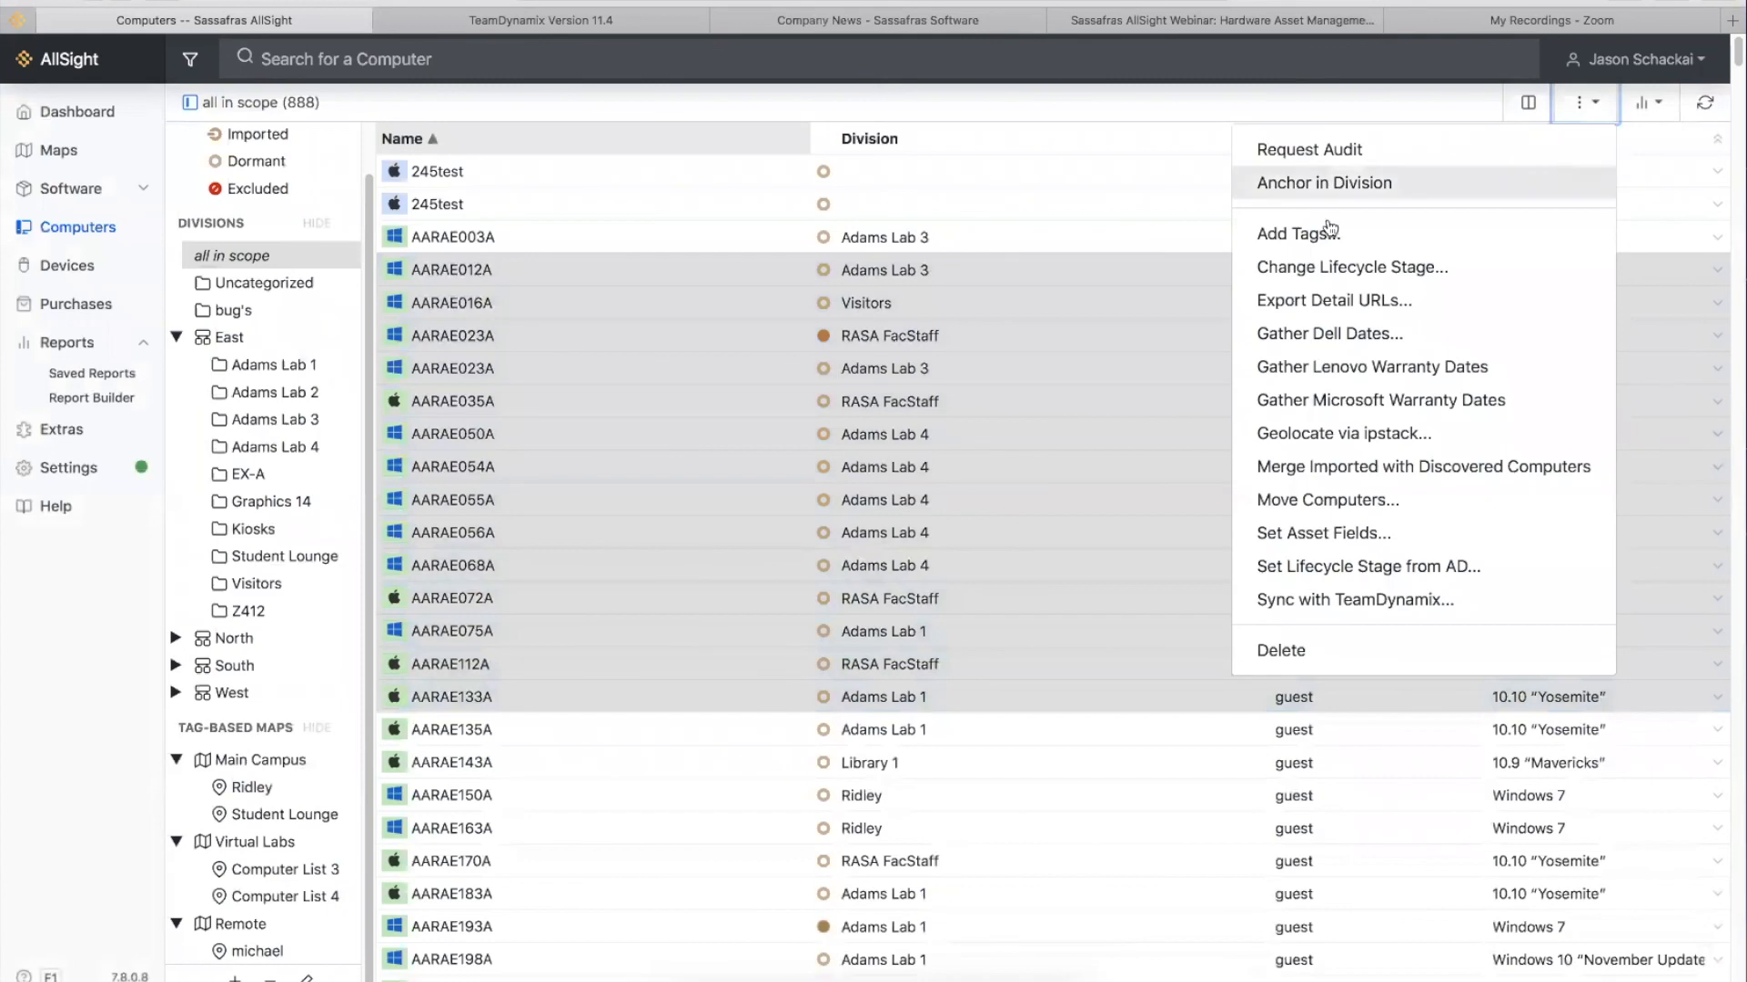
click(1601, 107)
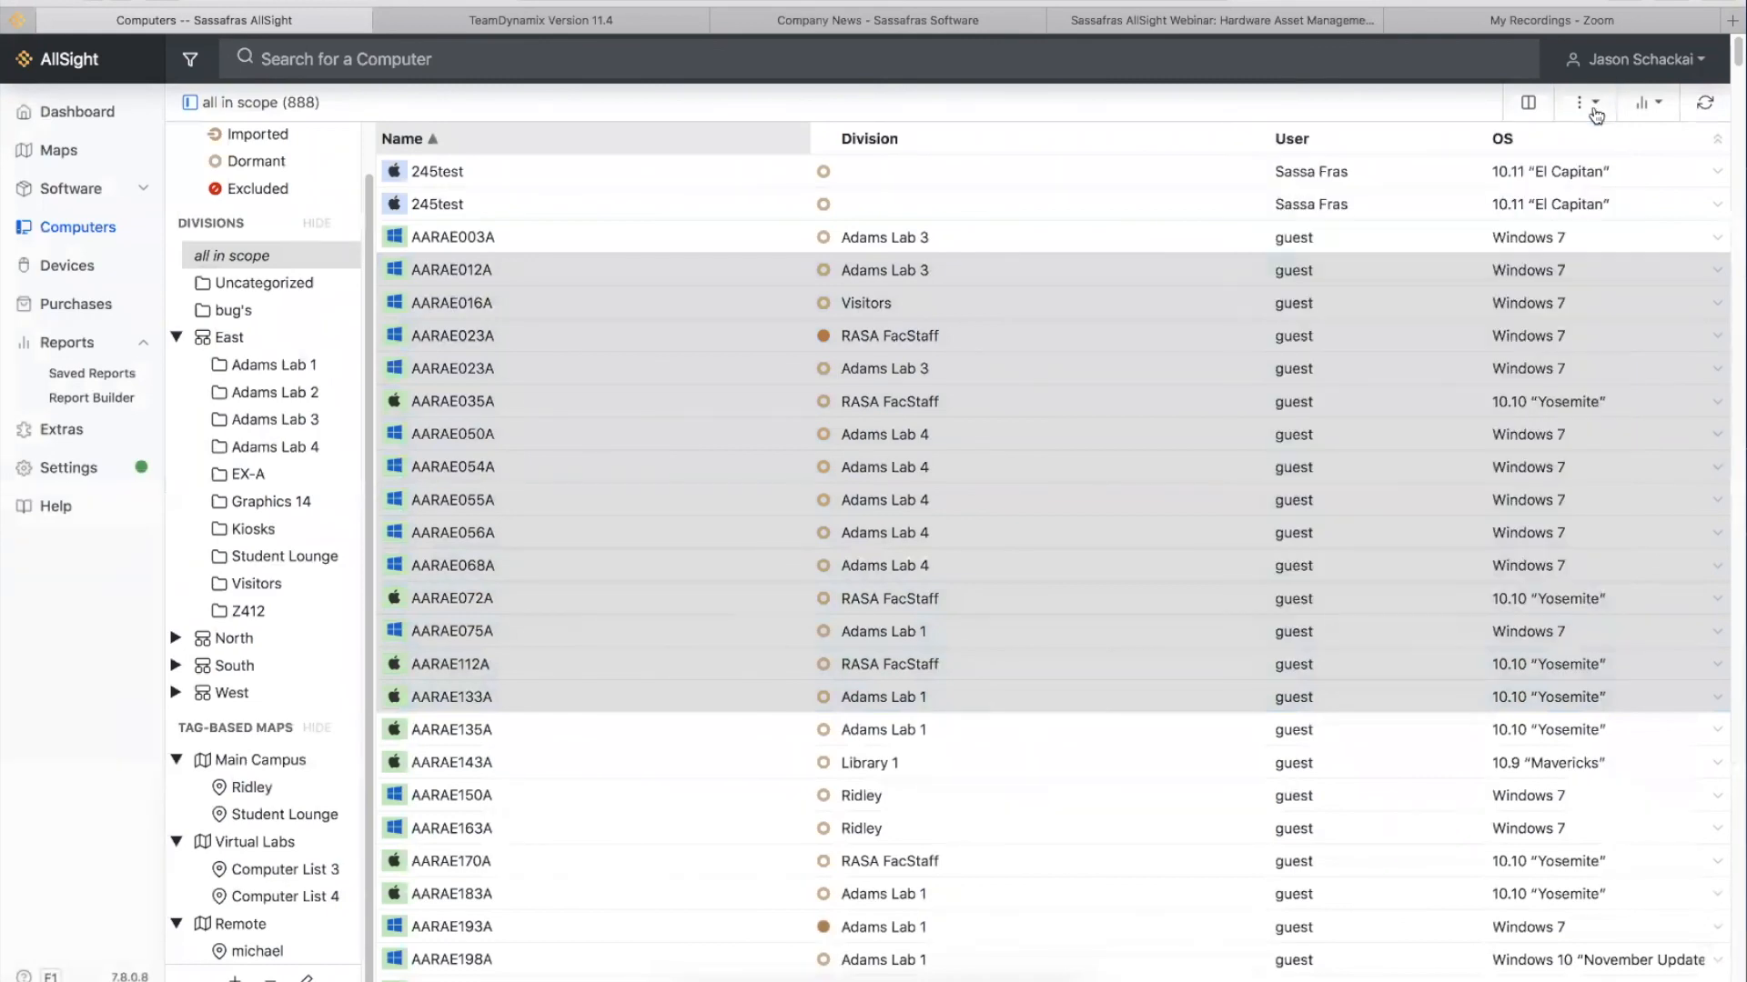
click(198, 70)
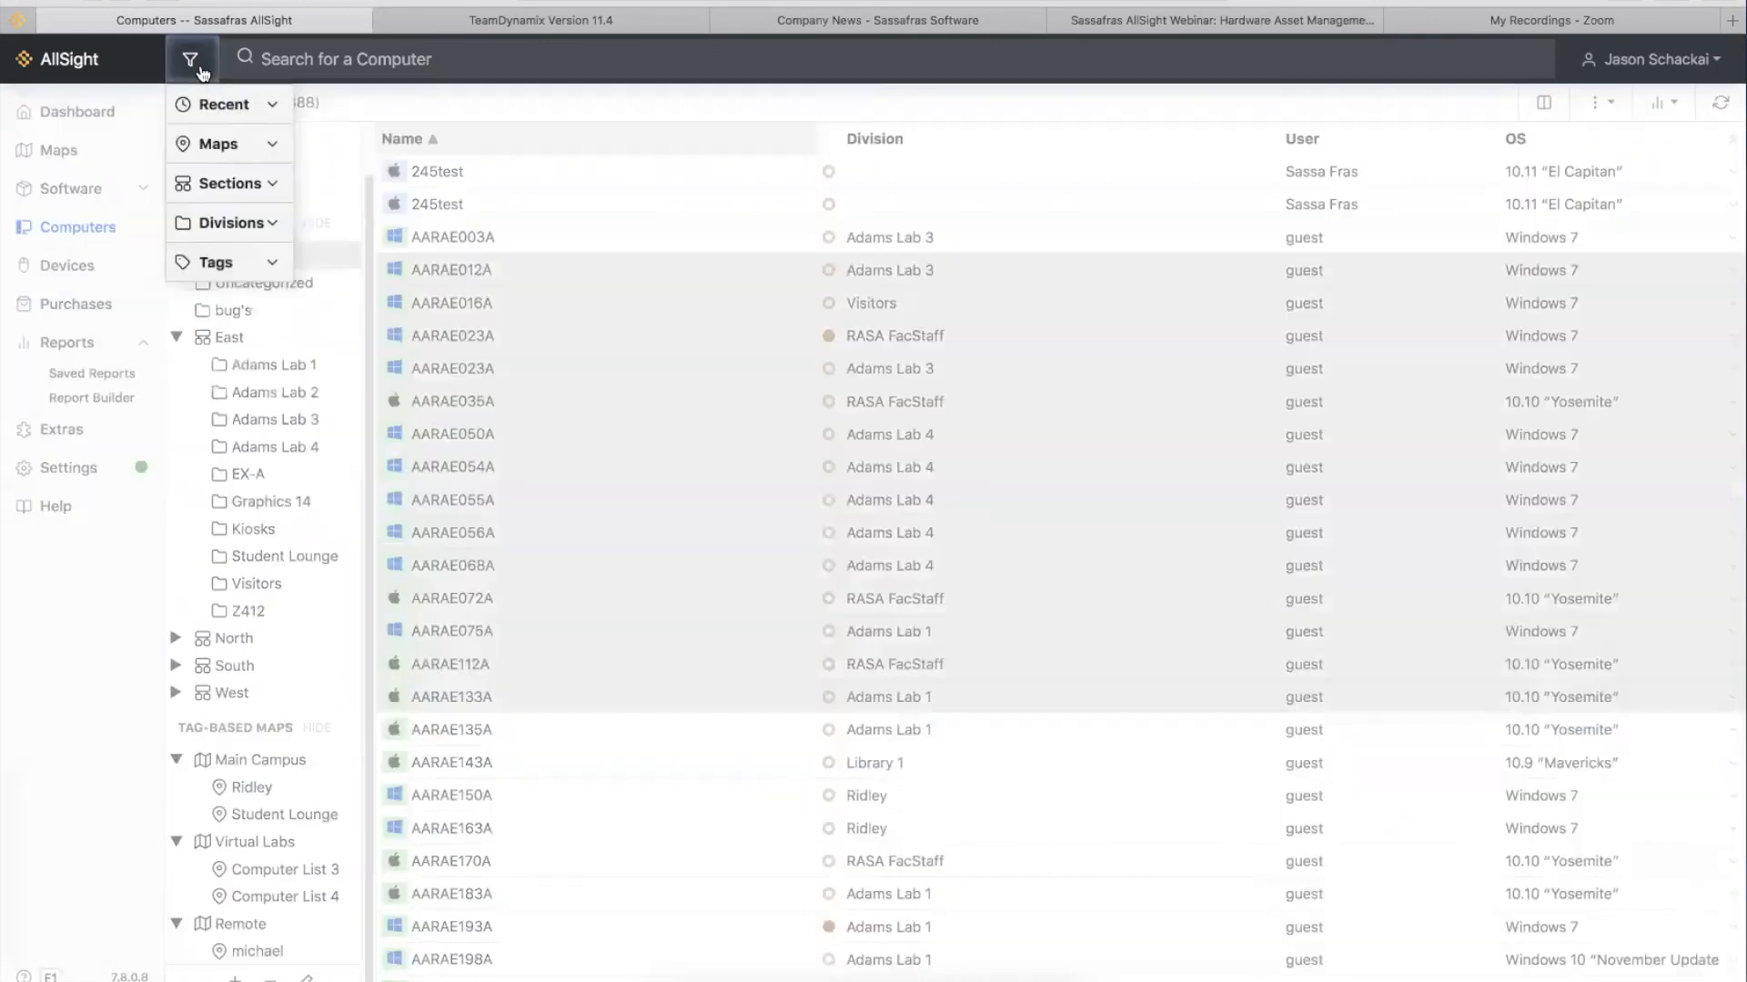
click(234, 291)
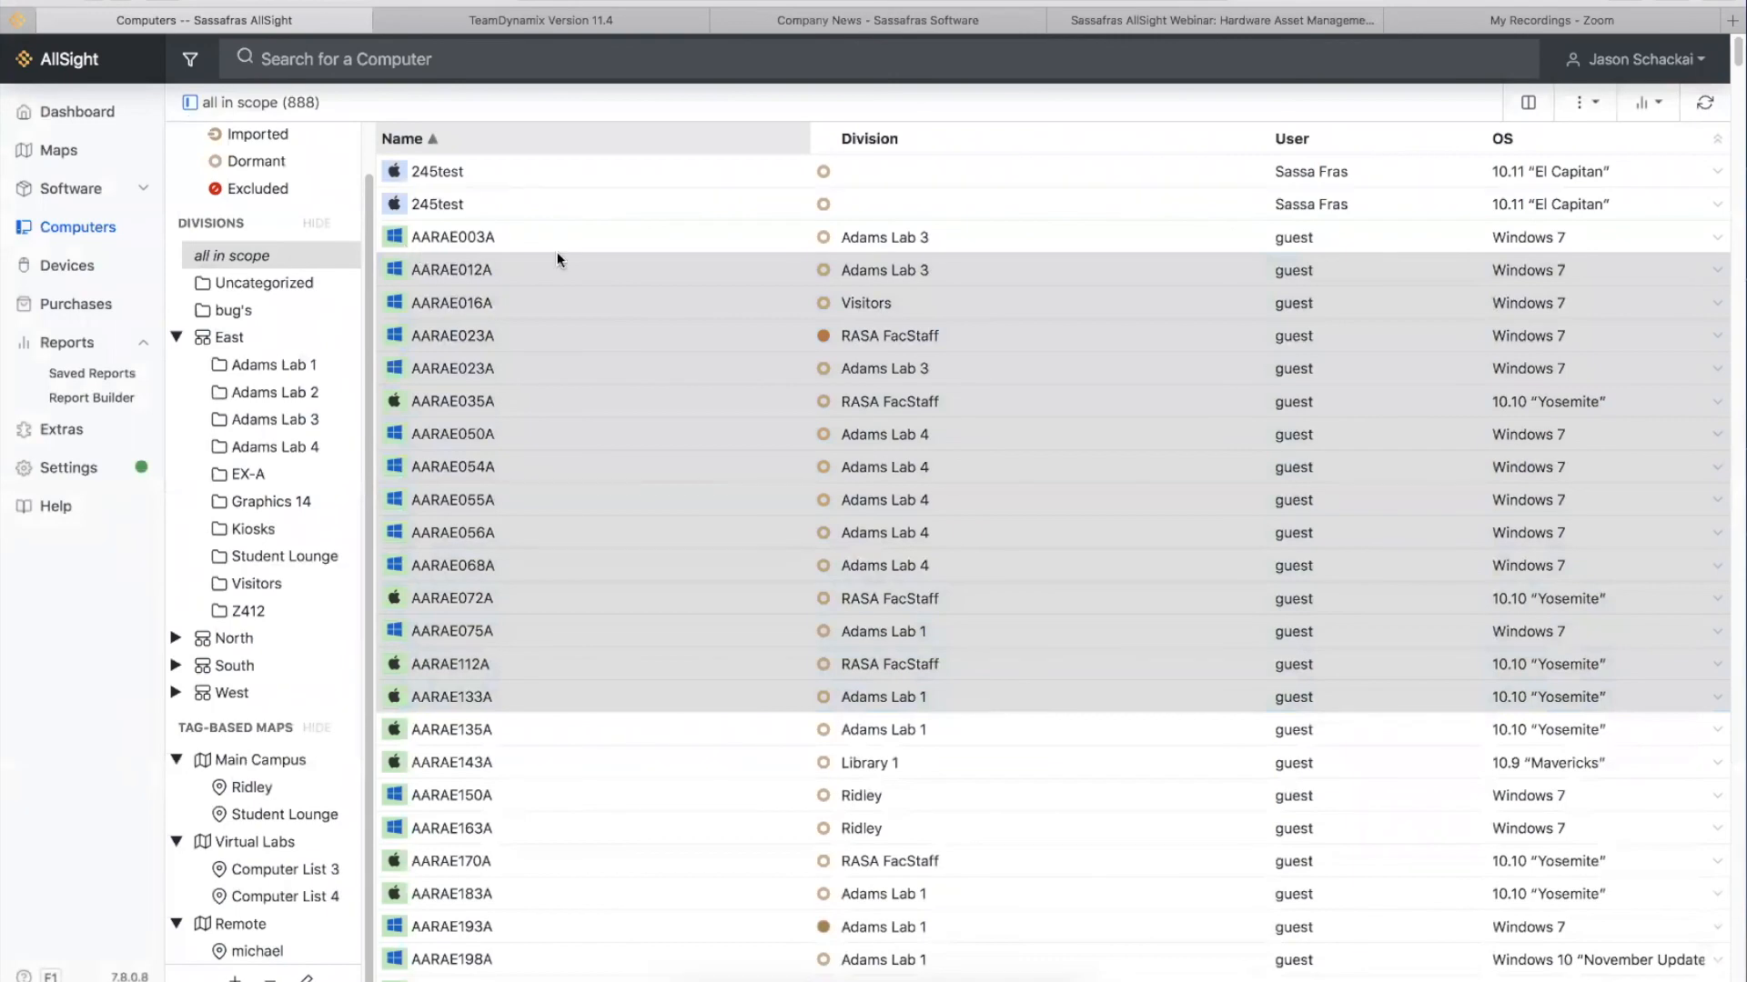
- Open the computer AARAE012A and view the tags and maps in its categorization details
click(464, 273)
double_click(464, 271)
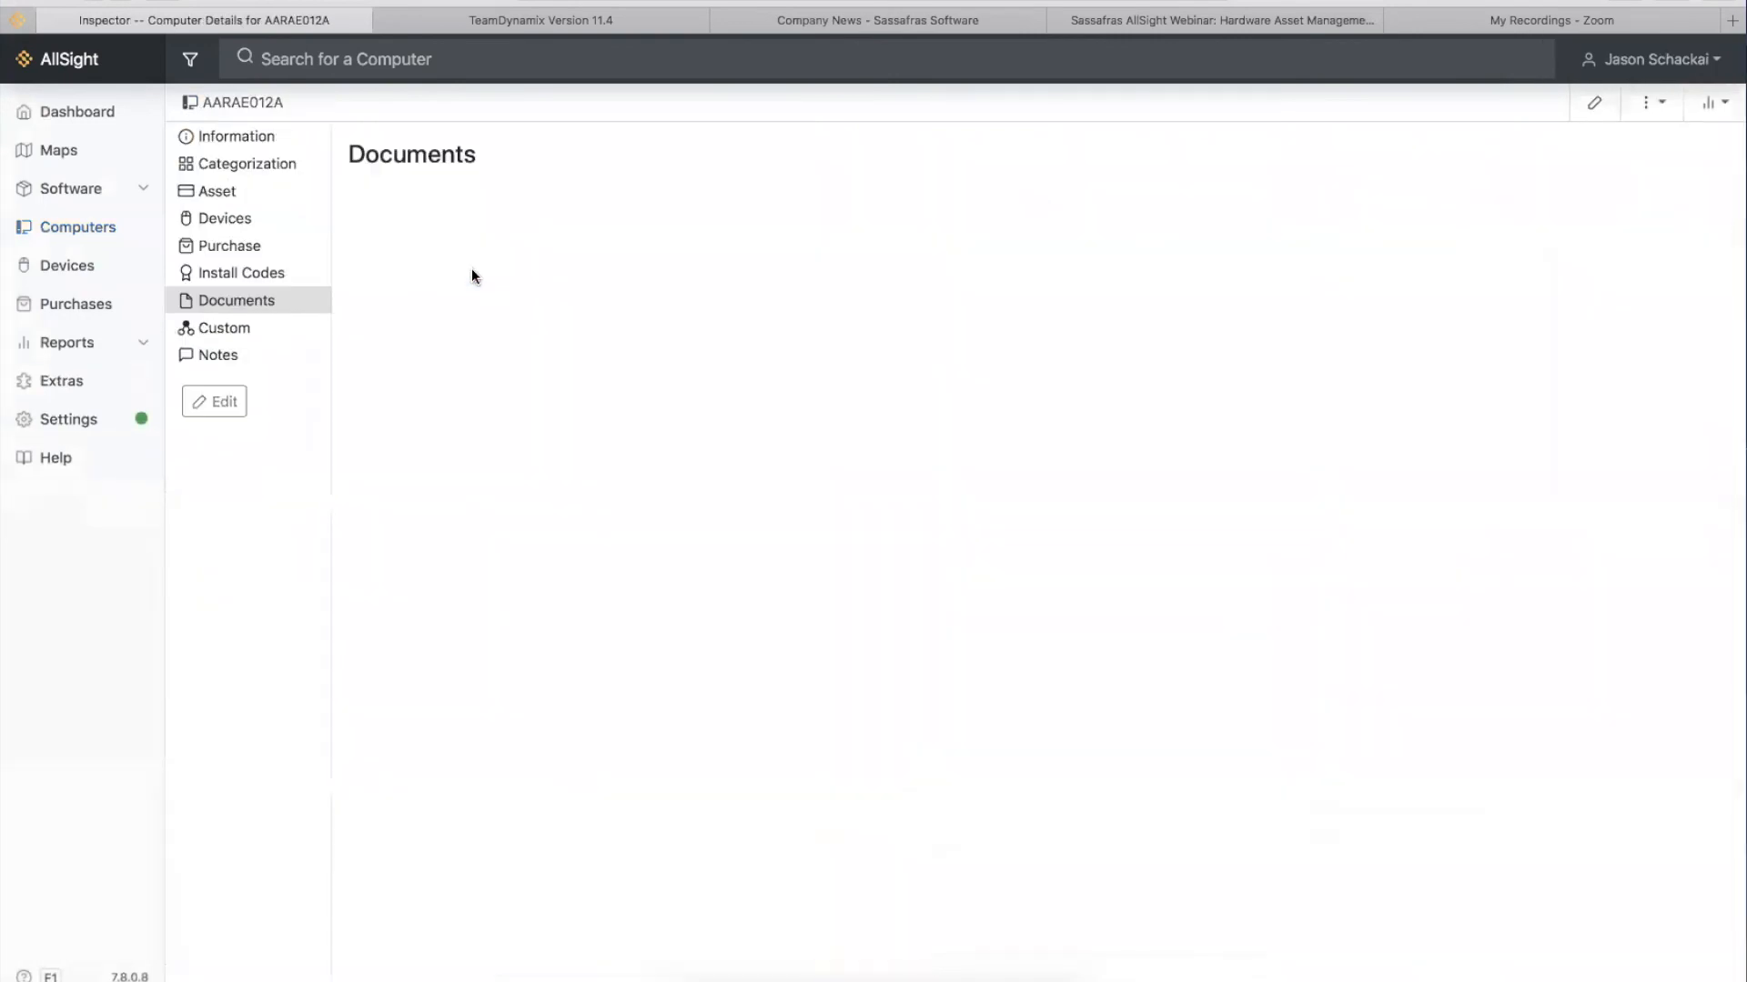
click(252, 205)
click(255, 168)
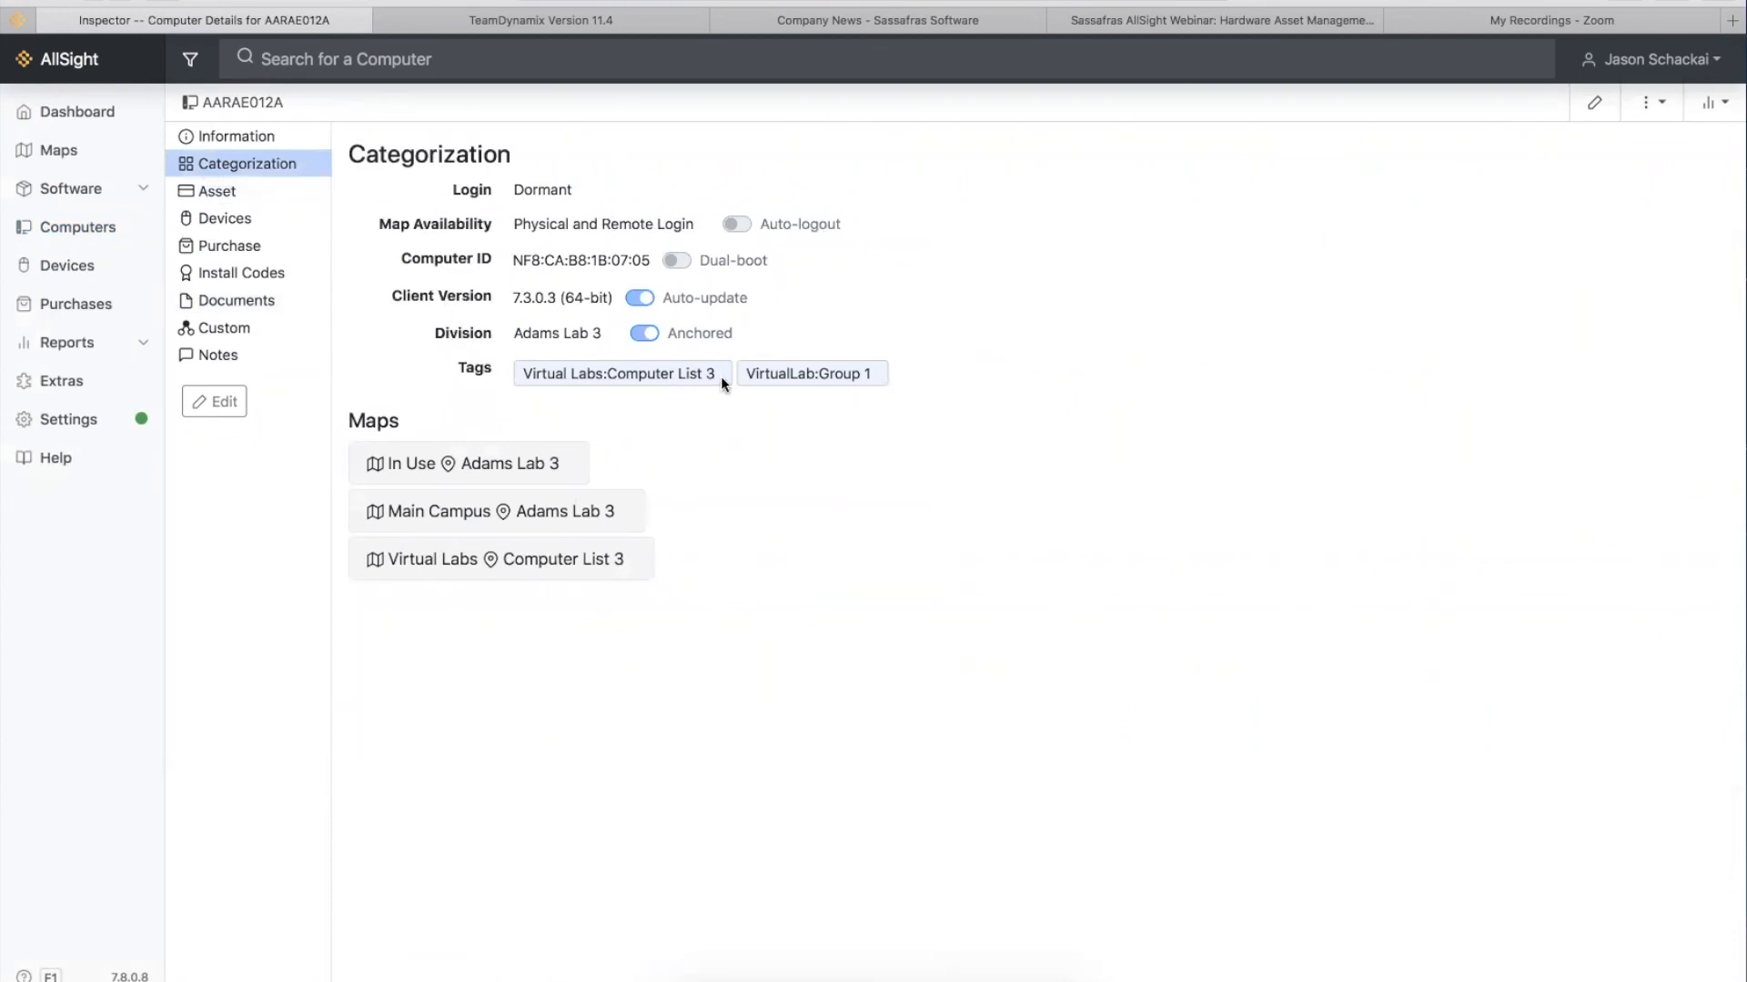
- Return to the computers list and switch to KeyConfigure, placing its computers window beside AllSight's division list
click(95, 1)
click(95, 1)
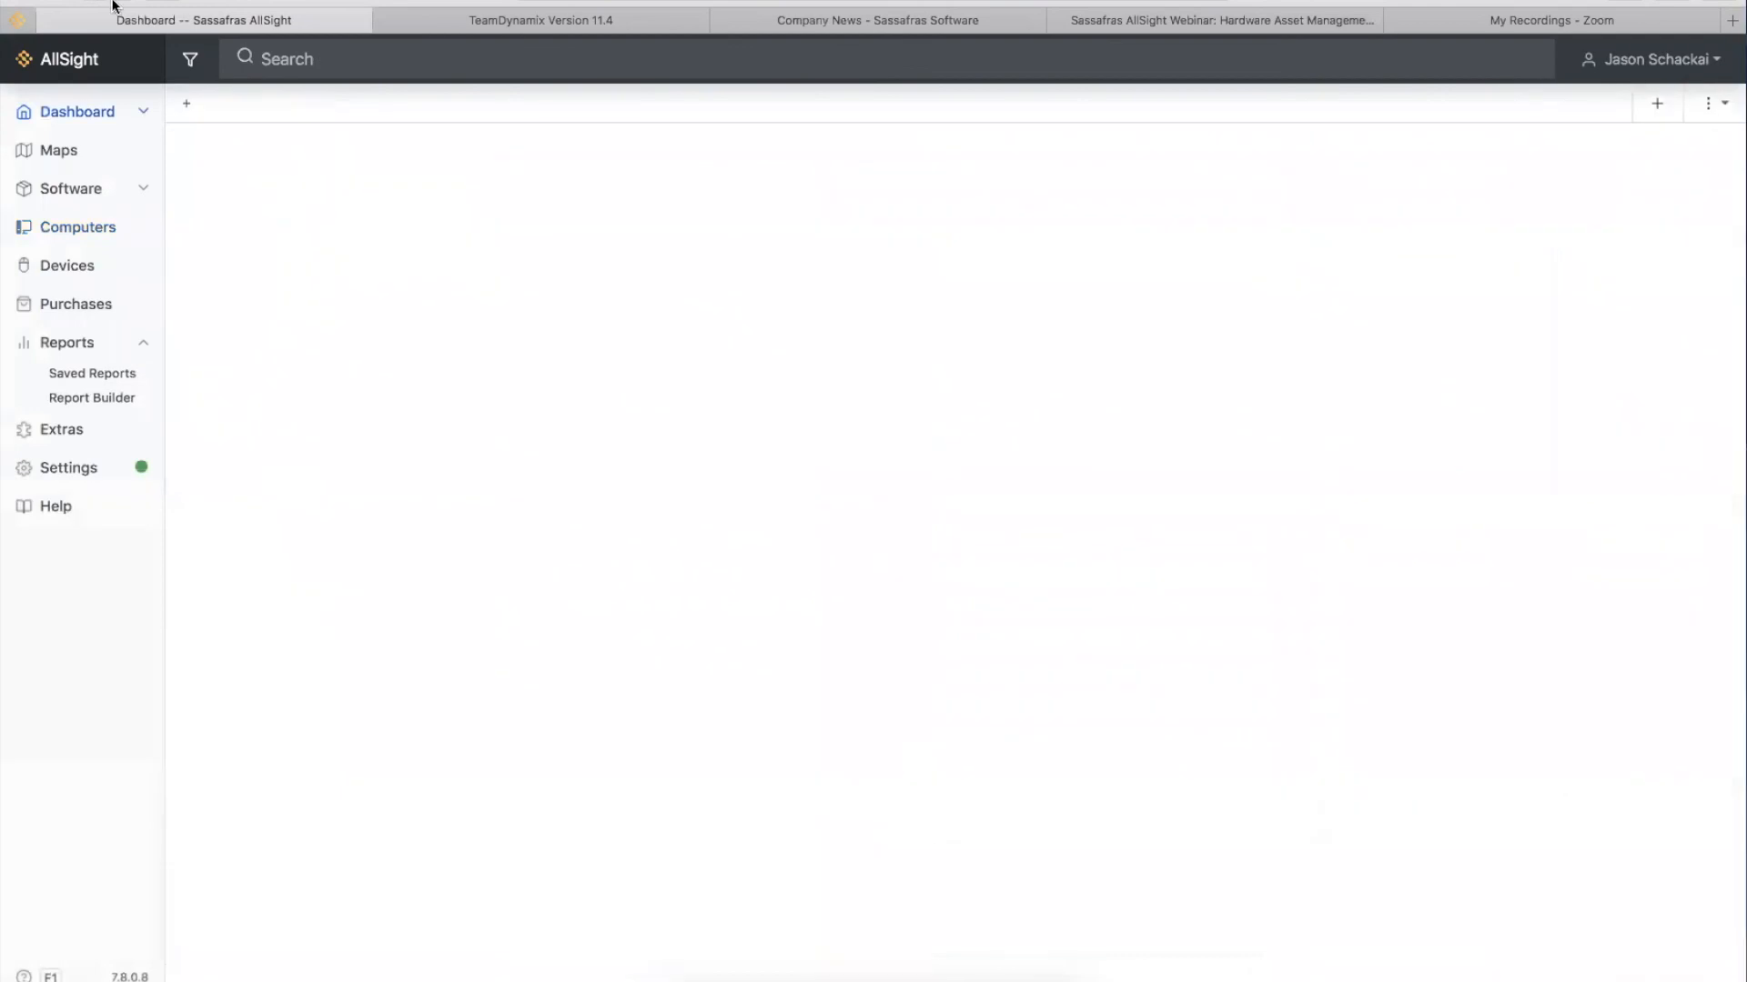
click(121, 2)
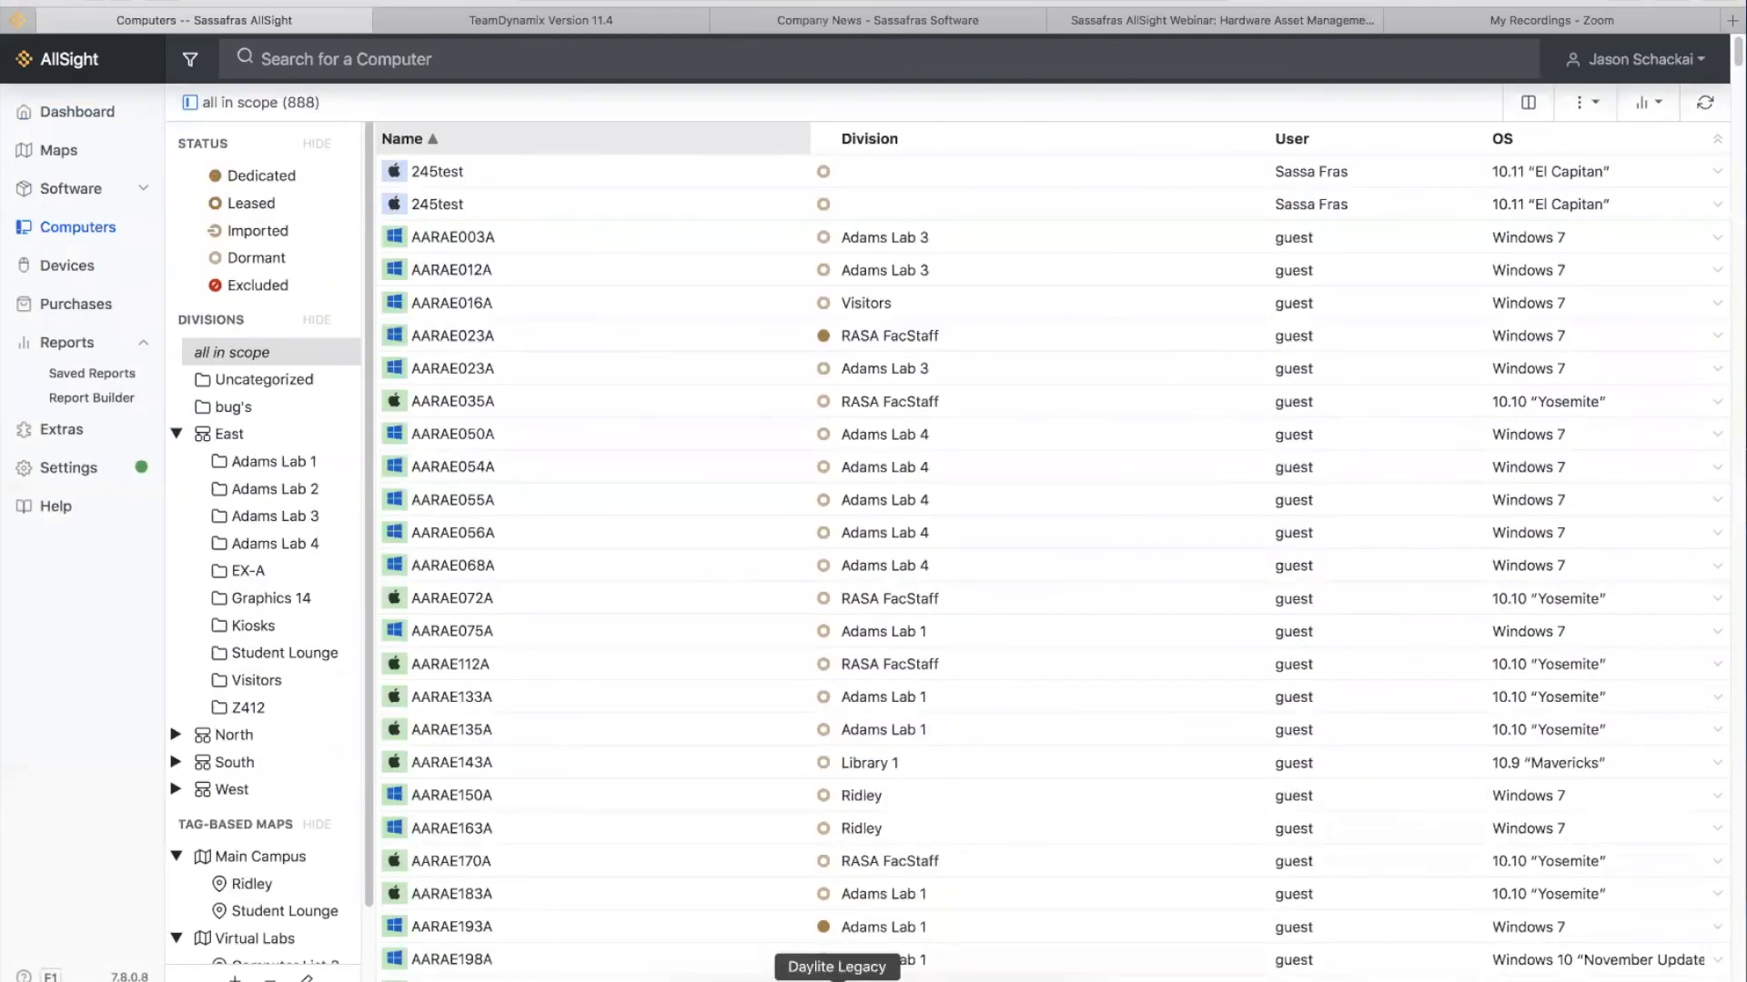
click(866, 981)
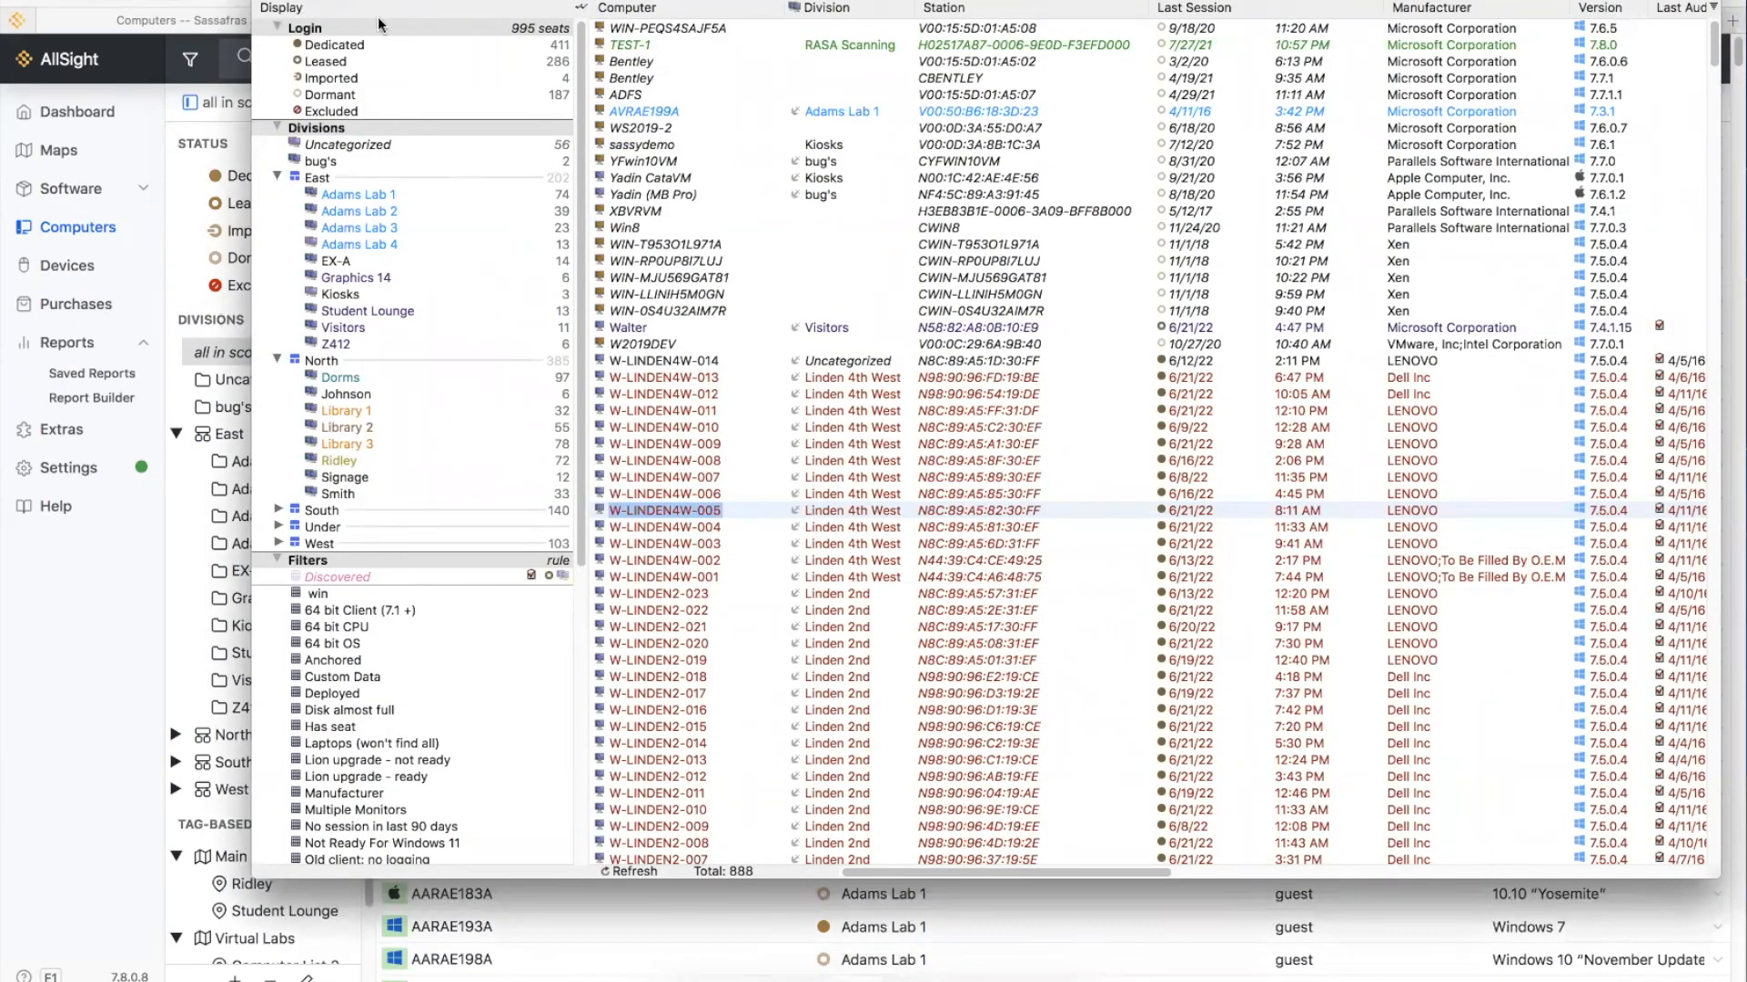
drag(393, 1, 619, 1)
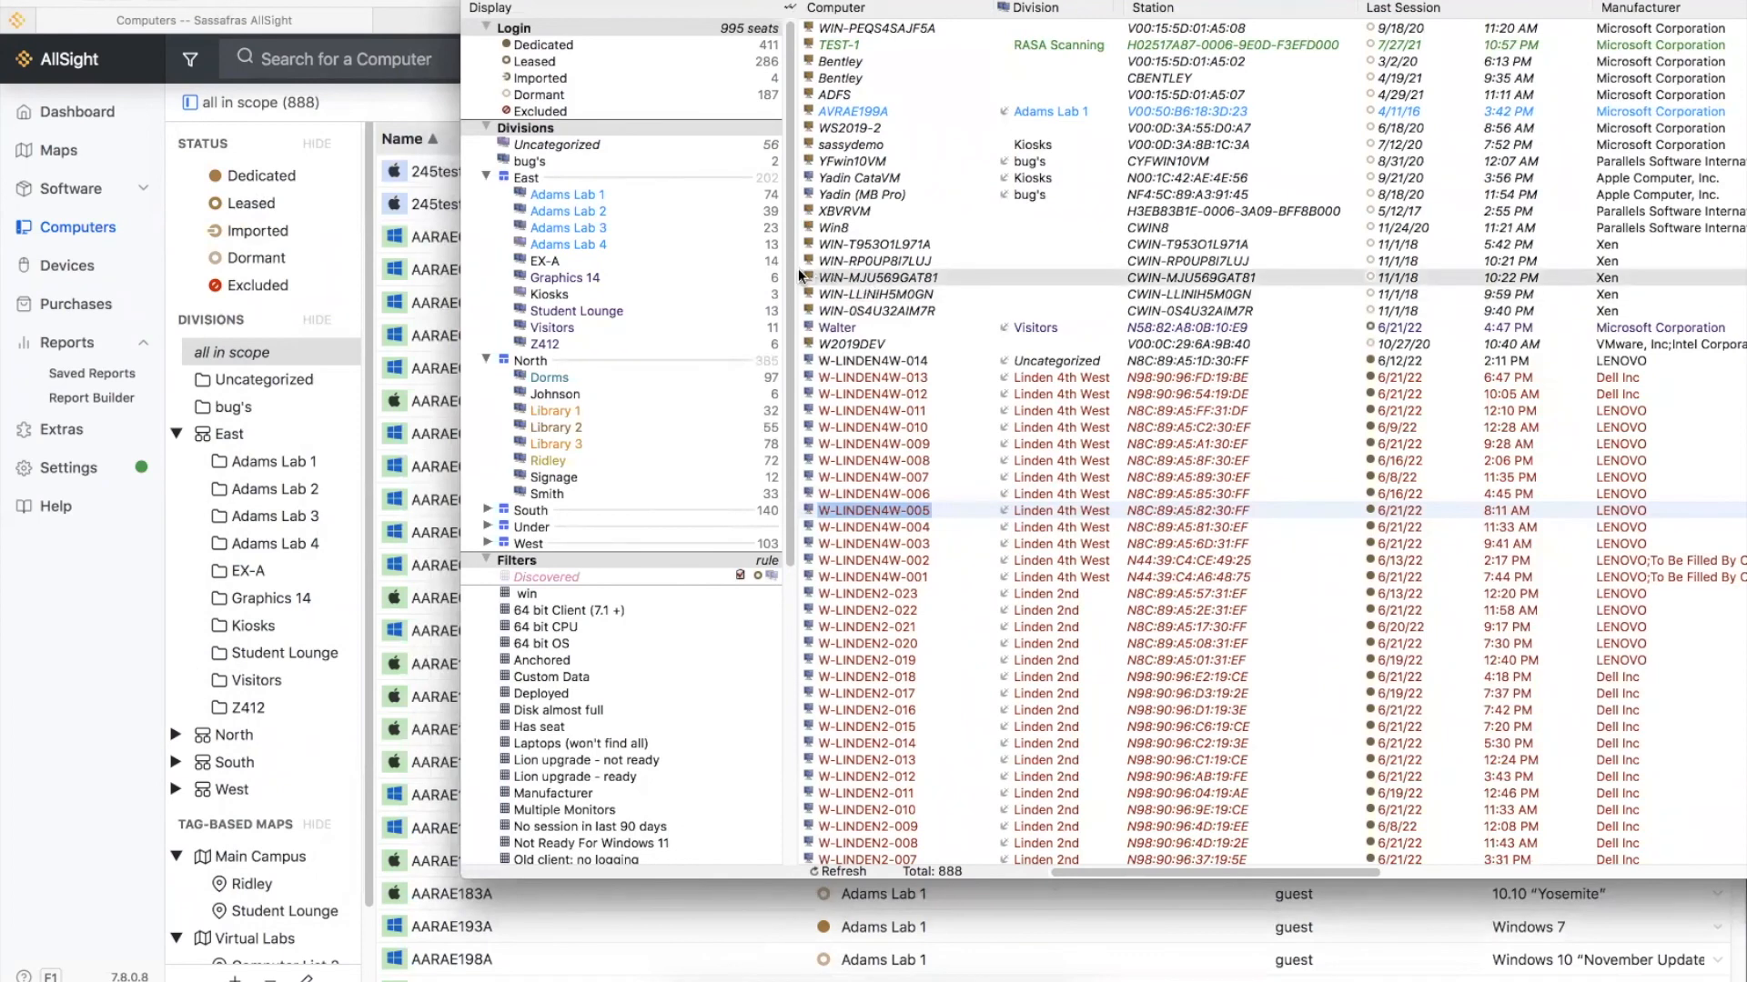
- Compare the filters and tags in KeyConfigure's computers window with AllSight's divisions and tag-based maps, and return to KeyConfigure
drag(790, 302, 777, 570)
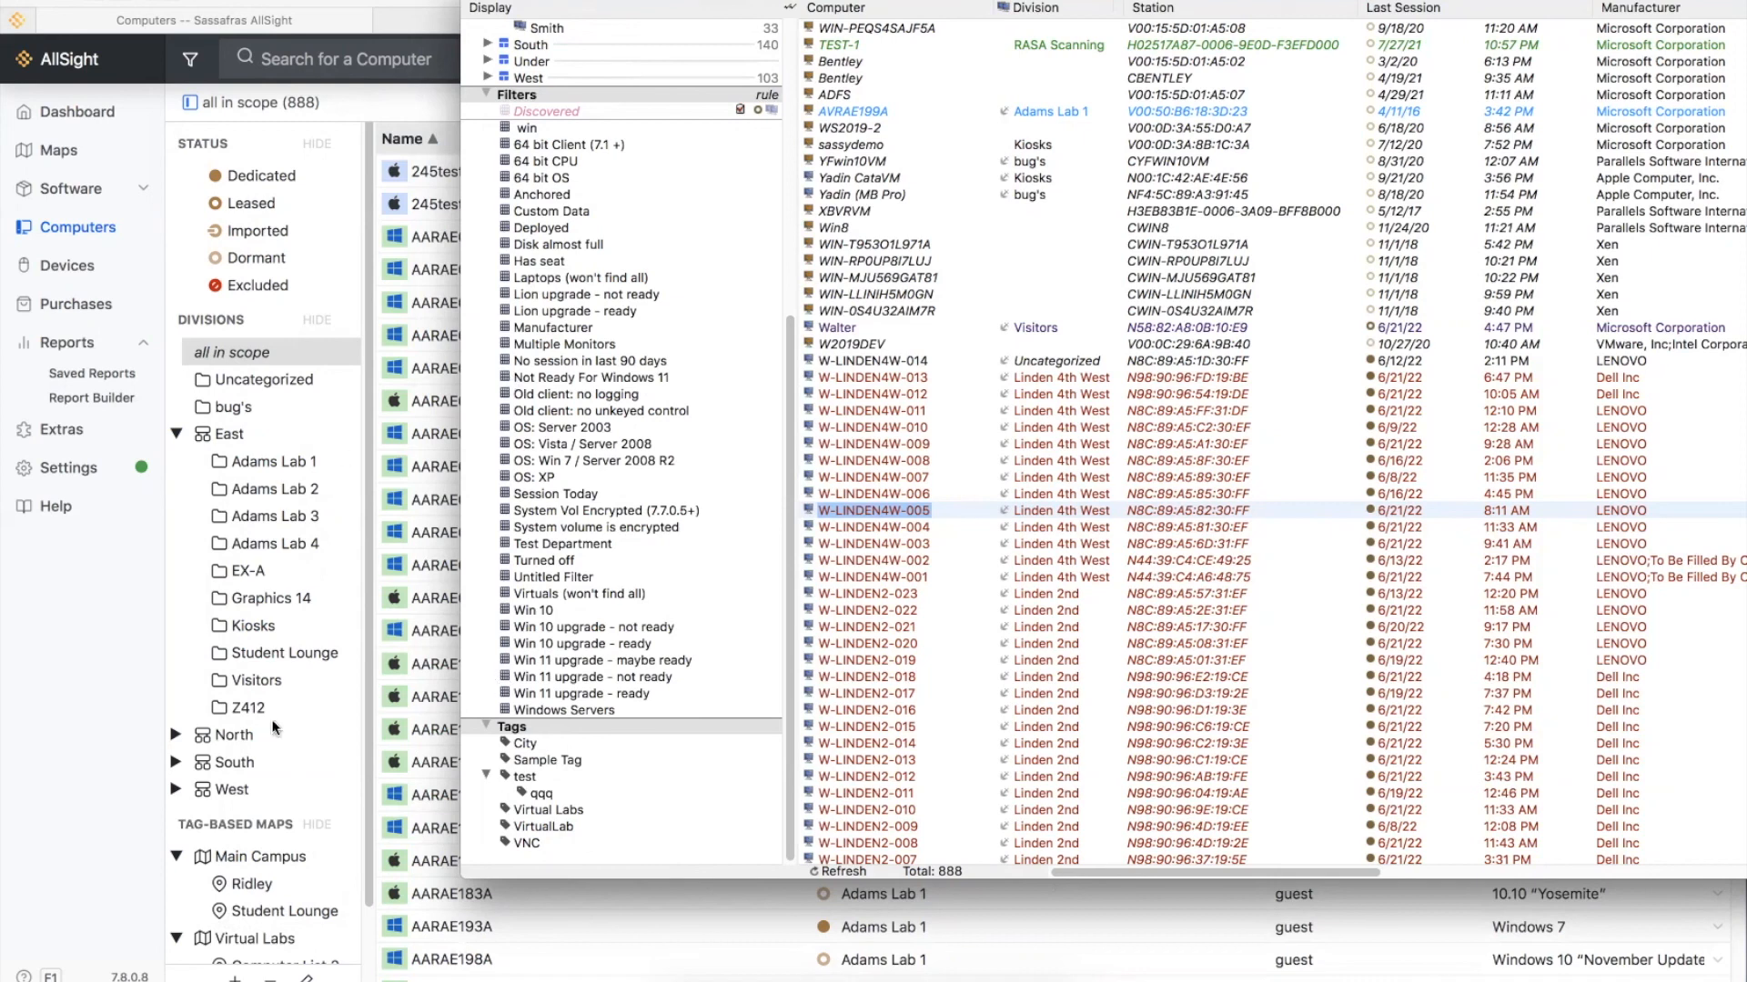
drag(369, 413, 371, 360)
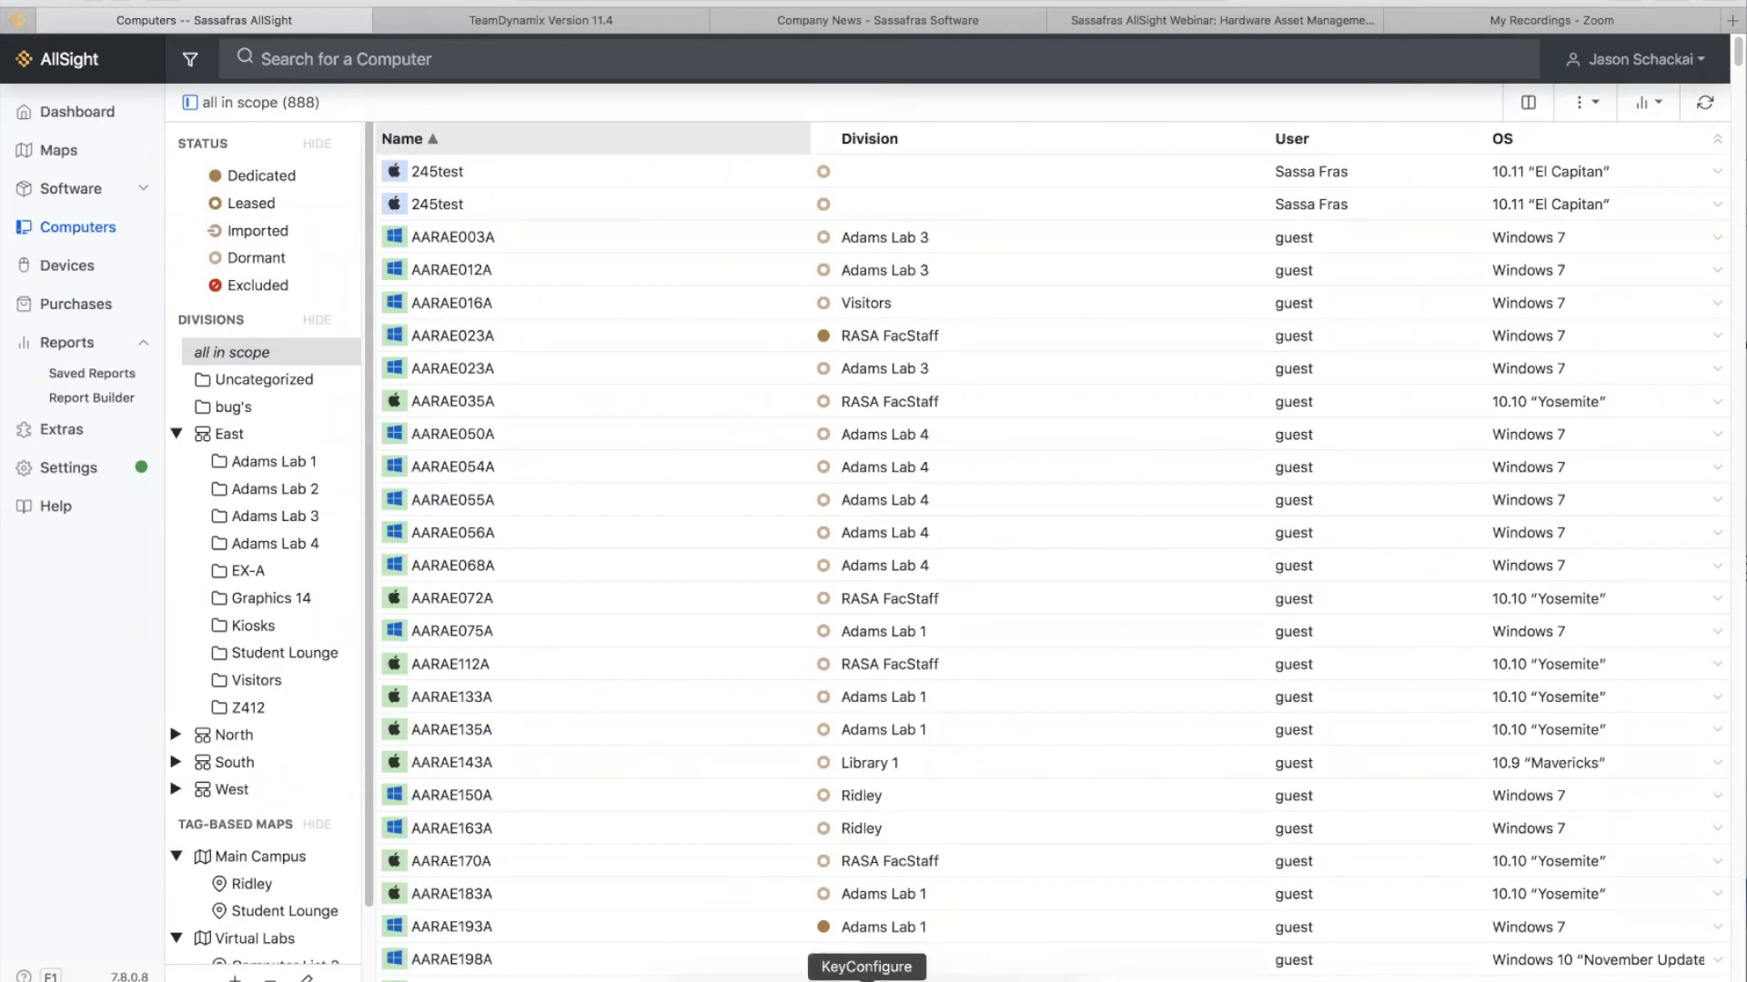
click(866, 979)
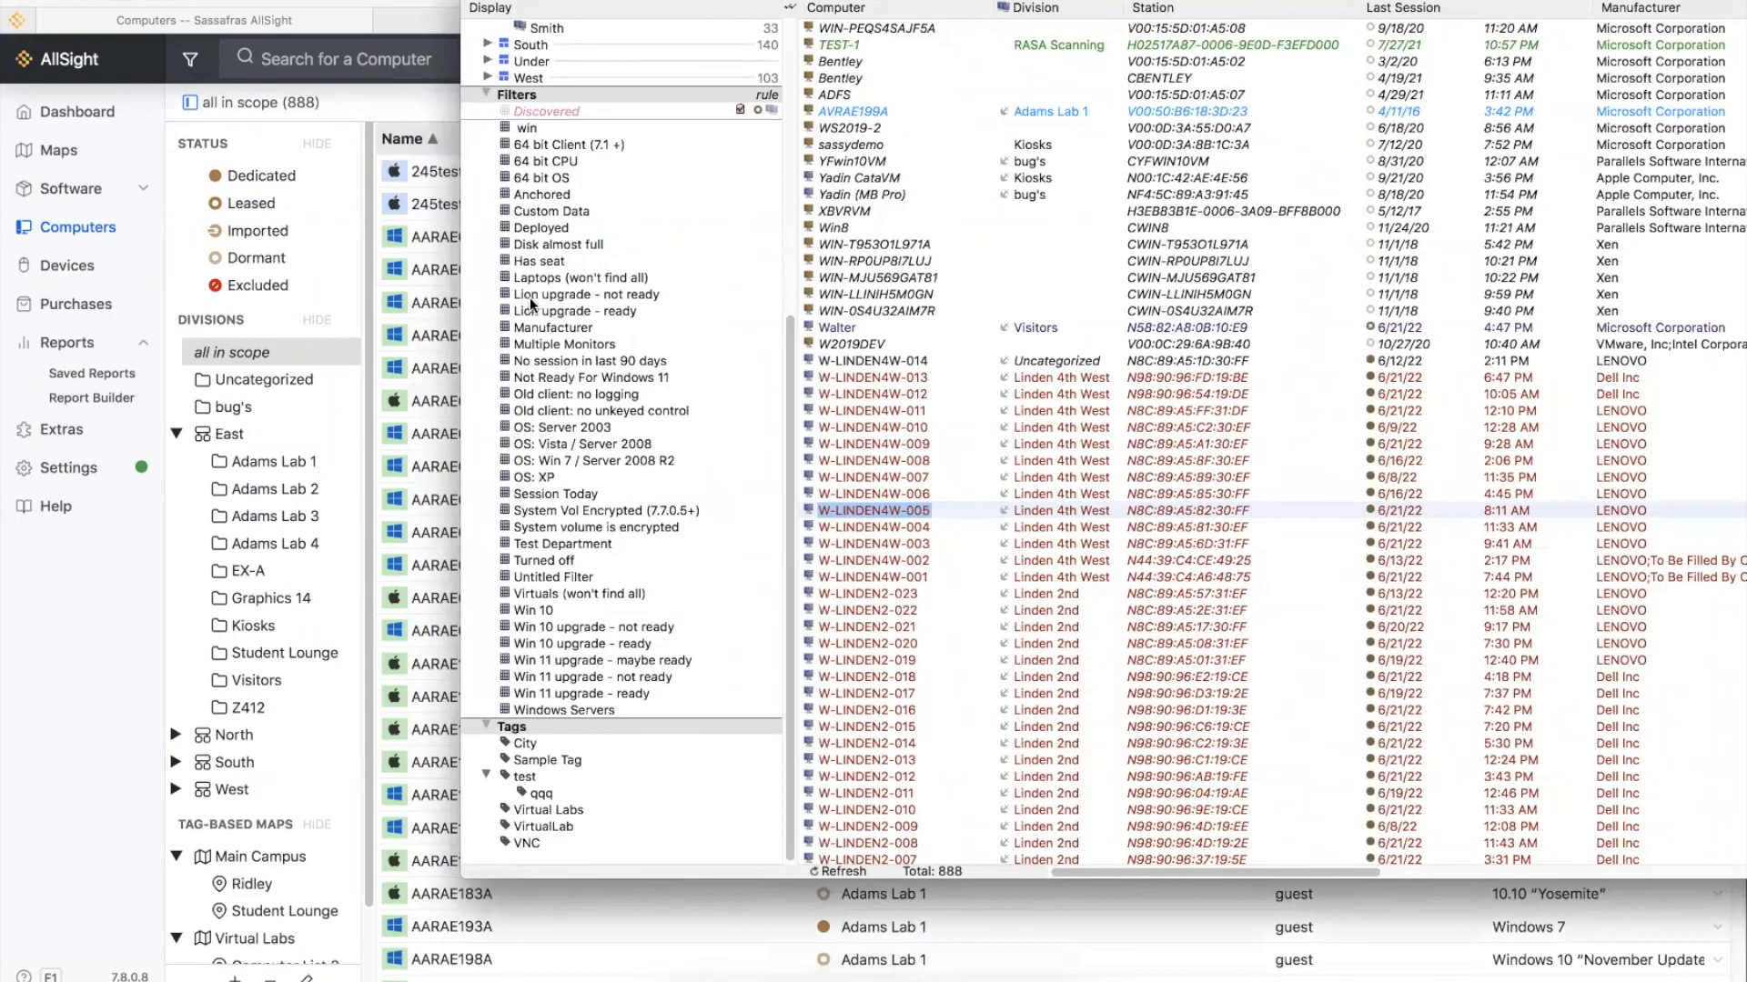
- Open the "Lion upgrade - not ready" filter, examine the parts of its match expression, and return to AllSight's computers list
click(560, 295)
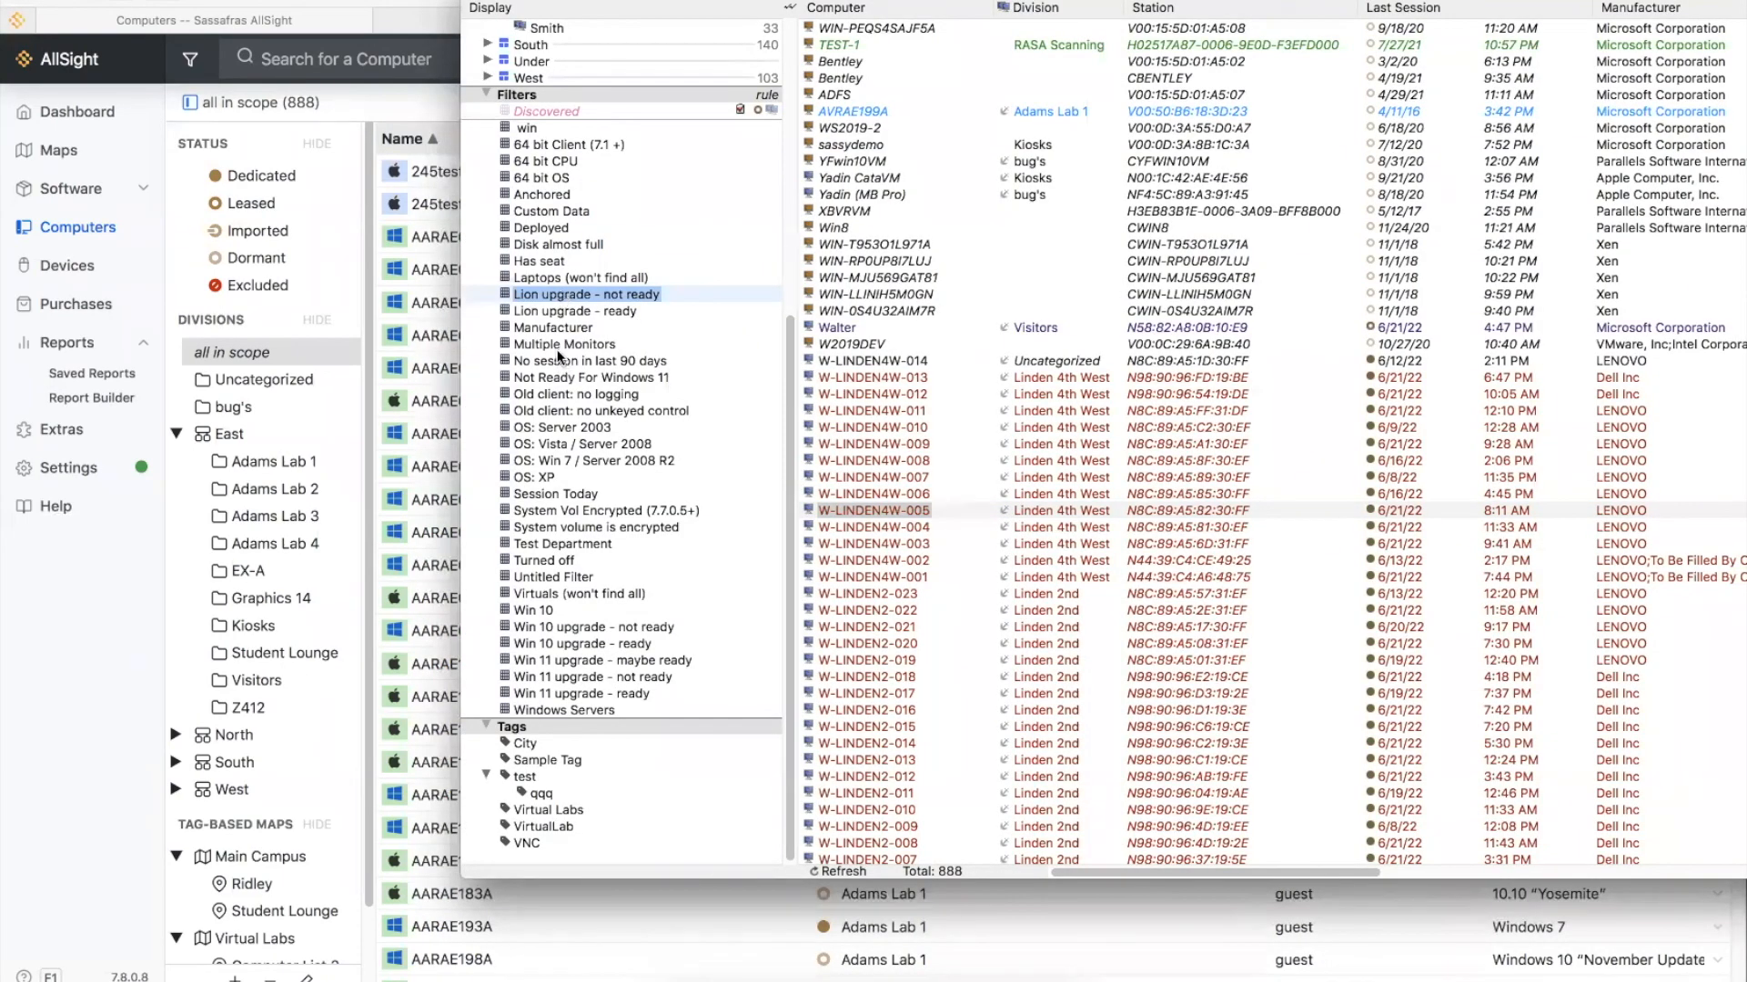
double_click(540, 295)
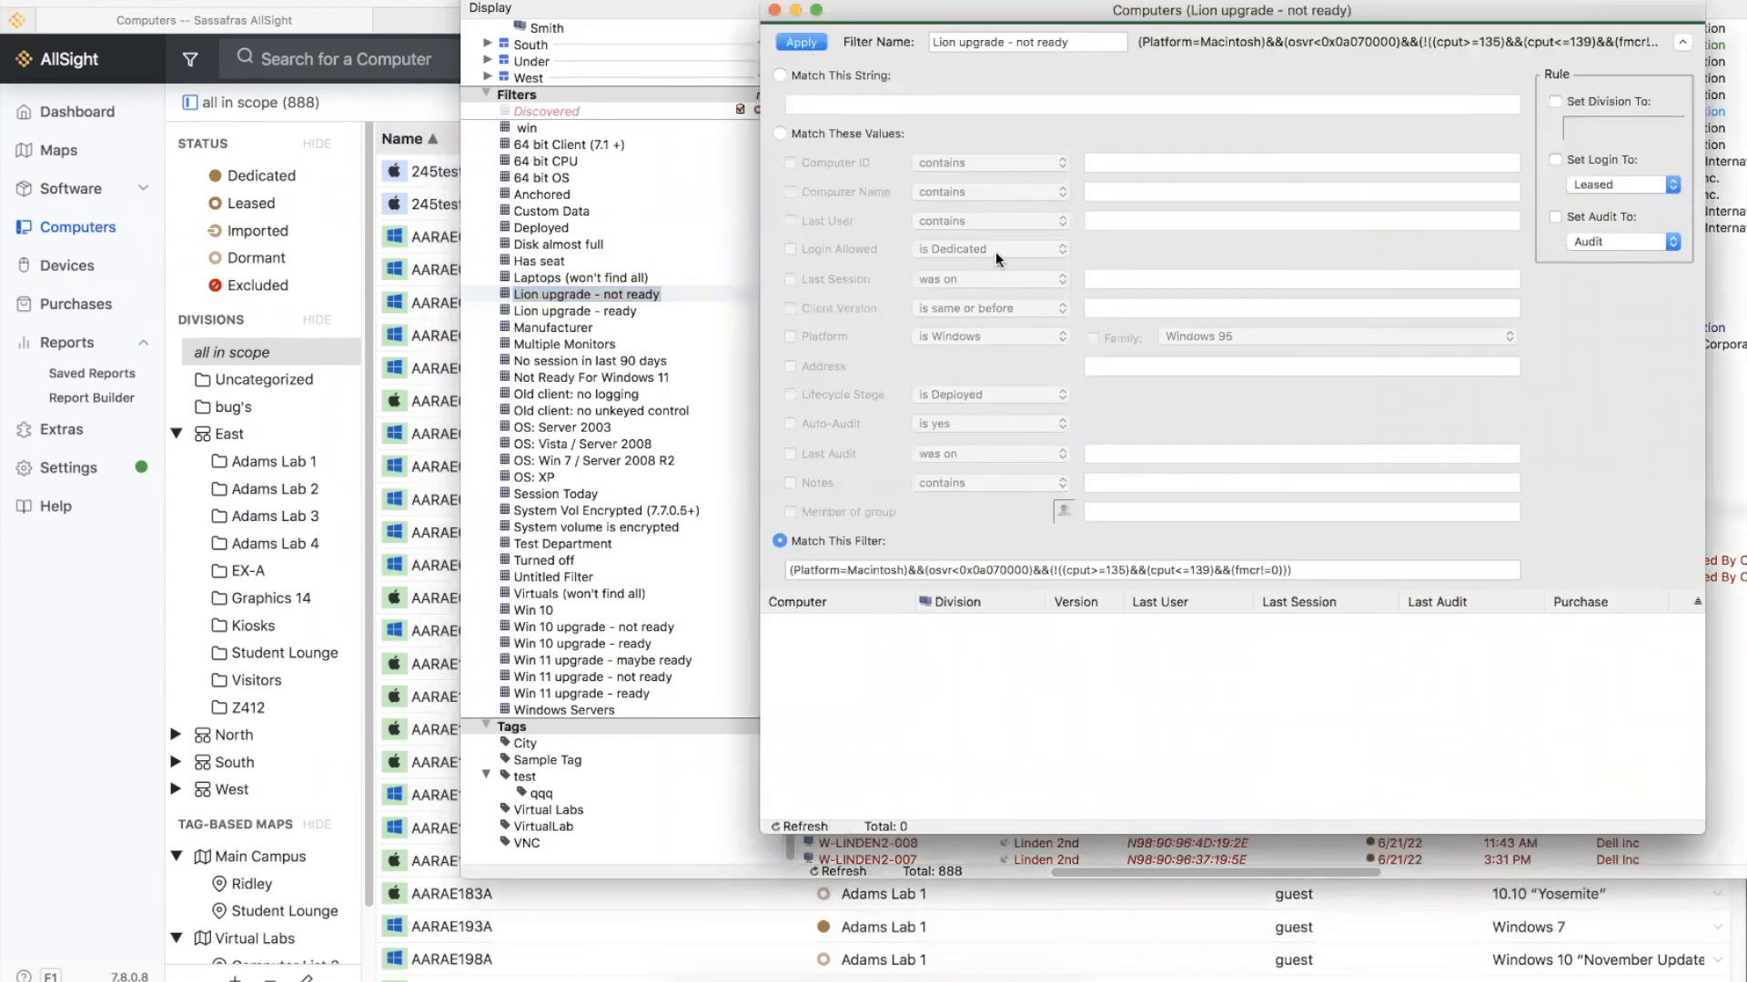
click(985, 570)
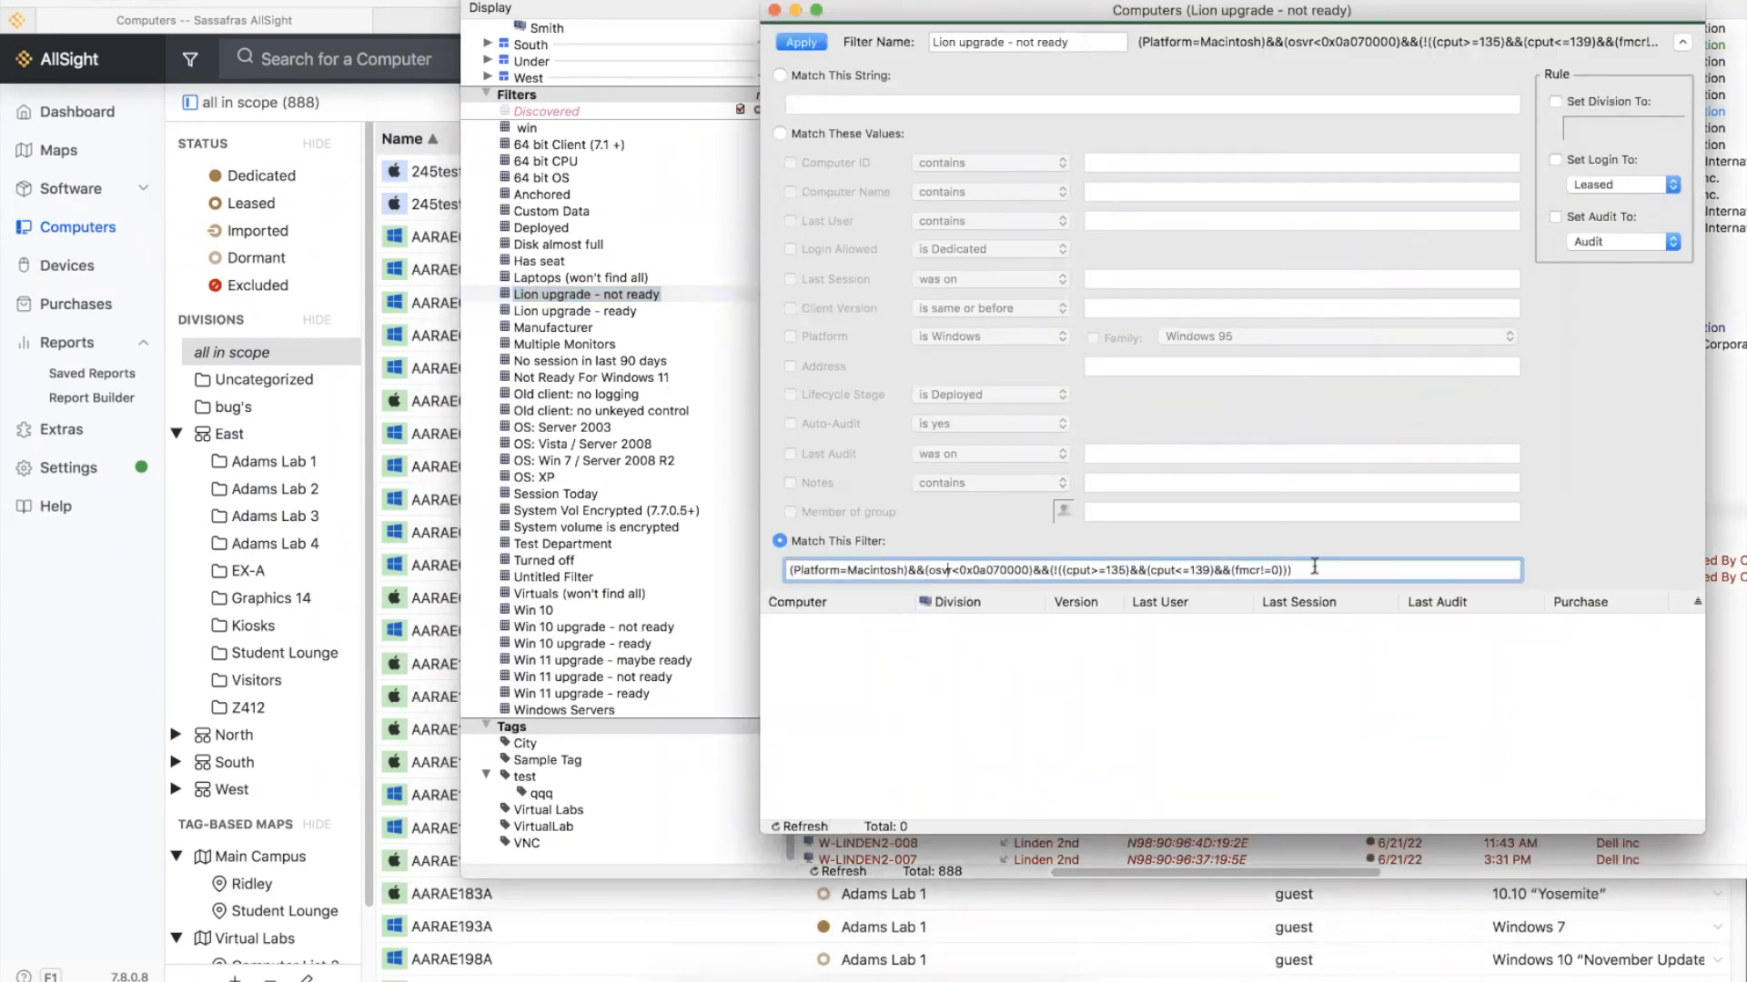
key(super+a)
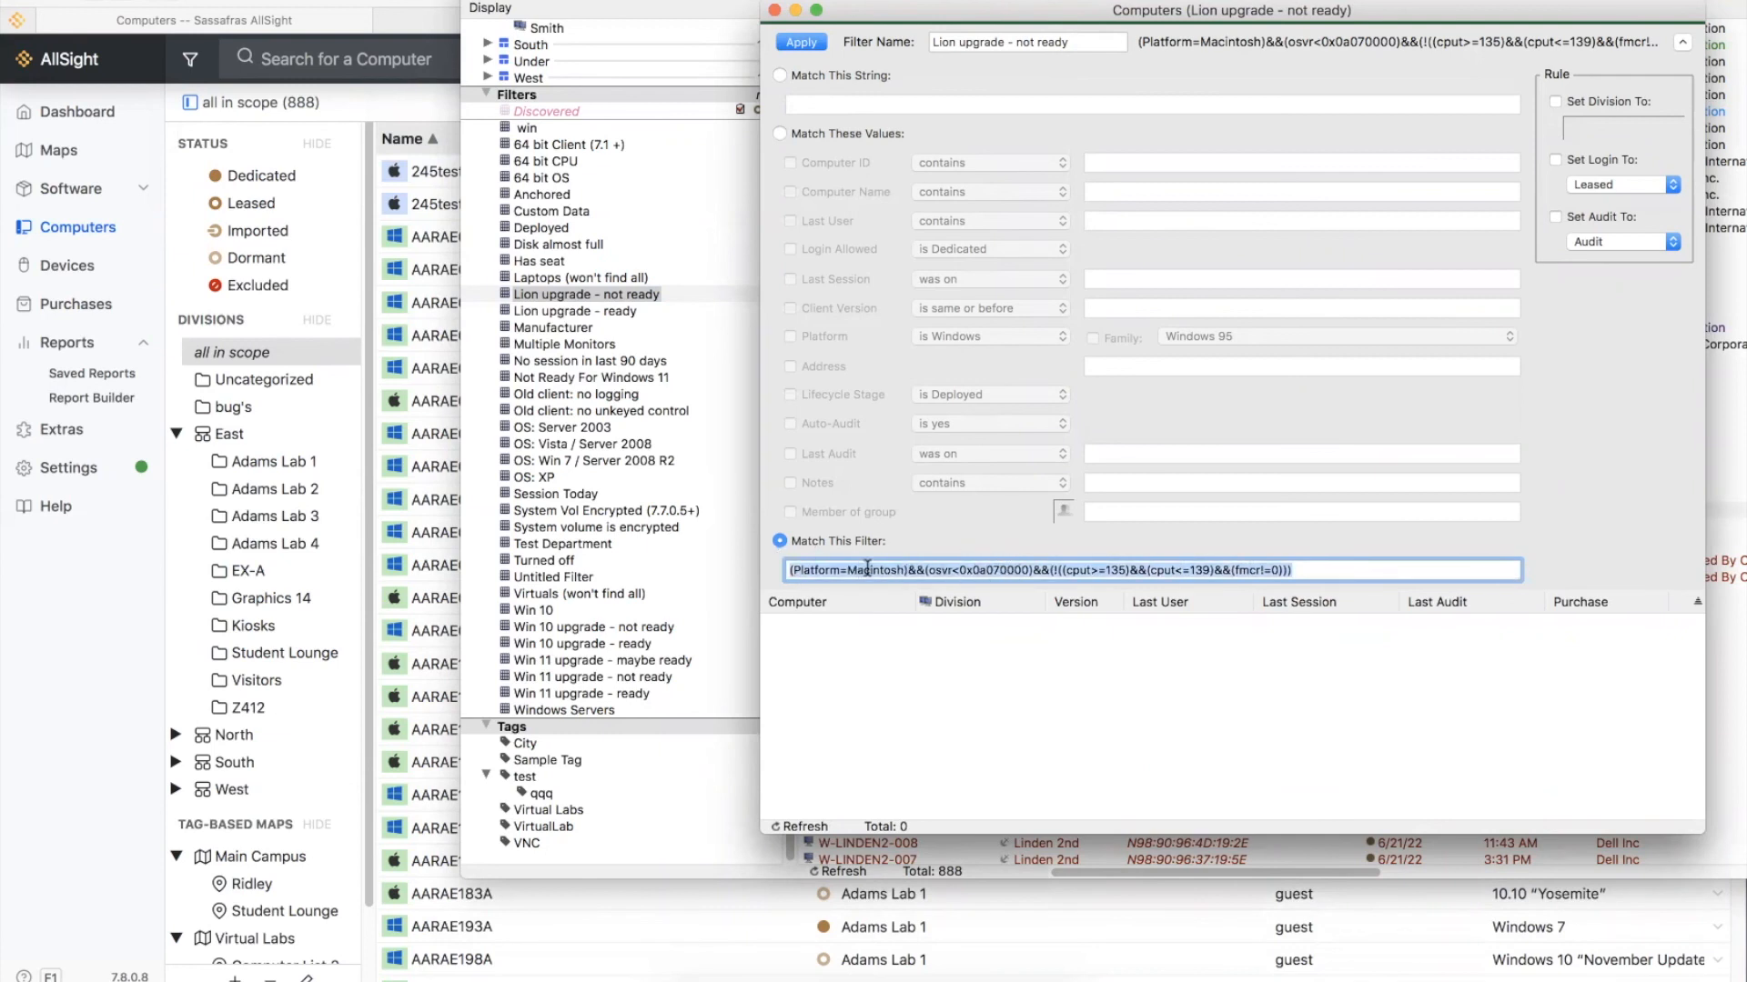
drag(909, 571, 1029, 568)
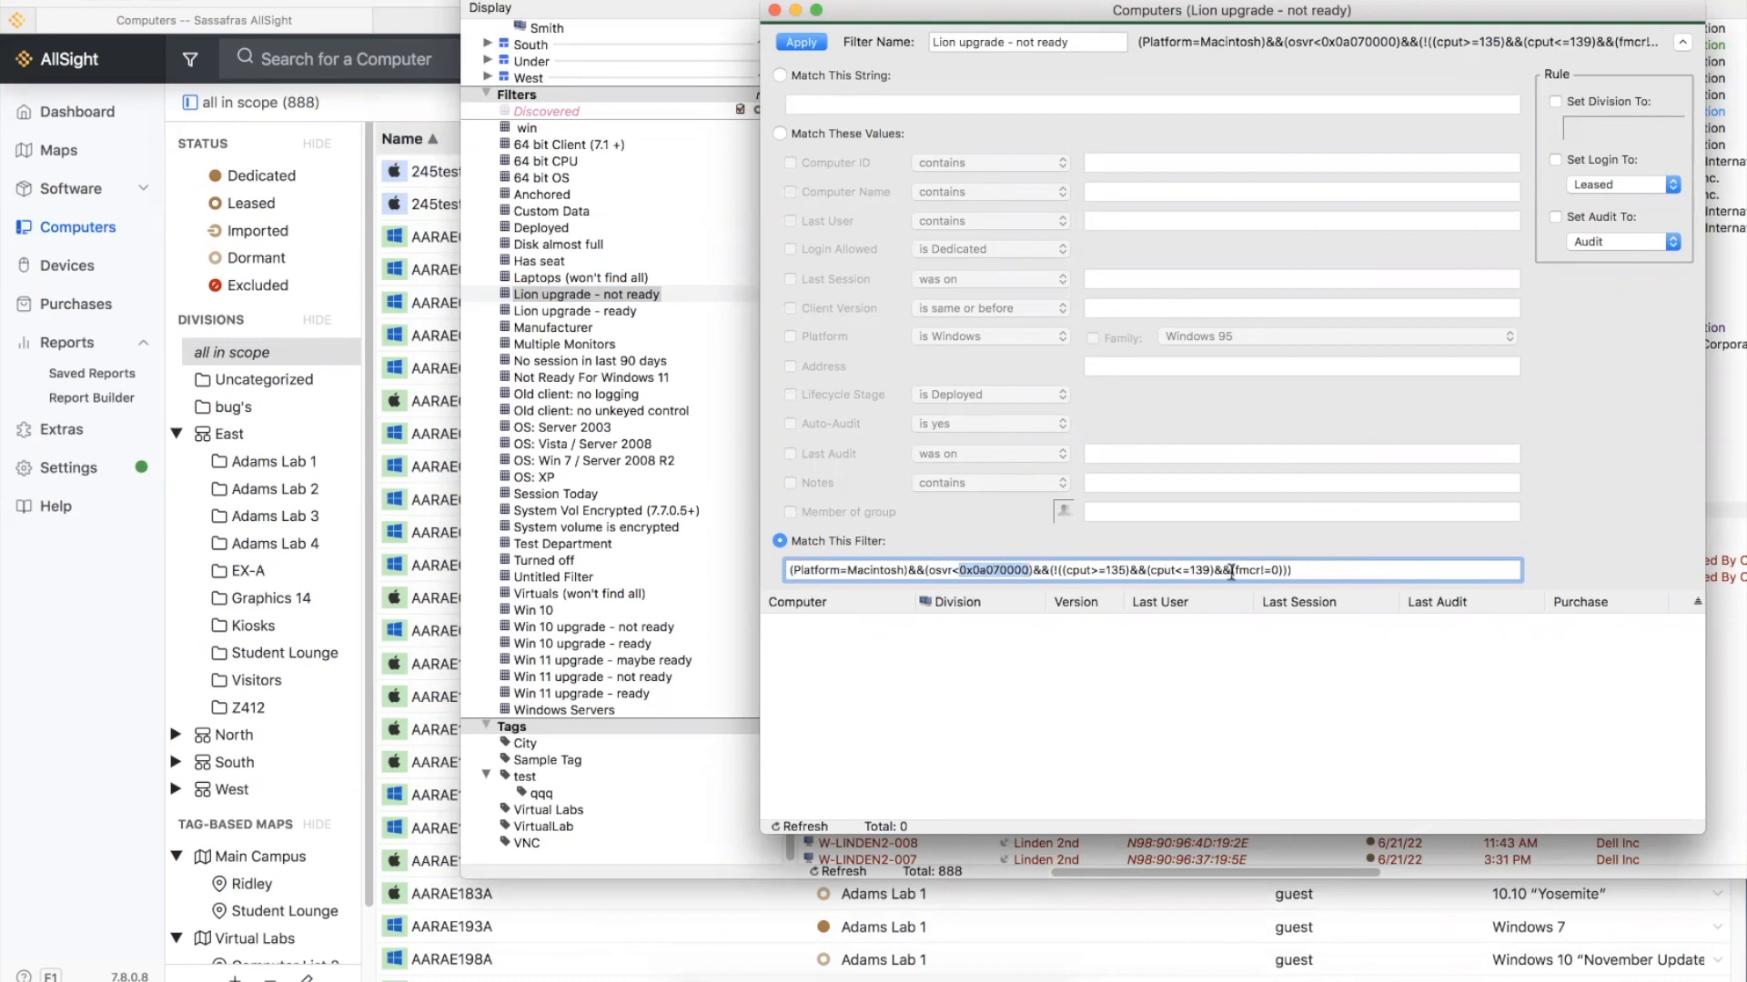
drag(1293, 570, 813, 571)
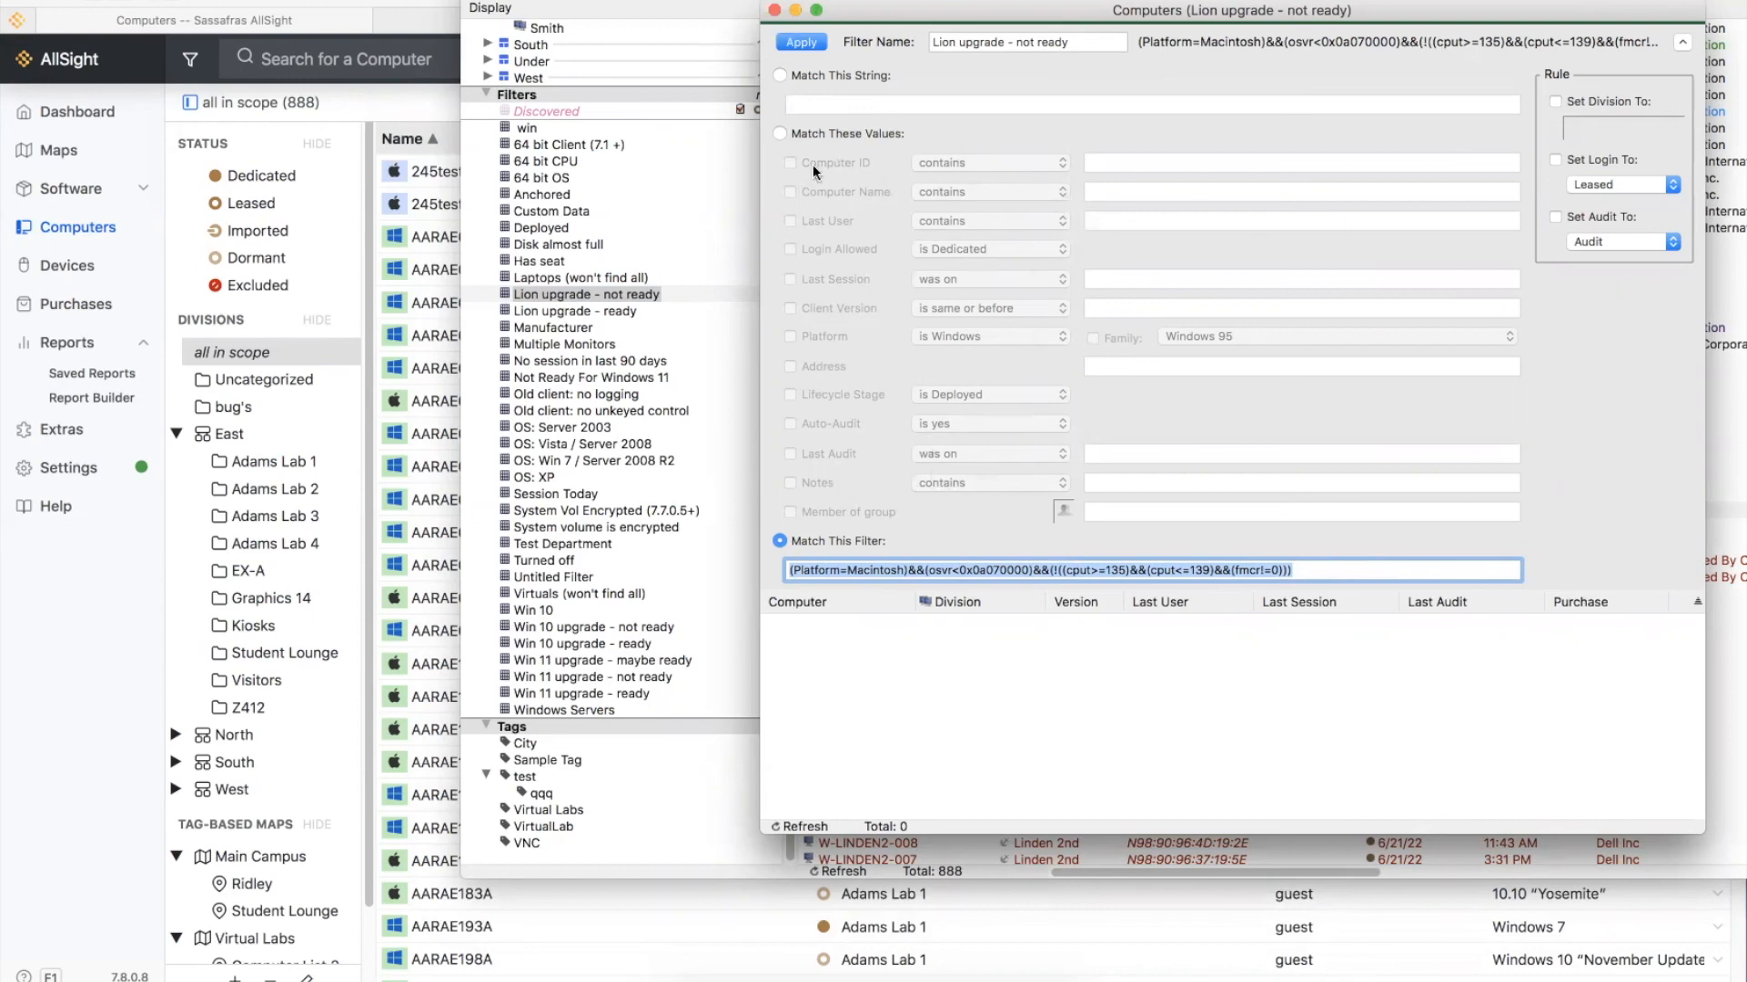
click(779, 43)
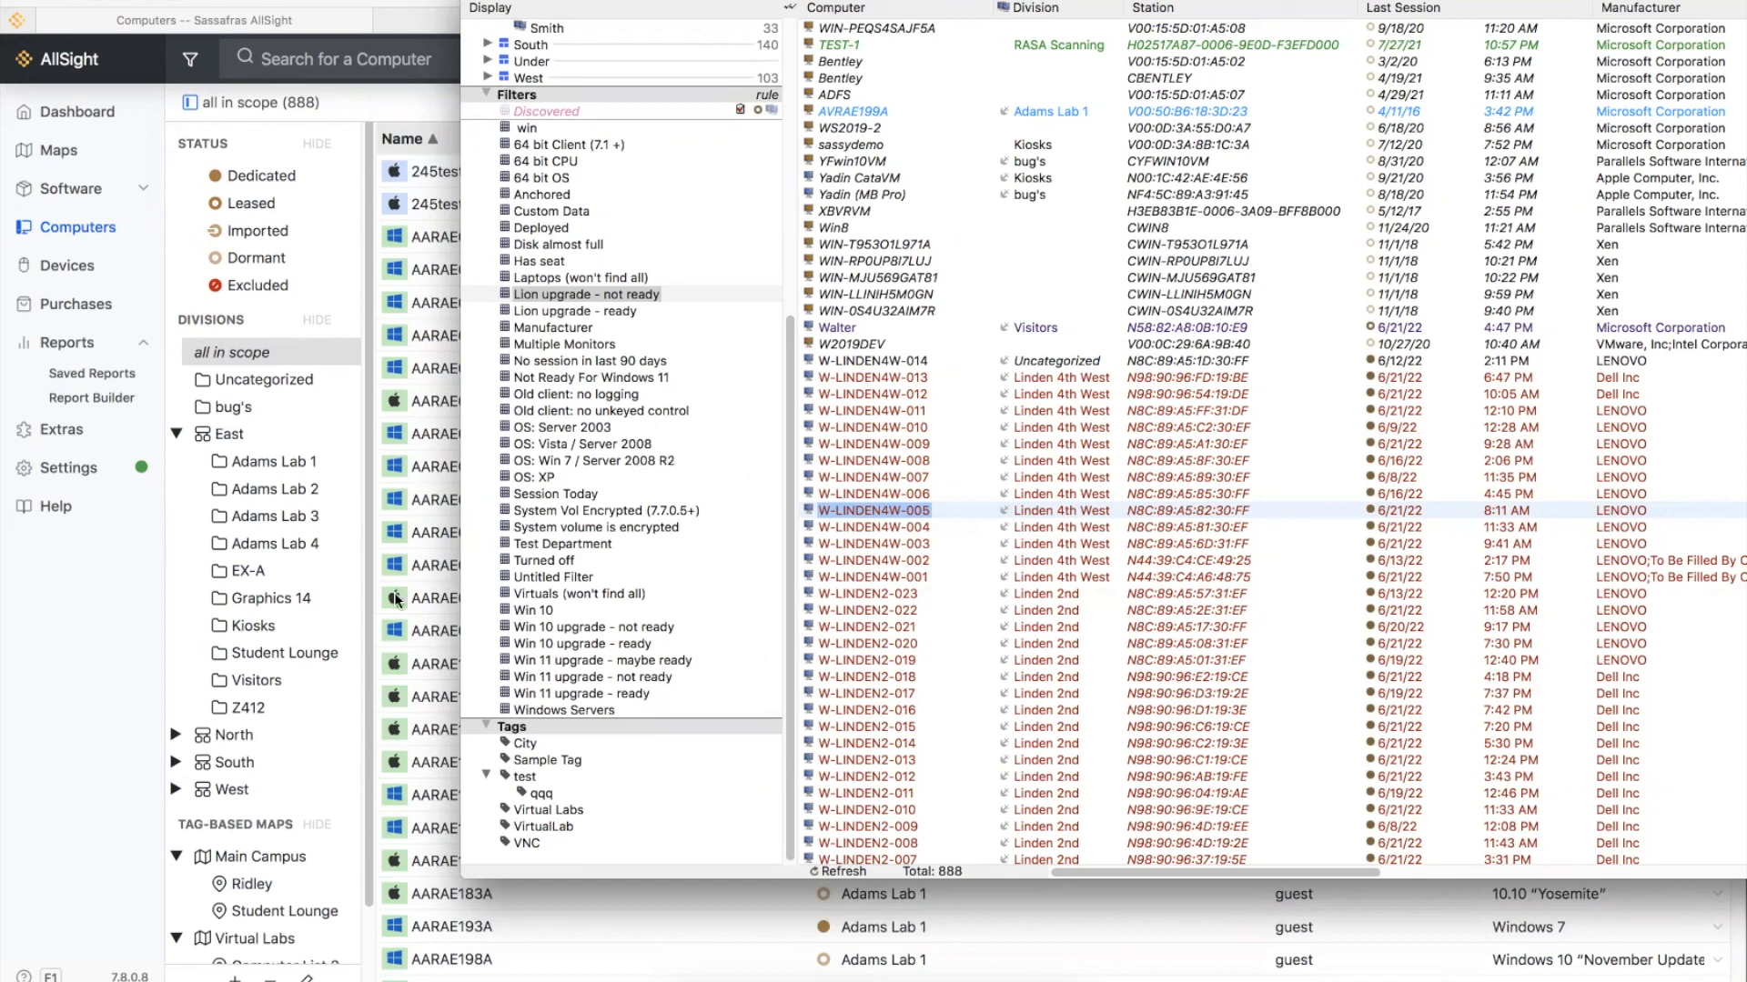
click(123, 614)
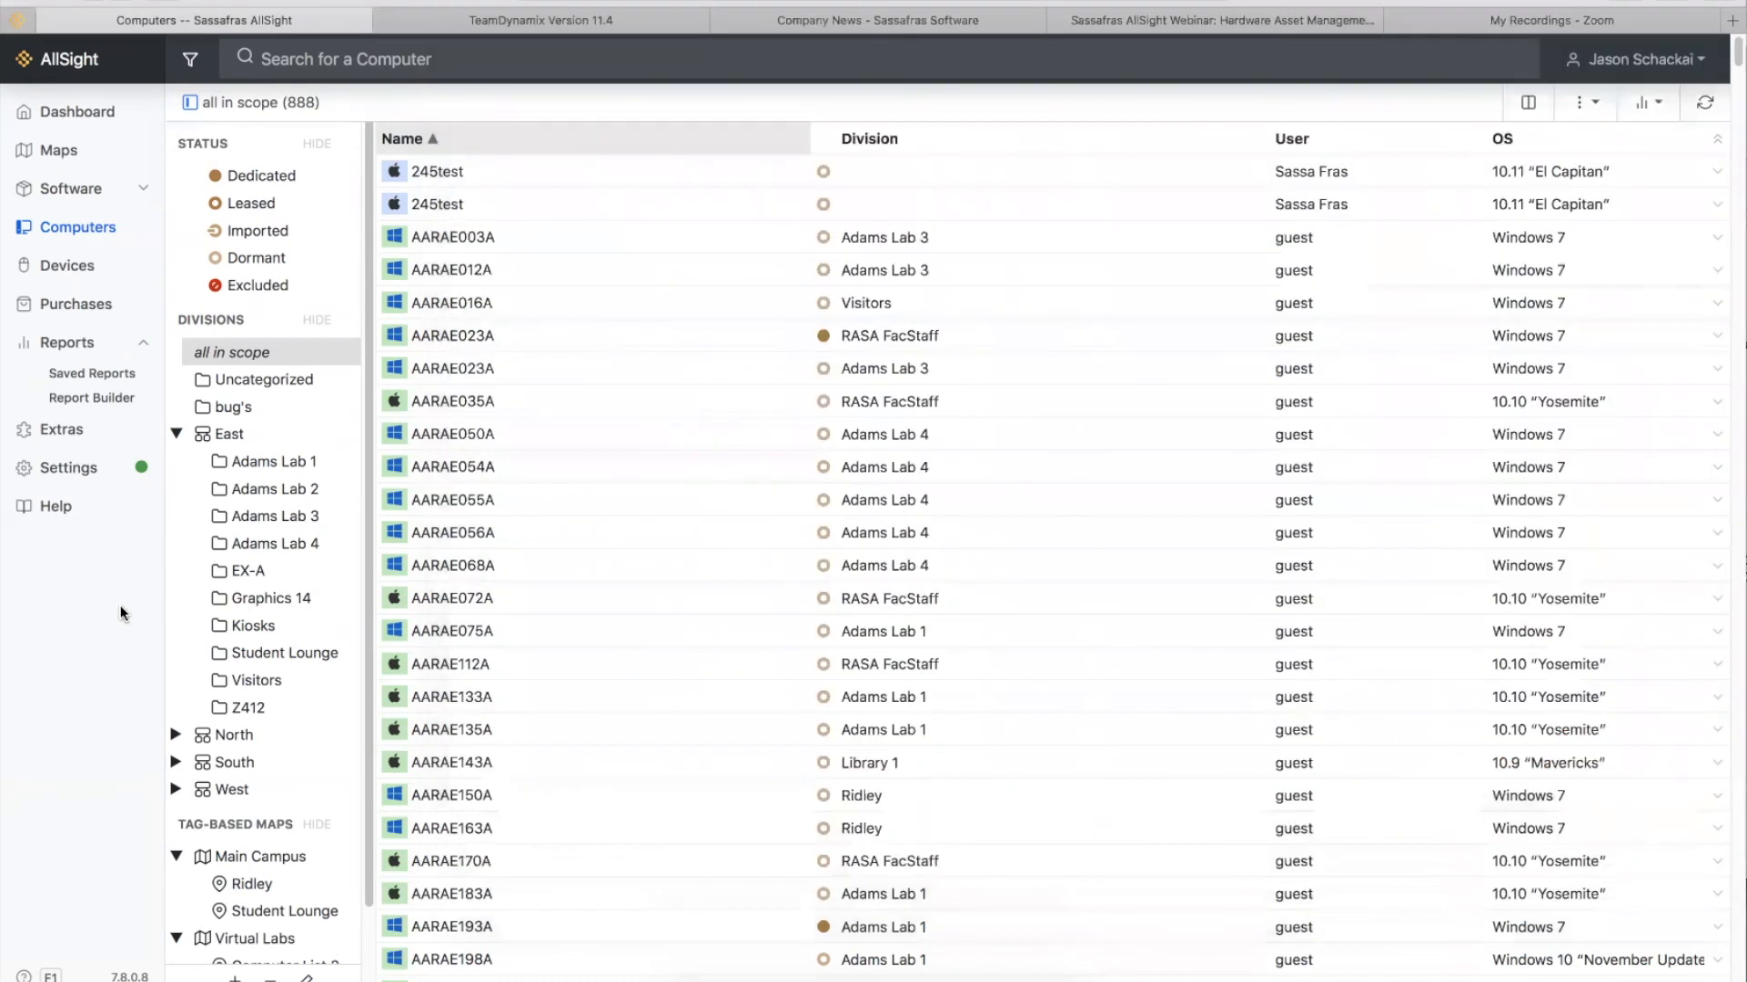